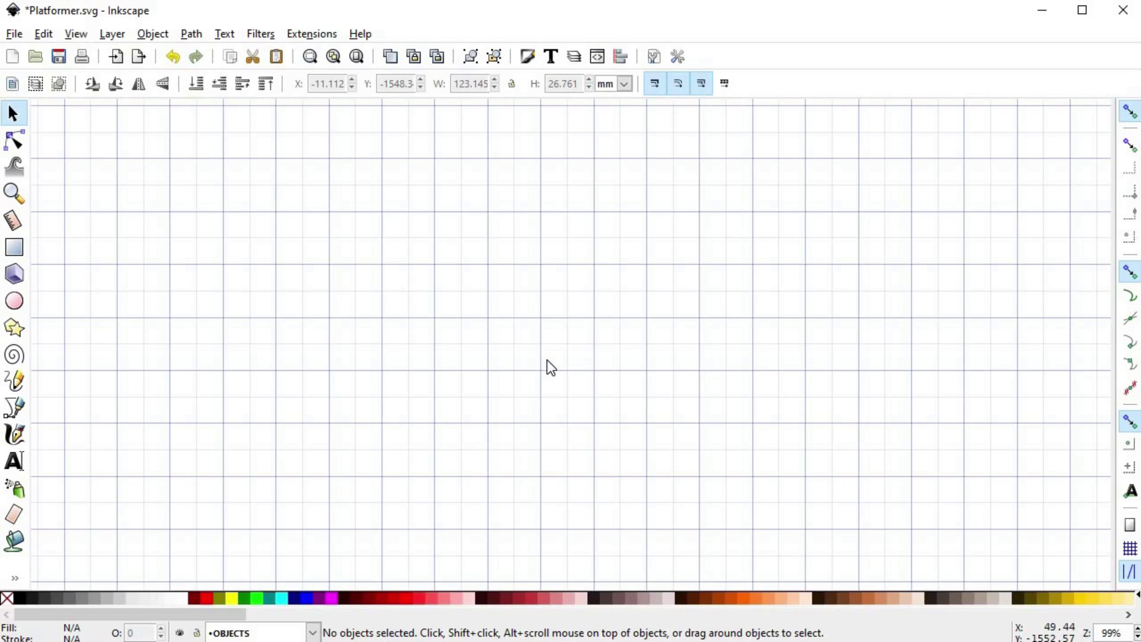
- Draw a grid-snapped rectangle about 47.6 mm wide, reduce its height to about 5.9 mm, and turn snapping off
{"action": "left_click", "coordinate": [14, 247]}
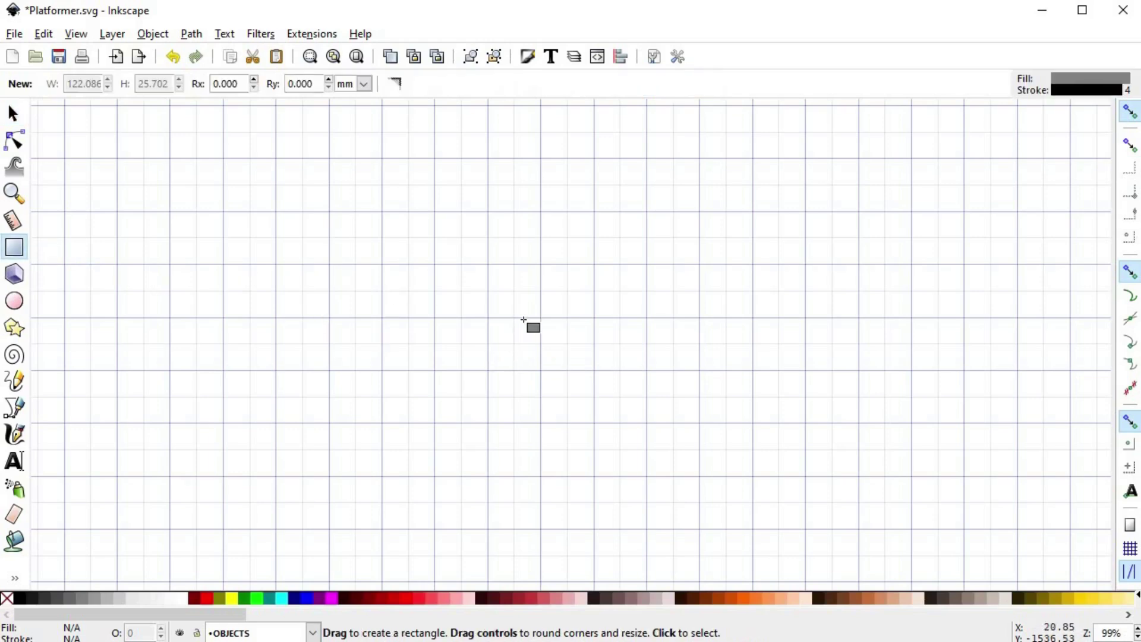
{"action": "left_click", "coordinate": [1130, 547]}
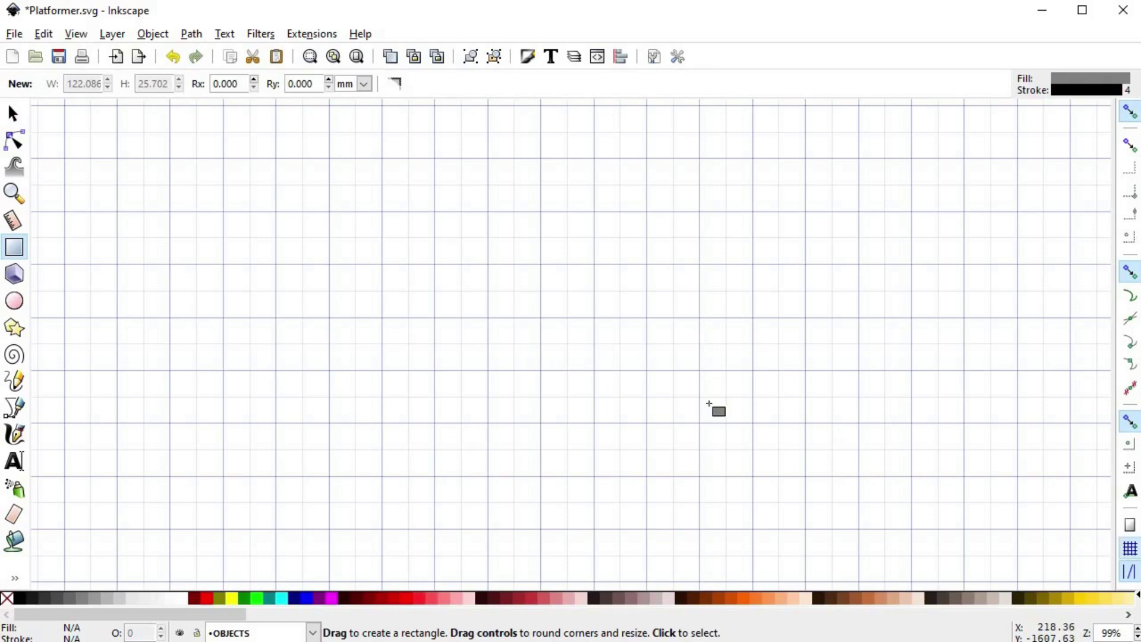
{"action": "left_click_drag", "start_coordinate": [382, 264], "coordinate": [540, 314]}
{"action": "scroll", "coordinate": [540, 315], "scroll_direction": "up", "scroll_amount": 3}
{"action": "left_click_drag", "start_coordinate": [570, 351], "coordinate": [727, 336]}
{"action": "left_click", "coordinate": [1130, 112]}
{"action": "scroll", "coordinate": [672, 399], "scroll_direction": "down", "scroll_amount": 2}
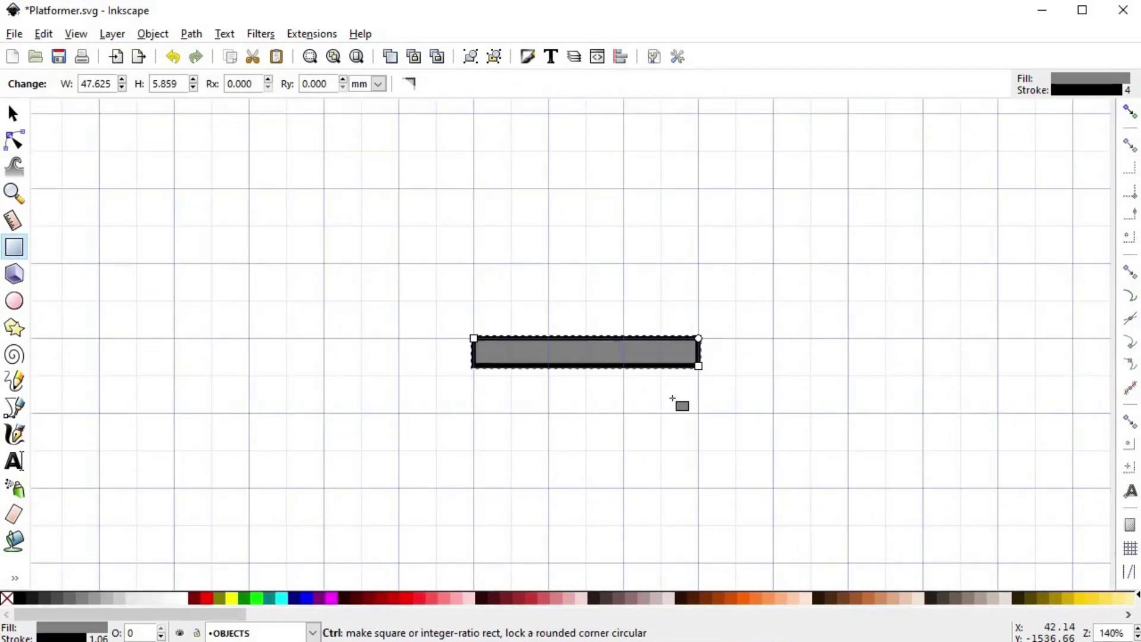
- Draw an ellipse about 10 mm wide and 9 mm high overlapping the rectangle
{"action": "scroll", "coordinate": [673, 401], "scroll_direction": "up", "scroll_amount": 2}
{"action": "key", "text": "e"}
{"action": "left_click_drag", "start_coordinate": [278, 290], "coordinate": [388, 332]}
{"action": "key", "text": "s"}
- Duplicate the ellipse repeatedly and spread ten overlapping ellipses along the rectangle's lower edge and over both of its ends
{"action": "key", "text": "ctrl+d"}
{"action": "key", "text": "ctrl+d"}
{"action": "left_click_drag", "start_coordinate": [390, 329], "coordinate": [589, 324]}
{"action": "key", "text": "ctrl+d"}
{"action": "key", "text": "ctrl+d"}
{"action": "key", "text": "ctrl+d"}
{"action": "key", "text": "ctrl+d"}
{"action": "left_click_drag", "start_coordinate": [592, 327], "coordinate": [252, 318]}
{"action": "key", "text": "ctrl+d"}
{"action": "key", "text": "ctrl+d"}
{"action": "key", "text": "Escape"}
{"action": "left_click", "coordinate": [673, 377]}
{"action": "scroll", "coordinate": [639, 364], "scroll_direction": "up", "scroll_amount": 2}
{"action": "left_click", "coordinate": [909, 297]}
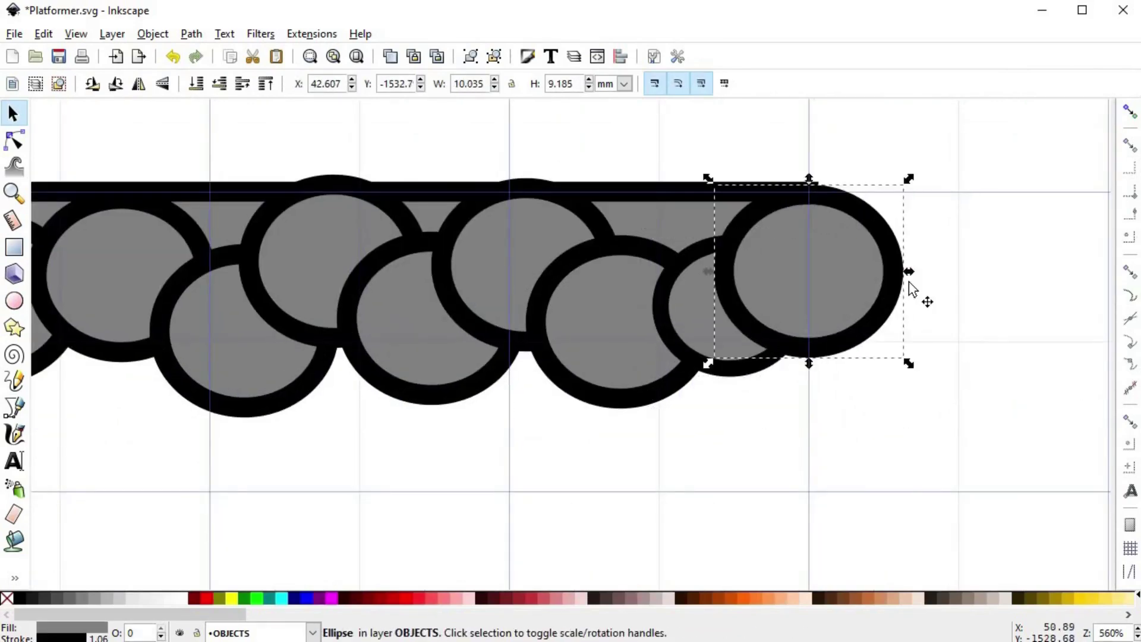
- Select the rectangle and all ellipses and set their stroke width to 2 px
{"action": "scroll", "coordinate": [728, 347], "scroll_direction": "down", "scroll_amount": 2}
{"action": "left_click_drag", "start_coordinate": [251, 214], "coordinate": [846, 462]}
{"action": "key", "text": "shift+ctrl+f"}
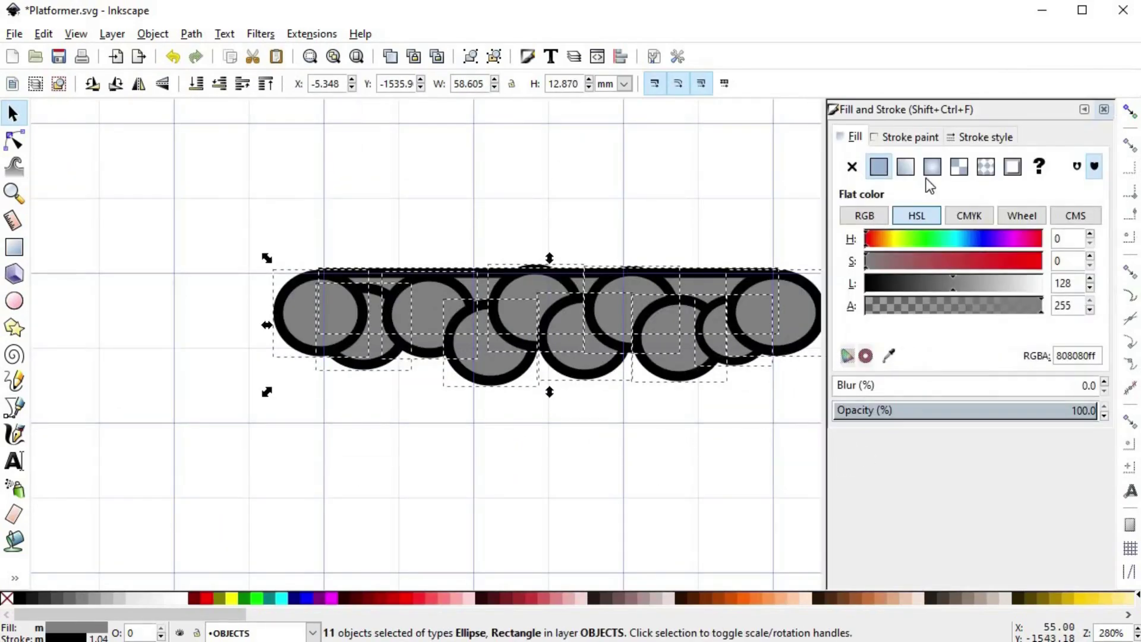
{"action": "left_click", "coordinate": [986, 137]}
{"action": "type", "text": "0"}
{"action": "key", "text": "Return"}
{"action": "type", "text": "2"}
{"action": "key", "text": "Return"}
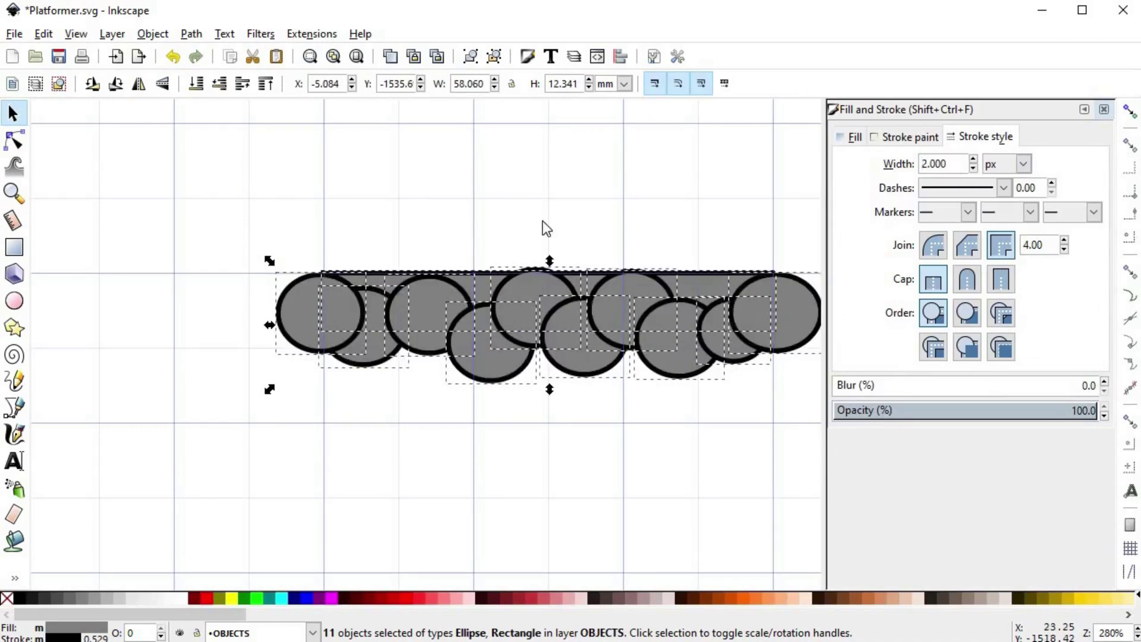
- Set the stroke width of the rectangle and all ellipses to 1 px, and close the stroke settings
{"action": "key", "text": "Escape"}
{"action": "key", "text": "space"}
{"action": "scroll", "coordinate": [594, 348], "scroll_direction": "up", "scroll_amount": 2}
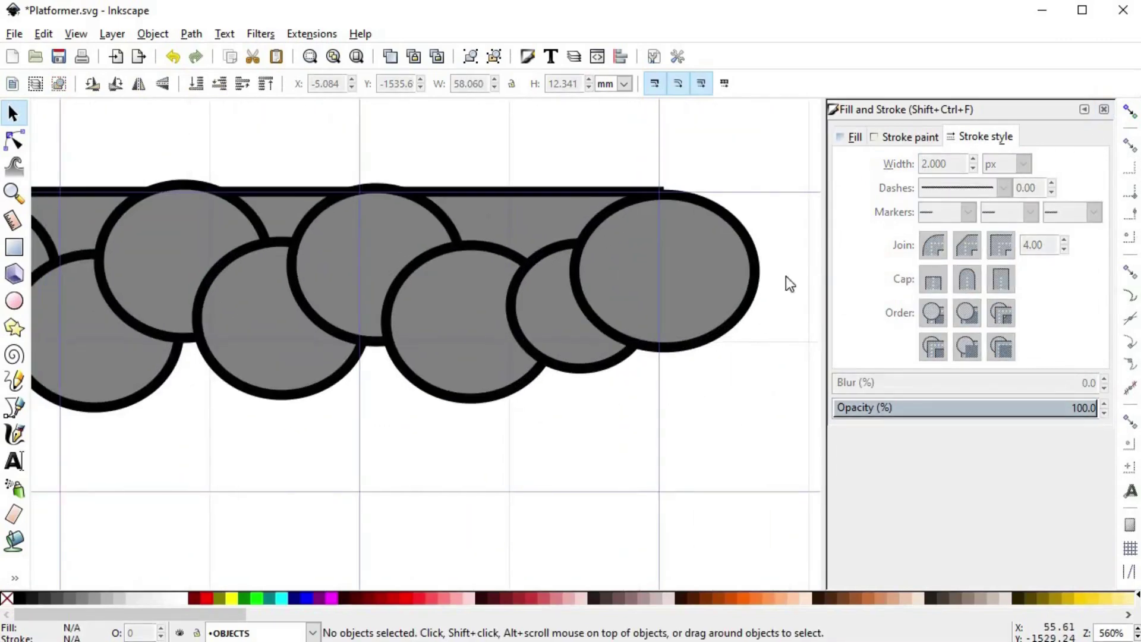
{"action": "left_click", "coordinate": [683, 333]}
{"action": "scroll", "coordinate": [621, 336], "scroll_direction": "down", "scroll_amount": 2}
{"action": "key", "text": "ctrl+a"}
{"action": "double_click", "coordinate": [937, 163]}
{"action": "type", "text": "1"}
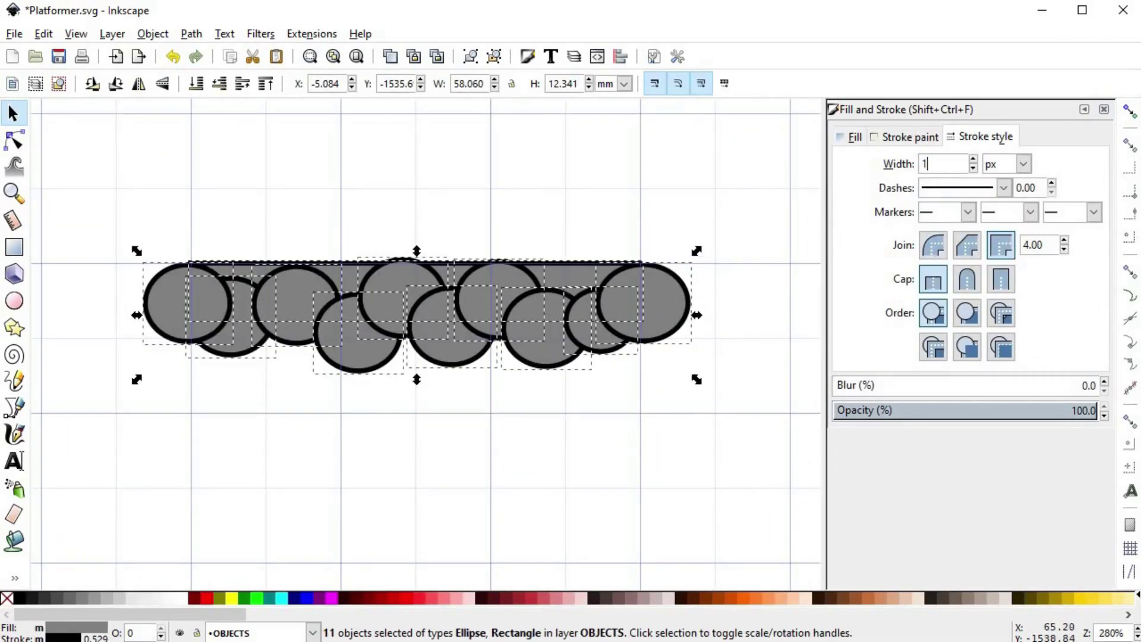
{"action": "key", "text": "Return"}
{"action": "left_click", "coordinate": [1103, 109]}
{"action": "key", "text": "Escape"}
- Scale down two of the ellipses near the right end of the rectangle
{"action": "left_click_drag", "start_coordinate": [525, 290], "coordinate": [642, 301]}
{"action": "scroll", "coordinate": [722, 341], "scroll_direction": "up", "scroll_amount": 1}
{"action": "left_click", "coordinate": [713, 343]}
{"action": "left_click_drag", "start_coordinate": [659, 376], "coordinate": [696, 339]}
{"action": "left_click", "coordinate": [645, 350]}
{"action": "left_click_drag", "start_coordinate": [570, 395], "coordinate": [588, 381]}
- Resize and reposition the ellipses just right of the rectangle's centre so the bumps vary in size
{"action": "left_click", "coordinate": [547, 325]}
{"action": "left_click_drag", "start_coordinate": [503, 234], "coordinate": [550, 297]}
{"action": "left_click_drag", "start_coordinate": [574, 307], "coordinate": [562, 305]}
{"action": "left_click_drag", "start_coordinate": [498, 350], "coordinate": [517, 357]}
{"action": "left_click_drag", "start_coordinate": [520, 399], "coordinate": [522, 377]}
{"action": "left_click_drag", "start_coordinate": [512, 332], "coordinate": [509, 346]}
- Resize and reposition the ellipses around the middle of the rectangle to form uneven bumps
{"action": "left_click", "coordinate": [447, 290]}
{"action": "left_click_drag", "start_coordinate": [433, 232], "coordinate": [402, 333]}
{"action": "left_click_drag", "start_coordinate": [419, 321], "coordinate": [412, 312]}
{"action": "left_click_drag", "start_coordinate": [369, 354], "coordinate": [390, 340]}
{"action": "left_click_drag", "start_coordinate": [392, 266], "coordinate": [392, 282]}
{"action": "left_click_drag", "start_coordinate": [395, 355], "coordinate": [395, 345]}
- Scale and shift the ellipses left of the rectangle's centre to vary the bumps along the lower edge
{"action": "left_click", "coordinate": [302, 322]}
{"action": "left_click_drag", "start_coordinate": [216, 365], "coordinate": [248, 331]}
{"action": "left_click_drag", "start_coordinate": [286, 285], "coordinate": [276, 325]}
{"action": "left_click_drag", "start_coordinate": [342, 369], "coordinate": [350, 376]}
{"action": "left_click", "coordinate": [210, 355]}
{"action": "left_click_drag", "start_coordinate": [132, 382], "coordinate": [170, 348]}
{"action": "left_click_drag", "start_coordinate": [226, 302], "coordinate": [189, 327]}
- Duplicate an ellipse and adjust the ellipses at the rectangle's left end, making the end ellipse about 7.3 by 6.5 mm
{"action": "left_click", "coordinate": [312, 341]}
{"action": "key", "text": "ctrl+d"}
{"action": "left_click_drag", "start_coordinate": [123, 363], "coordinate": [98, 336]}
{"action": "left_click_drag", "start_coordinate": [133, 258], "coordinate": [109, 255]}
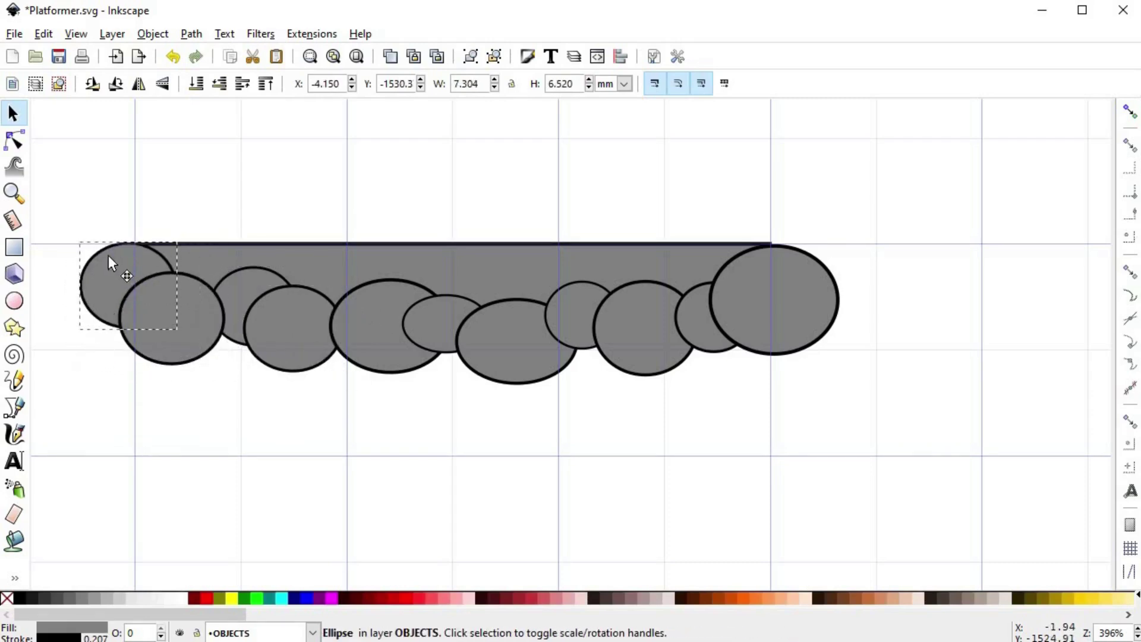
{"action": "left_click", "coordinate": [138, 351]}
{"action": "left_click_drag", "start_coordinate": [113, 371], "coordinate": [140, 362]}
{"action": "left_click_drag", "start_coordinate": [170, 327], "coordinate": [170, 331]}
- Shrink the ellipse at the rectangle's right end and place a resized duplicate of its smaller neighbour over its lower part
{"action": "left_click", "coordinate": [777, 301]}
{"action": "left_click_drag", "start_coordinate": [846, 360], "coordinate": [828, 331]}
{"action": "left_click", "coordinate": [706, 337]}
{"action": "key", "text": "ctrl+d"}
{"action": "left_click_drag", "start_coordinate": [712, 336], "coordinate": [768, 340]}
{"action": "left_click_drag", "start_coordinate": [724, 278], "coordinate": [713, 270]}
{"action": "left_click_drag", "start_coordinate": [776, 331], "coordinate": [766, 326]}
{"action": "left_click_drag", "start_coordinate": [695, 330], "coordinate": [670, 329]}
- Duplicate a small ellipse to fill the lower part of the rectangle's left end, undoing the last change
{"action": "left_click_drag", "start_coordinate": [184, 330], "coordinate": [119, 341]}
{"action": "key", "text": "ctrl+d"}
{"action": "left_click", "coordinate": [125, 275]}
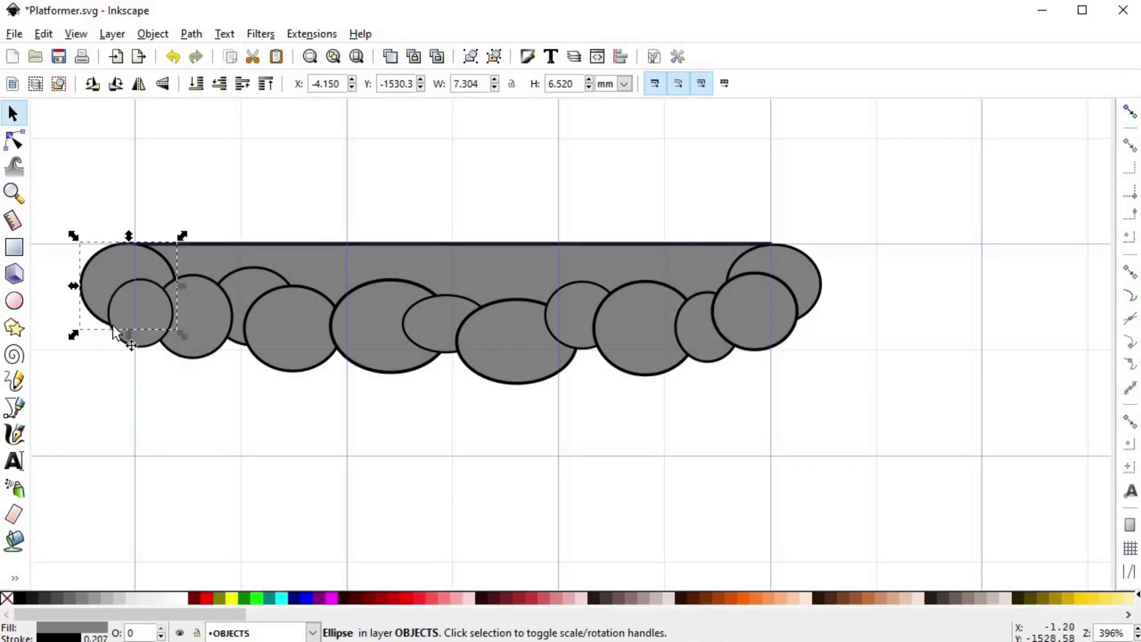
{"action": "key", "text": "ctrl+z"}
- Unite the rectangle and all ellipses into a single path
{"action": "left_click_drag", "start_coordinate": [123, 278], "coordinate": [639, 443]}
{"action": "key", "text": "ctrl+z"}
{"action": "scroll", "coordinate": [236, 417], "scroll_direction": "down", "scroll_amount": 2}
{"action": "key", "text": "ctrl+plus"}
- Fill the united shape with green 5dcf23ff and remove its stroke
{"action": "key", "text": "shift+ctrl+f"}
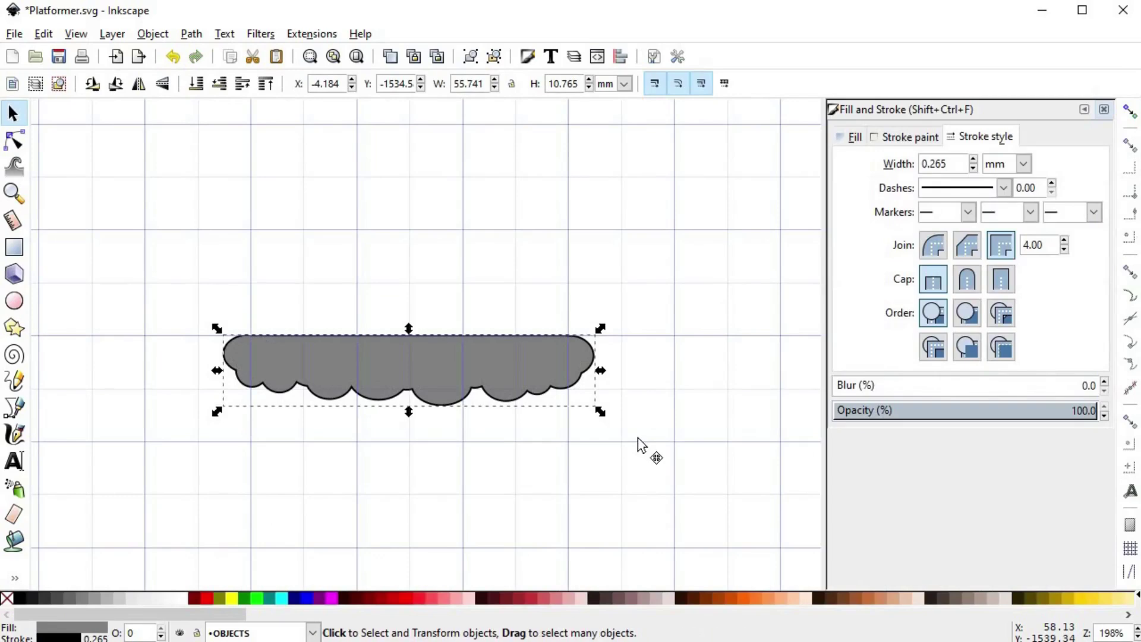
{"action": "left_click", "coordinate": [838, 136]}
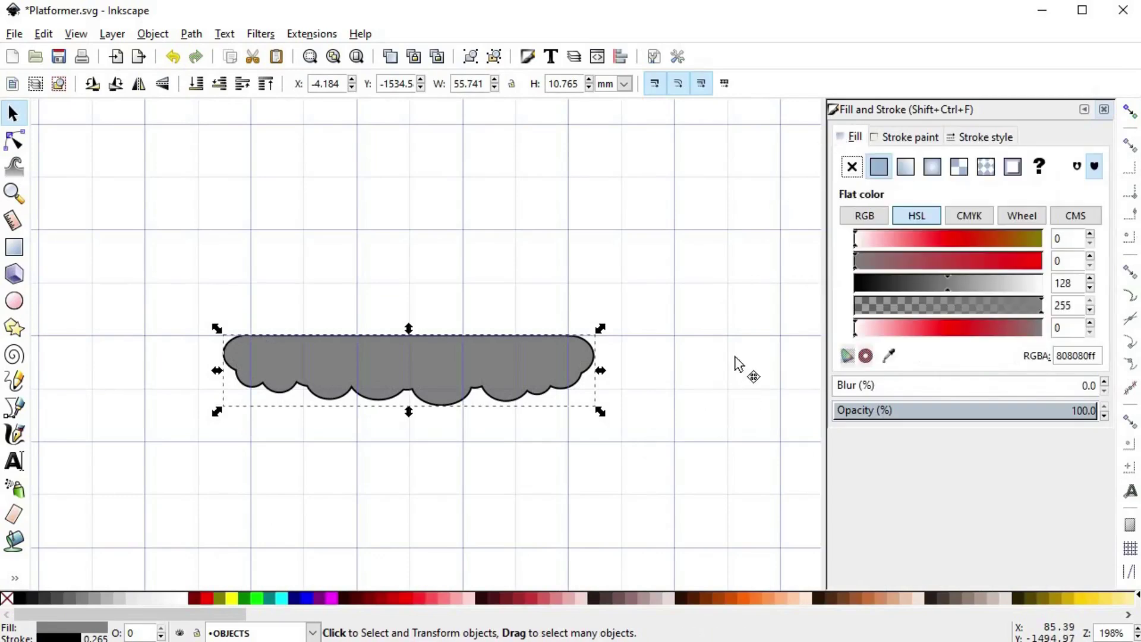
{"action": "left_click", "coordinate": [624, 362]}
{"action": "left_click", "coordinate": [581, 366]}
{"action": "left_click_drag", "start_coordinate": [907, 245], "coordinate": [915, 241]}
{"action": "left_click", "coordinate": [985, 262]}
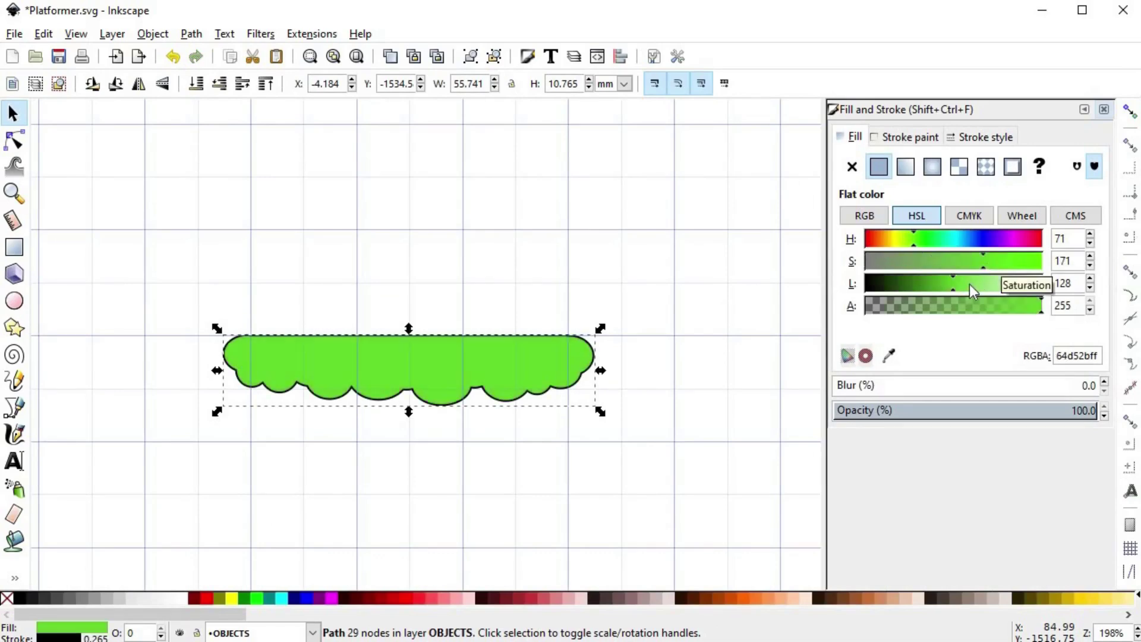
{"action": "left_click", "coordinate": [949, 290]}
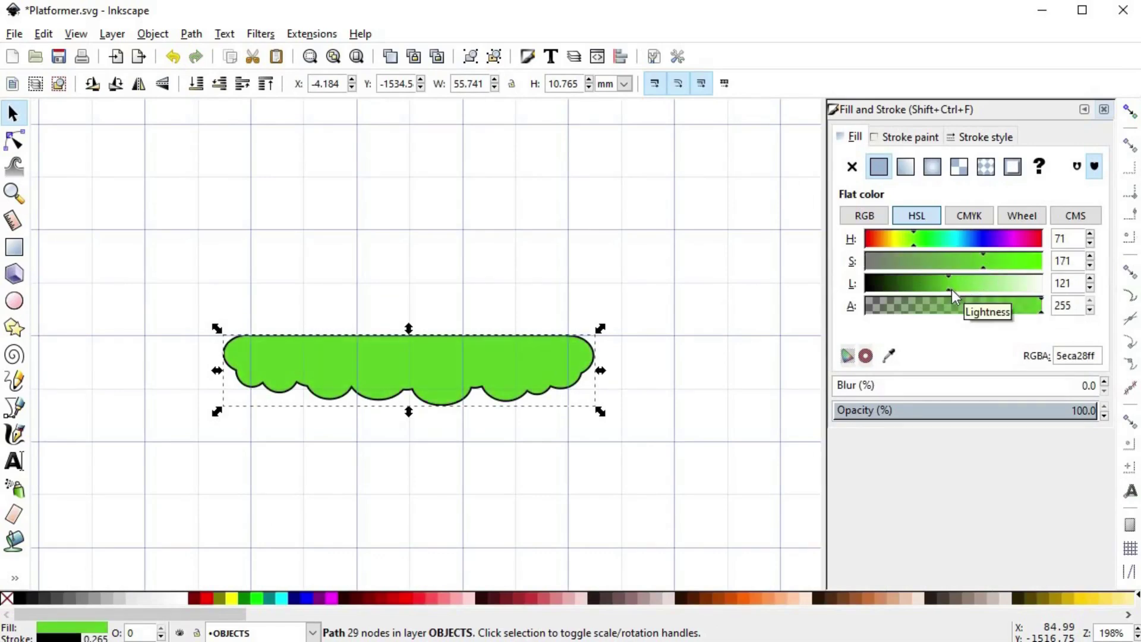
{"action": "left_click", "coordinate": [990, 260]}
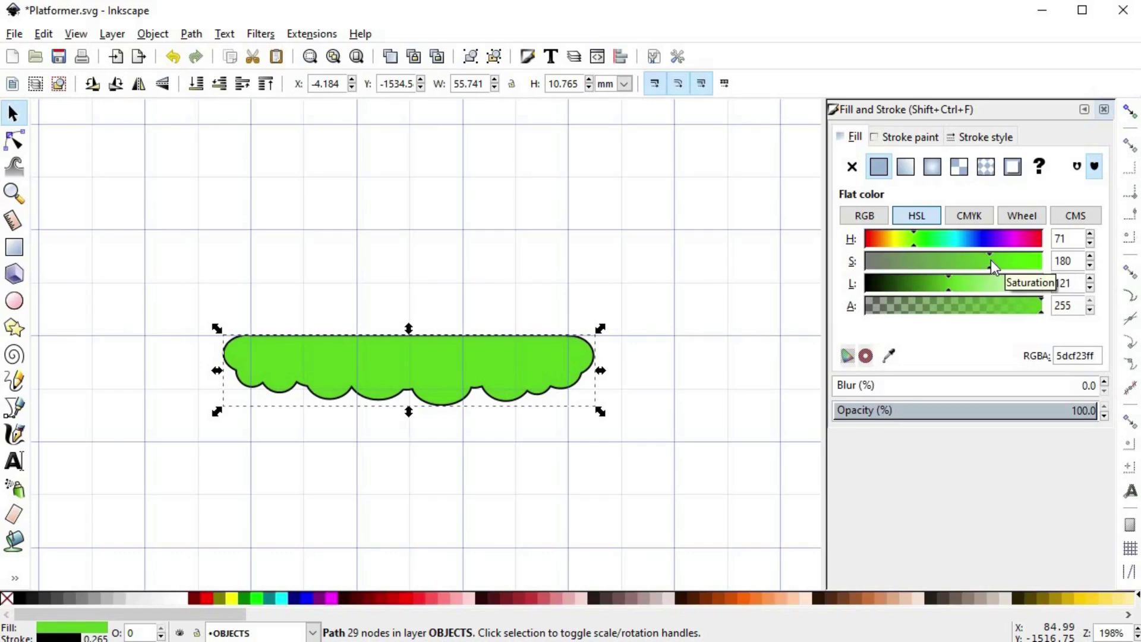
{"action": "left_click", "coordinate": [11, 598], "text": "shift"}
{"action": "left_click", "coordinate": [540, 289]}
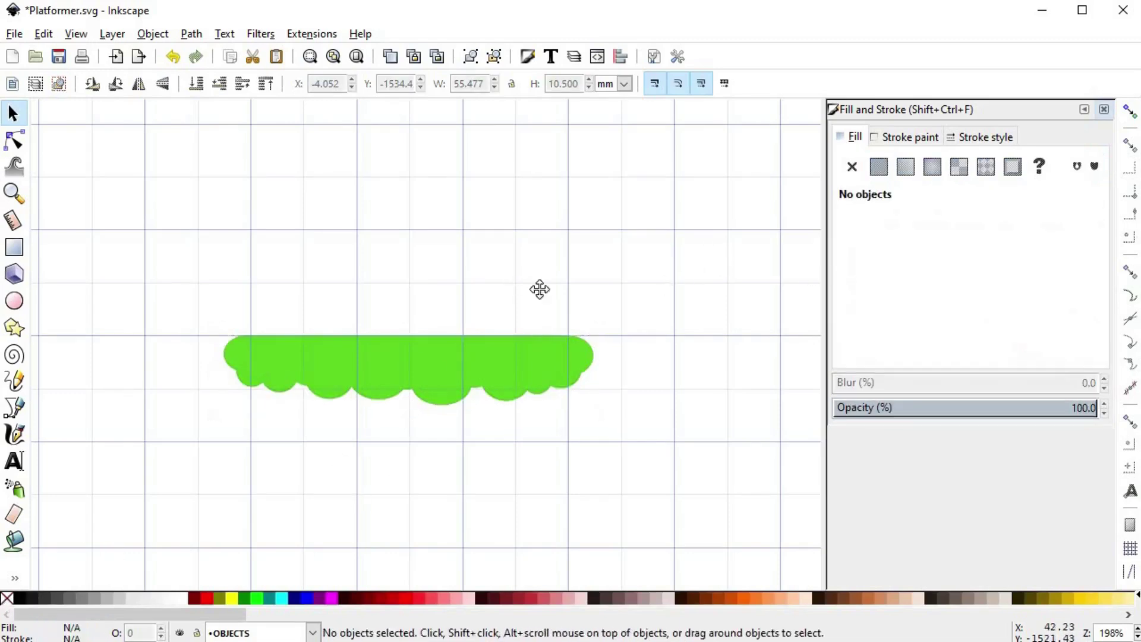
- Delete the 14 surplus nodes at the bump tips and along the ends and small gaps of the green path
{"action": "scroll", "coordinate": [539, 290], "scroll_direction": "down", "scroll_amount": 1}
{"action": "scroll", "coordinate": [412, 333], "scroll_direction": "up", "scroll_amount": 1}
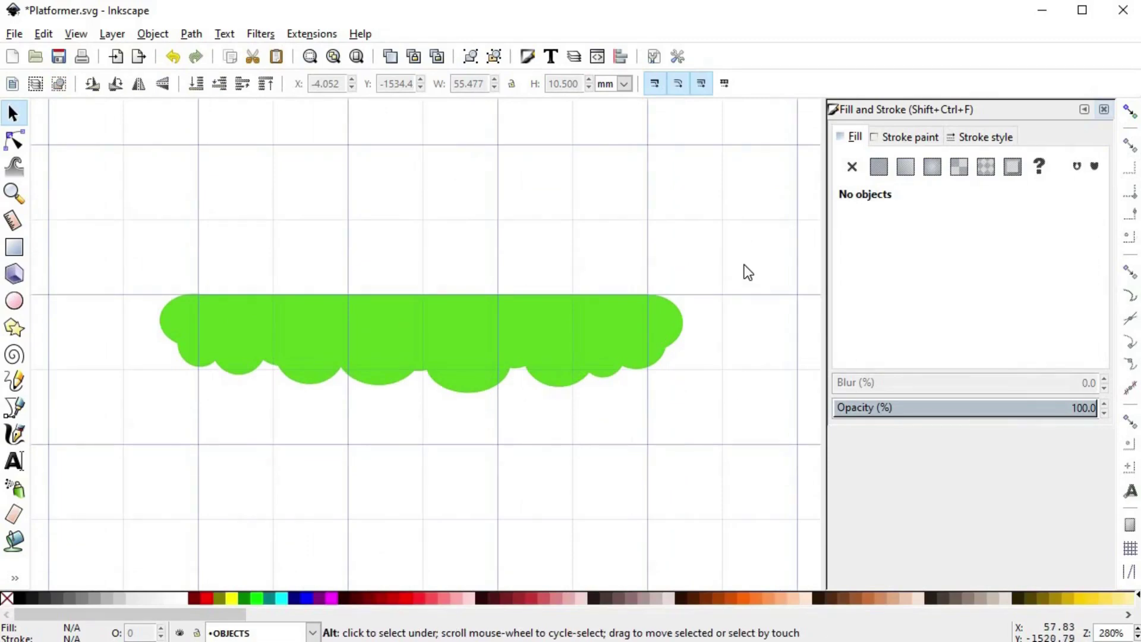
{"action": "double_click", "coordinate": [594, 340]}
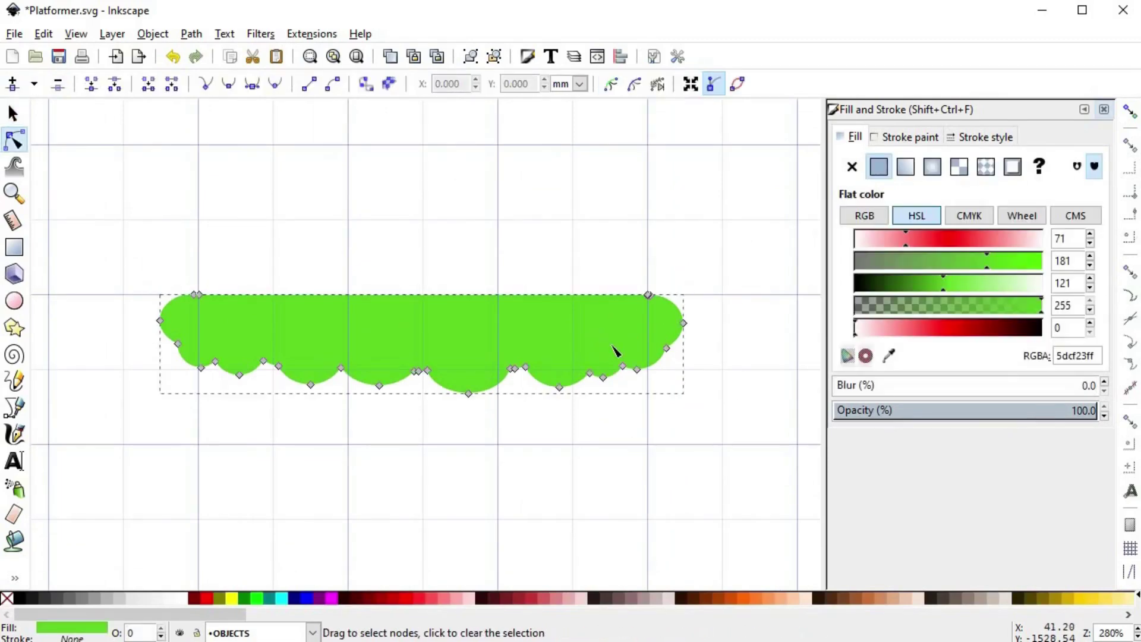
{"action": "scroll", "coordinate": [617, 348], "scroll_direction": "up", "scroll_amount": 2}
{"action": "left_click_drag", "start_coordinate": [774, 212], "coordinate": [667, 331]}
{"action": "left_click_drag", "start_coordinate": [678, 424], "coordinate": [625, 366]}
{"action": "left_click_drag", "start_coordinate": [593, 452], "coordinate": [560, 380]}
{"action": "left_click_drag", "start_coordinate": [515, 465], "coordinate": [356, 472]}
{"action": "left_click_drag", "start_coordinate": [211, 369], "coordinate": [107, 388]}
{"action": "left_click_drag", "start_coordinate": [83, 356], "coordinate": [511, 315]}
{"action": "left_click_drag", "start_coordinate": [440, 319], "coordinate": [368, 472]}
{"action": "left_click_drag", "start_coordinate": [280, 309], "coordinate": [248, 433]}
{"action": "left_click_drag", "start_coordinate": [207, 297], "coordinate": [170, 416]}
{"action": "left_click_drag", "start_coordinate": [87, 232], "coordinate": [140, 274]}
{"action": "left_click_drag", "start_coordinate": [146, 182], "coordinate": [182, 240]}
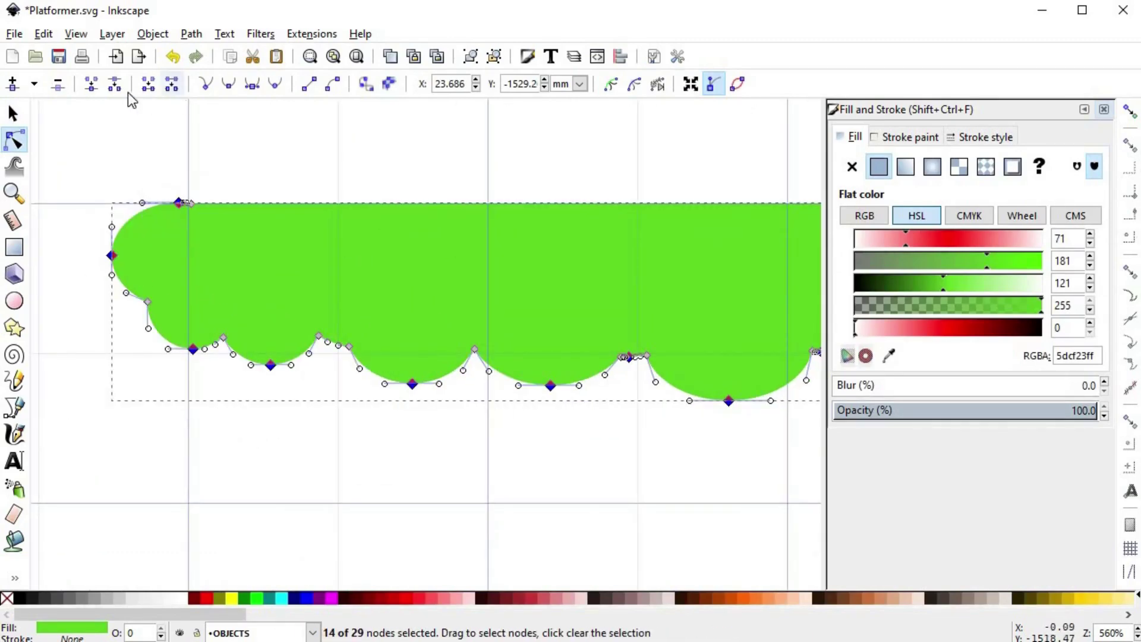
{"action": "left_click", "coordinate": [57, 84]}
- Join the two overlapping nodes at the path's upper-right corner and move the joined node back to the end of the straight edge
{"action": "left_click_drag", "start_coordinate": [499, 430], "coordinate": [412, 448]}
{"action": "scroll", "coordinate": [328, 445], "scroll_direction": "down", "scroll_amount": 1}
{"action": "left_click_drag", "start_coordinate": [516, 423], "coordinate": [366, 420]}
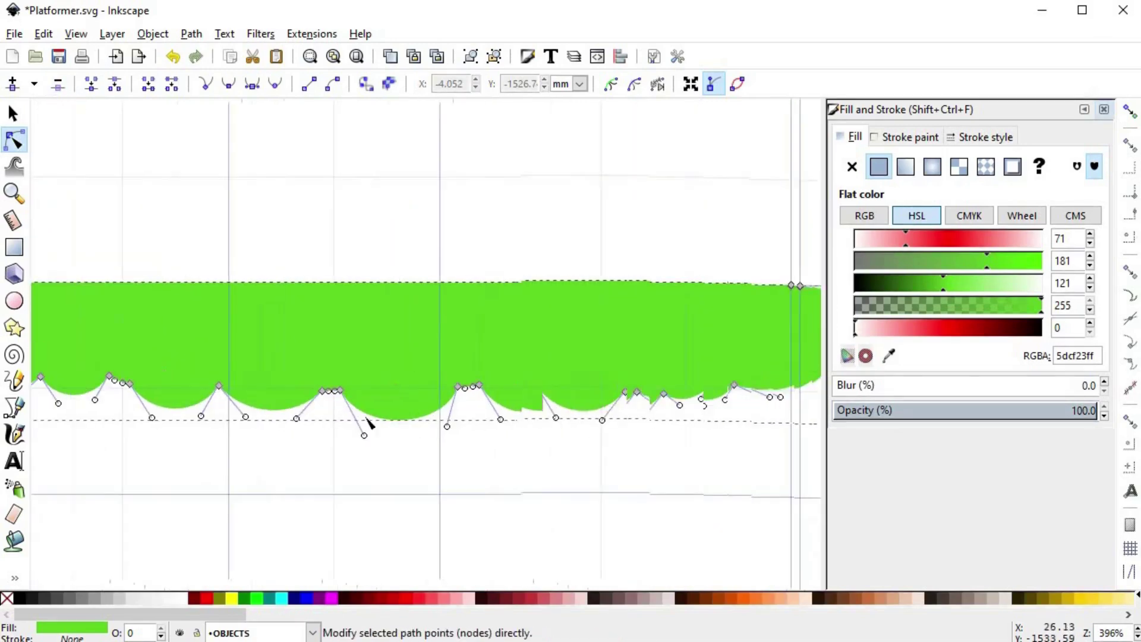
{"action": "left_click", "coordinate": [1104, 112]}
{"action": "scroll", "coordinate": [667, 336], "scroll_direction": "up", "scroll_amount": 2}
{"action": "left_click", "coordinate": [789, 304]}
{"action": "left_click", "coordinate": [697, 248]}
{"action": "scroll", "coordinate": [643, 245], "scroll_direction": "up", "scroll_amount": 4}
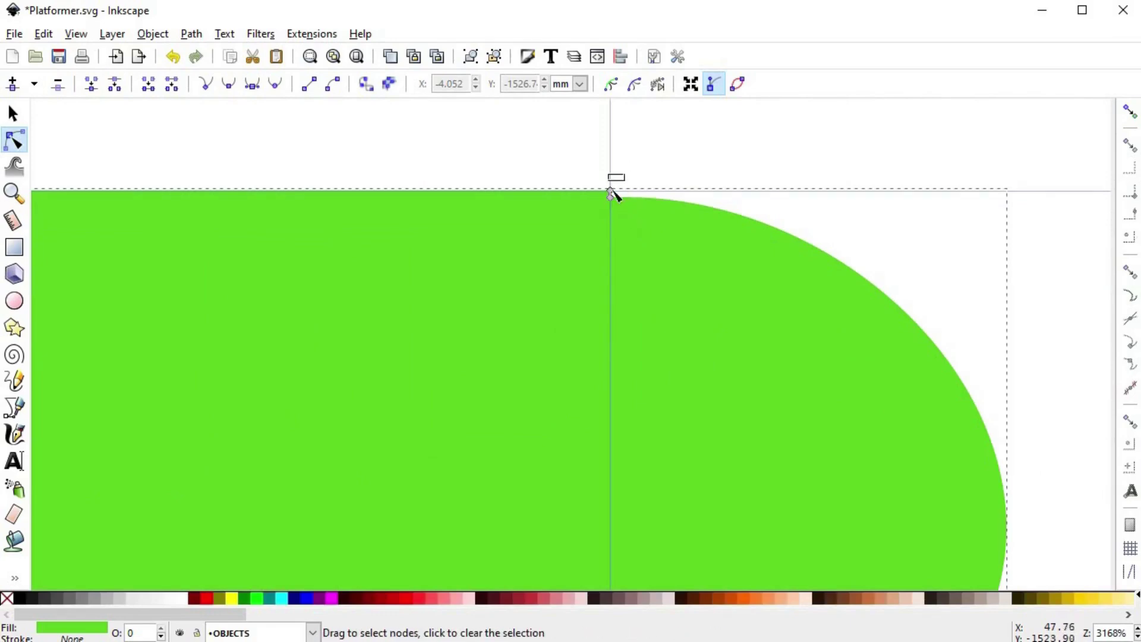
{"action": "left_click", "coordinate": [611, 197]}
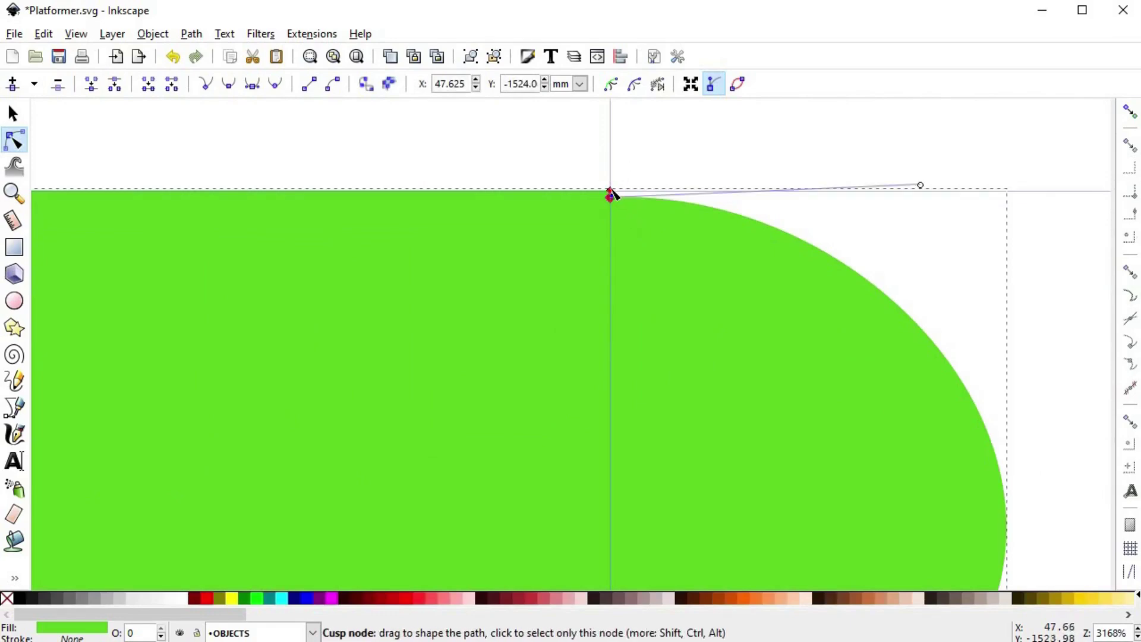
{"action": "left_click", "coordinate": [92, 85]}
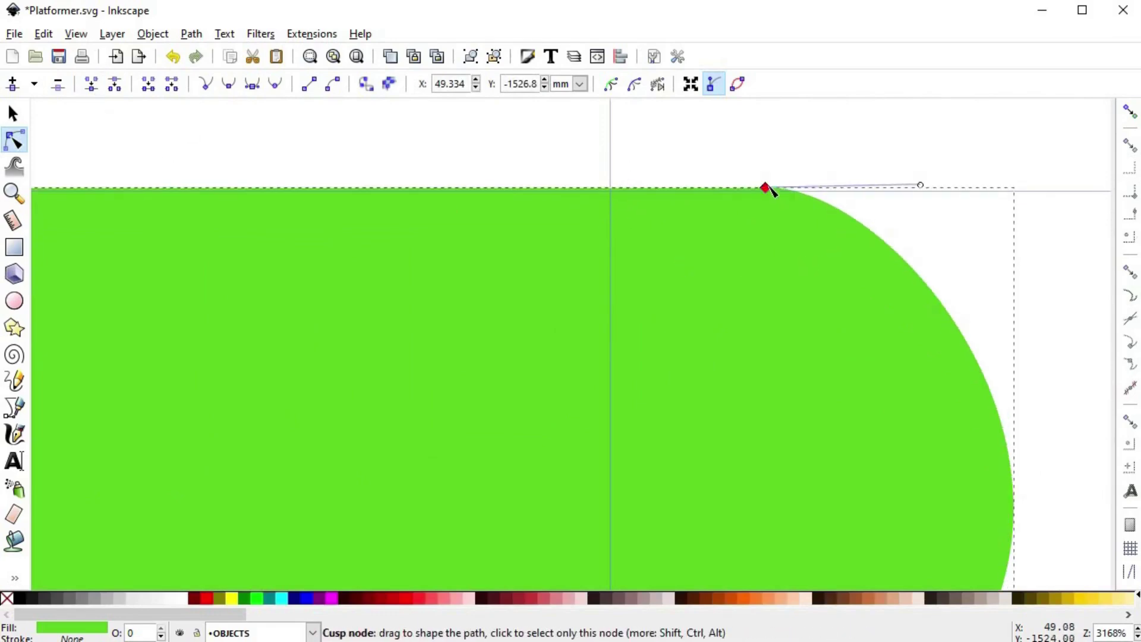
{"action": "scroll", "coordinate": [799, 252], "scroll_direction": "up", "scroll_amount": 1}
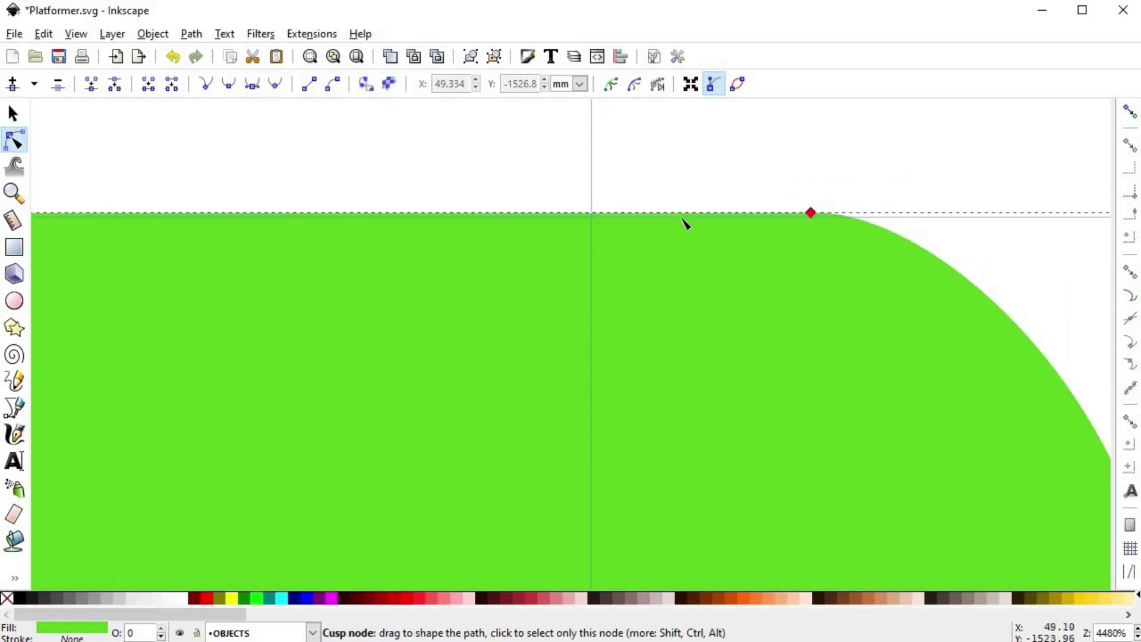
{"action": "left_click_drag", "start_coordinate": [810, 212], "coordinate": [598, 214]}
{"action": "scroll", "coordinate": [814, 387], "scroll_direction": "down", "scroll_amount": 3}
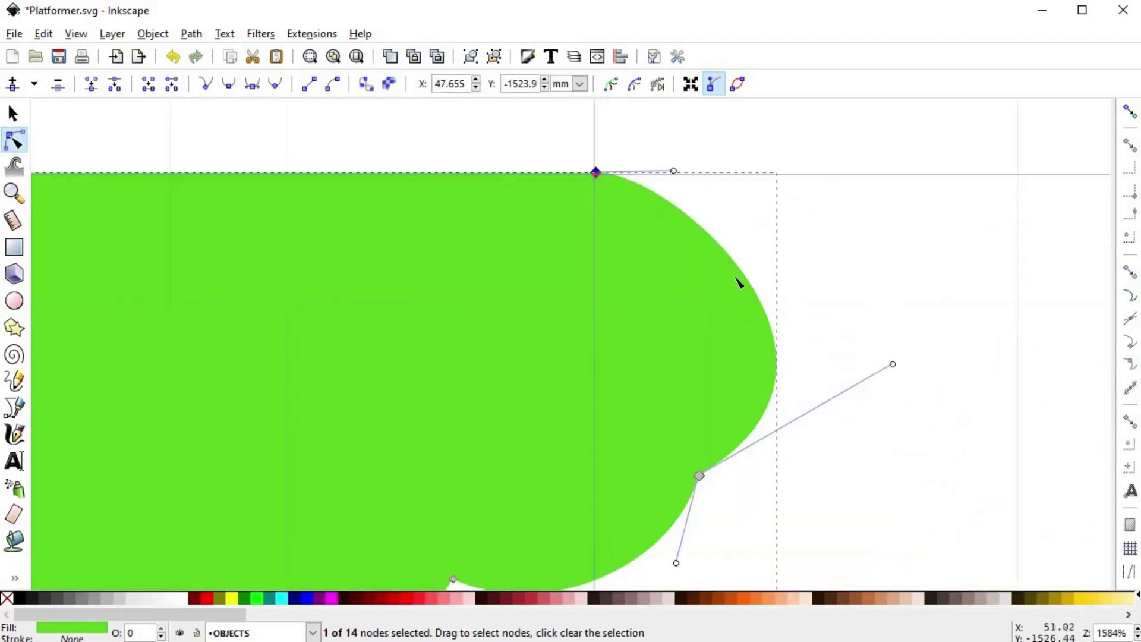
- Bend the curve segments and shift the nodes at the shape's right end to form rounder lobes
{"action": "left_click_drag", "start_coordinate": [759, 285], "coordinate": [799, 167]}
{"action": "left_click_drag", "start_coordinate": [943, 406], "coordinate": [930, 450]}
{"action": "left_click_drag", "start_coordinate": [737, 423], "coordinate": [802, 176]}
{"action": "left_click_drag", "start_coordinate": [664, 335], "coordinate": [718, 343]}
{"action": "left_click", "coordinate": [576, 351]}
{"action": "mouse_move", "coordinate": [459, 382]}
{"action": "left_mouse_down"}
{"action": "mouse_move", "coordinate": [476, 387]}
{"action": "mouse_move", "coordinate": [471, 378]}
{"action": "left_mouse_up"}
{"action": "left_click_drag", "start_coordinate": [331, 369], "coordinate": [326, 290]}
{"action": "left_click_drag", "start_coordinate": [383, 328], "coordinate": [349, 357]}
{"action": "scroll", "coordinate": [502, 450], "scroll_direction": "down", "scroll_amount": 4}
{"action": "scroll", "coordinate": [422, 412], "scroll_direction": "up", "scroll_amount": 2}
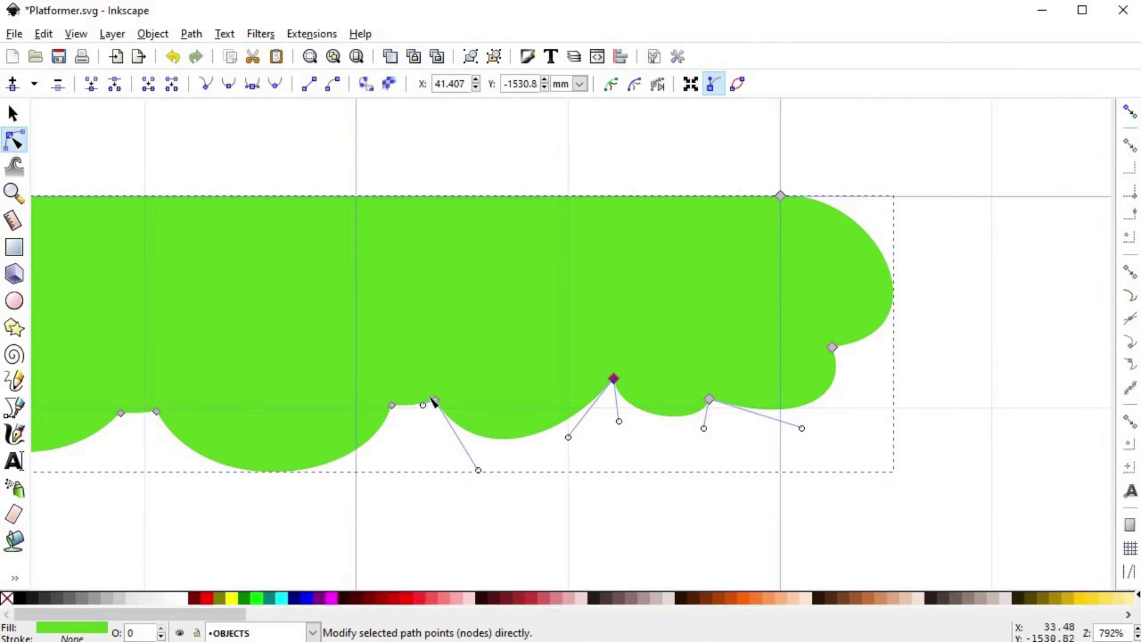
- Raise the node between the next two bumps, round the larger bump, and bulge the short flat segment beside it downward
{"action": "left_click", "coordinate": [439, 404]}
{"action": "left_click_drag", "start_coordinate": [438, 404], "coordinate": [444, 397]}
{"action": "left_click_drag", "start_coordinate": [519, 445], "coordinate": [542, 451]}
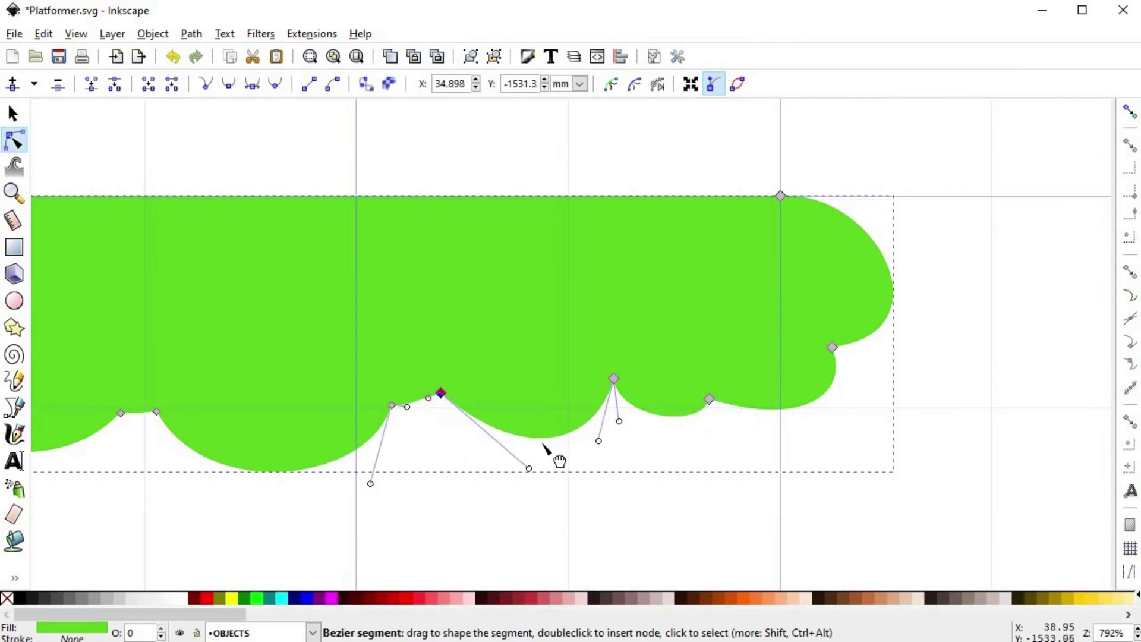
{"action": "left_click_drag", "start_coordinate": [426, 406], "coordinate": [451, 430]}
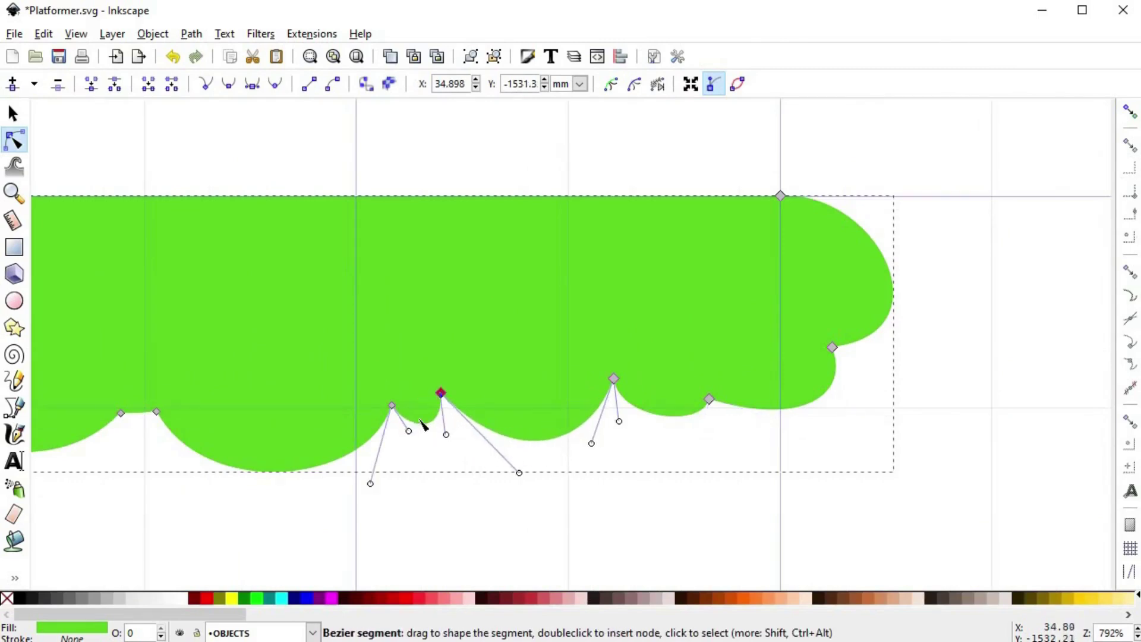
- Bulge the short flat segment near the middle of the lower edge into a small rounded bump
{"action": "scroll", "coordinate": [406, 421], "scroll_direction": "left", "scroll_amount": 5}
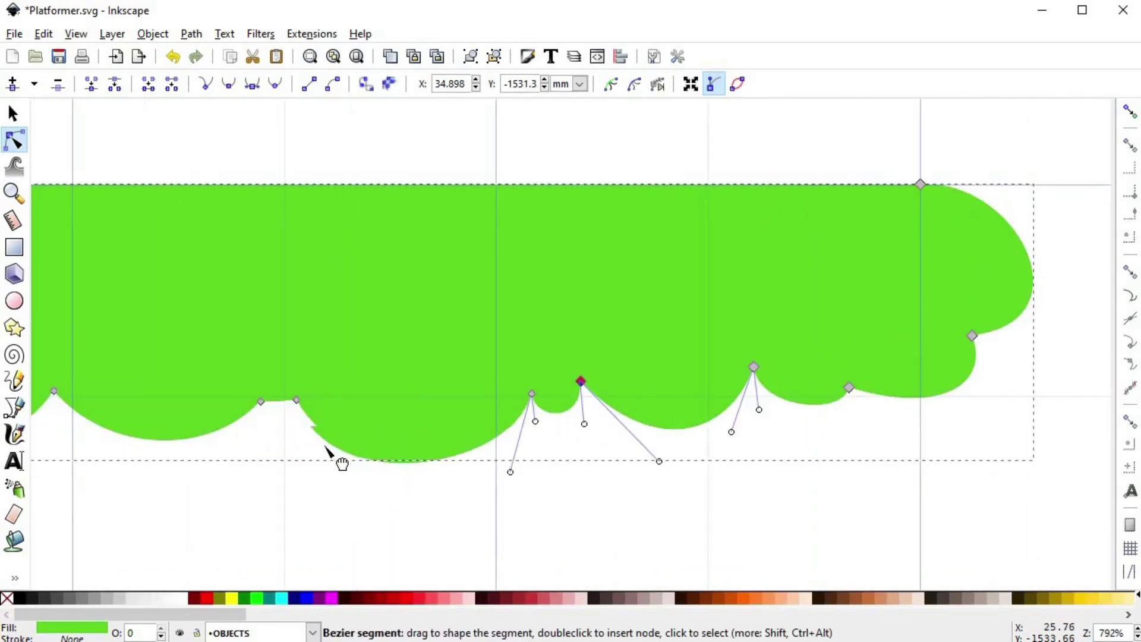
{"action": "scroll", "coordinate": [570, 452], "scroll_direction": "left", "scroll_amount": 8}
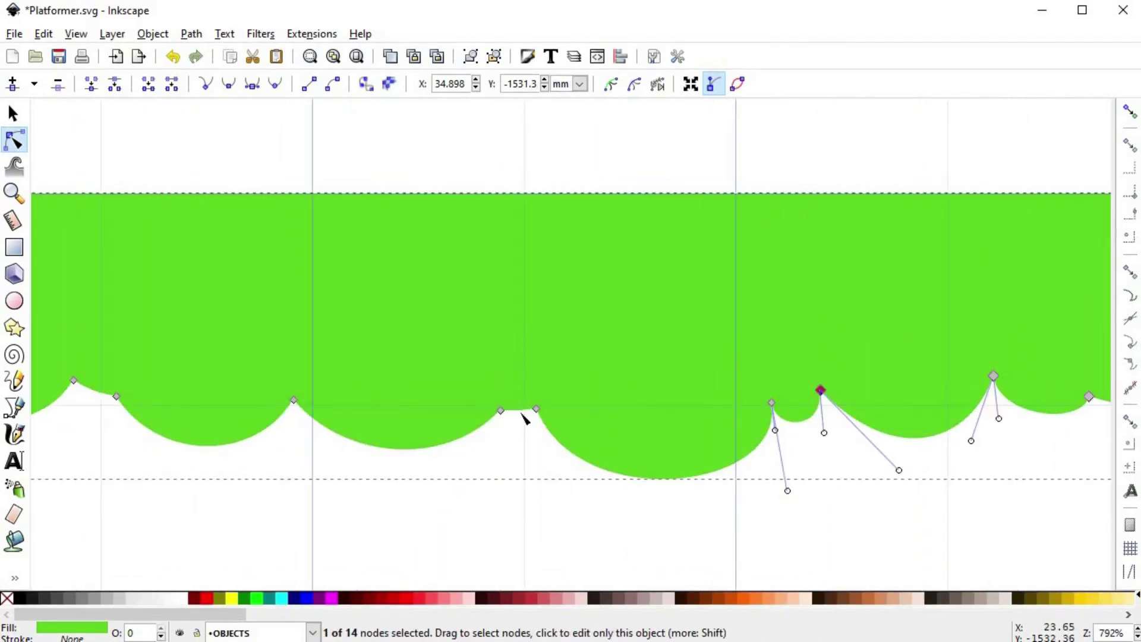
{"action": "scroll", "coordinate": [518, 430], "scroll_direction": "up", "scroll_amount": 4}
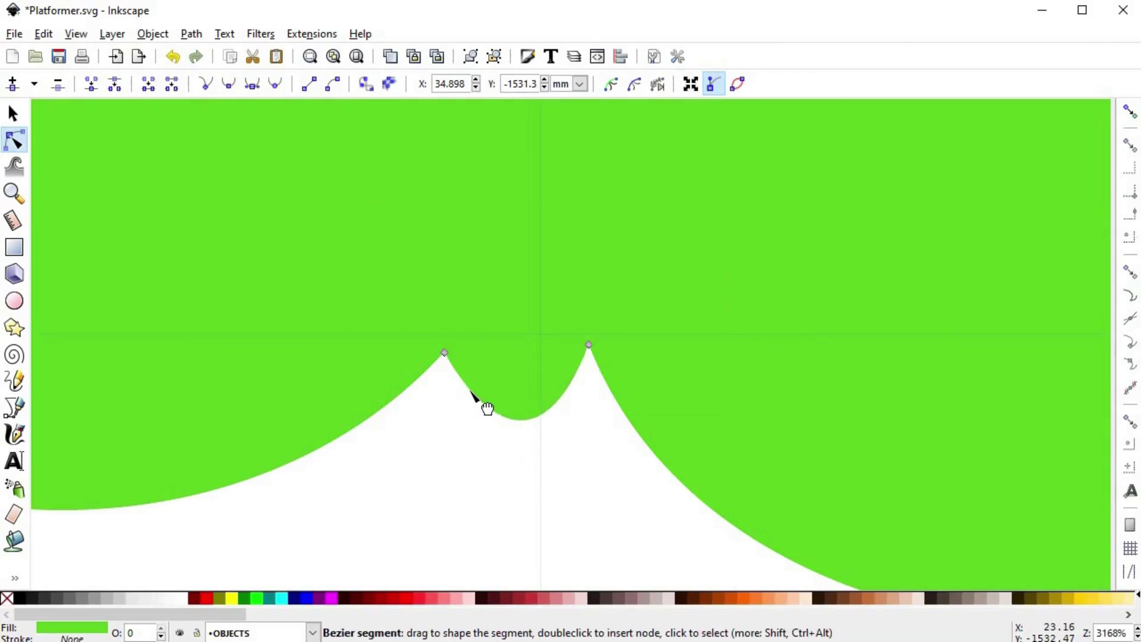
{"action": "left_click_drag", "start_coordinate": [457, 397], "coordinate": [451, 402]}
{"action": "left_click_drag", "start_coordinate": [553, 410], "coordinate": [562, 404]}
{"action": "scroll", "coordinate": [477, 487], "scroll_direction": "down", "scroll_amount": 3}
{"action": "left_click_drag", "start_coordinate": [477, 487], "coordinate": [744, 416]}
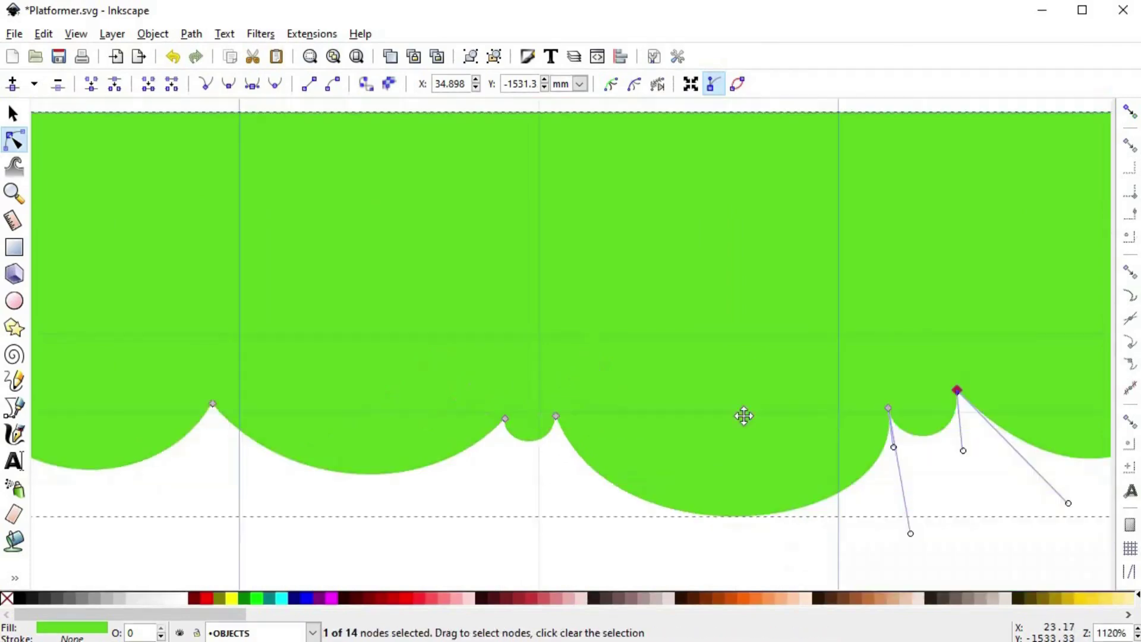
{"action": "left_click_drag", "start_coordinate": [569, 420], "coordinate": [618, 452]}
{"action": "scroll", "coordinate": [614, 469], "scroll_direction": "down", "scroll_amount": 5}
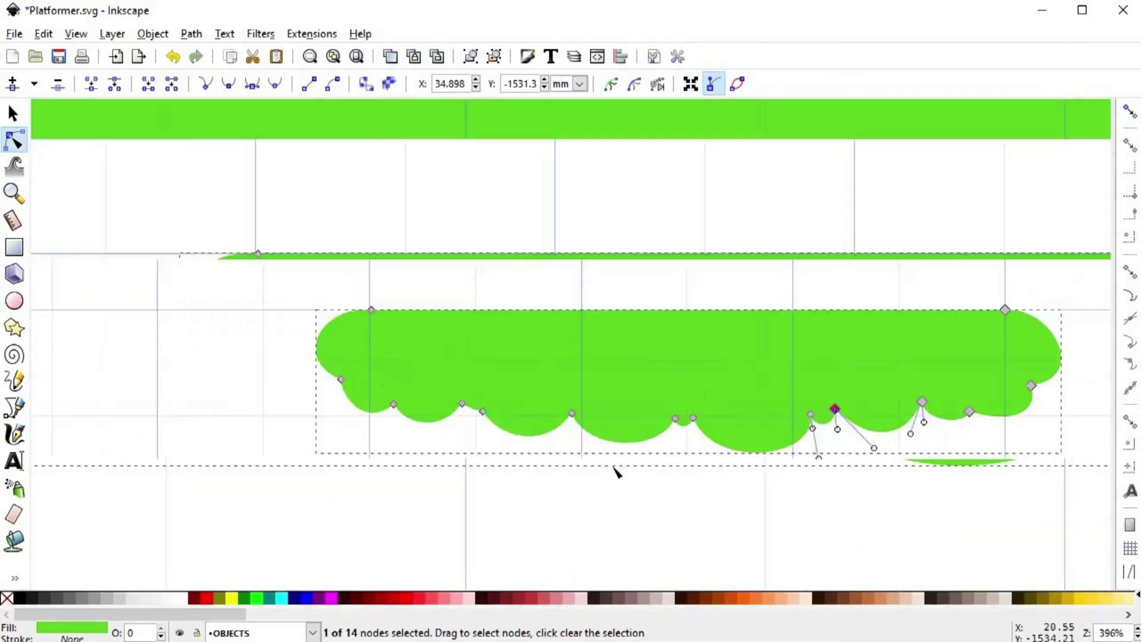
- Raise the node between the two wide lobes left of centre into a tall notch and round the curves beside it
{"action": "scroll", "coordinate": [567, 461], "scroll_direction": "up", "scroll_amount": 5}
{"action": "left_click_drag", "start_coordinate": [536, 442], "coordinate": [528, 433]}
{"action": "left_click_drag", "start_coordinate": [403, 377], "coordinate": [420, 383]}
{"action": "left_click_drag", "start_coordinate": [654, 382], "coordinate": [654, 300]}
{"action": "mouse_move", "coordinate": [608, 374]}
{"action": "left_mouse_down"}
{"action": "mouse_move", "coordinate": [633, 375]}
{"action": "mouse_move", "coordinate": [620, 390]}
{"action": "left_mouse_up"}
{"action": "left_click_drag", "start_coordinate": [714, 377], "coordinate": [705, 396]}
{"action": "scroll", "coordinate": [381, 371], "scroll_direction": "up", "scroll_amount": 2}
{"action": "left_click_drag", "start_coordinate": [380, 372], "coordinate": [548, 443]}
{"action": "left_click", "coordinate": [548, 443]}
{"action": "left_click", "coordinate": [457, 440]}
- Widen the small bump left of the tall notch and round the neighbouring lobes toward the shape's left end
{"action": "left_click_drag", "start_coordinate": [319, 453], "coordinate": [554, 447]}
{"action": "left_click_drag", "start_coordinate": [123, 391], "coordinate": [424, 540]}
{"action": "left_click_drag", "start_coordinate": [364, 484], "coordinate": [326, 492]}
{"action": "left_click_drag", "start_coordinate": [540, 553], "coordinate": [554, 569]}
{"action": "left_click_drag", "start_coordinate": [463, 199], "coordinate": [515, 526]}
{"action": "left_click_drag", "start_coordinate": [300, 410], "coordinate": [271, 406]}
{"action": "left_click_drag", "start_coordinate": [462, 286], "coordinate": [597, 83]}
{"action": "left_click_drag", "start_coordinate": [454, 498], "coordinate": [441, 523]}
{"action": "left_click_drag", "start_coordinate": [445, 199], "coordinate": [389, 205]}
{"action": "scroll", "coordinate": [399, 298], "scroll_direction": "down", "scroll_amount": 6}
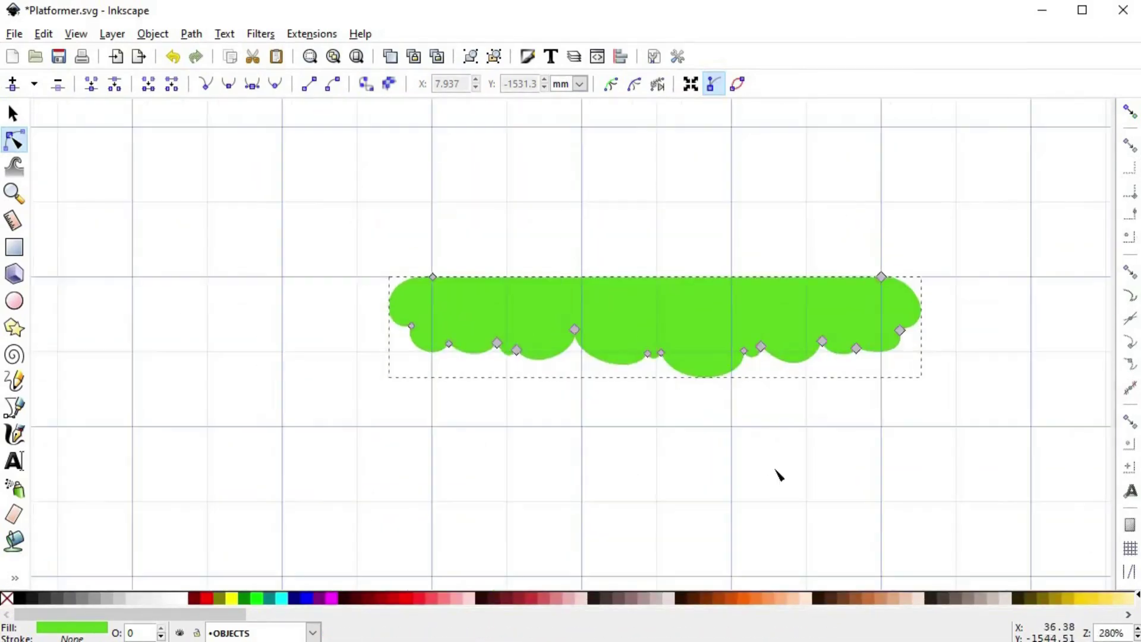
- Raise the node beside that small bump and bulge the bump and the adjacent curve segments downward
{"action": "left_click", "coordinate": [775, 468]}
{"action": "left_click_drag", "start_coordinate": [754, 395], "coordinate": [693, 411]}
{"action": "scroll", "coordinate": [548, 371], "scroll_direction": "up", "scroll_amount": 4}
{"action": "left_click", "coordinate": [548, 371]}
{"action": "left_click_drag", "start_coordinate": [415, 290], "coordinate": [415, 248]}
{"action": "left_click_drag", "start_coordinate": [399, 300], "coordinate": [429, 369]}
{"action": "left_click_drag", "start_coordinate": [444, 362], "coordinate": [434, 400]}
{"action": "left_click_drag", "start_coordinate": [391, 353], "coordinate": [386, 355]}
{"action": "left_click_drag", "start_coordinate": [415, 248], "coordinate": [424, 273]}
{"action": "left_click_drag", "start_coordinate": [262, 358], "coordinate": [535, 386]}
{"action": "scroll", "coordinate": [534, 386], "scroll_direction": "down", "scroll_amount": 1}
{"action": "left_click_drag", "start_coordinate": [256, 303], "coordinate": [443, 419]}
{"action": "left_click_drag", "start_coordinate": [421, 362], "coordinate": [433, 382]}
{"action": "left_click", "coordinate": [404, 416]}
- Adjust the small bump near the right end of the grass shape's lower edge and deselect the shape
{"action": "scroll", "coordinate": [432, 382], "scroll_direction": "down", "scroll_amount": 1}
{"action": "left_click_drag", "start_coordinate": [862, 376], "coordinate": [638, 408]}
{"action": "scroll", "coordinate": [765, 435], "scroll_direction": "down", "scroll_amount": 3}
{"action": "left_click", "coordinate": [833, 460]}
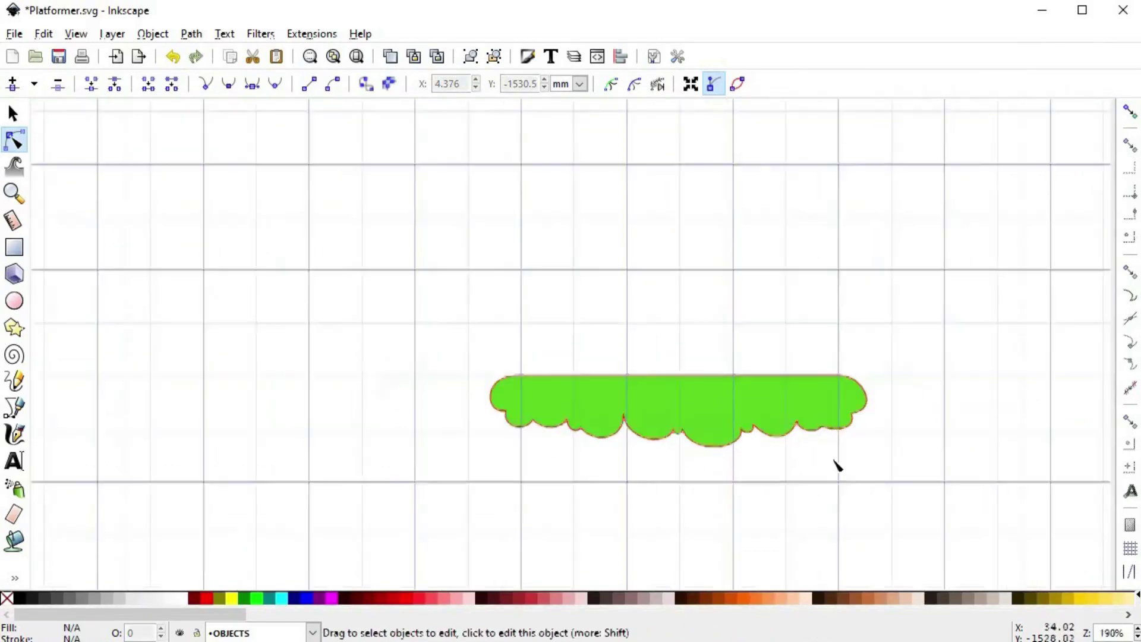
{"action": "left_click_drag", "start_coordinate": [832, 461], "coordinate": [693, 403]}
{"action": "scroll", "coordinate": [682, 387], "scroll_direction": "up", "scroll_amount": 3}
{"action": "scroll", "coordinate": [677, 370], "scroll_direction": "up", "scroll_amount": 4}
{"action": "left_click", "coordinate": [601, 319]}
{"action": "left_click_drag", "start_coordinate": [601, 320], "coordinate": [589, 335]}
{"action": "left_click", "coordinate": [683, 392]}
{"action": "scroll", "coordinate": [684, 393], "scroll_direction": "down", "scroll_amount": 5}
{"action": "scroll", "coordinate": [743, 324], "scroll_direction": "up", "scroll_amount": 2}
{"action": "left_click", "coordinate": [742, 332]}
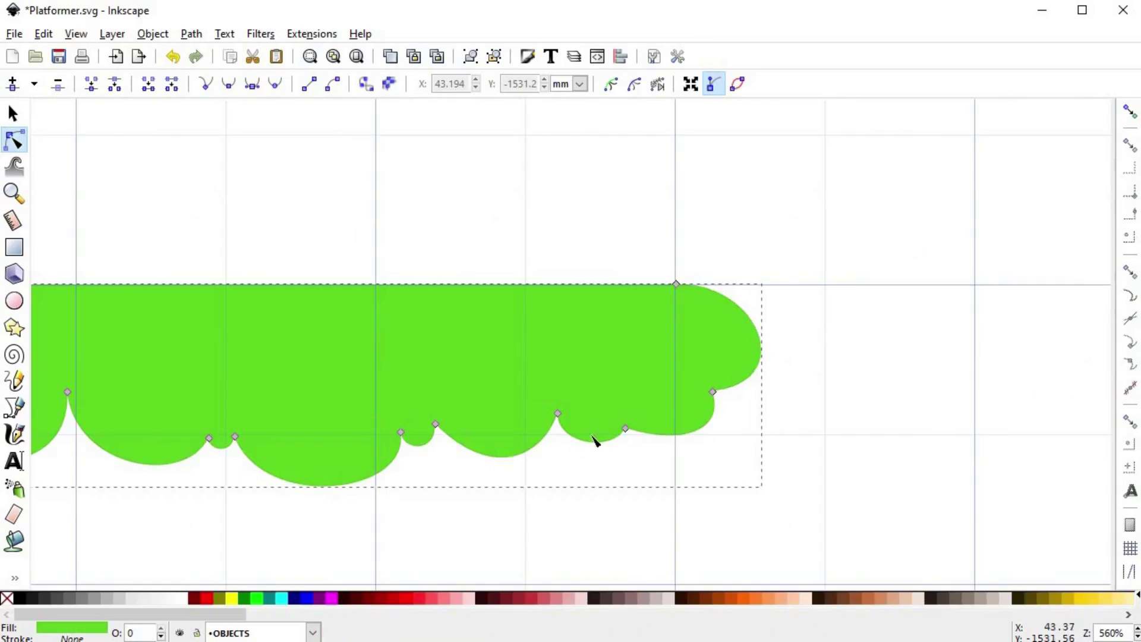
{"action": "scroll", "coordinate": [633, 505], "scroll_direction": "down", "scroll_amount": 3}
{"action": "left_click_drag", "start_coordinate": [697, 402], "coordinate": [688, 393]}
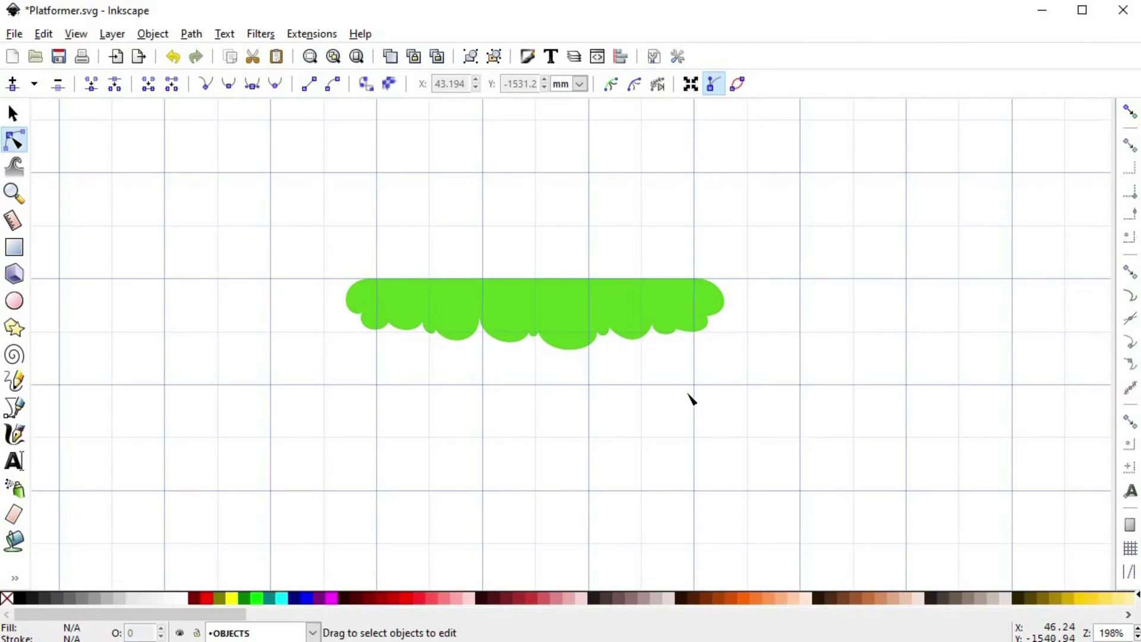
- Draw a closed, jagged dirt outline about 54 mm wide and 20 mm high, overlapping and hanging below the grass
{"action": "key", "text": "b"}
{"action": "left_click", "coordinate": [701, 310]}
{"action": "left_click", "coordinate": [715, 344]}
{"action": "left_click", "coordinate": [704, 392]}
{"action": "left_click", "coordinate": [666, 417]}
{"action": "left_click", "coordinate": [594, 432]}
{"action": "left_click", "coordinate": [511, 437]}
{"action": "left_click", "coordinate": [492, 421]}
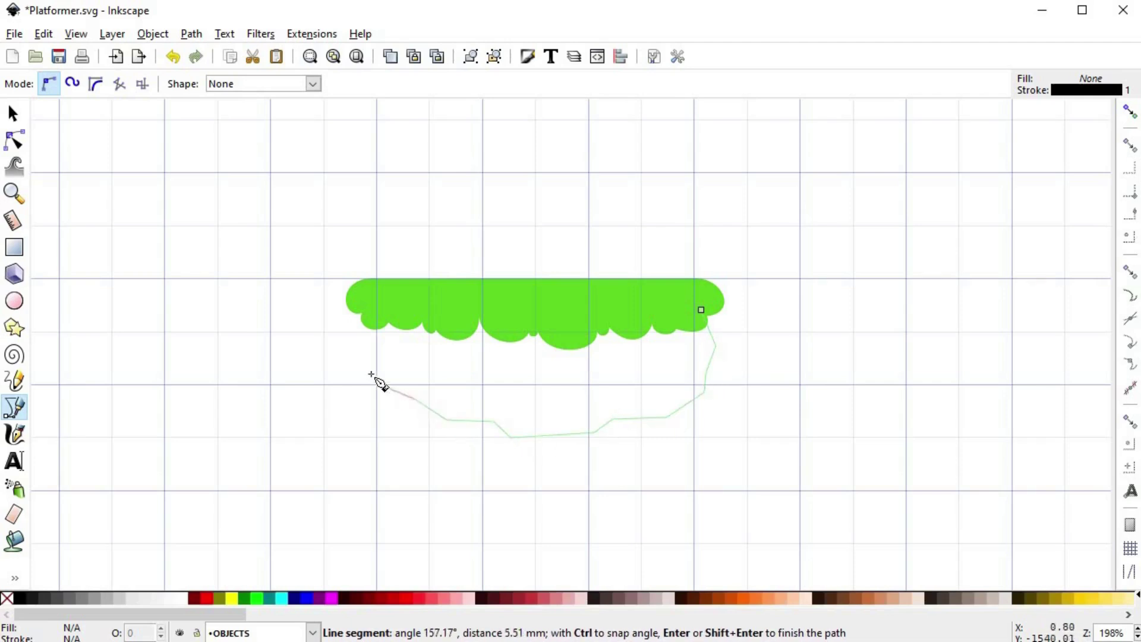
{"action": "left_click", "coordinate": [383, 397]}
{"action": "left_click", "coordinate": [360, 347]}
{"action": "left_click", "coordinate": [362, 306]}
{"action": "left_click", "coordinate": [701, 310]}
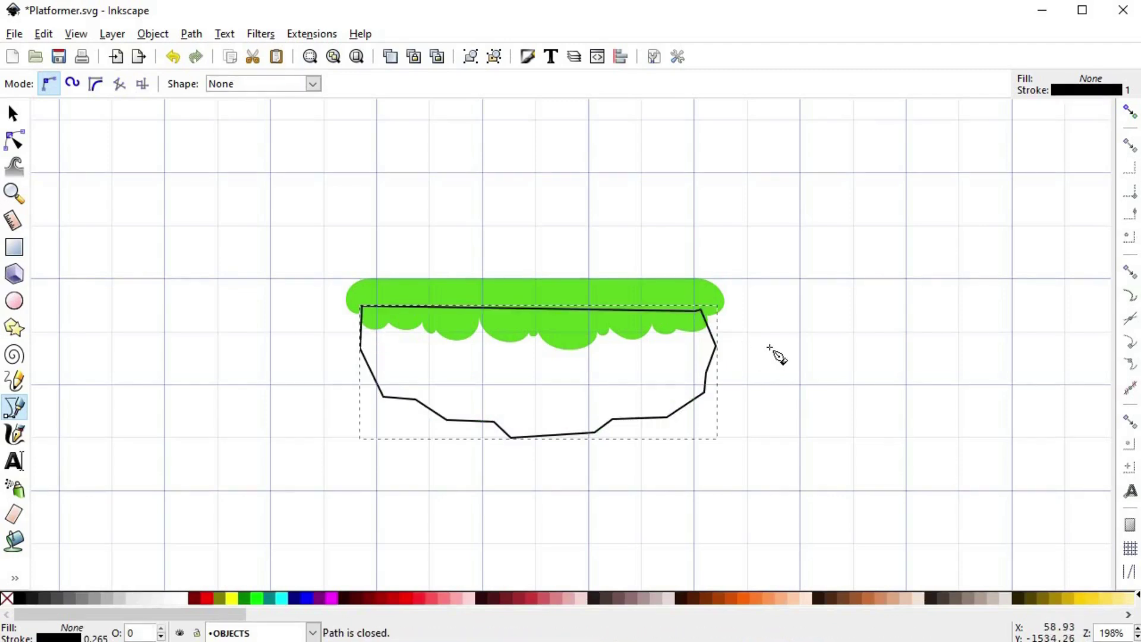
- Give the dirt outline a flat orange-brown fill with hue 19, saturation 189 and lightness 124
{"action": "key", "text": "s"}
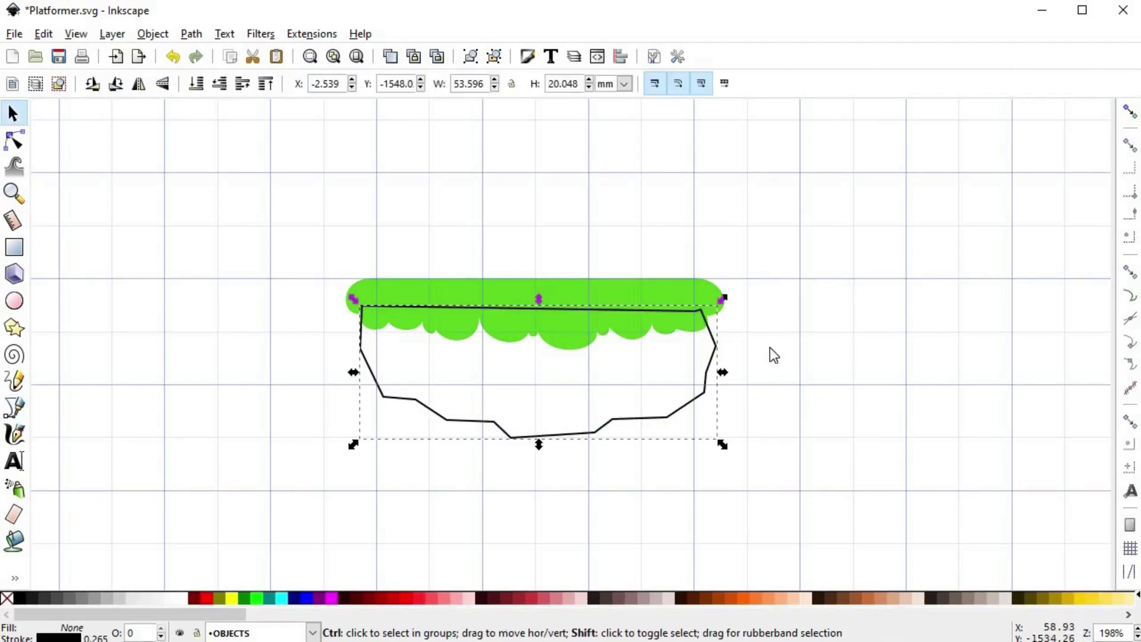
{"action": "key", "text": "ctrl+shift+f"}
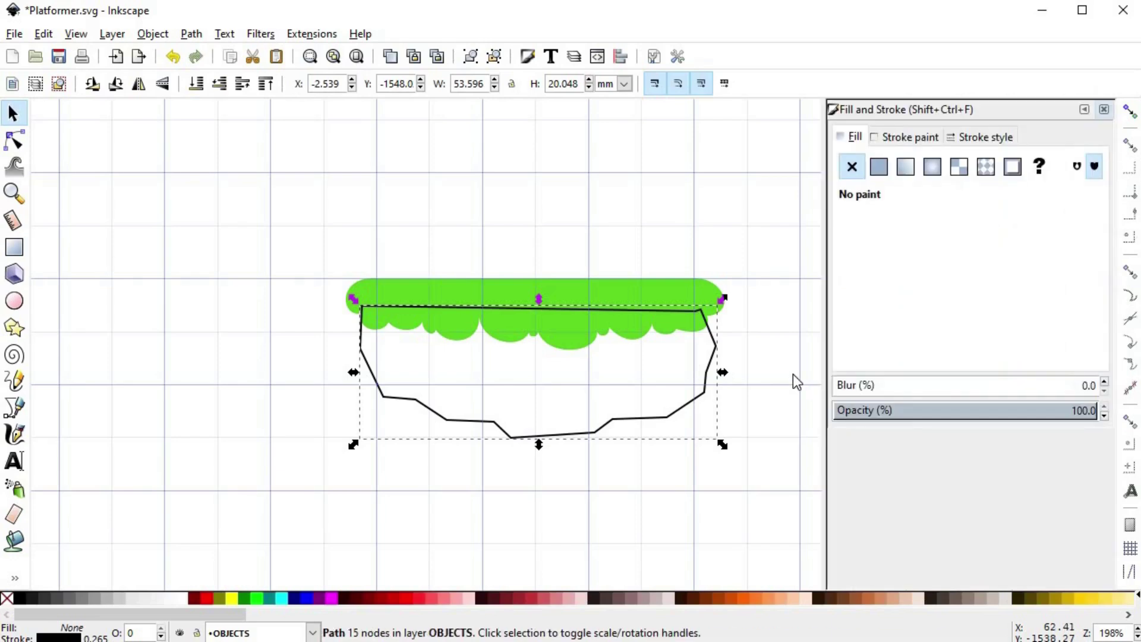
{"action": "left_click", "coordinate": [878, 166]}
{"action": "left_click", "coordinate": [879, 238]}
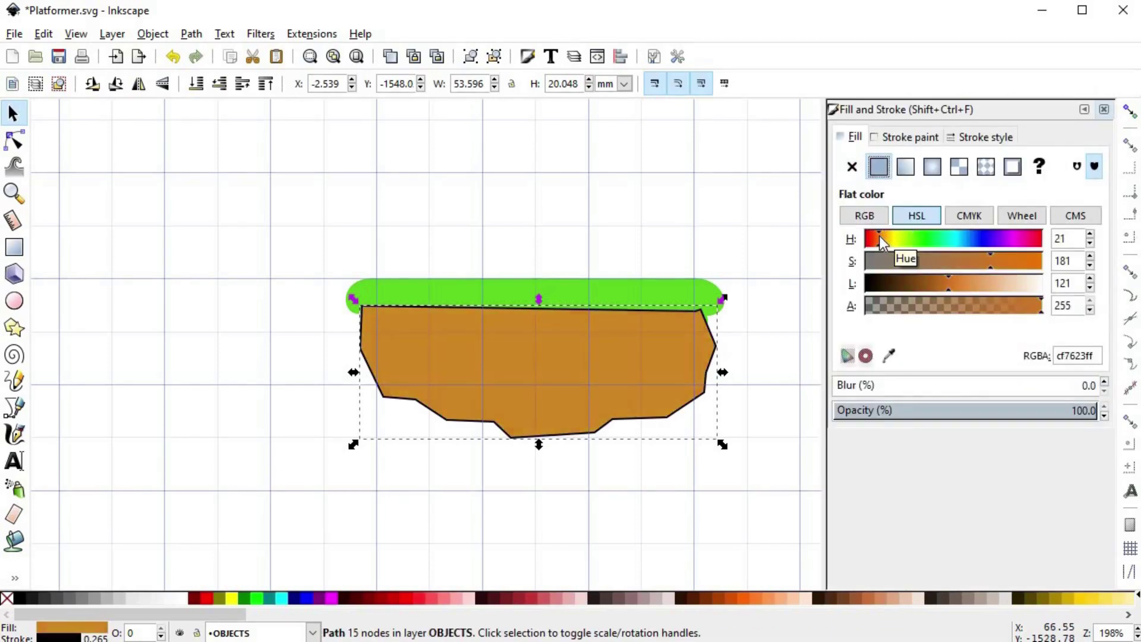
{"action": "left_click", "coordinate": [878, 238]}
{"action": "left_click", "coordinate": [949, 287]}
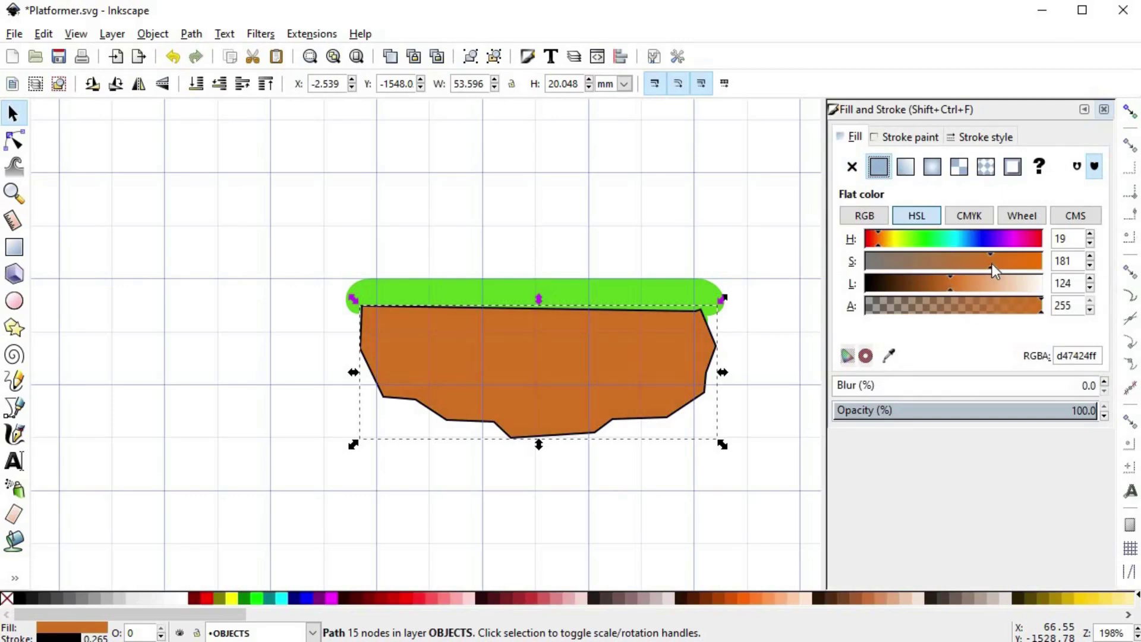
{"action": "left_click", "coordinate": [993, 262]}
- Send the dirt shape behind the grass and remove its black outline
{"action": "left_click", "coordinate": [196, 87]}
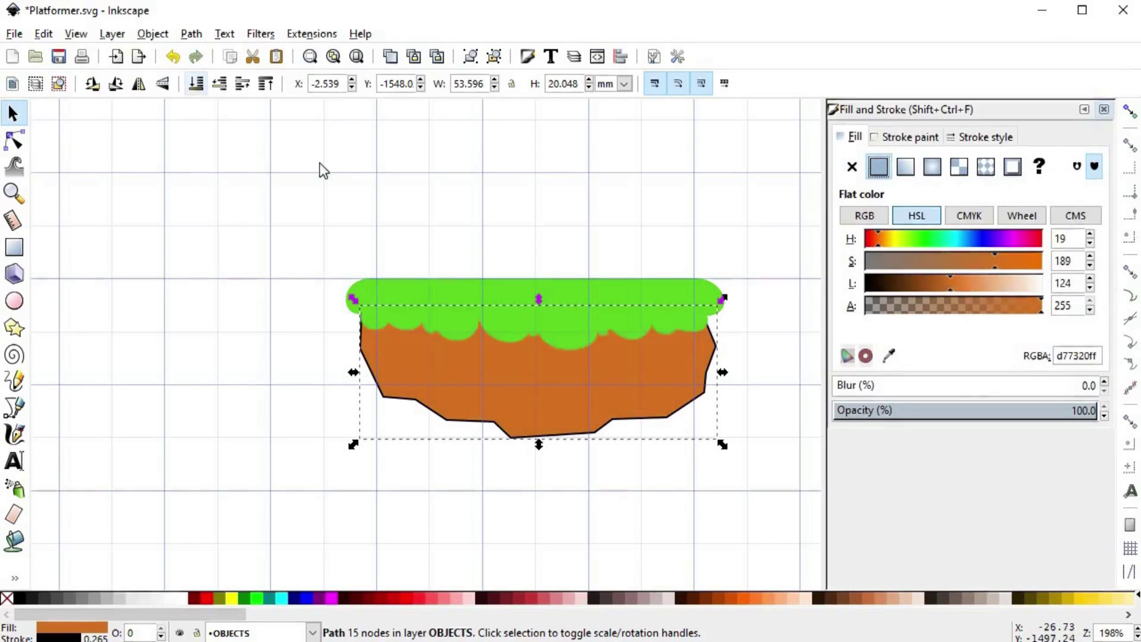
{"action": "left_click", "coordinate": [7, 599], "text": "shift"}
{"action": "left_click", "coordinate": [516, 452]}
{"action": "scroll", "coordinate": [515, 452], "scroll_direction": "down", "scroll_amount": 1}
{"action": "scroll", "coordinate": [515, 452], "scroll_direction": "up", "scroll_amount": 2}
- Select the dirt shape's lower nodes together and move them up to make the base shallower
{"action": "left_click_drag", "start_coordinate": [609, 380], "coordinate": [549, 389]}
{"action": "double_click", "coordinate": [549, 390]}
{"action": "left_click_drag", "start_coordinate": [764, 338], "coordinate": [540, 434]}
{"action": "left_click_drag", "start_coordinate": [209, 367], "coordinate": [760, 502]}
{"action": "left_click", "coordinate": [699, 350], "text": "shift"}
{"action": "key", "text": "shift+s"}
{"action": "left_click_drag", "start_coordinate": [549, 436], "coordinate": [549, 417]}
- Shift individual corner nodes at both ends of the dirt shape to refine its jagged silhouette, and deselect it
{"action": "double_click", "coordinate": [683, 404]}
{"action": "left_click", "coordinate": [723, 306]}
{"action": "left_click_drag", "start_coordinate": [720, 261], "coordinate": [720, 266]}
{"action": "left_click_drag", "start_coordinate": [742, 312], "coordinate": [732, 313]}
{"action": "left_click_drag", "start_coordinate": [241, 257], "coordinate": [247, 257]}
{"action": "left_click_drag", "start_coordinate": [272, 365], "coordinate": [268, 359]}
{"action": "left_click_drag", "start_coordinate": [566, 396], "coordinate": [645, 383]}
{"action": "left_click_drag", "start_coordinate": [695, 359], "coordinate": [689, 359]}
{"action": "left_click", "coordinate": [700, 417]}
{"action": "left_click", "coordinate": [699, 418]}
{"action": "scroll", "coordinate": [683, 439], "scroll_direction": "down", "scroll_amount": 1}
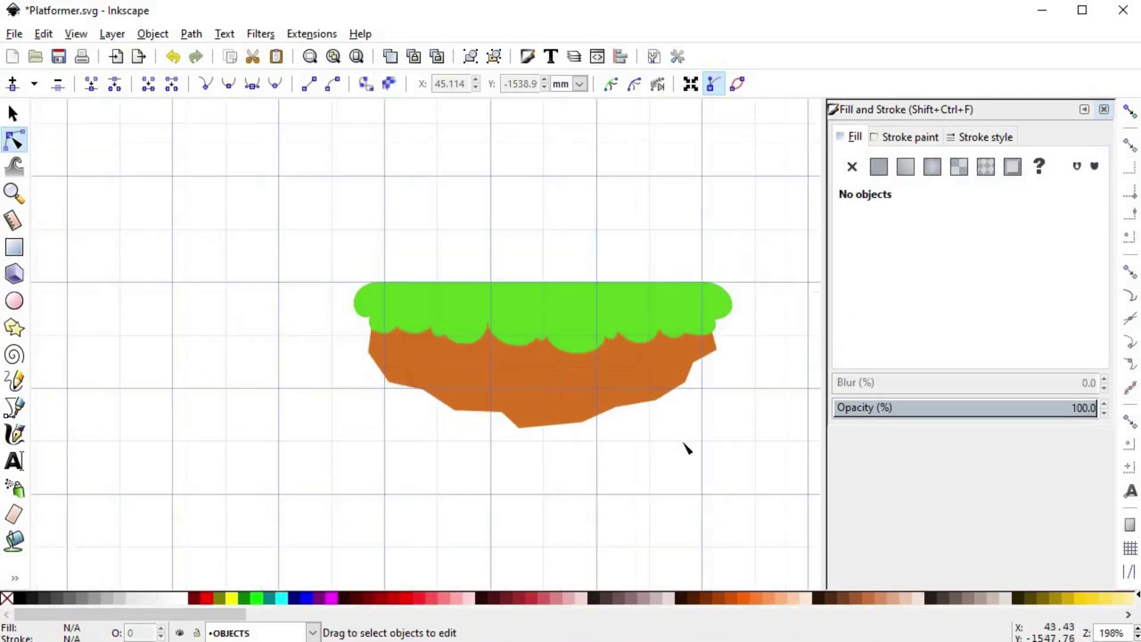
{"action": "left_click_drag", "start_coordinate": [684, 442], "coordinate": [643, 434]}
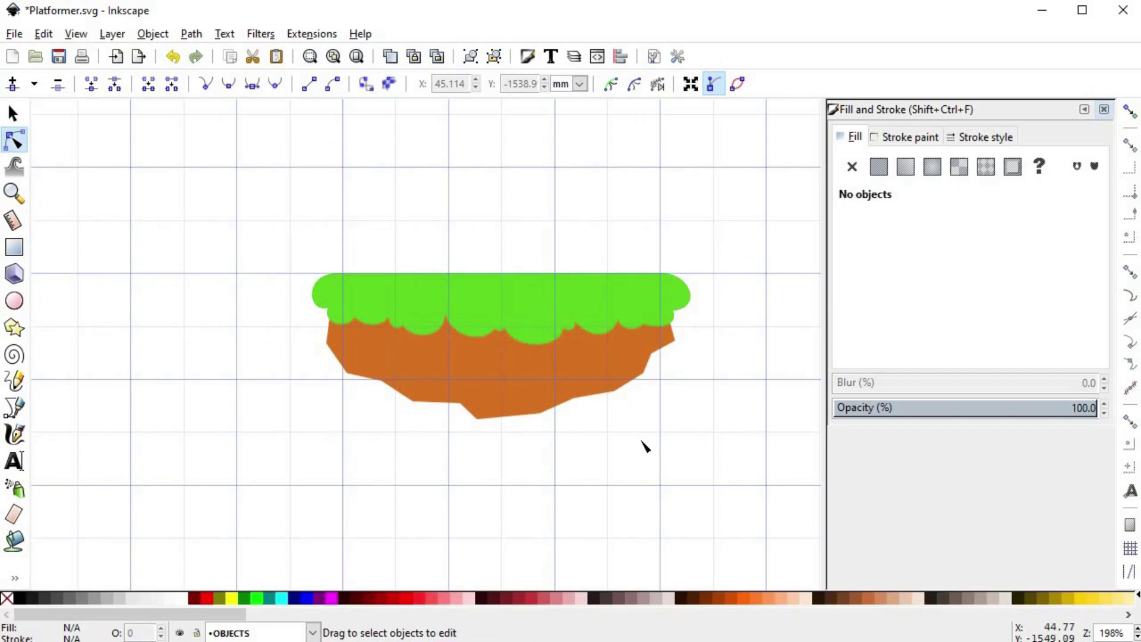
- Draw a thin closed four-sided strip across the grass's upper edge, extending past both ends
{"action": "key", "text": "s"}
{"action": "key", "text": "b"}
{"action": "left_click", "coordinate": [303, 288]}
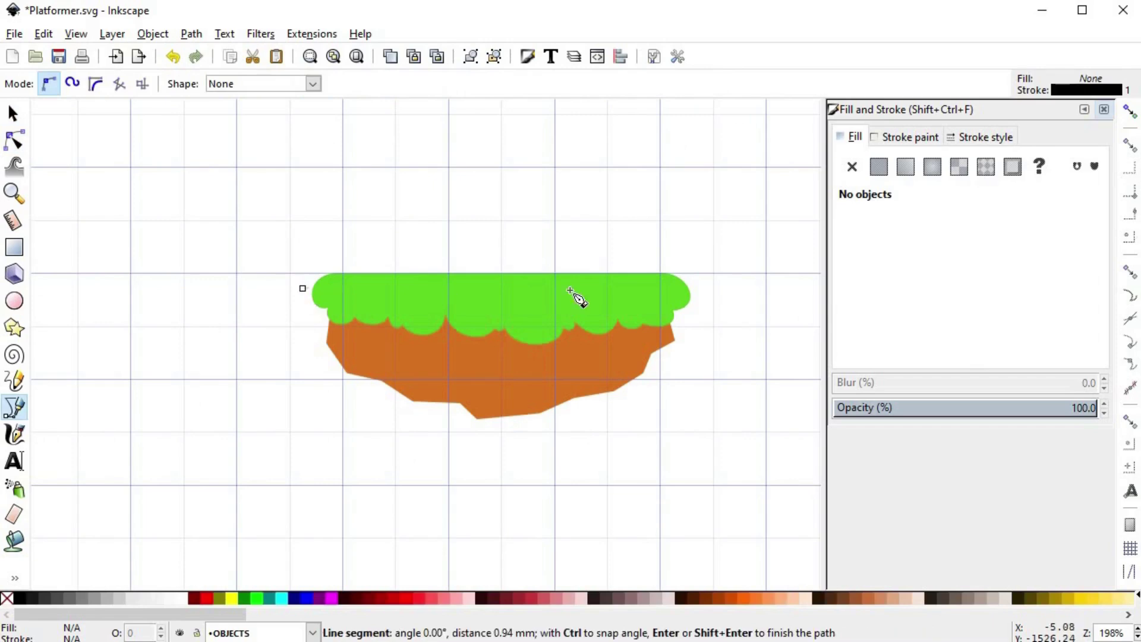
{"action": "left_click", "coordinate": [716, 289]}
{"action": "left_click", "coordinate": [707, 269]}
{"action": "left_click", "coordinate": [311, 269]}
{"action": "left_click", "coordinate": [302, 288]}
- Raise the strip's lower edge nodes by 0.80 mm to make the strip thinner
{"action": "key", "text": "n"}
{"action": "left_click_drag", "start_coordinate": [741, 301], "coordinate": [301, 278]}
{"action": "scroll", "coordinate": [312, 291], "scroll_direction": "up", "scroll_amount": 2}
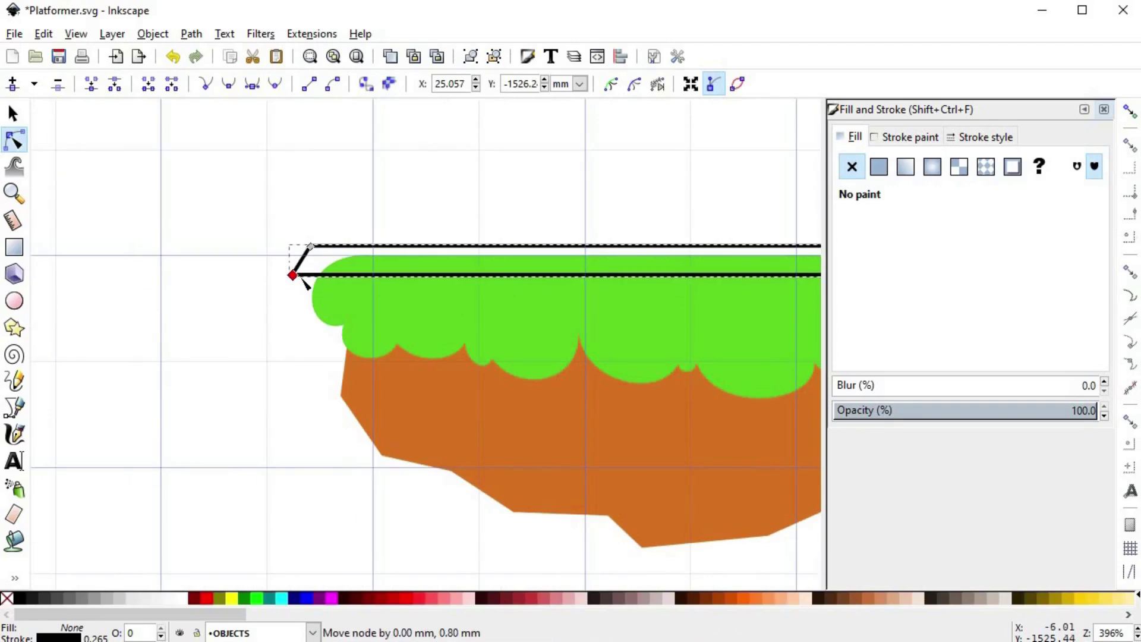
{"action": "key", "text": "space"}
{"action": "scroll", "coordinate": [378, 360], "scroll_direction": "down", "scroll_amount": 1}
{"action": "key", "text": "space"}
{"action": "key", "text": "space"}
- Intersect the strip with a duplicate of the grass shape so it follows the grass's rounded upper edge
{"action": "left_click", "coordinate": [557, 340]}
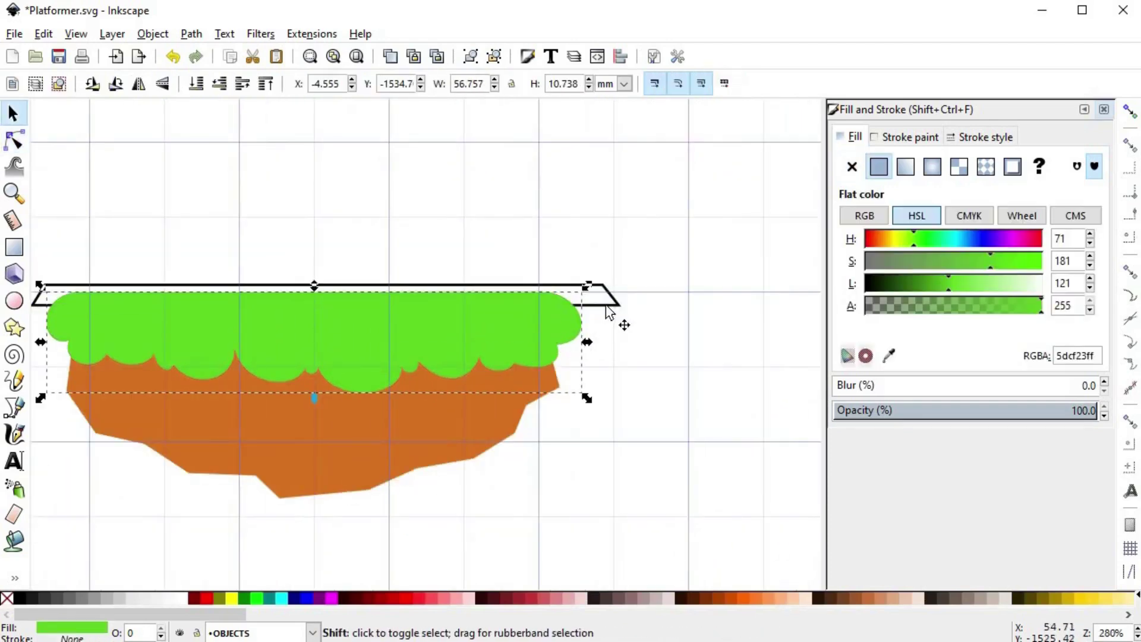
{"action": "left_click", "coordinate": [600, 308], "text": "shift"}
{"action": "key", "text": "ctrl+asterisk"}
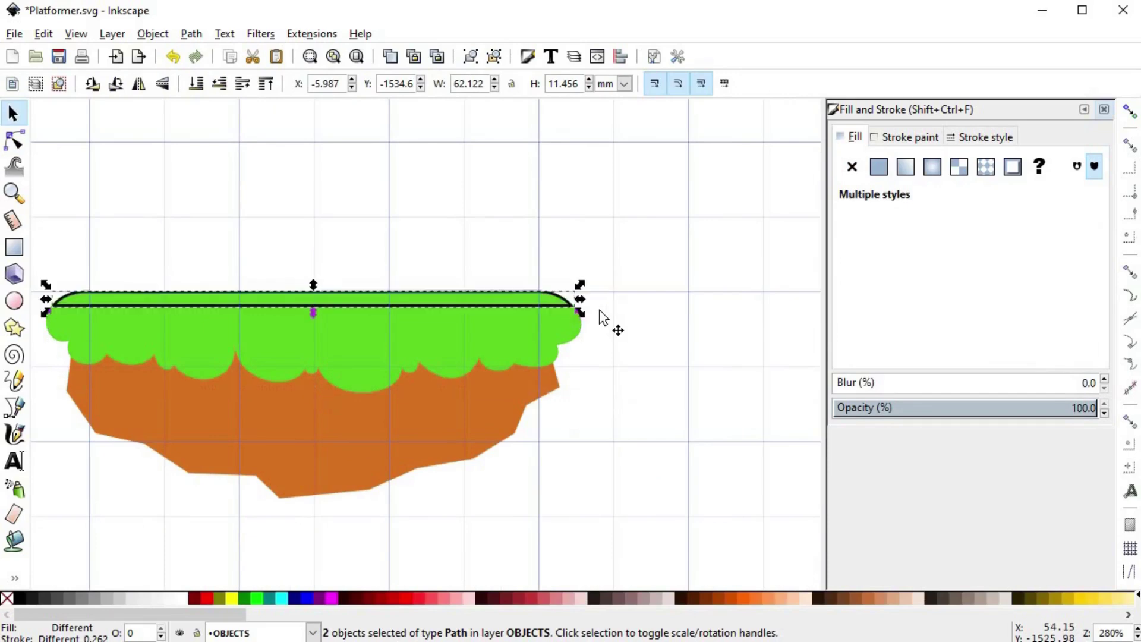
- Fill the strip with the grass colour lightened to lightness 171 and remove its black outline
{"action": "key", "text": "d"}
{"action": "left_click", "coordinate": [552, 328]}
{"action": "left_click_drag", "start_coordinate": [905, 287], "coordinate": [985, 289]}
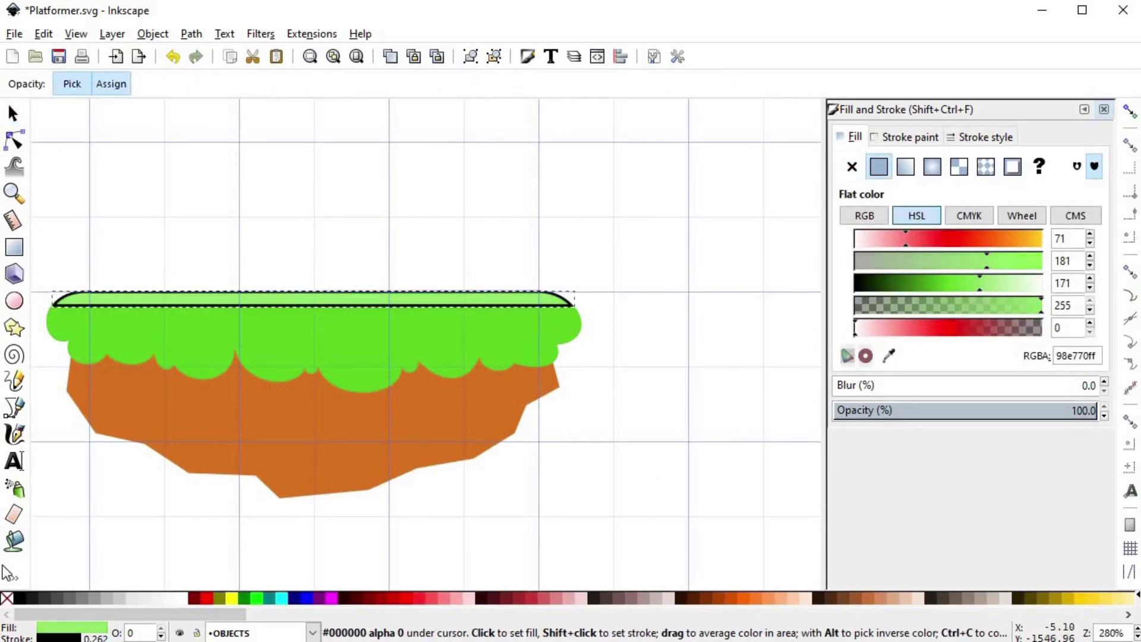
{"action": "left_click", "coordinate": [6, 598], "text": "shift"}
{"action": "key", "text": "s"}
{"action": "left_click", "coordinate": [552, 451]}
{"action": "mouse_move", "coordinate": [543, 403]}
{"action": "left_mouse_down"}
{"action": "mouse_move", "coordinate": [619, 390]}
{"action": "mouse_move", "coordinate": [712, 430]}
{"action": "left_mouse_up"}
- Shorten the grass shape from its lower edge to a height of 10.076 mm
{"action": "scroll", "coordinate": [566, 374], "scroll_direction": "down", "scroll_amount": 3}
{"action": "scroll", "coordinate": [564, 373], "scroll_direction": "up", "scroll_amount": 2}
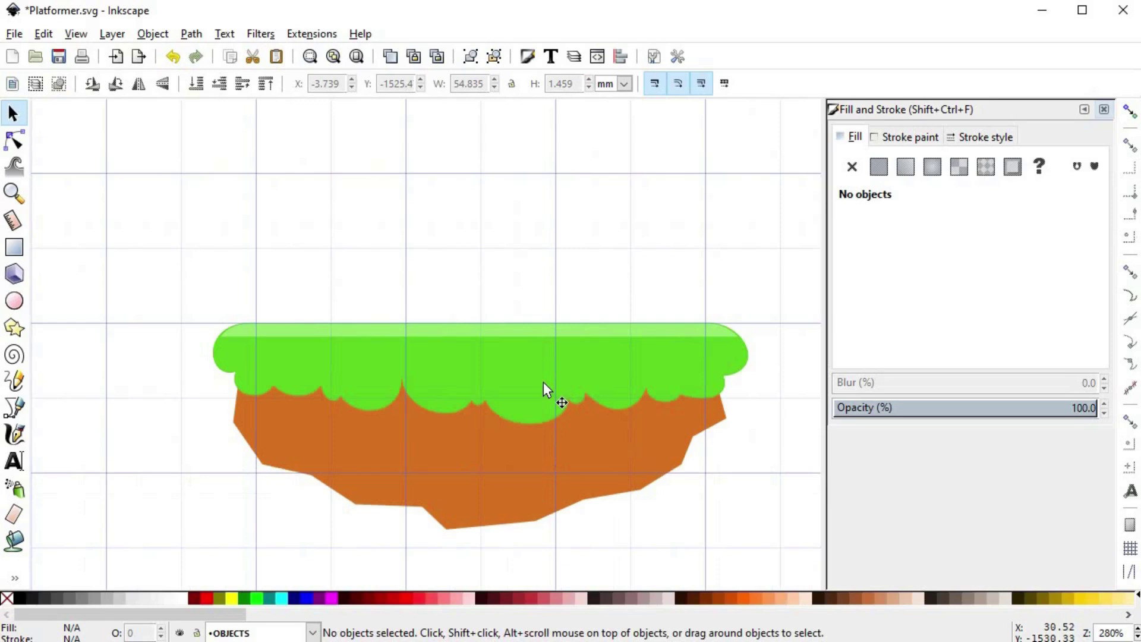
{"action": "left_click", "coordinate": [543, 382], "text": "ctrl"}
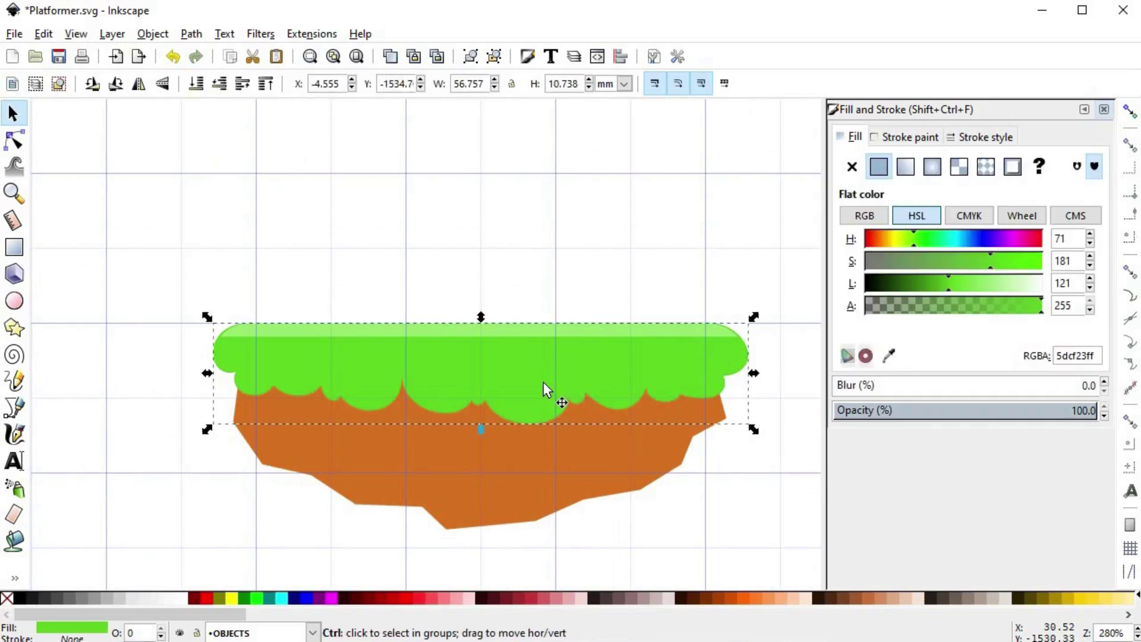
{"action": "left_click_drag", "start_coordinate": [481, 428], "coordinate": [481, 421]}
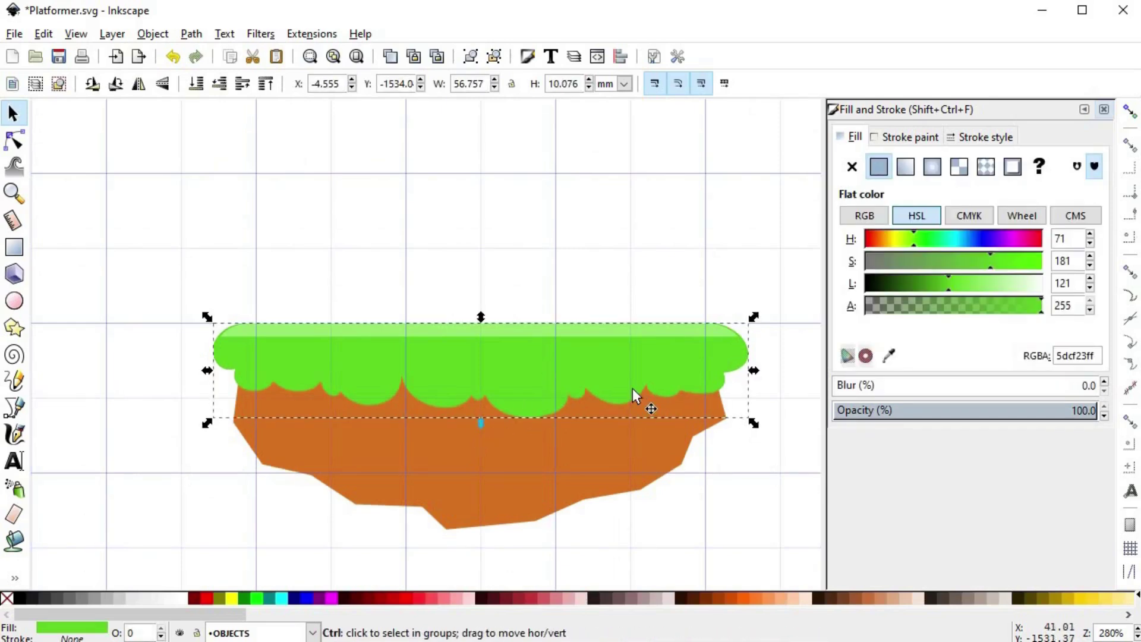
- Subtract a raised copy of the grass from a duplicate to leave a lower rim, and darken the rim's fill to lightness 94
{"action": "key", "text": "ctrl+d"}
{"action": "left_click", "coordinate": [903, 284]}
{"action": "left_click_drag", "start_coordinate": [580, 355], "coordinate": [557, 354]}
{"action": "left_click", "coordinate": [542, 410], "text": "shift"}
{"action": "key", "text": "ctrl+minus"}
{"action": "key", "text": "d"}
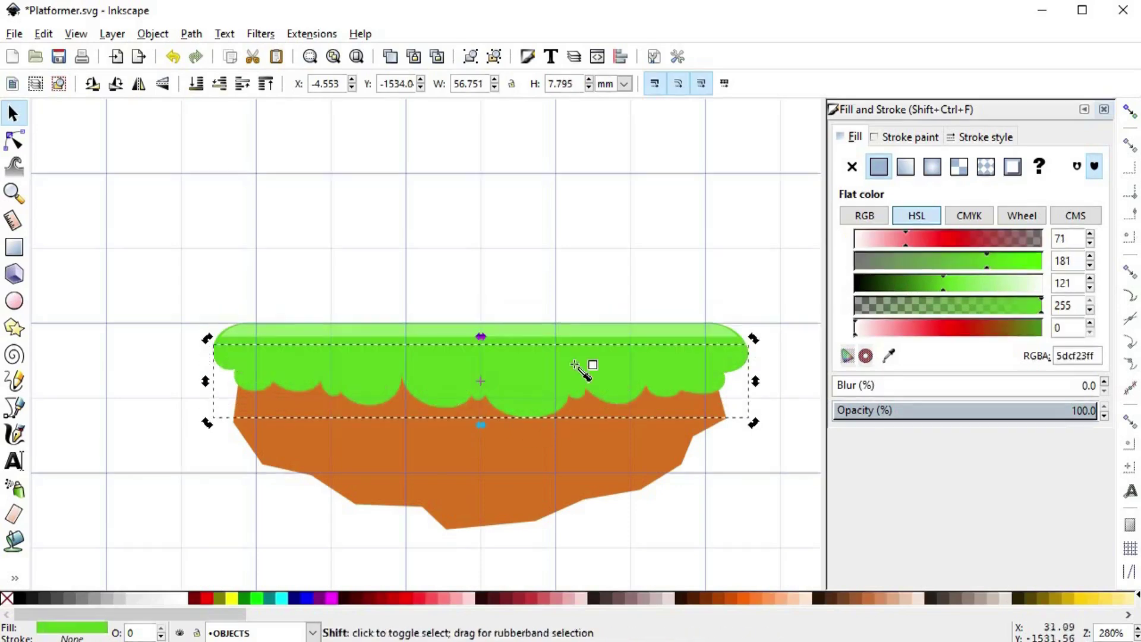
{"action": "left_click_drag", "start_coordinate": [933, 284], "coordinate": [925, 289]}
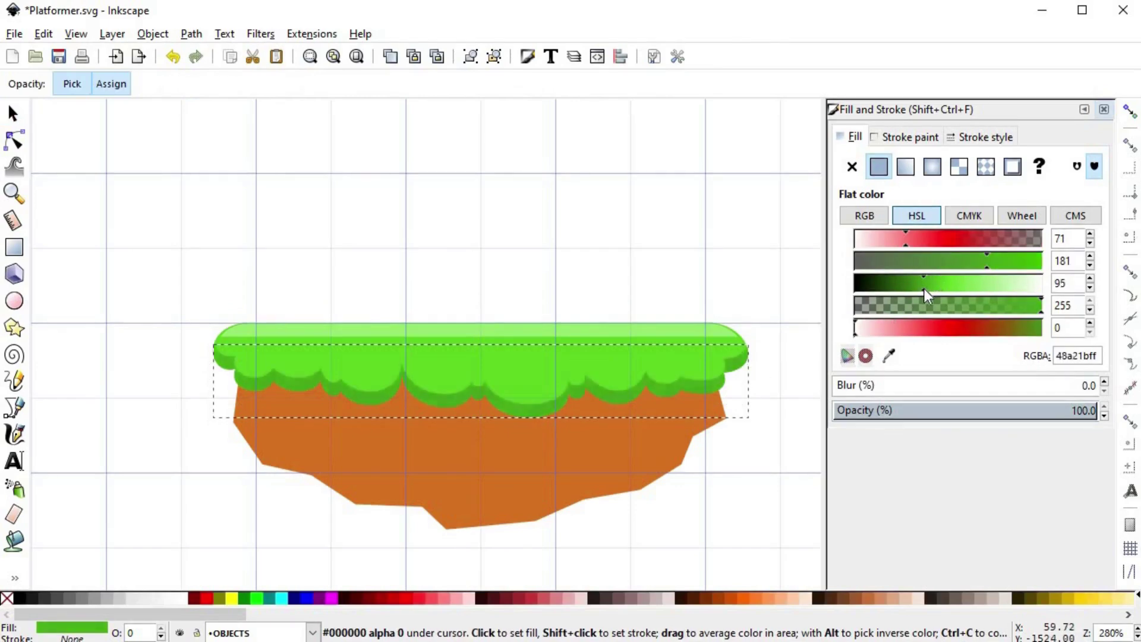
- Move the inner nodes and handles at the right end of the dark green rim to vary its thickness
{"action": "key", "text": "n"}
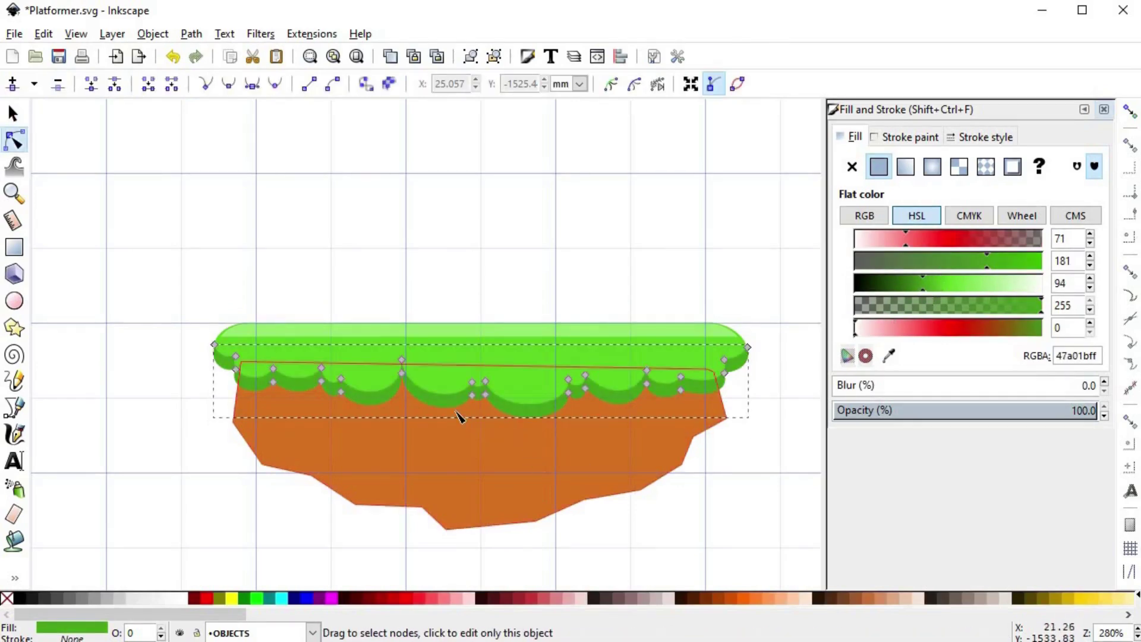
{"action": "scroll", "coordinate": [458, 415], "scroll_direction": "up", "scroll_amount": 3, "text": "ctrl"}
{"action": "key", "text": "space"}
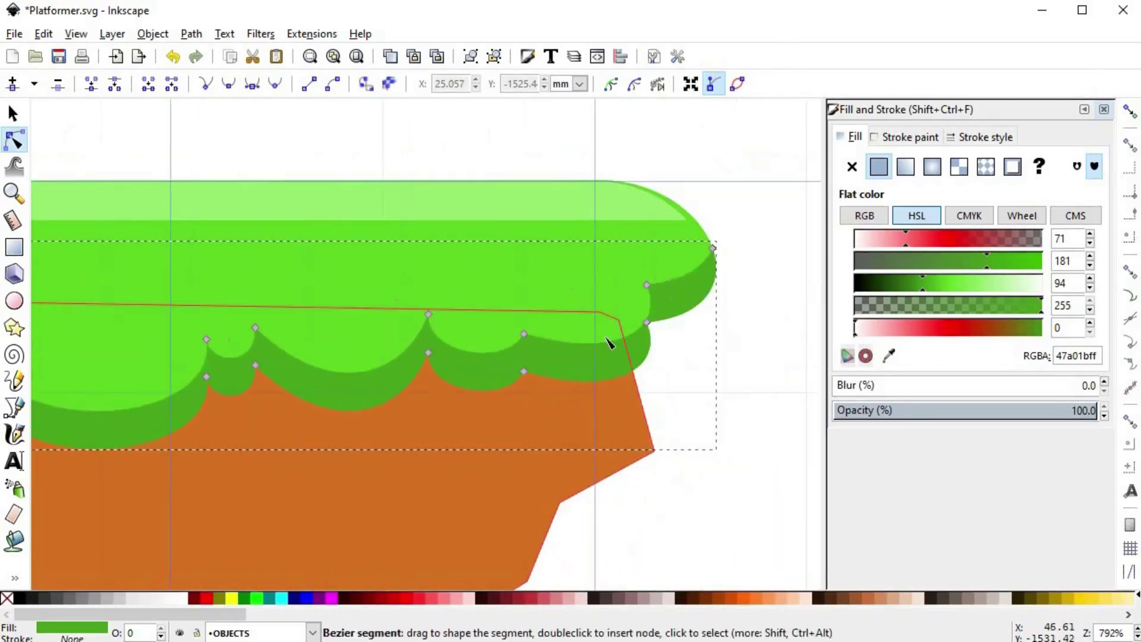
{"action": "scroll", "coordinate": [656, 297], "scroll_direction": "up", "scroll_amount": 2, "text": "ctrl"}
{"action": "left_click", "coordinate": [654, 292]}
{"action": "left_click_drag", "start_coordinate": [656, 295], "coordinate": [639, 326]}
{"action": "left_click_drag", "start_coordinate": [622, 404], "coordinate": [594, 408]}
{"action": "left_click_drag", "start_coordinate": [220, 359], "coordinate": [308, 342]}
{"action": "left_click_drag", "start_coordinate": [321, 420], "coordinate": [329, 418]}
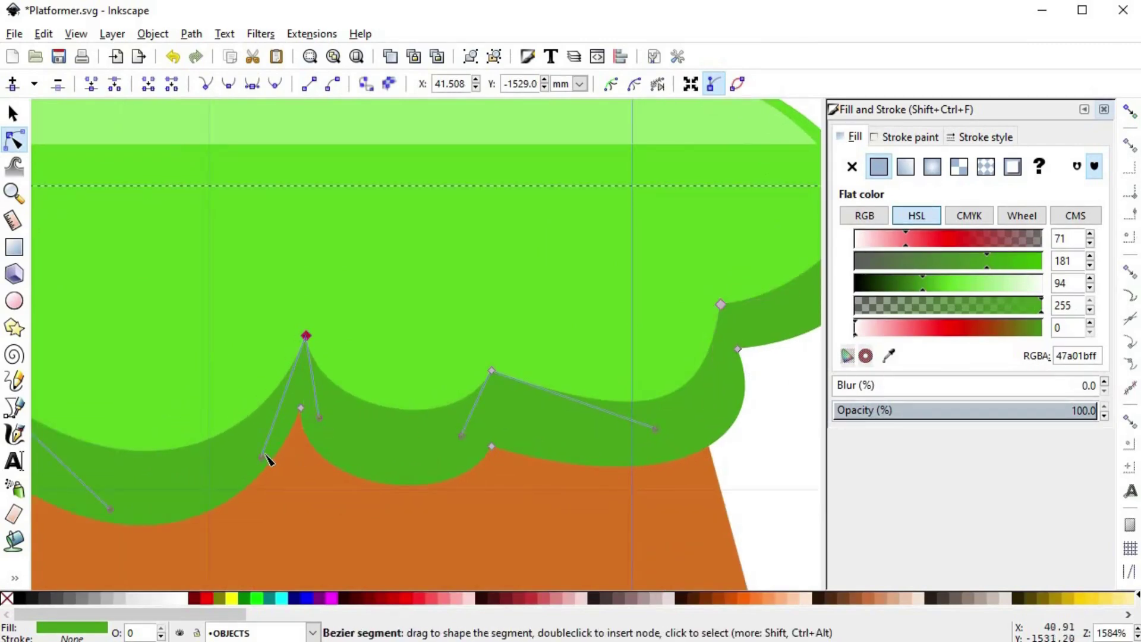
{"action": "left_click_drag", "start_coordinate": [280, 452], "coordinate": [328, 440]}
- Adjust the rim's inner nodes and handles around the small bump right of centre
{"action": "left_click_drag", "start_coordinate": [340, 458], "coordinate": [785, 445]}
{"action": "left_click_drag", "start_coordinate": [401, 347], "coordinate": [404, 350]}
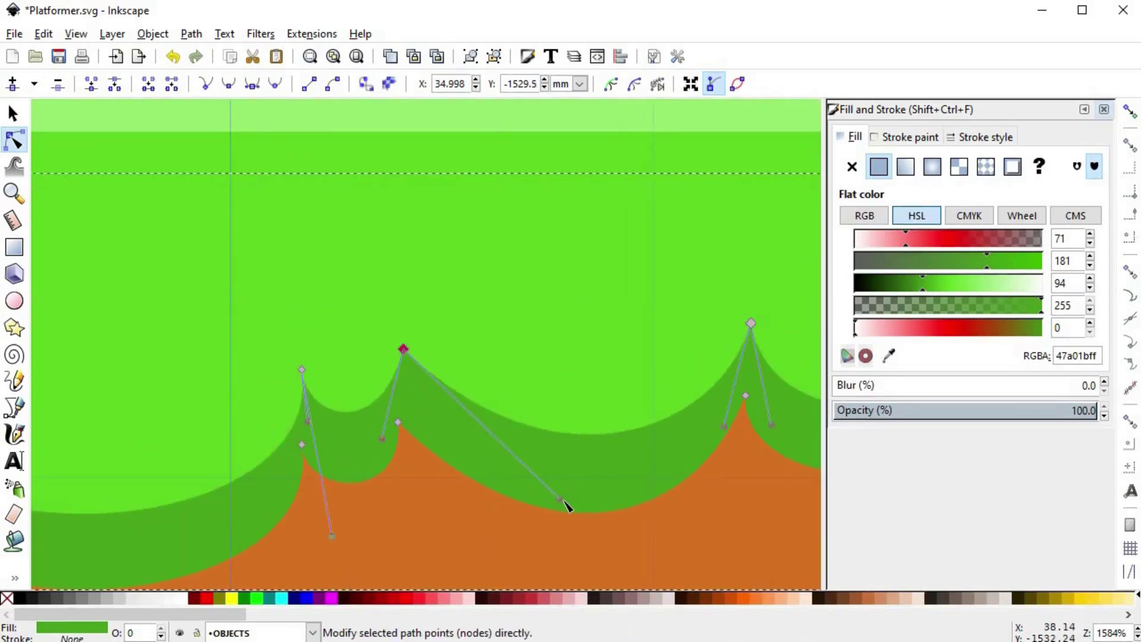
{"action": "left_click_drag", "start_coordinate": [562, 499], "coordinate": [494, 503]}
{"action": "left_click_drag", "start_coordinate": [302, 374], "coordinate": [298, 377]}
{"action": "left_click_drag", "start_coordinate": [295, 431], "coordinate": [300, 431]}
{"action": "left_click_drag", "start_coordinate": [330, 540], "coordinate": [292, 541]}
- Shift the rim's inner node at the tall notch left of centre and reshape the curve beside it
{"action": "left_click_drag", "start_coordinate": [292, 527], "coordinate": [788, 466]}
{"action": "left_click_drag", "start_coordinate": [388, 360], "coordinate": [825, 403]}
{"action": "left_click_drag", "start_coordinate": [338, 222], "coordinate": [334, 223]}
{"action": "left_click_drag", "start_coordinate": [358, 431], "coordinate": [370, 393]}
- Move the rim's inner nodes around the small bump left of the tall notch and reshape its inner curve
{"action": "left_click_drag", "start_coordinate": [349, 420], "coordinate": [683, 425]}
{"action": "scroll", "coordinate": [304, 410], "scroll_direction": "down", "scroll_amount": 2}
{"action": "scroll", "coordinate": [493, 386], "scroll_direction": "up", "scroll_amount": 2}
{"action": "left_click_drag", "start_coordinate": [487, 386], "coordinate": [492, 381]}
{"action": "left_click_drag", "start_coordinate": [379, 321], "coordinate": [382, 325]}
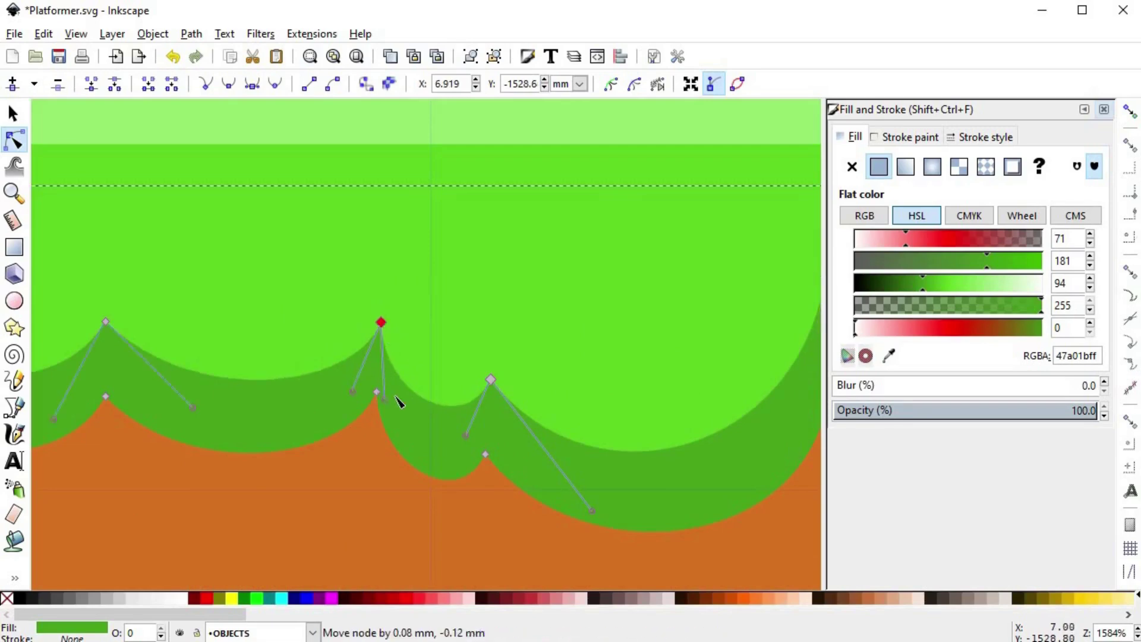
{"action": "left_click_drag", "start_coordinate": [393, 402], "coordinate": [411, 388]}
{"action": "left_click_drag", "start_coordinate": [456, 418], "coordinate": [455, 423]}
- Move the rim's inner node at the far left lobe inward, adjust its handle, and deselect the rim
{"action": "left_click_drag", "start_coordinate": [40, 343], "coordinate": [359, 355]}
{"action": "left_click_drag", "start_coordinate": [213, 264], "coordinate": [231, 291]}
{"action": "left_click_drag", "start_coordinate": [186, 418], "coordinate": [235, 426]}
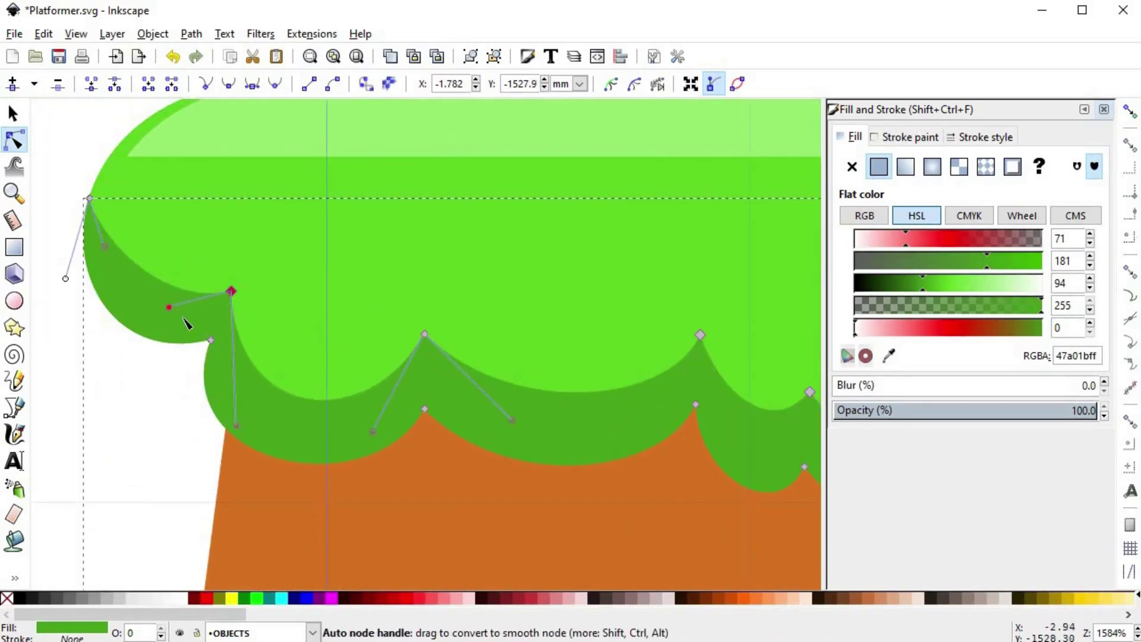
{"action": "key", "text": "s"}
{"action": "scroll", "coordinate": [237, 280], "scroll_direction": "down", "scroll_amount": 5}
{"action": "left_click", "coordinate": [672, 365]}
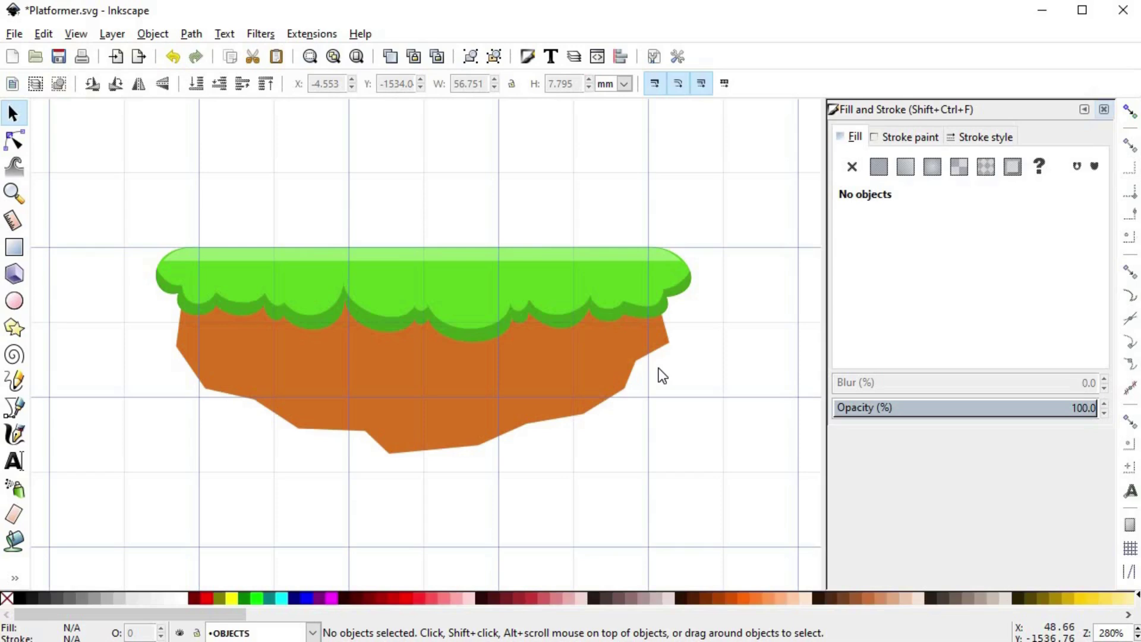
- Duplicate the base grass shape, shift the copy downward, and stack it behind the grass layers but above the dirt
{"action": "left_click", "coordinate": [462, 277]}
{"action": "scroll", "coordinate": [463, 279], "scroll_direction": "up", "scroll_amount": 1}
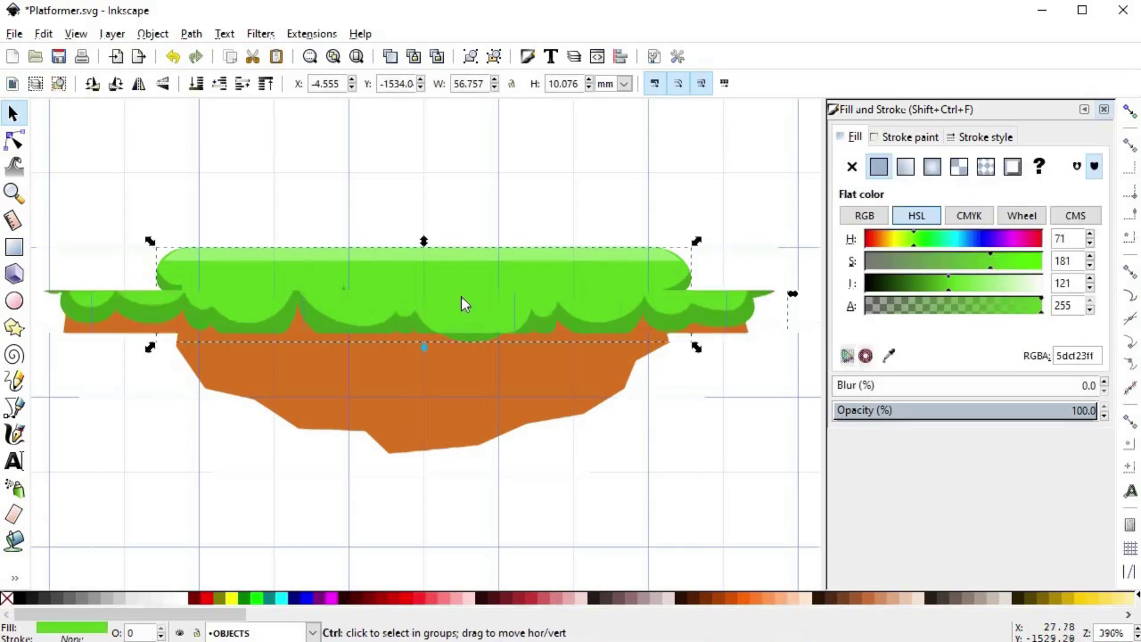
{"action": "left_click_drag", "start_coordinate": [485, 269], "coordinate": [487, 289]}
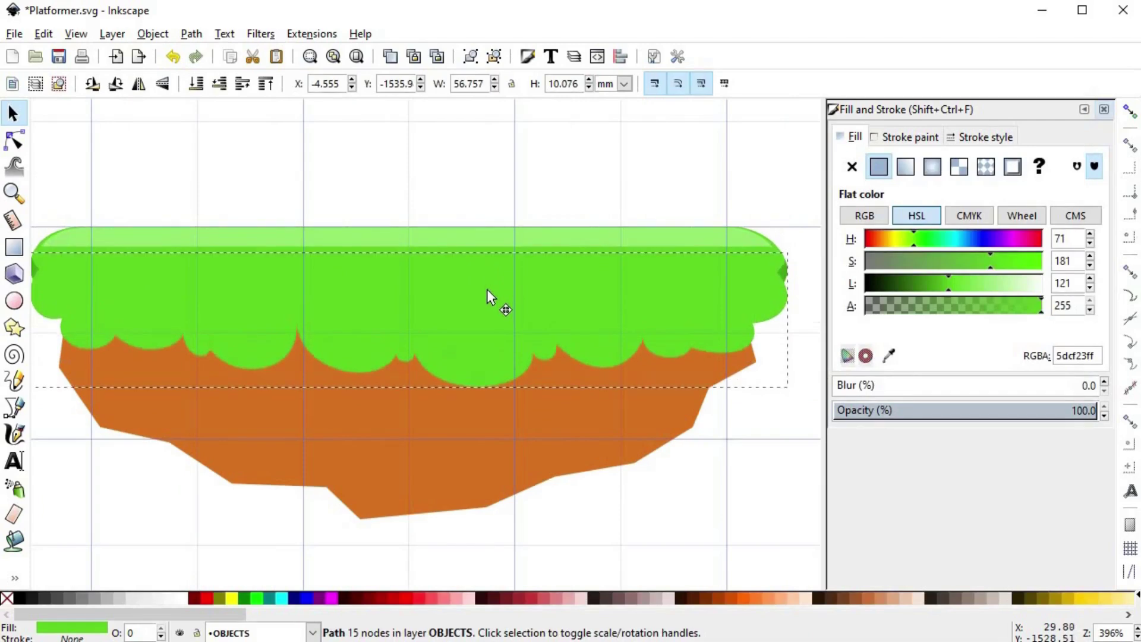
{"action": "left_click", "coordinate": [197, 86]}
{"action": "left_click", "coordinate": [242, 88]}
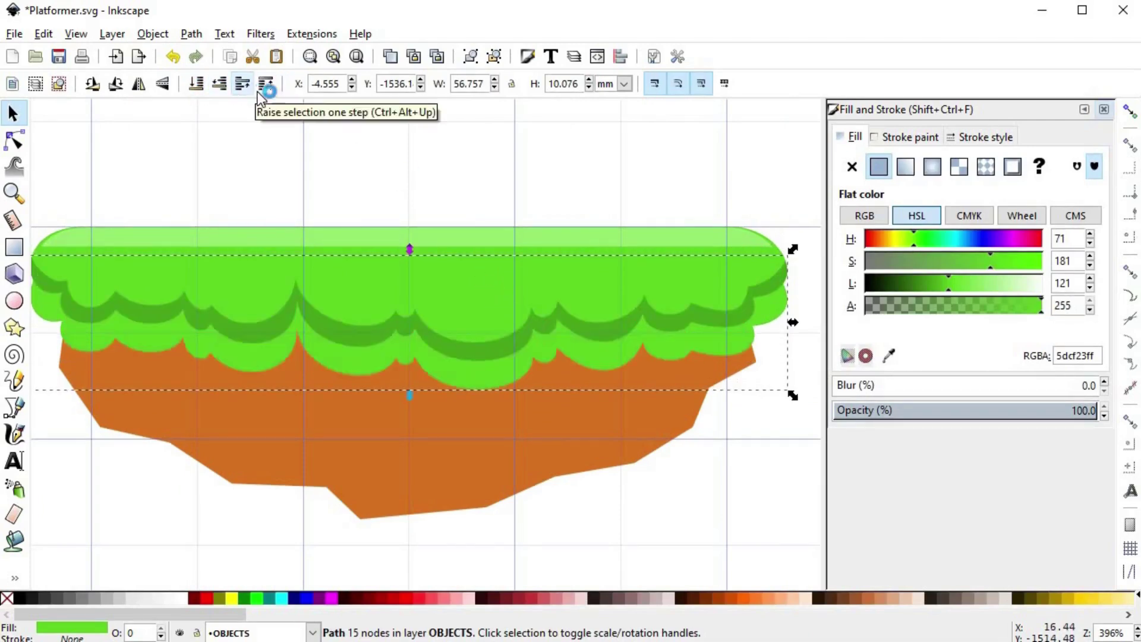
- Turn the lowered grass copy into a black shadow with alpha 49 and nudge it slightly up toward the grass
{"action": "left_click_drag", "start_coordinate": [904, 285], "coordinate": [804, 290]}
{"action": "left_click_drag", "start_coordinate": [926, 302], "coordinate": [897, 302]}
{"action": "left_click_drag", "start_coordinate": [614, 351], "coordinate": [611, 346]}
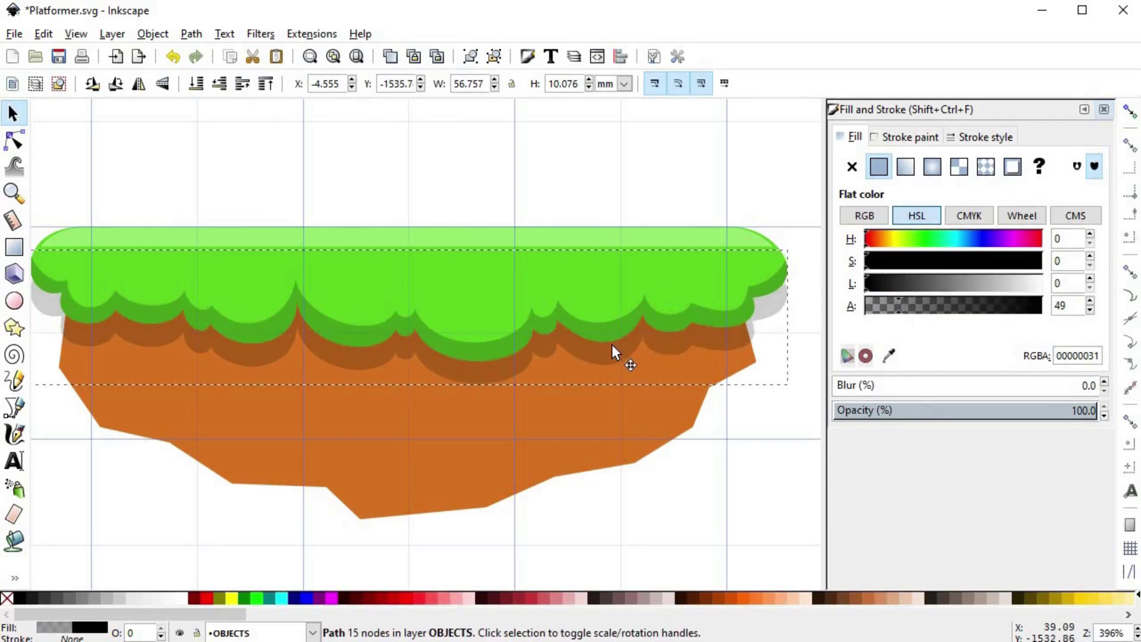
- Clip the translucent shadow to the dirt by intersecting it with a duplicate of the dirt shape
{"action": "left_click", "coordinate": [697, 396]}
{"action": "key", "text": "ctrl+d"}
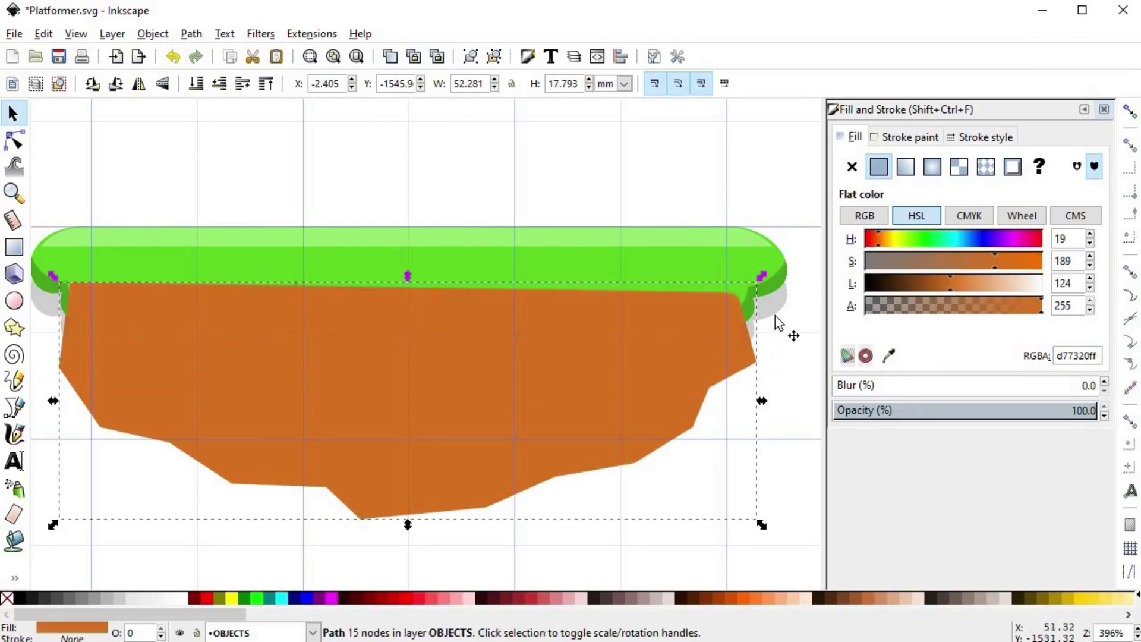
{"action": "left_click", "coordinate": [776, 313], "text": "shift"}
{"action": "key", "text": "ctrl+asterisk"}
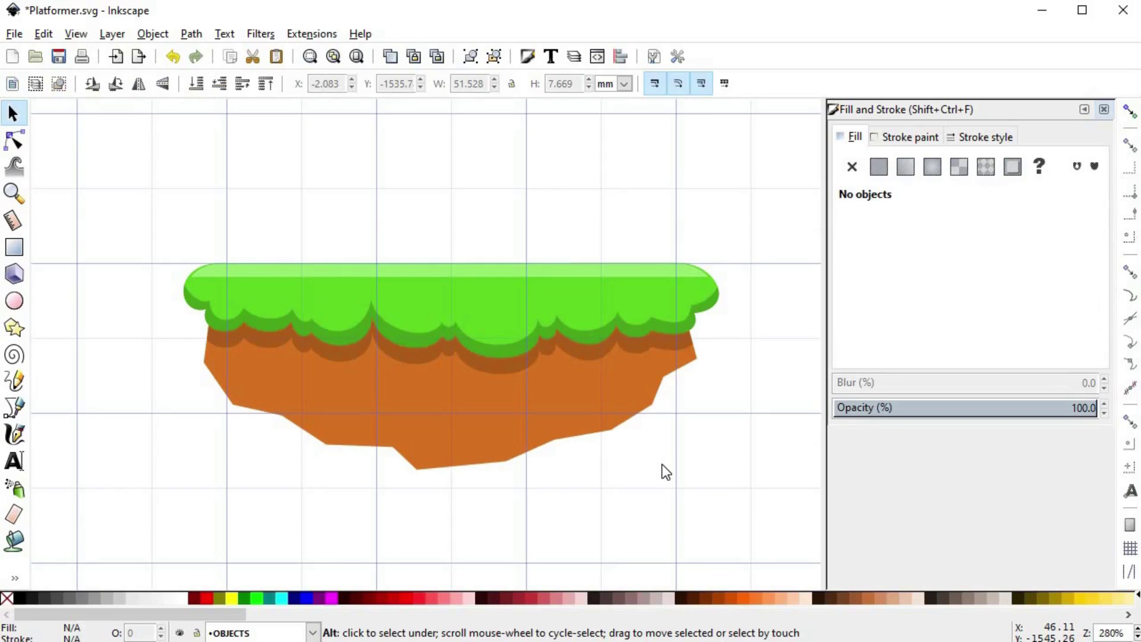
- Duplicate the base grass shape, remove the copy's fill, and give it a flat black stroke
{"action": "left_click", "coordinate": [643, 299]}
{"action": "key", "text": "ctrl+d"}
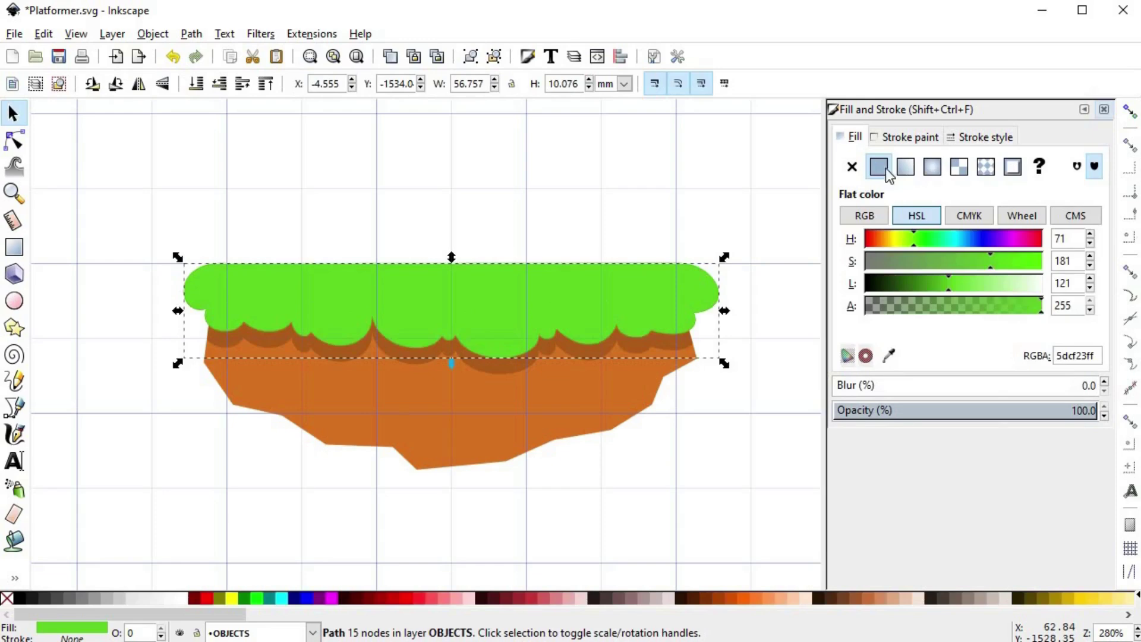
{"action": "left_click", "coordinate": [852, 167]}
{"action": "left_click", "coordinate": [899, 137]}
{"action": "left_click", "coordinate": [879, 166]}
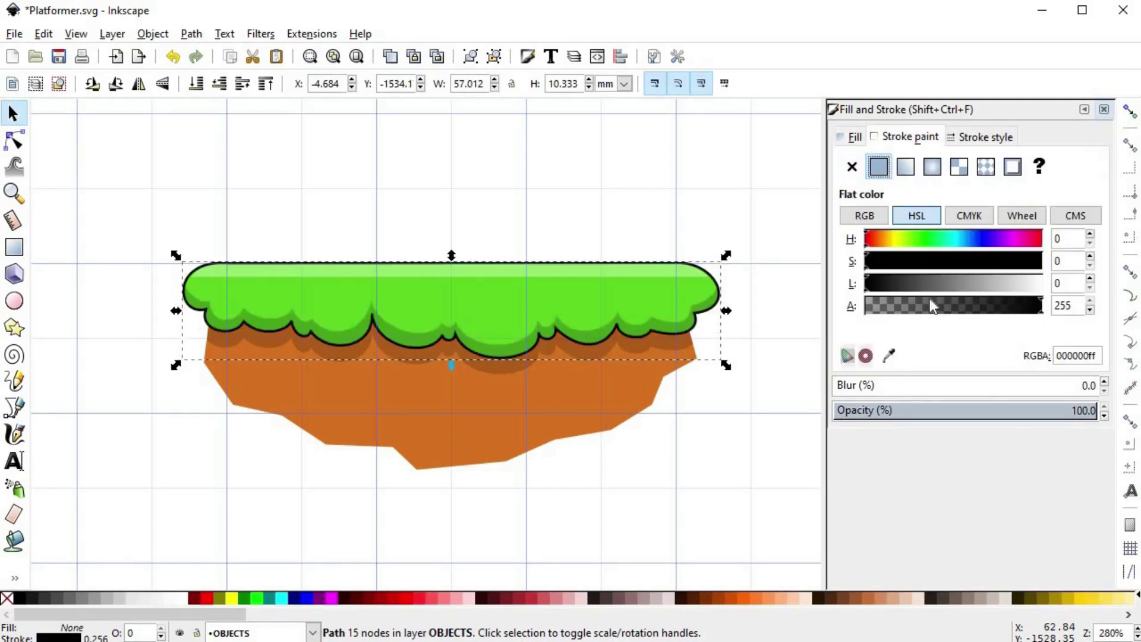
- Set the grass outline's stroke to a miter join and a width of 4 px
{"action": "left_click", "coordinate": [953, 138]}
{"action": "left_click", "coordinate": [1024, 164]}
{"action": "left_click", "coordinate": [1002, 240]}
{"action": "double_click", "coordinate": [963, 164]}
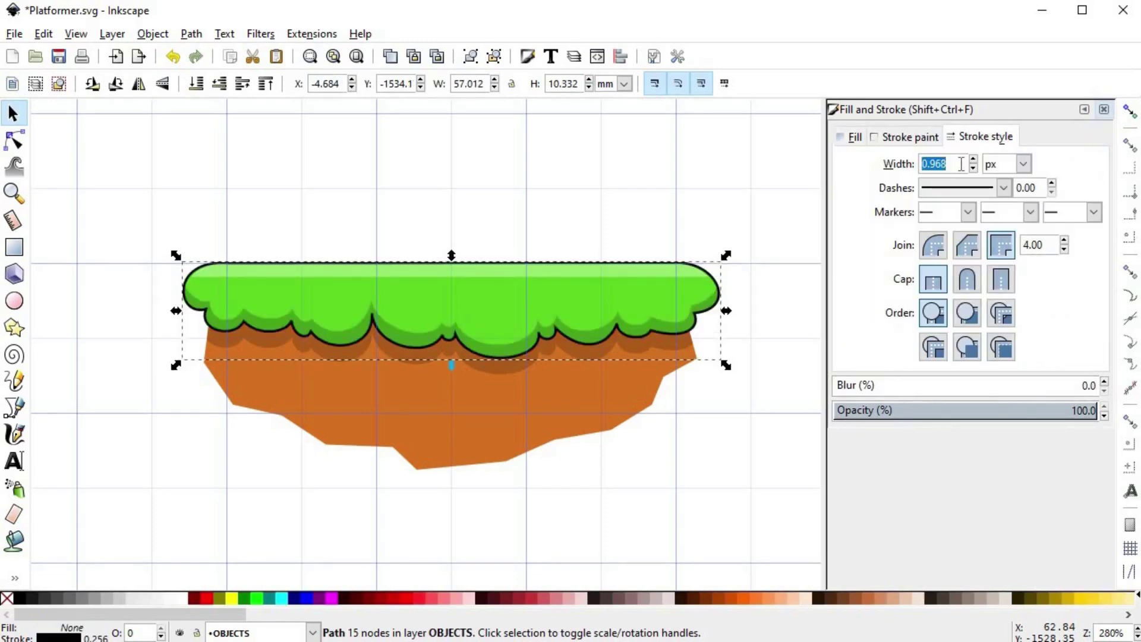
{"action": "type", "text": "4"}
{"action": "key", "text": "Return"}
- Colour the grass outline's stroke with the picked grass green and darken it to lightness 61
{"action": "left_click", "coordinate": [909, 137]}
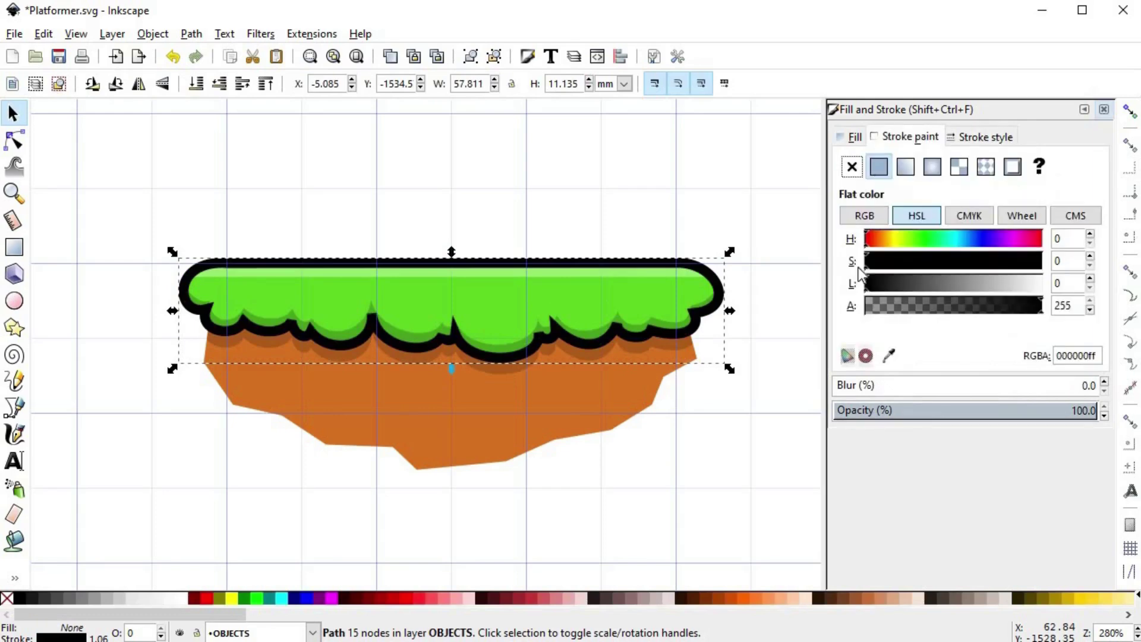
{"action": "key", "text": "d"}
{"action": "left_click", "coordinate": [692, 293], "text": "shift"}
{"action": "mouse_move", "coordinate": [937, 278]}
{"action": "left_mouse_down"}
{"action": "mouse_move", "coordinate": [900, 286]}
{"action": "mouse_move", "coordinate": [910, 286]}
{"action": "left_mouse_up"}
{"action": "left_click", "coordinate": [914, 284]}
{"action": "left_click", "coordinate": [907, 284]}
{"action": "key", "text": "s"}
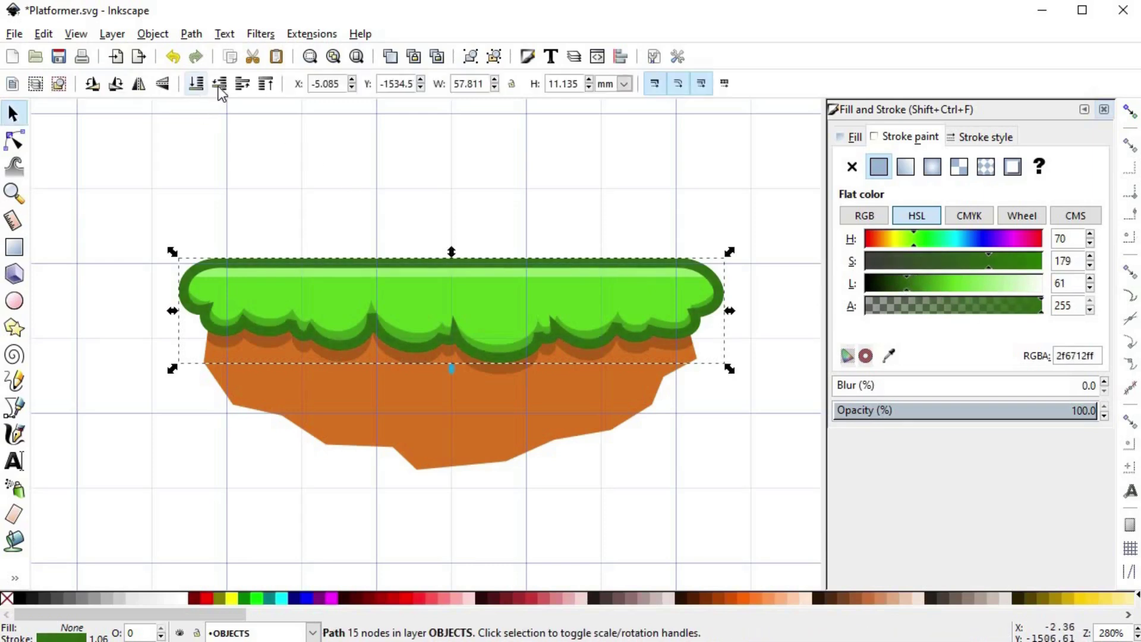
- Stack the dark green outline behind the grass and above the dirt, and deselect it
{"action": "left_click", "coordinate": [197, 84]}
{"action": "left_click", "coordinate": [242, 84]}
{"action": "key", "text": "Escape"}
{"action": "scroll", "coordinate": [473, 283], "scroll_direction": "down", "scroll_amount": 1}
{"action": "scroll", "coordinate": [479, 324], "scroll_direction": "down", "scroll_amount": 1}
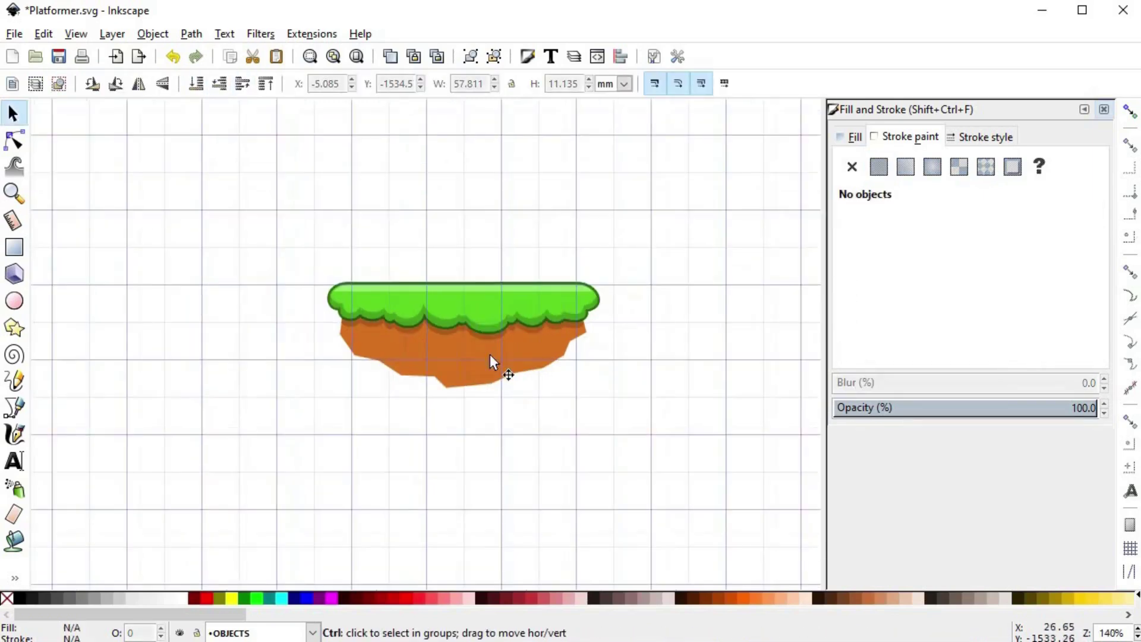
{"action": "scroll", "coordinate": [484, 340], "scroll_direction": "up", "scroll_amount": 2}
{"action": "left_click_drag", "start_coordinate": [560, 353], "coordinate": [554, 358]}
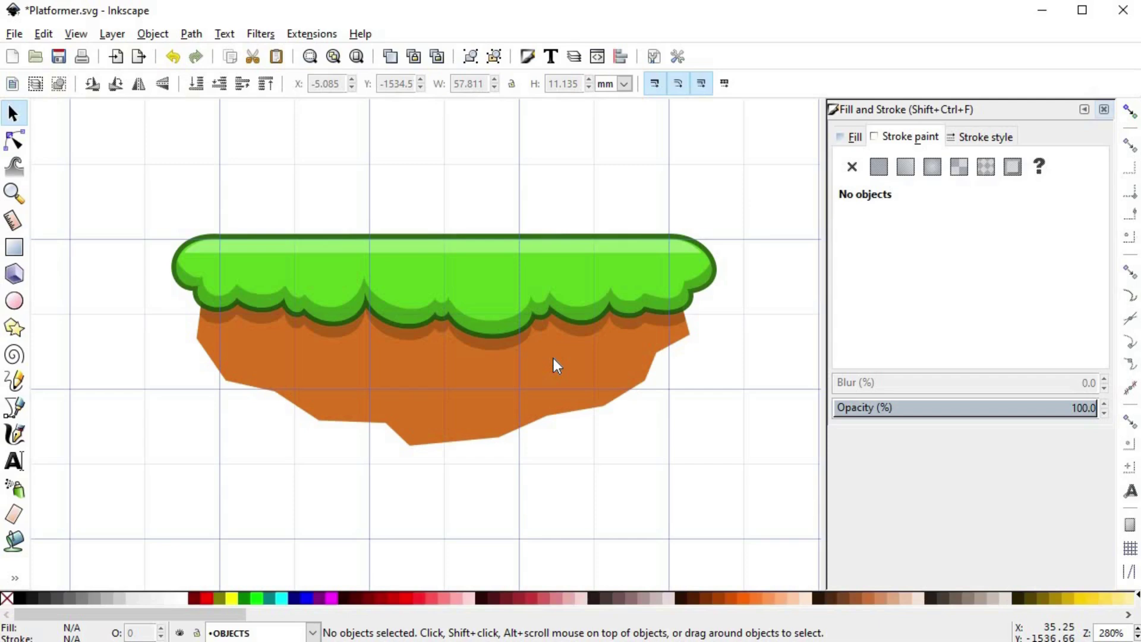
- With the Bezier tool, draw a jagged line across the dirt from its left corner to just beyond its right edge
{"action": "key", "text": "b"}
{"action": "key", "text": "s"}
{"action": "key", "text": "b"}
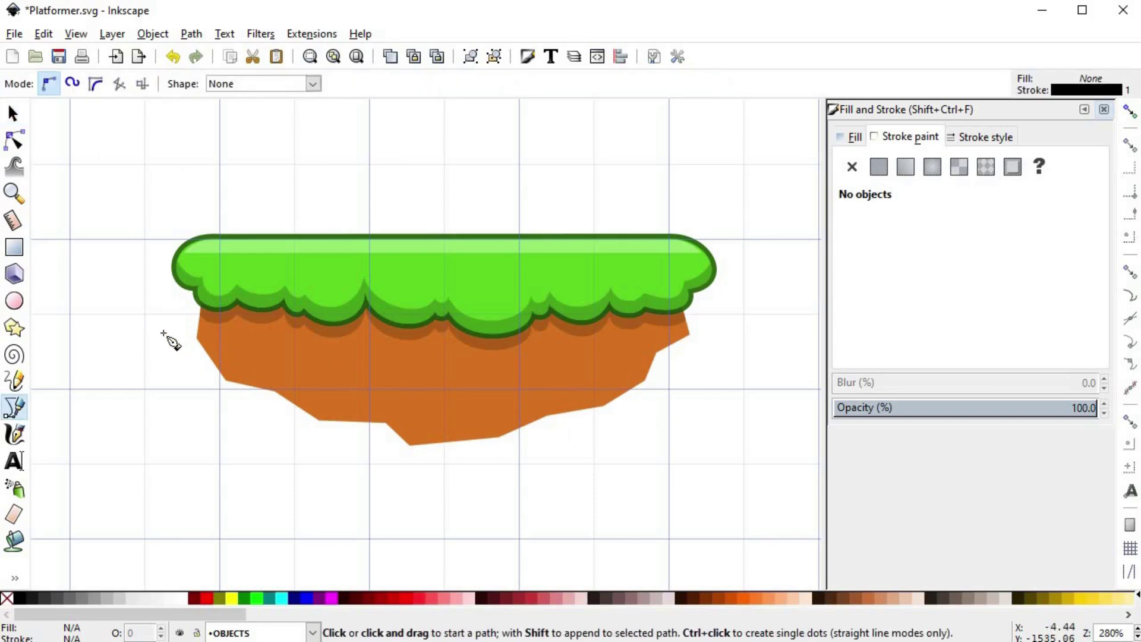
{"action": "left_click", "coordinate": [195, 337]}
{"action": "left_click", "coordinate": [258, 347]}
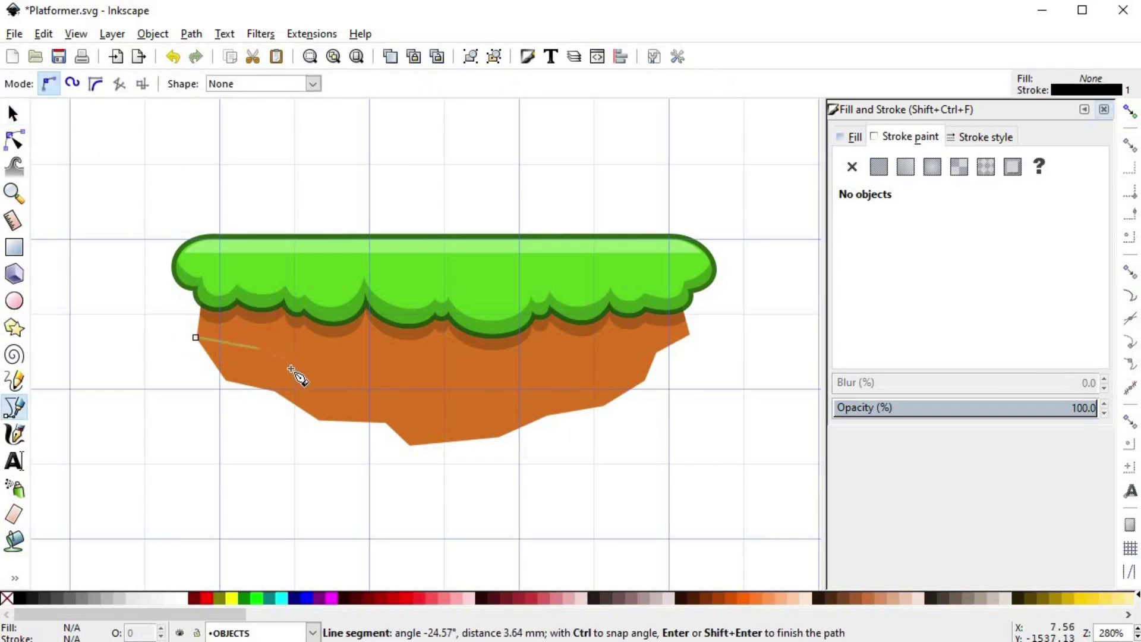
{"action": "left_click", "coordinate": [274, 361]}
{"action": "left_click", "coordinate": [310, 353]}
{"action": "left_click", "coordinate": [389, 371]}
{"action": "left_click", "coordinate": [403, 387]}
{"action": "left_click", "coordinate": [518, 391]}
{"action": "left_click", "coordinate": [540, 373]}
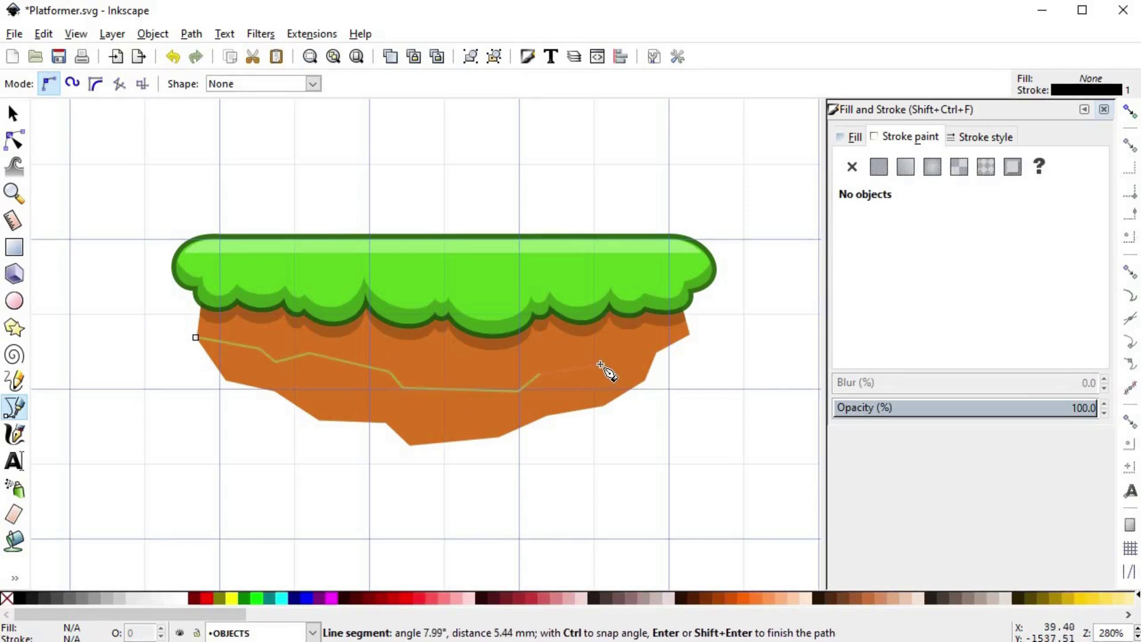
{"action": "left_click", "coordinate": [672, 352]}
- Continue the path in a loose curve around the underside of the dirt and close it at its starting node
{"action": "left_click_drag", "start_coordinate": [699, 419], "coordinate": [695, 430]}
{"action": "left_click_drag", "start_coordinate": [441, 489], "coordinate": [419, 488]}
{"action": "left_click_drag", "start_coordinate": [272, 476], "coordinate": [254, 471]}
{"action": "left_click_drag", "start_coordinate": [140, 428], "coordinate": [139, 412]}
{"action": "left_click_drag", "start_coordinate": [142, 364], "coordinate": [145, 358]}
{"action": "left_click_drag", "start_coordinate": [166, 348], "coordinate": [173, 346]}
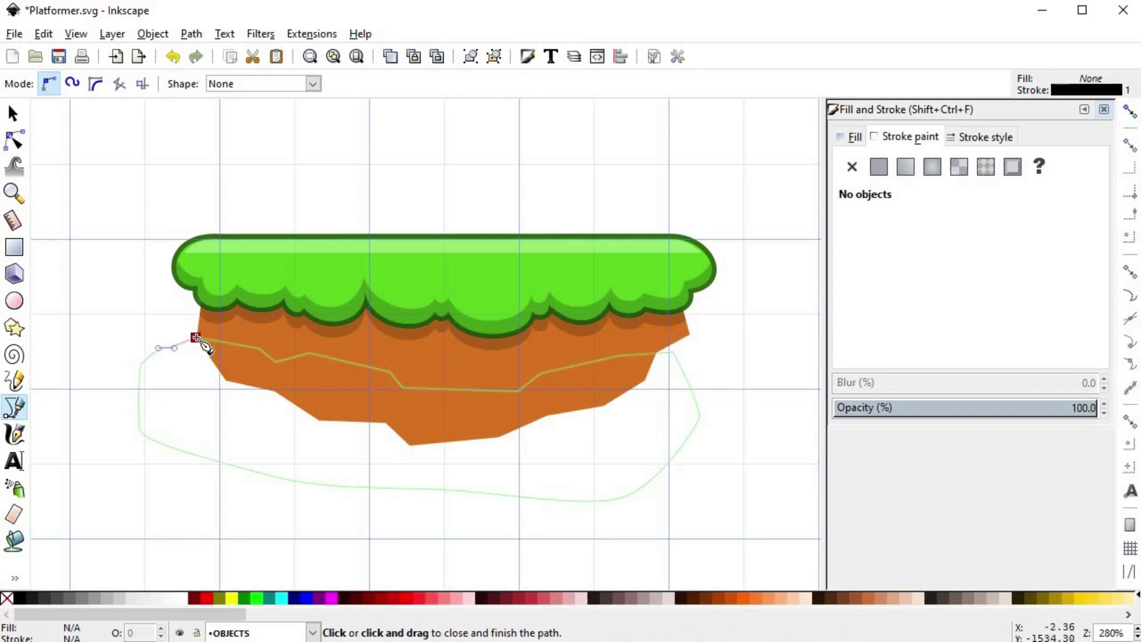
{"action": "left_click", "coordinate": [195, 337]}
- Move the four central nodes of the jagged line slightly up and to the right
{"action": "key", "text": "n"}
{"action": "mouse_move", "coordinate": [385, 324]}
{"action": "left_mouse_down"}
{"action": "mouse_move", "coordinate": [570, 425]}
{"action": "mouse_move", "coordinate": [542, 377]}
{"action": "mouse_move", "coordinate": [551, 366]}
{"action": "left_mouse_up"}
{"action": "left_click", "coordinate": [434, 464]}
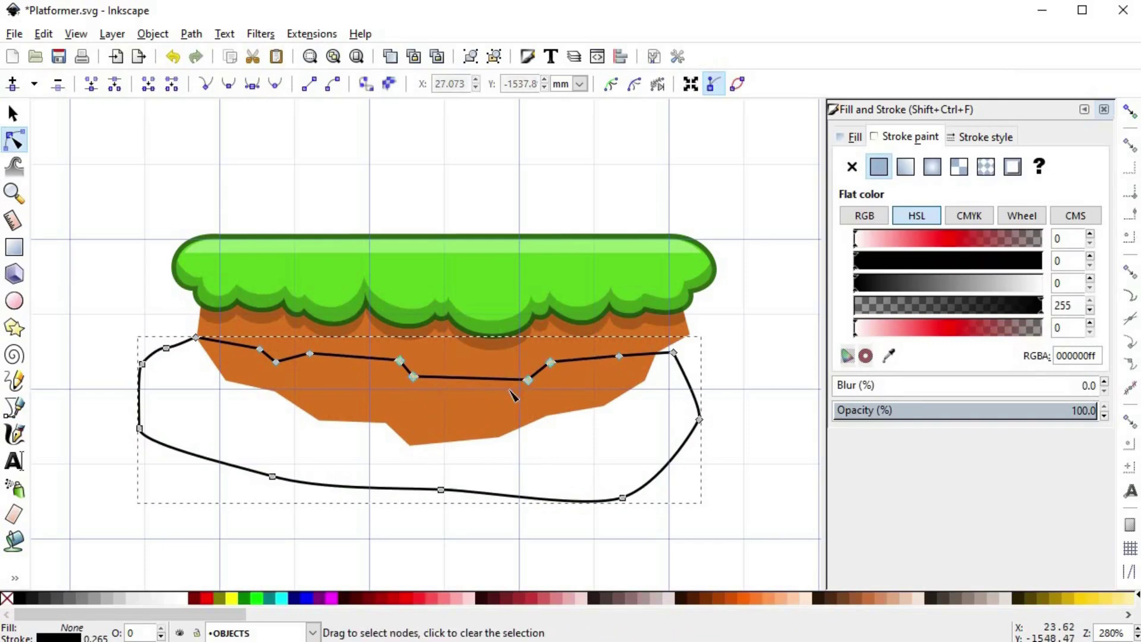
- Duplicate the dirt shape and intersect the copy with the drawn path to form the lower dirt section
{"action": "key", "text": "s"}
{"action": "left_click", "coordinate": [561, 443]}
{"action": "left_click", "coordinate": [548, 342]}
{"action": "key", "text": "ctrl+d"}
{"action": "left_click", "coordinate": [695, 405], "text": "shift"}
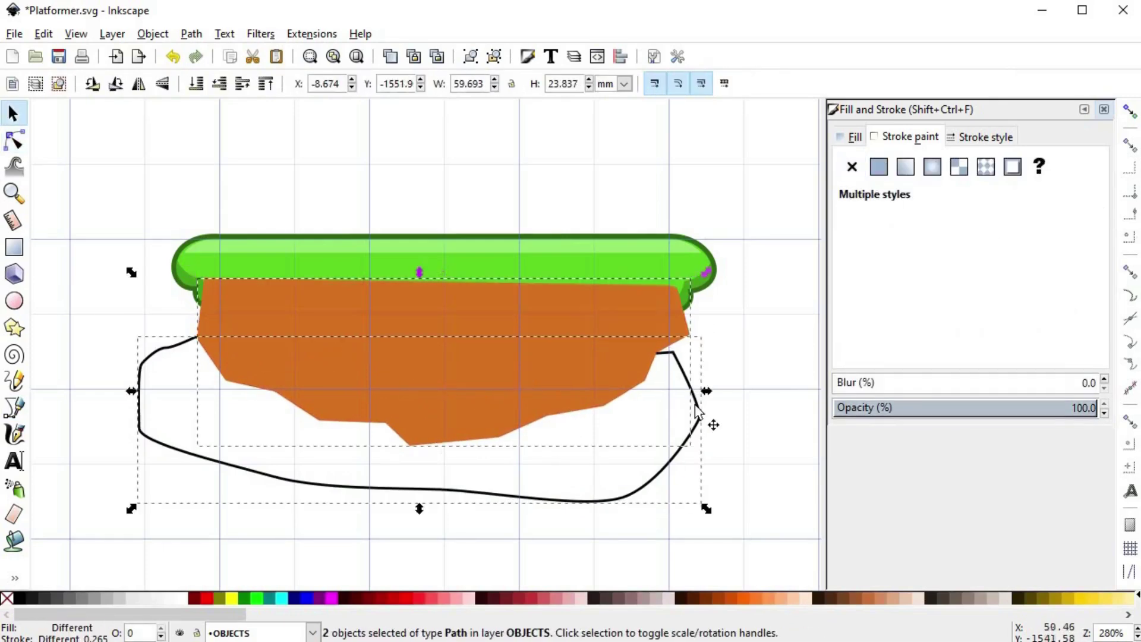
{"action": "key", "text": "ctrl+asterisk"}
- Fill the lower dirt section with the picked dirt colour, remove its stroke, and adjust it to lightness 105 and saturation 201
{"action": "key", "text": "d"}
{"action": "left_click", "coordinate": [554, 345]}
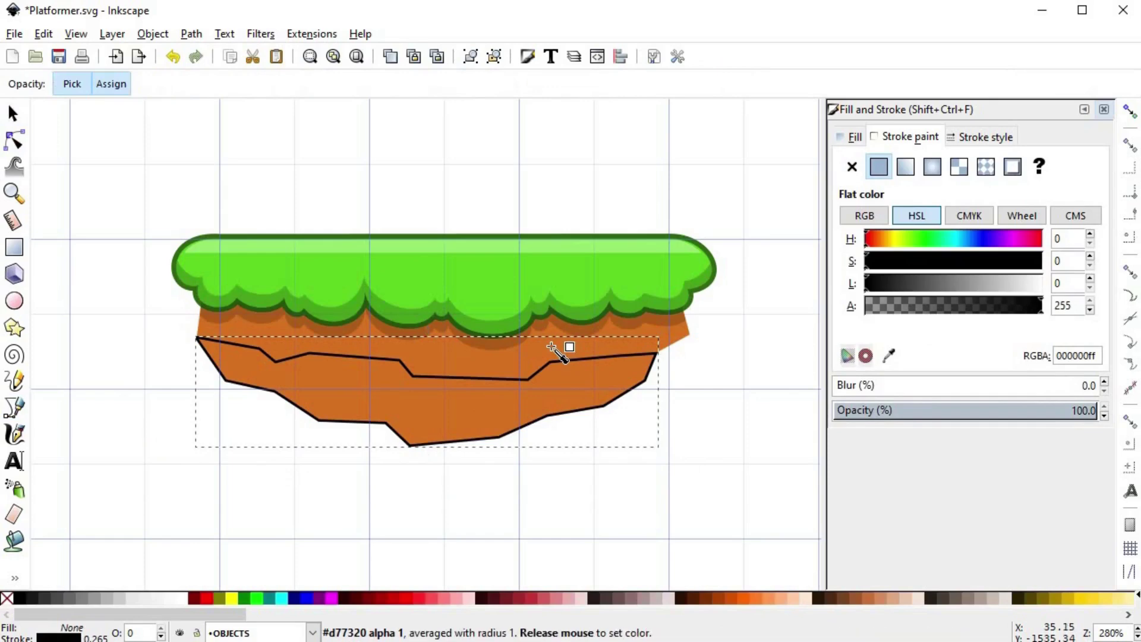
{"action": "left_click", "coordinate": [564, 357]}
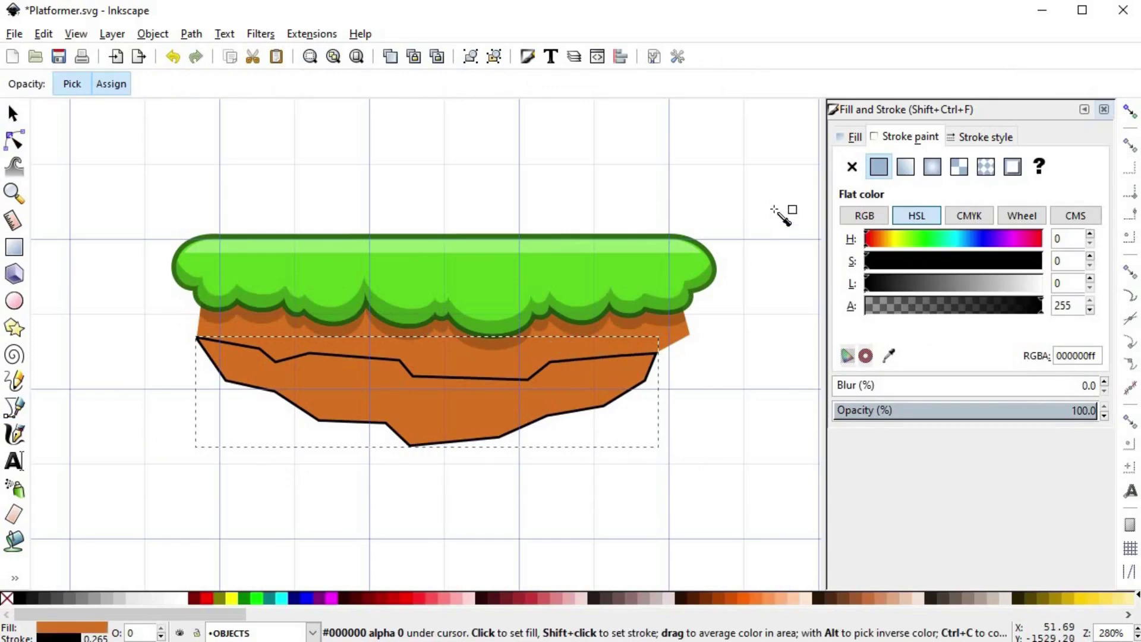
{"action": "left_click", "coordinate": [852, 166]}
{"action": "left_click", "coordinate": [854, 137]}
{"action": "left_click_drag", "start_coordinate": [933, 284], "coordinate": [937, 287]}
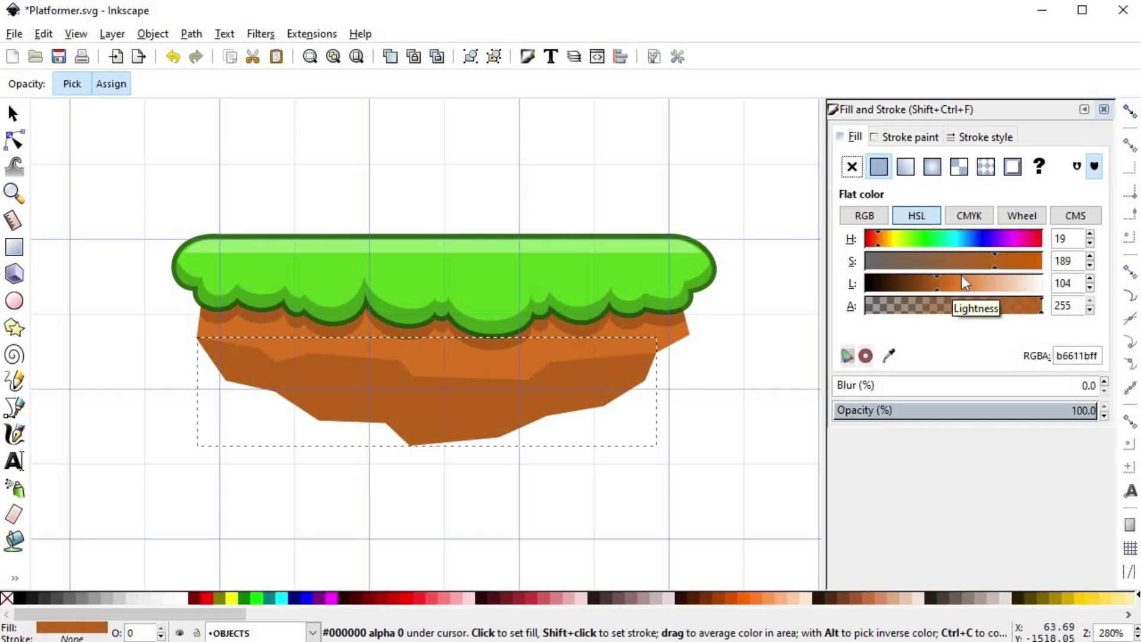
{"action": "mouse_move", "coordinate": [996, 261]}
{"action": "left_mouse_down"}
{"action": "mouse_move", "coordinate": [982, 262]}
{"action": "mouse_move", "coordinate": [1006, 262]}
{"action": "left_mouse_up"}
{"action": "key", "text": "s"}
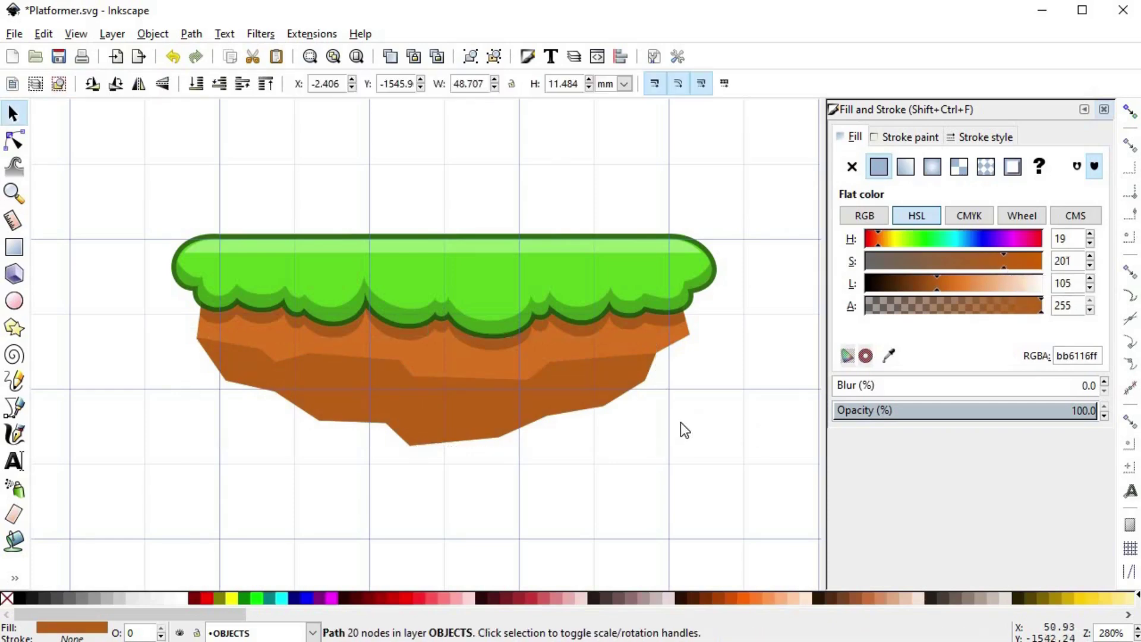
{"action": "left_click", "coordinate": [679, 422]}
{"action": "scroll", "coordinate": [677, 420], "scroll_direction": "down", "scroll_amount": 3}
{"action": "key", "text": "space"}
{"action": "scroll", "coordinate": [576, 441], "scroll_direction": "up", "scroll_amount": 3}
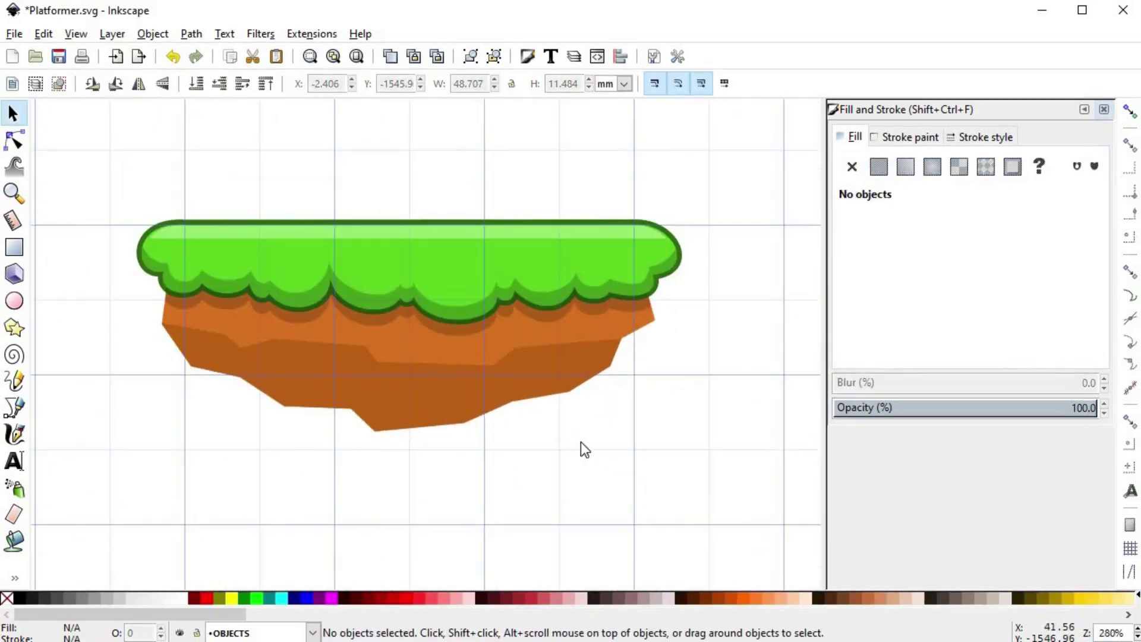
{"action": "scroll", "coordinate": [626, 337], "scroll_direction": "up", "scroll_amount": 1}
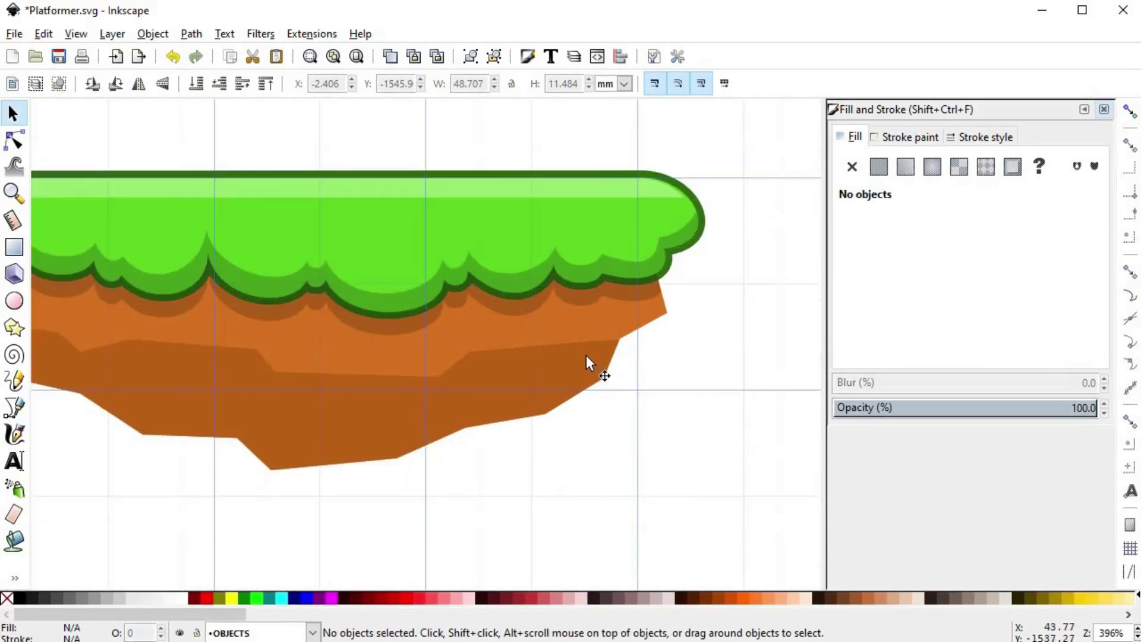
{"action": "scroll", "coordinate": [594, 368], "scroll_direction": "down", "scroll_amount": 1}
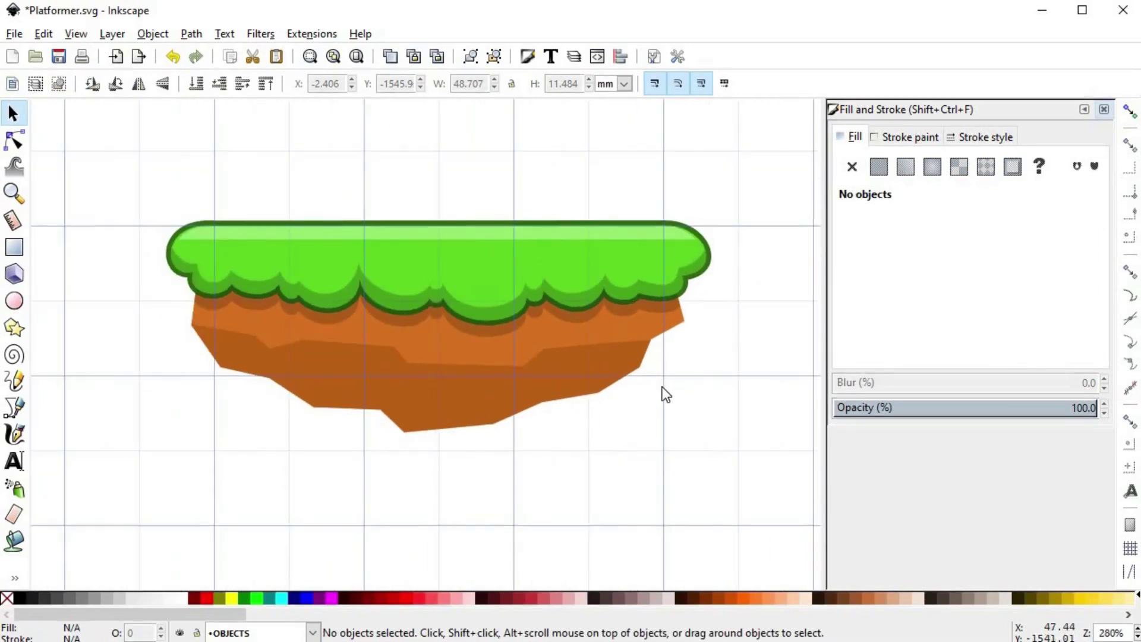
- Duplicate the lower dirt section, darken and lower the copy, and subtract it from the original to leave a thin jagged strip
{"action": "left_click", "coordinate": [591, 384]}
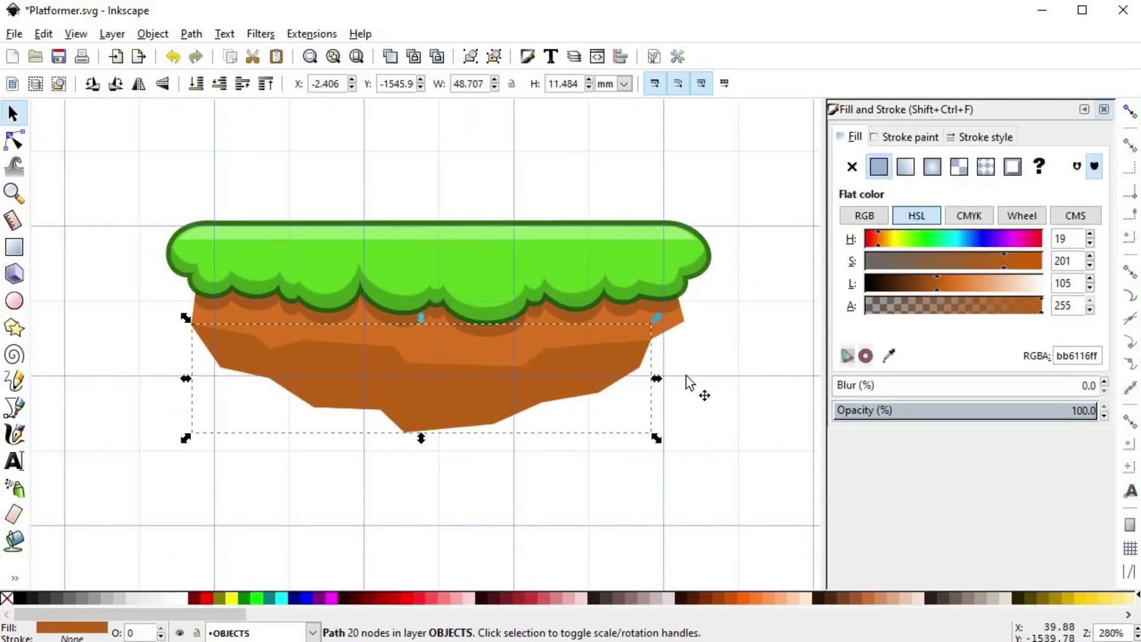
{"action": "key", "text": "ctrl+d"}
{"action": "left_click", "coordinate": [882, 283]}
{"action": "left_click_drag", "start_coordinate": [520, 380], "coordinate": [519, 387]}
{"action": "left_click", "coordinate": [502, 368], "text": "shift"}
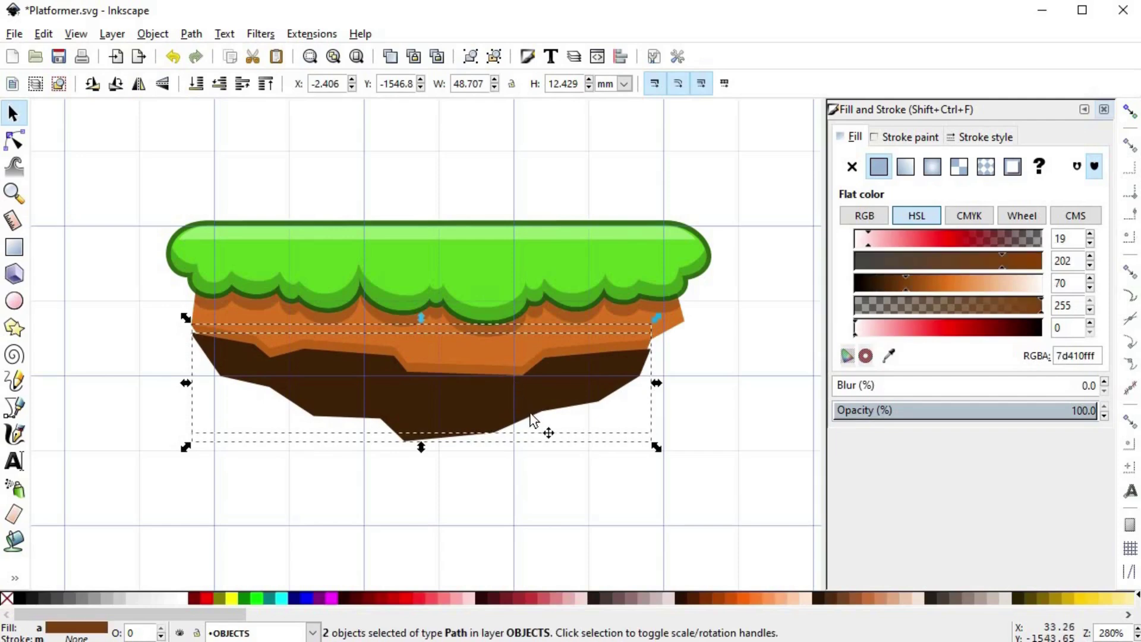
{"action": "key", "text": "ctrl+minus"}
- Darken the thin strip along the lower dirt's upper edge to lightness 90 and deselect it
{"action": "key", "text": "d"}
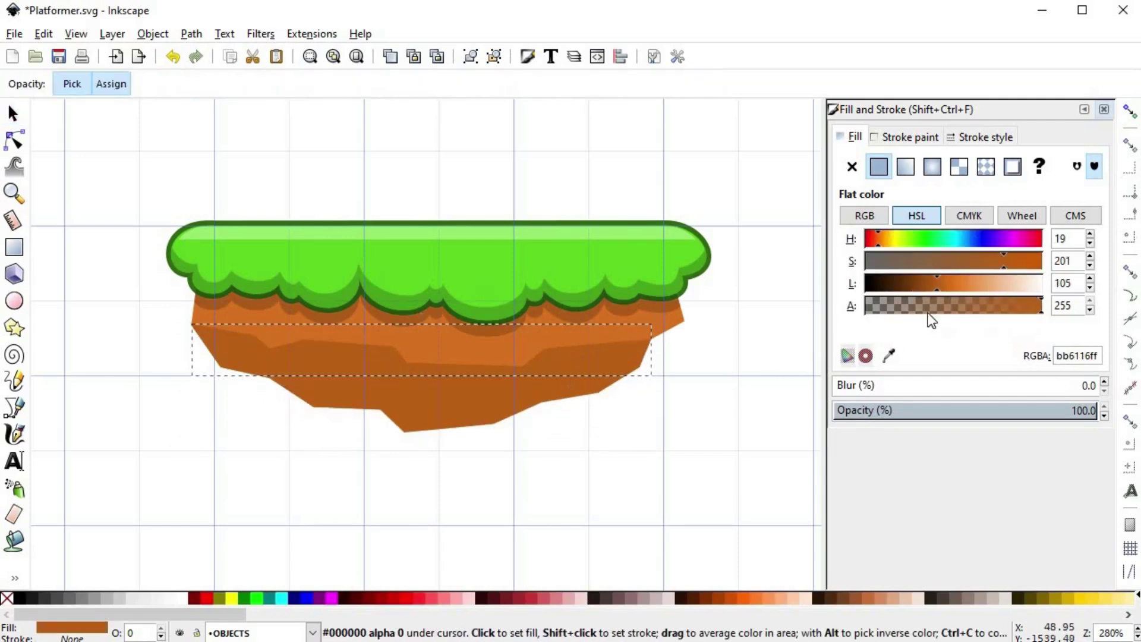
{"action": "left_click", "coordinate": [911, 283]}
{"action": "left_click_drag", "start_coordinate": [917, 283], "coordinate": [928, 283]}
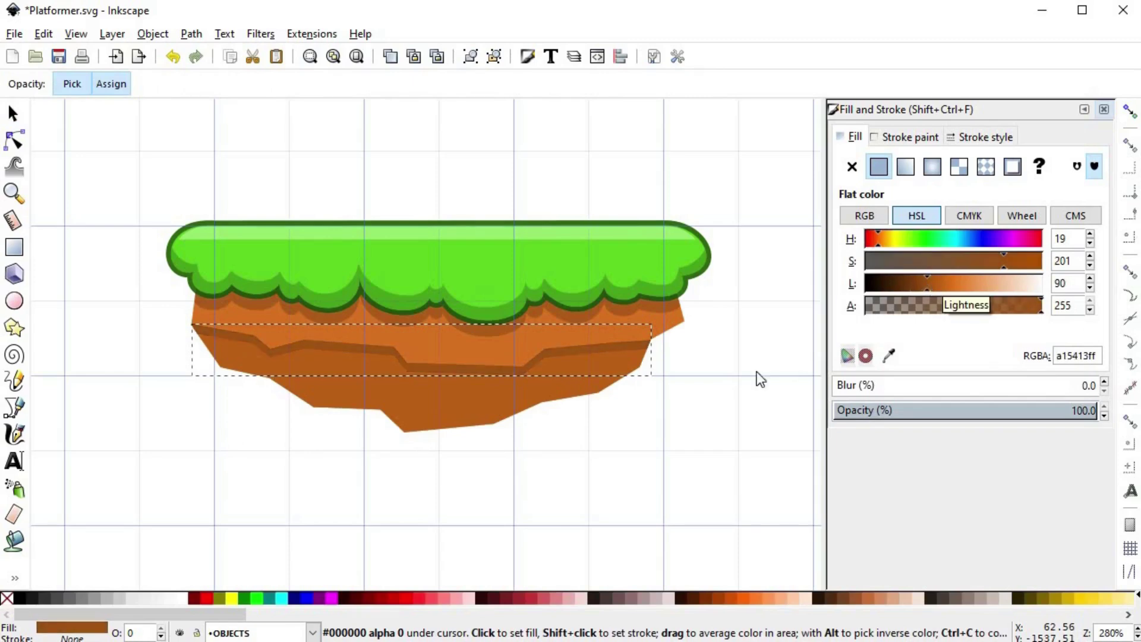
{"action": "key", "text": "s"}
{"action": "left_click", "coordinate": [679, 414]}
{"action": "scroll", "coordinate": [680, 414], "scroll_direction": "down", "scroll_amount": 3}
{"action": "scroll", "coordinate": [655, 412], "scroll_direction": "up", "scroll_amount": 3}
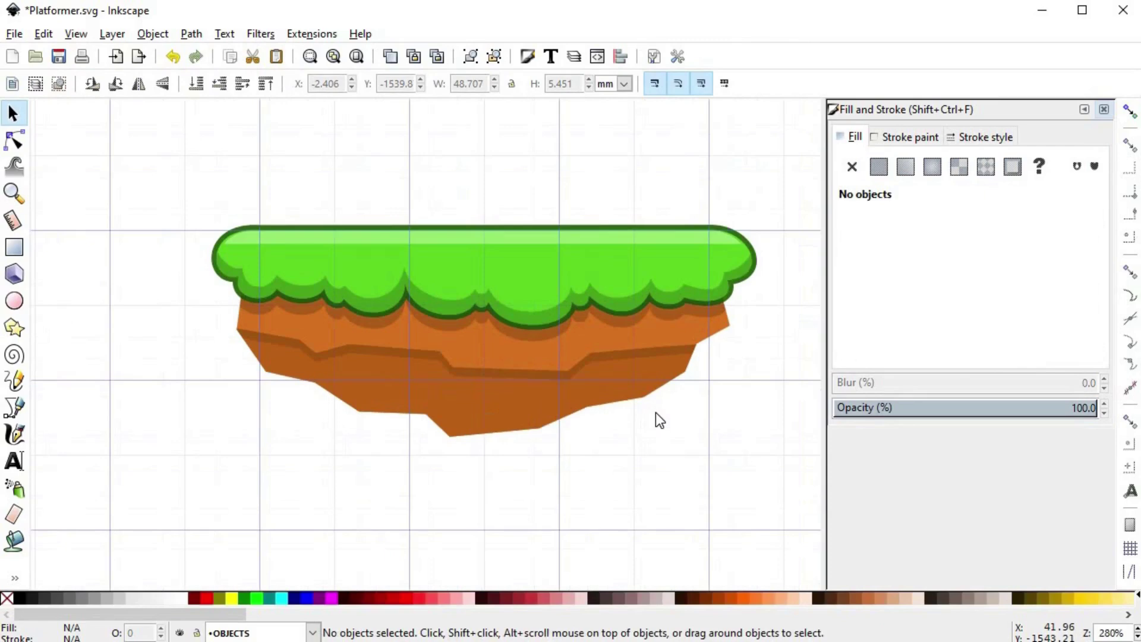
- Draw an open four-node notch, about 3.1 mm wide and 1.4 mm tall, below the dark strip near the dirt's right end
{"action": "scroll", "coordinate": [644, 382], "scroll_direction": "up", "scroll_amount": 3}
{"action": "key", "text": "b"}
{"action": "left_click", "coordinate": [633, 297]}
{"action": "left_click", "coordinate": [647, 323]}
{"action": "left_click", "coordinate": [700, 324]}
{"action": "left_click", "coordinate": [711, 291]}
{"action": "key", "text": "Return"}
{"action": "key", "text": "s"}
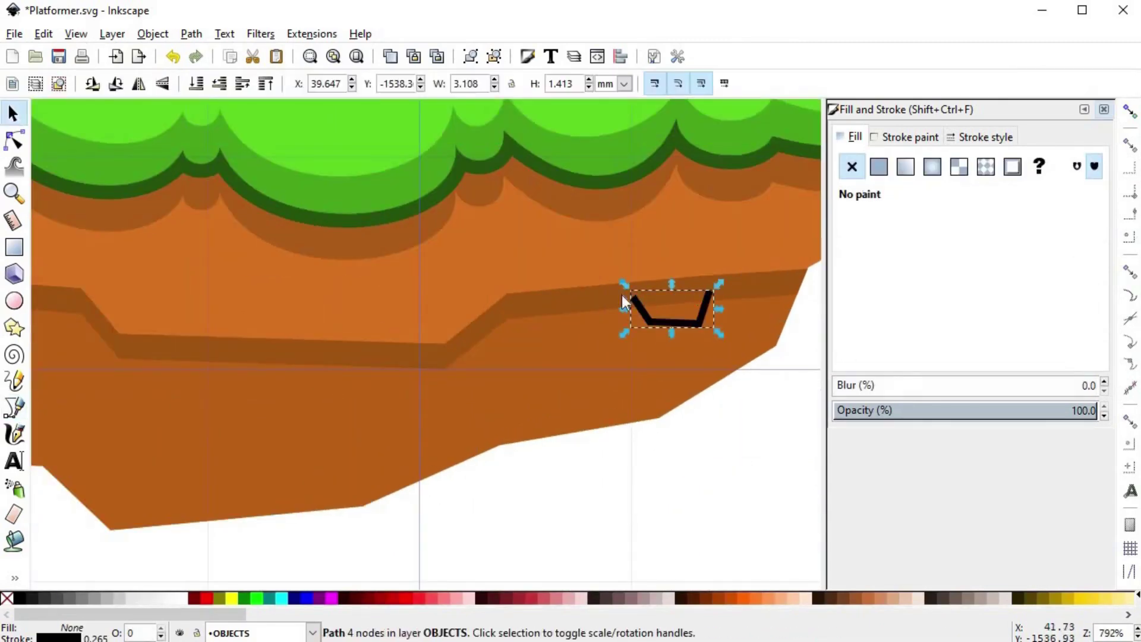
- Draw a narrow V-shaped notch hanging from the dark strip along its low central stretch
{"action": "key", "text": "b"}
{"action": "left_click", "coordinate": [324, 358]}
{"action": "left_click", "coordinate": [338, 407]}
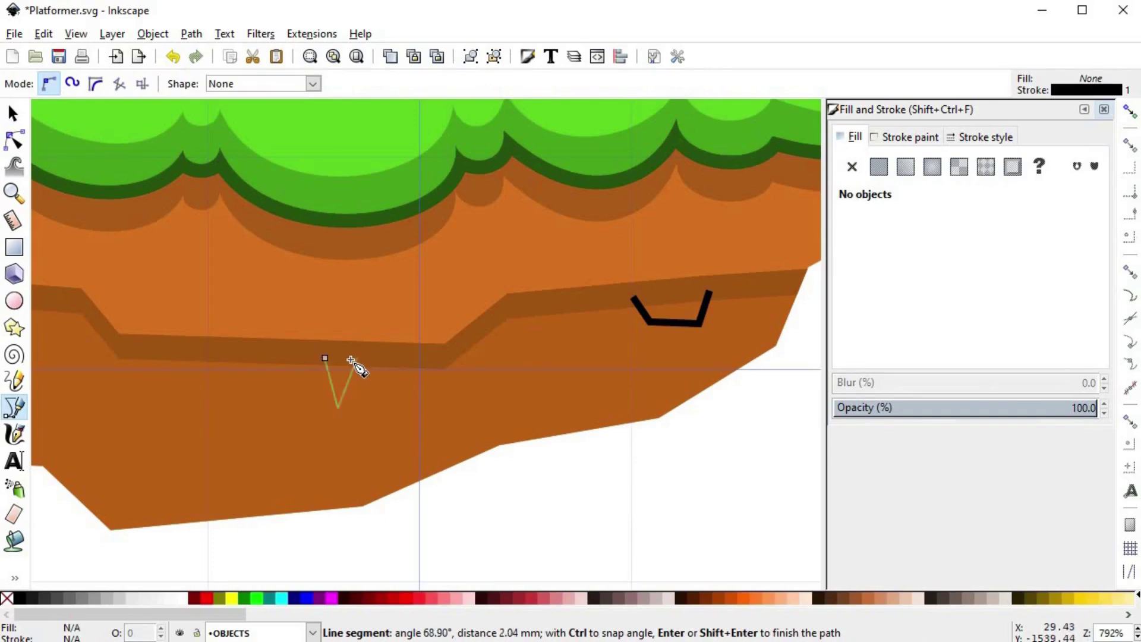
{"action": "left_click", "coordinate": [351, 360]}
{"action": "key", "text": "Return"}
{"action": "scroll", "coordinate": [369, 362], "scroll_direction": "left", "scroll_amount": 10}
{"action": "key", "text": "s"}
- Draw an open three-node L-shaped notch under the dark strip at the bend left of the V-shaped notch
{"action": "key", "text": "b"}
{"action": "scroll", "coordinate": [416, 321], "scroll_direction": "left", "scroll_amount": 3}
{"action": "left_click", "coordinate": [392, 302]}
{"action": "left_click", "coordinate": [397, 333]}
{"action": "left_click", "coordinate": [458, 332]}
{"action": "key", "text": "Return"}
{"action": "scroll", "coordinate": [384, 357], "scroll_direction": "down", "scroll_amount": 1}
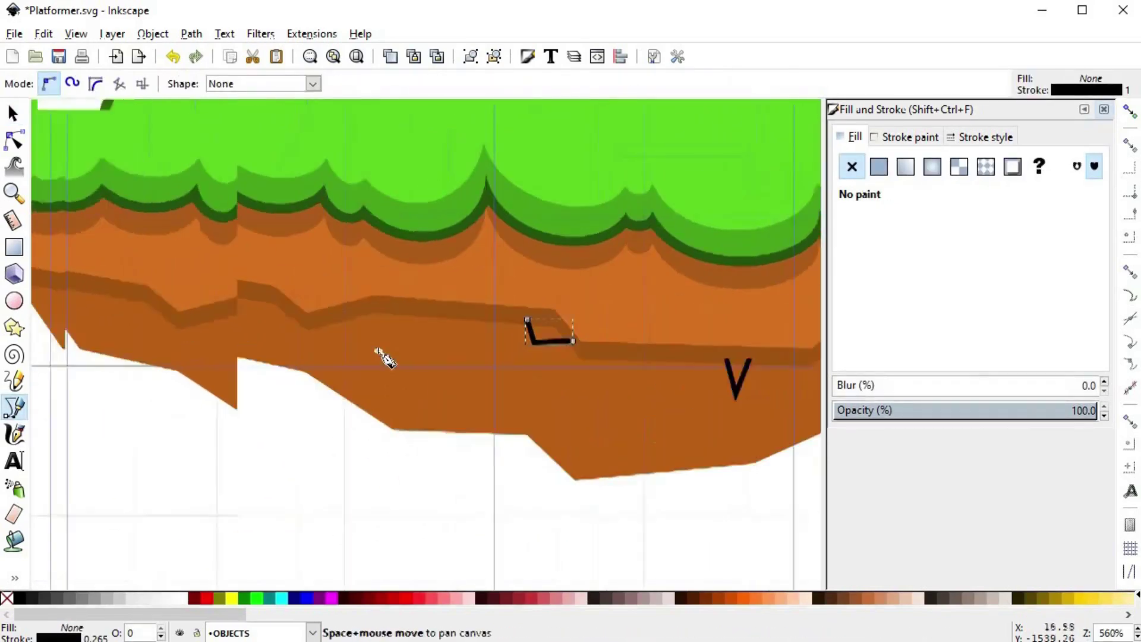
{"action": "scroll", "coordinate": [376, 349], "scroll_direction": "down", "scroll_amount": 1}
{"action": "scroll", "coordinate": [270, 321], "scroll_direction": "up", "scroll_amount": 2}
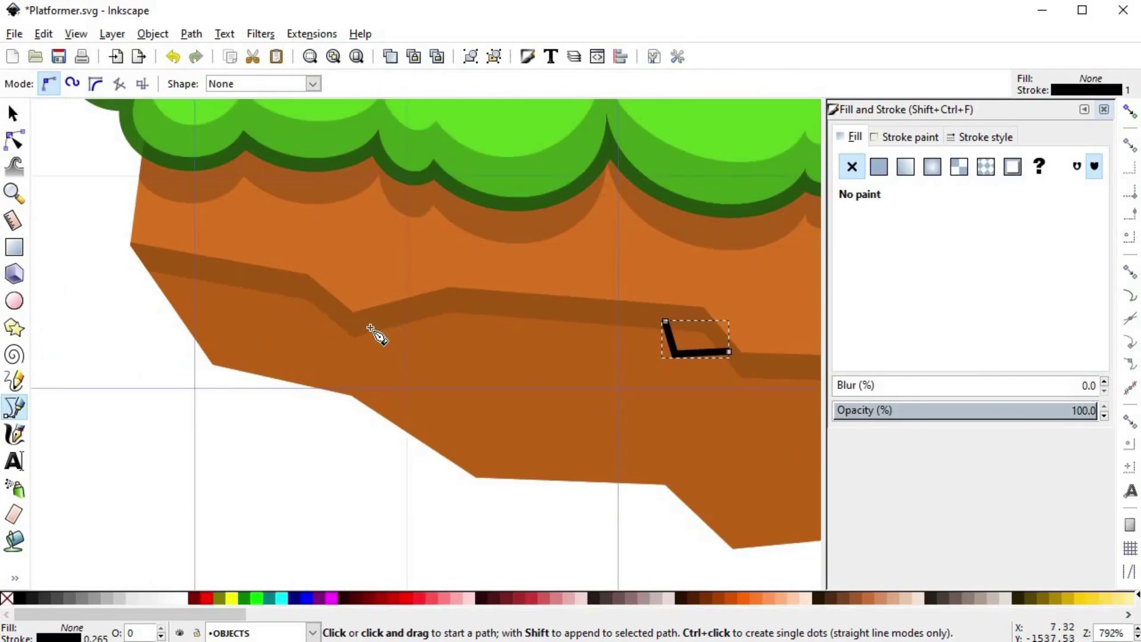
- Draw an open V-shaped notch at the dark strip's left dip and another small open notch at its left end
{"action": "left_click", "coordinate": [370, 326]}
{"action": "left_click", "coordinate": [354, 356]}
{"action": "left_click", "coordinate": [340, 315]}
{"action": "key", "text": "Return"}
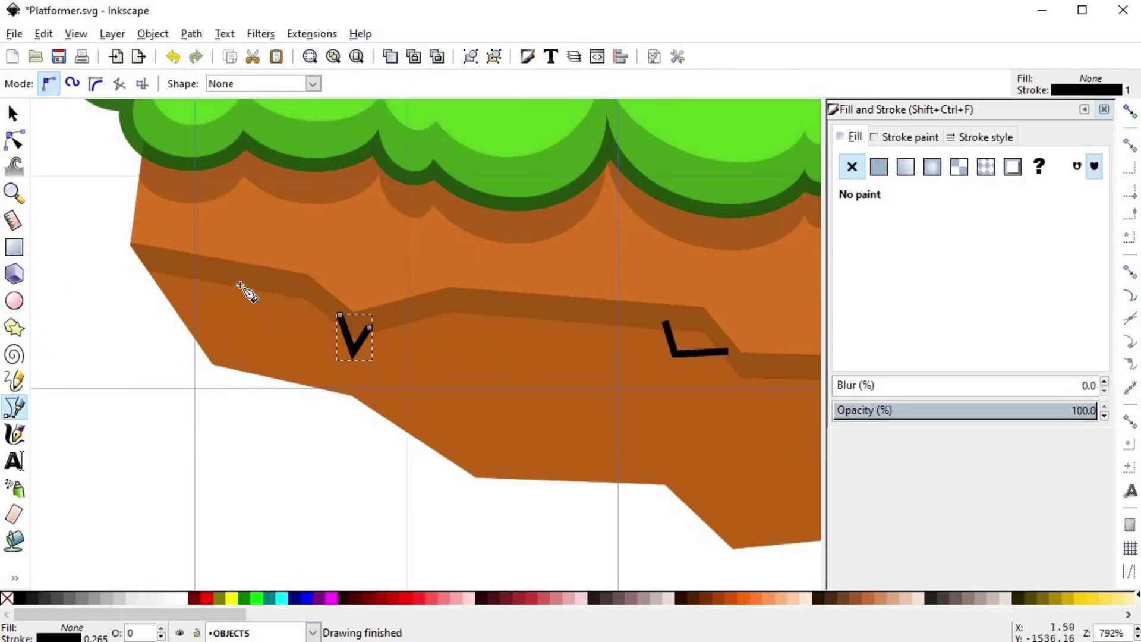
{"action": "left_click", "coordinate": [193, 271]}
{"action": "left_click", "coordinate": [135, 261]}
{"action": "left_click", "coordinate": [193, 271]}
- Select all five black notches together with the dark strip and unite them into one path with Union
{"action": "key", "text": "s"}
{"action": "left_click", "coordinate": [268, 291], "text": "shift"}
{"action": "left_click", "coordinate": [344, 337], "text": "shift"}
{"action": "left_click", "coordinate": [670, 354], "text": "shift"}
{"action": "key", "text": "space"}
{"action": "left_click", "coordinate": [488, 401], "text": "shift"}
{"action": "key", "text": "space"}
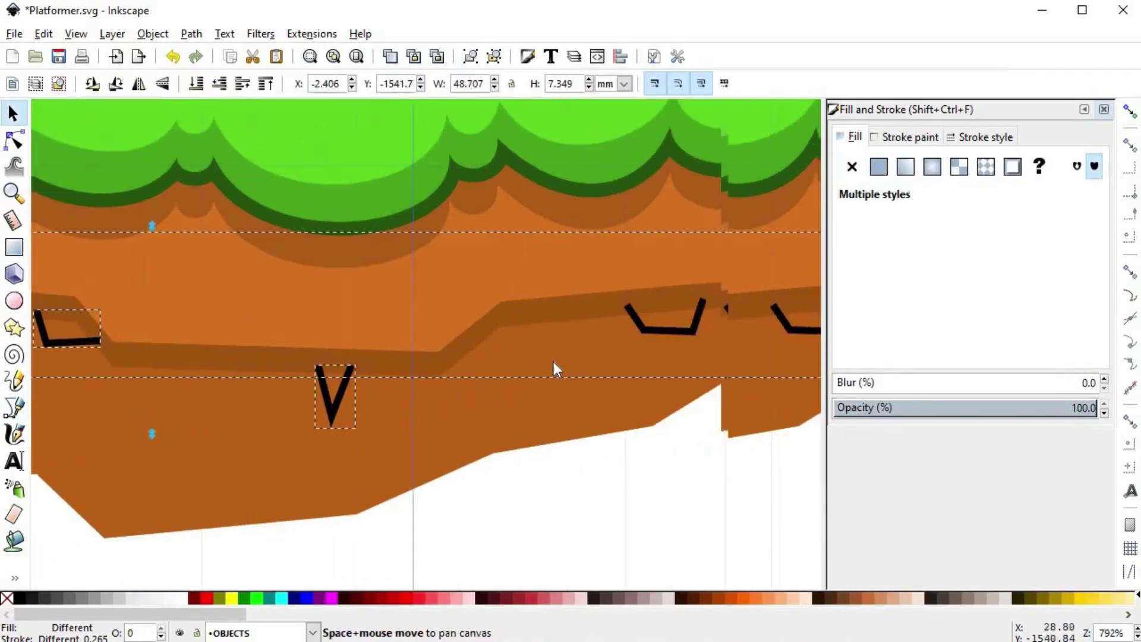
{"action": "scroll", "coordinate": [558, 367], "scroll_direction": "right", "scroll_amount": 2}
{"action": "scroll", "coordinate": [563, 367], "scroll_direction": "down", "scroll_amount": 2}
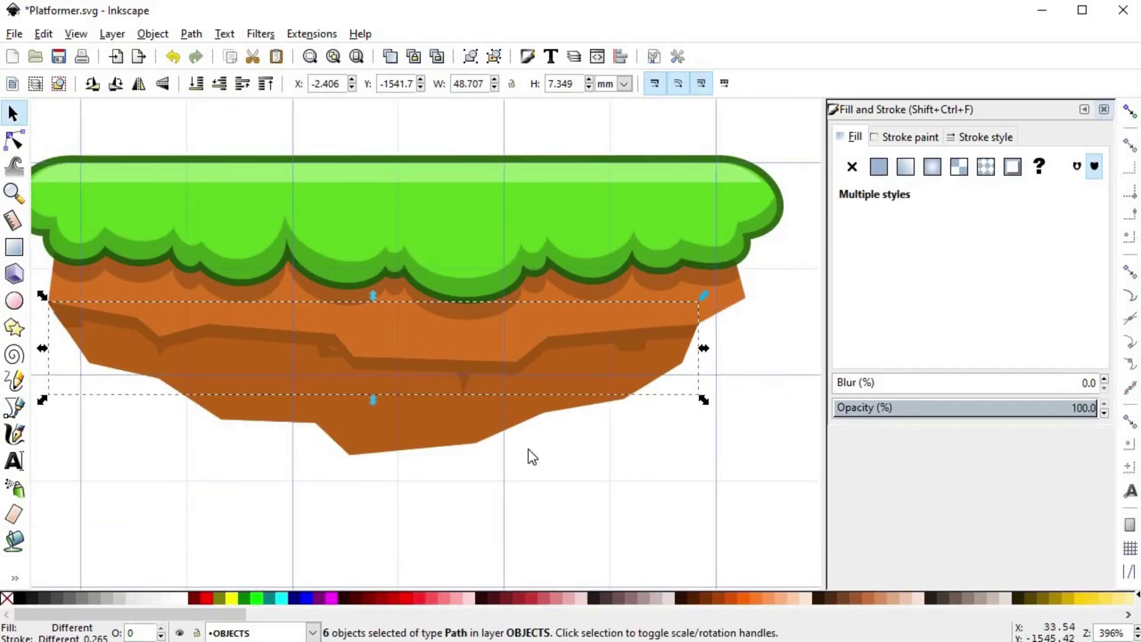
{"action": "key", "text": "ctrl+plus"}
- Draw a small closed four-sided shape with straight edges against the dark strip
{"action": "scroll", "coordinate": [330, 353], "scroll_direction": "up", "scroll_amount": 4}
{"action": "key", "text": "b"}
{"action": "left_click", "coordinate": [294, 318]}
{"action": "left_click", "coordinate": [357, 357]}
{"action": "left_click", "coordinate": [384, 351]}
{"action": "left_click", "coordinate": [352, 312]}
{"action": "left_click", "coordinate": [294, 318]}
- Try to subtract the four-sided shape from the dark strip
{"action": "left_click", "coordinate": [226, 295], "text": "shift"}
{"action": "key", "text": "ctrl+minus"}
{"action": "key", "text": "ctrl+z"}
- Unite the four-sided shape with the dark strip and deselect the result
{"action": "left_click", "coordinate": [356, 357]}
{"action": "left_click", "coordinate": [232, 287], "text": "shift"}
{"action": "key", "text": "ctrl+plus"}
{"action": "scroll", "coordinate": [271, 435], "scroll_direction": "down", "scroll_amount": 5}
{"action": "left_click", "coordinate": [543, 468]}
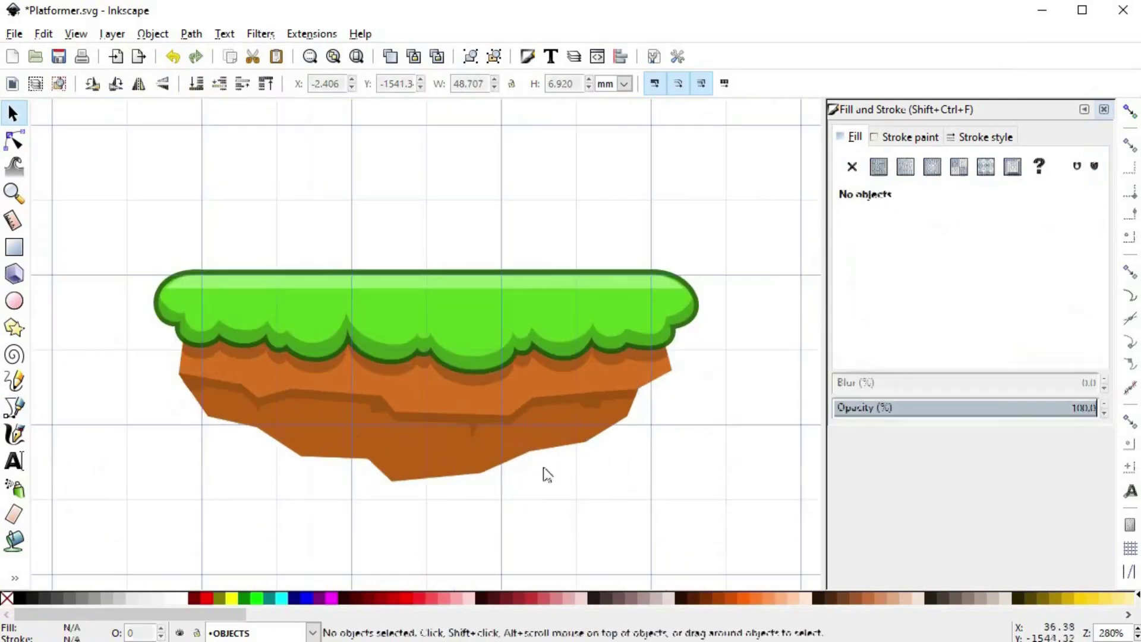
- Draw a small V-shaped notch just left of the central V-shaped one and unite it with the dark strip
{"action": "scroll", "coordinate": [446, 424], "scroll_direction": "up", "scroll_amount": 3}
{"action": "key", "text": "b"}
{"action": "left_click", "coordinate": [494, 401]}
{"action": "left_click", "coordinate": [471, 410]}
{"action": "left_click", "coordinate": [463, 436]}
{"action": "double_click", "coordinate": [455, 403]}
{"action": "key", "text": "s"}
{"action": "left_click", "coordinate": [504, 405], "text": "shift"}
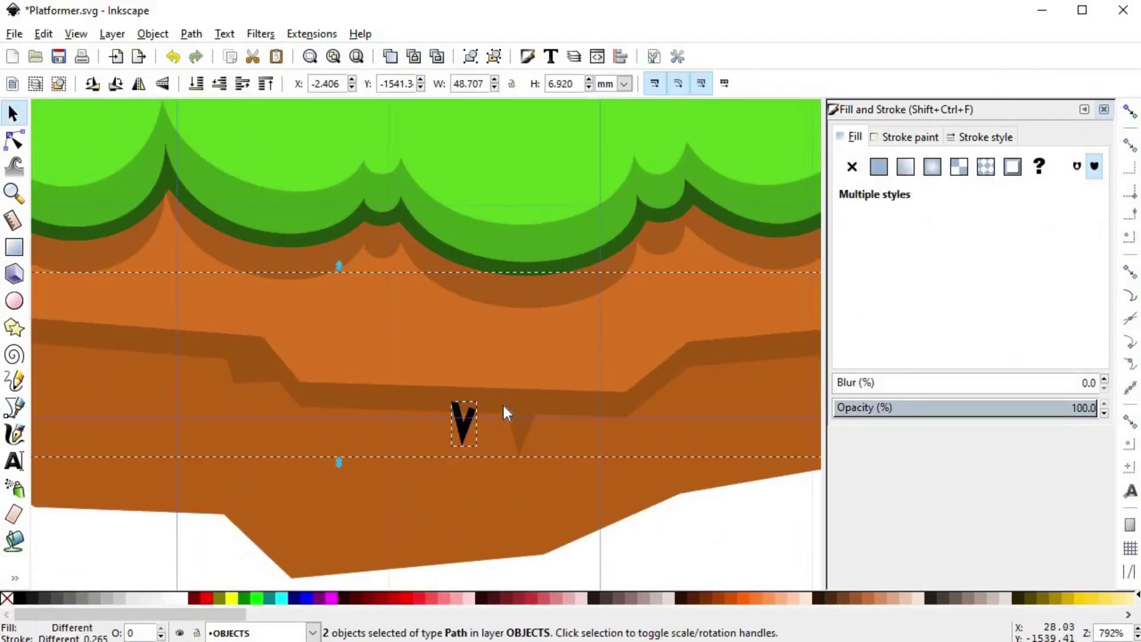
{"action": "key", "text": "ctrl+plus"}
{"action": "scroll", "coordinate": [553, 515], "scroll_direction": "down", "scroll_amount": 3}
{"action": "left_click", "coordinate": [639, 518]}
- Draw a tiny three-node notch at the bend left of the dip and unite it with the dark strip
{"action": "scroll", "coordinate": [612, 499], "scroll_direction": "down", "scroll_amount": 1}
{"action": "scroll", "coordinate": [422, 438], "scroll_direction": "up", "scroll_amount": 5}
{"action": "key", "text": "b"}
{"action": "left_click", "coordinate": [258, 339]}
{"action": "left_click", "coordinate": [267, 378]}
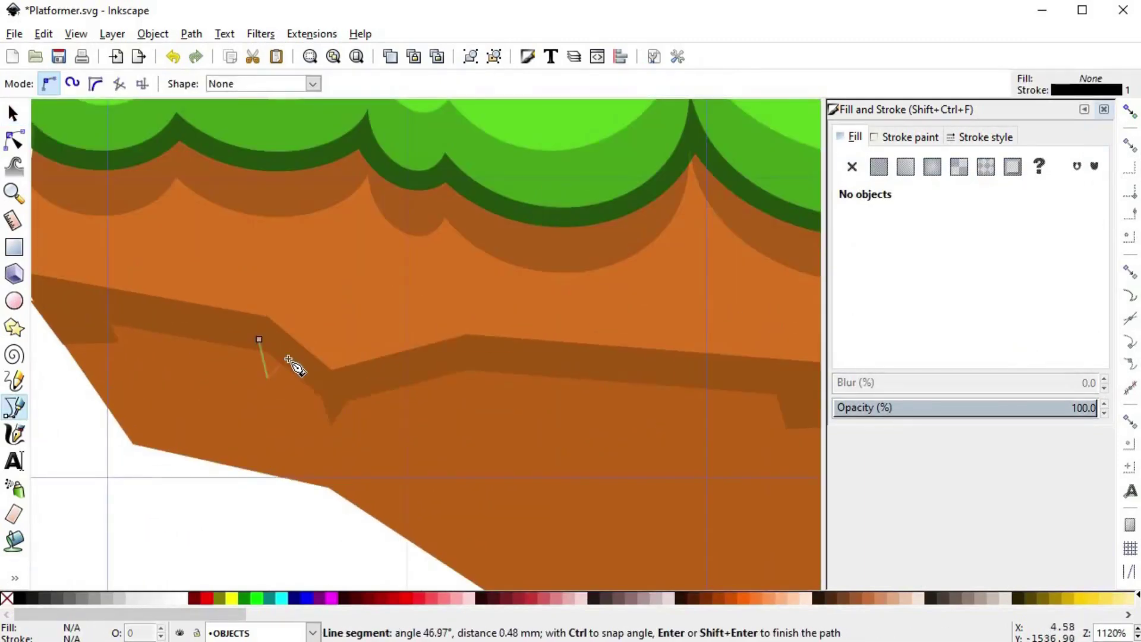
{"action": "double_click", "coordinate": [288, 358]}
{"action": "key", "text": "s"}
{"action": "left_click", "coordinate": [336, 388], "text": "shift"}
{"action": "key", "text": "ctrl+plus"}
{"action": "left_click", "coordinate": [479, 473]}
- Draw a shallow four-node notch between the left dip and the L-shaped notch, and unite it with the dark strip
{"action": "scroll", "coordinate": [288, 342], "scroll_direction": "up", "scroll_amount": 5}
{"action": "key", "text": "b"}
{"action": "left_click", "coordinate": [364, 340]}
{"action": "left_click", "coordinate": [368, 367]}
{"action": "left_click", "coordinate": [411, 374]}
{"action": "double_click", "coordinate": [423, 339]}
{"action": "key", "text": "s"}
{"action": "left_click", "coordinate": [451, 338], "text": "shift"}
{"action": "key", "text": "ctrl+plus"}
{"action": "scroll", "coordinate": [455, 465], "scroll_direction": "down", "scroll_amount": 5}
{"action": "left_click", "coordinate": [550, 469]}
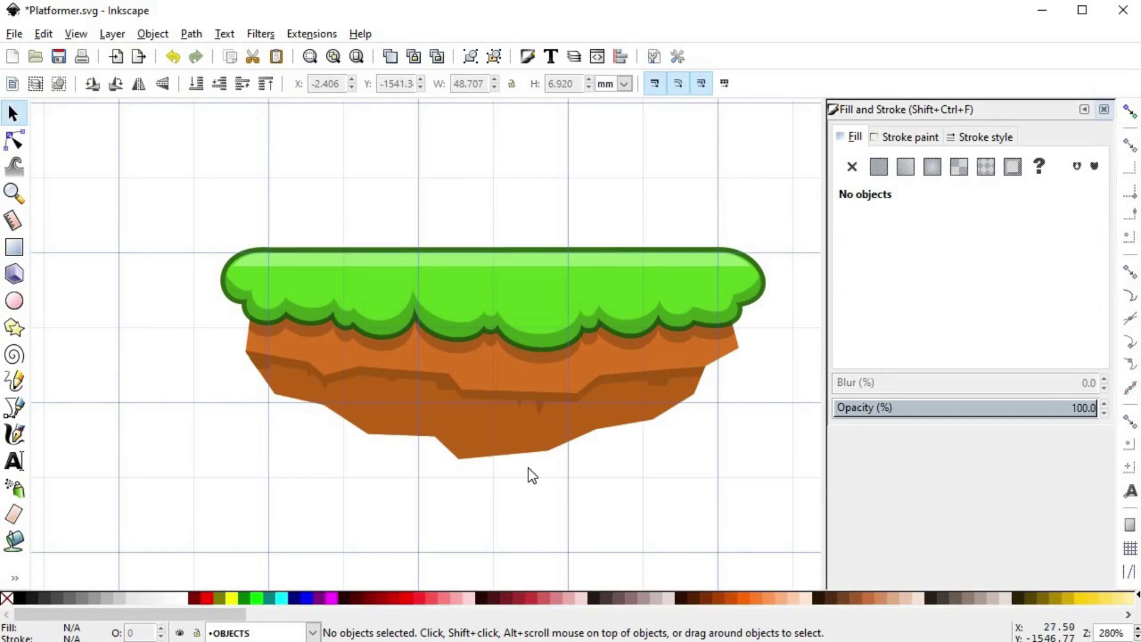
- Trace a jagged straight-segment line inside the dirt's outline, from the grass's right end around the underside to the left end
{"action": "key", "text": "b"}
{"action": "left_click", "coordinate": [699, 305]}
{"action": "left_click", "coordinate": [712, 342]}
{"action": "left_click", "coordinate": [683, 352]}
{"action": "left_click", "coordinate": [676, 384]}
{"action": "left_click", "coordinate": [641, 401]}
{"action": "left_click", "coordinate": [534, 432]}
{"action": "left_click", "coordinate": [475, 435]}
{"action": "left_click", "coordinate": [448, 407]}
{"action": "left_click", "coordinate": [363, 412]}
{"action": "left_click", "coordinate": [325, 387]}
{"action": "left_click", "coordinate": [274, 381]}
{"action": "left_click", "coordinate": [257, 346]}
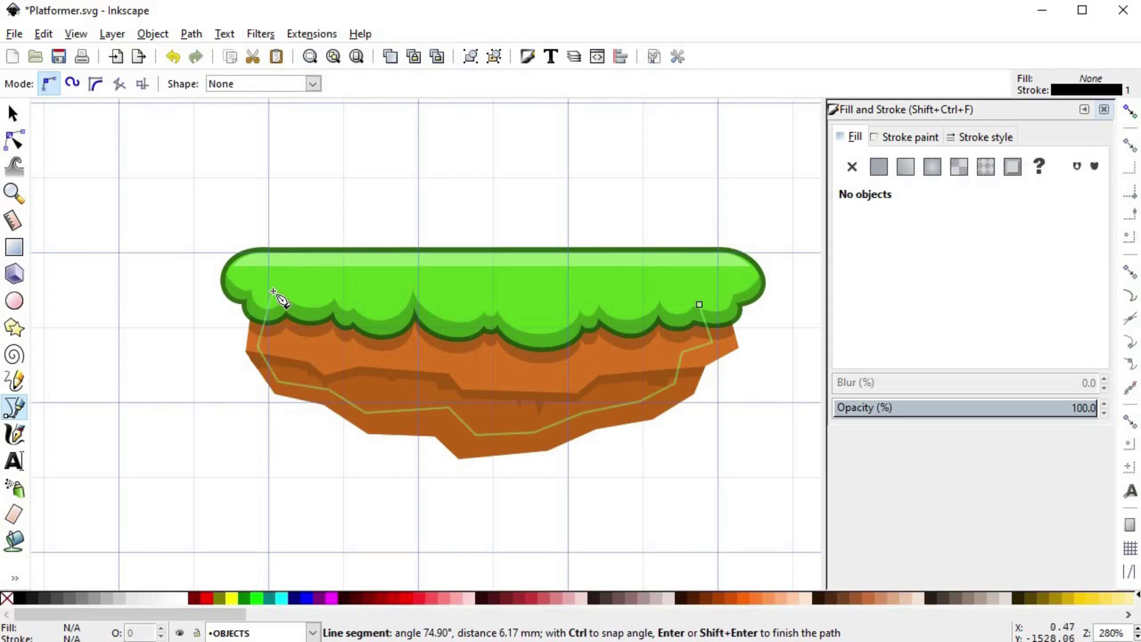
- Continue the path around the outside of the whole platform with curved segments and close it at its starting node
{"action": "left_click", "coordinate": [260, 252]}
{"action": "left_click", "coordinate": [212, 246]}
{"action": "left_click_drag", "start_coordinate": [150, 404], "coordinate": [165, 425]}
{"action": "left_click_drag", "start_coordinate": [460, 520], "coordinate": [502, 524]}
{"action": "left_click_drag", "start_coordinate": [710, 512], "coordinate": [728, 500]}
{"action": "left_click_drag", "start_coordinate": [779, 384], "coordinate": [785, 357]}
{"action": "left_click_drag", "start_coordinate": [778, 266], "coordinate": [756, 242]}
{"action": "left_click_drag", "start_coordinate": [704, 227], "coordinate": [691, 237]}
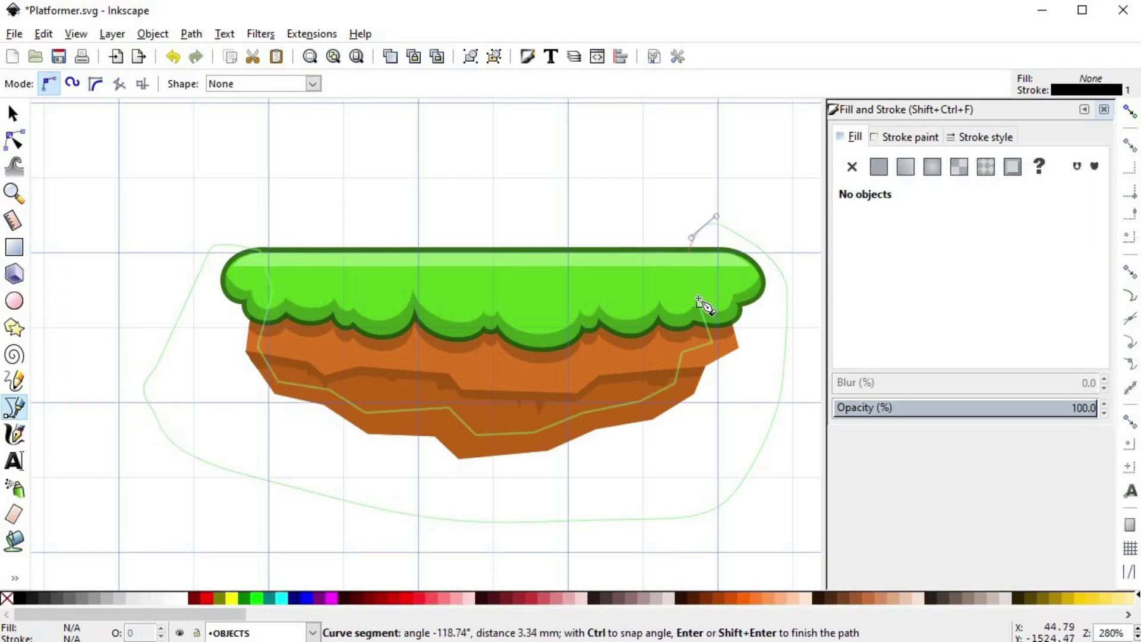
{"action": "left_click", "coordinate": [688, 254]}
{"action": "left_click", "coordinate": [698, 299]}
- Duplicate the dirt base and intersect the copy with the closed path to form a rim shape along the dirt's edge
{"action": "key", "text": "s"}
{"action": "left_click", "coordinate": [630, 354]}
{"action": "key", "text": "ctrl+d"}
{"action": "left_click", "coordinate": [782, 389], "text": "shift"}
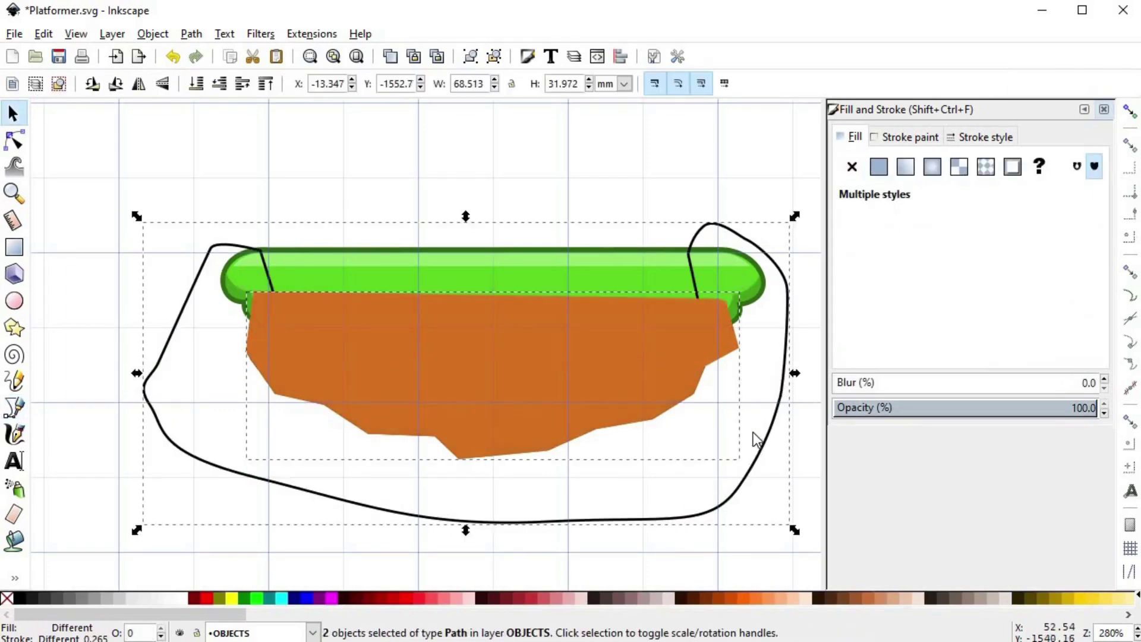
{"action": "key", "text": "ctrl+asterisk"}
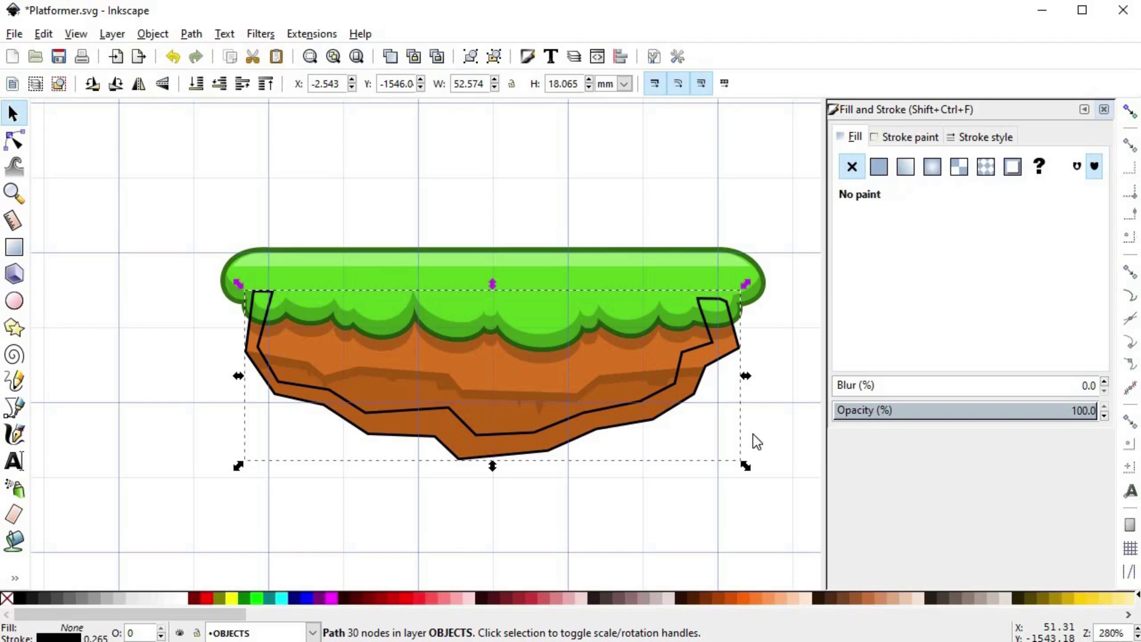
- Fill the rim shape with the dark strip's brown and reduce its lightness to 31
{"action": "key", "text": "d"}
{"action": "left_click", "coordinate": [634, 377]}
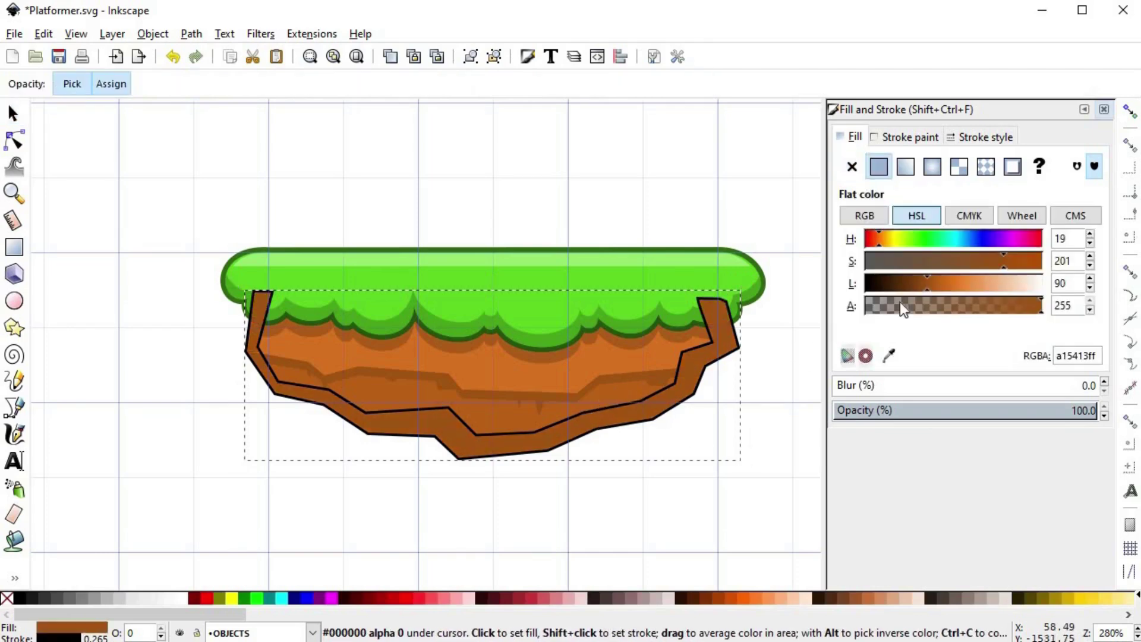
{"action": "left_click_drag", "start_coordinate": [897, 283], "coordinate": [886, 286]}
- Remove the rim shape's stroke and lower its fill alpha to 77
{"action": "left_click", "coordinate": [909, 137]}
{"action": "left_click", "coordinate": [854, 167]}
{"action": "left_click", "coordinate": [853, 137]}
{"action": "left_click", "coordinate": [962, 301]}
{"action": "left_click_drag", "start_coordinate": [962, 302], "coordinate": [918, 309]}
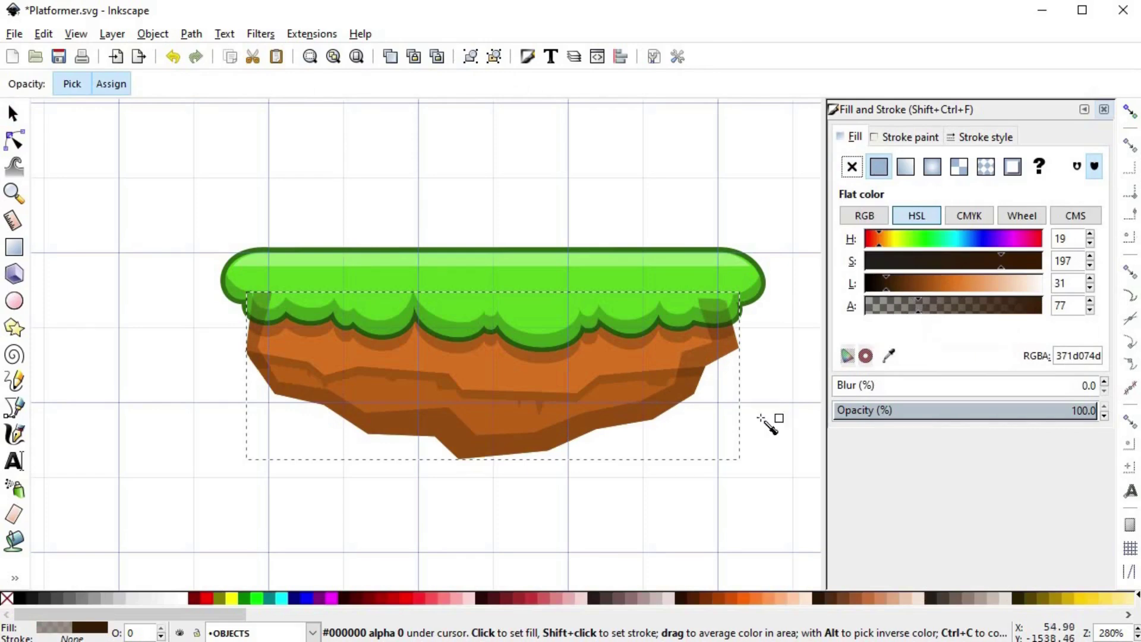
- Send the rim shading to the bottom of the stack and raise it step by step above the dirt pieces
{"action": "key", "text": "s"}
{"action": "left_click", "coordinate": [197, 84]}
{"action": "left_click", "coordinate": [242, 85]}
{"action": "left_click", "coordinate": [242, 84]}
{"action": "left_click", "coordinate": [242, 85]}
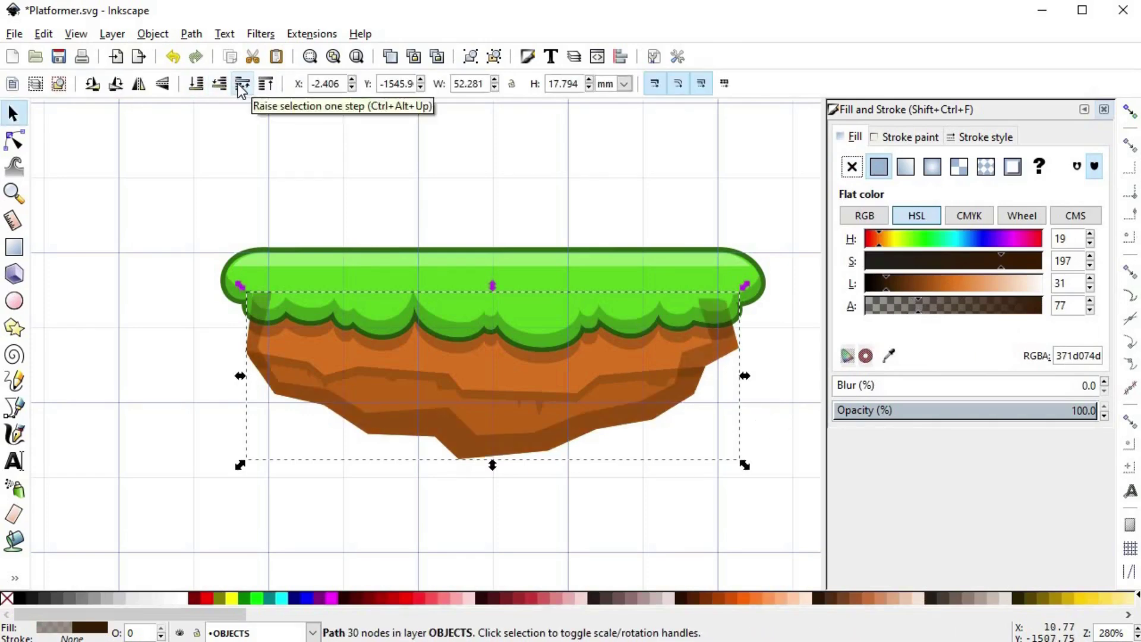
- Select the five grass objects, including the grass shadow, and group them
{"action": "left_click", "coordinate": [181, 205]}
{"action": "left_click_drag", "start_coordinate": [181, 204], "coordinate": [792, 374]}
{"action": "left_click_drag", "start_coordinate": [707, 336], "coordinate": [624, 224]}
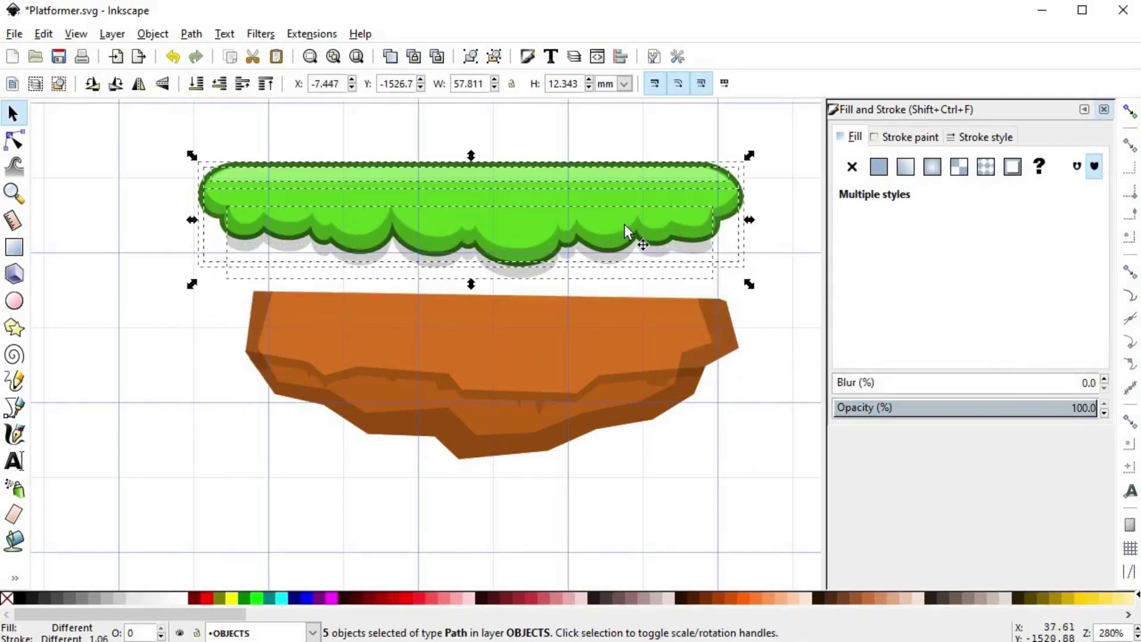
{"action": "key", "text": "ctrl+z"}
{"action": "key", "text": "ctrl+g"}
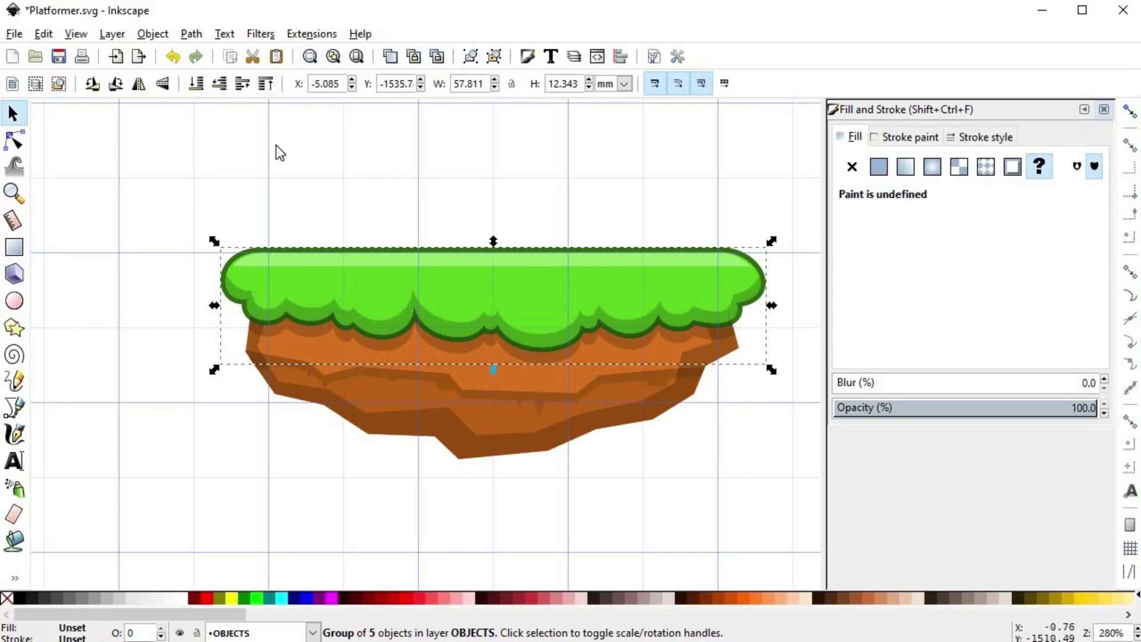
{"action": "key", "text": "Escape"}
- Lower the rim shading's fill alpha to 40 and deselect it
{"action": "left_click", "coordinate": [734, 356]}
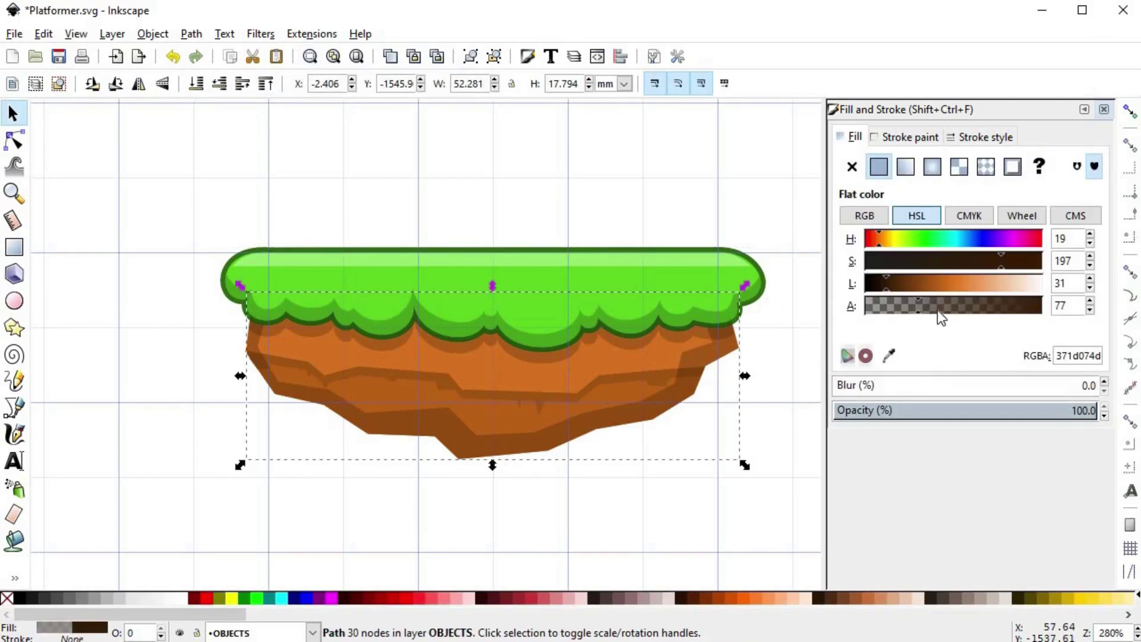
{"action": "left_click_drag", "start_coordinate": [914, 315], "coordinate": [893, 323]}
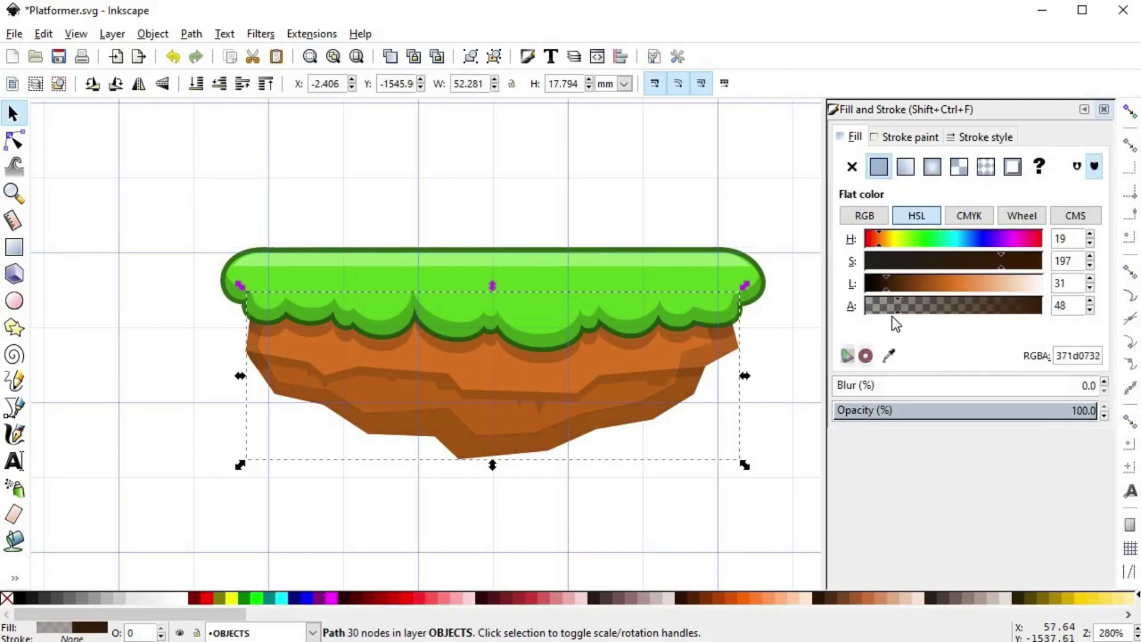
{"action": "left_click", "coordinate": [797, 423]}
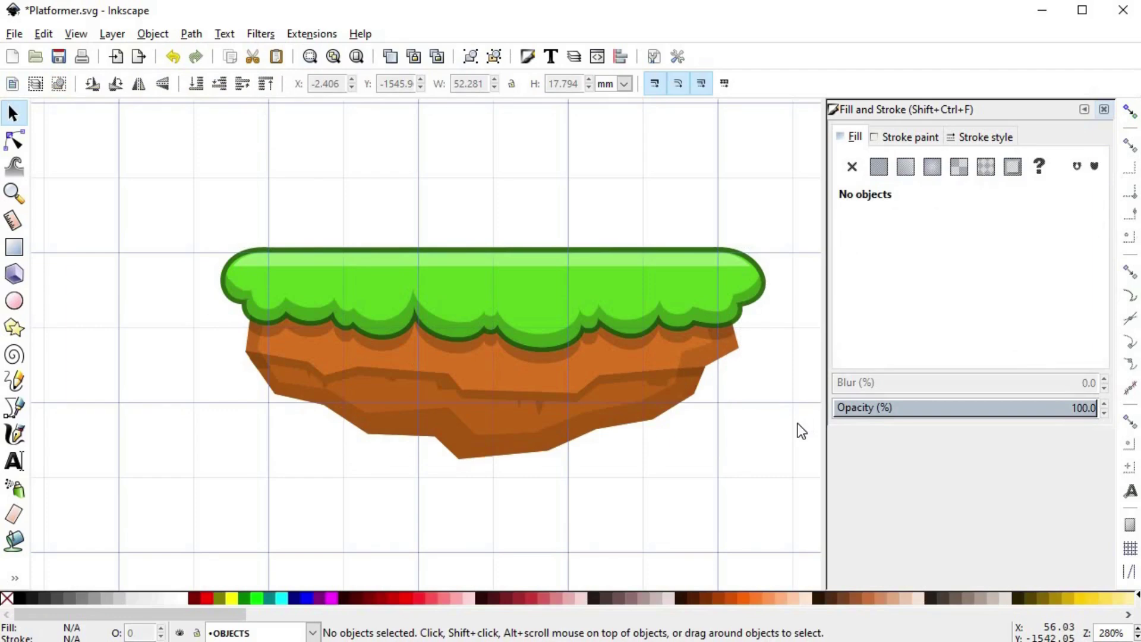
- Draw an open V-shaped notch over the rim shading's inner corner above the dirt's lowest point
{"action": "scroll", "coordinate": [636, 416], "scroll_direction": "up", "scroll_amount": 3}
{"action": "key", "text": "b"}
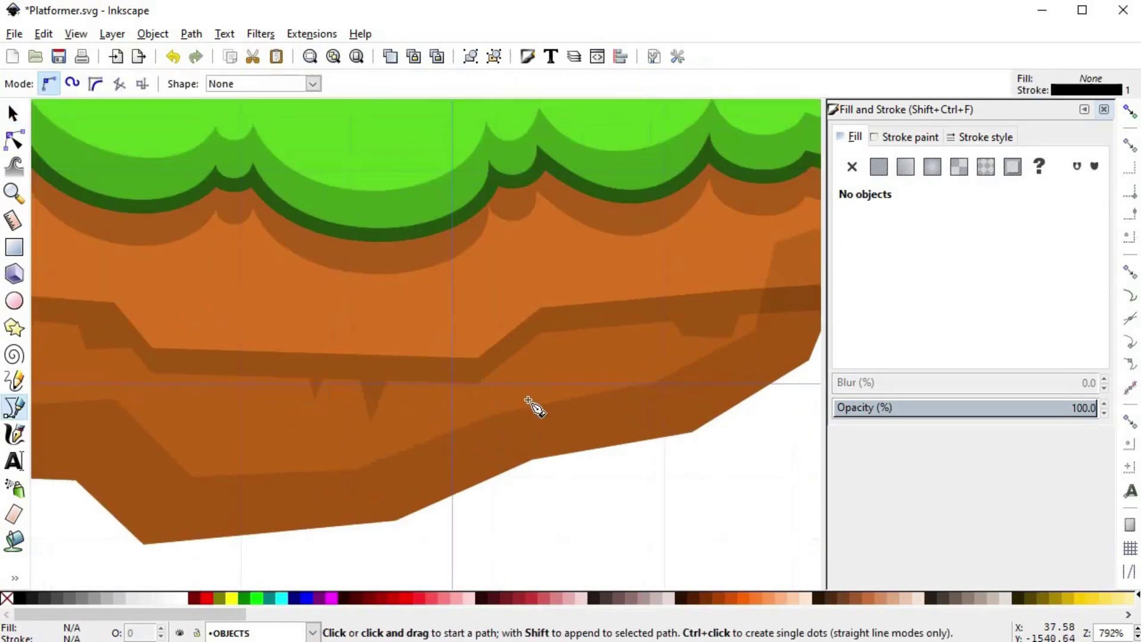
{"action": "scroll", "coordinate": [318, 476], "scroll_direction": "left", "scroll_amount": 3}
{"action": "left_click", "coordinate": [313, 428]}
{"action": "left_click", "coordinate": [325, 480]}
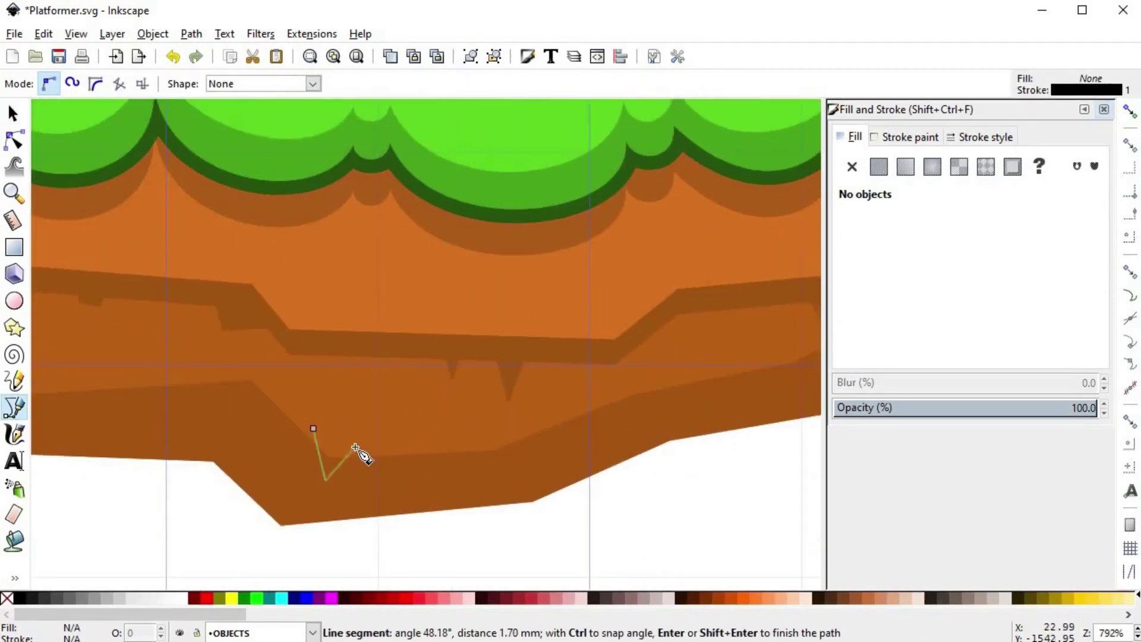
{"action": "double_click", "coordinate": [356, 447]}
- Draw an open four-node notch hanging from the rim shading's inner edge, left of the V-shaped notch
{"action": "scroll", "coordinate": [395, 365], "scroll_direction": "left", "scroll_amount": 5}
{"action": "scroll", "coordinate": [394, 364], "scroll_direction": "down", "scroll_amount": 1}
{"action": "left_click", "coordinate": [315, 334]}
{"action": "left_click", "coordinate": [341, 357]}
{"action": "left_click", "coordinate": [376, 358]}
{"action": "double_click", "coordinate": [391, 333]}
- Draw an open three-node notch on the rim shading's inner edge near the dirt's left end
{"action": "scroll", "coordinate": [416, 333], "scroll_direction": "left", "scroll_amount": 4}
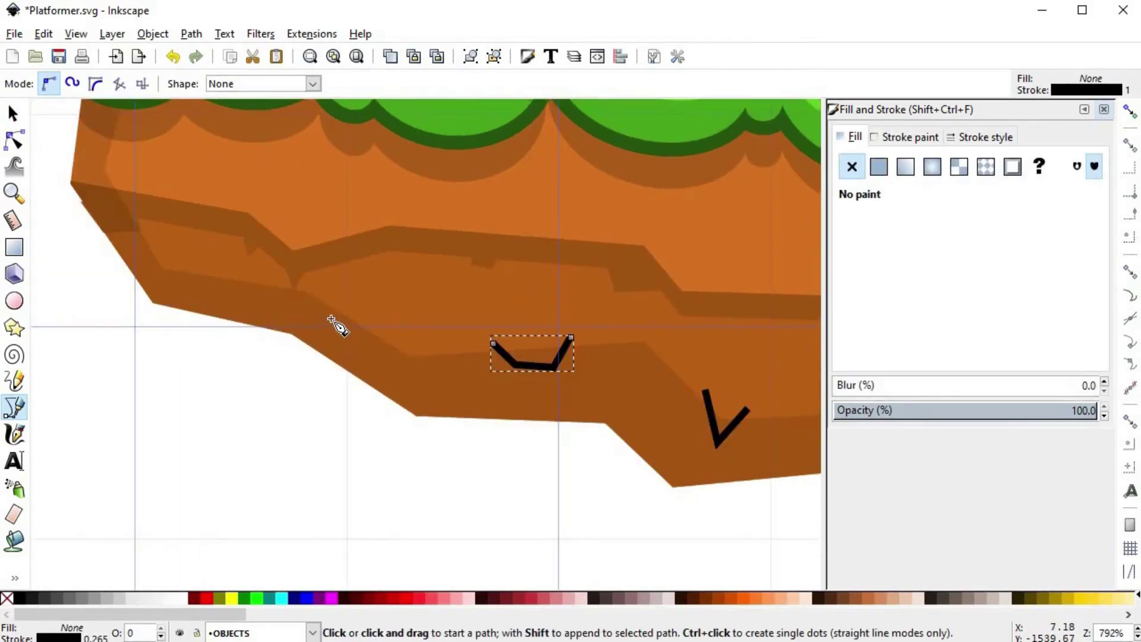
{"action": "left_click", "coordinate": [136, 245]}
{"action": "left_click", "coordinate": [195, 249]}
{"action": "double_click", "coordinate": [210, 288]}
- Draw two narrow upward-pointing spikes side by side on the rim shading's inner edge toward the right, the second one smaller
{"action": "scroll", "coordinate": [367, 320], "scroll_direction": "down", "scroll_amount": 2}
{"action": "key", "text": "space"}
{"action": "scroll", "coordinate": [477, 320], "scroll_direction": "up", "scroll_amount": 1}
{"action": "scroll", "coordinate": [479, 320], "scroll_direction": "up", "scroll_amount": 1}
{"action": "left_click", "coordinate": [451, 326]}
{"action": "left_click", "coordinate": [458, 275]}
{"action": "double_click", "coordinate": [477, 324]}
{"action": "left_click", "coordinate": [500, 313]}
{"action": "left_click", "coordinate": [493, 275]}
{"action": "double_click", "coordinate": [507, 318]}
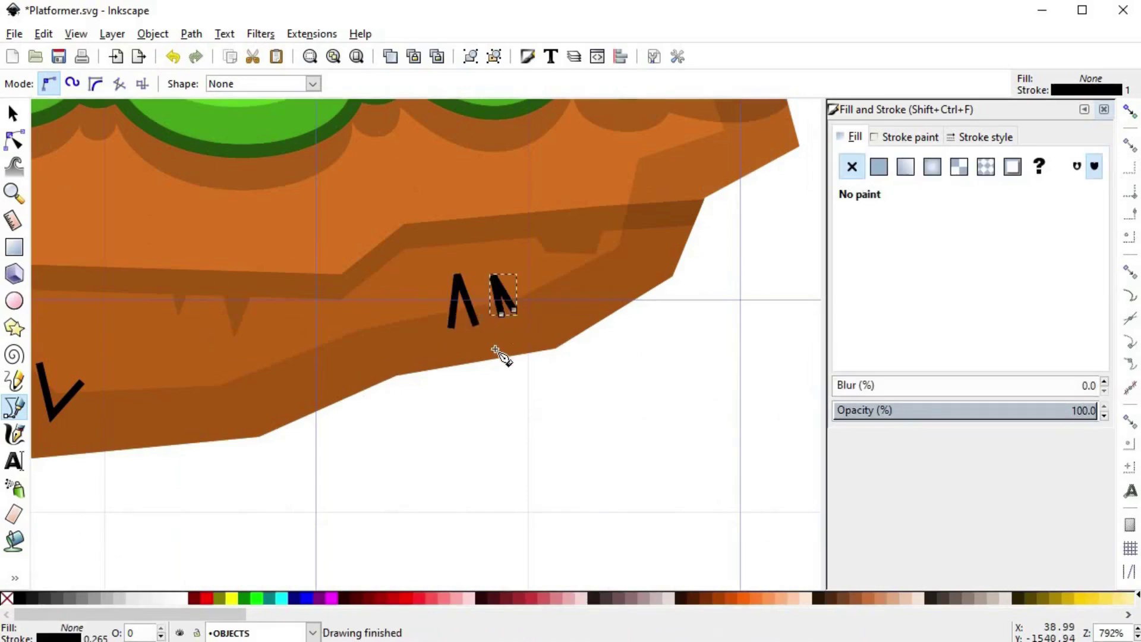
- Reshape the rim shading's inner edge at the dirt's right end by moving its nodes outward
{"action": "scroll", "coordinate": [502, 351], "scroll_direction": "down", "scroll_amount": 1}
{"action": "key", "text": "n"}
{"action": "left_click_drag", "start_coordinate": [597, 216], "coordinate": [624, 224]}
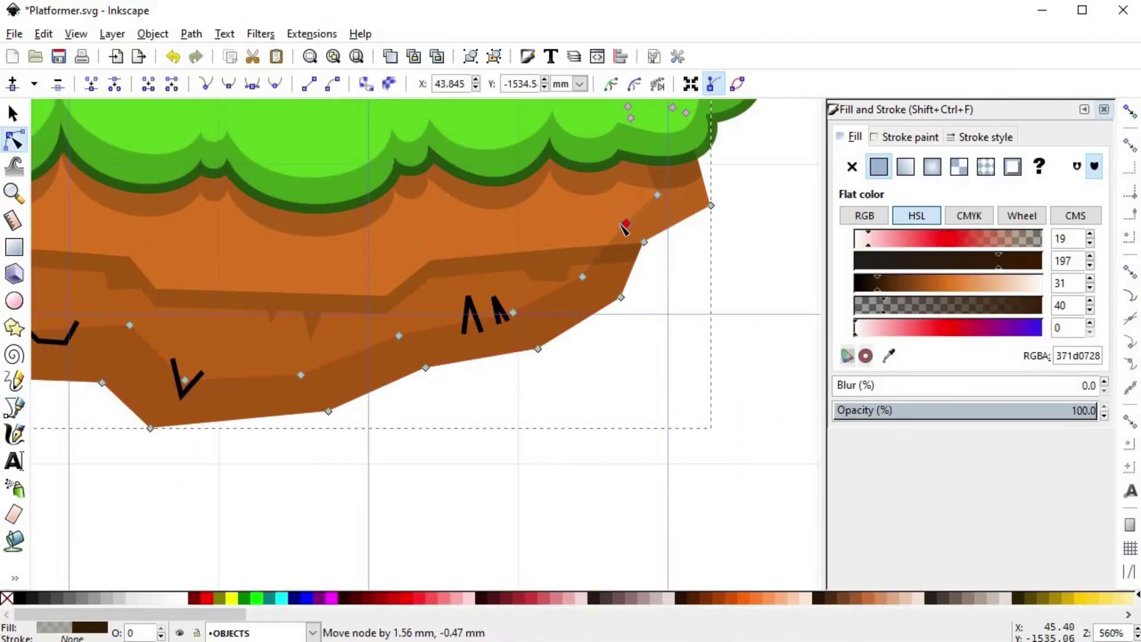
{"action": "left_click_drag", "start_coordinate": [569, 345], "coordinate": [603, 281]}
{"action": "key", "text": "s"}
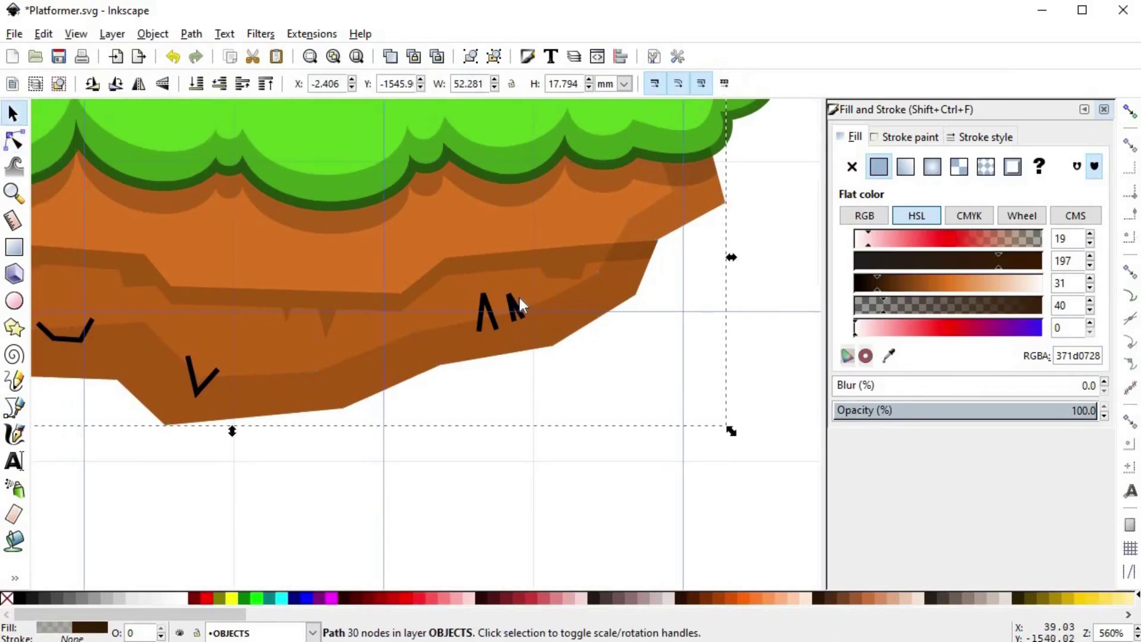
- Unite the two upward-pointing spikes with the rim shading
{"action": "left_click", "coordinate": [518, 297]}
{"action": "left_click", "coordinate": [487, 301], "text": "shift"}
{"action": "left_click_drag", "start_coordinate": [390, 362], "coordinate": [448, 358]}
{"action": "left_click", "coordinate": [450, 359], "text": "shift"}
{"action": "key", "text": "ctrl+plus"}
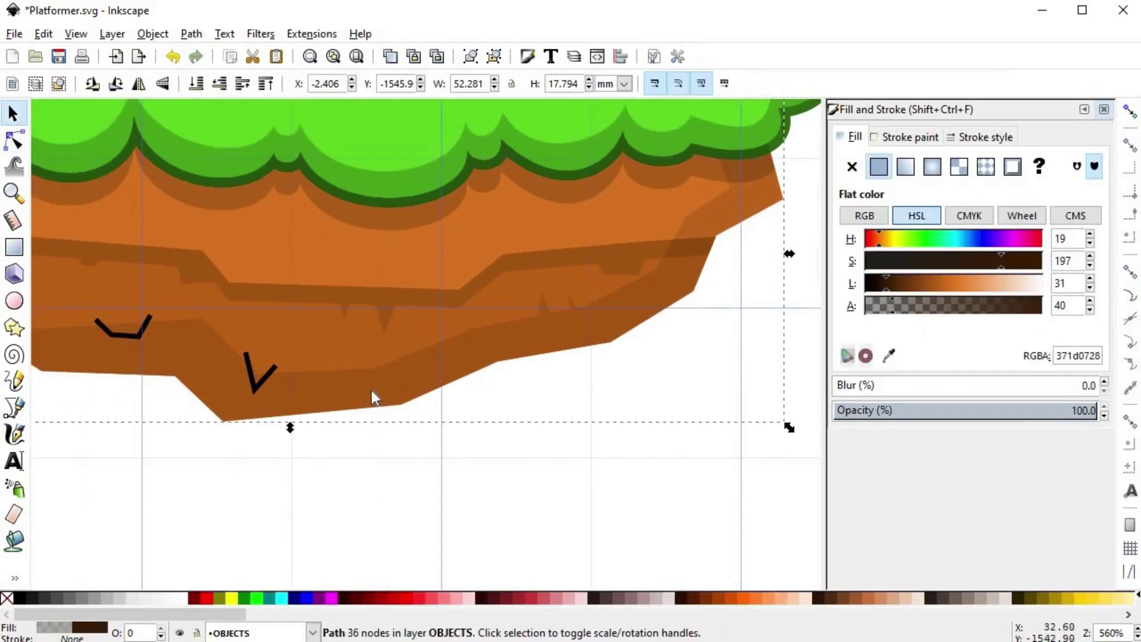
- Unite the V-shaped notch and the four-node notch with the rim shading
{"action": "left_click_drag", "start_coordinate": [372, 391], "coordinate": [461, 385]}
{"action": "left_click", "coordinate": [352, 374]}
{"action": "left_click", "coordinate": [395, 382], "text": "shift"}
{"action": "key", "text": "ctrl+plus"}
{"action": "left_click", "coordinate": [228, 328]}
{"action": "left_click", "coordinate": [289, 370], "text": "shift"}
{"action": "key", "text": "ctrl+plus"}
{"action": "left_click_drag", "start_coordinate": [291, 372], "coordinate": [422, 394]}
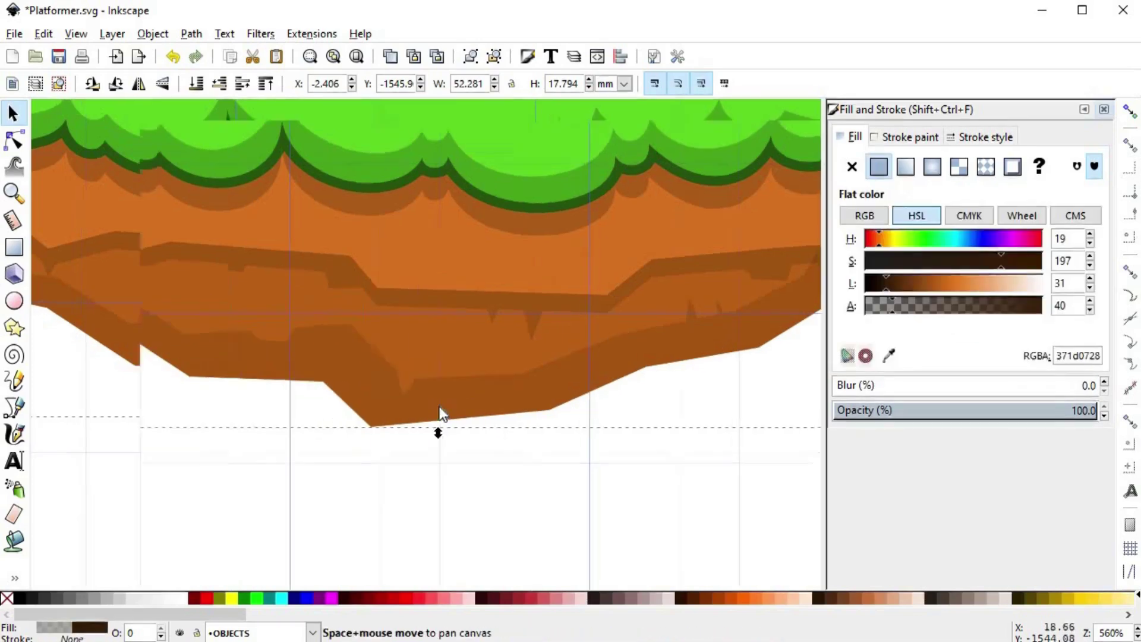
- Unite the small notch shape at the dirt's left end with the rim shading
{"action": "left_click", "coordinate": [115, 277]}
{"action": "left_click", "coordinate": [152, 309], "text": "shift"}
{"action": "key", "text": "ctrl+plus"}
{"action": "left_click", "coordinate": [206, 376]}
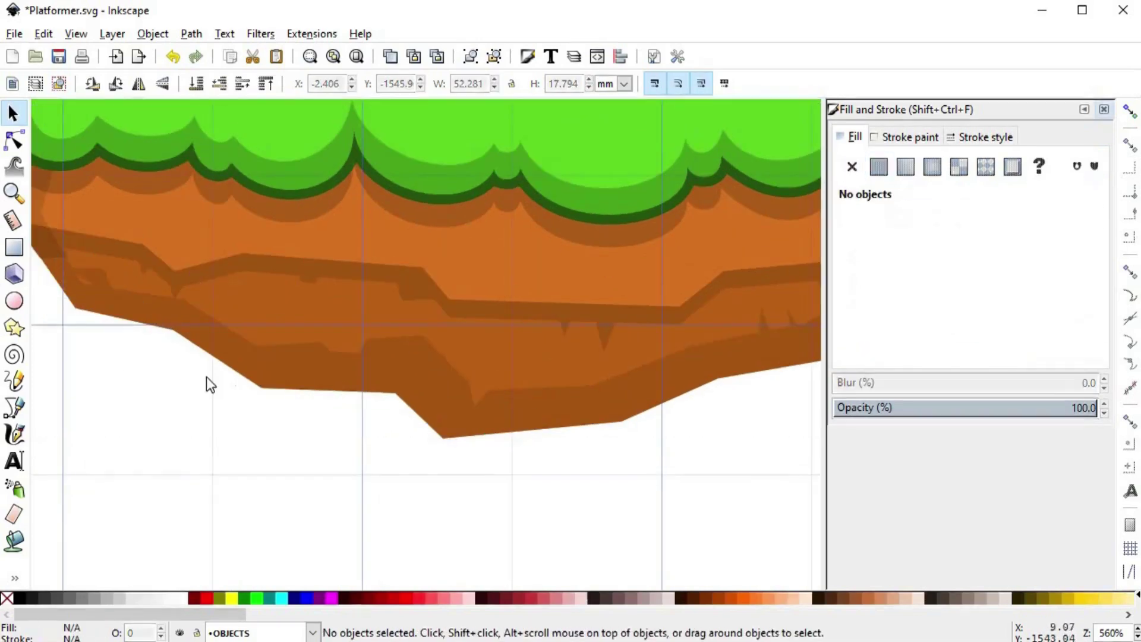
- Draw a closed six-node patch over the small gap in the rim shading at the dirt's left end
{"action": "scroll", "coordinate": [66, 265], "scroll_direction": "up", "scroll_amount": 3}
{"action": "key", "text": "b"}
{"action": "left_click", "coordinate": [76, 280]}
{"action": "left_click", "coordinate": [125, 278]}
{"action": "left_click", "coordinate": [169, 322]}
{"action": "left_click", "coordinate": [160, 340]}
{"action": "left_click", "coordinate": [104, 334]}
{"action": "left_click", "coordinate": [87, 313]}
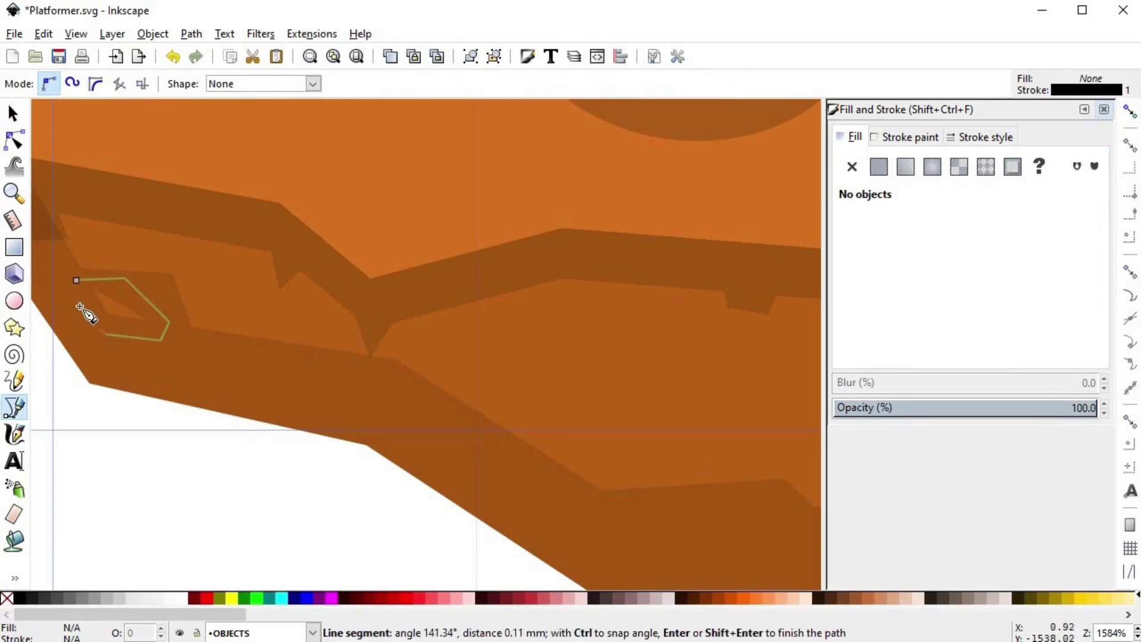
{"action": "left_click", "coordinate": [76, 280]}
- Unite the six-node patch with the rim shading
{"action": "key", "text": "s"}
{"action": "left_click", "coordinate": [216, 351], "text": "shift"}
{"action": "key", "text": "ctrl+plus"}
{"action": "left_click", "coordinate": [234, 466]}
{"action": "scroll", "coordinate": [238, 461], "scroll_direction": "down", "scroll_amount": 3}
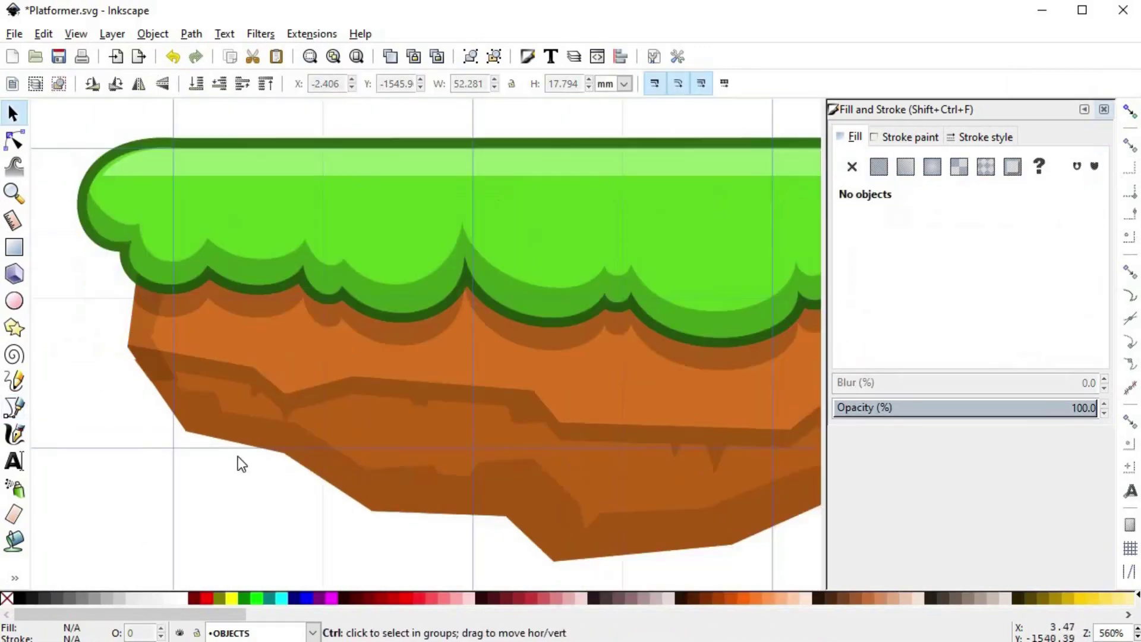
- Inspect the rim shading along the underside of the dirt base and check the whole platform
{"action": "left_click_drag", "start_coordinate": [737, 454], "coordinate": [608, 447]}
{"action": "scroll", "coordinate": [594, 439], "scroll_direction": "down", "scroll_amount": 3}
{"action": "scroll", "coordinate": [619, 408], "scroll_direction": "up", "scroll_amount": 1, "text": "ctrl"}
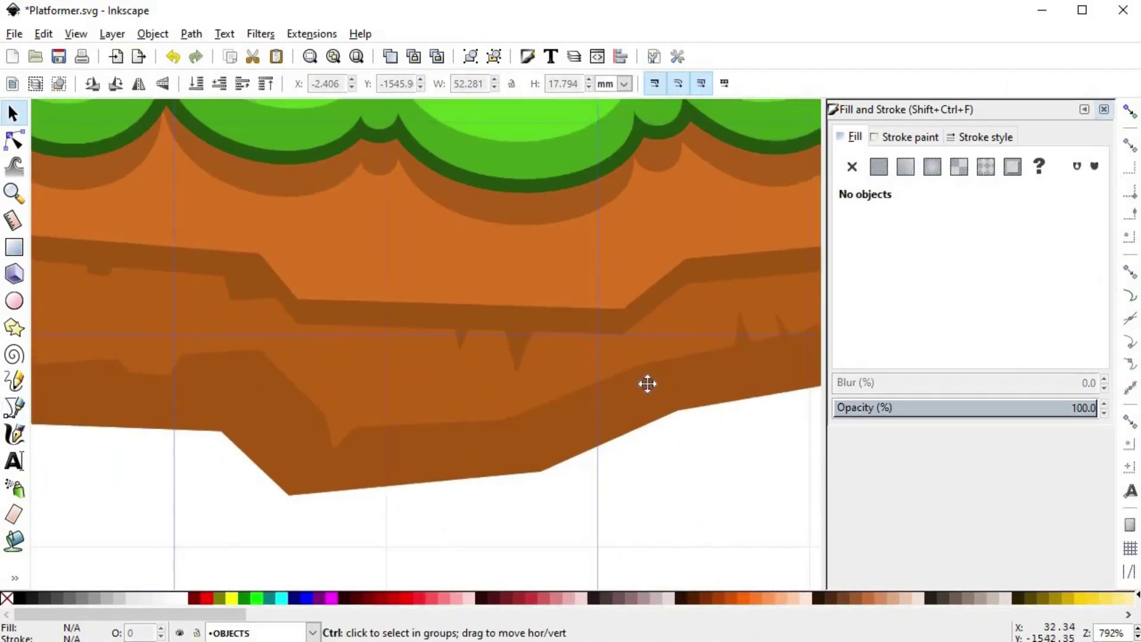
{"action": "left_click_drag", "start_coordinate": [740, 309], "coordinate": [604, 365]}
{"action": "left_click_drag", "start_coordinate": [214, 484], "coordinate": [480, 398]}
{"action": "scroll", "coordinate": [439, 398], "scroll_direction": "up", "scroll_amount": 2}
{"action": "double_click", "coordinate": [414, 394]}
{"action": "key", "text": "s"}
{"action": "left_click", "coordinate": [534, 512]}
{"action": "scroll", "coordinate": [547, 508], "scroll_direction": "down", "scroll_amount": 5, "text": "ctrl"}
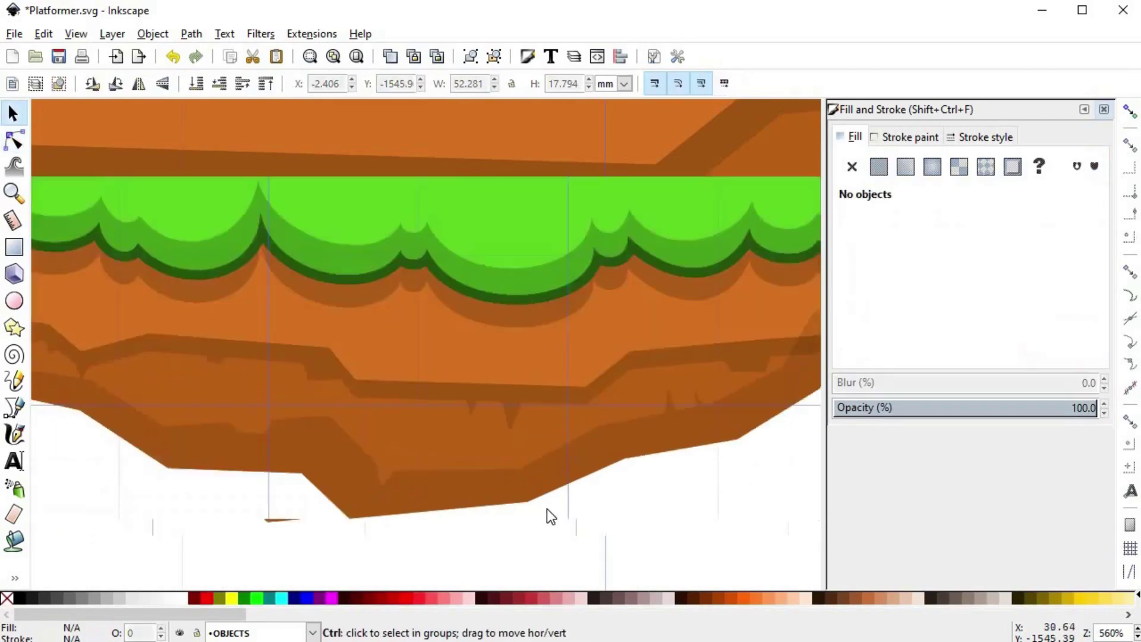
{"action": "left_click_drag", "start_coordinate": [540, 502], "coordinate": [484, 402]}
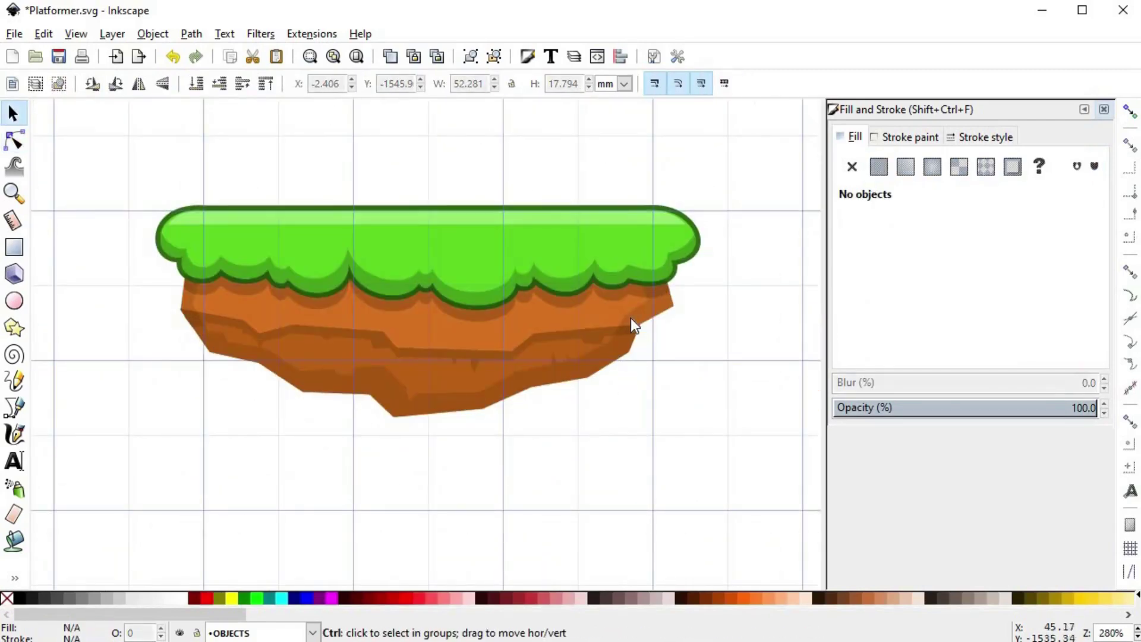
- Draw a closed four-node facet snapped to the dirt's corners at its right end, reaching up under the grass
{"action": "scroll", "coordinate": [634, 322], "scroll_direction": "up", "scroll_amount": 3, "text": "ctrl"}
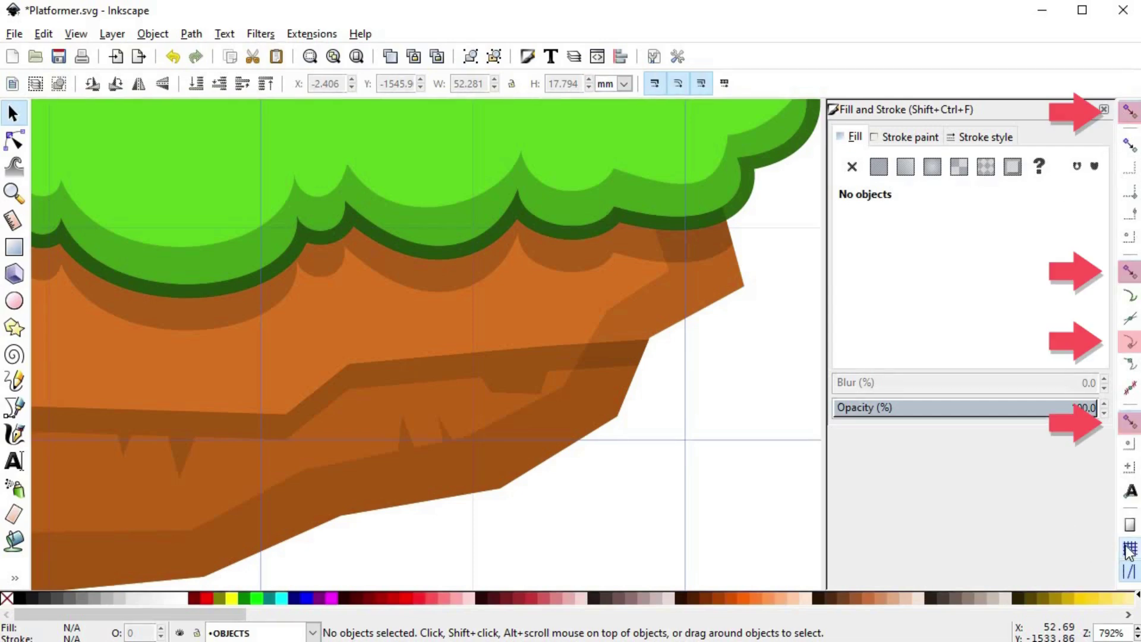
{"action": "key", "text": "b"}
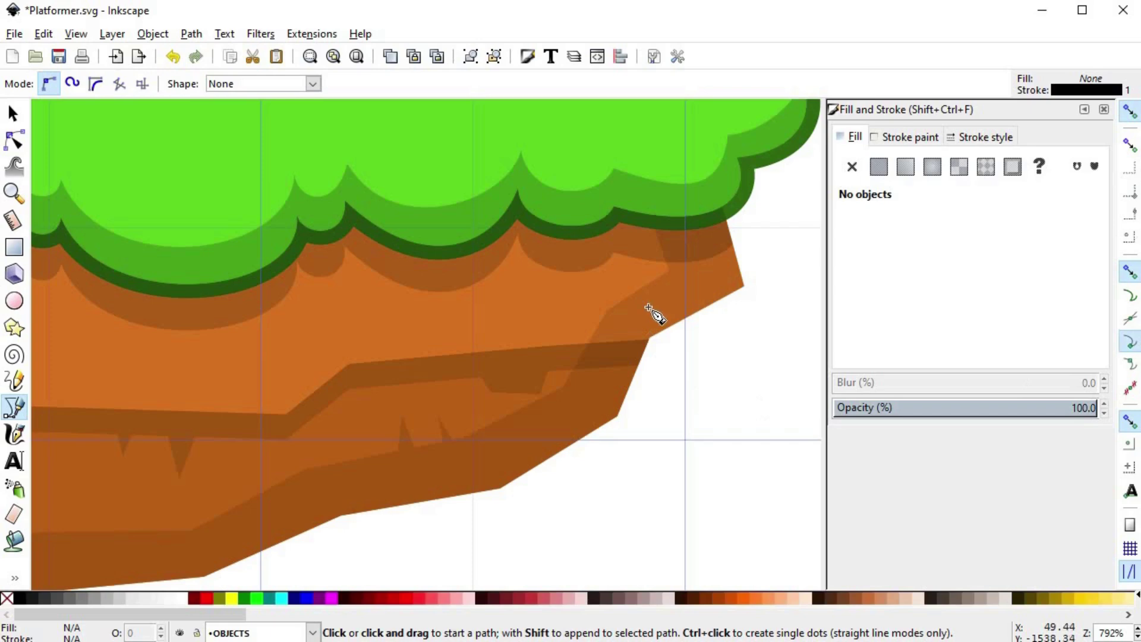
{"action": "left_click", "coordinate": [671, 272]}
{"action": "left_click", "coordinate": [743, 285]}
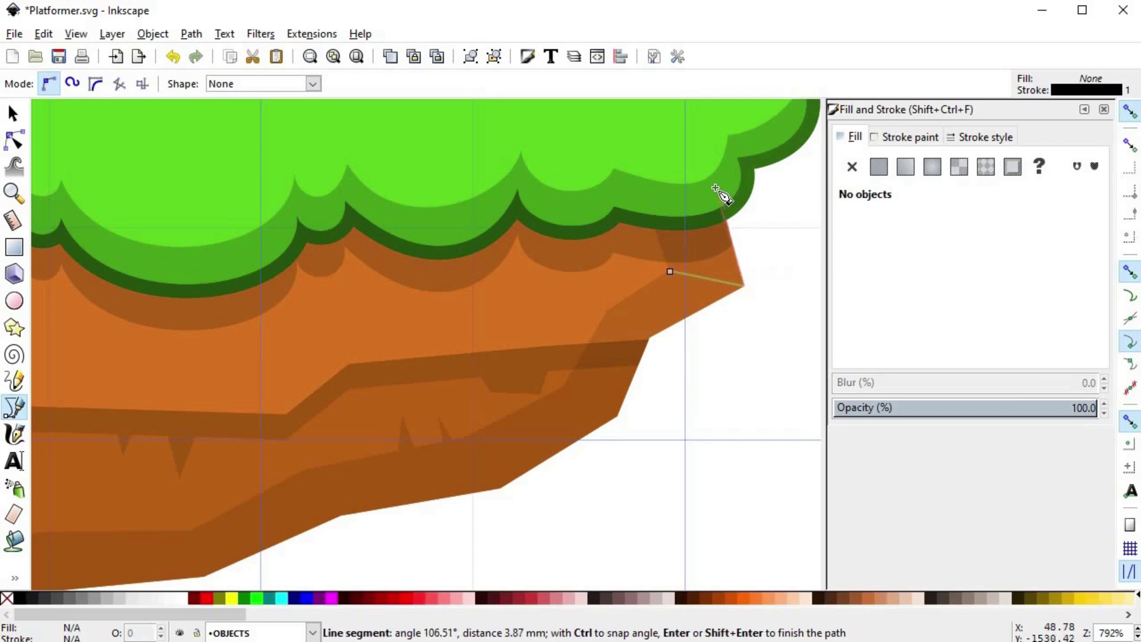
{"action": "left_click", "coordinate": [718, 181]}
{"action": "left_click", "coordinate": [650, 207]}
{"action": "left_click", "coordinate": [670, 271]}
- Draw a closed four-node facet on the rim shading just below the dirt's right-hand indentation, snapped to its corners
{"action": "scroll", "coordinate": [684, 285], "scroll_direction": "down", "scroll_amount": 2}
{"action": "scroll", "coordinate": [683, 285], "scroll_direction": "left", "scroll_amount": 2}
{"action": "left_click", "coordinate": [647, 267]}
{"action": "left_click", "coordinate": [689, 295]}
{"action": "left_click", "coordinate": [656, 373]}
{"action": "left_click", "coordinate": [603, 344]}
{"action": "left_click", "coordinate": [647, 267]}
- Draw a closed facet along the lower-right rim shading, tracing both upward-pointing spikes and joining the previous facet's lower edge
{"action": "scroll", "coordinate": [545, 382], "scroll_direction": "down", "scroll_amount": 2}
{"action": "scroll", "coordinate": [545, 382], "scroll_direction": "left", "scroll_amount": 3}
{"action": "scroll", "coordinate": [438, 372], "scroll_direction": "right", "scroll_amount": 1}
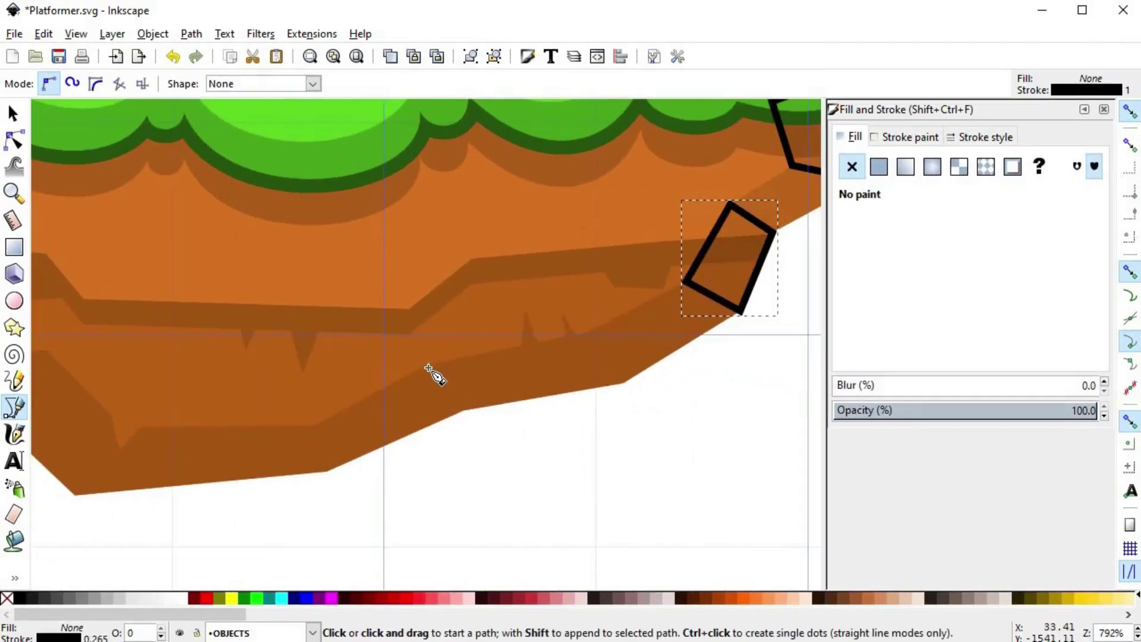
{"action": "left_click", "coordinate": [463, 407]}
{"action": "left_click", "coordinate": [623, 384]}
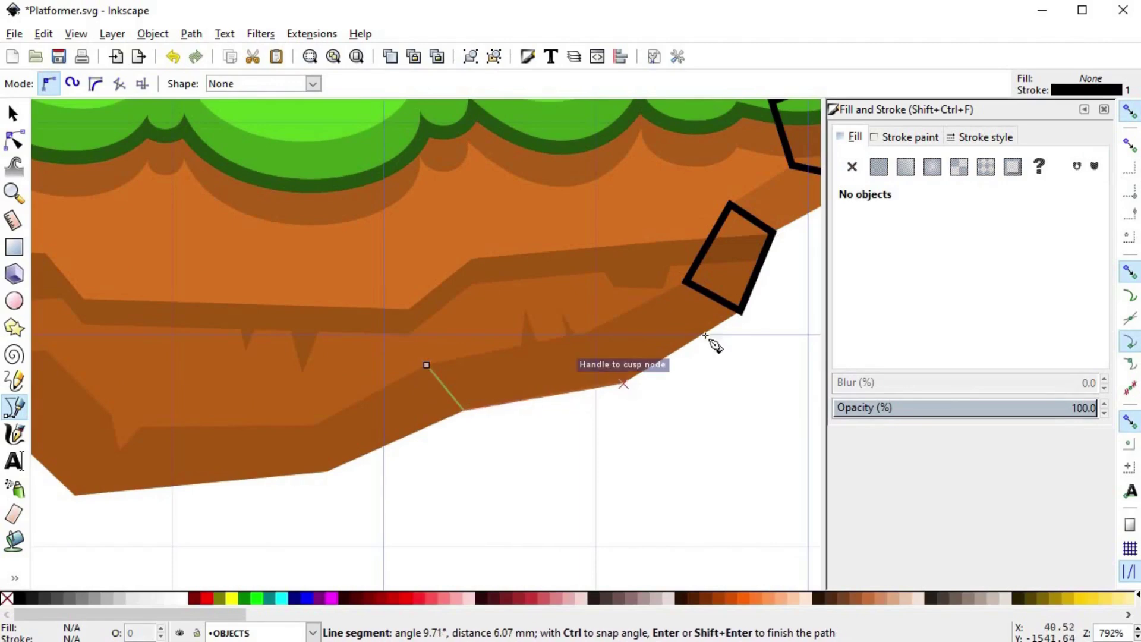
{"action": "left_click", "coordinate": [741, 310]}
{"action": "left_click", "coordinate": [683, 282]}
{"action": "left_click", "coordinate": [588, 331]}
{"action": "left_click", "coordinate": [562, 311]}
{"action": "left_click", "coordinate": [566, 336]}
{"action": "left_click", "coordinate": [537, 341]}
{"action": "left_click", "coordinate": [525, 311]}
{"action": "left_click", "coordinate": [522, 346]}
{"action": "left_click", "coordinate": [426, 365]}
- Draw a closed four-node facet on the rim shading adjoining the lower end of the spiked facet
{"action": "left_click", "coordinate": [316, 426]}
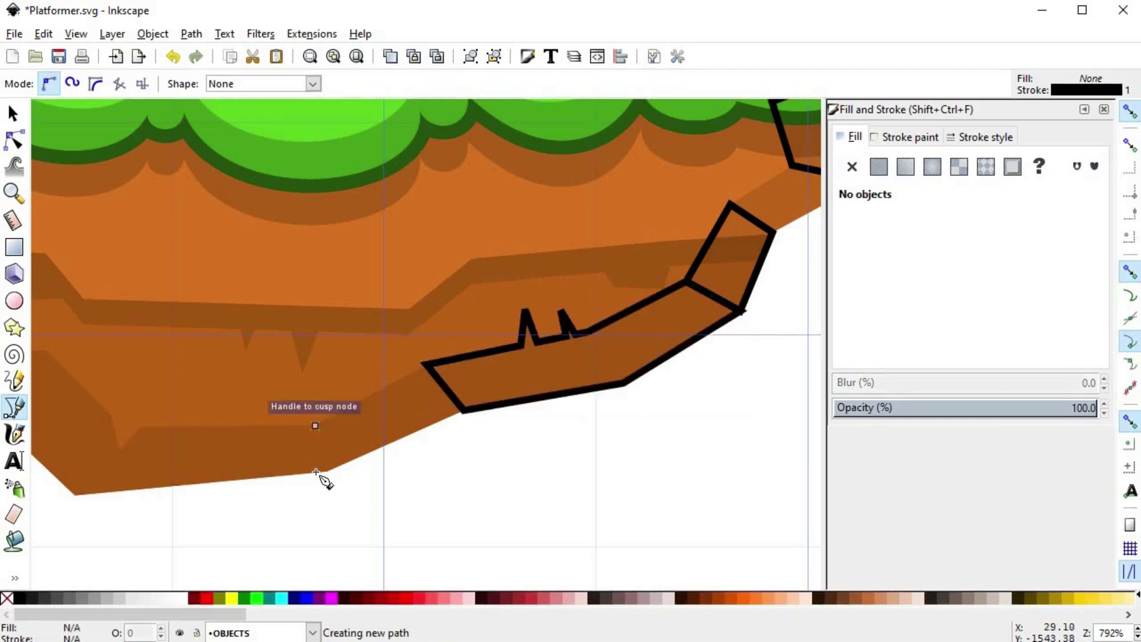
{"action": "left_click", "coordinate": [327, 472]}
{"action": "left_click", "coordinate": [464, 410]}
{"action": "left_click", "coordinate": [426, 365]}
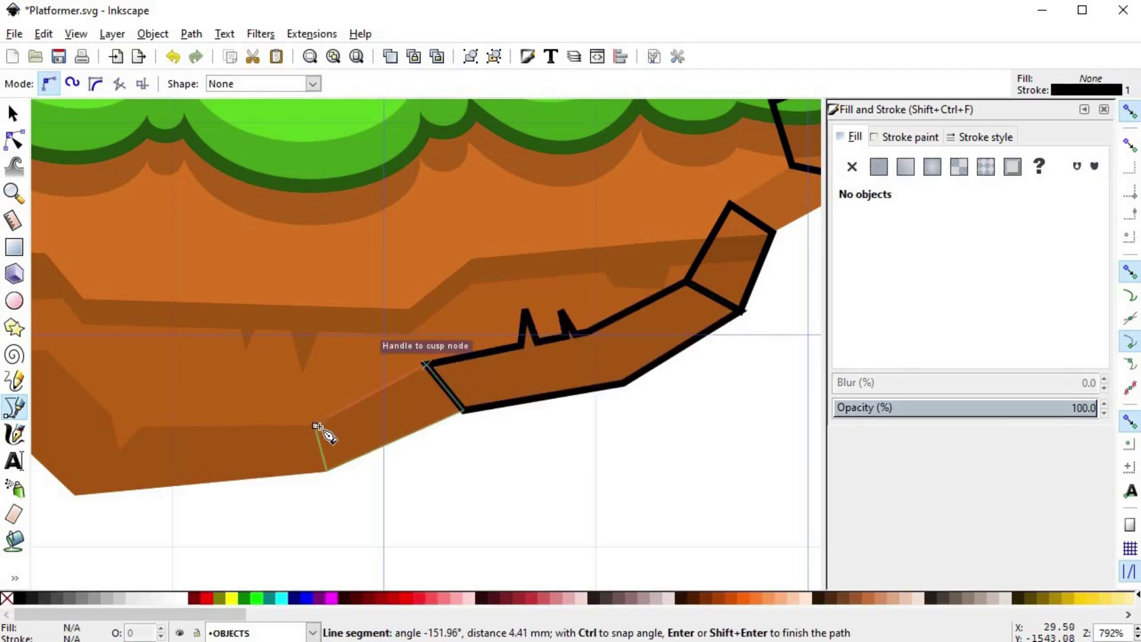
{"action": "left_click", "coordinate": [315, 426]}
- Draw a closed four-node facet along the rim shading from the dirt's lowest point to the previous facet
{"action": "left_click_drag", "start_coordinate": [119, 453], "coordinate": [434, 435]}
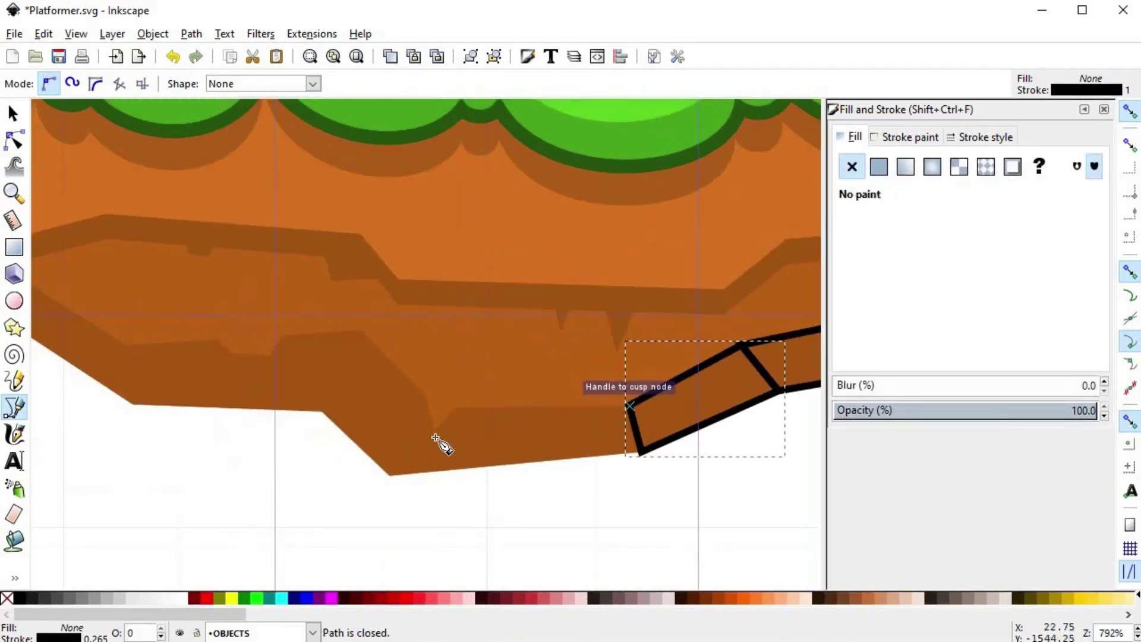
{"action": "left_click", "coordinate": [391, 474]}
{"action": "scroll", "coordinate": [438, 435], "scroll_direction": "down", "scroll_amount": 1}
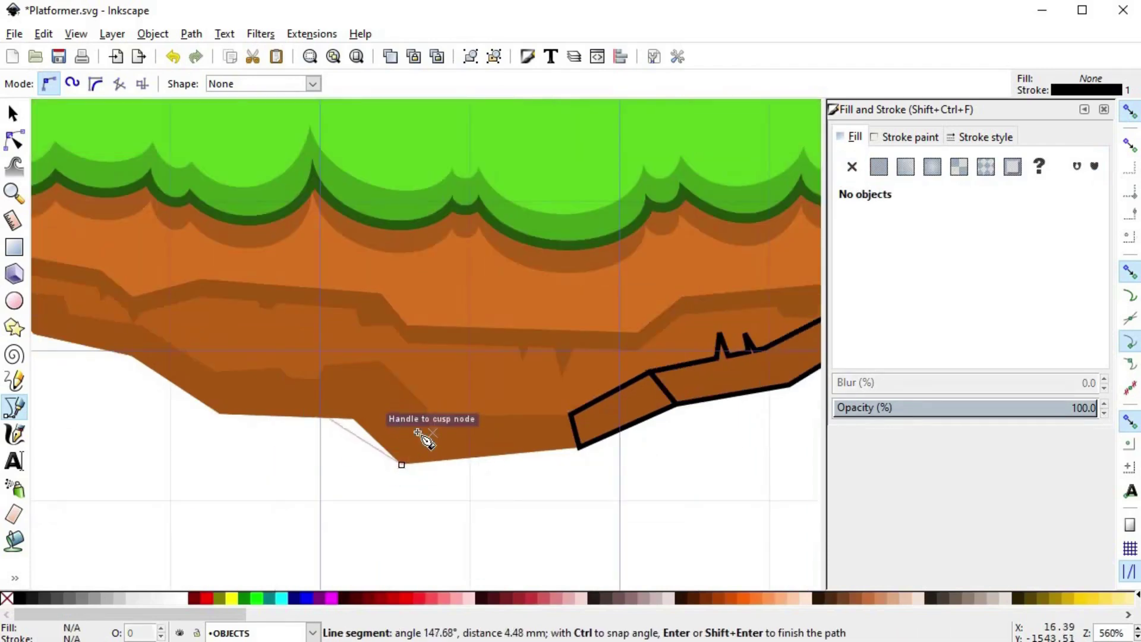
{"action": "left_click", "coordinate": [450, 417]}
{"action": "left_click", "coordinate": [571, 416]}
{"action": "left_click", "coordinate": [402, 464]}
- Draw a closed six-node stepped facet on the rim shading near the dirt's left end
{"action": "key", "text": "s"}
{"action": "left_click", "coordinate": [399, 402]}
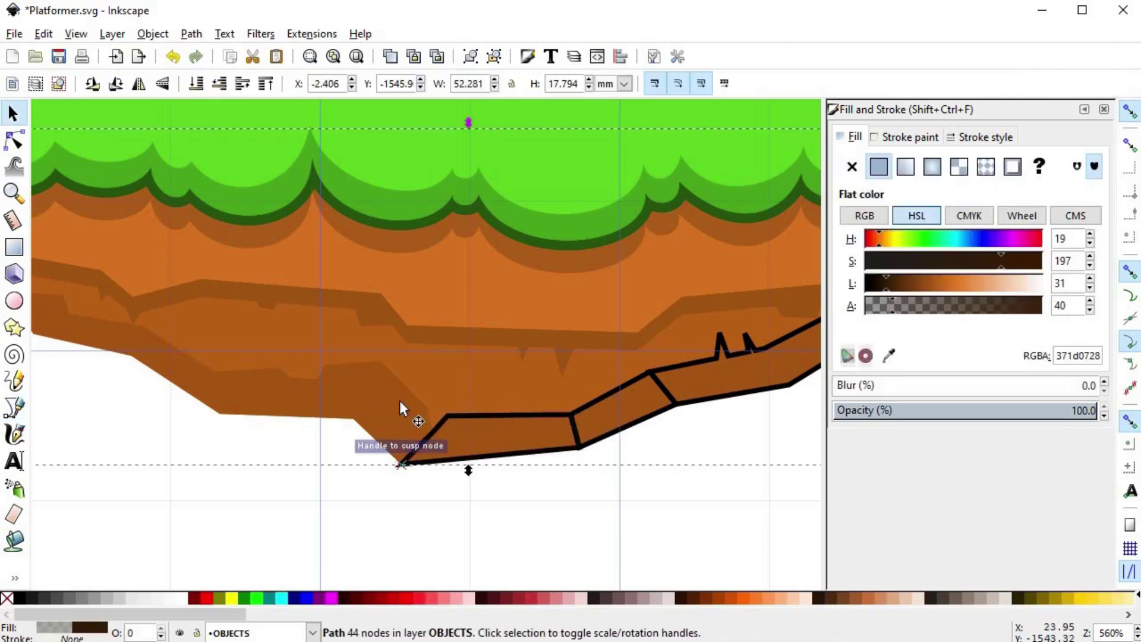
{"action": "scroll", "coordinate": [437, 399], "scroll_direction": "left", "scroll_amount": 5}
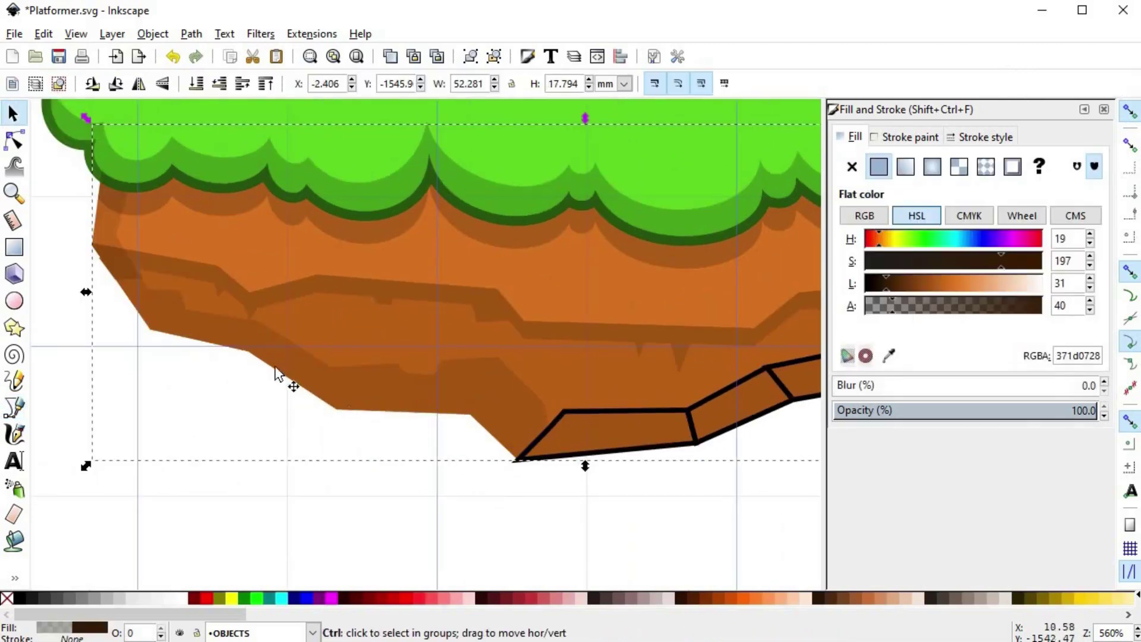
{"action": "key", "text": "b"}
{"action": "left_click", "coordinate": [149, 330]}
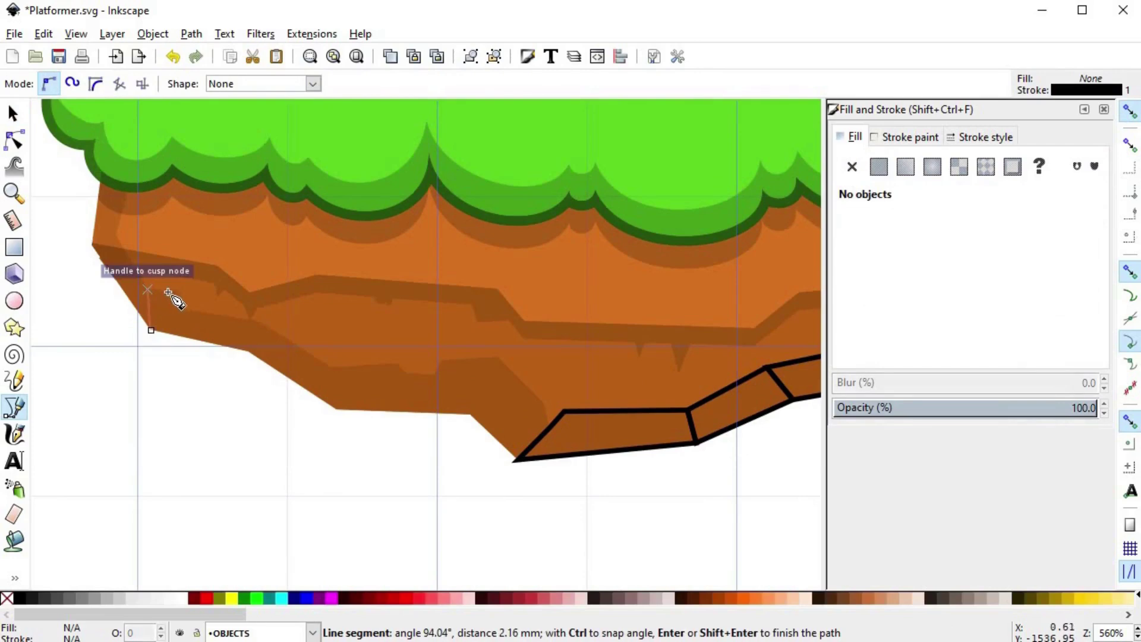
{"action": "left_click", "coordinate": [257, 321]}
{"action": "left_click", "coordinate": [249, 350]}
{"action": "left_click", "coordinate": [152, 331]}
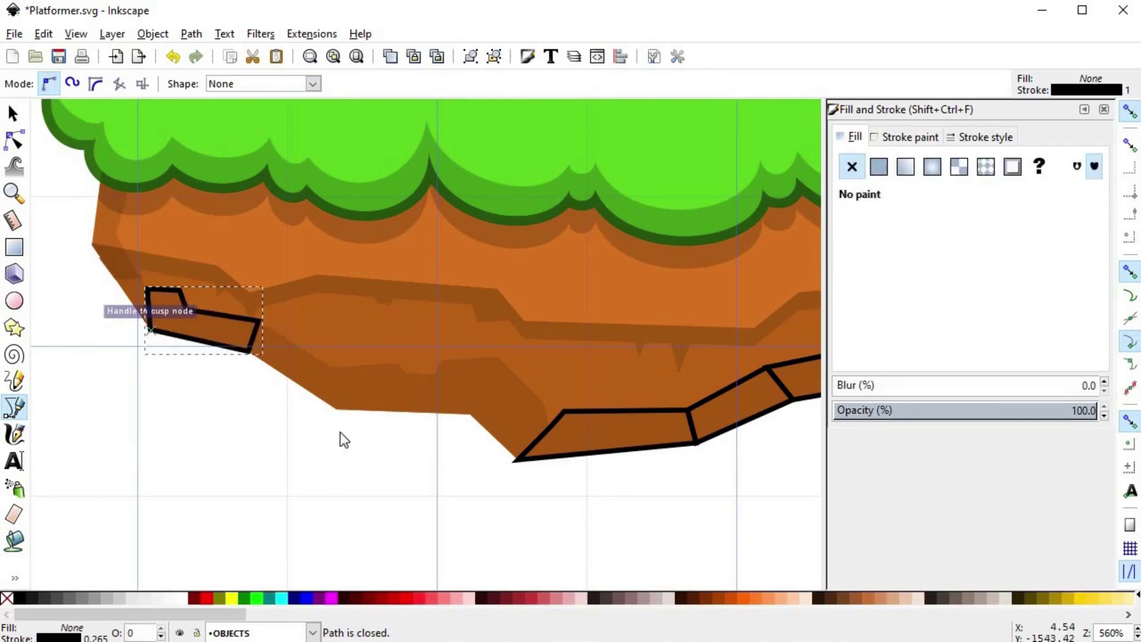
- Copy the rim shading's style onto the stepped left facet and adjust its fill alpha to darken it
{"action": "key", "text": "s"}
{"action": "left_click", "coordinate": [195, 308]}
{"action": "key", "text": "ctrl+c"}
{"action": "left_click", "coordinate": [254, 339]}
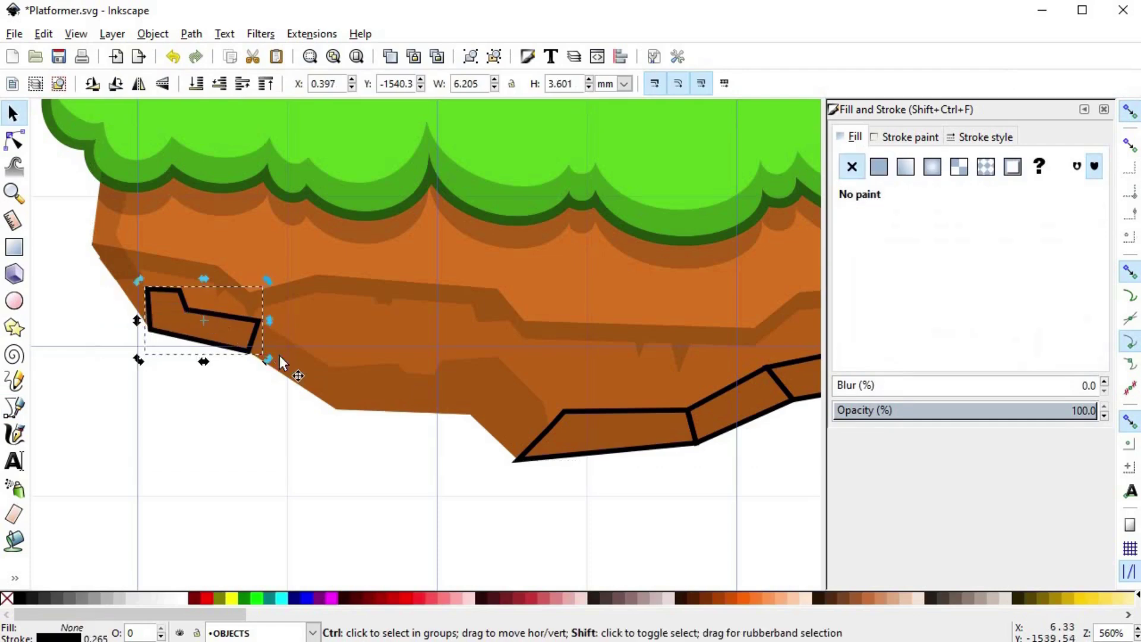
{"action": "key", "text": "ctrl+shift+v"}
{"action": "left_click", "coordinate": [907, 309]}
- Paste the copied rim shading style onto the four-node facet under the grass at the dirt's right end
{"action": "left_click", "coordinate": [625, 410]}
{"action": "left_click_drag", "start_coordinate": [729, 441], "coordinate": [620, 428]}
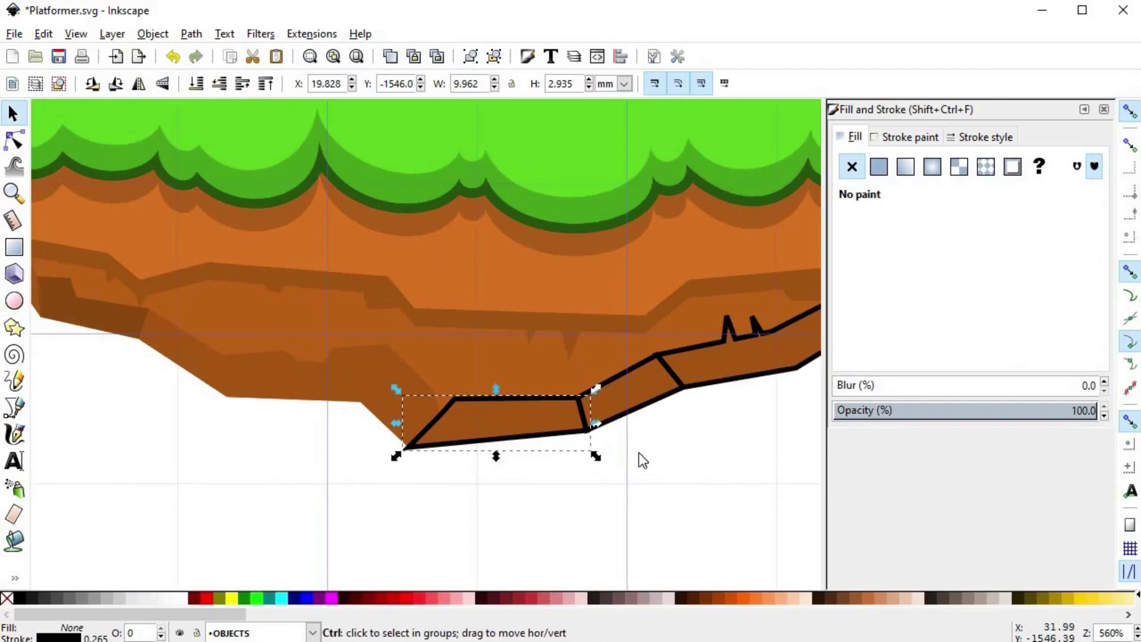
{"action": "scroll", "coordinate": [575, 378], "scroll_direction": "down", "scroll_amount": 1, "text": "ctrl"}
{"action": "left_click", "coordinate": [661, 285]}
{"action": "key", "text": "ctrl+shift+v"}
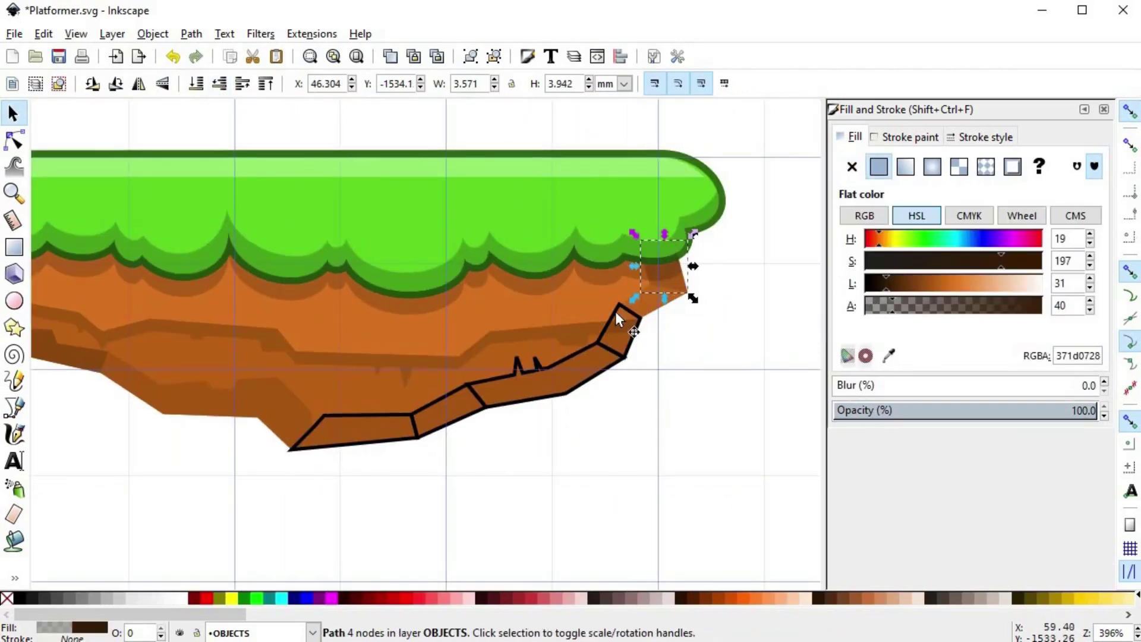
- Paste the rim shading style onto the four remaining outlined facets together and adjust their fill alpha
{"action": "left_click", "coordinate": [569, 356], "text": "shift"}
{"action": "left_click", "coordinate": [445, 410], "text": "shift"}
{"action": "left_click", "coordinate": [386, 413], "text": "shift"}
{"action": "key", "text": "ctrl+shift+v"}
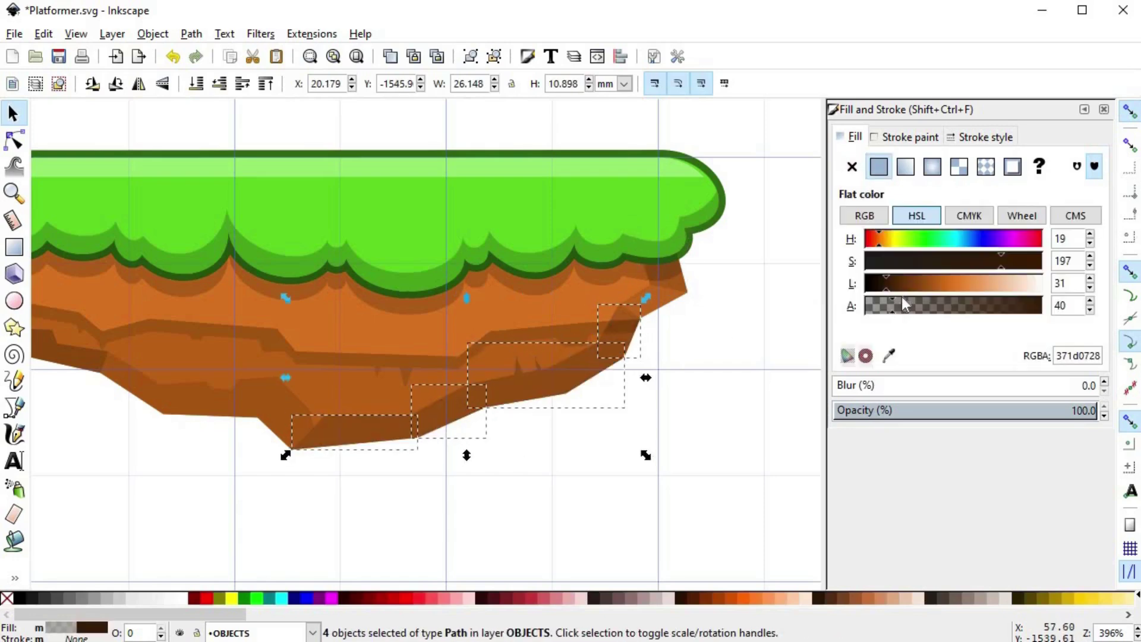
{"action": "left_click", "coordinate": [903, 309]}
{"action": "left_click", "coordinate": [576, 394]}
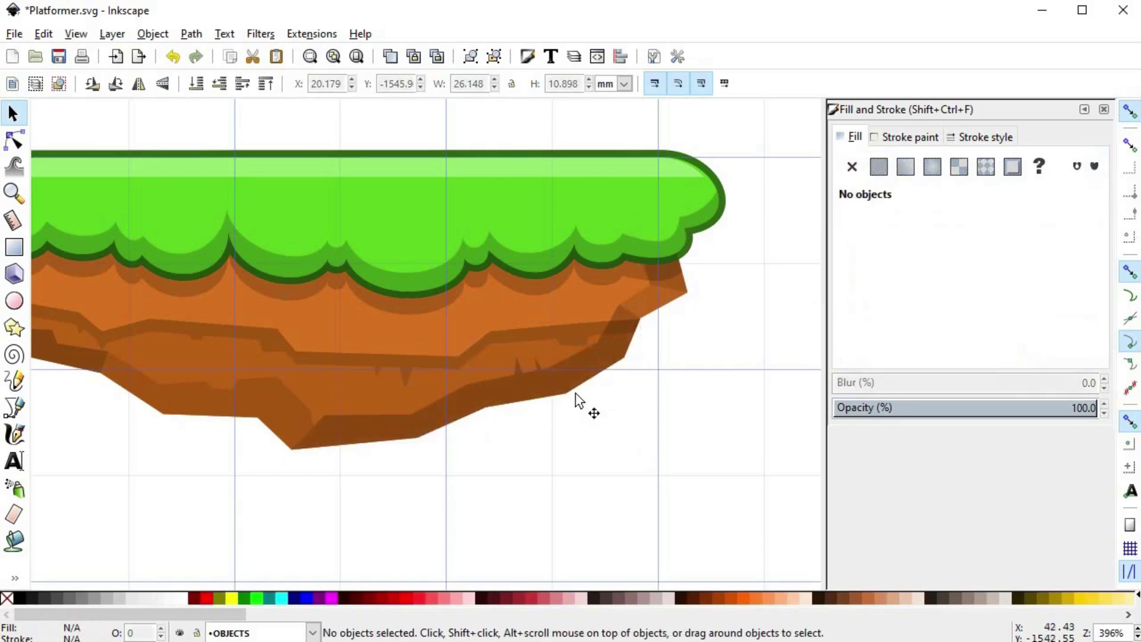
- Try darkening the right corner facet and the spiked facet together by raising their fill alpha to 84
{"action": "left_click", "coordinate": [635, 337]}
{"action": "left_click", "coordinate": [572, 362], "text": "shift"}
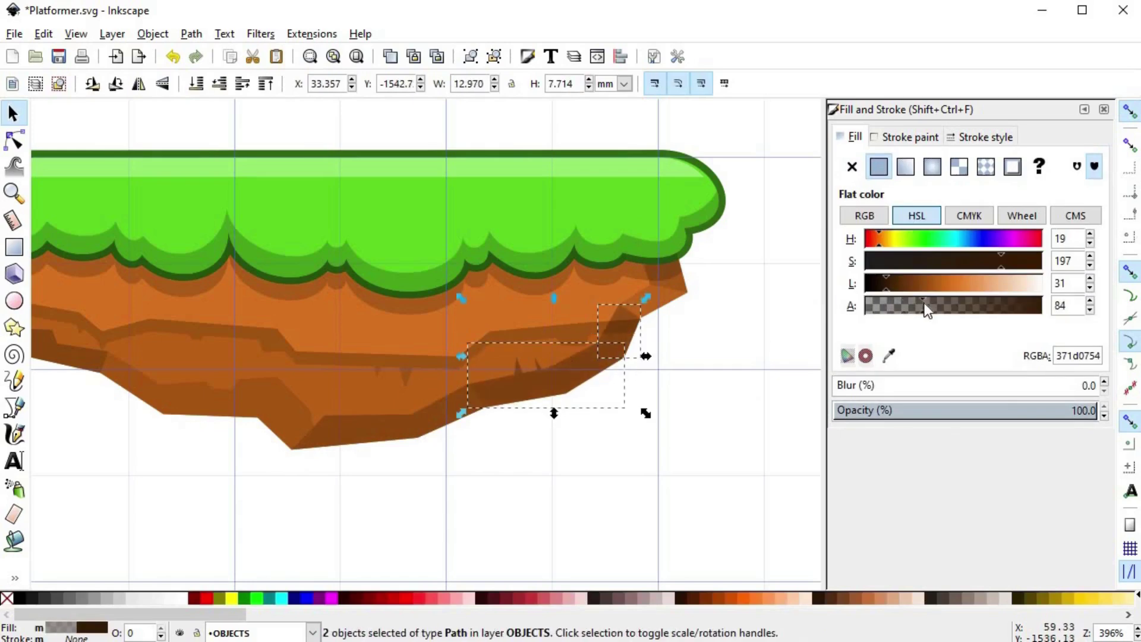
{"action": "left_click", "coordinate": [766, 347]}
- Set the fill alpha of the right corner facet to 93 and of the facet below the spiked one to 100
{"action": "left_click", "coordinate": [633, 342]}
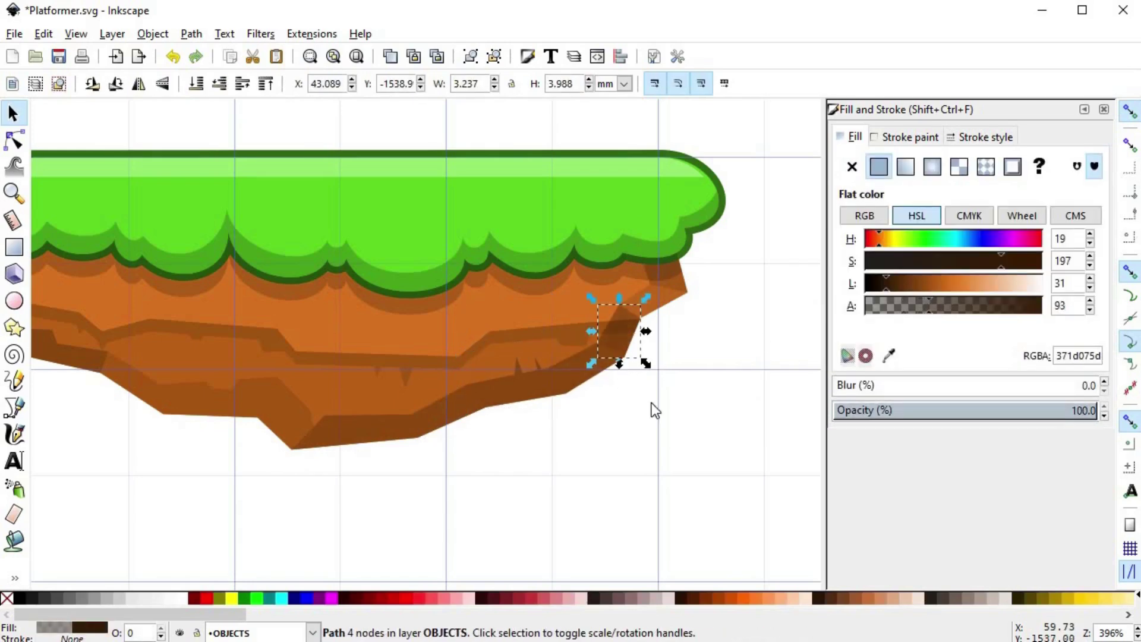
{"action": "left_click", "coordinate": [594, 367]}
{"action": "left_click", "coordinate": [556, 458]}
{"action": "left_click", "coordinate": [448, 410]}
{"action": "left_click", "coordinate": [934, 305]}
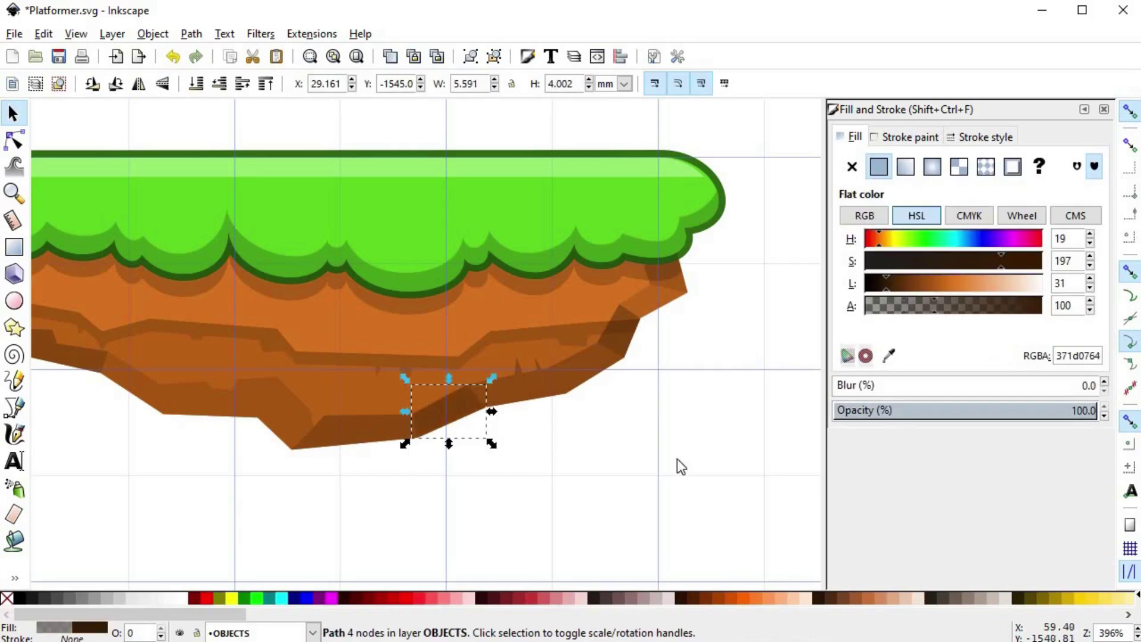
{"action": "left_click", "coordinate": [676, 459]}
- Draw a closed eight-node facet tracing the notched rim on the dirt's lower-left underside and give it the darker facet shading
{"action": "scroll", "coordinate": [566, 436], "scroll_direction": "down", "scroll_amount": 1}
{"action": "scroll", "coordinate": [408, 435], "scroll_direction": "up", "scroll_amount": 2}
{"action": "key", "text": "space"}
{"action": "scroll", "coordinate": [486, 445], "scroll_direction": "down", "scroll_amount": 2}
{"action": "scroll", "coordinate": [593, 466], "scroll_direction": "up", "scroll_amount": 2}
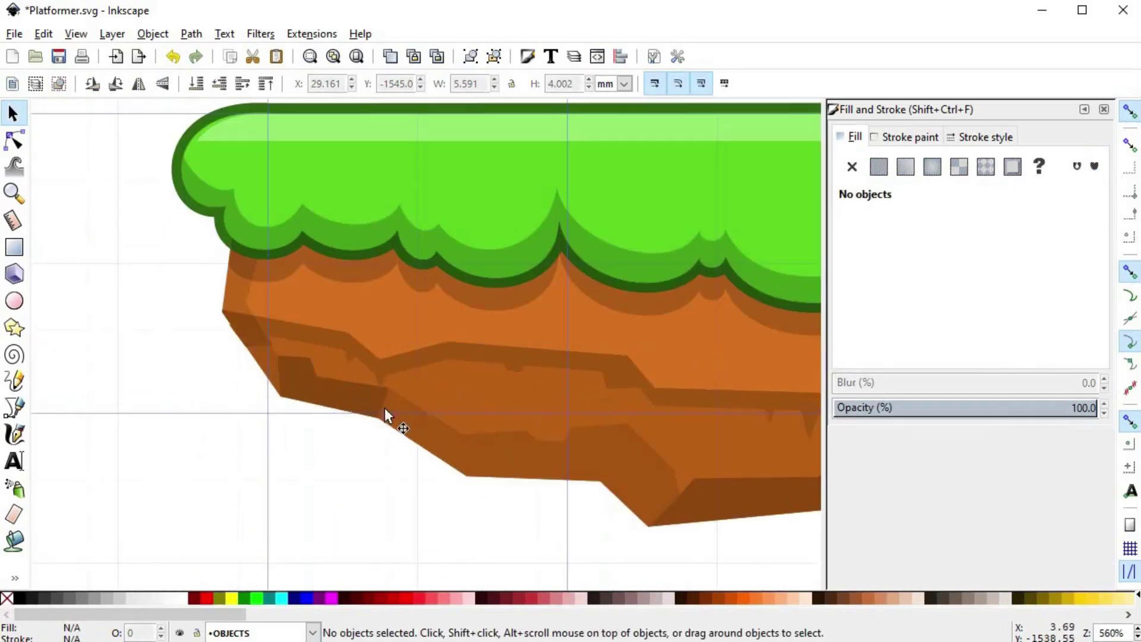
{"action": "key", "text": "b"}
{"action": "left_click", "coordinate": [467, 476]}
{"action": "left_click", "coordinate": [462, 435]}
{"action": "left_click", "coordinate": [527, 429]}
{"action": "left_click", "coordinate": [536, 440]}
{"action": "left_click", "coordinate": [563, 441]}
{"action": "left_click", "coordinate": [572, 426]}
{"action": "left_click", "coordinate": [627, 423]}
{"action": "left_click", "coordinate": [605, 479]}
{"action": "left_click", "coordinate": [466, 476]}
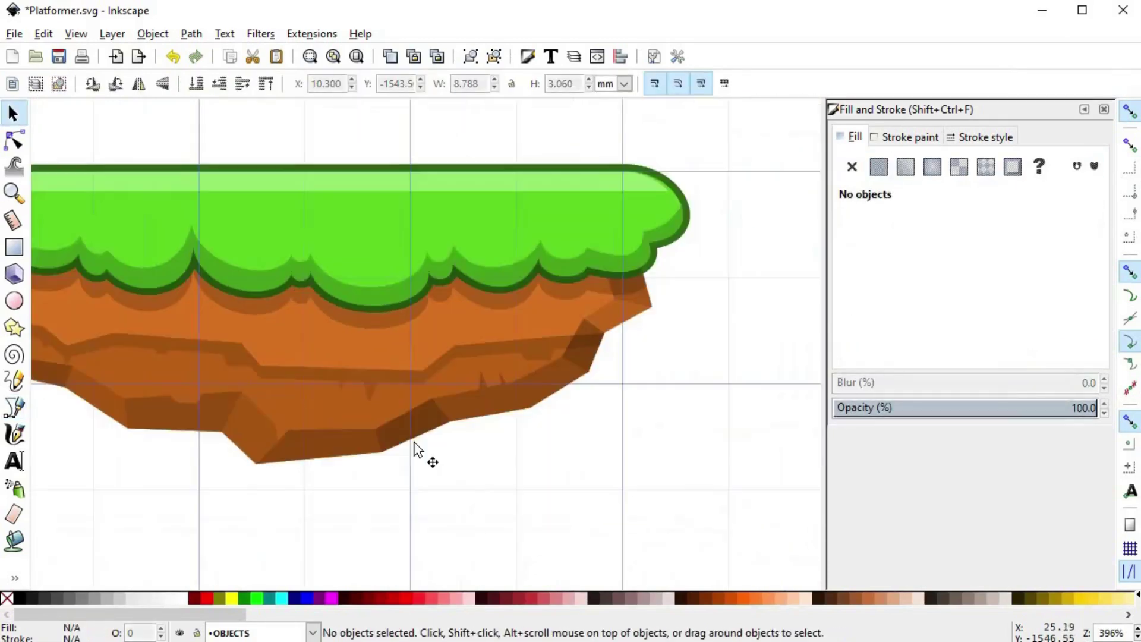
{"action": "scroll", "coordinate": [414, 450], "scroll_direction": "down", "scroll_amount": 2}
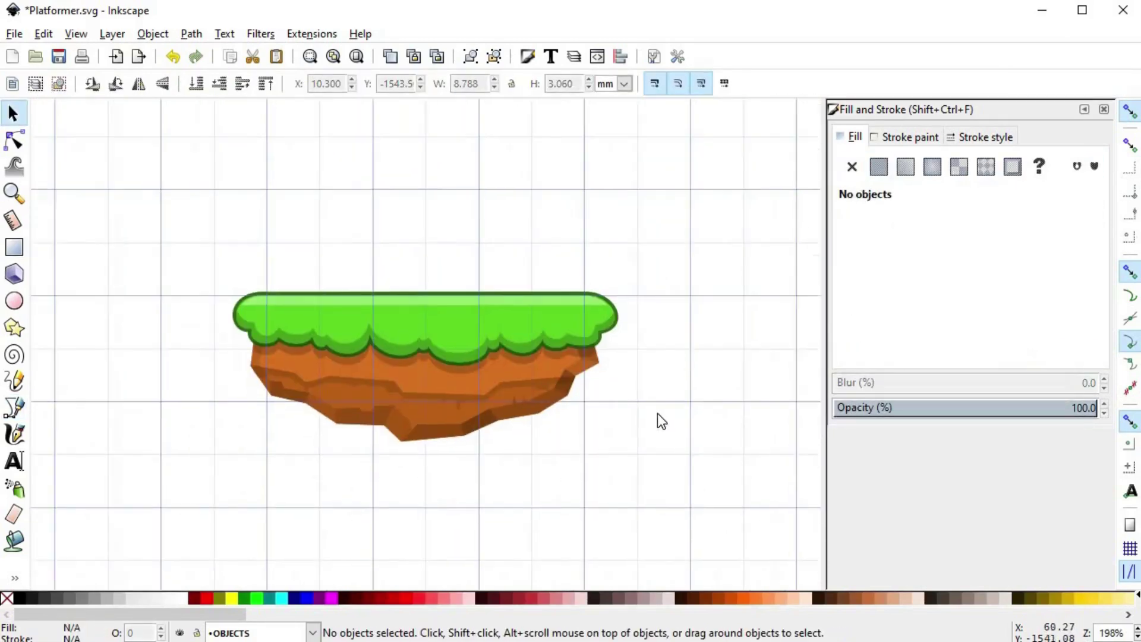
{"action": "scroll", "coordinate": [597, 389], "scroll_direction": "up", "scroll_amount": 2}
{"action": "scroll", "coordinate": [550, 457], "scroll_direction": "down", "scroll_amount": 2}
{"action": "scroll", "coordinate": [644, 451], "scroll_direction": "up", "scroll_amount": 2}
{"action": "scroll", "coordinate": [643, 475], "scroll_direction": "down", "scroll_amount": 1}
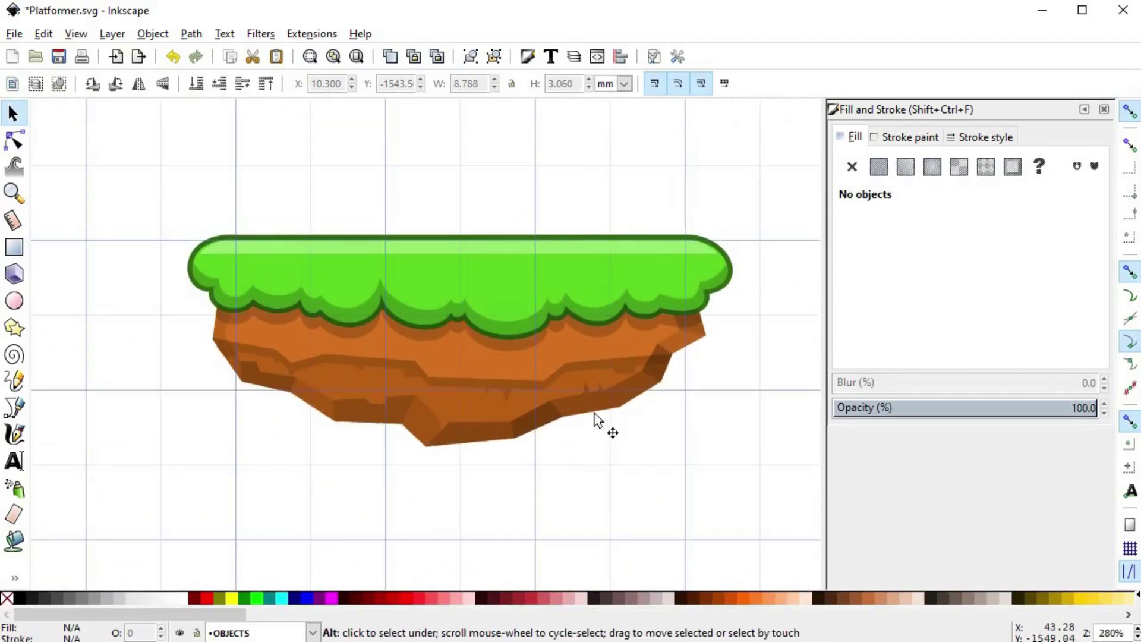
- Draw a closed six-node pebble shape in the light upper dirt, toward the right below the grass
{"action": "scroll", "coordinate": [572, 369], "scroll_direction": "up", "scroll_amount": 2}
{"action": "key", "text": "b"}
{"action": "left_click", "coordinate": [552, 374]}
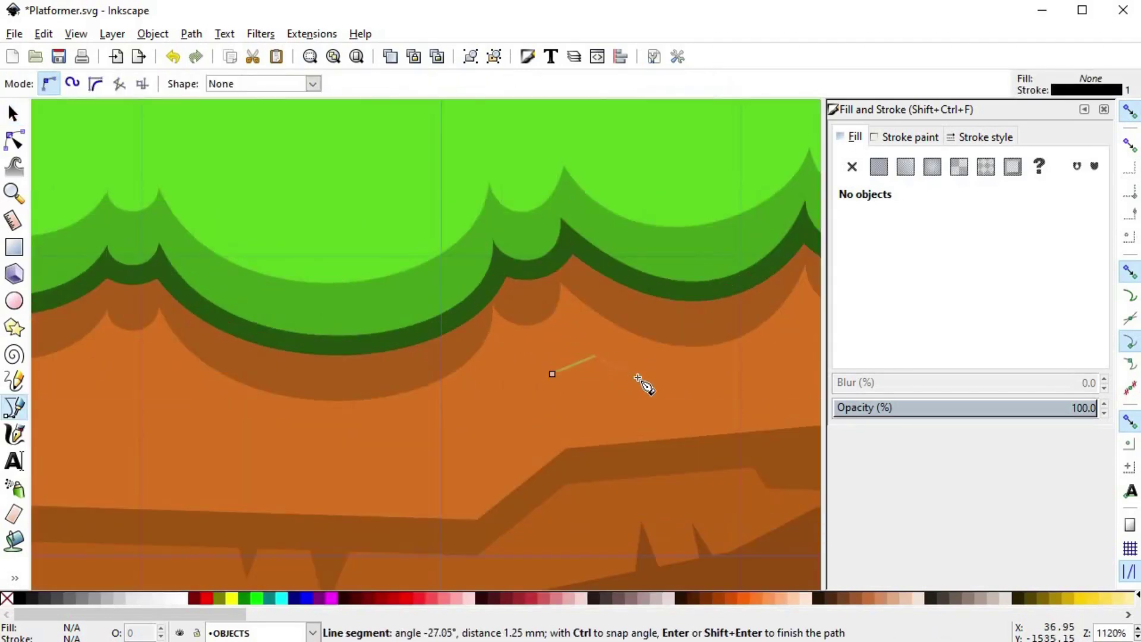
{"action": "left_click", "coordinate": [552, 373]}
- Fill the pebble with brown bb6116 picked from the dirt below the dark strip and remove its outline
{"action": "key", "text": "d"}
{"action": "left_click", "coordinate": [605, 500]}
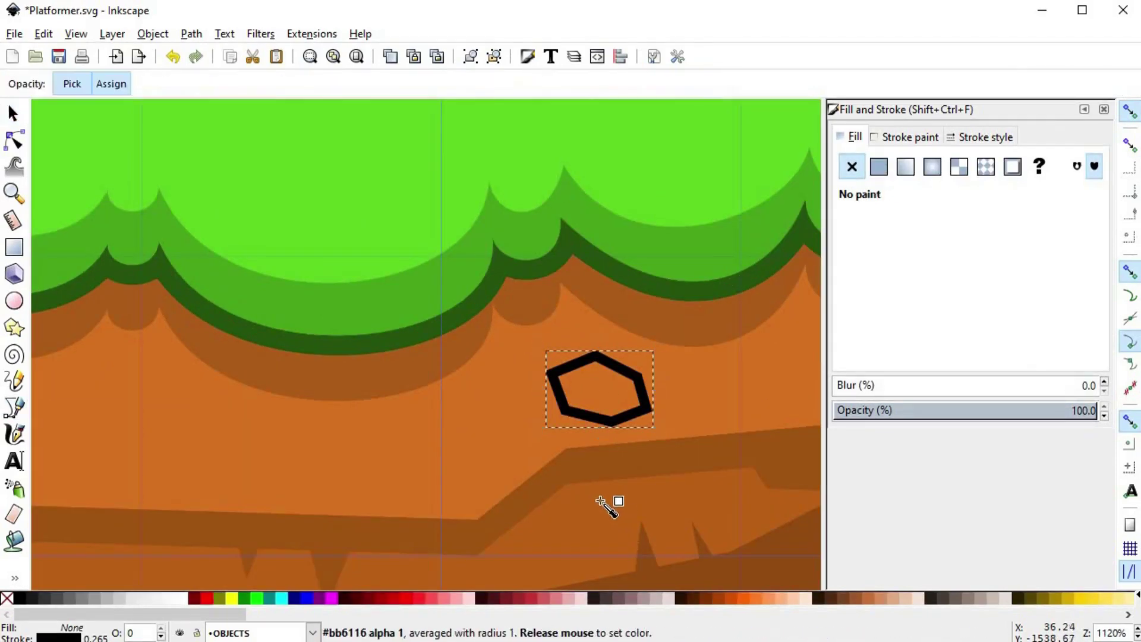
{"action": "left_click", "coordinate": [7, 598], "text": "shift"}
{"action": "scroll", "coordinate": [388, 444], "scroll_direction": "down", "scroll_amount": 1}
{"action": "scroll", "coordinate": [388, 445], "scroll_direction": "down", "scroll_amount": 5}
{"action": "scroll", "coordinate": [416, 415], "scroll_direction": "up", "scroll_amount": 5}
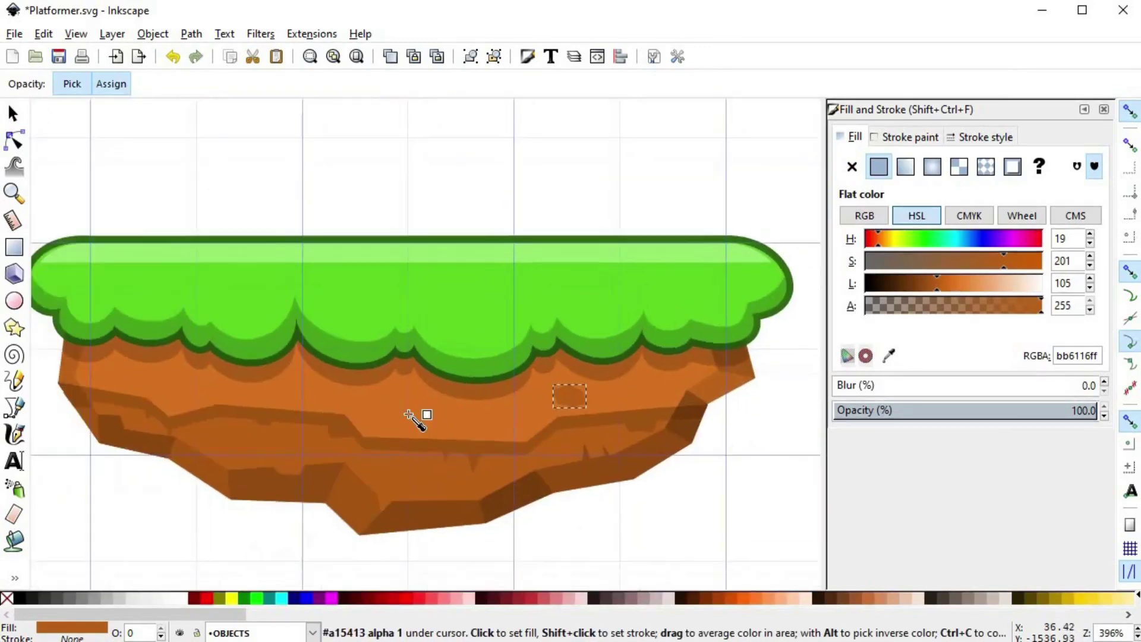
{"action": "left_click", "coordinate": [442, 420]}
{"action": "key", "text": "s"}
{"action": "key", "text": "ctrl+z"}
- Draw a closed five-node flat pebble about 3.3 × 1.2 mm in the light dirt just above the dark strip near the centre
{"action": "key", "text": "b"}
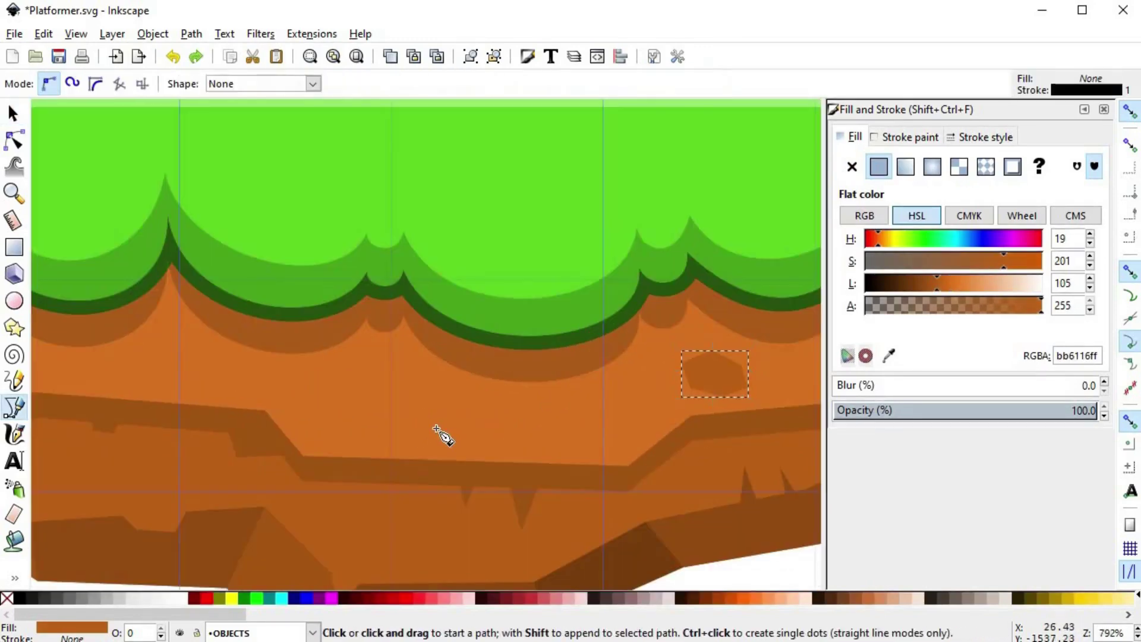
{"action": "left_click", "coordinate": [427, 429]}
{"action": "left_click", "coordinate": [443, 420]}
{"action": "left_click", "coordinate": [503, 428]}
{"action": "left_click", "coordinate": [486, 443]}
{"action": "left_click", "coordinate": [436, 441]}
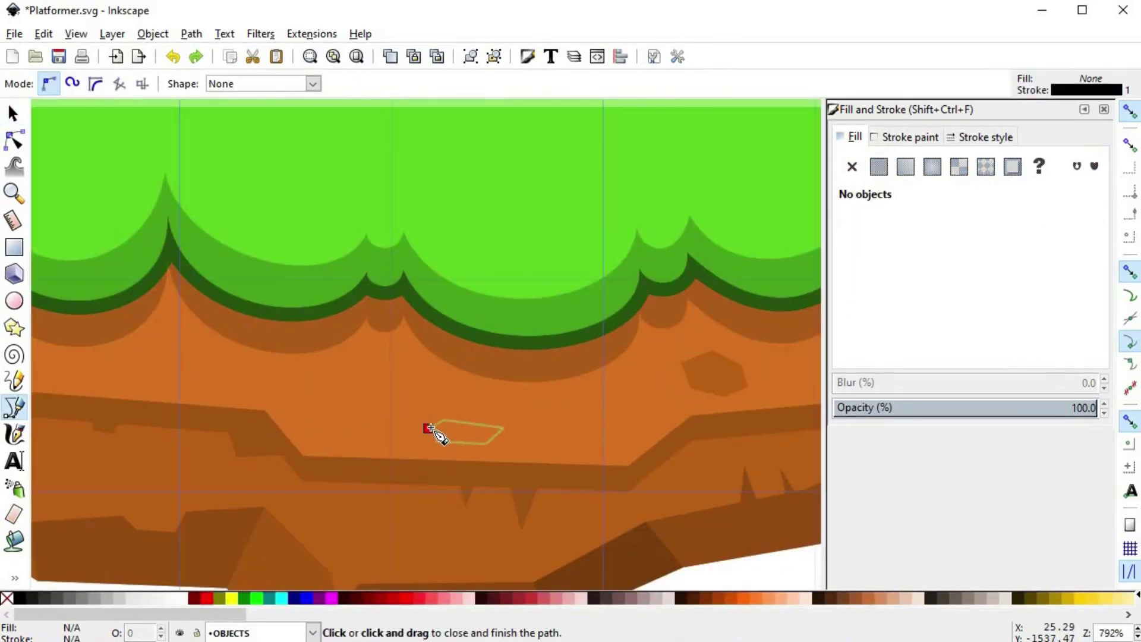
{"action": "left_click", "coordinate": [428, 429]}
{"action": "key", "text": "ctrl+shift+v"}
{"action": "key", "text": "s"}
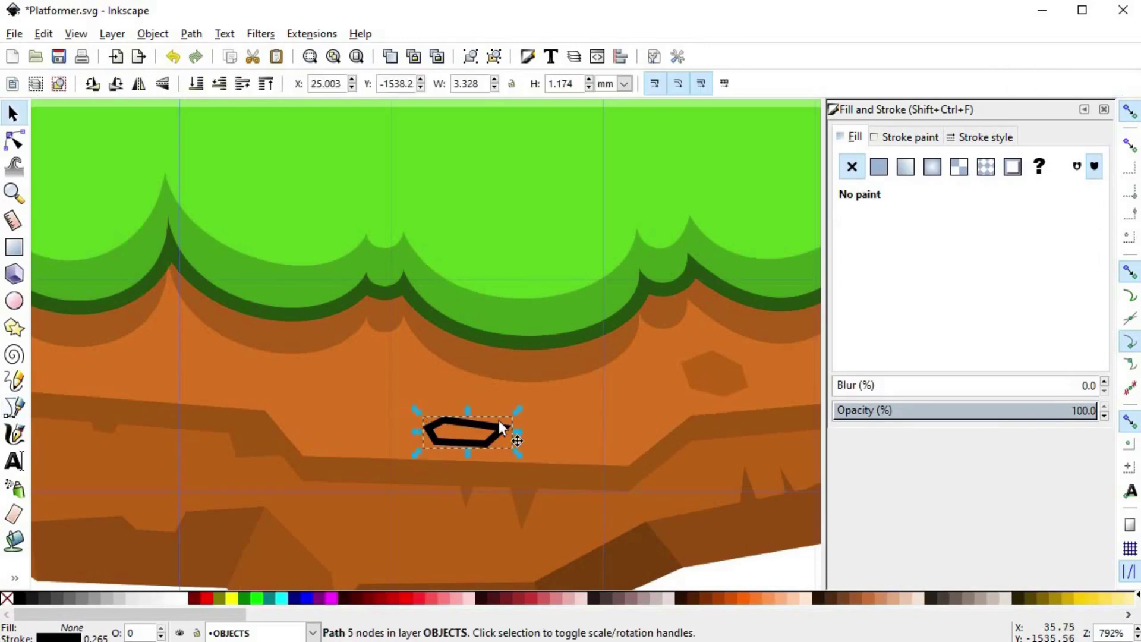
- Copy the brown fill style of the six-node pebble and apply it to the new flat pebble
{"action": "left_click", "coordinate": [711, 377]}
{"action": "key", "text": "ctrl+c"}
{"action": "left_click", "coordinate": [491, 425]}
{"action": "key", "text": "ctrl+shift+v"}
- Draw another closed angular pebble just above and left of the flat one and give it the same brown fill
{"action": "key", "text": "b"}
{"action": "left_click", "coordinate": [381, 397]}
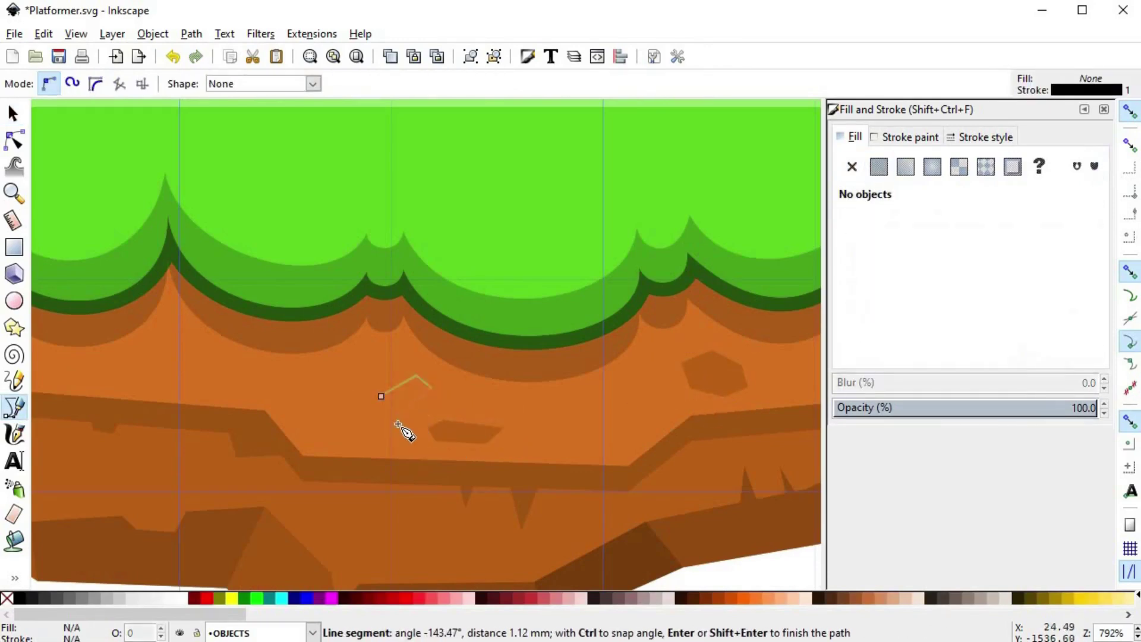
{"action": "left_click", "coordinate": [381, 397]}
- Draw a closed pebble about 2.0 × 1.8 mm in the left part of the light dirt with the same brown fill
{"action": "scroll", "coordinate": [428, 390], "scroll_direction": "left", "scroll_amount": 10}
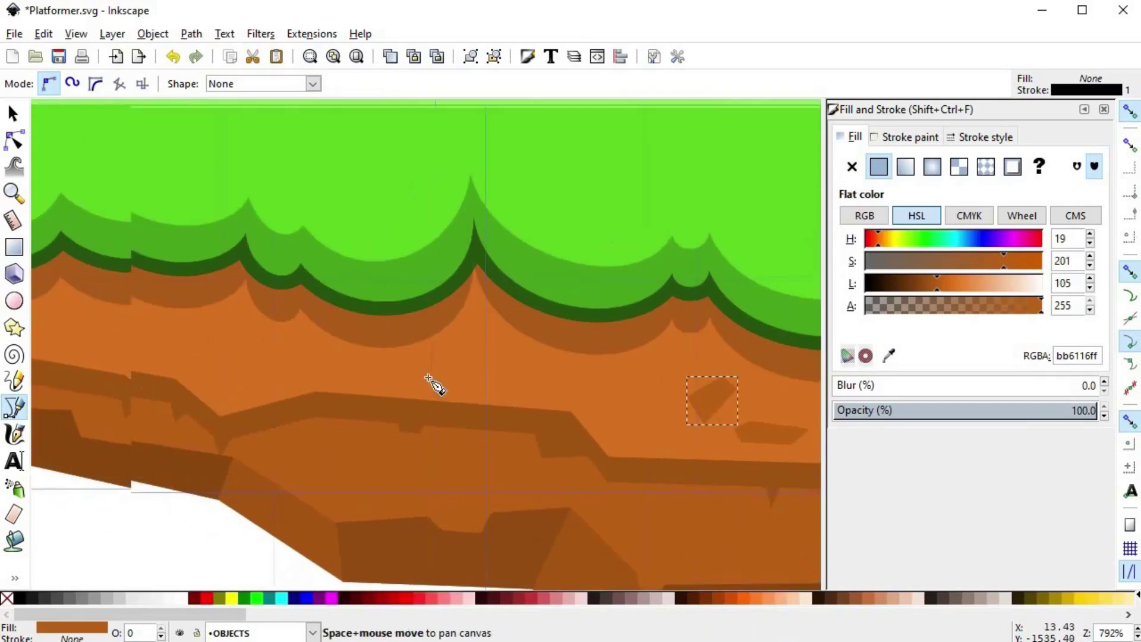
{"action": "left_click", "coordinate": [311, 390]}
{"action": "left_click", "coordinate": [337, 343]}
{"action": "left_click", "coordinate": [357, 349]}
{"action": "left_click", "coordinate": [346, 378]}
{"action": "left_click", "coordinate": [312, 390]}
{"action": "key", "text": "s"}
{"action": "left_click", "coordinate": [257, 551]}
{"action": "scroll", "coordinate": [258, 550], "scroll_direction": "down", "scroll_amount": 2}
{"action": "scroll", "coordinate": [319, 448], "scroll_direction": "down", "scroll_amount": 3}
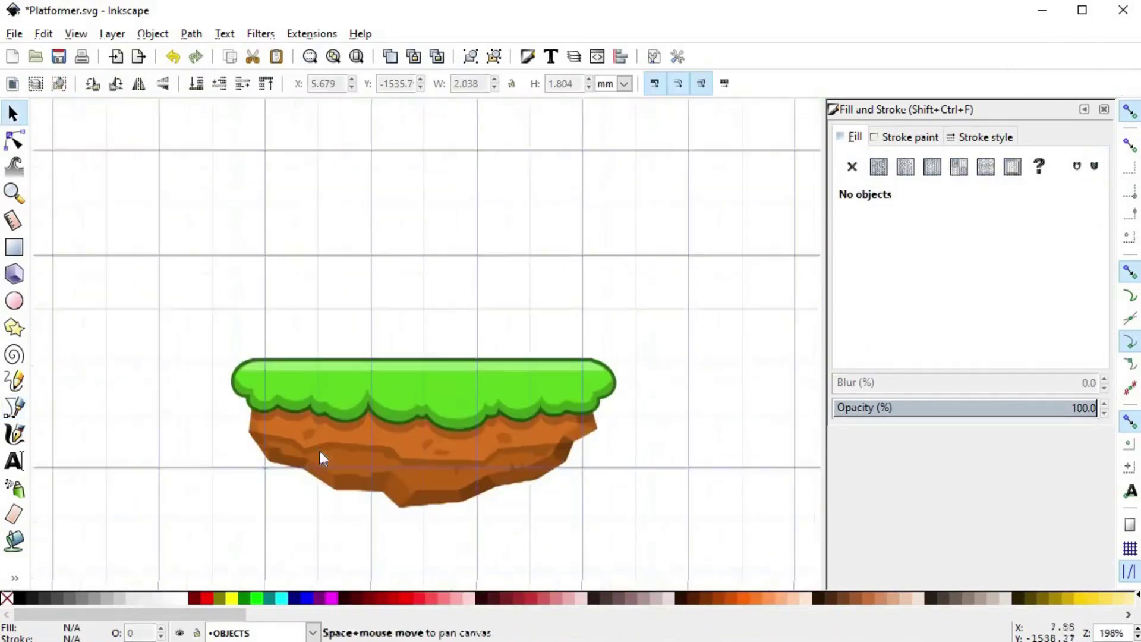
- Draw a small closed pebble about 1.4 × 1.3 mm in the light dirt beneath the tall grass peak and paste the brown pebble style onto it
{"action": "scroll", "coordinate": [372, 436], "scroll_direction": "up", "scroll_amount": 6}
{"action": "key", "text": "b"}
{"action": "left_click", "coordinate": [368, 422]}
{"action": "left_click", "coordinate": [399, 443]}
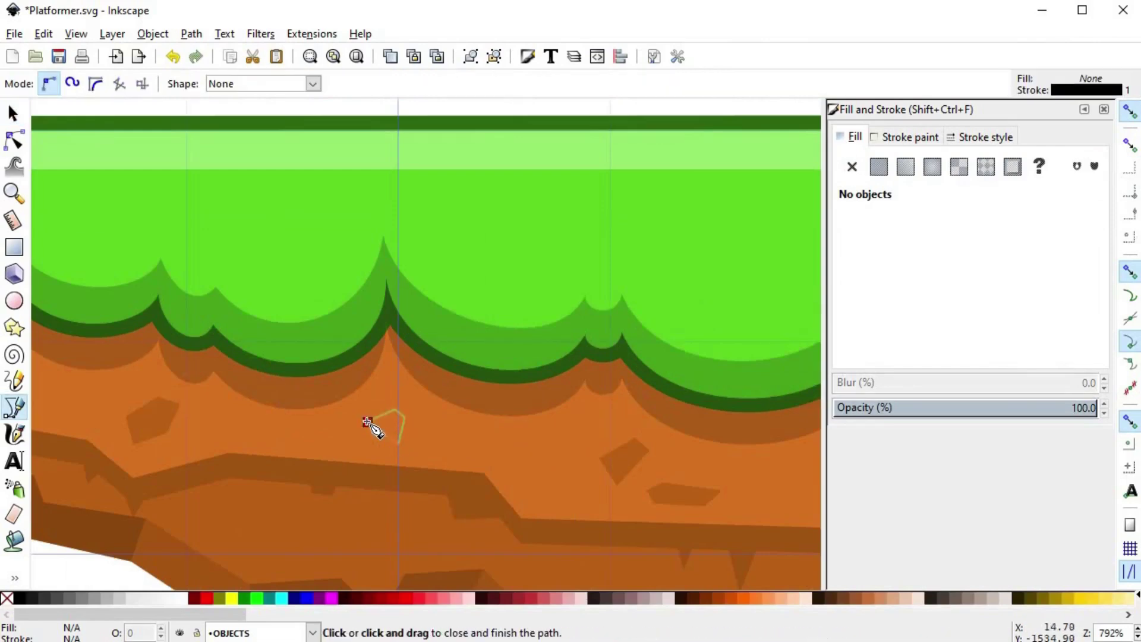
{"action": "left_click", "coordinate": [367, 422]}
{"action": "key", "text": "ctrl+shift+v"}
{"action": "scroll", "coordinate": [331, 497], "scroll_direction": "down", "scroll_amount": 3}
{"action": "key", "text": "s"}
{"action": "left_click", "coordinate": [503, 505]}
{"action": "scroll", "coordinate": [474, 497], "scroll_direction": "down", "scroll_amount": 1}
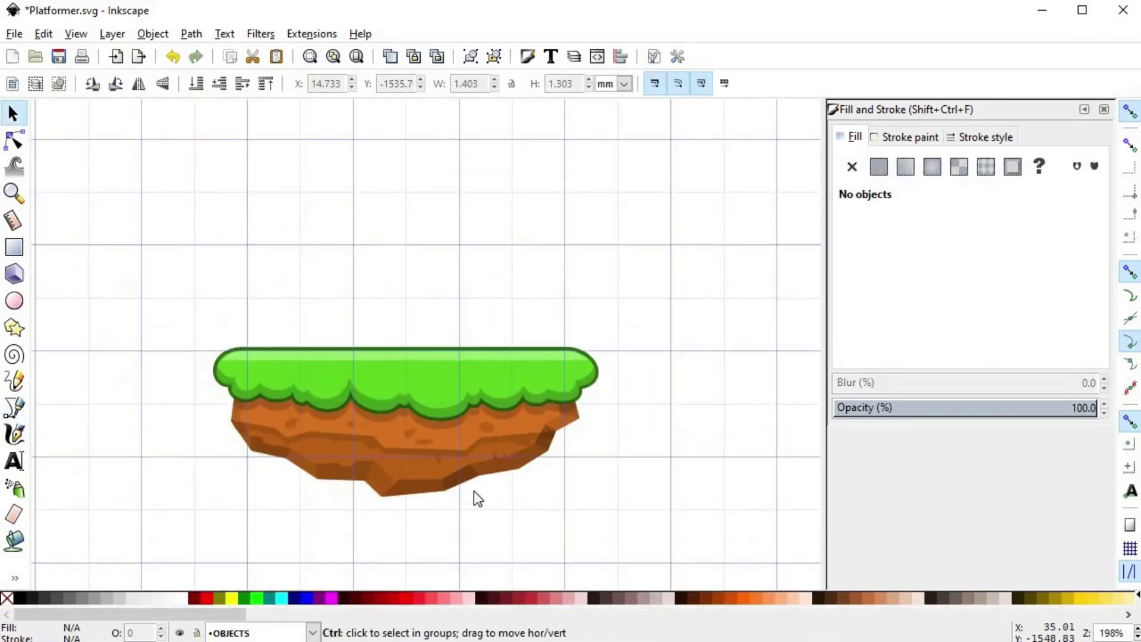
- Draw a thin four-node chip about 0.4 × 1.0 mm left of the two spikes in the lower dirt, filled gray 707070 without outline
{"action": "scroll", "coordinate": [507, 420], "scroll_direction": "up", "scroll_amount": 5}
{"action": "key", "text": "b"}
{"action": "left_click", "coordinate": [524, 369]}
{"action": "left_click", "coordinate": [536, 389]}
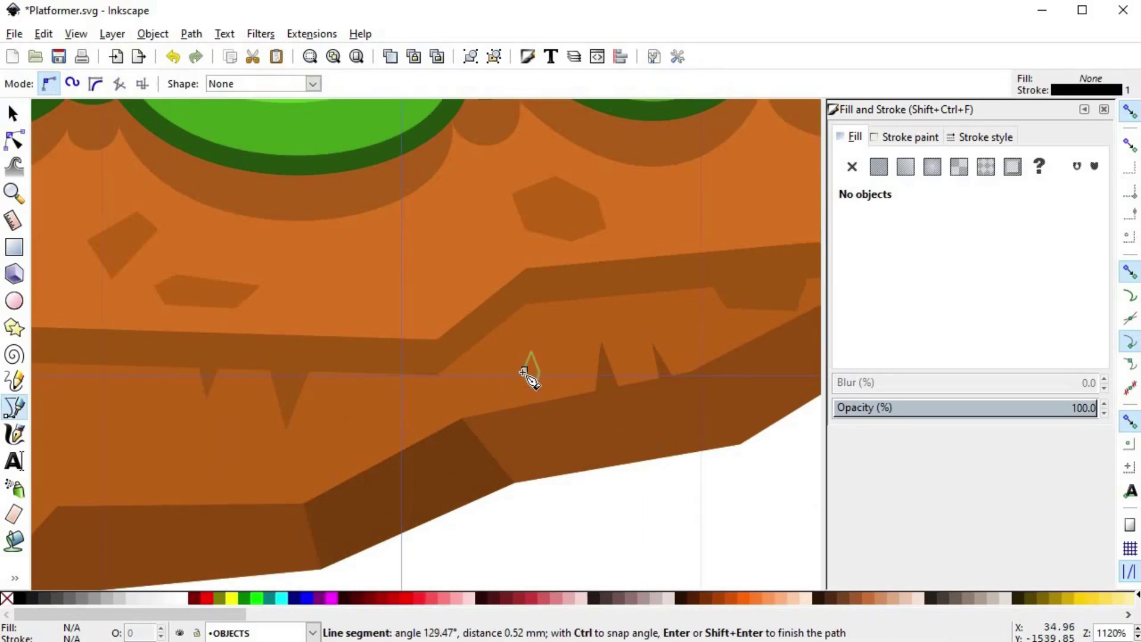
{"action": "left_click", "coordinate": [524, 369]}
{"action": "left_click", "coordinate": [81, 598]}
{"action": "left_click", "coordinate": [7, 598], "text": "shift"}
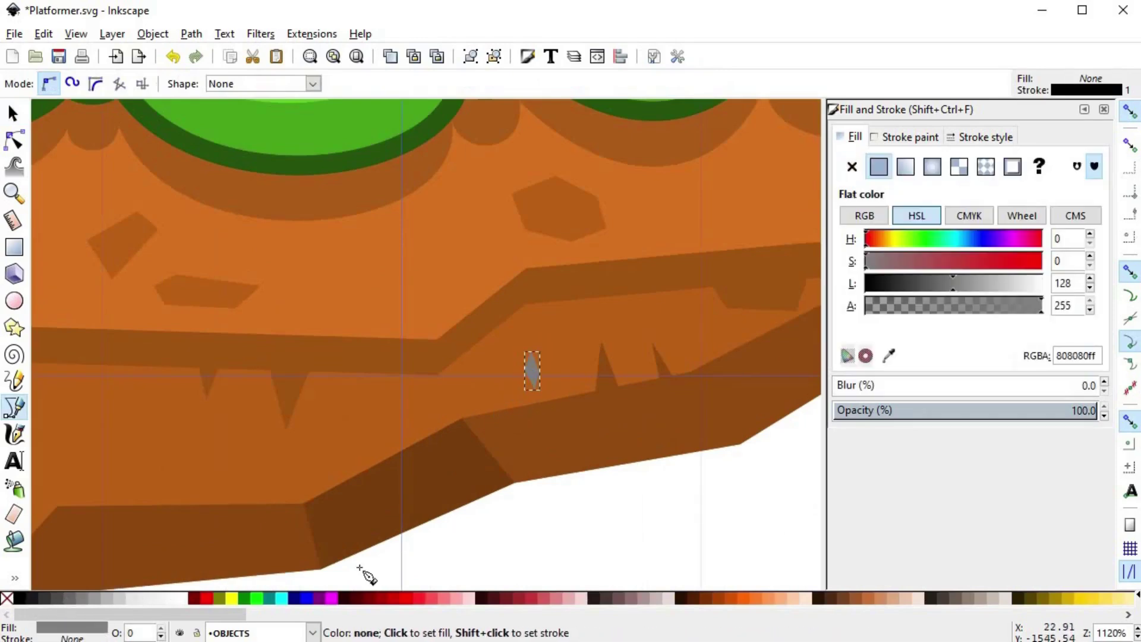
{"action": "key", "text": "s"}
{"action": "mouse_move", "coordinate": [960, 295]}
{"action": "left_mouse_down"}
{"action": "mouse_move", "coordinate": [936, 286]}
{"action": "mouse_move", "coordinate": [949, 291]}
{"action": "left_mouse_up"}
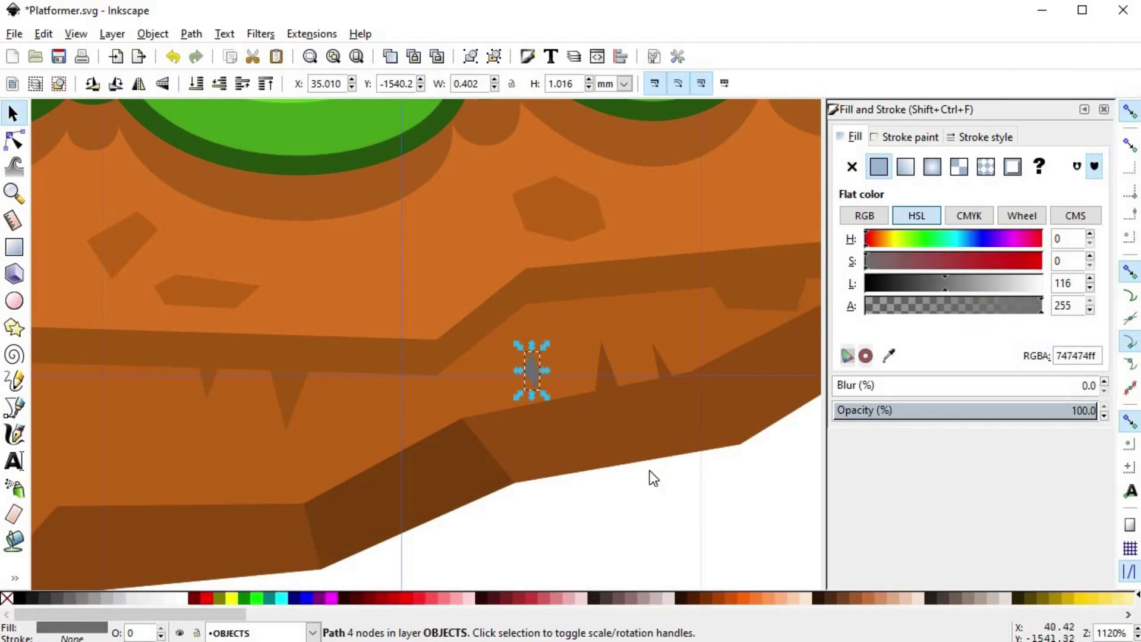
{"action": "left_click", "coordinate": [631, 521]}
- Place copies of the gray chip across the lower dirt, two below the centre and two toward the left
{"action": "scroll", "coordinate": [637, 496], "scroll_direction": "down", "scroll_amount": 1}
{"action": "key", "text": "space"}
{"action": "left_click", "coordinate": [680, 334]}
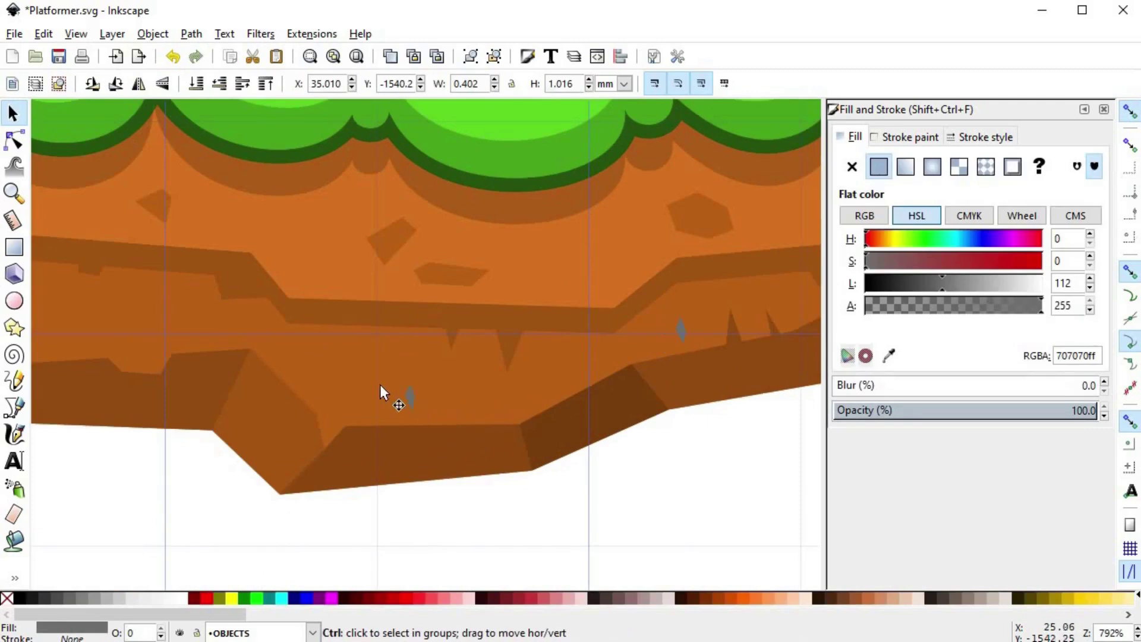
{"action": "key", "text": "ctrl+v"}
{"action": "key", "text": "space"}
{"action": "key", "text": "ctrl+v"}
{"action": "key", "text": "space"}
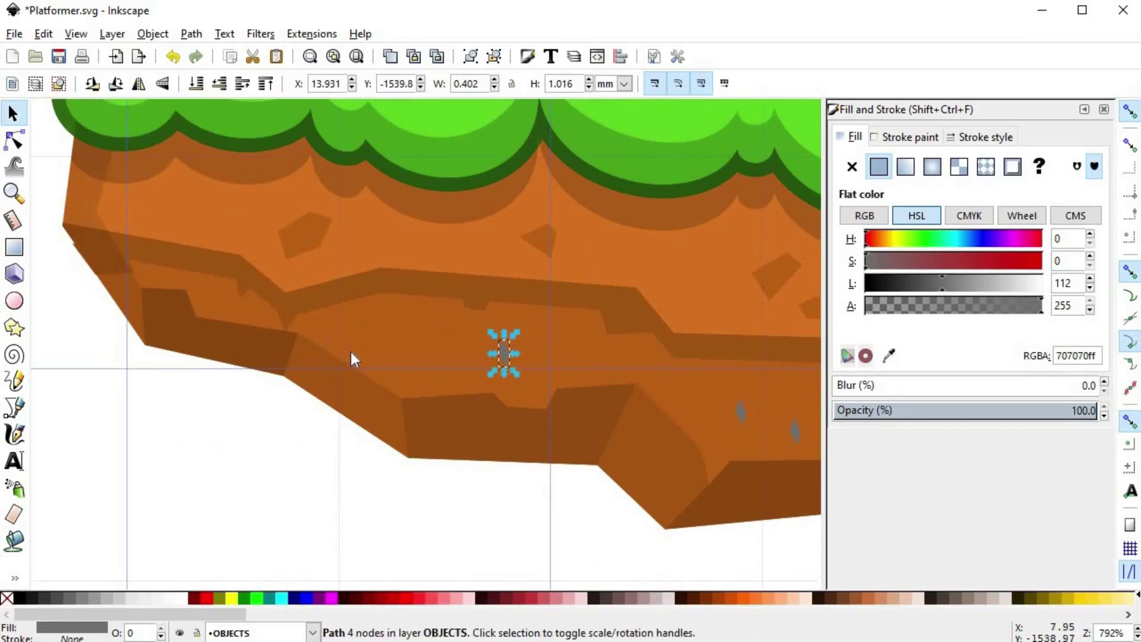
{"action": "left_click", "coordinate": [465, 558]}
{"action": "scroll", "coordinate": [466, 559], "scroll_direction": "down", "scroll_amount": 3}
{"action": "key", "text": "space"}
{"action": "scroll", "coordinate": [480, 416], "scroll_direction": "up", "scroll_amount": 5}
{"action": "key", "text": "ctrl+v"}
- Shorten the original gray chip beside the two spikes by moving its top node down
{"action": "scroll", "coordinate": [495, 373], "scroll_direction": "up", "scroll_amount": 2}
{"action": "left_click_drag", "start_coordinate": [482, 369], "coordinate": [520, 336]}
{"action": "key", "text": "F2"}
{"action": "left_click_drag", "start_coordinate": [505, 274], "coordinate": [506, 293]}
{"action": "key", "text": "space"}
{"action": "scroll", "coordinate": [243, 452], "scroll_direction": "down", "scroll_amount": 3}
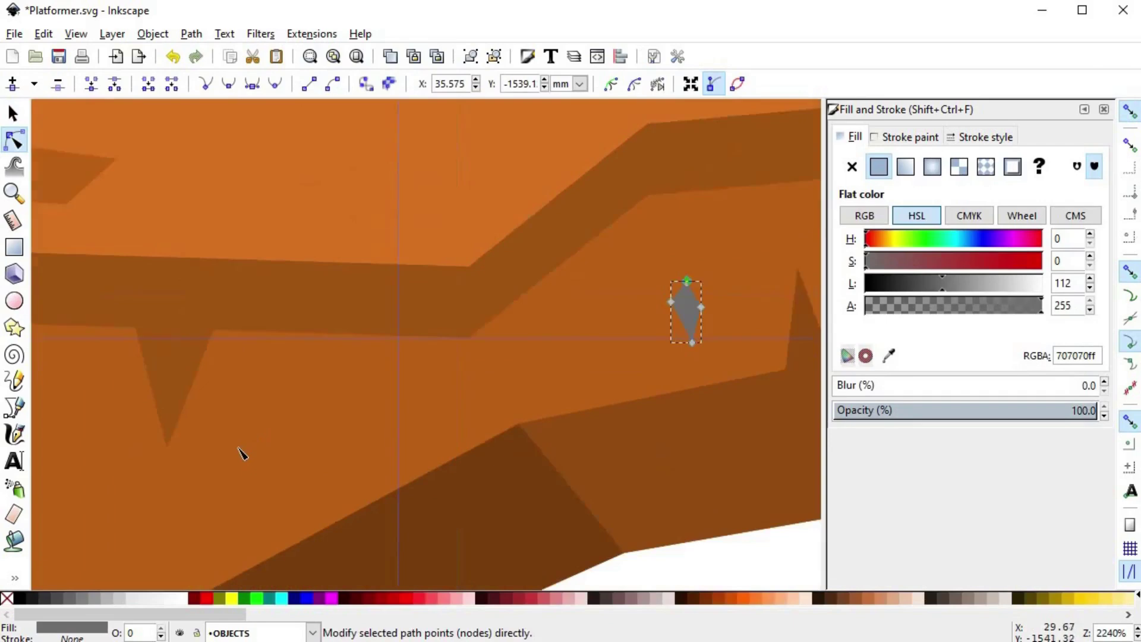
- Reshape the right one of the two chips below the centre into a wider piece by moving its nodes
{"action": "key", "text": "space"}
{"action": "scroll", "coordinate": [504, 401], "scroll_direction": "up", "scroll_amount": 1}
{"action": "left_click", "coordinate": [492, 399]}
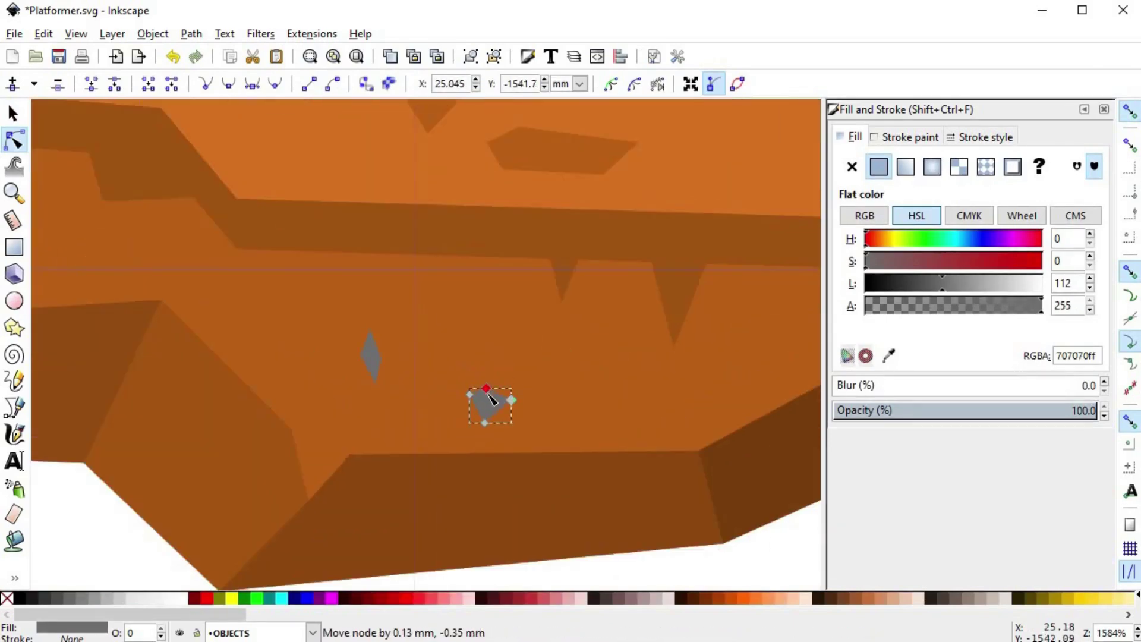
- Reposition the left one of the two chips below the centre and move its nodes to give it a notched shape
{"action": "left_click", "coordinate": [375, 360]}
{"action": "key", "text": "F1"}
{"action": "left_click_drag", "start_coordinate": [369, 357], "coordinate": [347, 342]}
{"action": "key", "text": "F2"}
{"action": "left_click_drag", "start_coordinate": [338, 301], "coordinate": [350, 328]}
{"action": "mouse_move", "coordinate": [350, 328]}
{"action": "left_mouse_down"}
{"action": "mouse_move", "coordinate": [368, 321]}
{"action": "mouse_move", "coordinate": [334, 314]}
{"action": "left_mouse_up"}
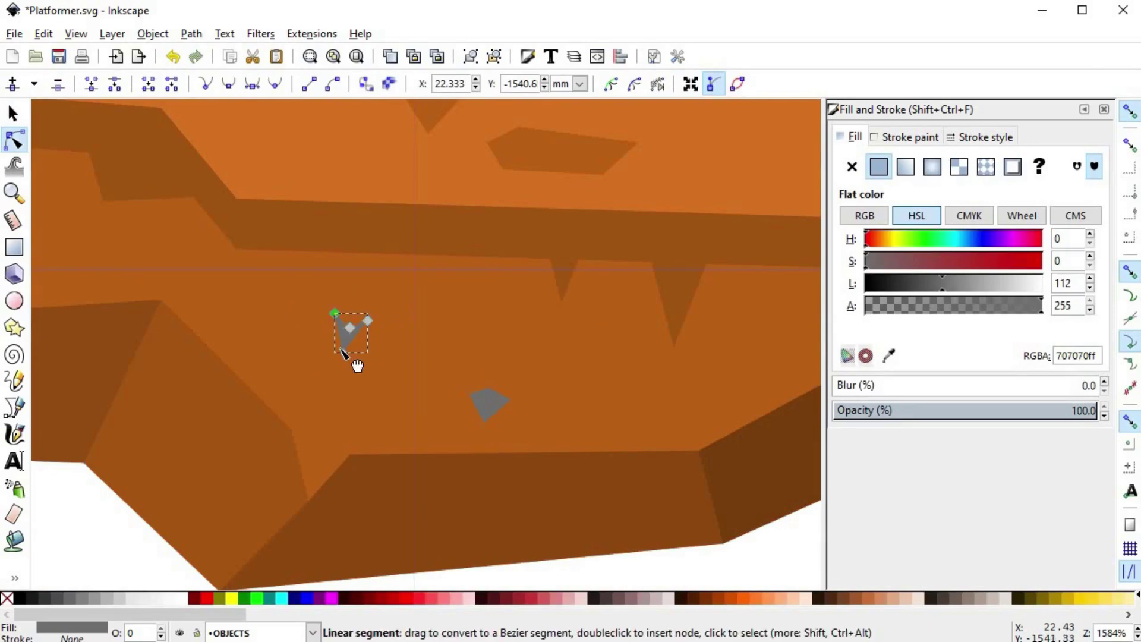
{"action": "left_click", "coordinate": [335, 350]}
- Reposition the two gray chips in the left part of the lower dirt and reshape them by moving their nodes
{"action": "key", "text": "F1"}
{"action": "scroll", "coordinate": [205, 441], "scroll_direction": "down", "scroll_amount": 1}
{"action": "scroll", "coordinate": [414, 283], "scroll_direction": "up", "scroll_amount": 2}
{"action": "left_click", "coordinate": [411, 283]}
{"action": "left_click", "coordinate": [411, 282]}
{"action": "left_click_drag", "start_coordinate": [431, 244], "coordinate": [453, 286]}
{"action": "key", "text": "F2"}
{"action": "key", "text": "F1"}
{"action": "scroll", "coordinate": [457, 348], "scroll_direction": "down", "scroll_amount": 1}
{"action": "key", "text": "F2"}
{"action": "left_click_drag", "start_coordinate": [551, 290], "coordinate": [550, 275]}
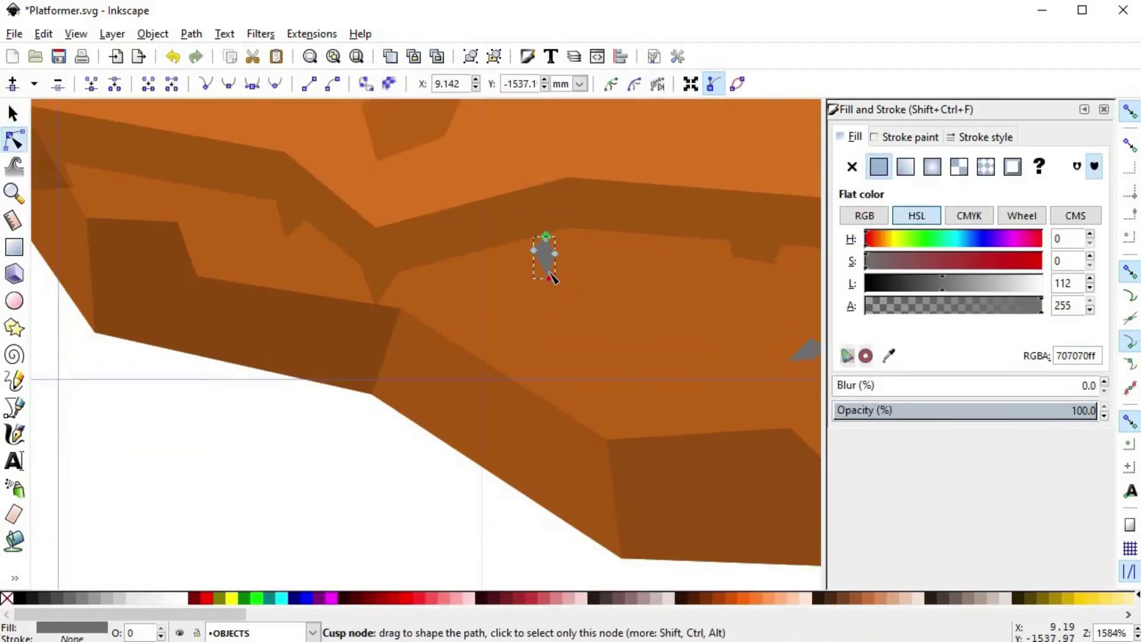
- Move the wider gray chip below the centre closer to its notched neighbour
{"action": "key", "text": "space"}
{"action": "key", "text": "Escape"}
{"action": "scroll", "coordinate": [519, 447], "scroll_direction": "down", "scroll_amount": 3}
{"action": "scroll", "coordinate": [214, 386], "scroll_direction": "down", "scroll_amount": 2}
{"action": "scroll", "coordinate": [359, 437], "scroll_direction": "down", "scroll_amount": 1}
{"action": "scroll", "coordinate": [373, 438], "scroll_direction": "up", "scroll_amount": 4}
{"action": "left_click_drag", "start_coordinate": [375, 408], "coordinate": [341, 395]}
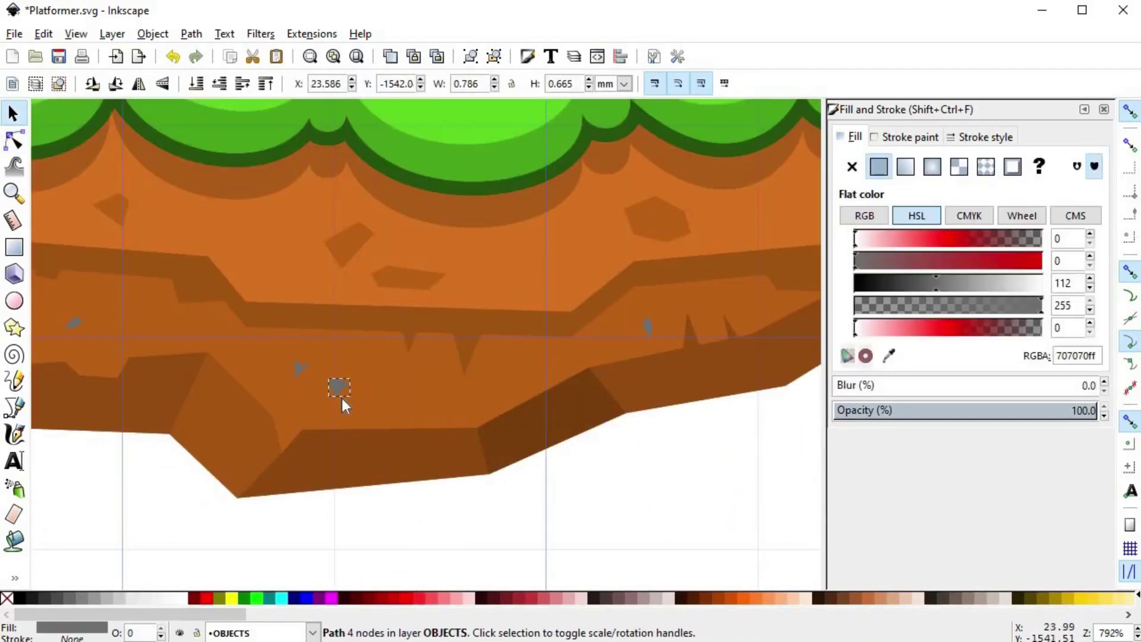
{"action": "key", "text": "Escape"}
- Duplicate a gray chip in the lower dirt, reposition the copy and reshape it by moving a node
{"action": "scroll", "coordinate": [410, 511], "scroll_direction": "down", "scroll_amount": 3}
{"action": "key", "text": "space"}
{"action": "scroll", "coordinate": [321, 447], "scroll_direction": "up", "scroll_amount": 3}
{"action": "left_click_drag", "start_coordinate": [321, 444], "coordinate": [163, 426]}
{"action": "key", "text": "ctrl+d"}
{"action": "scroll", "coordinate": [129, 441], "scroll_direction": "up", "scroll_amount": 3}
{"action": "mouse_move", "coordinate": [223, 388]}
{"action": "left_mouse_down"}
{"action": "mouse_move", "coordinate": [261, 359]}
{"action": "mouse_move", "coordinate": [217, 394]}
{"action": "left_mouse_up"}
{"action": "key", "text": "F2"}
{"action": "left_click_drag", "start_coordinate": [230, 423], "coordinate": [251, 398]}
{"action": "key", "text": "F1"}
{"action": "scroll", "coordinate": [215, 465], "scroll_direction": "down", "scroll_amount": 5}
{"action": "key", "text": "Escape"}
{"action": "scroll", "coordinate": [544, 483], "scroll_direction": "down", "scroll_amount": 2}
- Enlarge the gray chips beside the two spikes and below the centre, making the wider one about 1.0 × 0.8 mm
{"action": "key", "text": "b"}
{"action": "scroll", "coordinate": [549, 443], "scroll_direction": "up", "scroll_amount": 5}
{"action": "key", "text": "F1"}
{"action": "left_click", "coordinate": [501, 382]}
{"action": "left_click_drag", "start_coordinate": [485, 361], "coordinate": [479, 358]}
{"action": "left_click", "coordinate": [492, 381]}
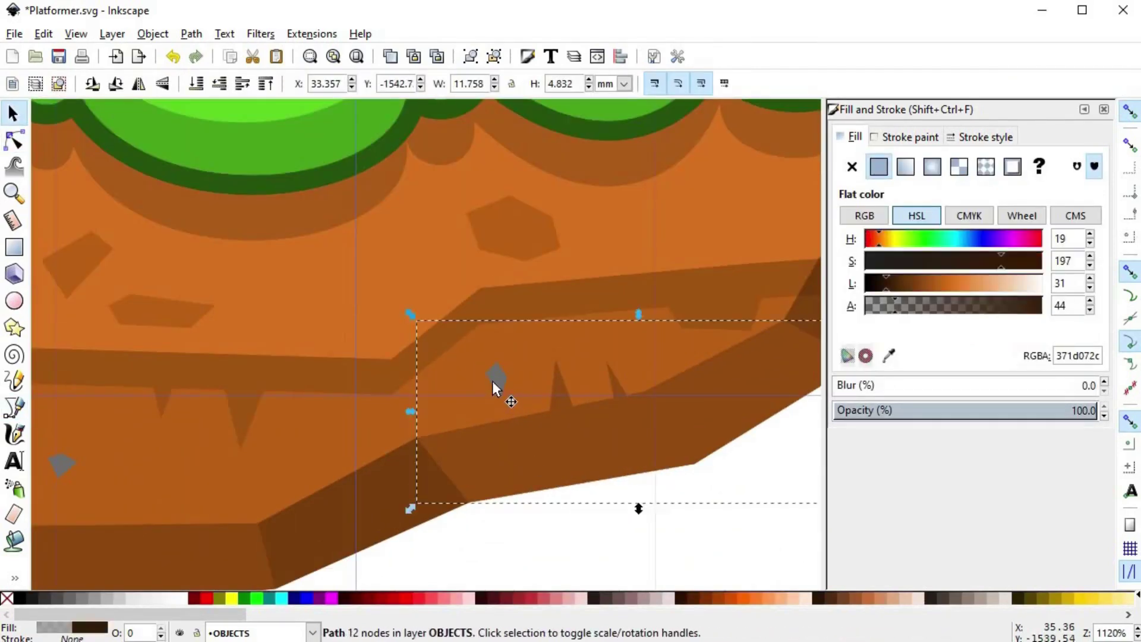
{"action": "double_click", "coordinate": [499, 380]}
{"action": "key", "text": "space"}
{"action": "left_click", "coordinate": [224, 399]}
{"action": "key", "text": "F1"}
{"action": "left_click_drag", "start_coordinate": [177, 368], "coordinate": [193, 360]}
{"action": "left_click", "coordinate": [221, 400]}
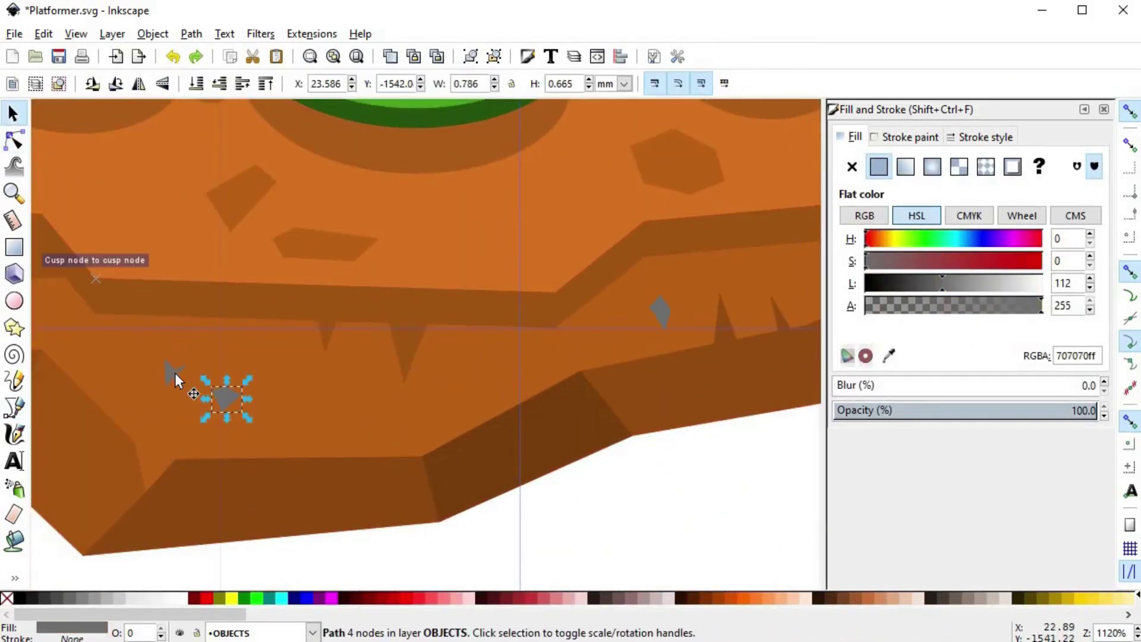
- Deselect the chips, check the whole platform and save the document
{"action": "key", "text": "Escape"}
{"action": "scroll", "coordinate": [350, 566], "scroll_direction": "down", "scroll_amount": 5}
{"action": "scroll", "coordinate": [654, 458], "scroll_direction": "up", "scroll_amount": 1}
{"action": "scroll", "coordinate": [668, 461], "scroll_direction": "down", "scroll_amount": 3}
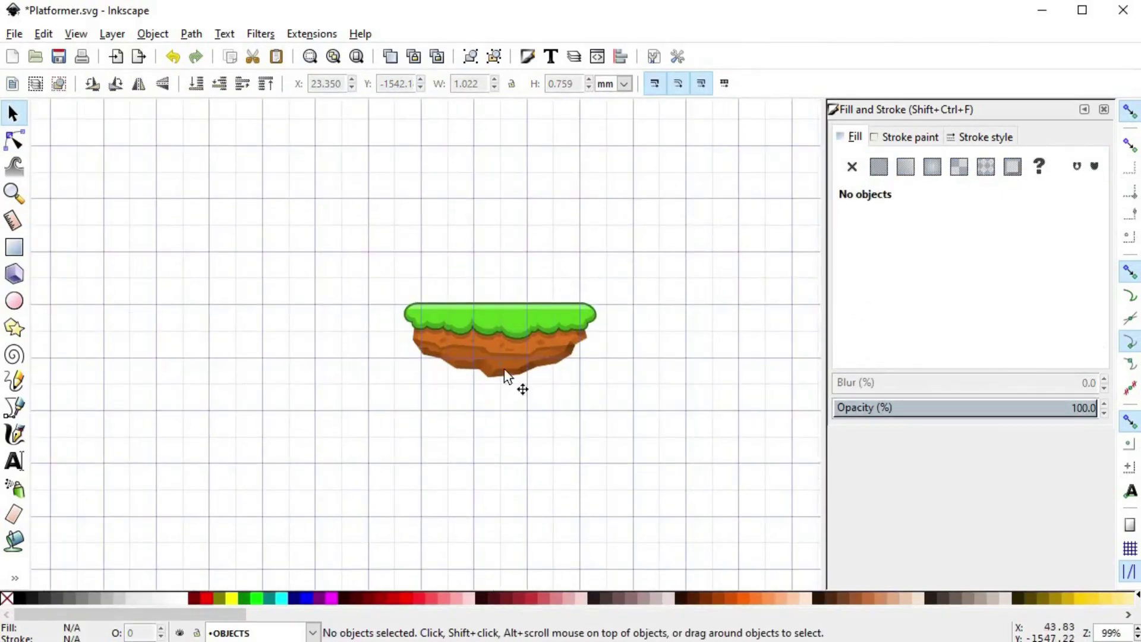
{"action": "left_click", "coordinate": [58, 57]}
- Try squashing the whole platform vertically to a height of about 20.3 mm, and undo the change
{"action": "scroll", "coordinate": [577, 369], "scroll_direction": "up", "scroll_amount": 1}
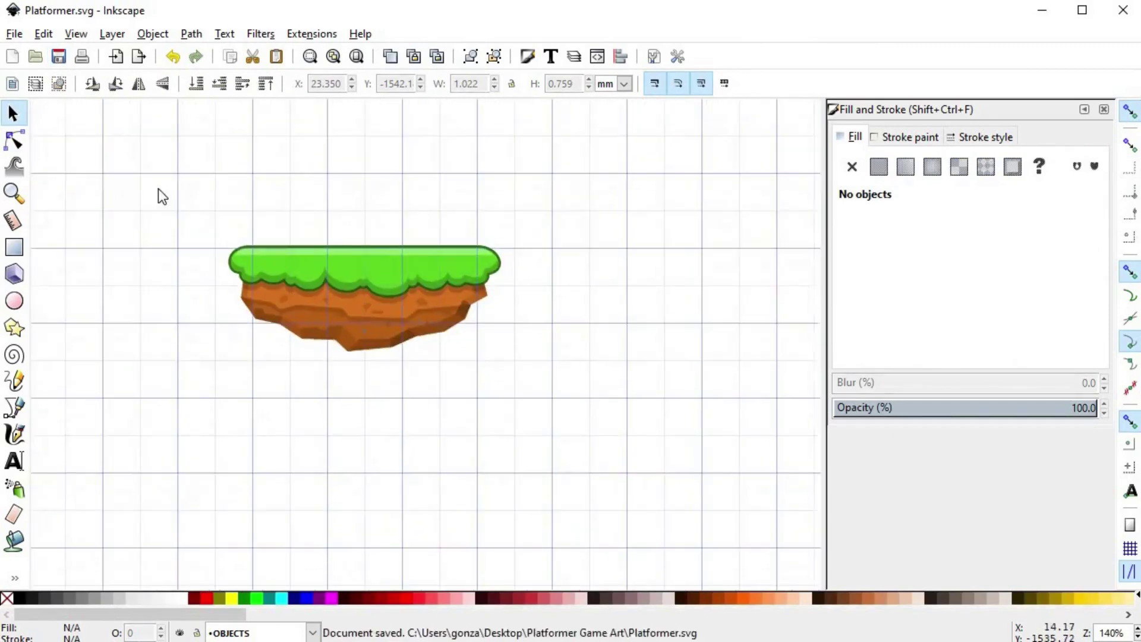
{"action": "left_click_drag", "start_coordinate": [158, 188], "coordinate": [535, 378]}
{"action": "left_click_drag", "start_coordinate": [365, 358], "coordinate": [367, 349]}
{"action": "left_click", "coordinate": [494, 423]}
{"action": "scroll", "coordinate": [515, 390], "scroll_direction": "down", "scroll_amount": 1}
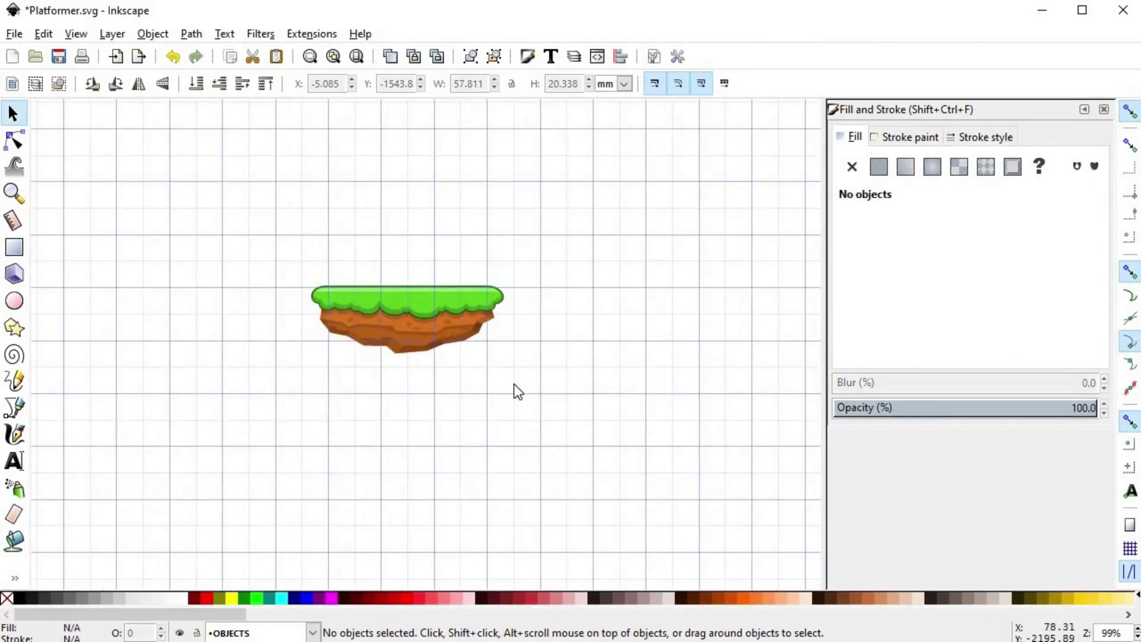
{"action": "scroll", "coordinate": [428, 382], "scroll_direction": "up", "scroll_amount": 2}
{"action": "left_click", "coordinate": [443, 398]}
{"action": "key", "text": "ctrl+z"}
- Squash the whole platform vertically to a height of about 21.5 mm and deselect it
{"action": "left_click_drag", "start_coordinate": [454, 429], "coordinate": [455, 423]}
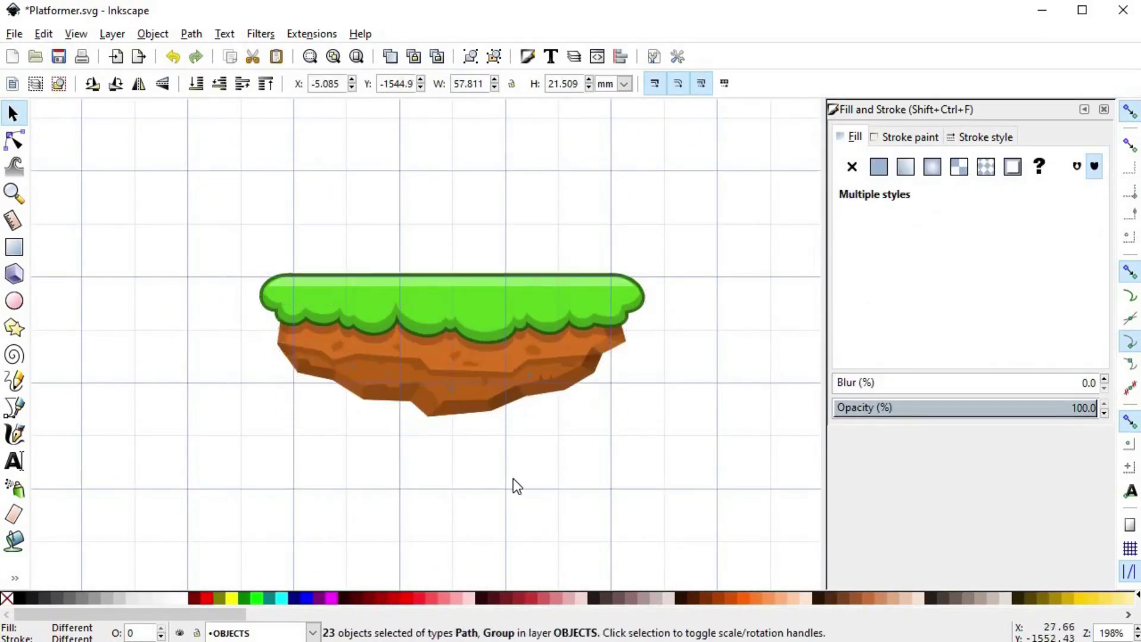
{"action": "left_click", "coordinate": [512, 479]}
{"action": "scroll", "coordinate": [535, 427], "scroll_direction": "down", "scroll_amount": 1}
- Draw a 31.75 × 31.75 mm square on the grid below the platform and remove its outline
{"action": "key", "text": "space"}
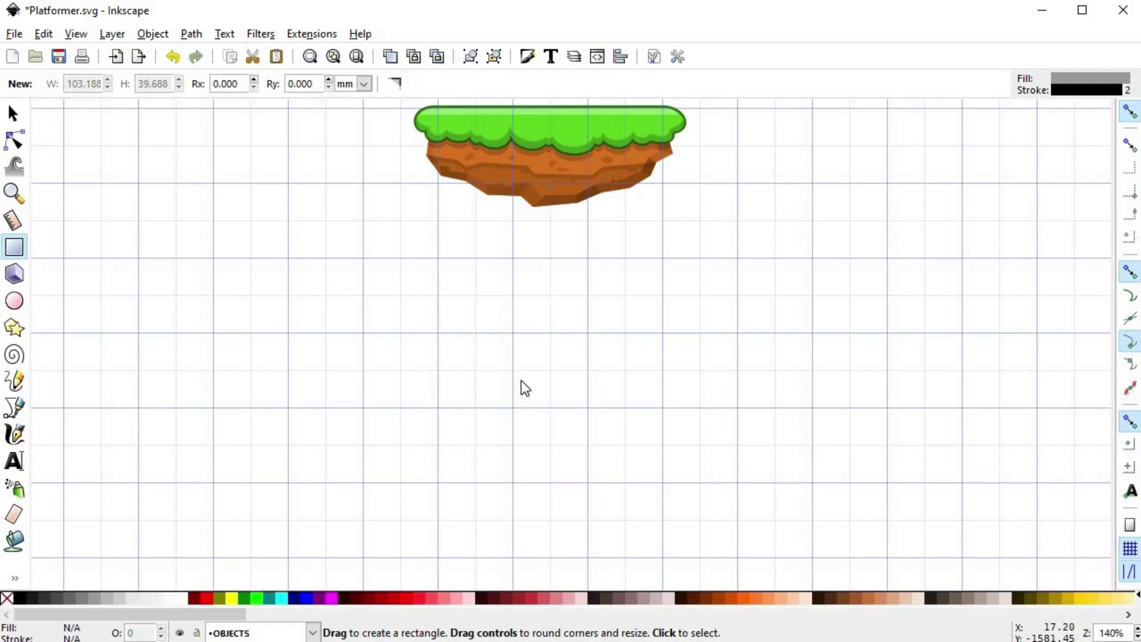
{"action": "key", "text": "s"}
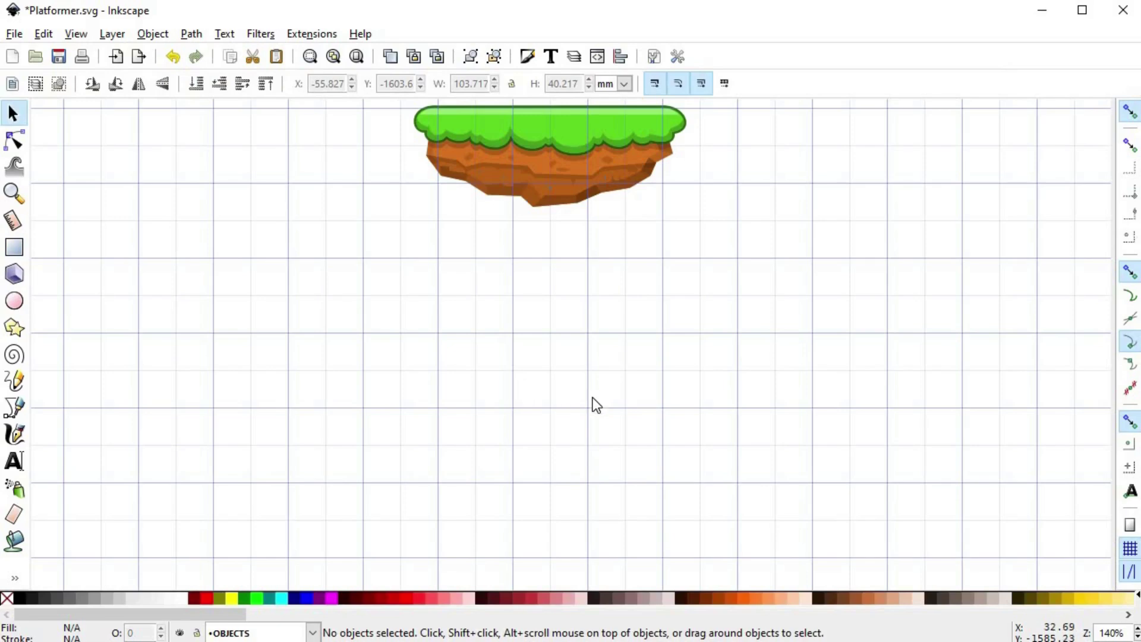
{"action": "left_click", "coordinate": [14, 246]}
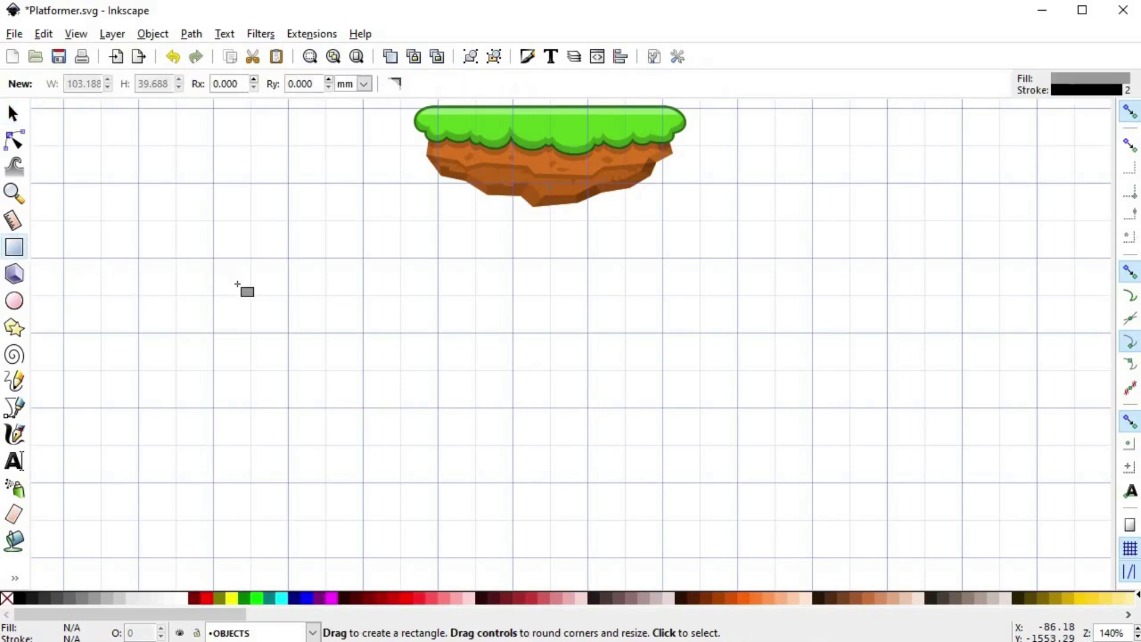
{"action": "left_click_drag", "start_coordinate": [439, 334], "coordinate": [621, 451]}
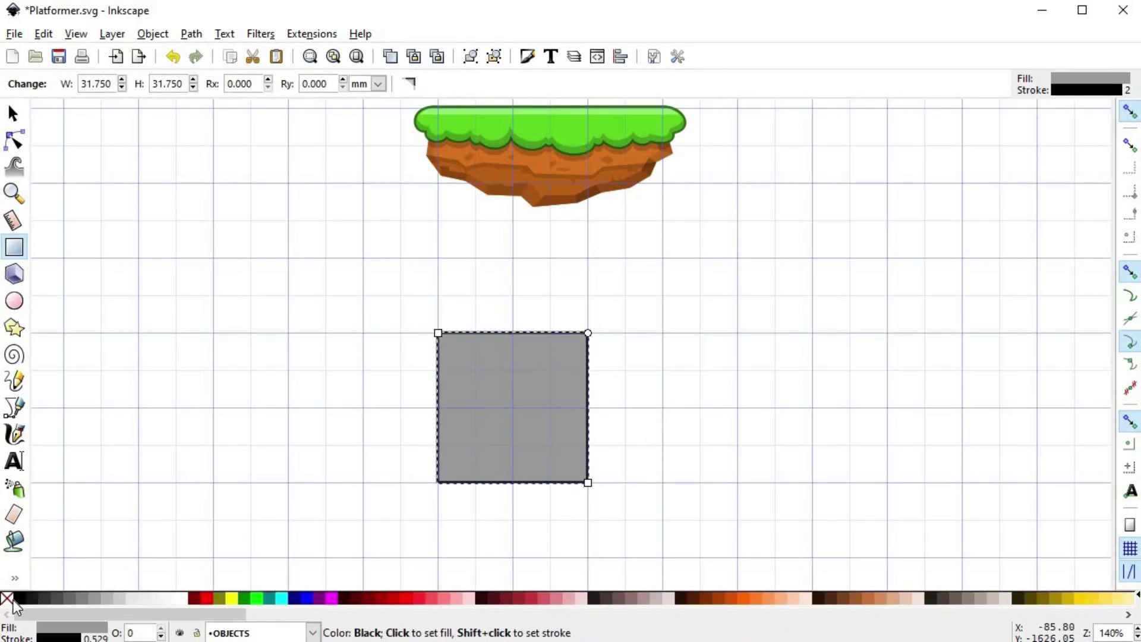
{"action": "left_click", "coordinate": [10, 597], "text": "shift"}
- Fill the square with the light brown picked from the platform's upper dirt
{"action": "key", "text": "s"}
{"action": "key", "text": "d"}
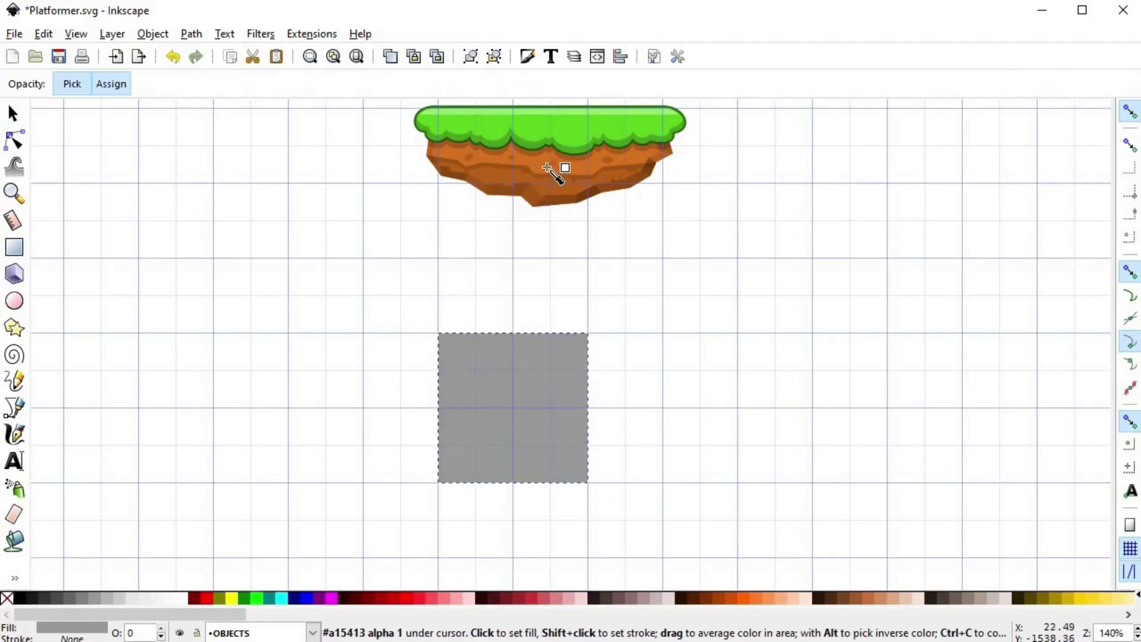
{"action": "left_click", "coordinate": [537, 167]}
{"action": "key", "text": "s"}
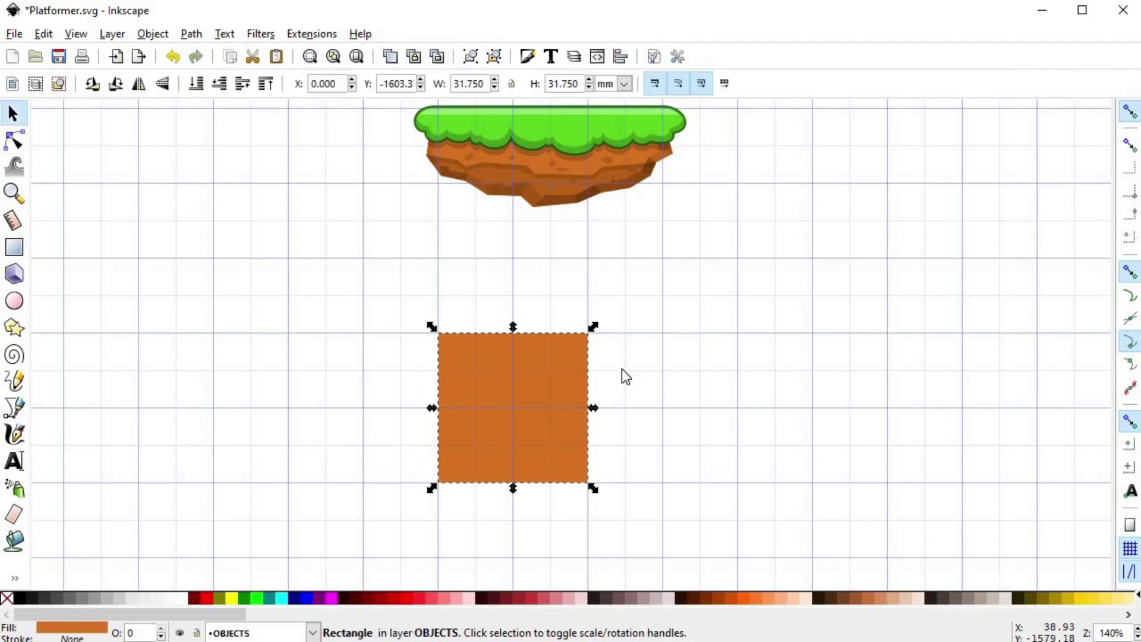
- Draw a 31.75 × 7.938 mm rectangle along the top edge of the brown square
{"action": "left_click", "coordinate": [14, 247]}
{"action": "scroll", "coordinate": [488, 395], "scroll_direction": "up", "scroll_amount": 2}
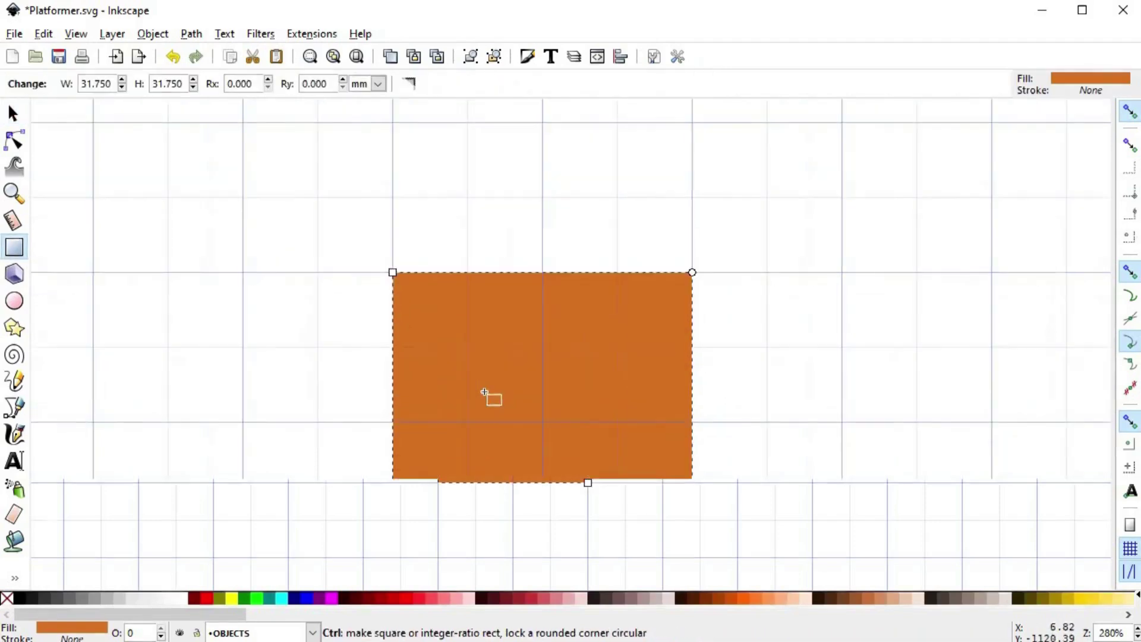
{"action": "key", "text": "s"}
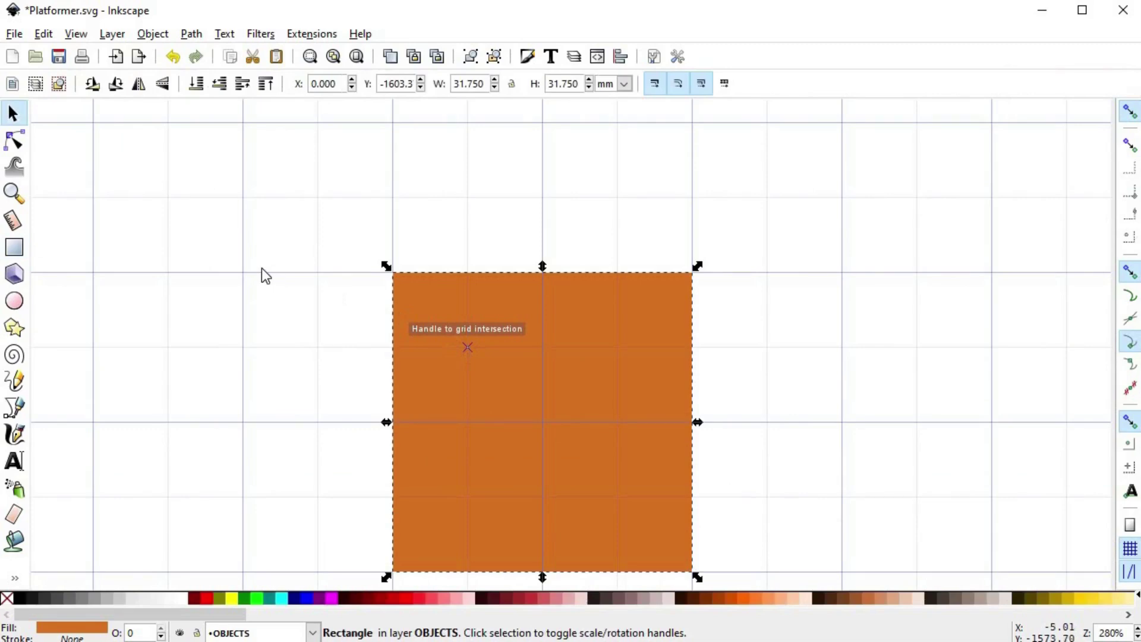
{"action": "left_click", "coordinate": [261, 269]}
{"action": "left_click", "coordinate": [14, 247]}
{"action": "left_click_drag", "start_coordinate": [401, 282], "coordinate": [689, 330]}
{"action": "scroll", "coordinate": [688, 327], "scroll_direction": "down", "scroll_amount": 2}
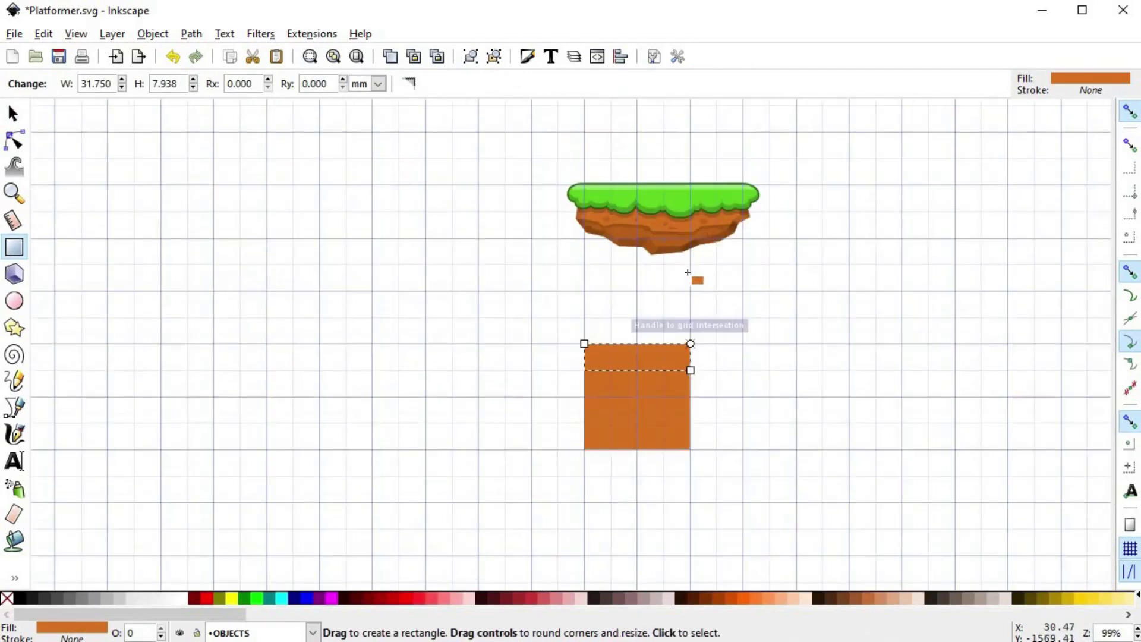
- Fill the top rectangle with the bright green picked from the platform's grass and reduce its height to about 3.3 mm
{"action": "key", "text": "d"}
{"action": "left_click", "coordinate": [683, 209]}
{"action": "key", "text": "s"}
{"action": "scroll", "coordinate": [666, 371], "scroll_direction": "up", "scroll_amount": 3}
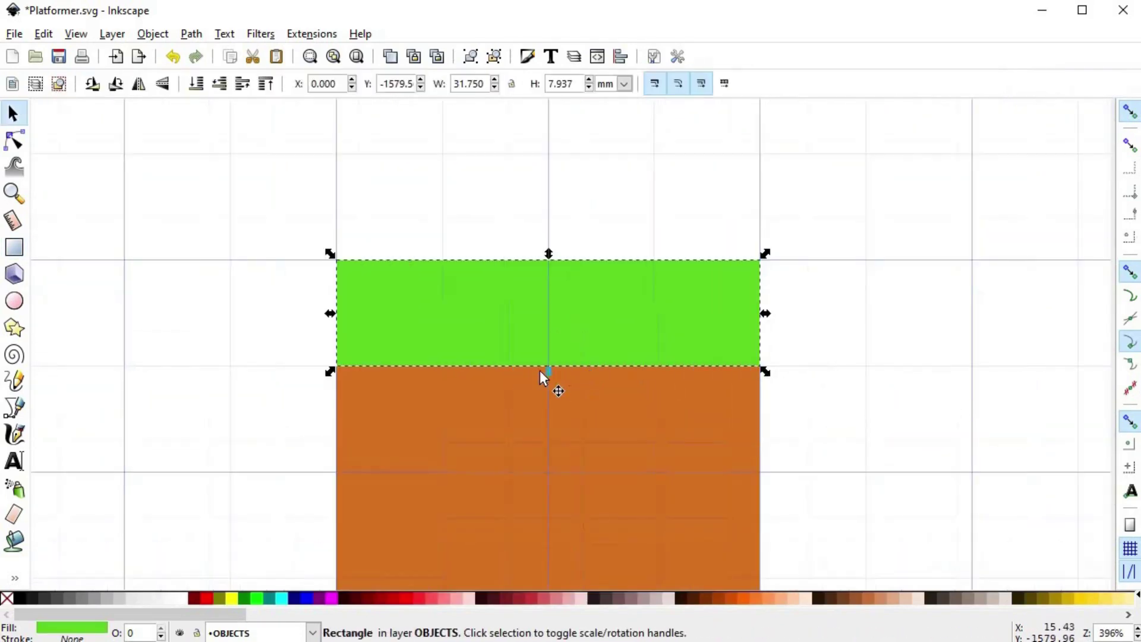
{"action": "left_click_drag", "start_coordinate": [547, 365], "coordinate": [544, 312]}
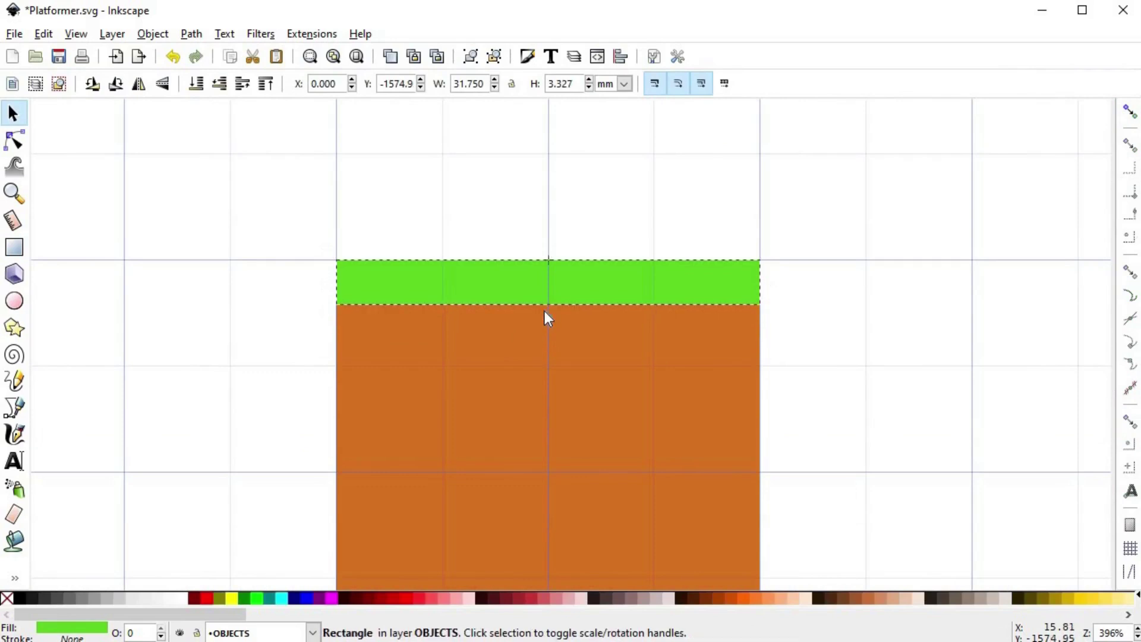
- Draw a green ellipse about 6 mm across at the grass strip's left end and place duplicates along its lower edge past the middle
{"action": "left_click", "coordinate": [800, 356]}
{"action": "scroll", "coordinate": [712, 397], "scroll_direction": "down", "scroll_amount": 2}
{"action": "left_click_drag", "start_coordinate": [677, 406], "coordinate": [593, 397]}
{"action": "scroll", "coordinate": [559, 397], "scroll_direction": "up", "scroll_amount": 1}
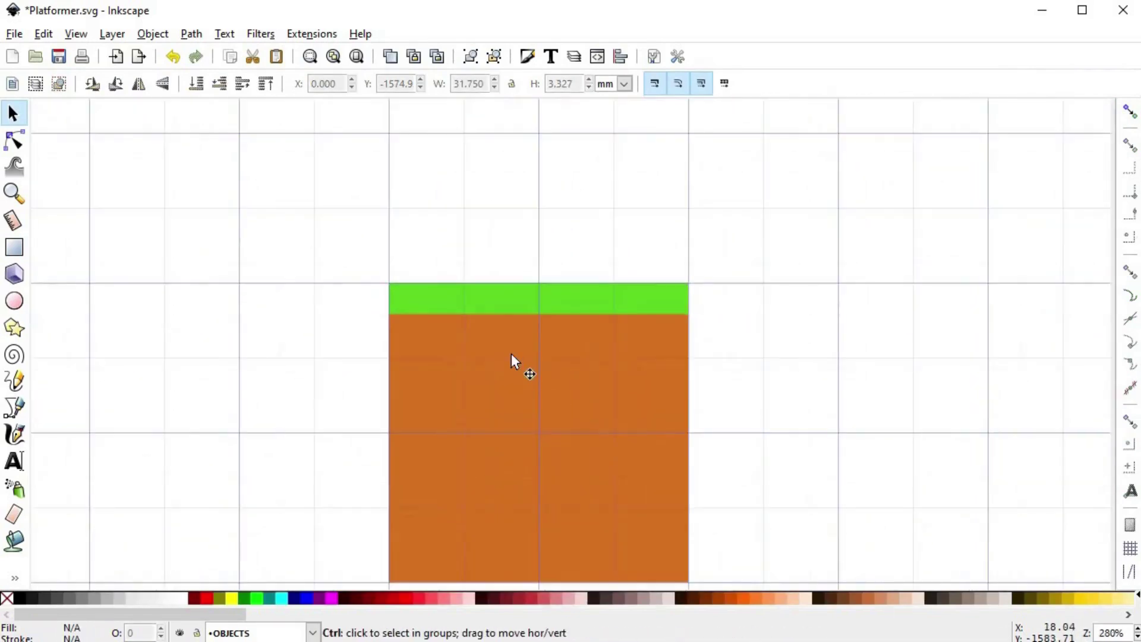
{"action": "scroll", "coordinate": [511, 352], "scroll_direction": "up", "scroll_amount": 1}
{"action": "left_click", "coordinate": [26, 301]}
{"action": "left_click_drag", "start_coordinate": [320, 275], "coordinate": [505, 294]}
{"action": "key", "text": "s"}
{"action": "key", "text": "ctrl+d"}
{"action": "key", "text": "ctrl+d"}
{"action": "key", "text": "ctrl+d"}
{"action": "left_click_drag", "start_coordinate": [559, 328], "coordinate": [576, 301]}
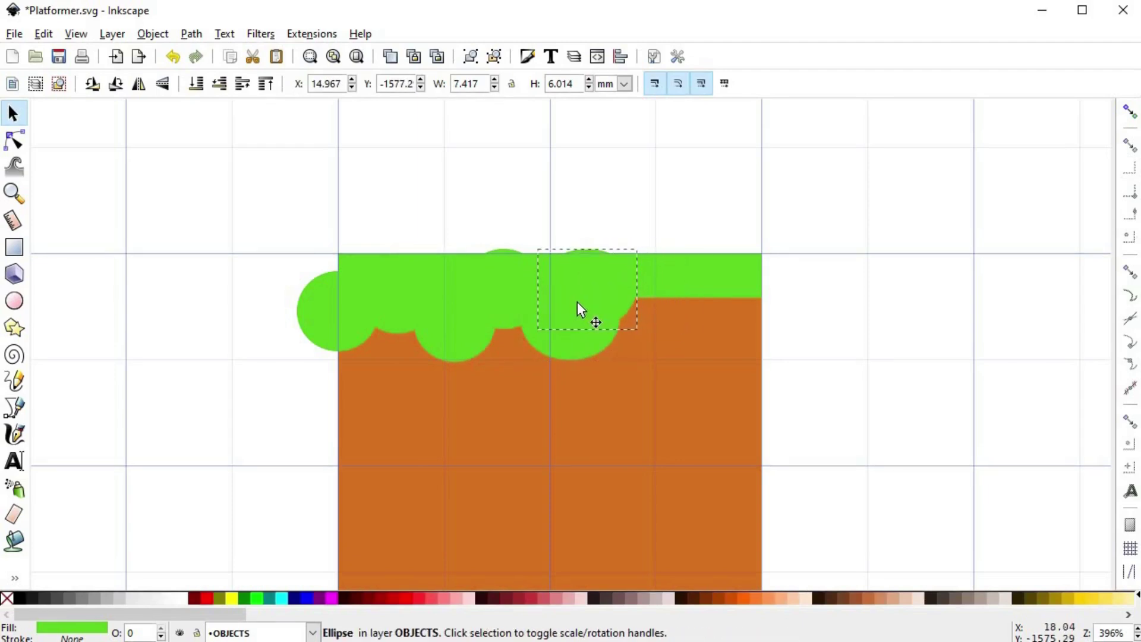
- Continue the scalloped edge to the strip's right end with duplicated large ellipses, filling the last gap with a small one about 3.3 mm wide
{"action": "left_click", "coordinate": [584, 349]}
{"action": "key", "text": "ctrl+d"}
{"action": "left_click_drag", "start_coordinate": [569, 350], "coordinate": [673, 337]}
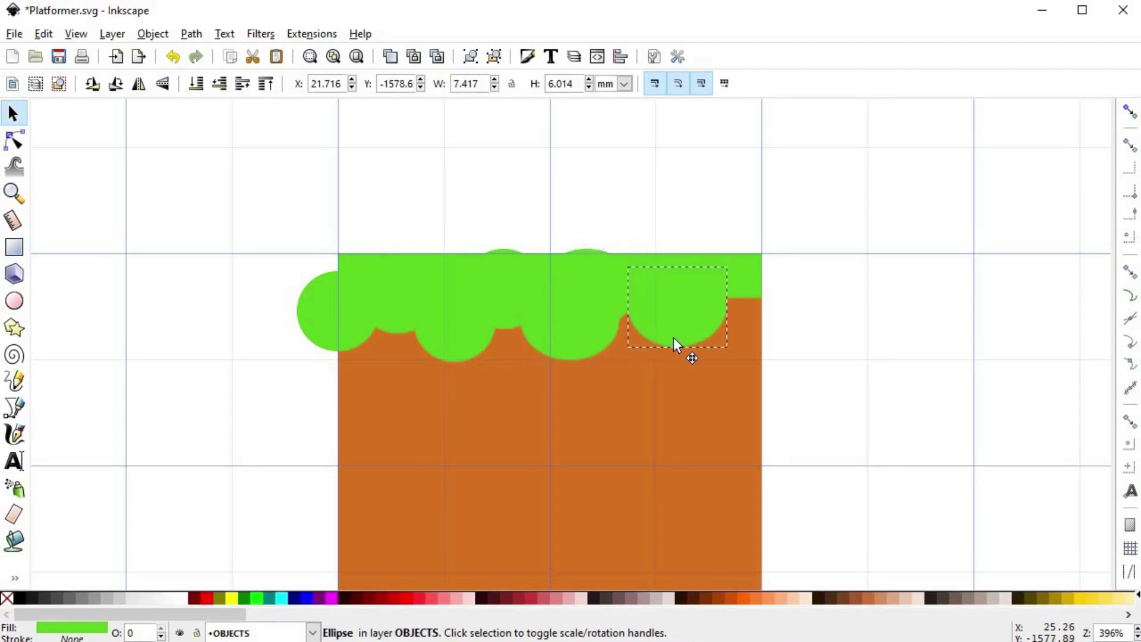
{"action": "left_click_drag", "start_coordinate": [737, 304], "coordinate": [750, 325]}
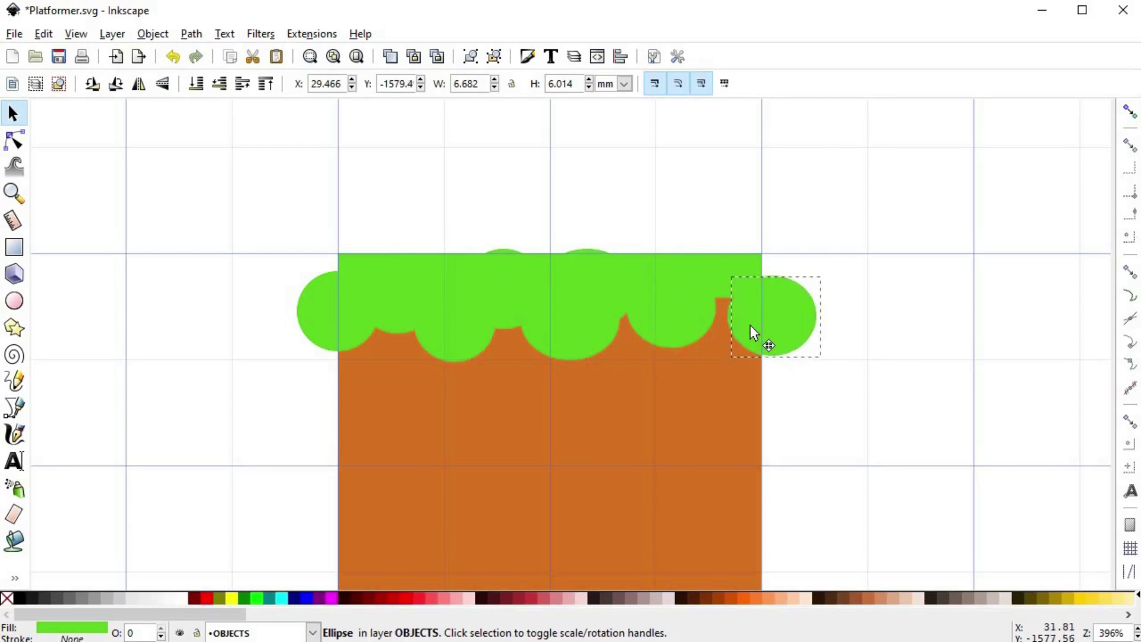
{"action": "left_click", "coordinate": [622, 280]}
{"action": "key", "text": "ctrl+d"}
{"action": "left_click_drag", "start_coordinate": [605, 284], "coordinate": [730, 293]}
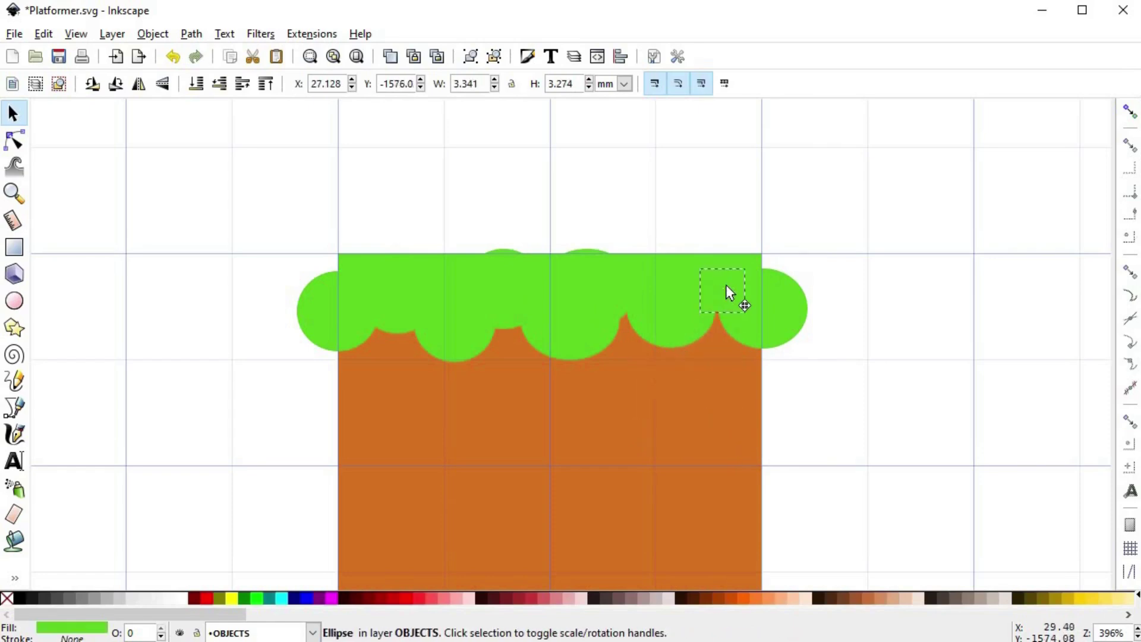
- Adjust the ellipses on the right half and lower the ones poking above the grass strip's top edge
{"action": "left_click_drag", "start_coordinate": [757, 348], "coordinate": [765, 344]}
{"action": "left_click_drag", "start_coordinate": [659, 316], "coordinate": [660, 319]}
{"action": "scroll", "coordinate": [650, 343], "scroll_direction": "up", "scroll_amount": 4}
{"action": "left_click_drag", "start_coordinate": [535, 205], "coordinate": [552, 238]}
{"action": "scroll", "coordinate": [583, 249], "scroll_direction": "down", "scroll_amount": 1}
{"action": "left_click_drag", "start_coordinate": [583, 343], "coordinate": [568, 420]}
{"action": "left_click_drag", "start_coordinate": [414, 397], "coordinate": [390, 402]}
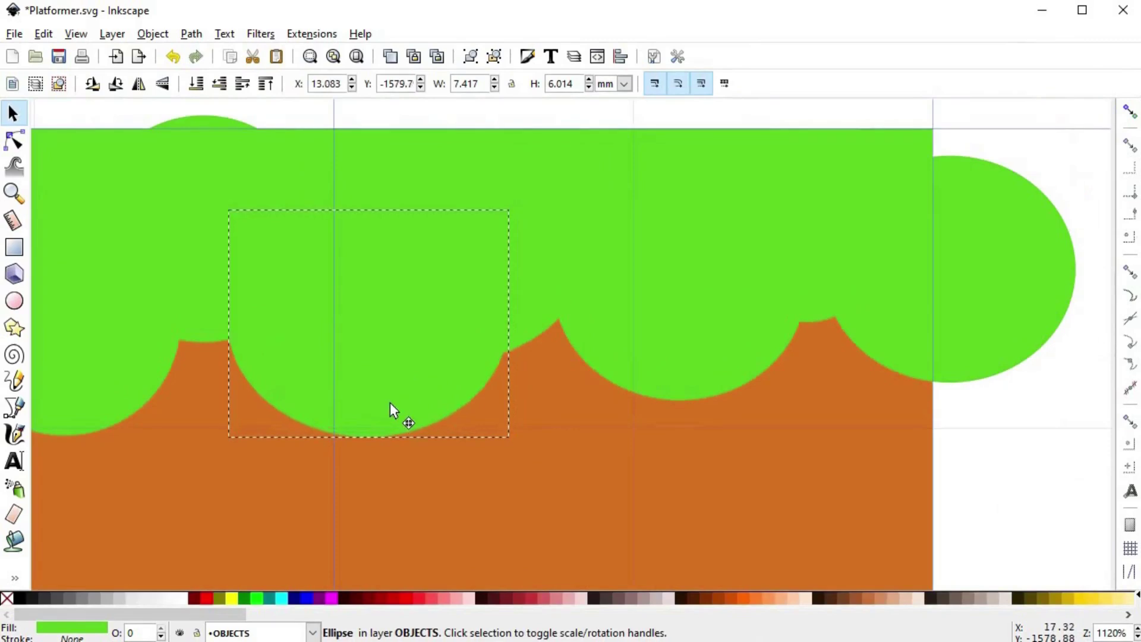
{"action": "left_click_drag", "start_coordinate": [547, 305], "coordinate": [579, 291]}
{"action": "left_click_drag", "start_coordinate": [491, 115], "coordinate": [489, 153]}
{"action": "left_click", "coordinate": [206, 122]}
{"action": "left_click_drag", "start_coordinate": [206, 114], "coordinate": [206, 146]}
- Reposition the ellipses at the right end and in the left half to even out the scallops along the grass edge
{"action": "left_click", "coordinate": [713, 369]}
{"action": "left_click", "coordinate": [917, 322]}
{"action": "left_click_drag", "start_coordinate": [1082, 273], "coordinate": [1054, 273]}
{"action": "left_click", "coordinate": [811, 340]}
{"action": "left_click", "coordinate": [520, 313]}
{"action": "scroll", "coordinate": [240, 380], "scroll_direction": "down", "scroll_amount": 2}
{"action": "left_click_drag", "start_coordinate": [240, 380], "coordinate": [450, 371]}
{"action": "left_click", "coordinate": [227, 355]}
{"action": "left_click_drag", "start_coordinate": [354, 374], "coordinate": [414, 342]}
{"action": "left_click_drag", "start_coordinate": [262, 352], "coordinate": [245, 349]}
{"action": "left_click", "coordinate": [834, 415]}
{"action": "scroll", "coordinate": [834, 415], "scroll_direction": "down", "scroll_amount": 1}
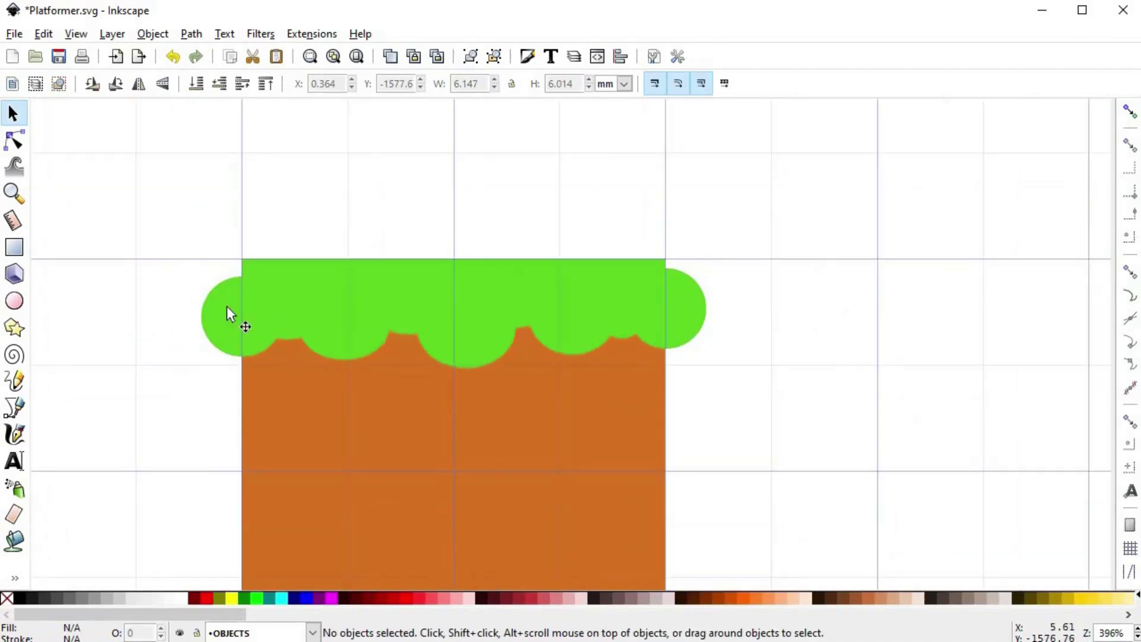
- Unite the green strip and ellipses, and intersect the result with a duplicate of the brown square to trim the overhanging ends
{"action": "left_click_drag", "start_coordinate": [153, 223], "coordinate": [744, 387]}
{"action": "key", "text": "ctrl+plus"}
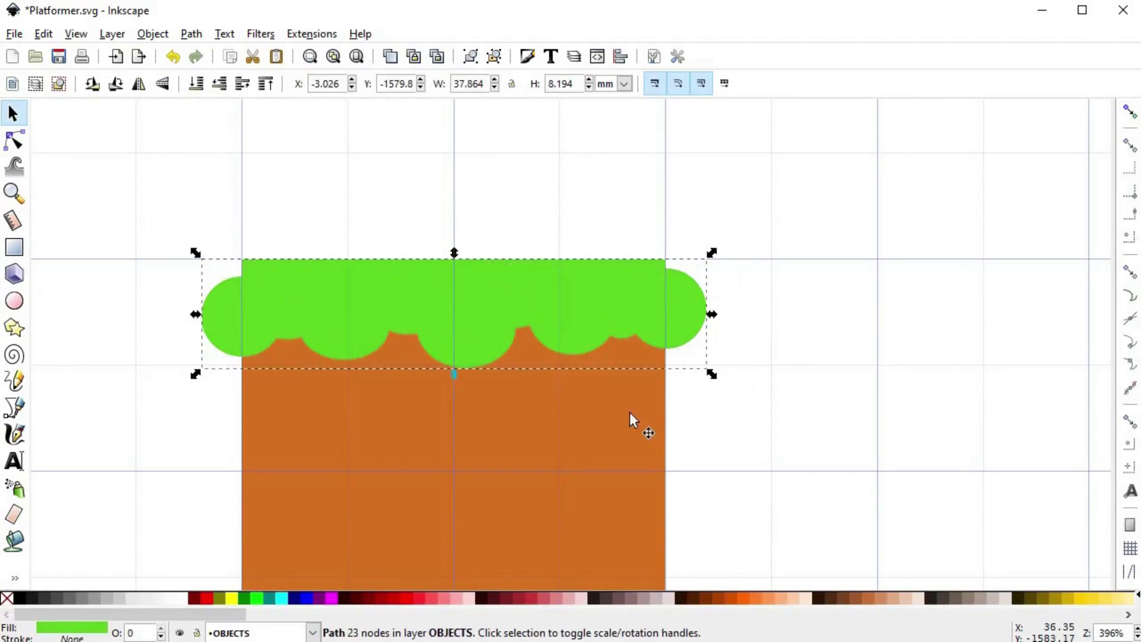
{"action": "left_click", "coordinate": [647, 411]}
{"action": "key", "text": "Home"}
{"action": "left_click", "coordinate": [700, 324], "text": "shift"}
{"action": "key", "text": "ctrl+asterisk"}
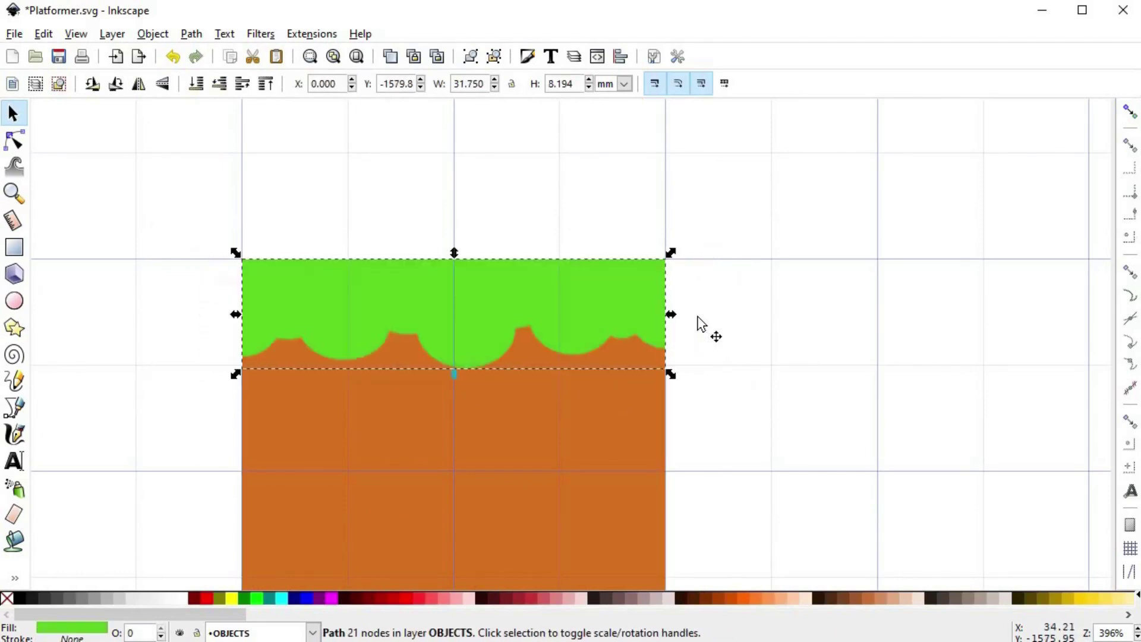
- Delete the surplus nodes on the grass path's two sides and at the bottoms and small dips of its scallops
{"action": "key", "text": "n"}
{"action": "scroll", "coordinate": [644, 356], "scroll_direction": "up", "scroll_amount": 2}
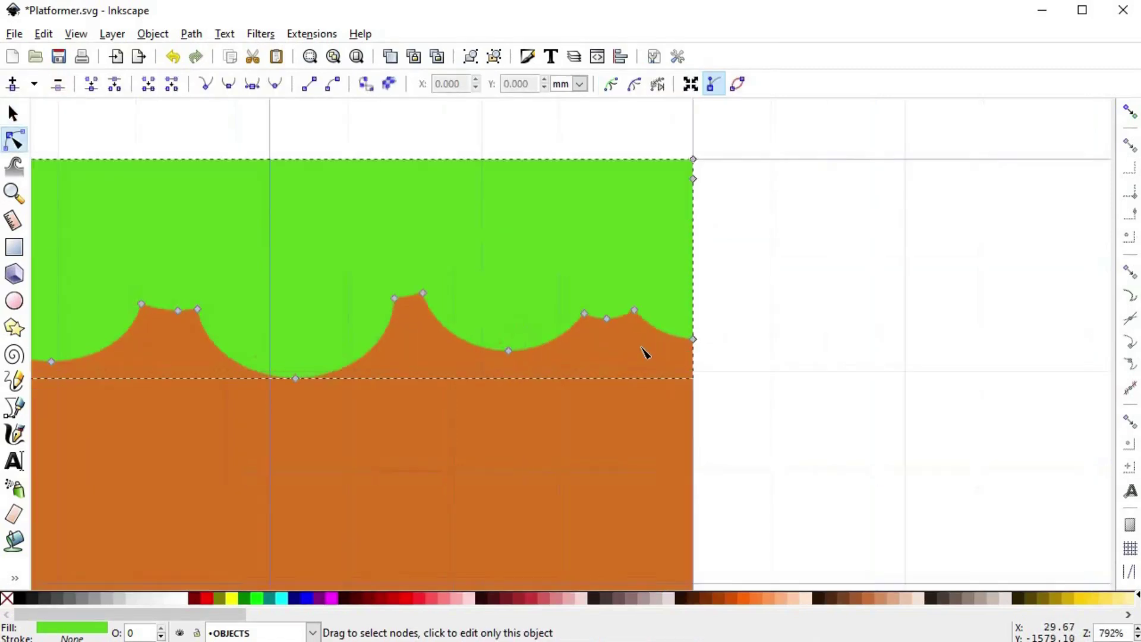
{"action": "scroll", "coordinate": [785, 236], "scroll_direction": "down", "scroll_amount": 1}
{"action": "left_click_drag", "start_coordinate": [825, 204], "coordinate": [162, 239]}
{"action": "left_click", "coordinate": [59, 85]}
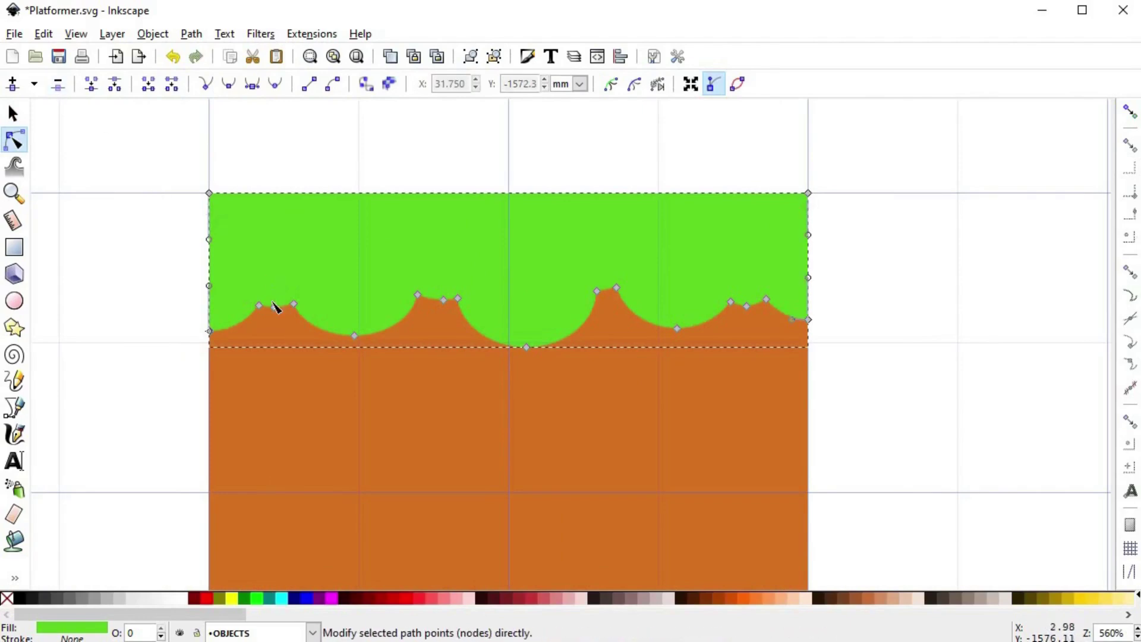
{"action": "left_click_drag", "start_coordinate": [339, 316], "coordinate": [369, 372]}
{"action": "mouse_move", "coordinate": [496, 310]}
{"action": "left_mouse_down"}
{"action": "mouse_move", "coordinate": [540, 387]}
{"action": "mouse_move", "coordinate": [558, 389]}
{"action": "left_mouse_up"}
{"action": "left_click_drag", "start_coordinate": [660, 296], "coordinate": [692, 366]}
{"action": "left_click_drag", "start_coordinate": [741, 288], "coordinate": [755, 335]}
{"action": "left_click", "coordinate": [58, 85]}
- Reposition the last peak node near the grass path's right end and bend the adjoining segments into smooth rounded scallops
{"action": "scroll", "coordinate": [814, 303], "scroll_direction": "up", "scroll_amount": 1, "text": "ctrl"}
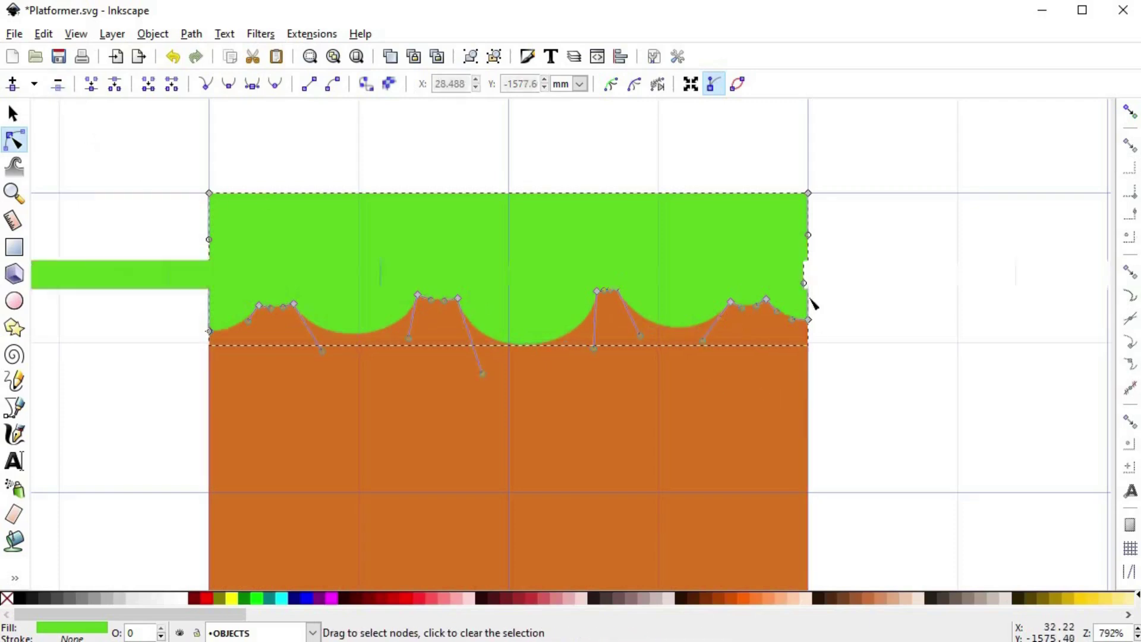
{"action": "scroll", "coordinate": [718, 389], "scroll_direction": "up", "scroll_amount": 3, "text": "ctrl"}
{"action": "left_click_drag", "start_coordinate": [629, 315], "coordinate": [617, 290]}
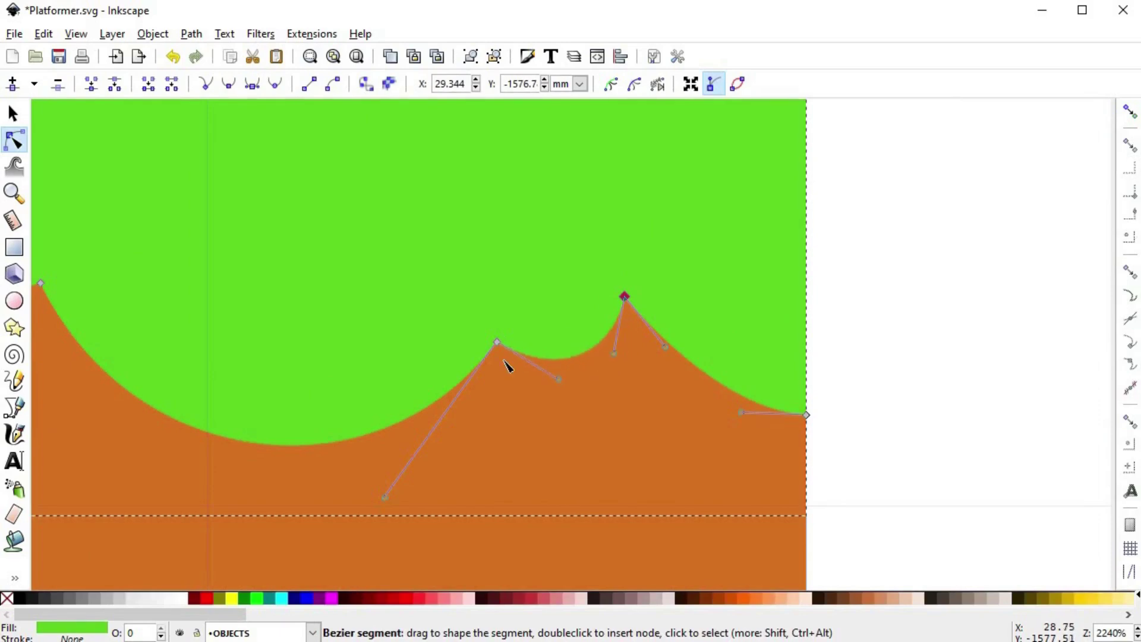
{"action": "left_click_drag", "start_coordinate": [531, 357], "coordinate": [527, 364]}
{"action": "left_click_drag", "start_coordinate": [698, 376], "coordinate": [682, 388]}
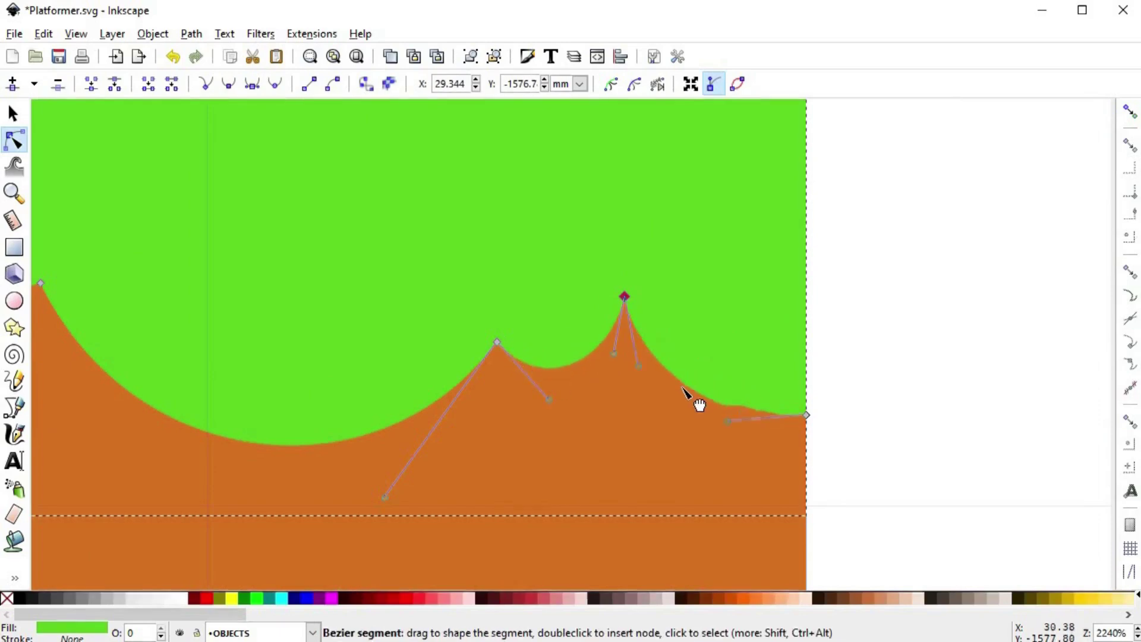
{"action": "scroll", "coordinate": [394, 382], "scroll_direction": "left", "scroll_amount": 5}
{"action": "scroll", "coordinate": [394, 382], "scroll_direction": "down", "scroll_amount": 1, "text": "ctrl"}
{"action": "left_click_drag", "start_coordinate": [434, 432], "coordinate": [416, 415]}
{"action": "left_click", "coordinate": [291, 361]}
{"action": "left_click", "coordinate": [302, 397]}
{"action": "left_click", "coordinate": [303, 363]}
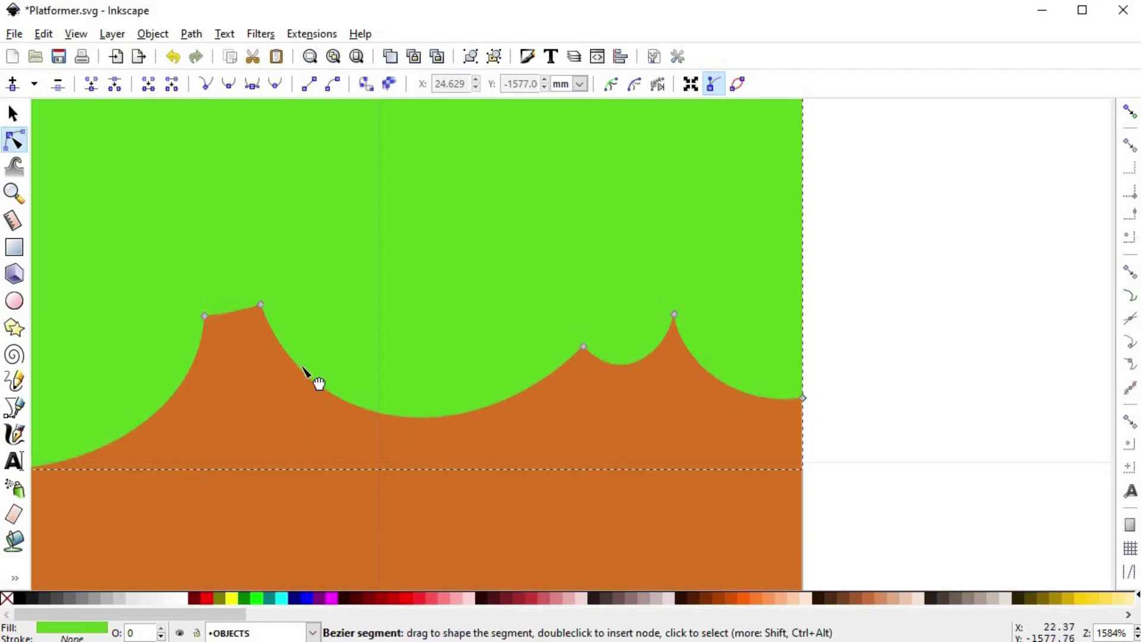
- Round the short dips between the peaks across the middle and left part of the grass edge
{"action": "scroll", "coordinate": [423, 344], "scroll_direction": "left", "scroll_amount": 5}
{"action": "scroll", "coordinate": [540, 384], "scroll_direction": "left", "scroll_amount": 5}
{"action": "left_click_drag", "start_coordinate": [390, 454], "coordinate": [263, 400]}
{"action": "scroll", "coordinate": [359, 369], "scroll_direction": "left", "scroll_amount": 7}
{"action": "left_click_drag", "start_coordinate": [359, 367], "coordinate": [376, 390]}
{"action": "scroll", "coordinate": [380, 394], "scroll_direction": "left", "scroll_amount": 10}
{"action": "left_click_drag", "start_coordinate": [544, 432], "coordinate": [644, 403]}
{"action": "scroll", "coordinate": [473, 407], "scroll_direction": "left", "scroll_amount": 5}
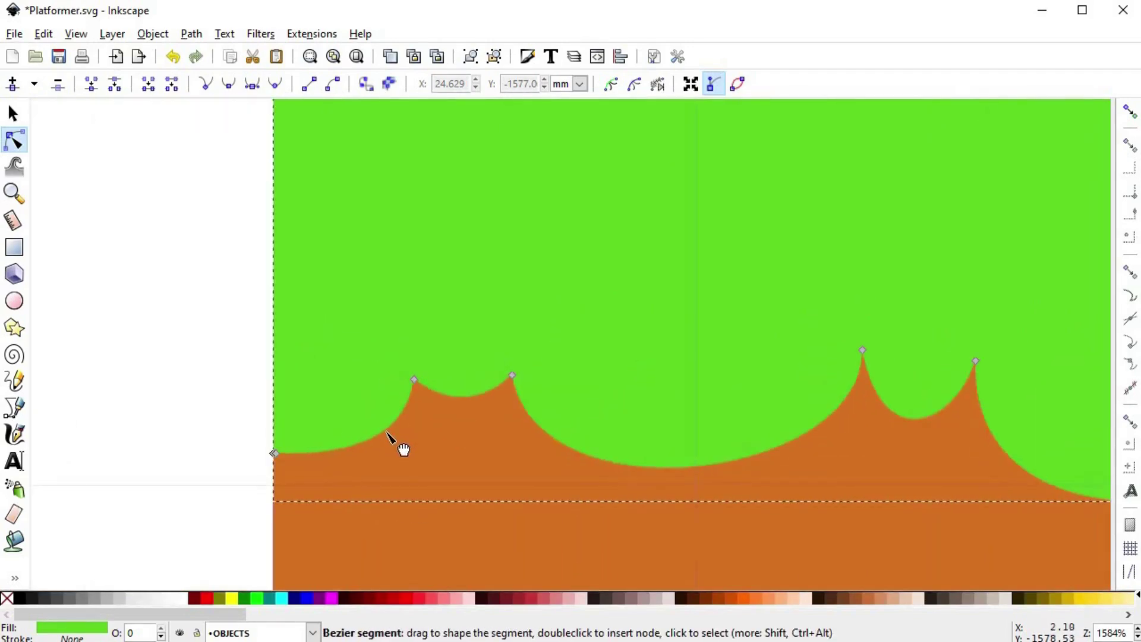
- Move each of the three leftmost pairs of peak nodes on the grass edge slightly upward
{"action": "scroll", "coordinate": [386, 432], "scroll_direction": "down", "scroll_amount": 3}
{"action": "left_click_drag", "start_coordinate": [537, 420], "coordinate": [429, 401]}
{"action": "left_click", "coordinate": [835, 362]}
{"action": "left_click", "coordinate": [458, 359]}
{"action": "left_click_drag", "start_coordinate": [359, 296], "coordinate": [455, 357]}
{"action": "left_click_drag", "start_coordinate": [424, 334], "coordinate": [422, 322]}
{"action": "left_click_drag", "start_coordinate": [208, 317], "coordinate": [279, 355]}
{"action": "left_click_drag", "start_coordinate": [260, 340], "coordinate": [259, 330]}
{"action": "left_click_drag", "start_coordinate": [547, 300], "coordinate": [601, 341]}
{"action": "mouse_move", "coordinate": [584, 326]}
{"action": "left_mouse_down"}
{"action": "mouse_move", "coordinate": [584, 282]}
{"action": "mouse_move", "coordinate": [587, 304]}
{"action": "left_mouse_up"}
- Pull the large curves on both sides of the tallest peak slightly downward and deselect the grass path
{"action": "left_click", "coordinate": [819, 331]}
{"action": "scroll", "coordinate": [547, 351], "scroll_direction": "up", "scroll_amount": 1}
{"action": "left_click_drag", "start_coordinate": [530, 348], "coordinate": [537, 361]}
{"action": "left_click_drag", "start_coordinate": [649, 337], "coordinate": [645, 346]}
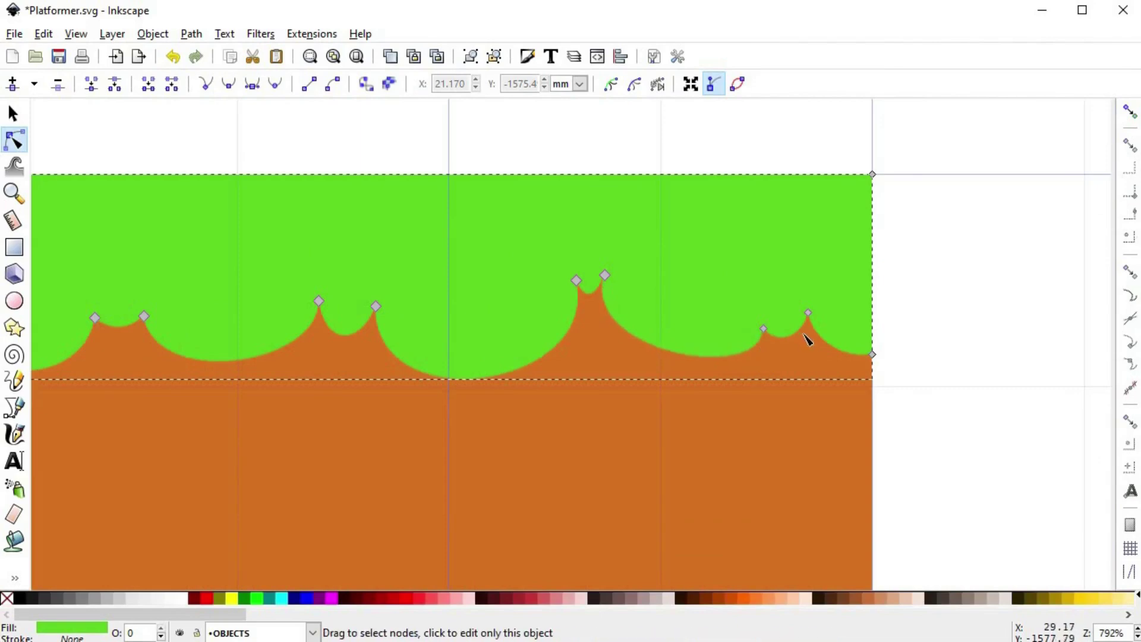
{"action": "key", "text": "s"}
{"action": "left_click", "coordinate": [901, 374]}
{"action": "scroll", "coordinate": [901, 374], "scroll_direction": "down", "scroll_amount": 2}
{"action": "left_click_drag", "start_coordinate": [901, 373], "coordinate": [740, 336]}
{"action": "scroll", "coordinate": [771, 359], "scroll_direction": "down", "scroll_amount": 2}
{"action": "scroll", "coordinate": [771, 359], "scroll_direction": "up", "scroll_amount": 1}
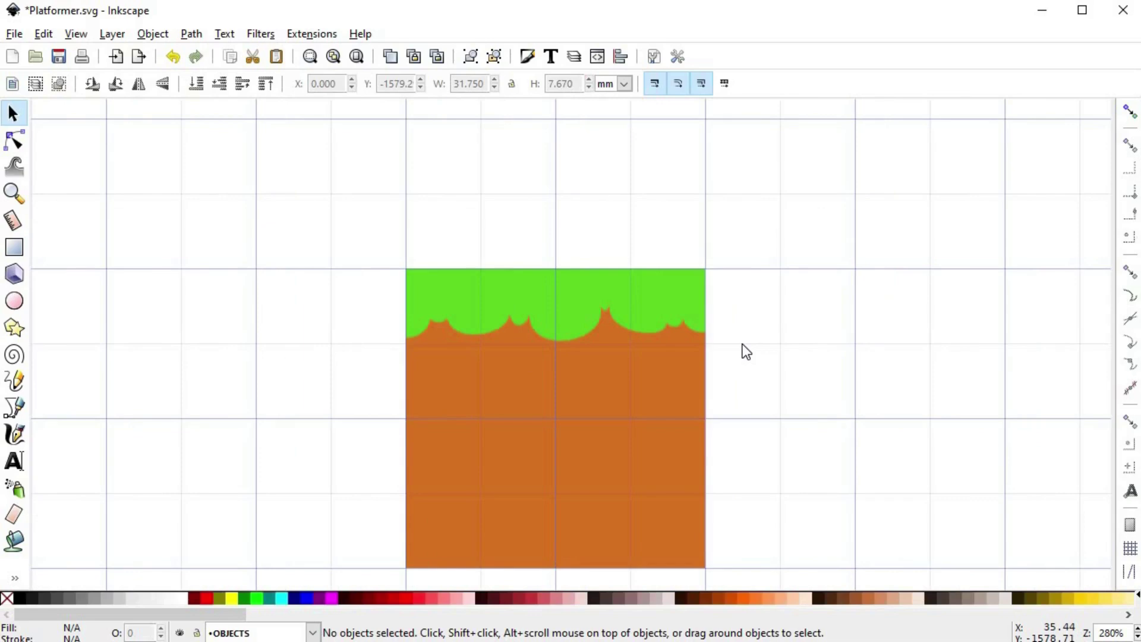
- Open the Align and Distribute dialog
{"action": "key", "text": "alt"}
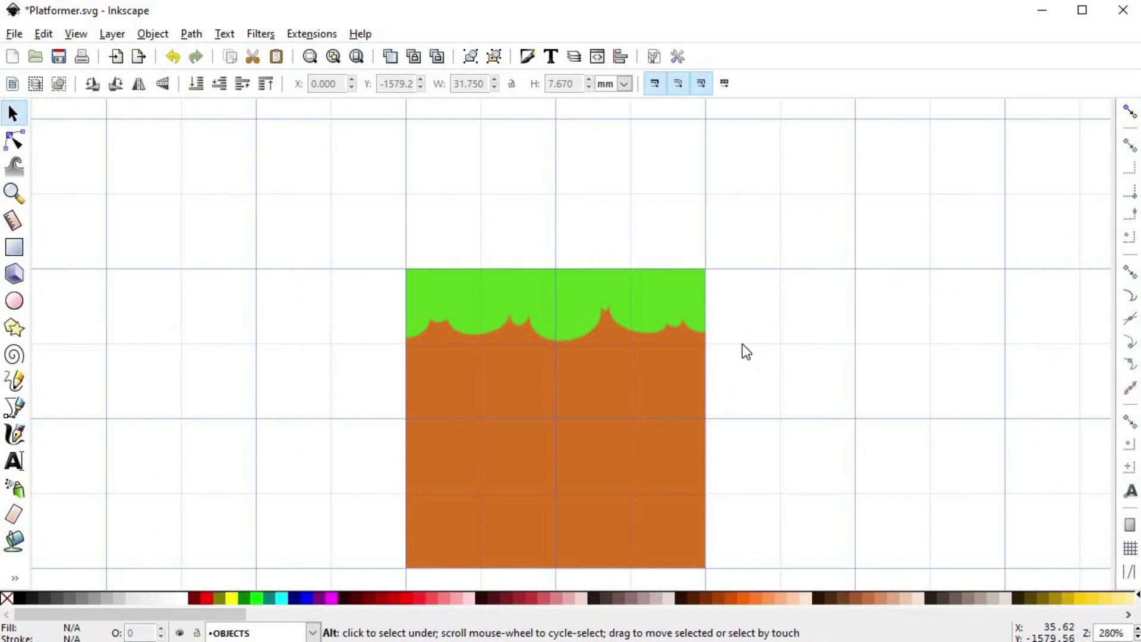
{"action": "left_click", "coordinate": [153, 34]}
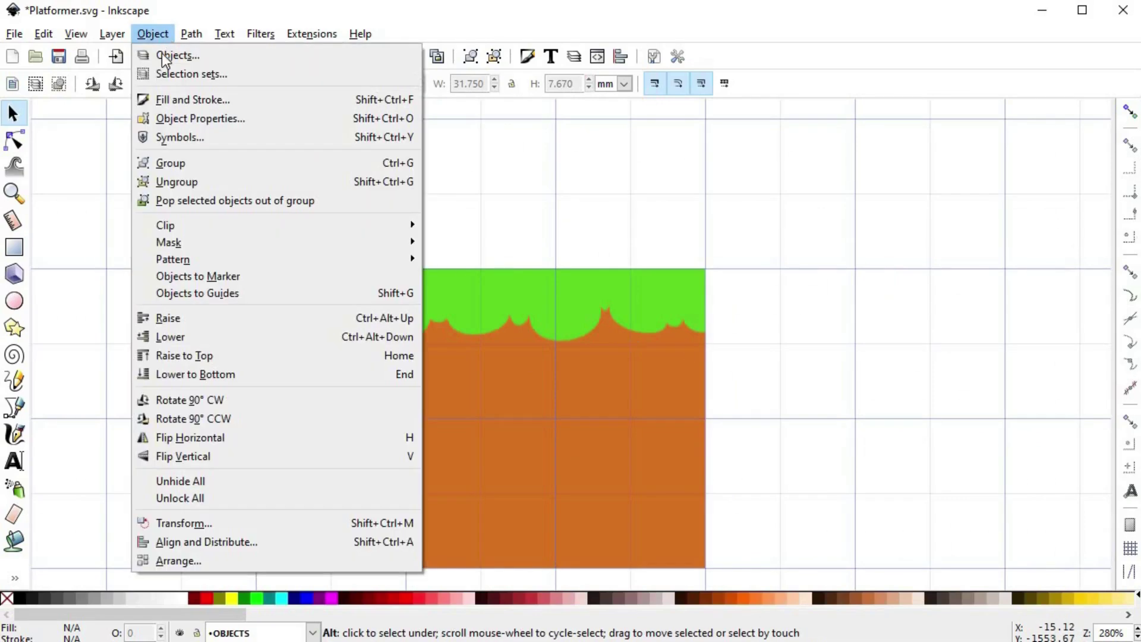
{"action": "left_click", "coordinate": [197, 543]}
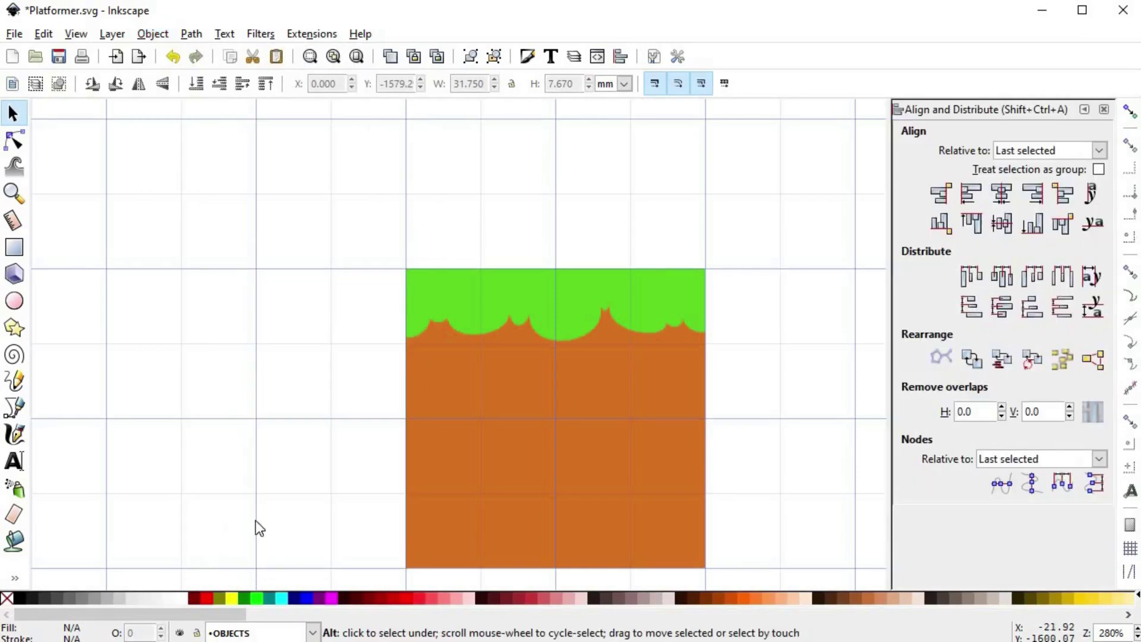
- Align the grass path's lower left and right edge nodes to the same height and close the Align and Distribute dialog
{"action": "double_click", "coordinate": [654, 282]}
{"action": "left_click_drag", "start_coordinate": [757, 314], "coordinate": [696, 385]}
{"action": "left_click_drag", "start_coordinate": [382, 323], "coordinate": [420, 366]}
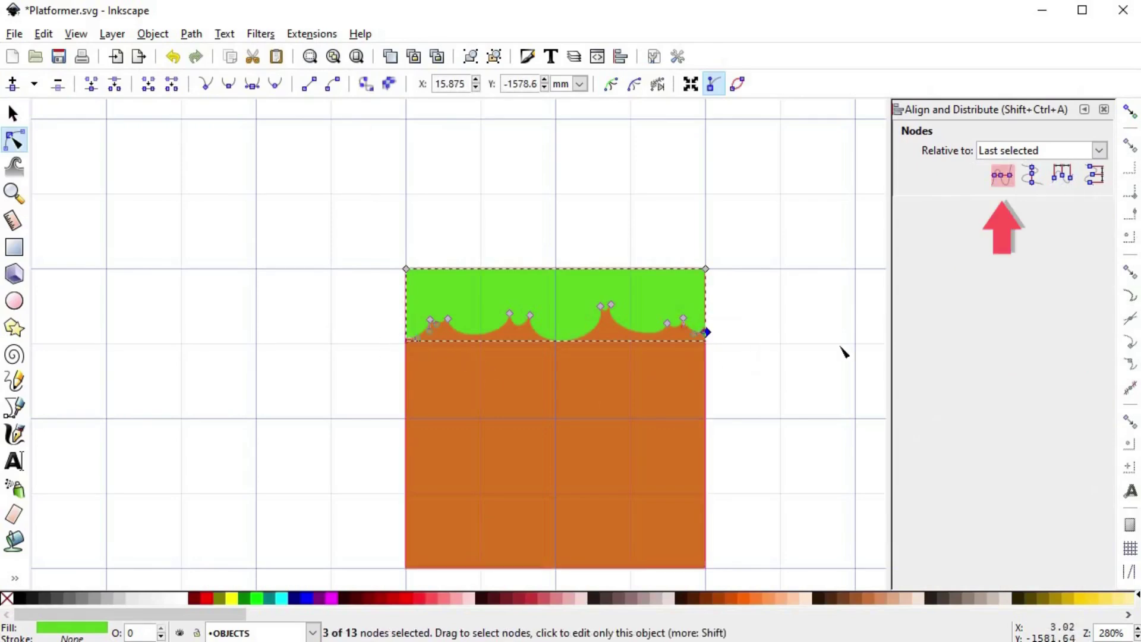
{"action": "left_click", "coordinate": [1000, 184]}
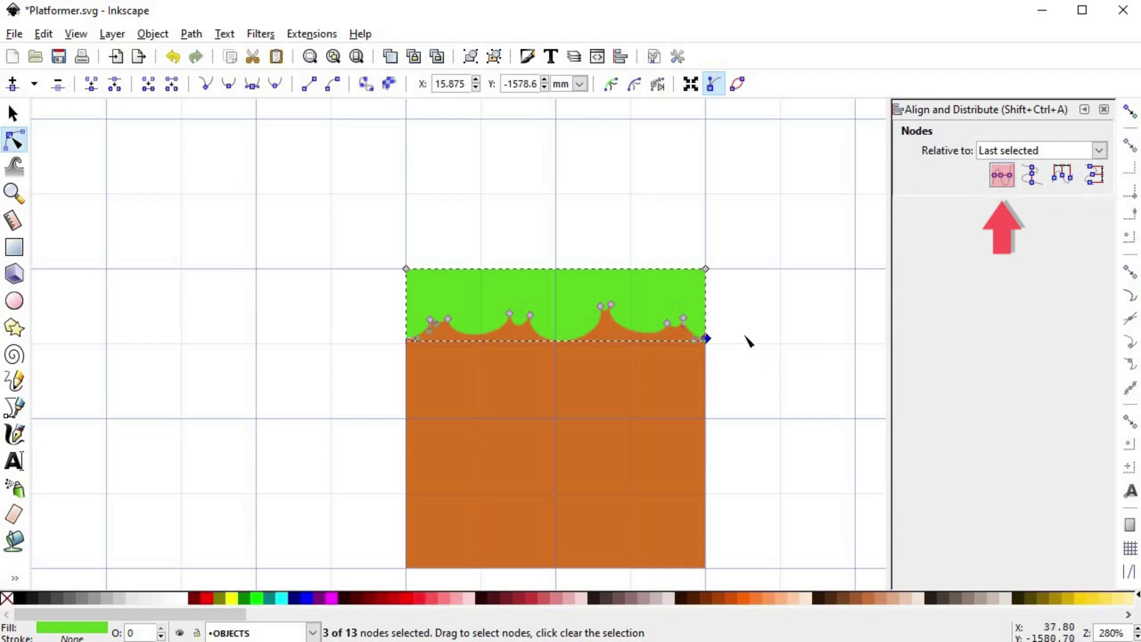
{"action": "left_click", "coordinate": [744, 334]}
{"action": "left_click", "coordinate": [744, 334]}
{"action": "left_click_drag", "start_coordinate": [746, 336], "coordinate": [649, 321]}
{"action": "scroll", "coordinate": [649, 320], "scroll_direction": "up", "scroll_amount": 2}
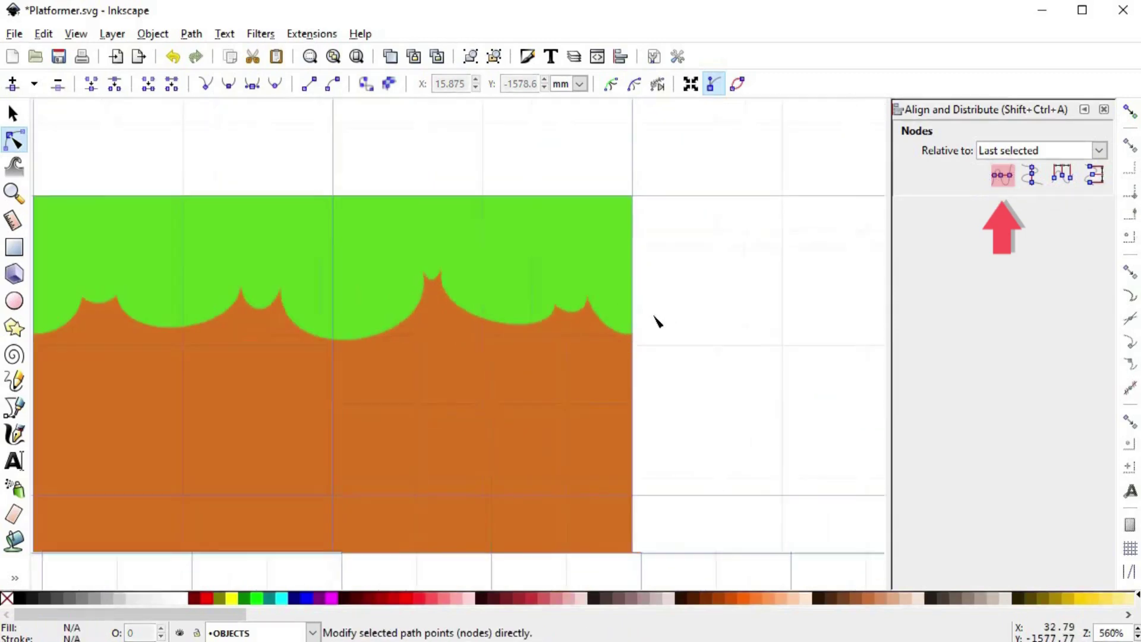
{"action": "scroll", "coordinate": [656, 317], "scroll_direction": "down", "scroll_amount": 1}
{"action": "left_click", "coordinate": [1103, 110]}
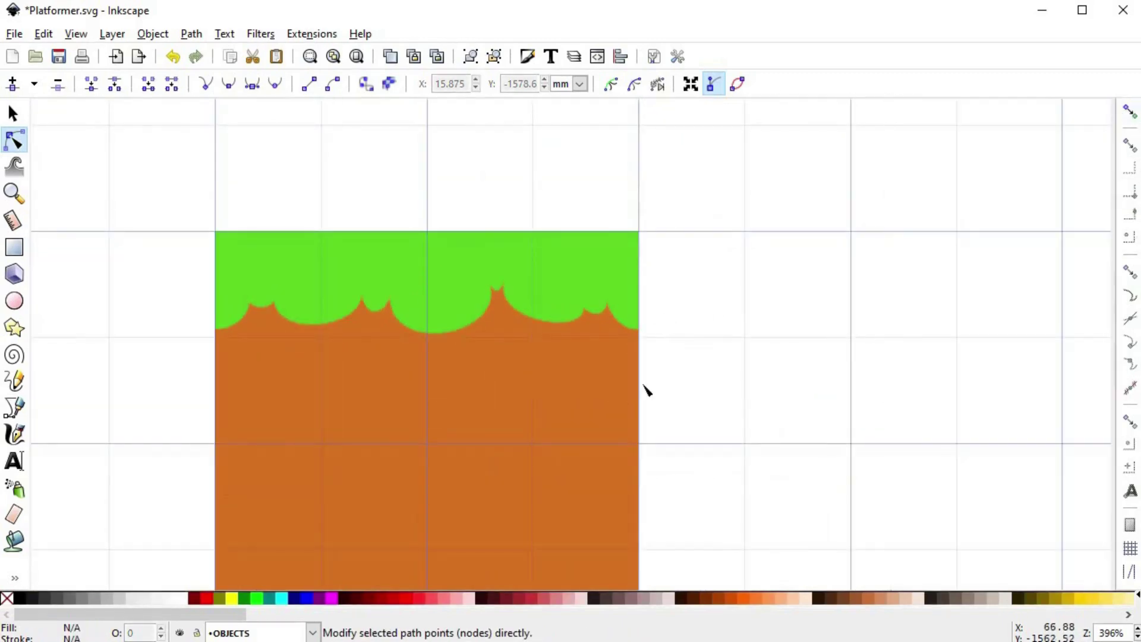
- Duplicate the whole ground tile and snap the copy flush against the original's right edge at X 31.750 mm
{"action": "scroll", "coordinate": [469, 369], "scroll_direction": "down", "scroll_amount": 2}
{"action": "key", "text": "s"}
{"action": "left_click_drag", "start_coordinate": [280, 257], "coordinate": [657, 571]}
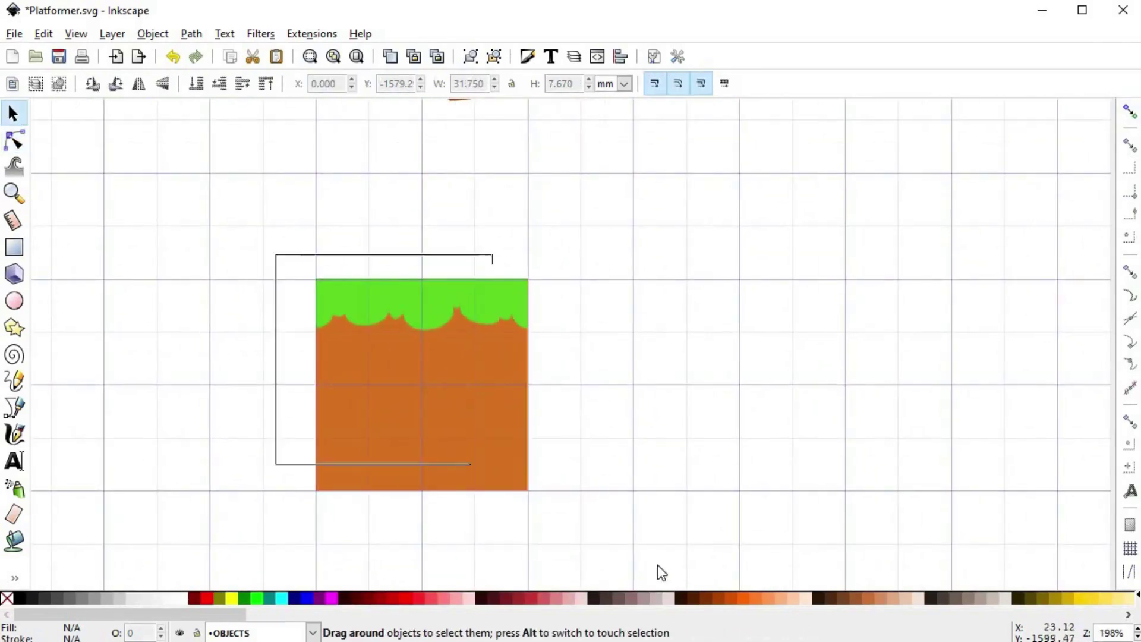
{"action": "left_click_drag", "start_coordinate": [338, 312], "coordinate": [620, 371]}
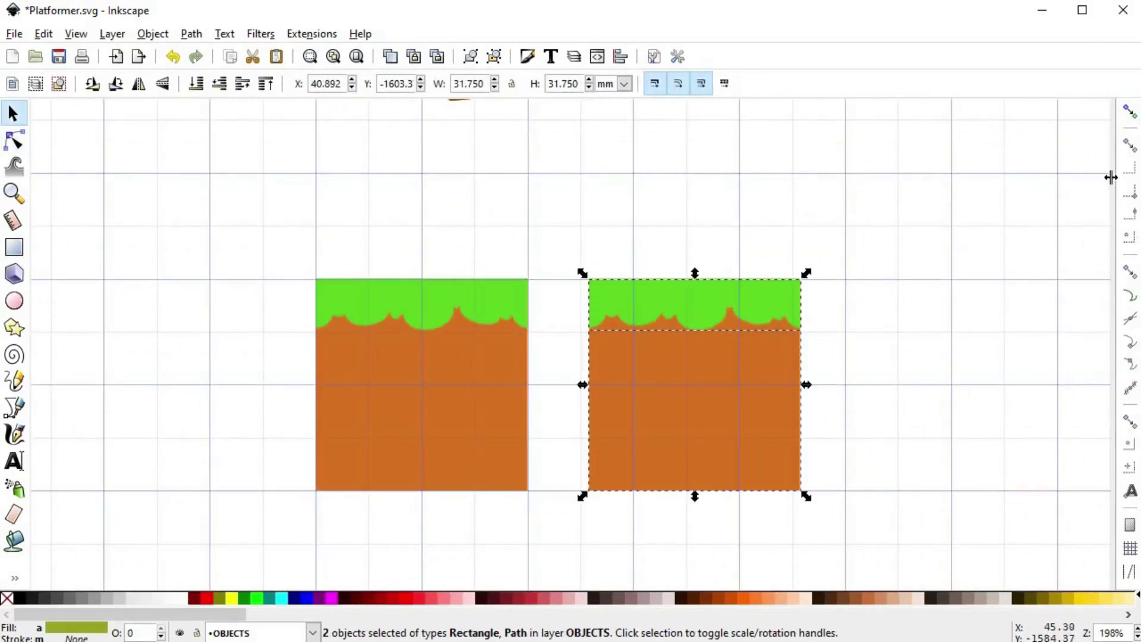
{"action": "left_click", "coordinate": [1127, 112]}
{"action": "left_click_drag", "start_coordinate": [605, 301], "coordinate": [544, 307]}
{"action": "left_click", "coordinate": [1127, 114]}
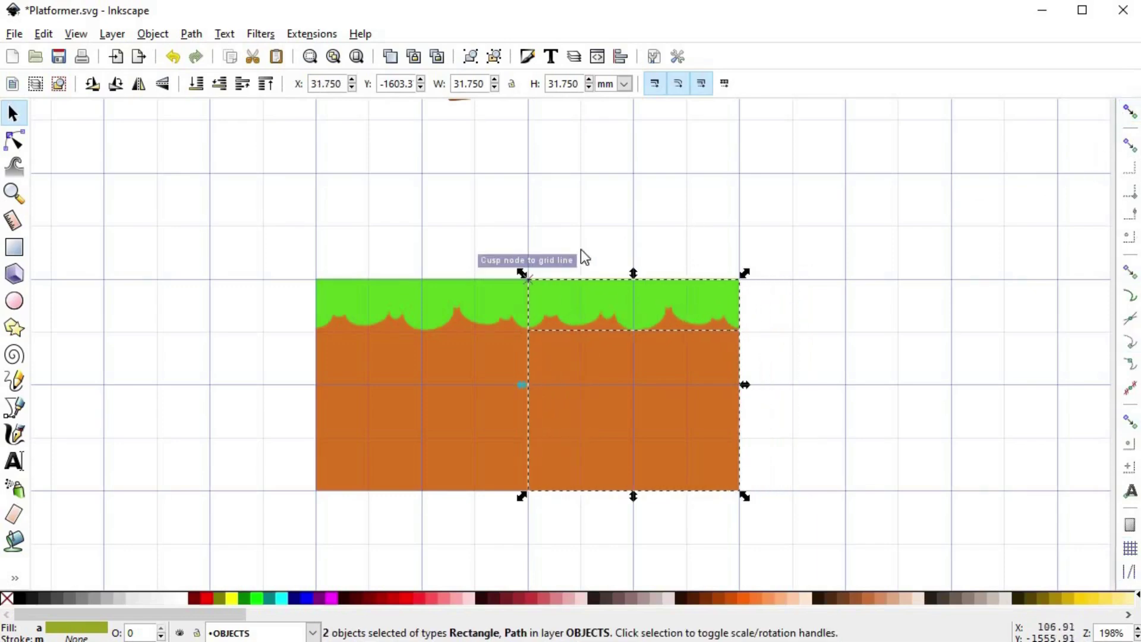
- Reshape the original tile's last grass curve so it flows smoothly across the seam into the copy on its right
{"action": "scroll", "coordinate": [520, 300], "scroll_direction": "up", "scroll_amount": 2}
{"action": "left_click", "coordinate": [569, 214]}
{"action": "scroll", "coordinate": [542, 339], "scroll_direction": "up", "scroll_amount": 3}
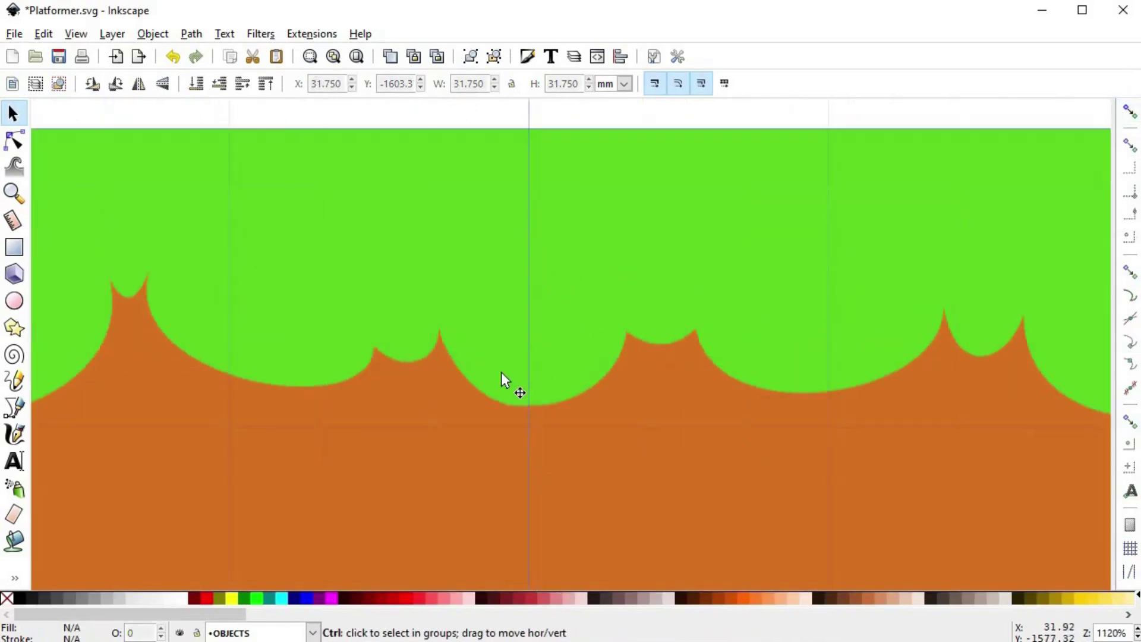
{"action": "left_click", "coordinate": [492, 405], "text": "ctrl"}
{"action": "scroll", "coordinate": [492, 405], "scroll_direction": "up", "scroll_amount": 3}
{"action": "key", "text": "n"}
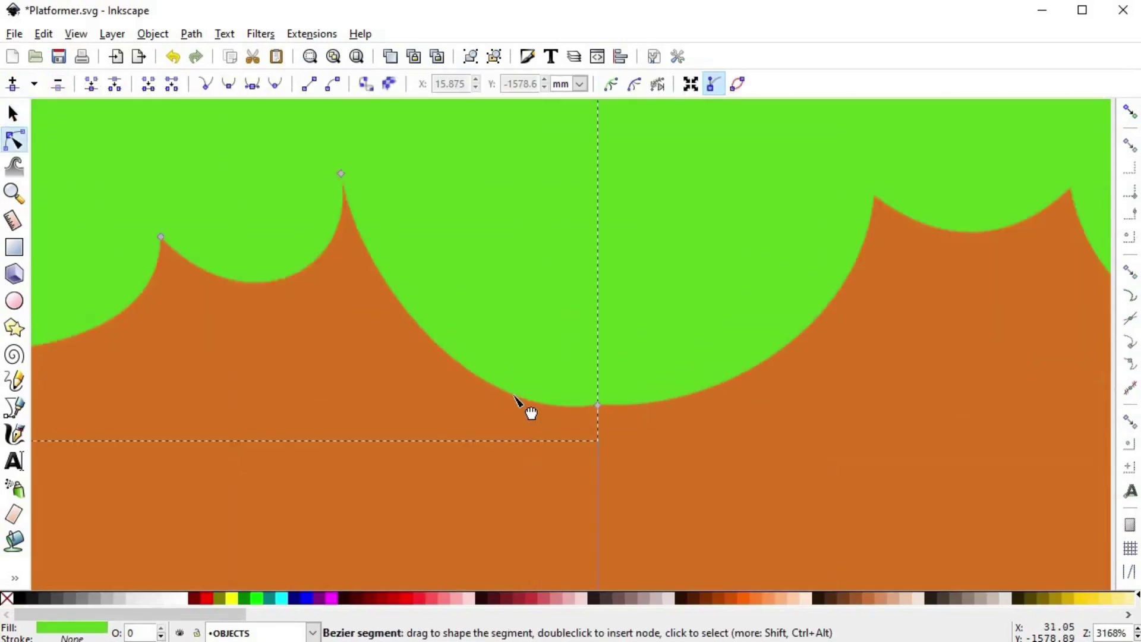
{"action": "left_click_drag", "start_coordinate": [491, 389], "coordinate": [482, 384]}
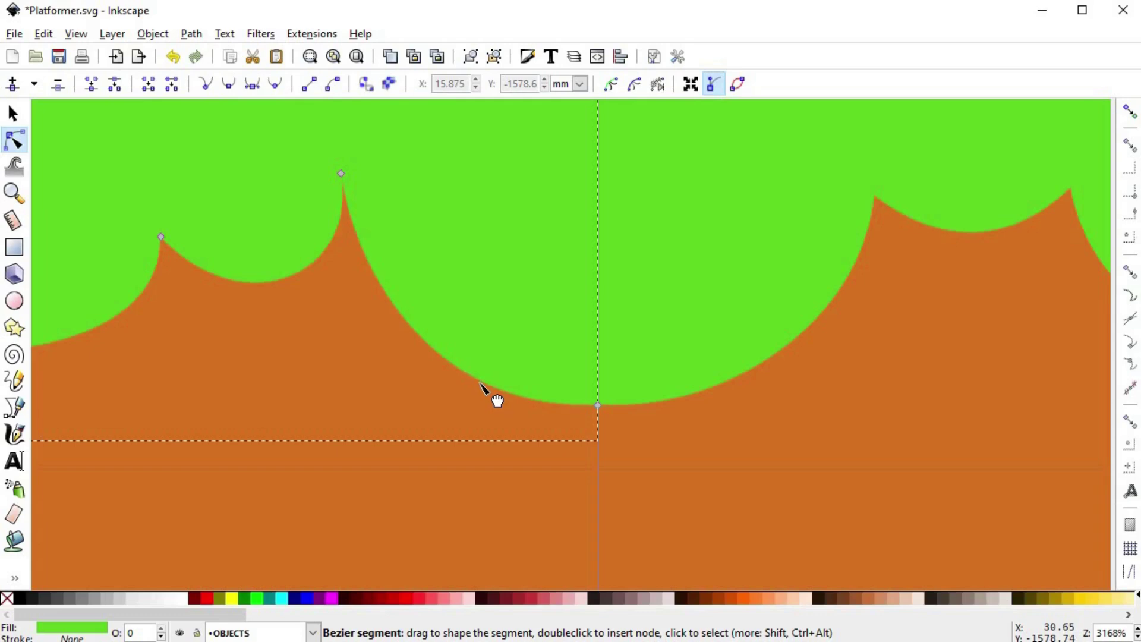
{"action": "left_click_drag", "start_coordinate": [300, 256], "coordinate": [275, 280]}
- Delete the duplicated tile on the right of the original
{"action": "scroll", "coordinate": [297, 289], "scroll_direction": "down", "scroll_amount": 2}
{"action": "scroll", "coordinate": [569, 394], "scroll_direction": "down", "scroll_amount": 3}
{"action": "left_click", "coordinate": [577, 237]}
{"action": "scroll", "coordinate": [576, 421], "scroll_direction": "up", "scroll_amount": 3}
{"action": "scroll", "coordinate": [576, 422], "scroll_direction": "down", "scroll_amount": 6}
{"action": "left_click_drag", "start_coordinate": [614, 427], "coordinate": [607, 374]}
{"action": "key", "text": "s"}
{"action": "mouse_move", "coordinate": [802, 266]}
{"action": "left_mouse_down"}
{"action": "mouse_move", "coordinate": [578, 565]}
{"action": "mouse_move", "coordinate": [539, 563]}
{"action": "left_mouse_up"}
{"action": "key", "text": "Delete"}
- Duplicate the ground tile and snap the copy flush against the original's left edge at X -31.750 mm
{"action": "left_click_drag", "start_coordinate": [287, 250], "coordinate": [570, 537]}
{"action": "key", "text": "ctrl+d"}
{"action": "left_click", "coordinate": [1129, 112]}
{"action": "left_click_drag", "start_coordinate": [530, 315], "coordinate": [311, 318]}
{"action": "scroll", "coordinate": [339, 357], "scroll_direction": "up", "scroll_amount": 5}
{"action": "key", "text": "Escape"}
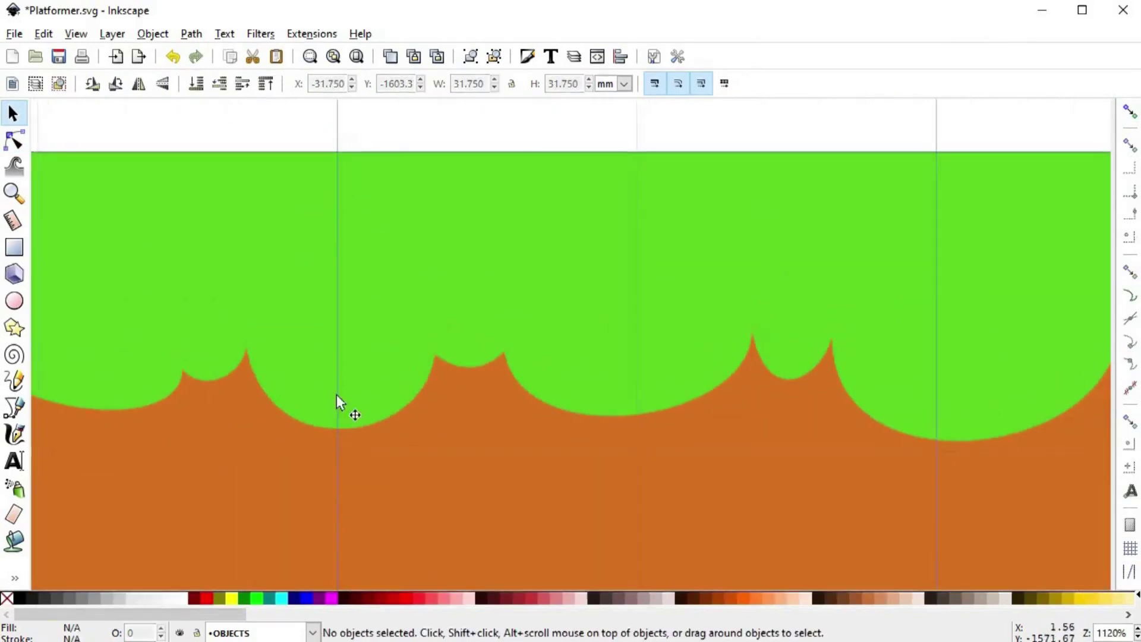
- Reshape the grass curve beside the seam between the left copy and the original tile into a smooth continuous scallop
{"action": "scroll", "coordinate": [345, 415], "scroll_direction": "up", "scroll_amount": 3}
{"action": "left_click", "coordinate": [411, 404]}
{"action": "key", "text": "n"}
{"action": "scroll", "coordinate": [429, 426], "scroll_direction": "up", "scroll_amount": 1}
{"action": "scroll", "coordinate": [281, 449], "scroll_direction": "up", "scroll_amount": 6}
{"action": "left_click_drag", "start_coordinate": [339, 355], "coordinate": [295, 429]}
{"action": "scroll", "coordinate": [304, 424], "scroll_direction": "down", "scroll_amount": 1}
{"action": "scroll", "coordinate": [659, 357], "scroll_direction": "down", "scroll_amount": 2}
{"action": "scroll", "coordinate": [597, 397], "scroll_direction": "down", "scroll_amount": 3}
{"action": "left_click_drag", "start_coordinate": [594, 392], "coordinate": [624, 417]}
- Examine the grass edge and its nodes where the two adjoining tiles meet
{"action": "key", "text": "s"}
{"action": "left_click", "coordinate": [626, 494]}
{"action": "scroll", "coordinate": [626, 496], "scroll_direction": "down", "scroll_amount": 4}
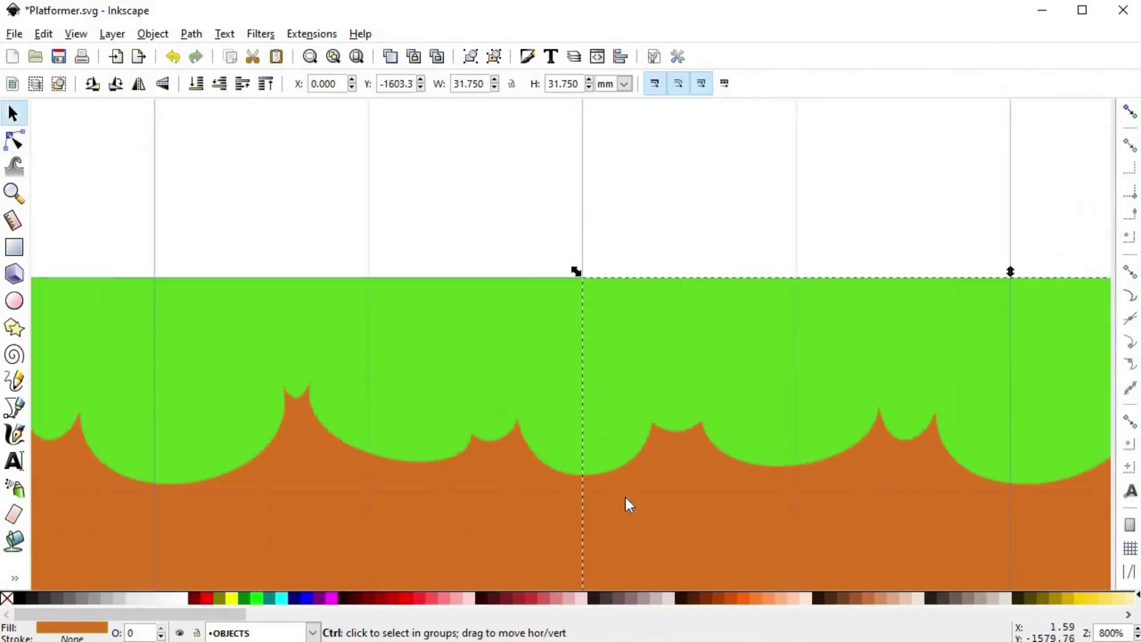
{"action": "scroll", "coordinate": [626, 496], "scroll_direction": "down", "scroll_amount": 2}
{"action": "key", "text": "Escape"}
{"action": "key", "text": "space"}
{"action": "left_click", "coordinate": [644, 273]}
{"action": "key", "text": "n"}
{"action": "scroll", "coordinate": [949, 338], "scroll_direction": "up", "scroll_amount": 3}
{"action": "scroll", "coordinate": [795, 355], "scroll_direction": "down", "scroll_amount": 4}
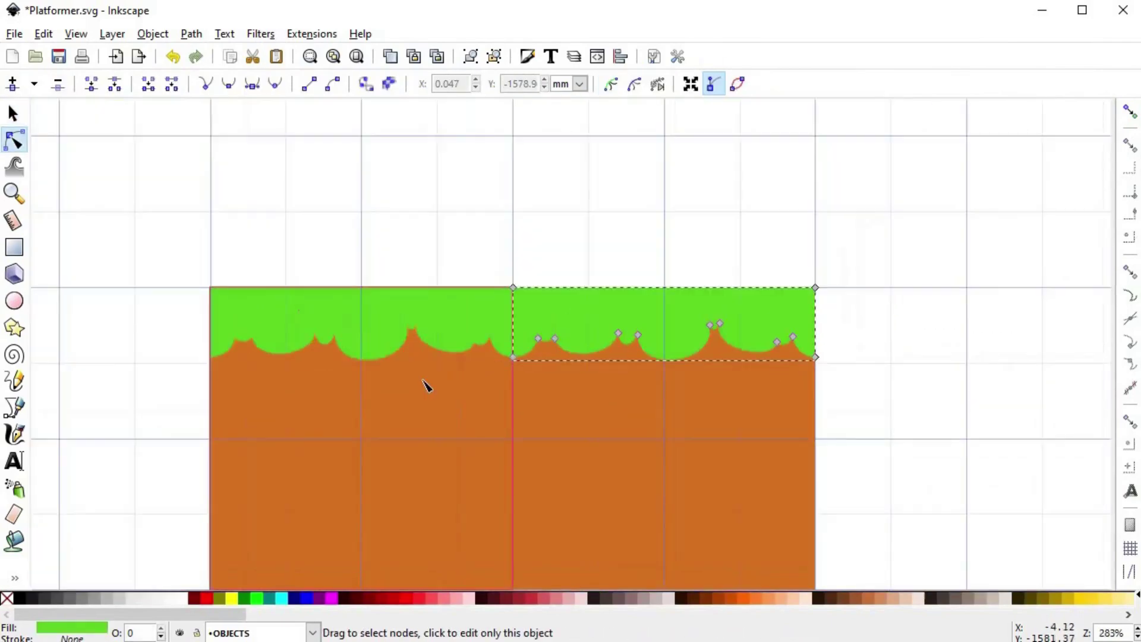
- Delete the tile copy on the left of the original ground tile
{"action": "scroll", "coordinate": [425, 380], "scroll_direction": "down", "scroll_amount": 1}
{"action": "key", "text": "s"}
{"action": "left_click_drag", "start_coordinate": [201, 197], "coordinate": [508, 579]}
{"action": "key", "text": "Delete"}
{"action": "left_click_drag", "start_coordinate": [780, 379], "coordinate": [661, 355]}
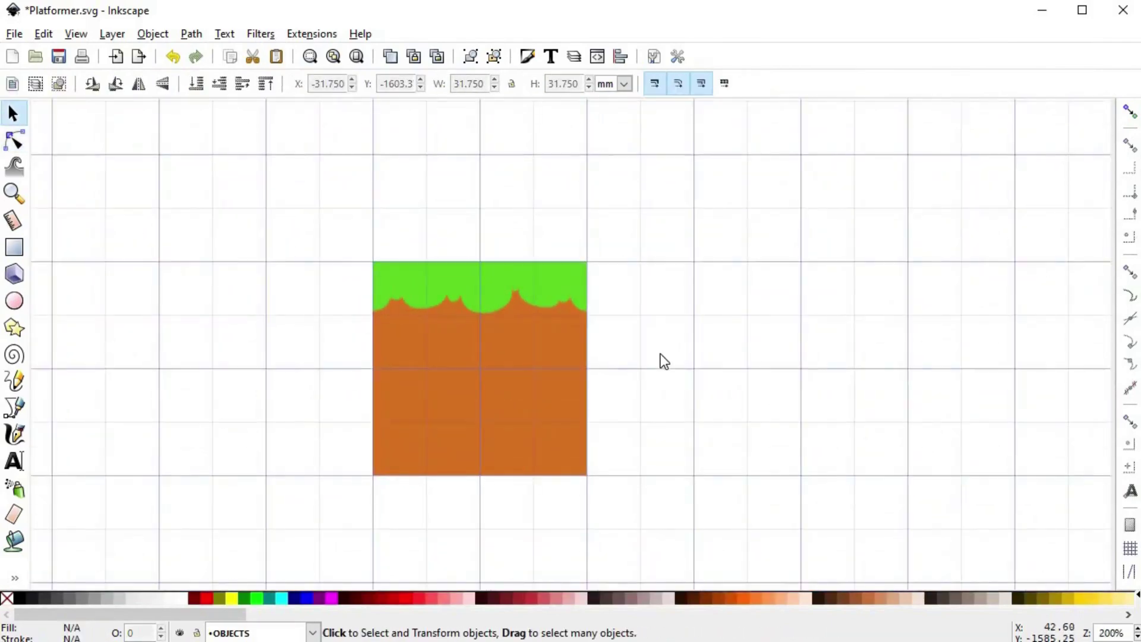
- Widen the narrow notch right of centre in the light grass edge by moving its right peak outward
{"action": "scroll", "coordinate": [600, 330], "scroll_direction": "up", "scroll_amount": 5}
{"action": "key", "text": "n"}
{"action": "left_click", "coordinate": [341, 258]}
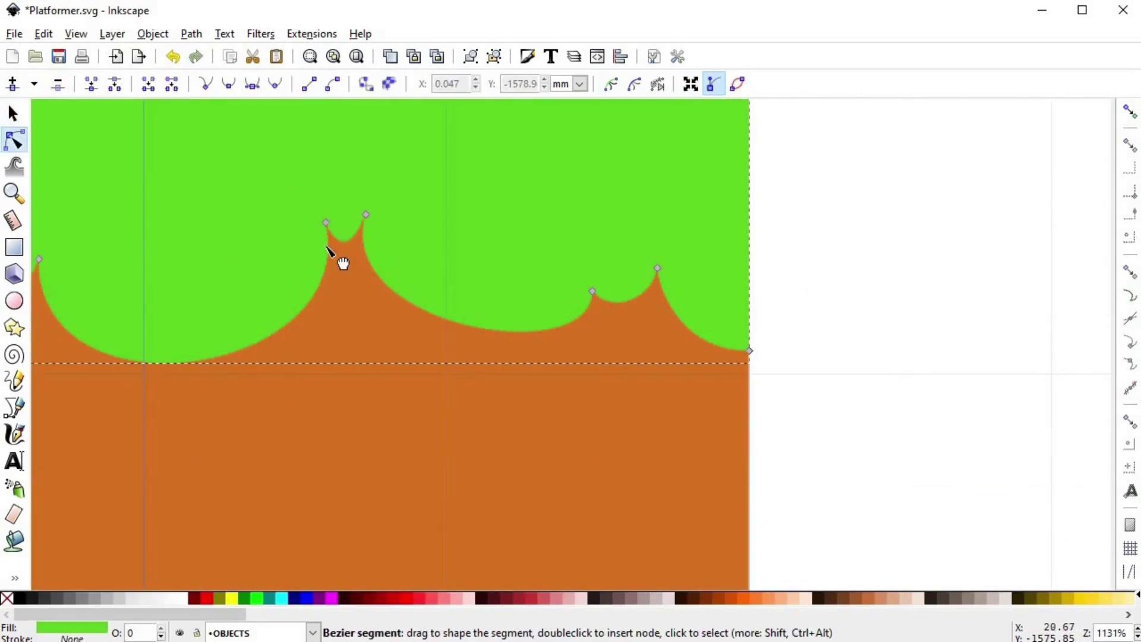
{"action": "left_click_drag", "start_coordinate": [366, 215], "coordinate": [326, 242]}
{"action": "left_click_drag", "start_coordinate": [361, 376], "coordinate": [350, 364]}
{"action": "key", "text": "s"}
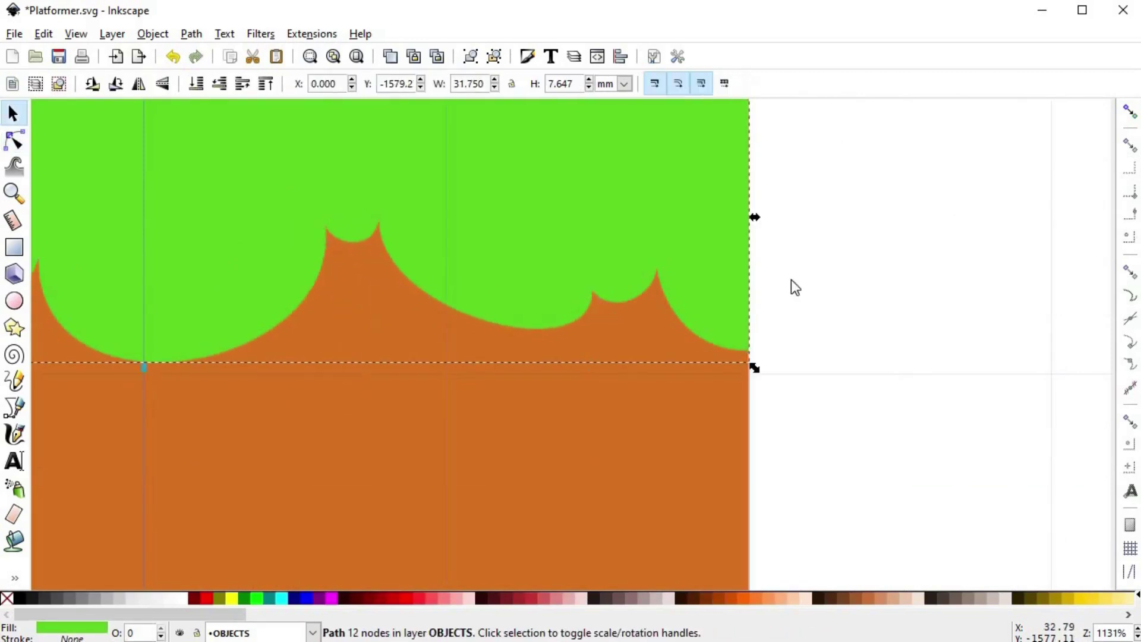
{"action": "left_click", "coordinate": [789, 285]}
{"action": "scroll", "coordinate": [781, 320], "scroll_direction": "down", "scroll_amount": 3}
{"action": "scroll", "coordinate": [792, 341], "scroll_direction": "down", "scroll_amount": 1}
{"action": "left_click_drag", "start_coordinate": [802, 361], "coordinate": [688, 348]}
{"action": "scroll", "coordinate": [630, 309], "scroll_direction": "up", "scroll_amount": 5}
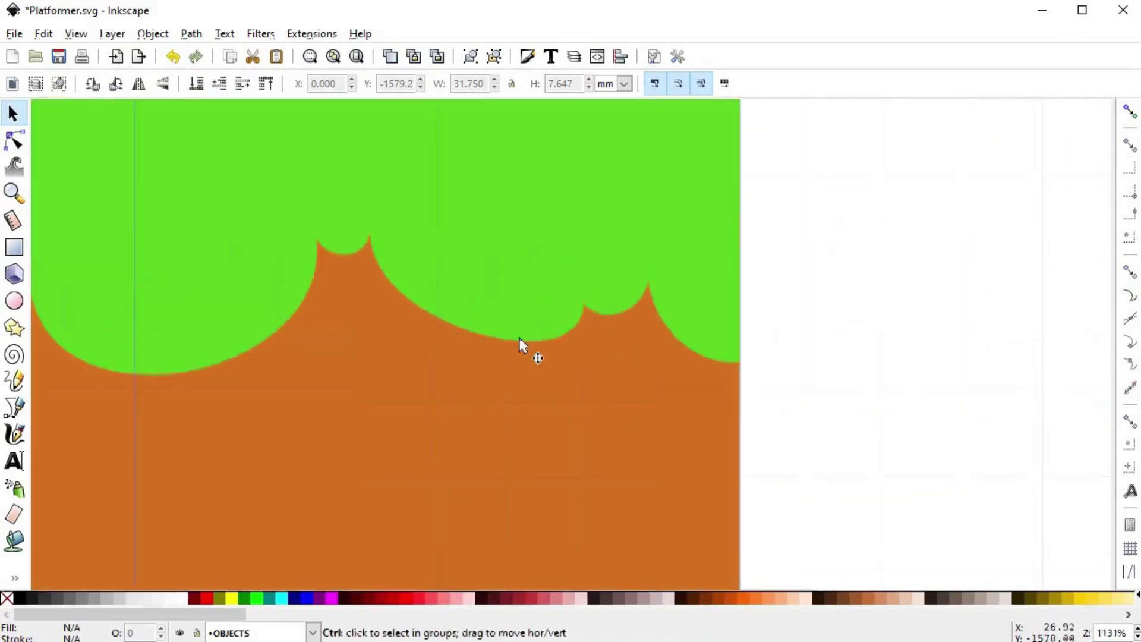
- Refine the curve of the scallop beside the widened notch and the small peak near the tile's right edge
{"action": "key", "text": "n"}
{"action": "left_click", "coordinate": [502, 333]}
{"action": "left_click_drag", "start_coordinate": [479, 348], "coordinate": [507, 348]}
{"action": "left_click", "coordinate": [663, 301]}
{"action": "left_click", "coordinate": [974, 302]}
{"action": "left_click_drag", "start_coordinate": [660, 304], "coordinate": [657, 300]}
{"action": "scroll", "coordinate": [1010, 323], "scroll_direction": "down", "scroll_amount": 2}
{"action": "left_click_drag", "start_coordinate": [1010, 323], "coordinate": [740, 297]}
{"action": "left_click", "coordinate": [713, 333]}
{"action": "scroll", "coordinate": [712, 357], "scroll_direction": "down", "scroll_amount": 2}
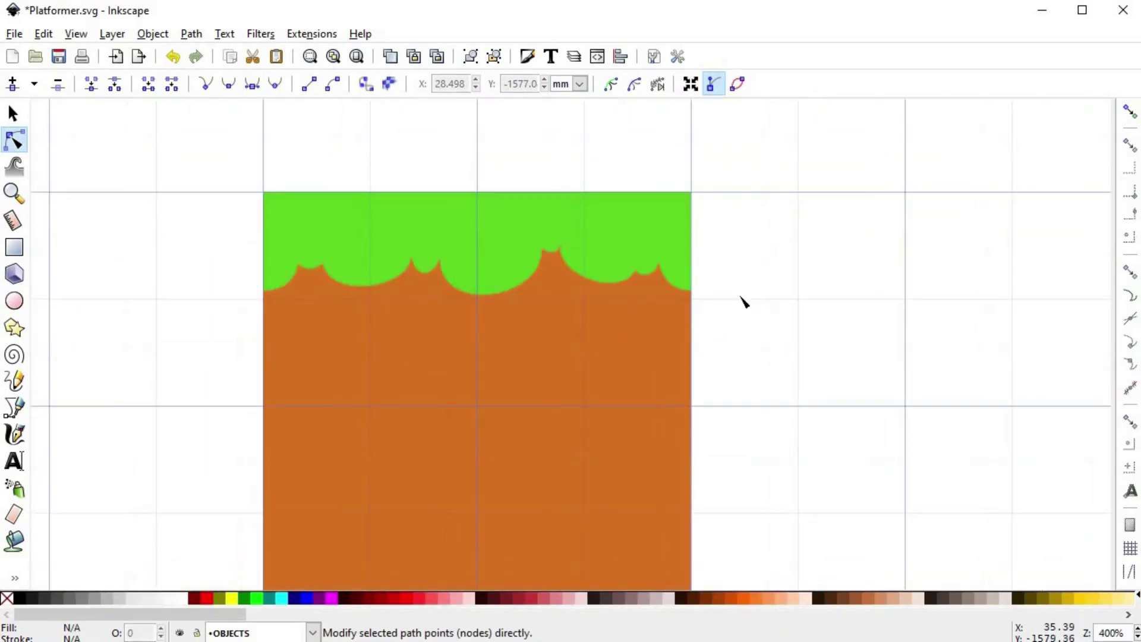
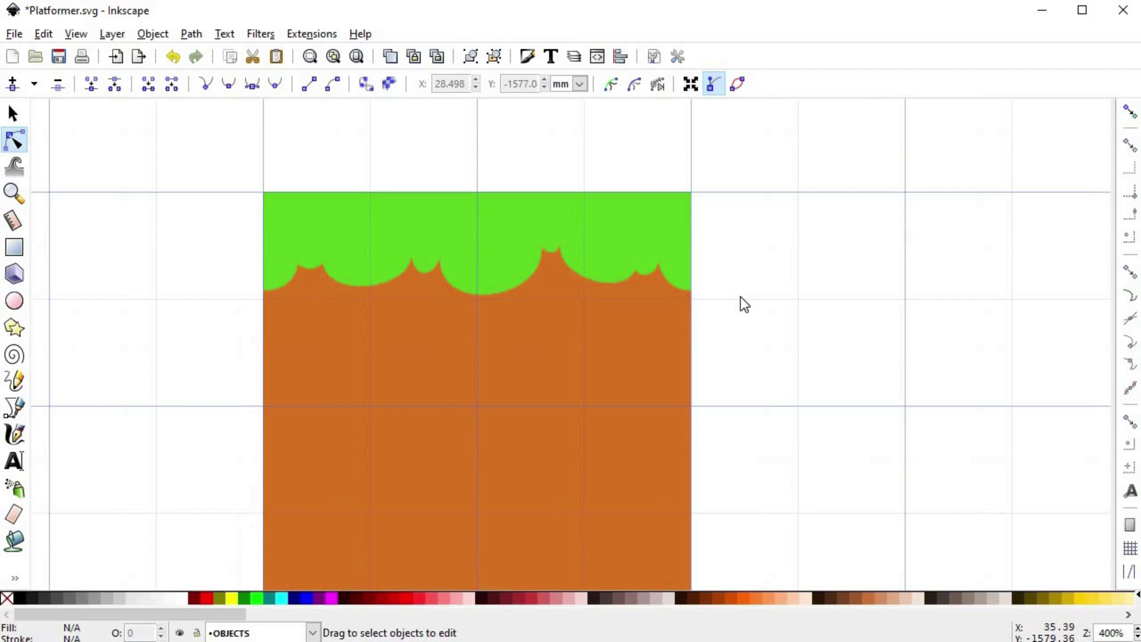
- Duplicate the light grass strip and, with snapping enabled, place the copy flush against the tile's right edge at X 31.750 mm
{"action": "key", "text": "s"}
{"action": "scroll", "coordinate": [743, 294], "scroll_direction": "down", "scroll_amount": 1}
{"action": "left_click_drag", "start_coordinate": [743, 294], "coordinate": [632, 320]}
{"action": "left_click", "coordinate": [460, 293]}
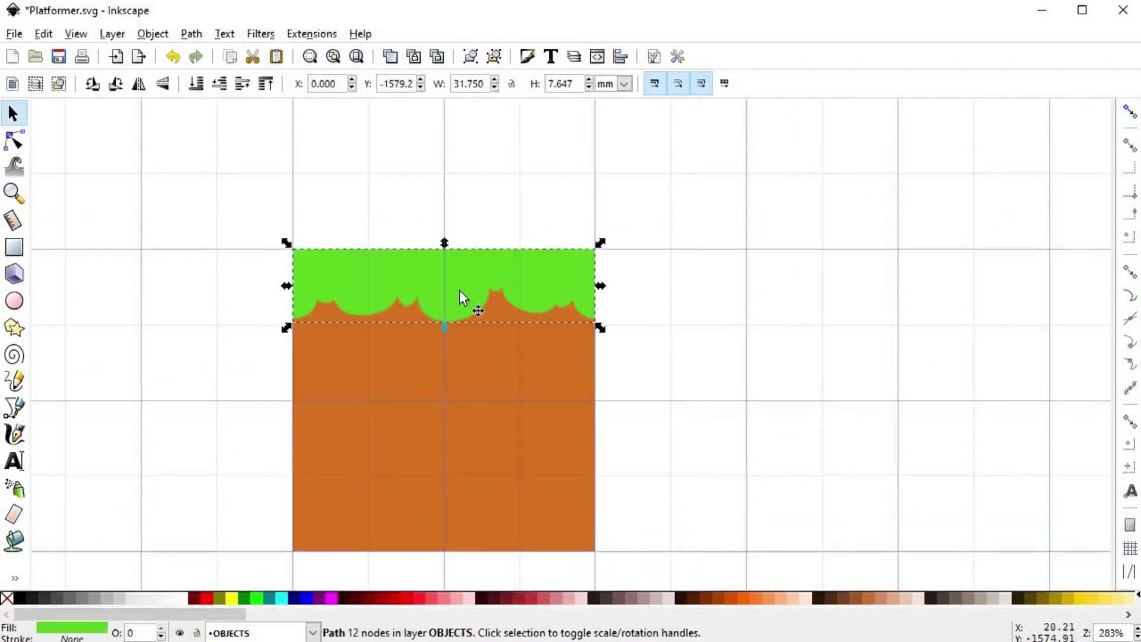
{"action": "left_click_drag", "start_coordinate": [335, 284], "coordinate": [652, 312]}
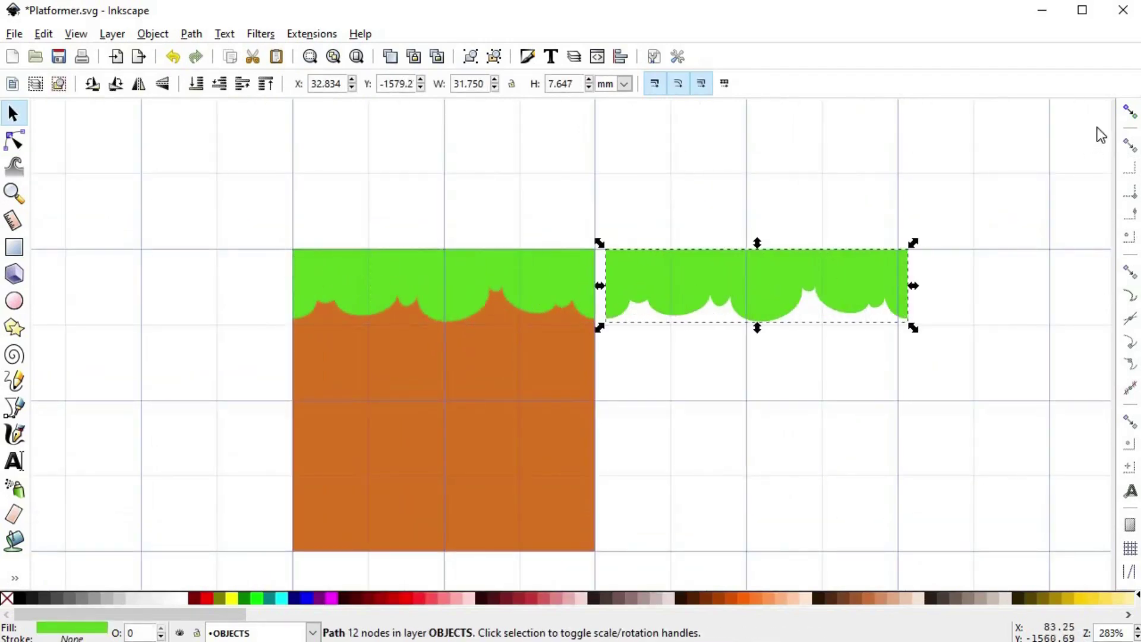
{"action": "left_click", "coordinate": [1129, 113]}
{"action": "left_click_drag", "start_coordinate": [626, 260], "coordinate": [664, 288]}
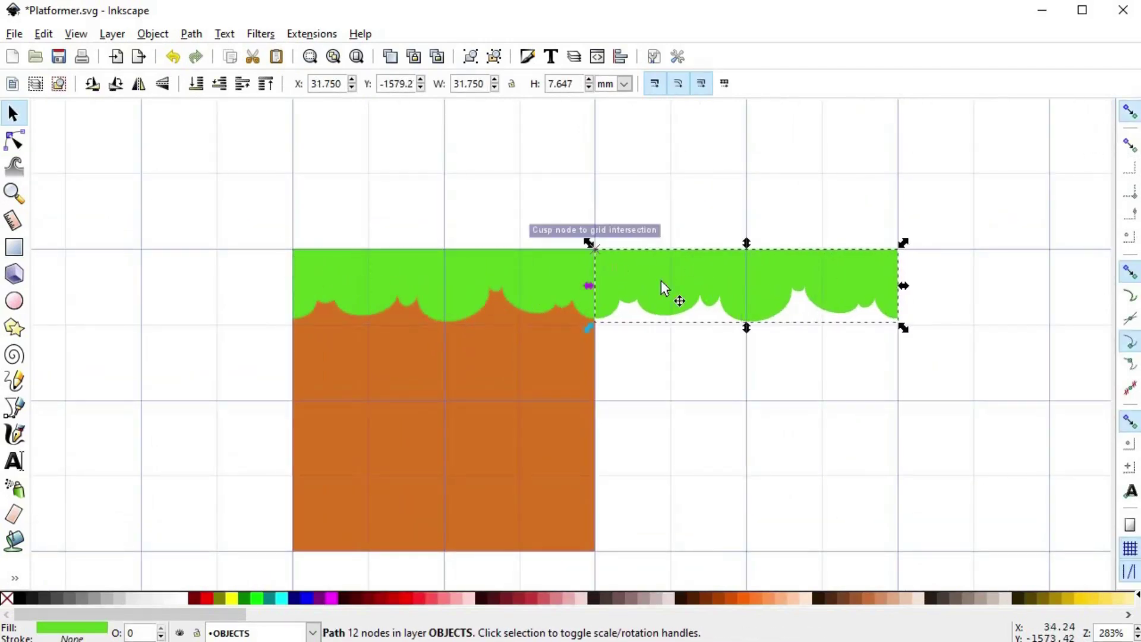
{"action": "left_click", "coordinate": [674, 390]}
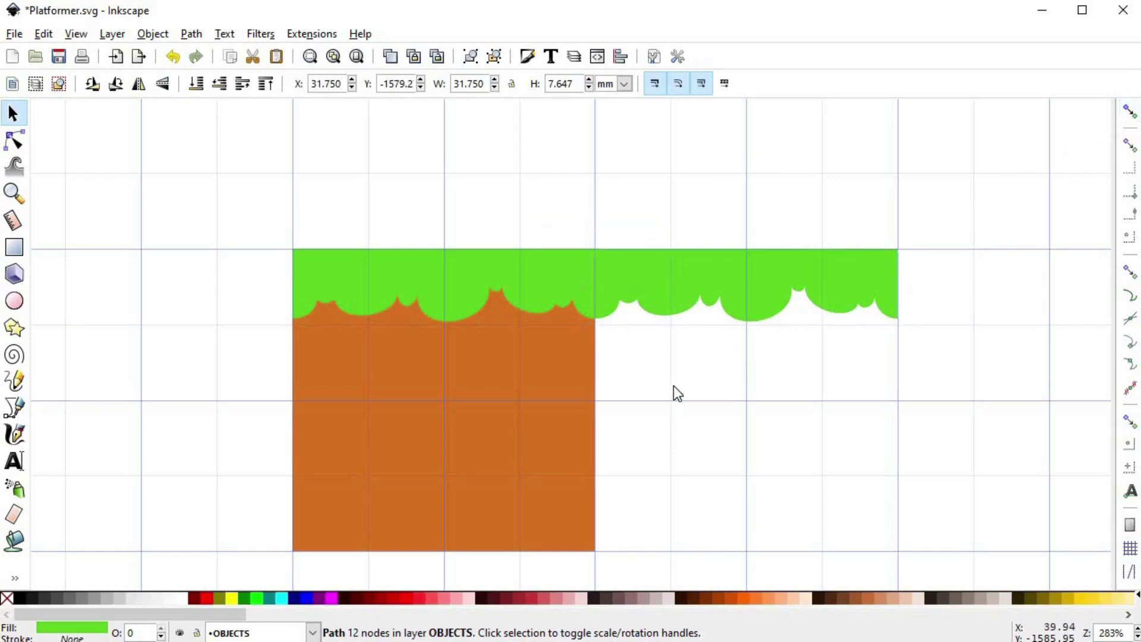
{"action": "scroll", "coordinate": [650, 303], "scroll_direction": "up", "scroll_amount": 2, "text": "ctrl"}
{"action": "scroll", "coordinate": [627, 311], "scroll_direction": "down", "scroll_amount": 2, "text": "ctrl"}
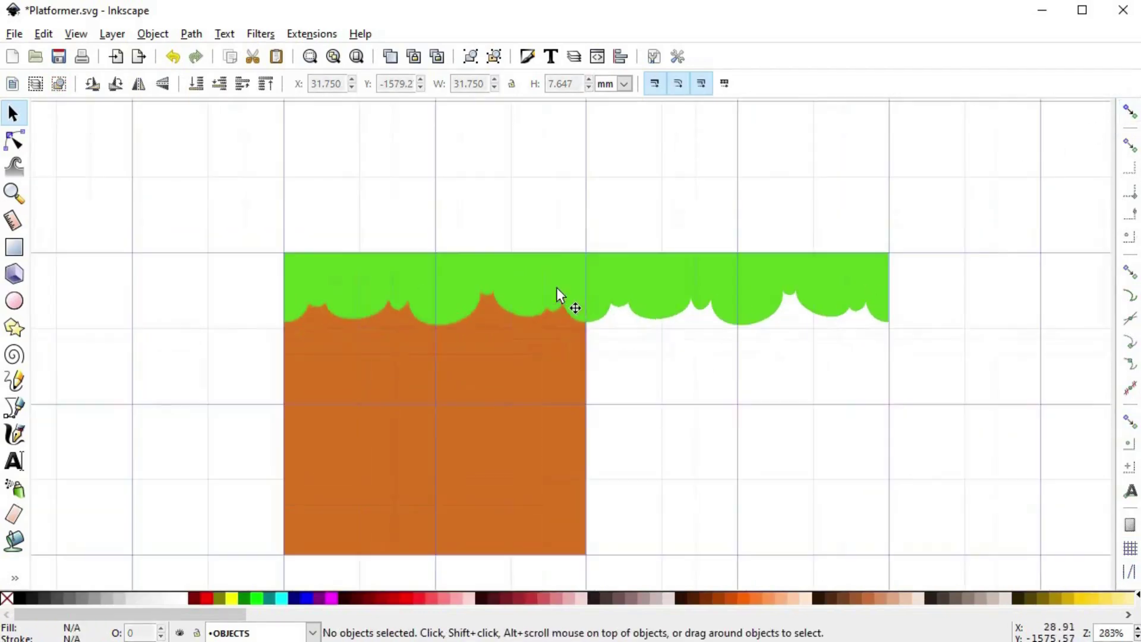
- Duplicate both adjoining grass strips, merge the copies into one path, and move it just below the originals
{"action": "left_click", "coordinate": [560, 296]}
{"action": "left_click", "coordinate": [752, 300], "text": "shift"}
{"action": "key", "text": "ctrl"}
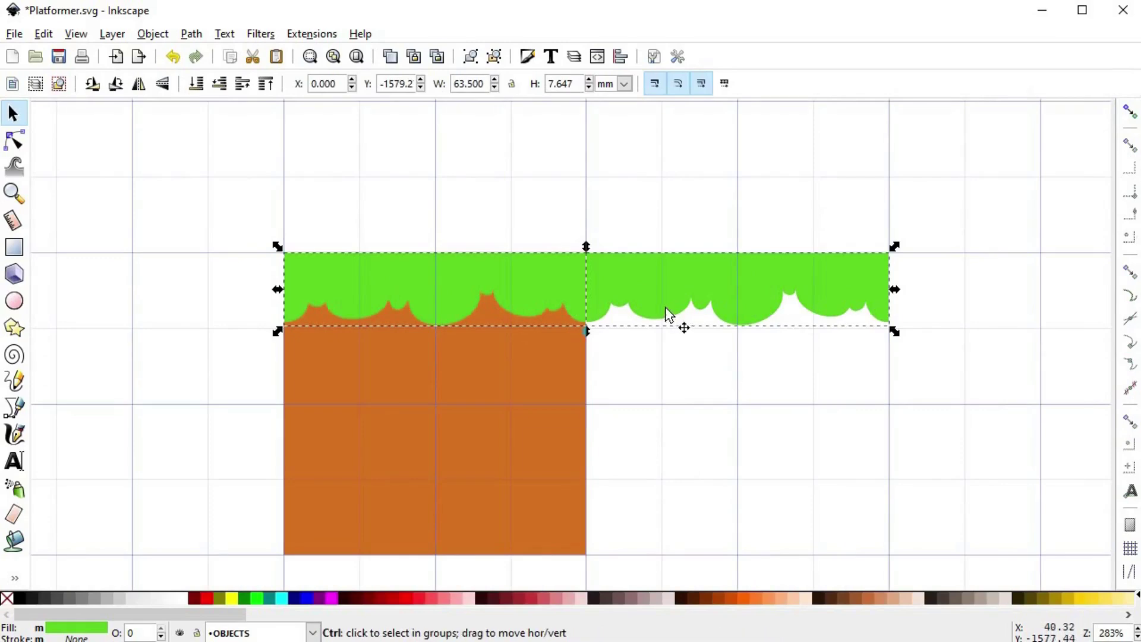
{"action": "key", "text": "ctrl+d"}
{"action": "left_click_drag", "start_coordinate": [666, 280], "coordinate": [683, 363]}
{"action": "left_click", "coordinate": [683, 369]}
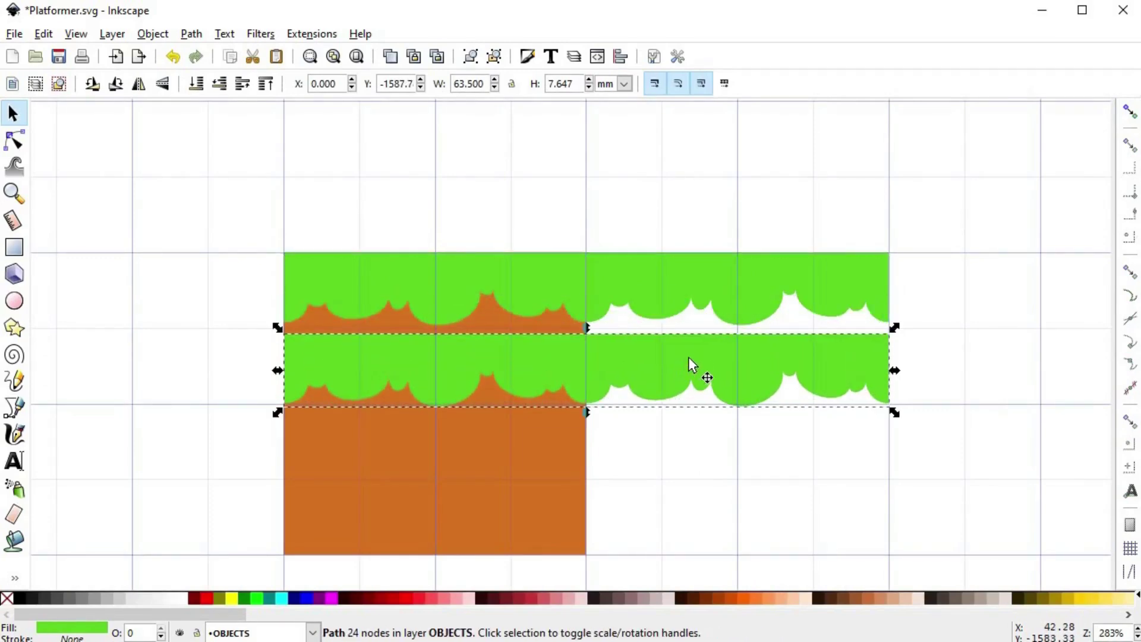
- Delete the single grass strip copy on the right and move the merged strip up to about Y -1581.7 mm
{"action": "left_click", "coordinate": [687, 289]}
{"action": "key", "text": "Delete"}
{"action": "left_click_drag", "start_coordinate": [636, 375], "coordinate": [646, 318]}
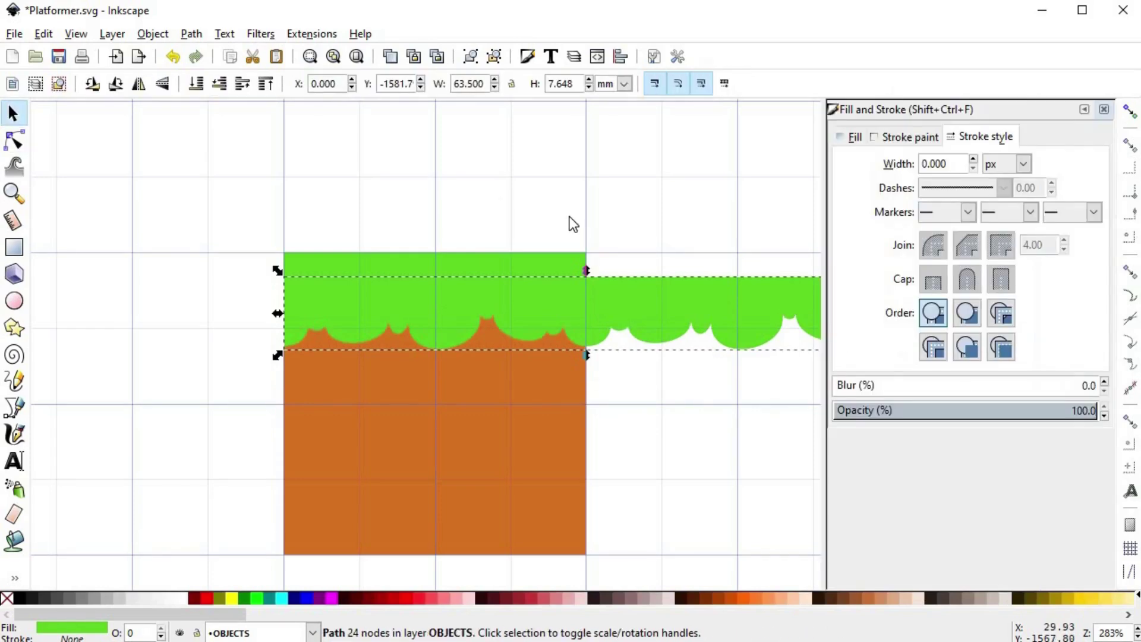
- Darken the merged grass strip's fill to lightness 80 (3d8917) and place it behind the light grass
{"action": "left_click", "coordinate": [855, 137]}
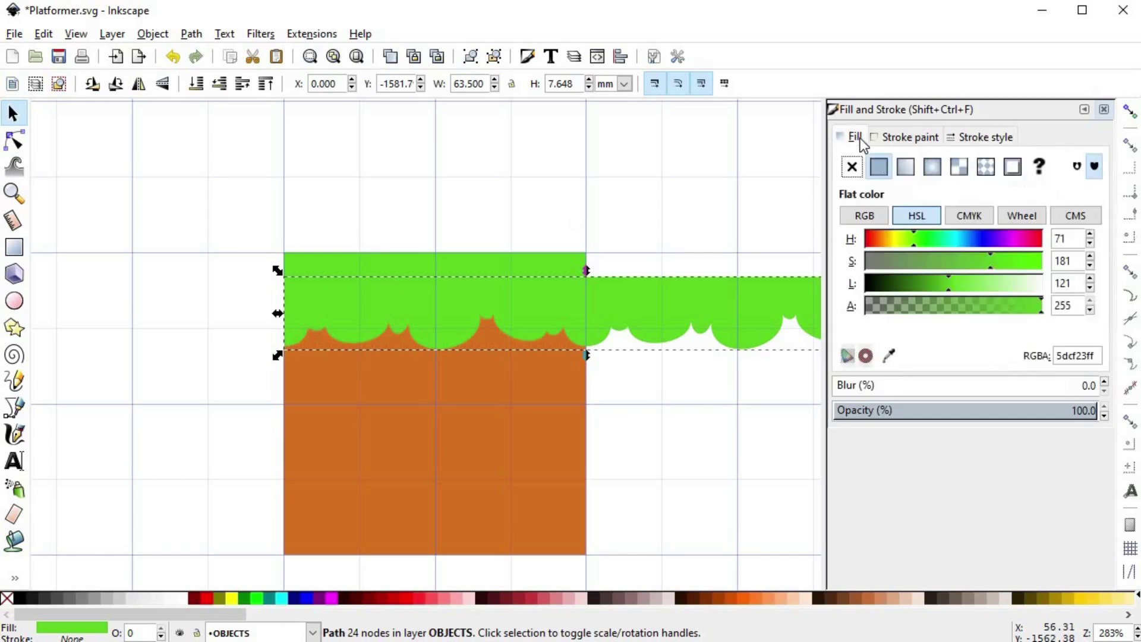
{"action": "left_click", "coordinate": [926, 281]}
{"action": "left_click", "coordinate": [921, 282]}
- Shift the dark grass strip left to about X -20.8 mm and stretch its height to about 8.583 mm
{"action": "left_click_drag", "start_coordinate": [670, 300], "coordinate": [635, 302]}
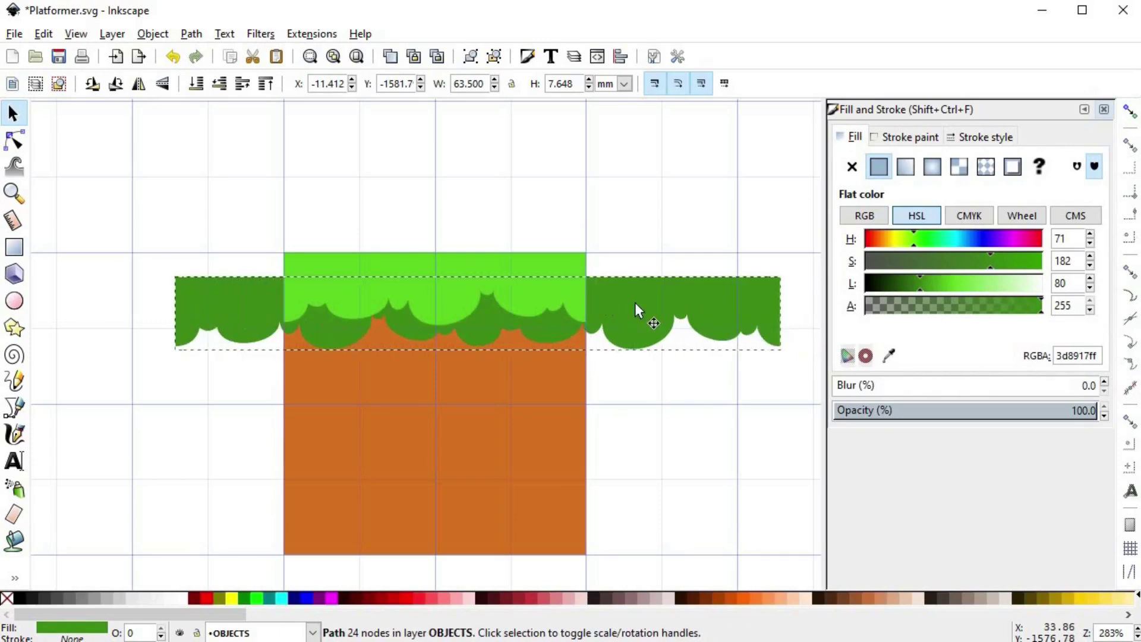
{"action": "key", "text": "Left"}
{"action": "key", "text": "Left"}
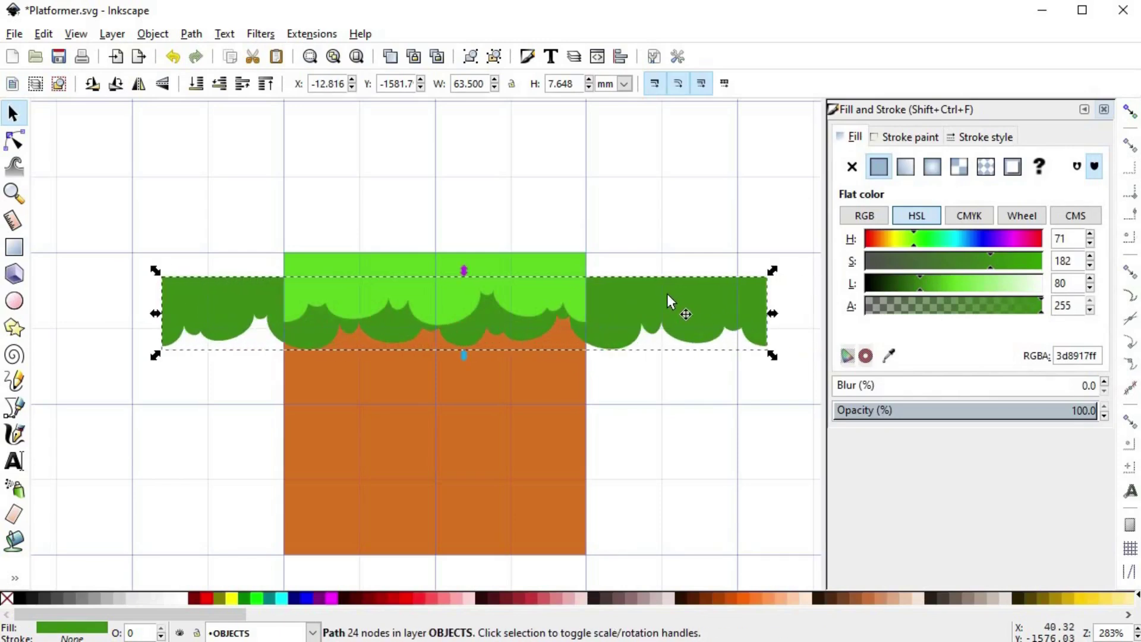
{"action": "left_click_drag", "start_coordinate": [658, 288], "coordinate": [626, 299]}
{"action": "double_click", "coordinate": [657, 294]}
{"action": "key", "text": "s"}
{"action": "key", "text": "Escape"}
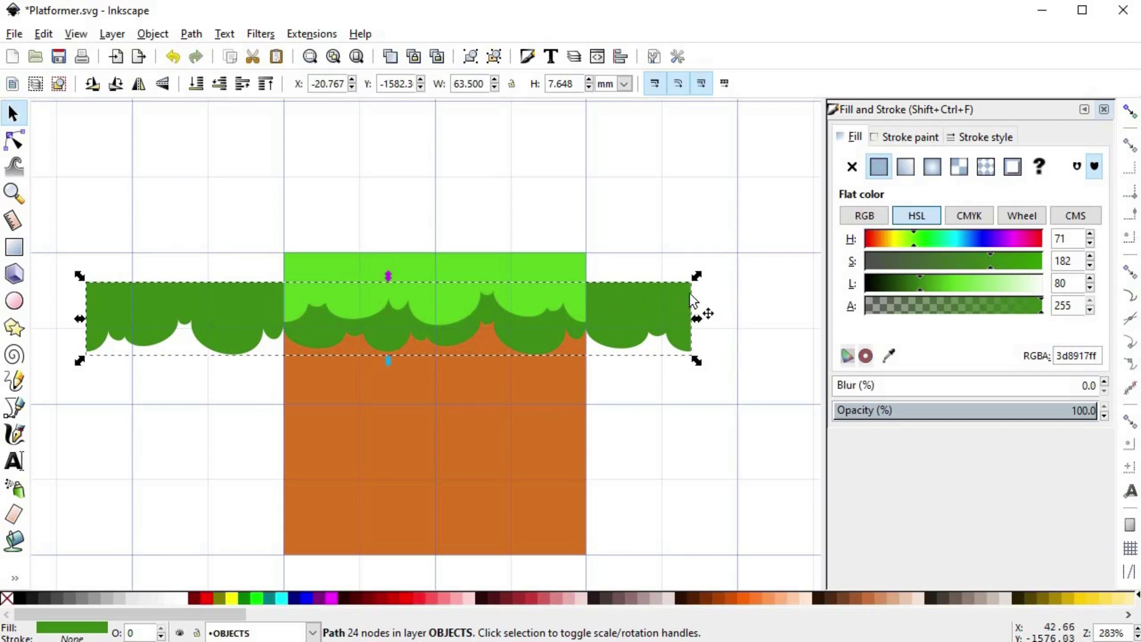
{"action": "left_click_drag", "start_coordinate": [388, 276], "coordinate": [391, 273]}
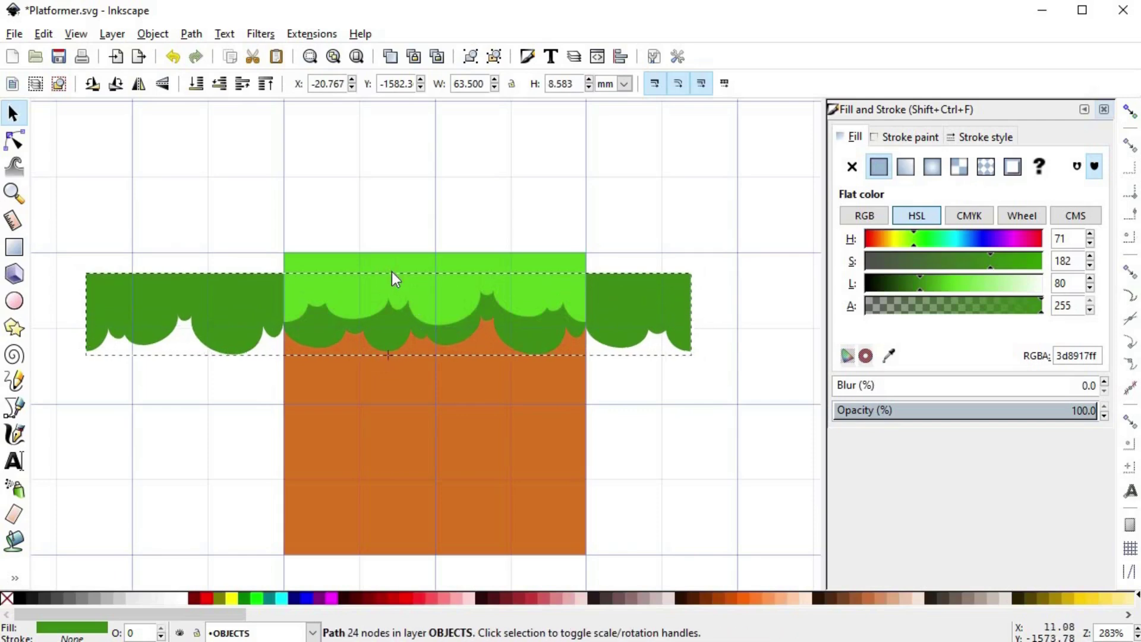
- Try the dark grass strip farther right beneath the light grass, settling at about X -5.3 mm
{"action": "left_click_drag", "start_coordinate": [505, 338], "coordinate": [608, 335]}
{"action": "key", "text": "alt+Right"}
{"action": "key", "text": "alt+Left"}
{"action": "key", "text": "alt+Right"}
{"action": "key", "text": "alt+Right"}
{"action": "key", "text": "alt+Right"}
{"action": "key", "text": "alt+Right"}
{"action": "key", "text": "alt+Right"}
{"action": "key", "text": "alt+Right"}
{"action": "key", "text": "alt+Right"}
{"action": "key", "text": "alt+Right"}
{"action": "key", "text": "alt+Right"}
{"action": "key", "text": "alt+Right"}
{"action": "key", "text": "alt+Right"}
{"action": "key", "text": "alt+Right"}
{"action": "key", "text": "alt+Right"}
{"action": "key", "text": "alt+Right"}
{"action": "key", "text": "alt+Right"}
{"action": "key", "text": "alt+Right"}
{"action": "key", "text": "alt+Right"}
{"action": "key", "text": "alt+Right"}
{"action": "key", "text": "alt+Right"}
{"action": "key", "text": "alt+Right"}
{"action": "key", "text": "alt+Right"}
{"action": "key", "text": "alt+Right"}
{"action": "key", "text": "alt+Right"}
{"action": "key", "text": "alt+Right"}
{"action": "key", "text": "alt+Right"}
{"action": "key", "text": "alt+Right"}
{"action": "key", "text": "alt+Right"}
{"action": "key", "text": "alt+Right"}
{"action": "key", "text": "alt+Right"}
{"action": "key", "text": "alt+Right"}
{"action": "key", "text": "alt+Right"}
{"action": "key", "text": "alt+Right"}
{"action": "key", "text": "alt+Right"}
{"action": "key", "text": "alt+Right"}
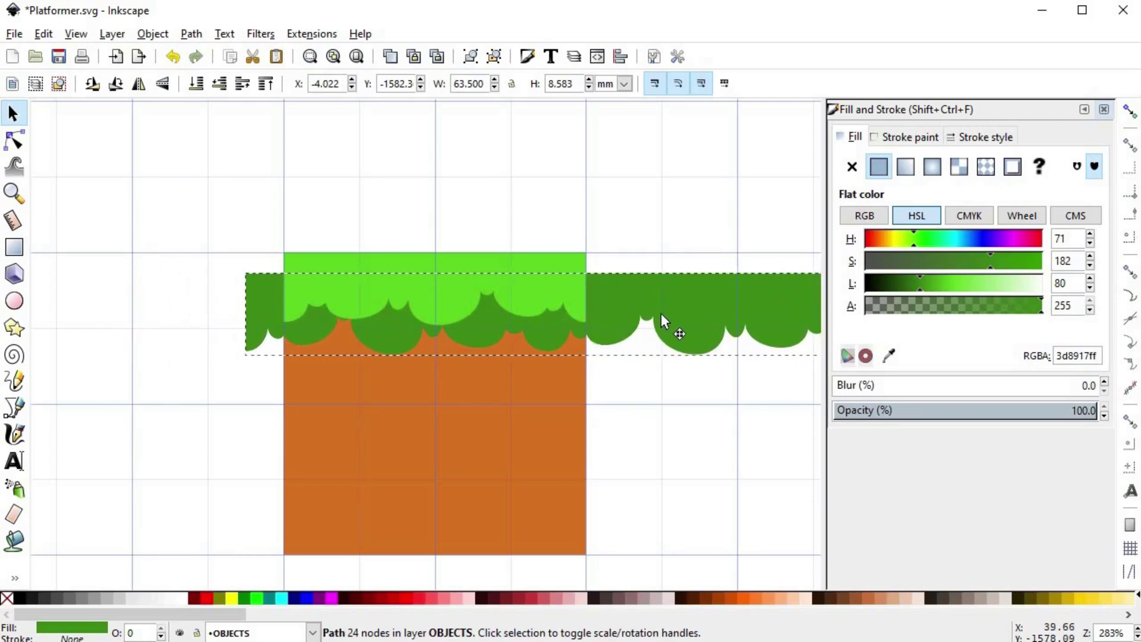
{"action": "key", "text": "Left"}
{"action": "key", "text": "Left"}
{"action": "key", "text": "Left"}
{"action": "key", "text": "Left"}
{"action": "key", "text": "Left"}
{"action": "key", "text": "Left"}
{"action": "key", "text": "Left"}
{"action": "key", "text": "Left"}
{"action": "key", "text": "Left"}
{"action": "key", "text": "Left"}
{"action": "key", "text": "Left"}
{"action": "key", "text": "Left"}
{"action": "key", "text": "Left"}
{"action": "key", "text": "Left"}
{"action": "key", "text": "Left"}
{"action": "key", "text": "Left"}
{"action": "key", "text": "Left"}
{"action": "key", "text": "Left"}
{"action": "key", "text": "Left"}
{"action": "key", "text": "Left"}
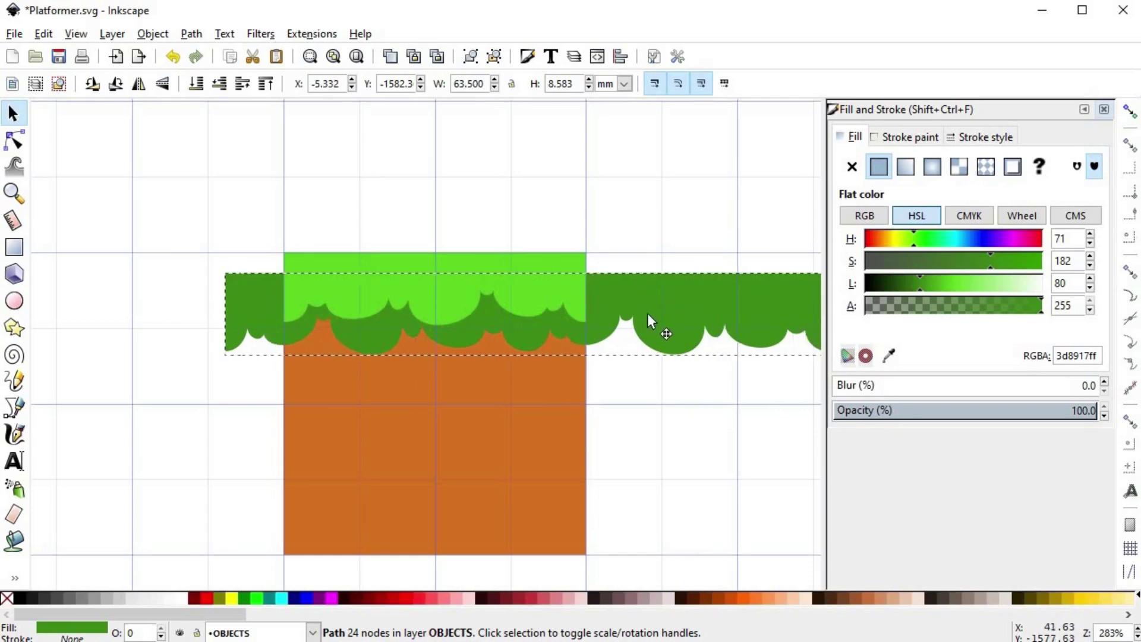
- Move the dark grass strip to about X -18.654, Y -1582.8 mm so that a peak lines up with the tile's right edge
{"action": "left_click_drag", "start_coordinate": [676, 314], "coordinate": [644, 313]}
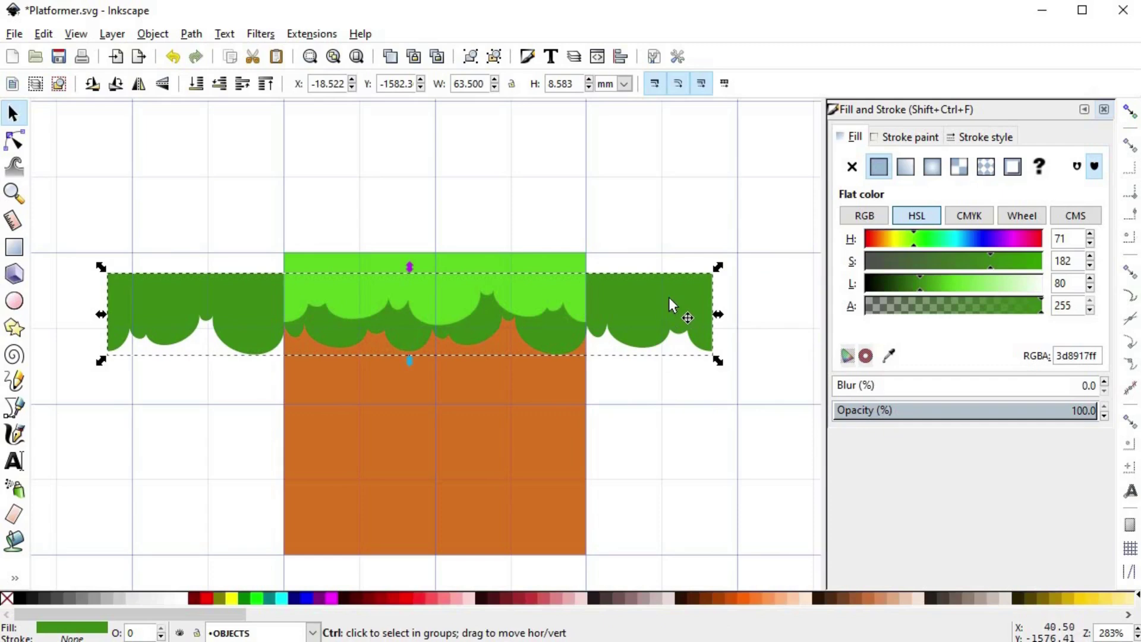
{"action": "scroll", "coordinate": [555, 314], "scroll_direction": "up", "scroll_amount": 3}
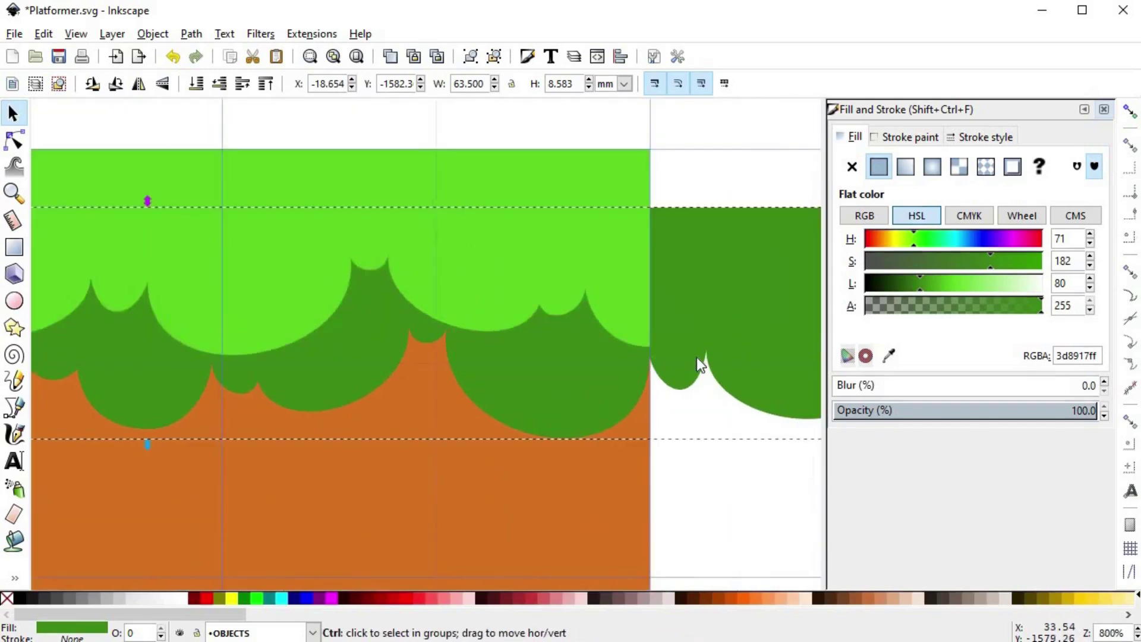
{"action": "scroll", "coordinate": [696, 357], "scroll_direction": "down", "scroll_amount": 3}
{"action": "left_click_drag", "start_coordinate": [668, 328], "coordinate": [670, 329]}
{"action": "left_click", "coordinate": [670, 403]}
{"action": "scroll", "coordinate": [630, 393], "scroll_direction": "down", "scroll_amount": 3}
{"action": "scroll", "coordinate": [615, 374], "scroll_direction": "up", "scroll_amount": 3}
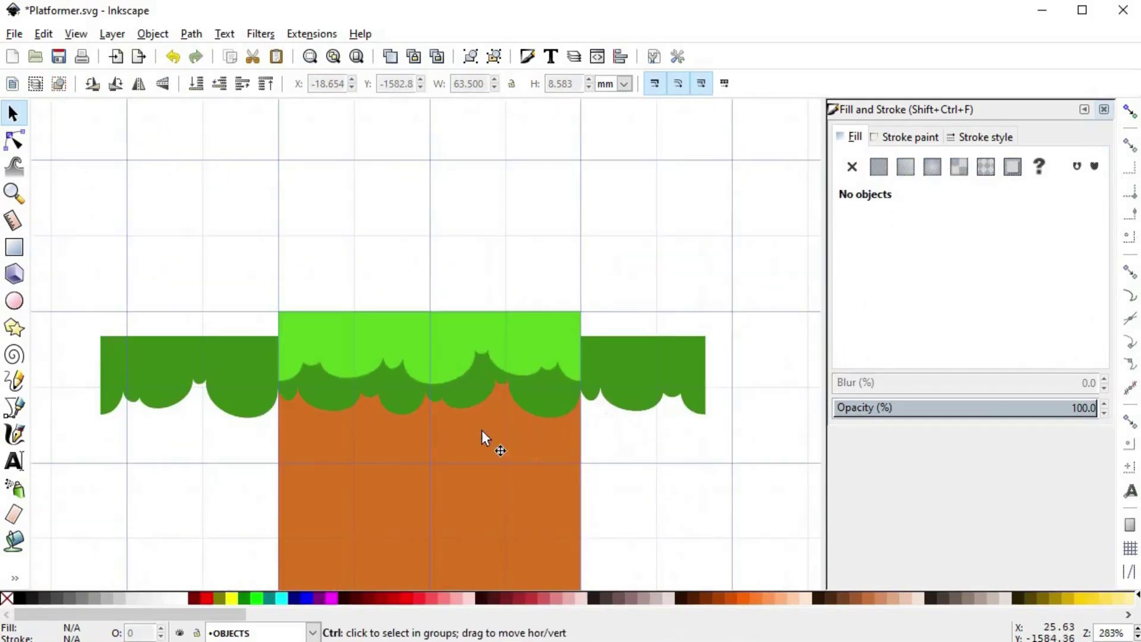
- Move the two peaks of the dark strip's shallow notch left of centre farther left, widening the neighbouring scallop
{"action": "scroll", "coordinate": [422, 412], "scroll_direction": "up", "scroll_amount": 3}
{"action": "left_click", "coordinate": [390, 372]}
{"action": "key", "text": "n"}
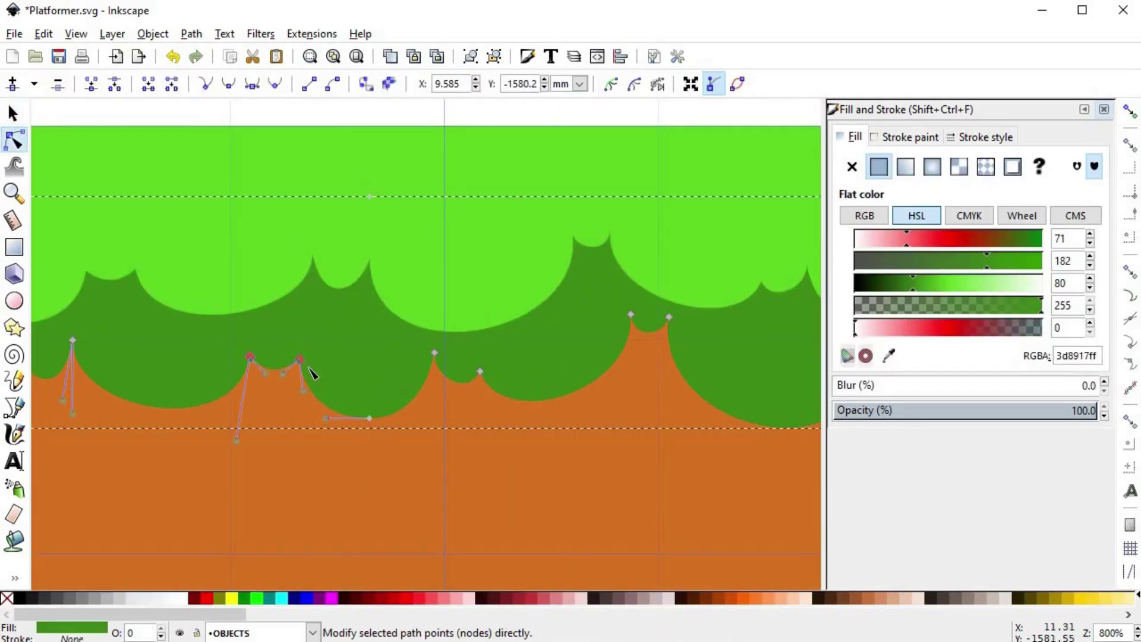
{"action": "left_click_drag", "start_coordinate": [300, 363], "coordinate": [286, 361]}
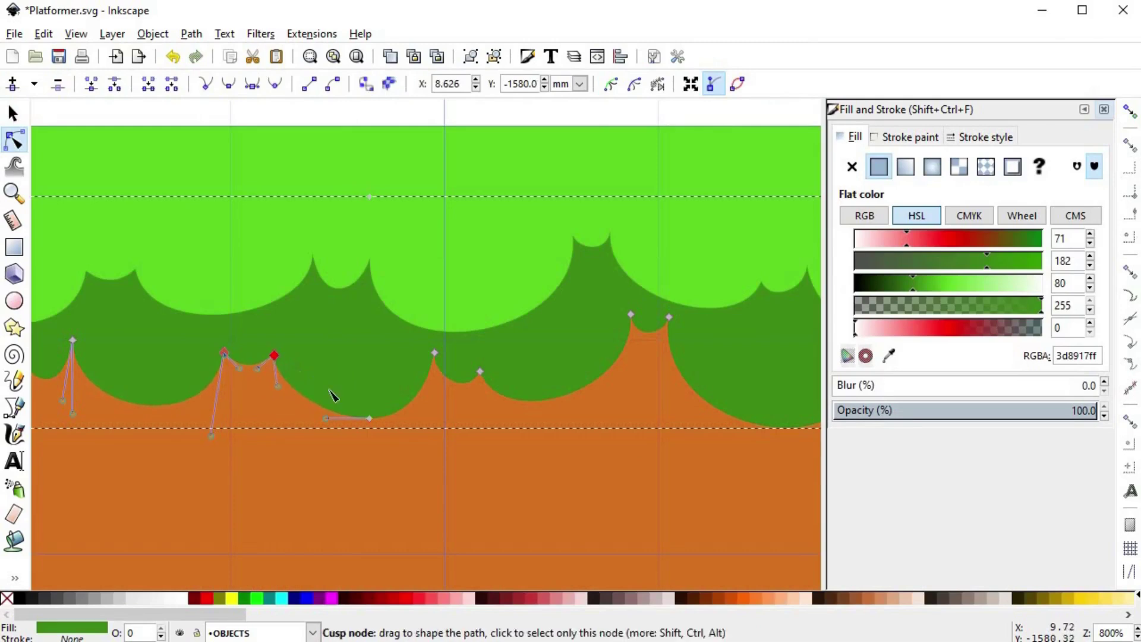
{"action": "scroll", "coordinate": [410, 458], "scroll_direction": "down", "scroll_amount": 1}
{"action": "left_click", "coordinate": [287, 179]}
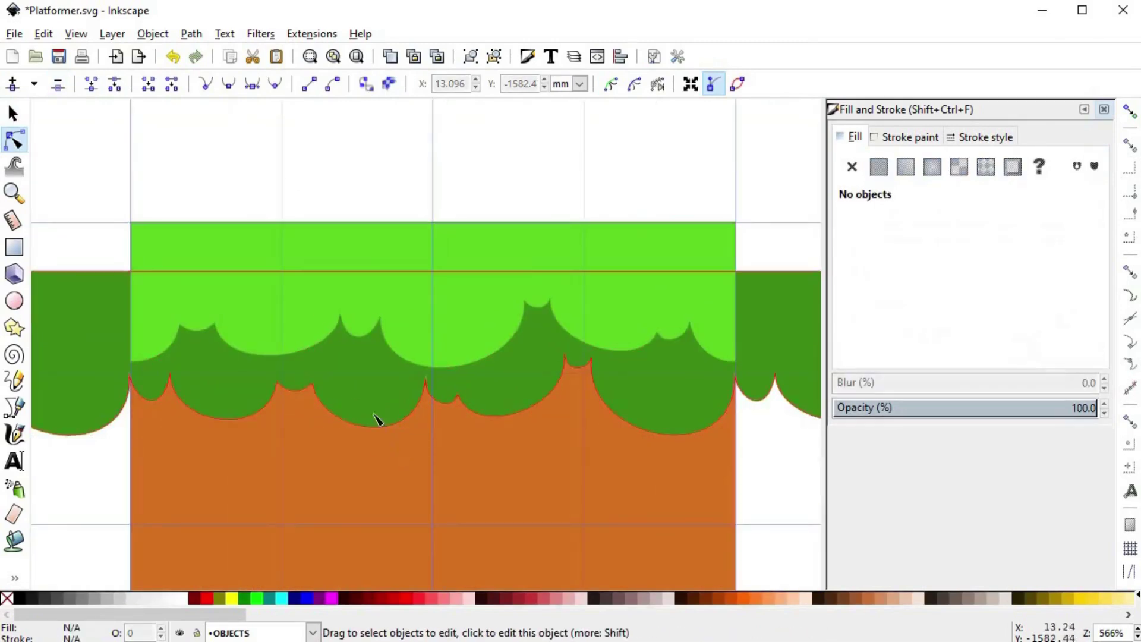
- Crop the dark grass strip to the tile's width by intersecting it with a duplicate of the dirt square
{"action": "left_click", "coordinate": [13, 113]}
{"action": "scroll", "coordinate": [222, 283], "scroll_direction": "down", "scroll_amount": 1}
{"action": "left_click", "coordinate": [561, 417]}
{"action": "key", "text": "ctrl+d"}
{"action": "left_click", "coordinate": [657, 347], "text": "shift"}
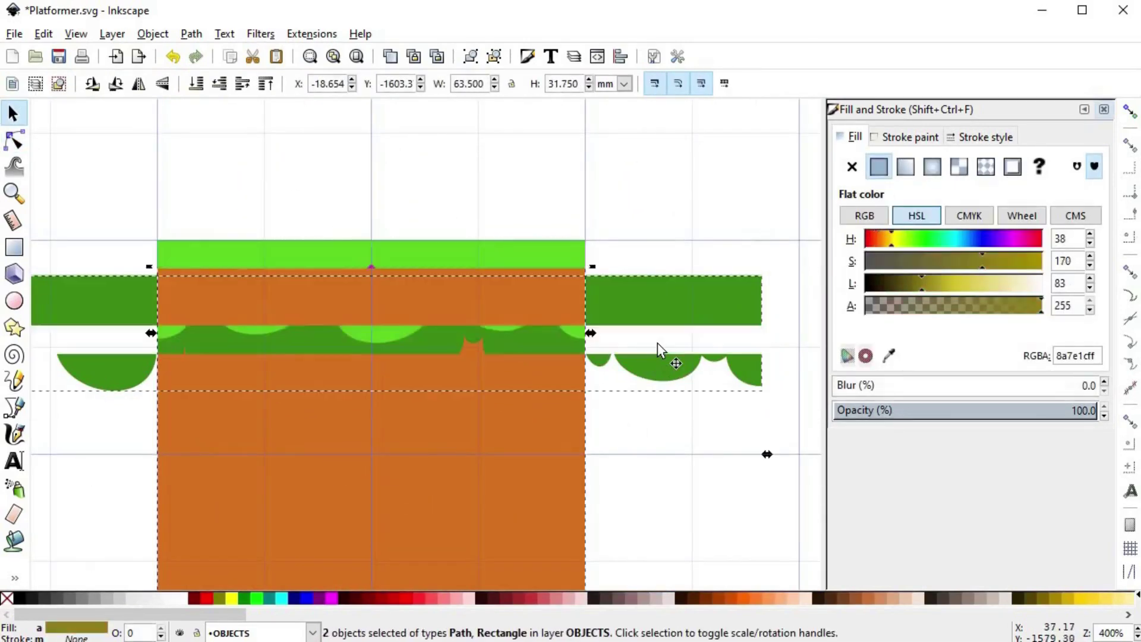
{"action": "key", "text": "ctrl+asterisk"}
{"action": "key", "text": "n"}
{"action": "left_click", "coordinate": [542, 390]}
{"action": "left_click", "coordinate": [617, 392]}
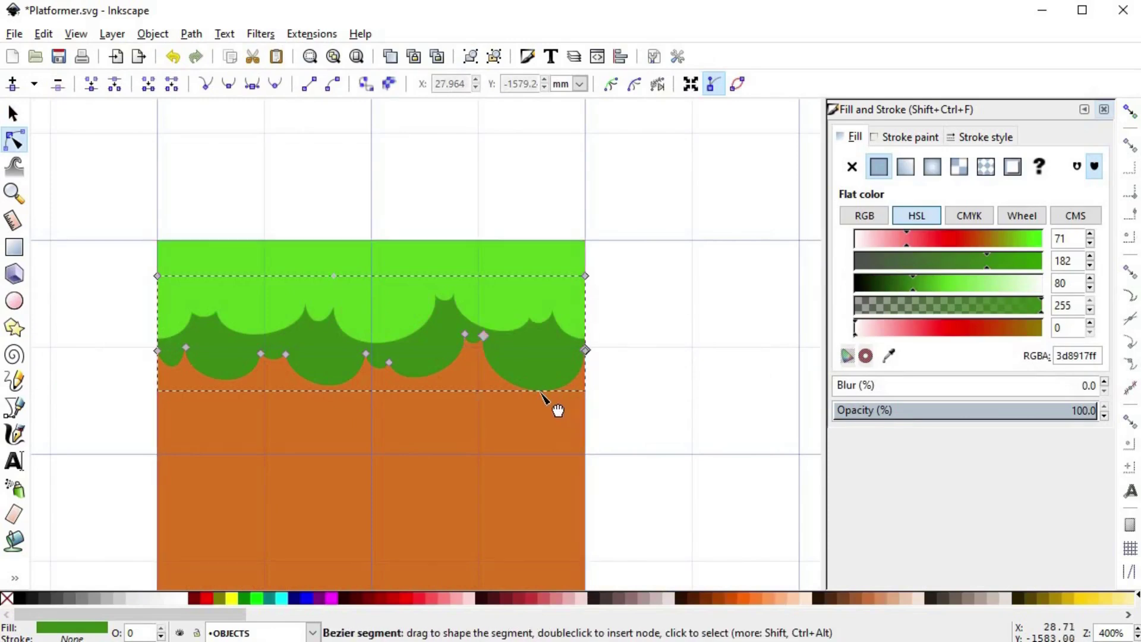
{"action": "left_click", "coordinate": [633, 385]}
- Test the seam with a duplicate of the whole tile flush on its right at X 31.750 mm, and delete the copy
{"action": "scroll", "coordinate": [634, 385], "scroll_direction": "down", "scroll_amount": 2}
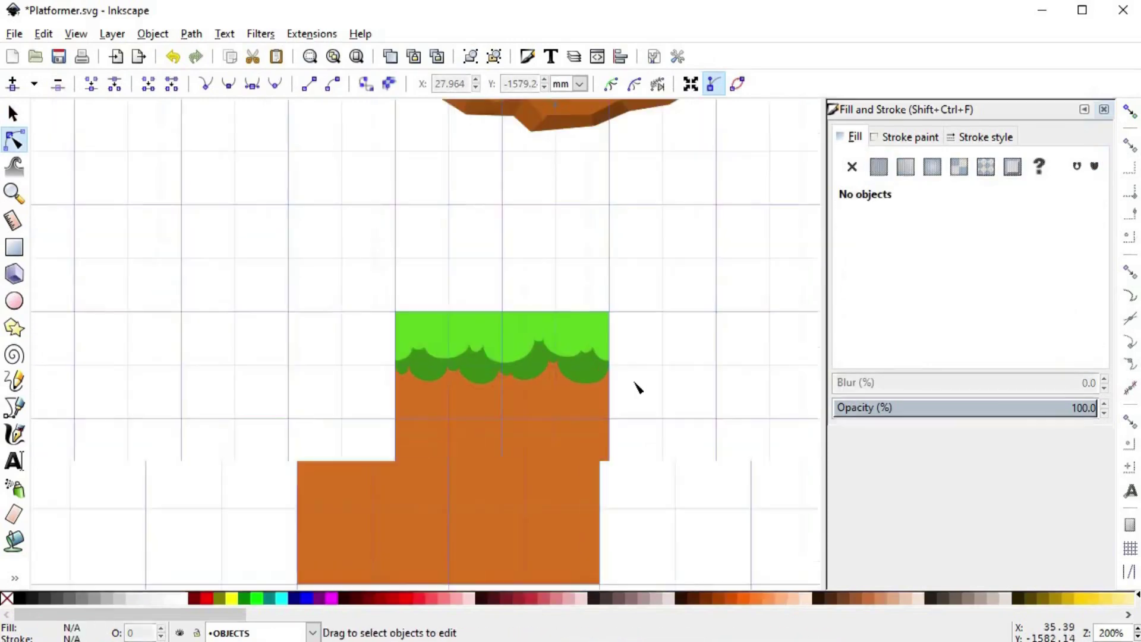
{"action": "left_click_drag", "start_coordinate": [582, 346], "coordinate": [460, 305]}
{"action": "key", "text": "s"}
{"action": "left_click_drag", "start_coordinate": [204, 221], "coordinate": [630, 531]}
{"action": "key", "text": "ctrl+d"}
{"action": "left_click_drag", "start_coordinate": [306, 333], "coordinate": [519, 328]}
{"action": "key", "text": "Escape"}
{"action": "left_click_drag", "start_coordinate": [478, 212], "coordinate": [721, 517]}
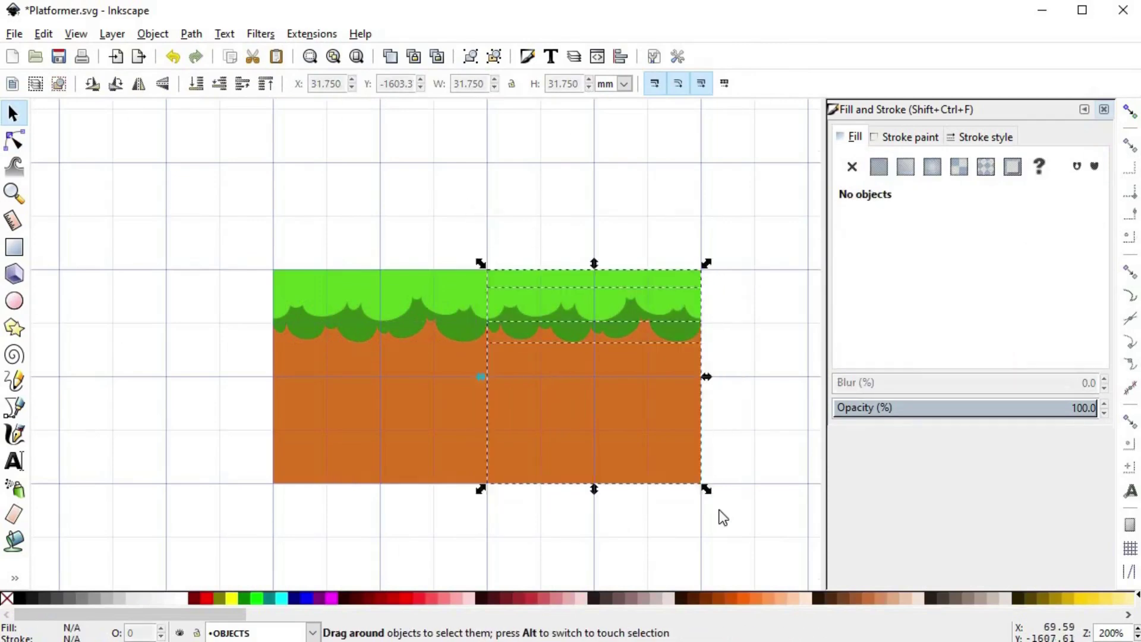
{"action": "key", "text": "Delete"}
- Shift the dark grass's rightmost notch slightly right and raise the last scallop's bottom, reducing the strip's height to 8.182 mm
{"action": "scroll", "coordinate": [415, 316], "scroll_direction": "up", "scroll_amount": 4}
{"action": "double_click", "coordinate": [417, 317]}
{"action": "left_click_drag", "start_coordinate": [418, 300], "coordinate": [490, 335]}
{"action": "left_click", "coordinate": [624, 404]}
{"action": "left_click_drag", "start_coordinate": [591, 419], "coordinate": [542, 396]}
{"action": "scroll", "coordinate": [380, 425], "scroll_direction": "down", "scroll_amount": 1}
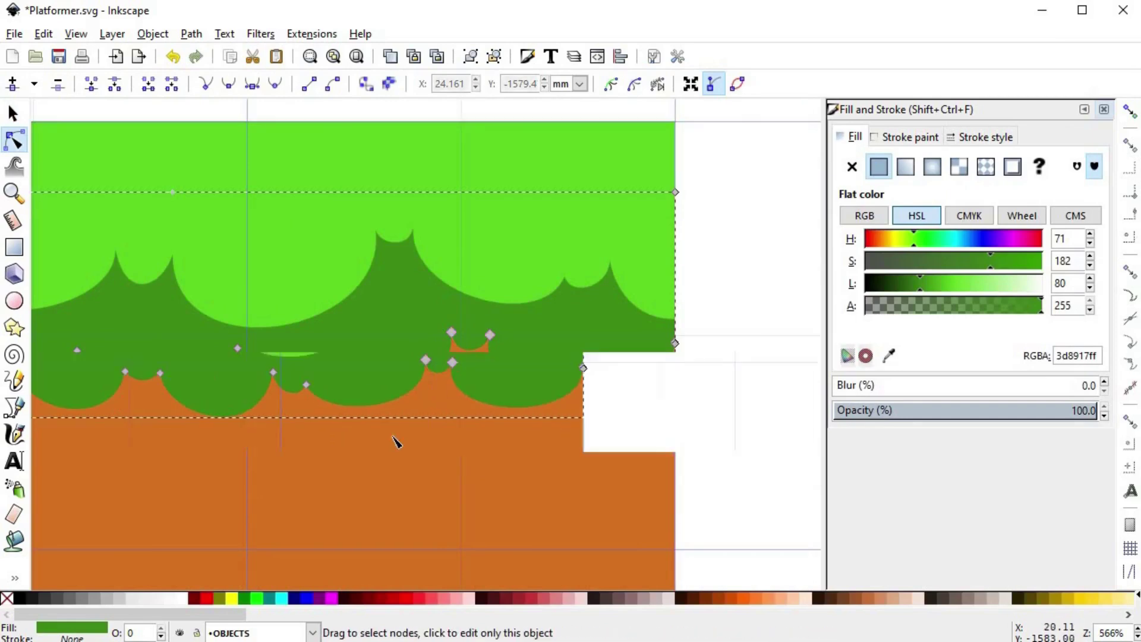
{"action": "left_click", "coordinate": [586, 474]}
{"action": "scroll", "coordinate": [604, 434], "scroll_direction": "down", "scroll_amount": 2}
{"action": "left_click_drag", "start_coordinate": [622, 425], "coordinate": [592, 382]}
- Nudge the dark grass strip up slightly to Y -1582.3 mm and clear the selection
{"action": "key", "text": "s"}
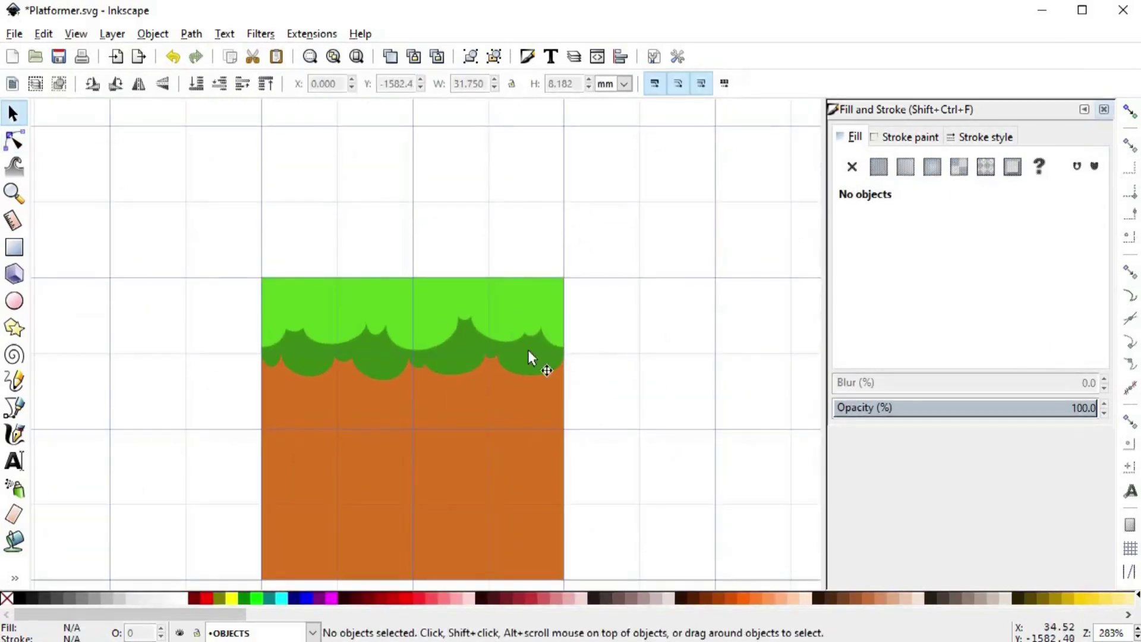
{"action": "left_click", "coordinate": [517, 328]}
{"action": "left_click_drag", "start_coordinate": [412, 355], "coordinate": [413, 351]}
{"action": "left_click", "coordinate": [460, 359]}
{"action": "left_click", "coordinate": [650, 381]}
{"action": "left_click_drag", "start_coordinate": [650, 382], "coordinate": [650, 366]}
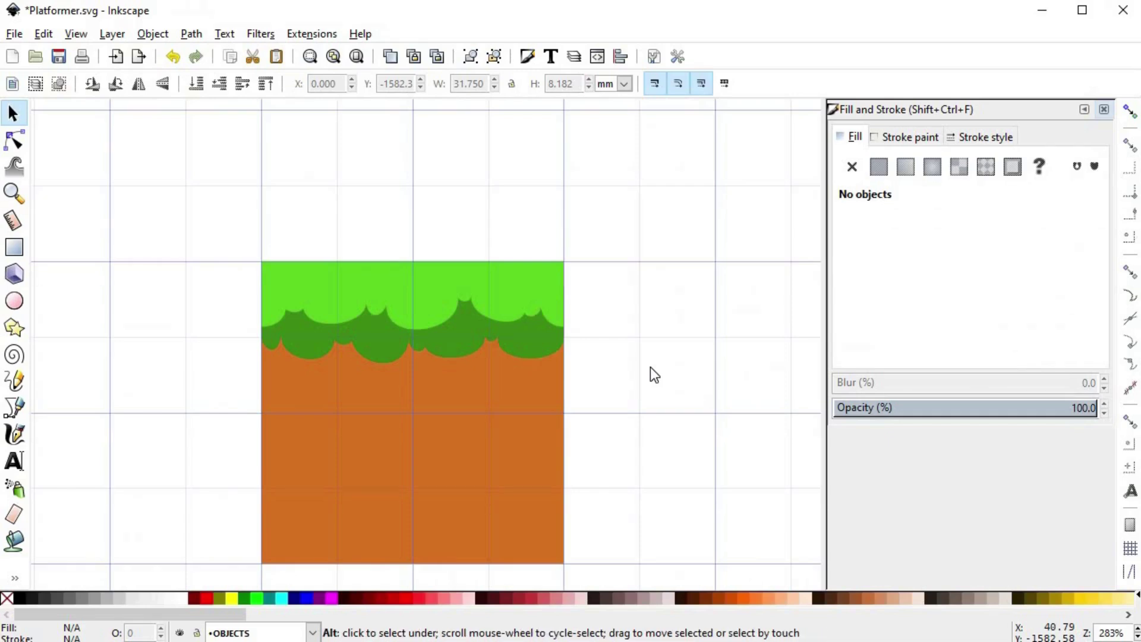
- Cut a 1.323 mm high strip along the tile's top edge by intersecting a drawn four-sided path with a duplicate of the light grass
{"action": "key", "text": "b"}
{"action": "left_click", "coordinate": [243, 271]}
{"action": "left_click", "coordinate": [614, 270]}
{"action": "left_click", "coordinate": [614, 229]}
{"action": "left_click", "coordinate": [214, 229]}
{"action": "left_click", "coordinate": [243, 271]}
{"action": "key", "text": "s"}
{"action": "left_click", "coordinate": [589, 247]}
{"action": "left_click", "coordinate": [547, 289]}
{"action": "key", "text": "ctrl+d"}
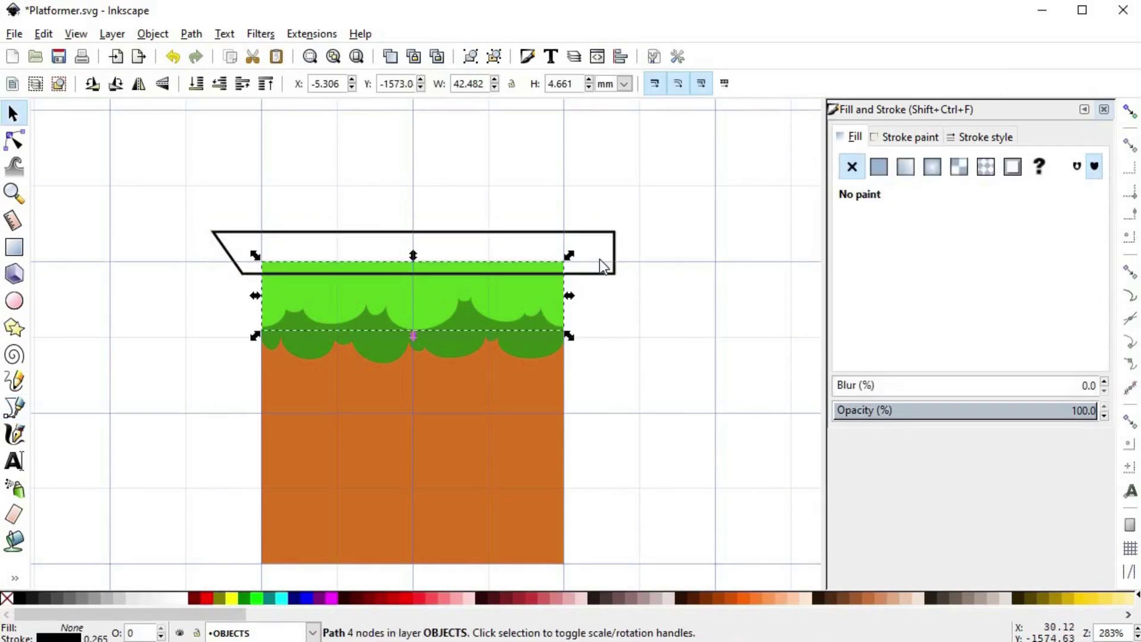
{"action": "left_click", "coordinate": [611, 253], "text": "shift"}
{"action": "key", "text": "ctrl+asterisk"}
- Fill the thin top strip with the pale highlight green sampled from the floating platform's grass, and clear the selection
{"action": "key", "text": "d"}
{"action": "left_click", "coordinate": [551, 289]}
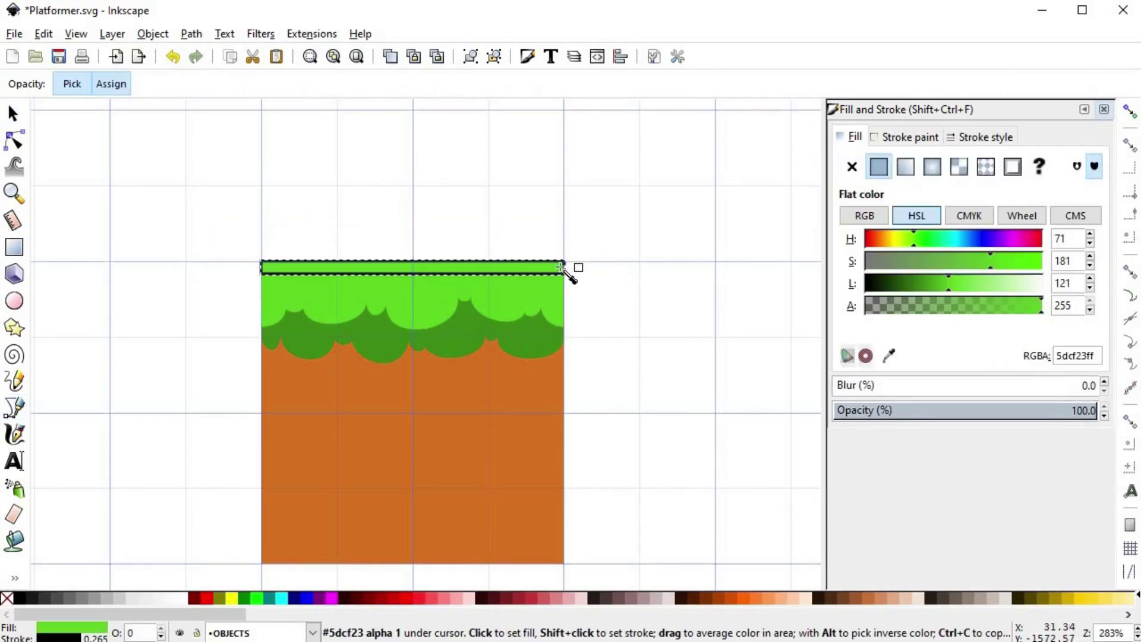
{"action": "key", "text": "1"}
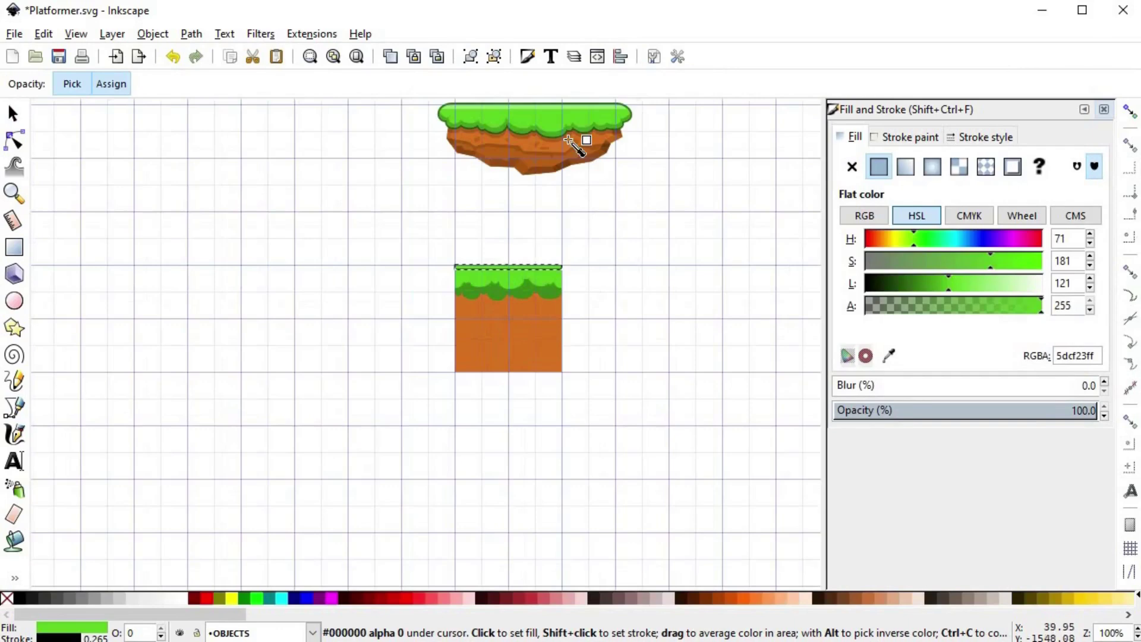
{"action": "left_click", "coordinate": [589, 111]}
{"action": "key", "text": "s"}
{"action": "left_click", "coordinate": [583, 304]}
- Create a 4.664 mm high scalloped band along the light grass's lower edge by subtracting a raised, darkened duplicate from another copy
{"action": "scroll", "coordinate": [535, 297], "scroll_direction": "up", "scroll_amount": 4}
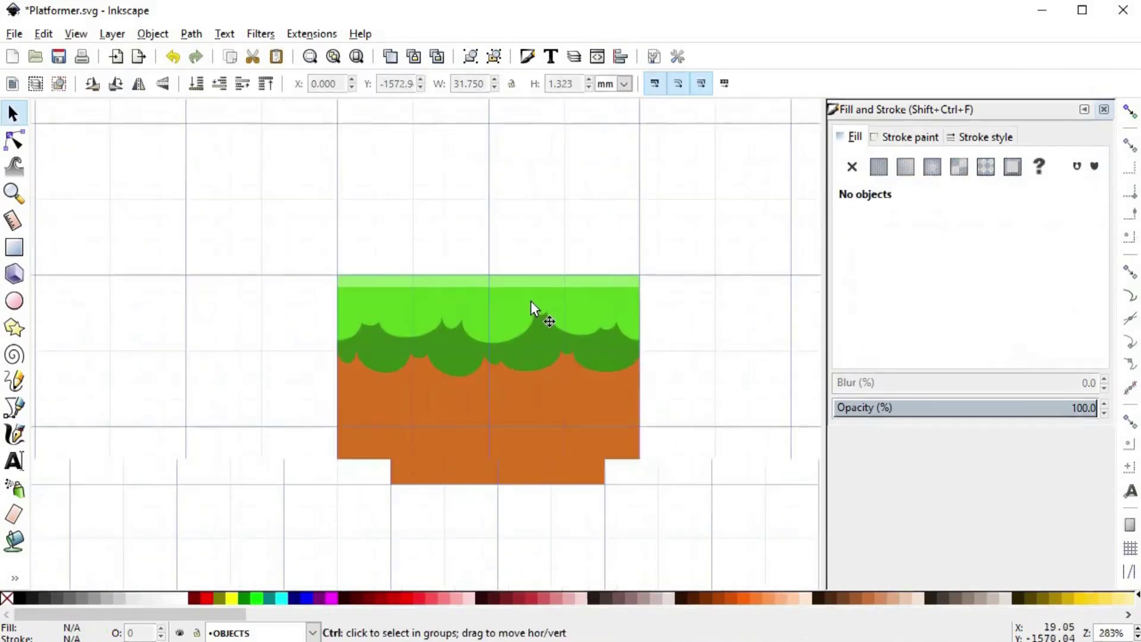
{"action": "left_click", "coordinate": [432, 289]}
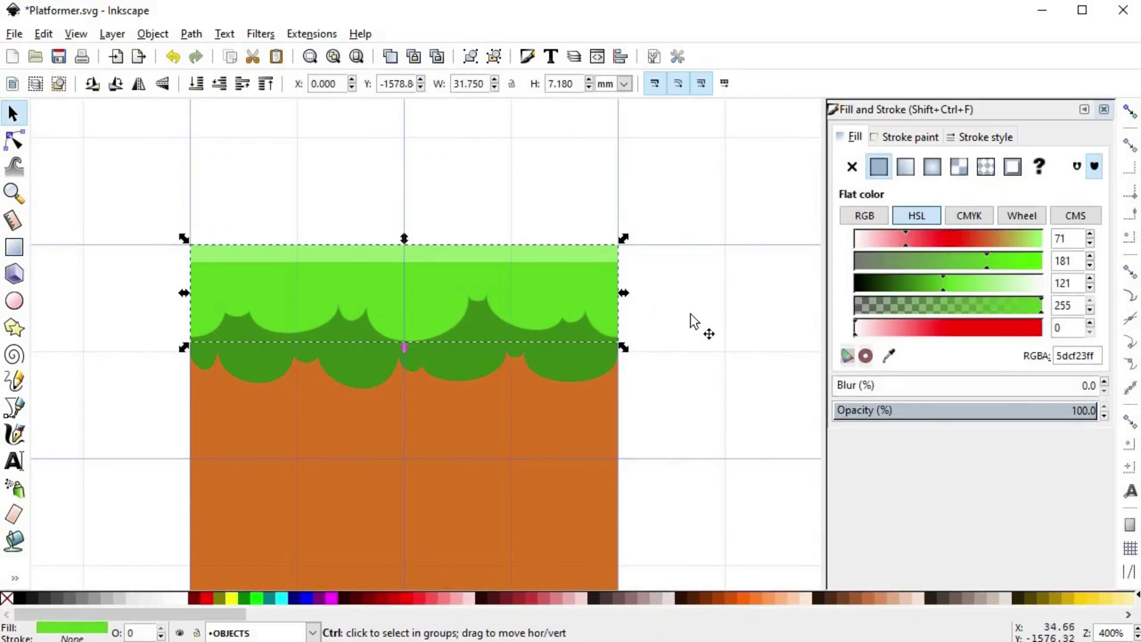
{"action": "key", "text": "ctrl+z"}
{"action": "key", "text": "ctrl+z"}
{"action": "key", "text": "ctrl+z"}
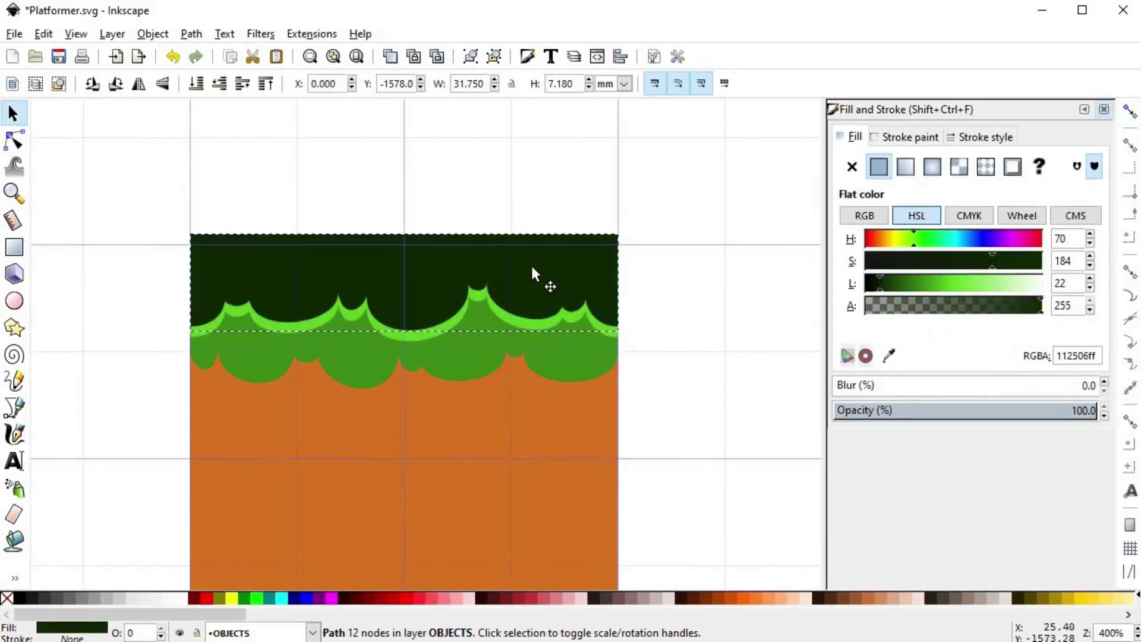
{"action": "left_click_drag", "start_coordinate": [531, 267], "coordinate": [532, 262]}
{"action": "left_click", "coordinate": [505, 321], "text": "shift"}
{"action": "key", "text": "ctrl+minus"}
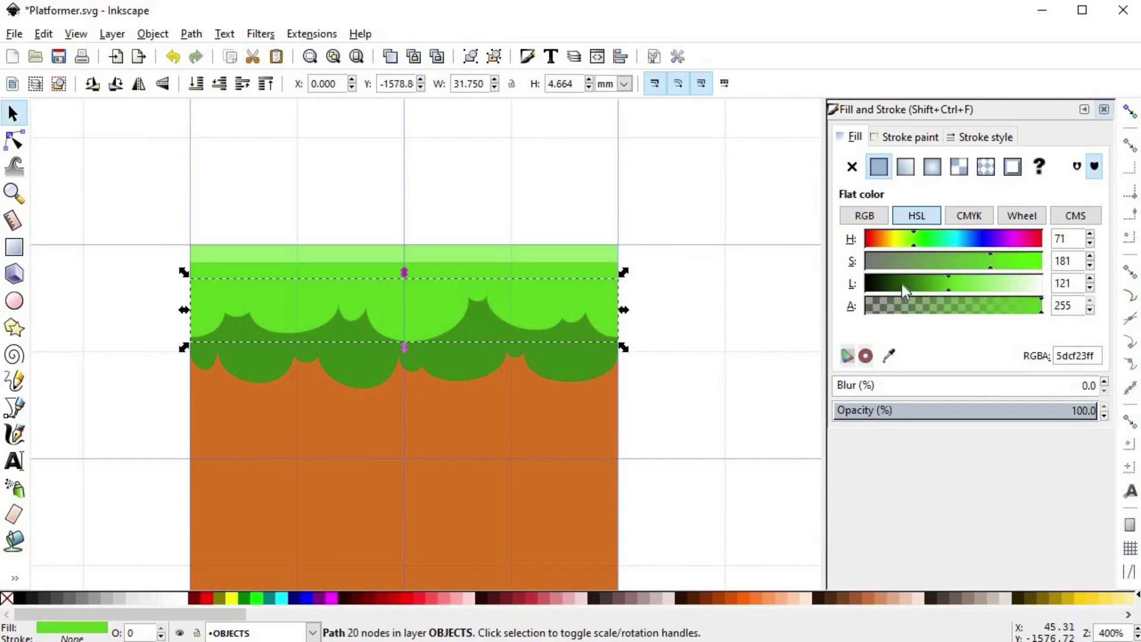
- Fill the scalloped band with the mid green 47a01bff sampled from the platform's grass, and clear the selection
{"action": "scroll", "coordinate": [565, 291], "scroll_direction": "down", "scroll_amount": 3}
{"action": "key", "text": "d"}
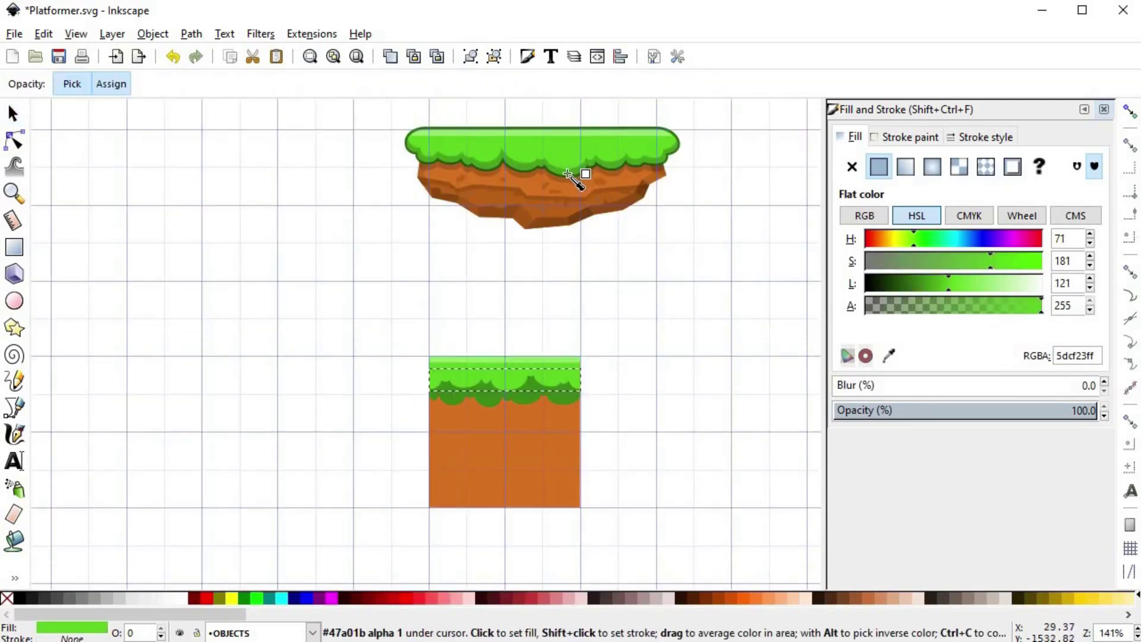
{"action": "left_click", "coordinate": [579, 177]}
{"action": "left_click", "coordinate": [609, 431]}
- Reshape the mid-green band's upper edge at the tallest notch by adjusting its two peak nodes and their curve handles
{"action": "scroll", "coordinate": [519, 390], "scroll_direction": "up", "scroll_amount": 5, "text": "ctrl"}
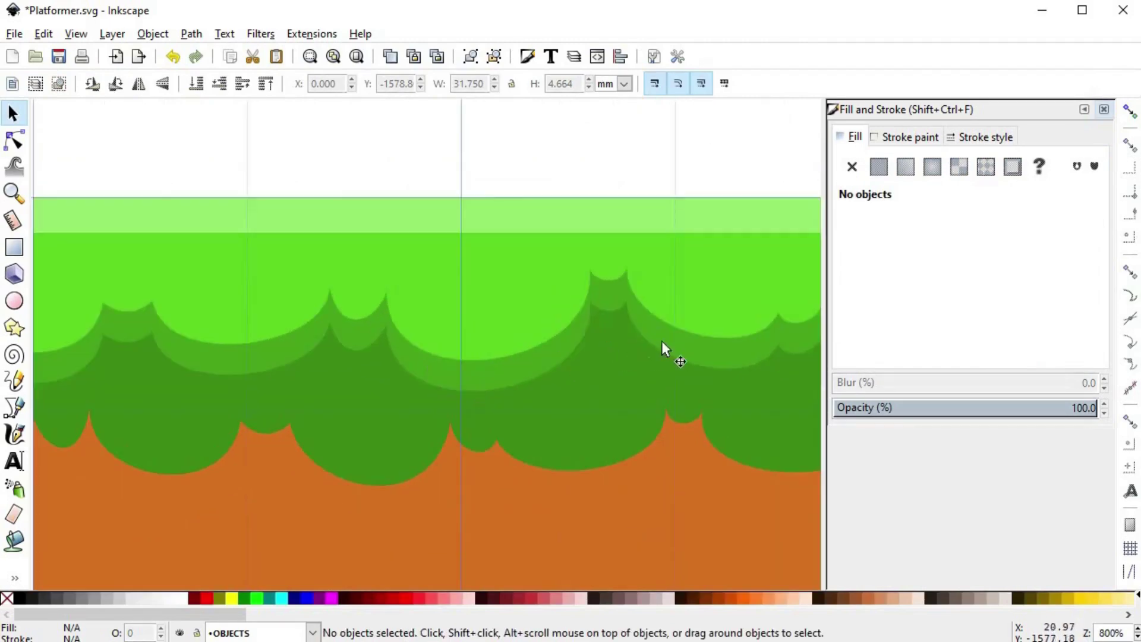
{"action": "left_click_drag", "start_coordinate": [662, 340], "coordinate": [472, 298]}
{"action": "double_click", "coordinate": [461, 319]}
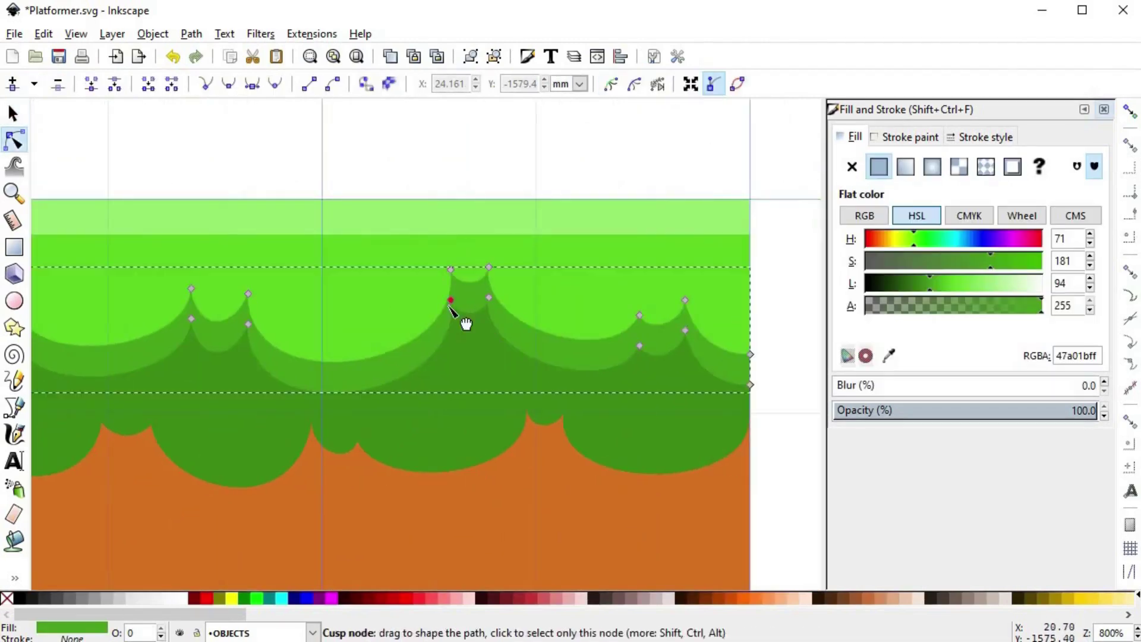
{"action": "scroll", "coordinate": [458, 279], "scroll_direction": "up", "scroll_amount": 2, "text": "ctrl"}
{"action": "left_click_drag", "start_coordinate": [452, 246], "coordinate": [449, 242]}
{"action": "left_click_drag", "start_coordinate": [474, 446], "coordinate": [433, 455]}
{"action": "left_click_drag", "start_coordinate": [516, 358], "coordinate": [555, 378]}
{"action": "left_click_drag", "start_coordinate": [529, 228], "coordinate": [534, 244]}
- Shift the right peak of the mid-green band's second notch slightly right and bend its outer curve to vary the thickness
{"action": "scroll", "coordinate": [74, 358], "scroll_direction": "down", "scroll_amount": 1}
{"action": "left_click_drag", "start_coordinate": [74, 358], "coordinate": [403, 354]}
{"action": "scroll", "coordinate": [324, 340], "scroll_direction": "up", "scroll_amount": 2}
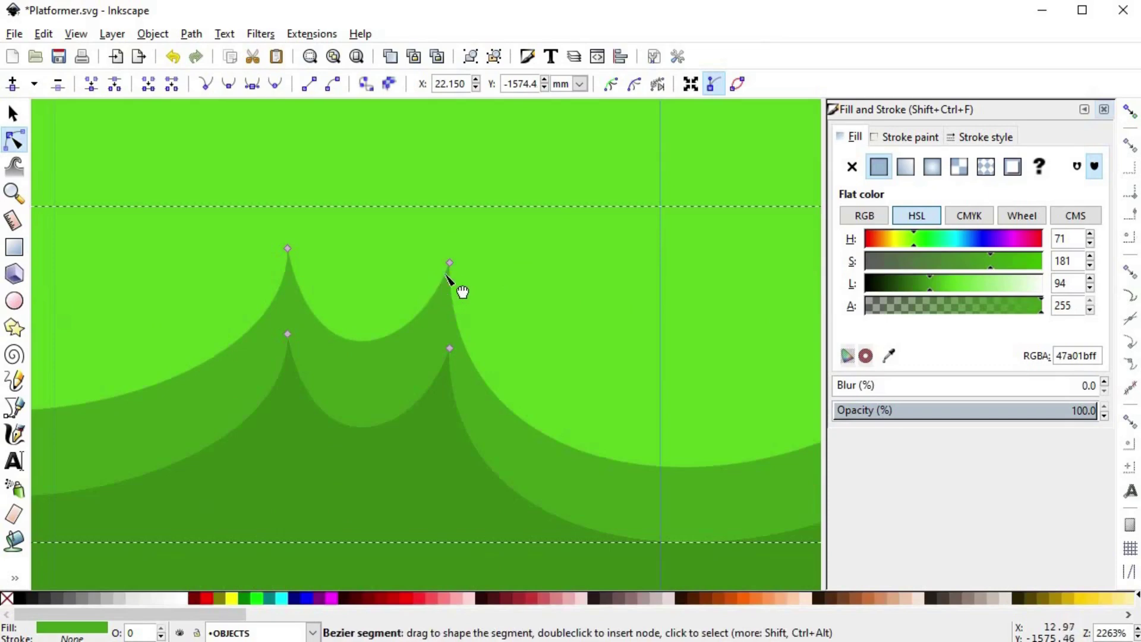
{"action": "left_click_drag", "start_coordinate": [450, 264], "coordinate": [456, 265]}
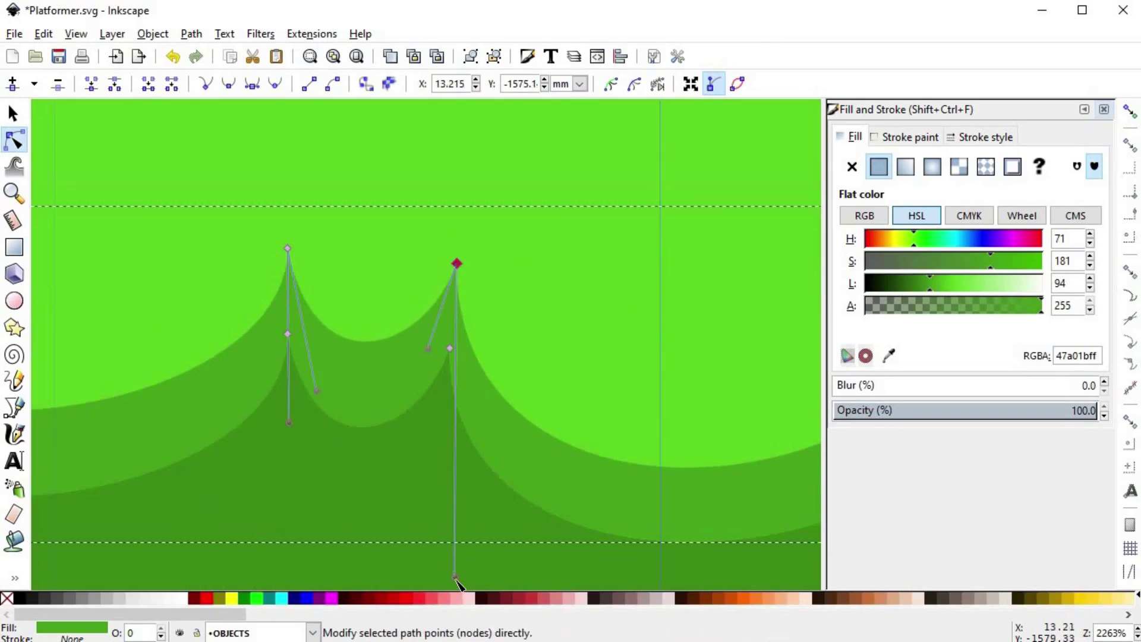
{"action": "left_click_drag", "start_coordinate": [455, 576], "coordinate": [500, 568]}
{"action": "scroll", "coordinate": [204, 438], "scroll_direction": "down", "scroll_amount": 2}
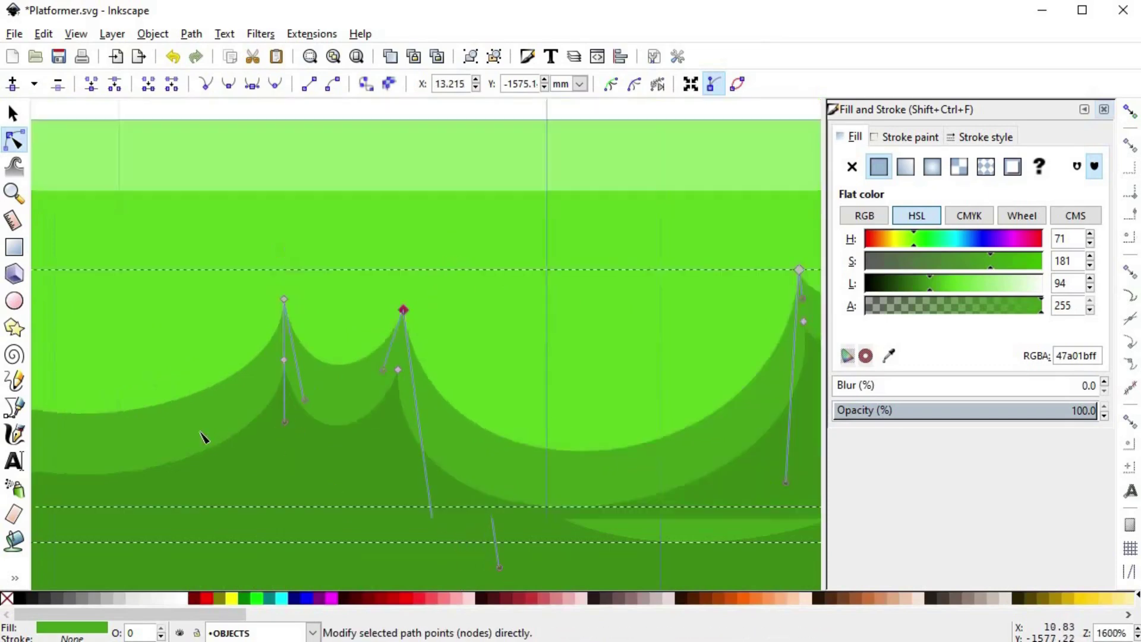
- Deepen the dip in the mid-green band's leftmost notch, bend the curve right of it outward, and finish node editing
{"action": "scroll", "coordinate": [319, 390], "scroll_direction": "up", "scroll_amount": 2}
{"action": "left_click", "coordinate": [269, 328]}
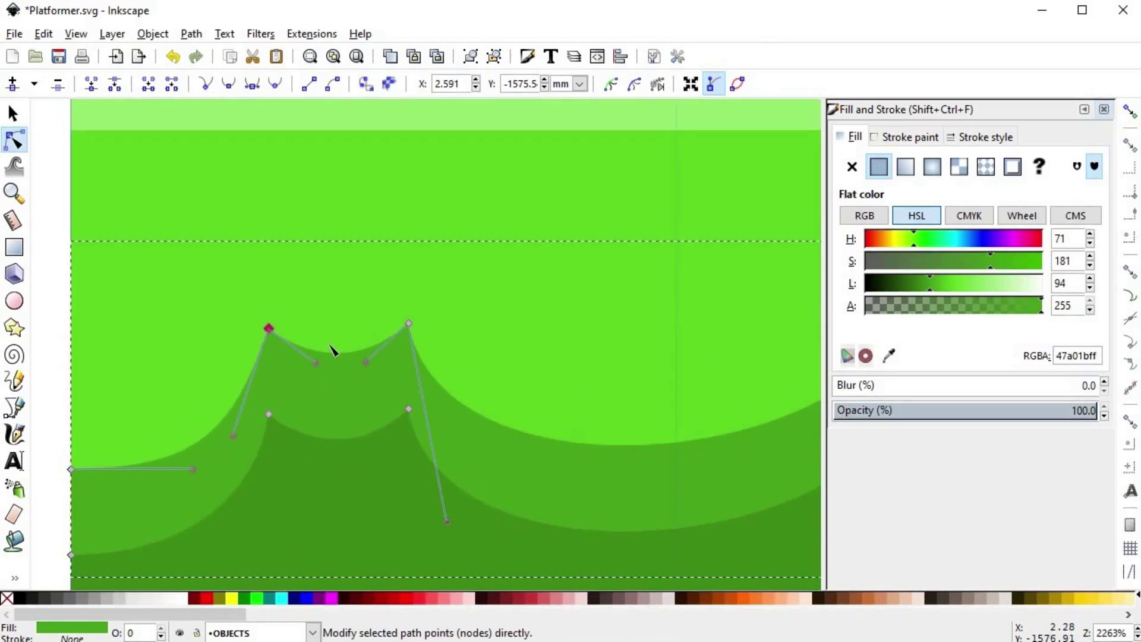
{"action": "left_click_drag", "start_coordinate": [346, 364], "coordinate": [344, 381]}
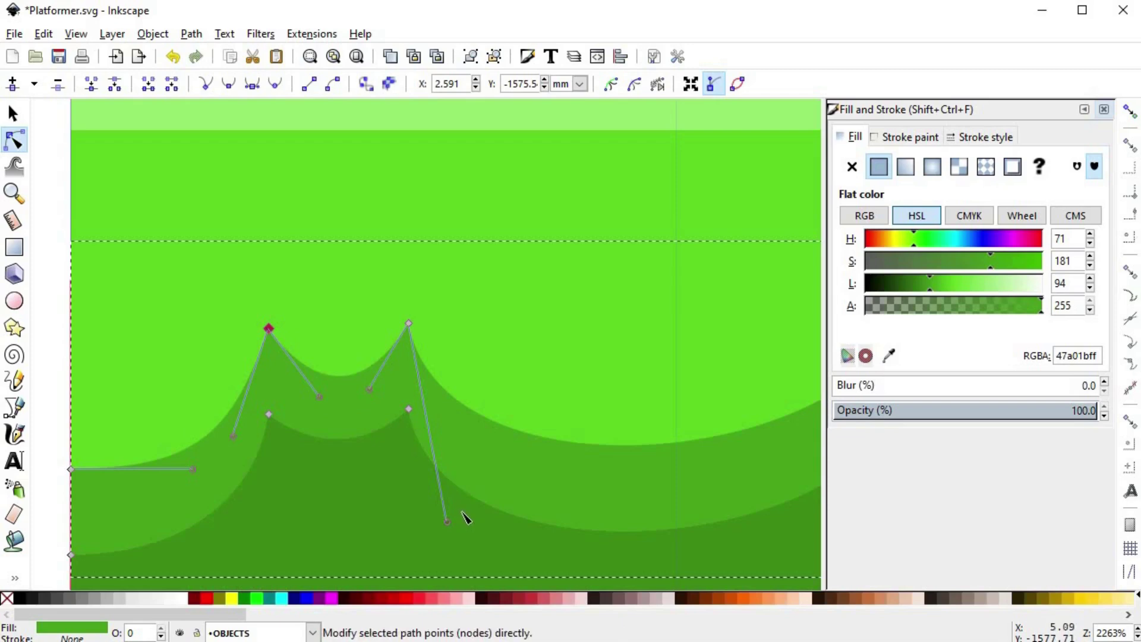
{"action": "left_click_drag", "start_coordinate": [447, 521], "coordinate": [484, 509]}
{"action": "scroll", "coordinate": [484, 510], "scroll_direction": "down", "scroll_amount": 3}
{"action": "left_click_drag", "start_coordinate": [704, 475], "coordinate": [493, 387]}
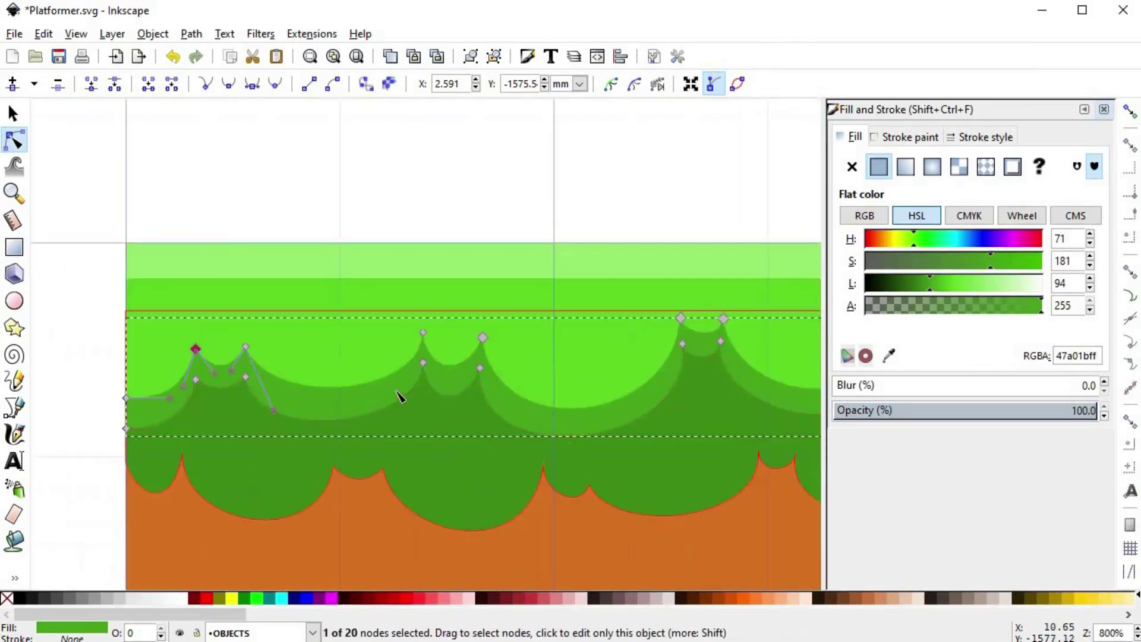
{"action": "left_click_drag", "start_coordinate": [583, 381], "coordinate": [396, 335]}
{"action": "scroll", "coordinate": [395, 335], "scroll_direction": "down", "scroll_amount": 1}
{"action": "key", "text": "s"}
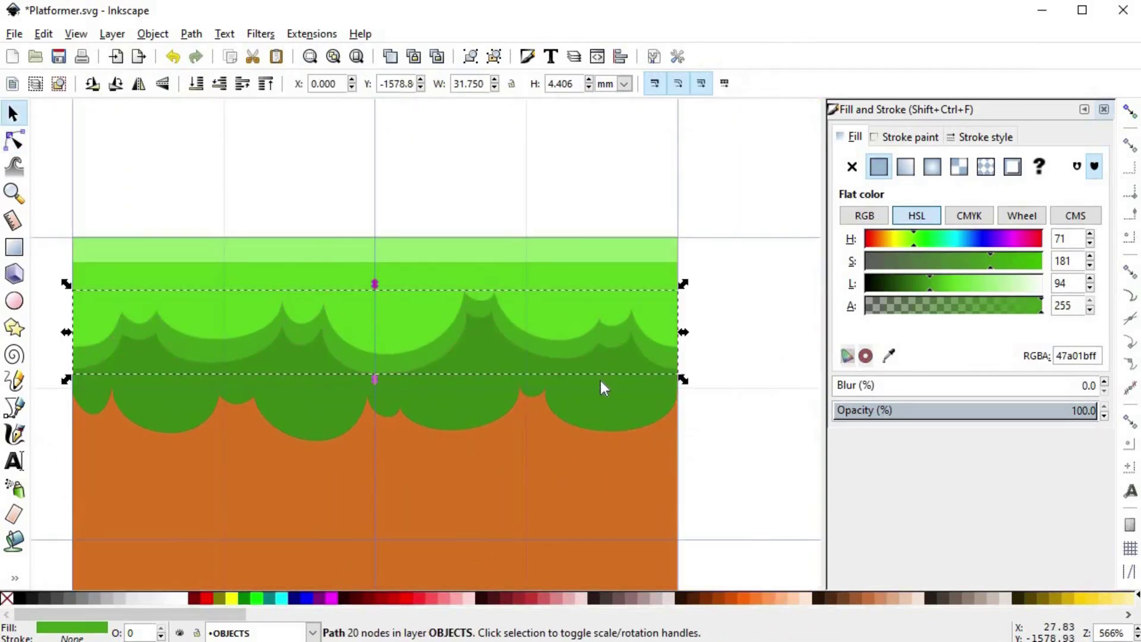
- Cut a 4.126 mm high shadow band along the dark grass's lower edge using a raised duplicate, and fill it with 2a5f10ff
{"action": "left_click", "coordinate": [526, 407]}
{"action": "key", "text": "ctrl+d"}
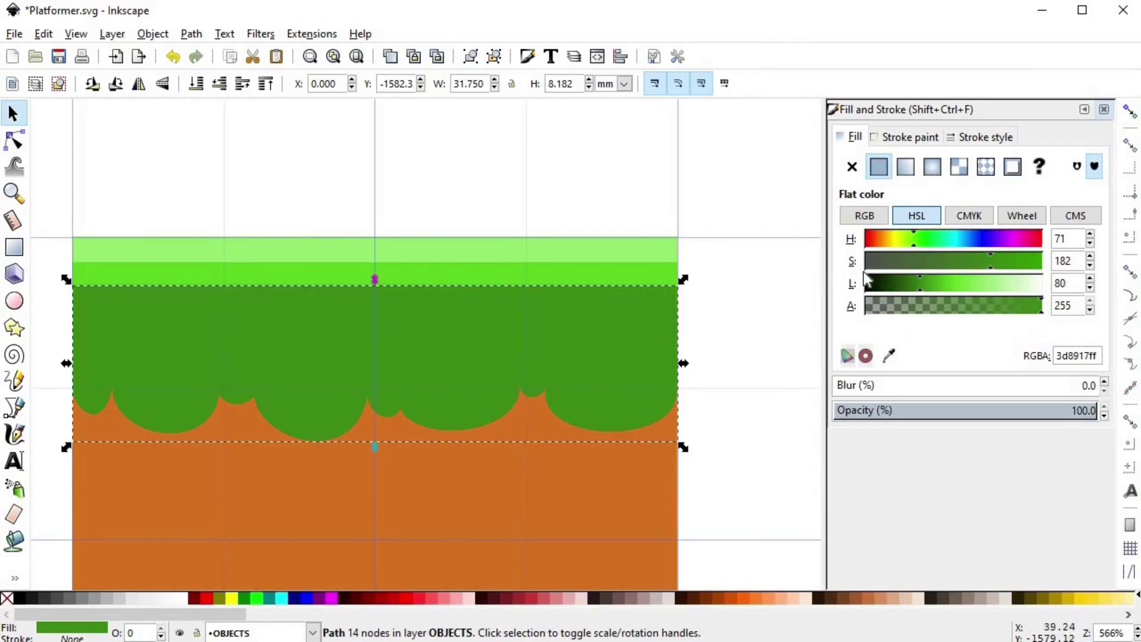
{"action": "left_click", "coordinate": [874, 284]}
{"action": "left_click_drag", "start_coordinate": [557, 332], "coordinate": [558, 311]}
{"action": "left_click", "coordinate": [528, 385], "text": "shift"}
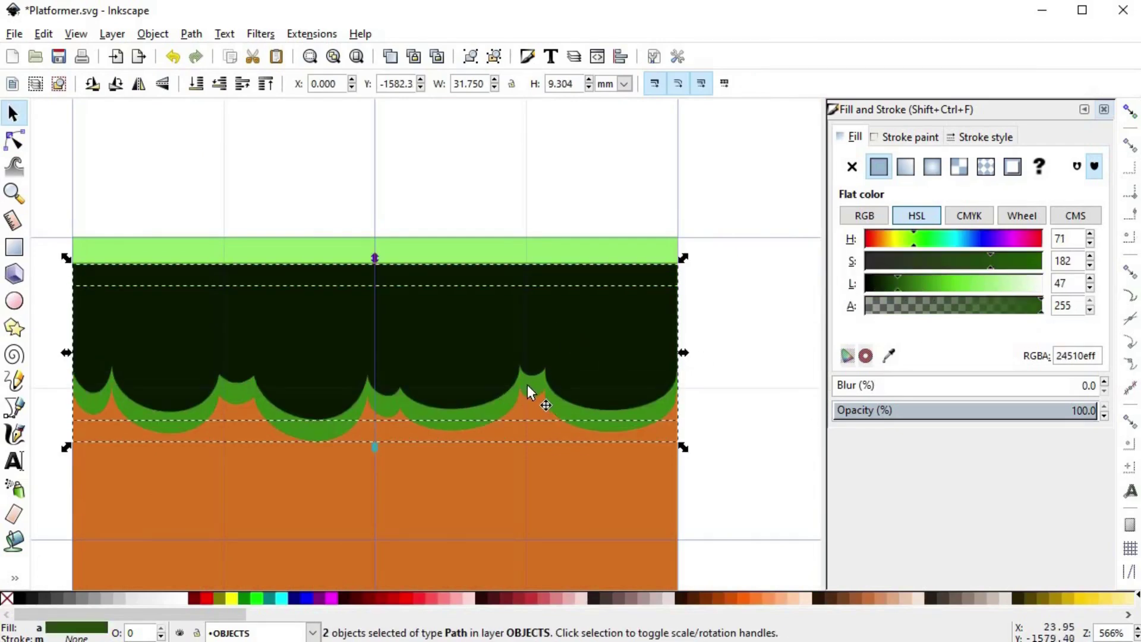
{"action": "key", "text": "ctrl+minus"}
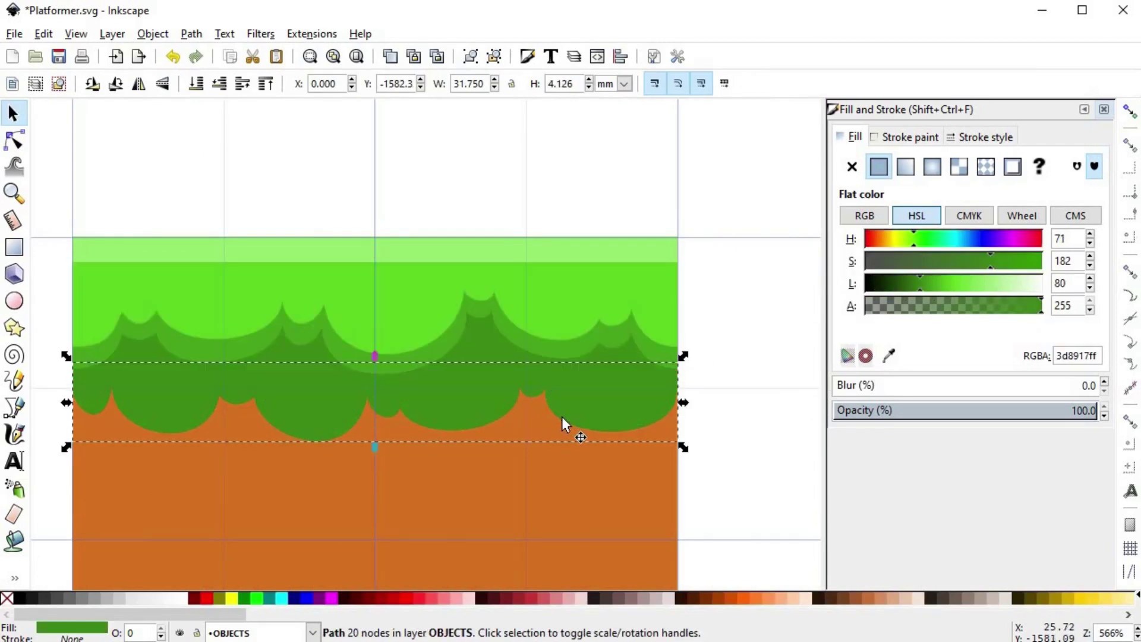
{"action": "left_click", "coordinate": [904, 283]}
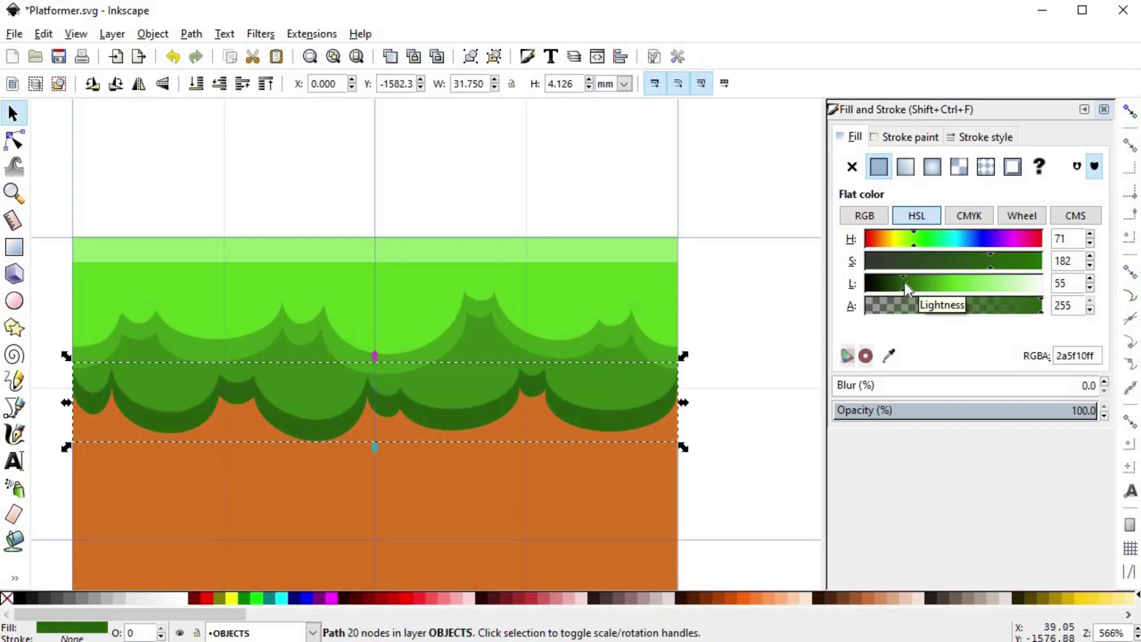
- Reshape the shadow band's upper edge at the rightmost notch by spreading its two peaks and adjusting their curve handles
{"action": "scroll", "coordinate": [531, 388], "scroll_direction": "up", "scroll_amount": 4}
{"action": "double_click", "coordinate": [629, 413]}
{"action": "left_click_drag", "start_coordinate": [595, 294], "coordinate": [606, 307]}
{"action": "left_click_drag", "start_coordinate": [602, 355], "coordinate": [611, 355]}
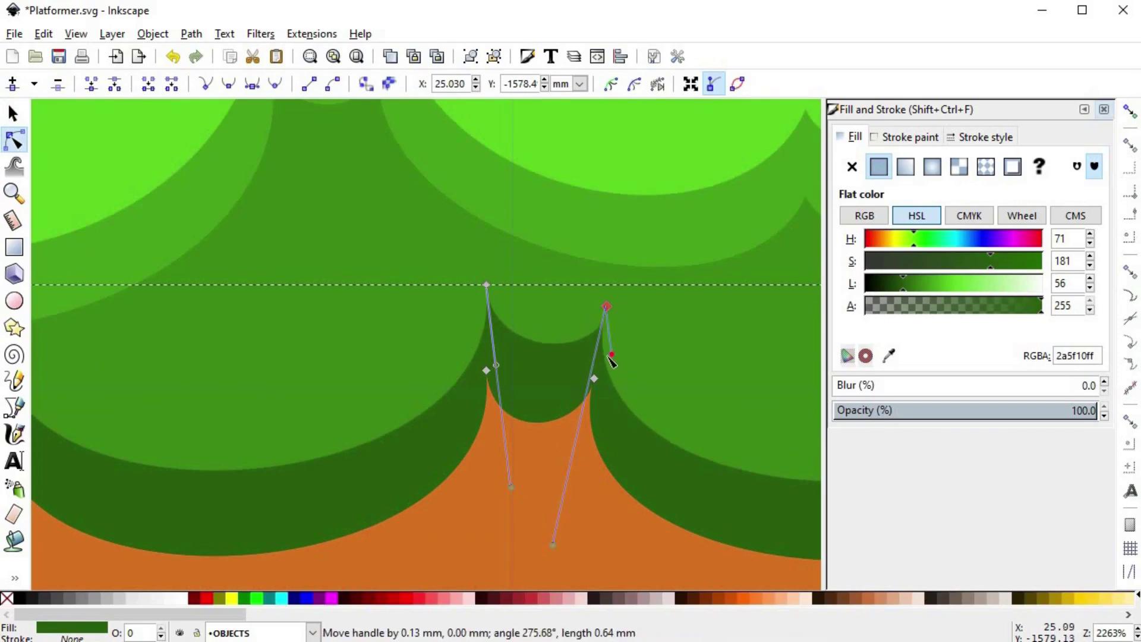
{"action": "left_click_drag", "start_coordinate": [553, 546], "coordinate": [591, 523]}
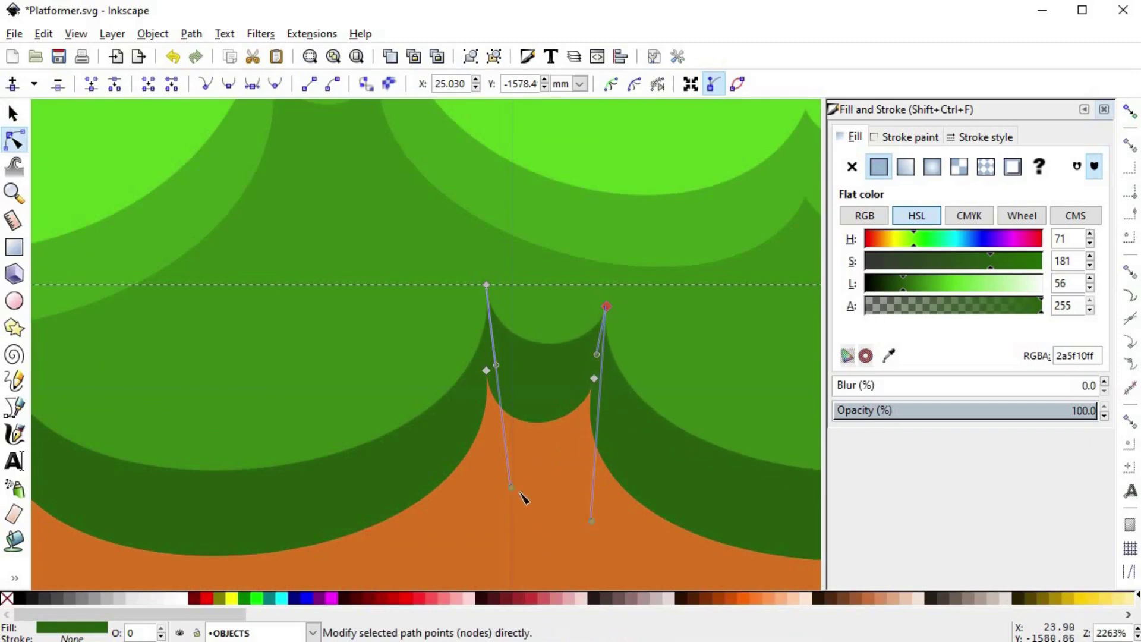
{"action": "left_click_drag", "start_coordinate": [490, 290], "coordinate": [485, 301]}
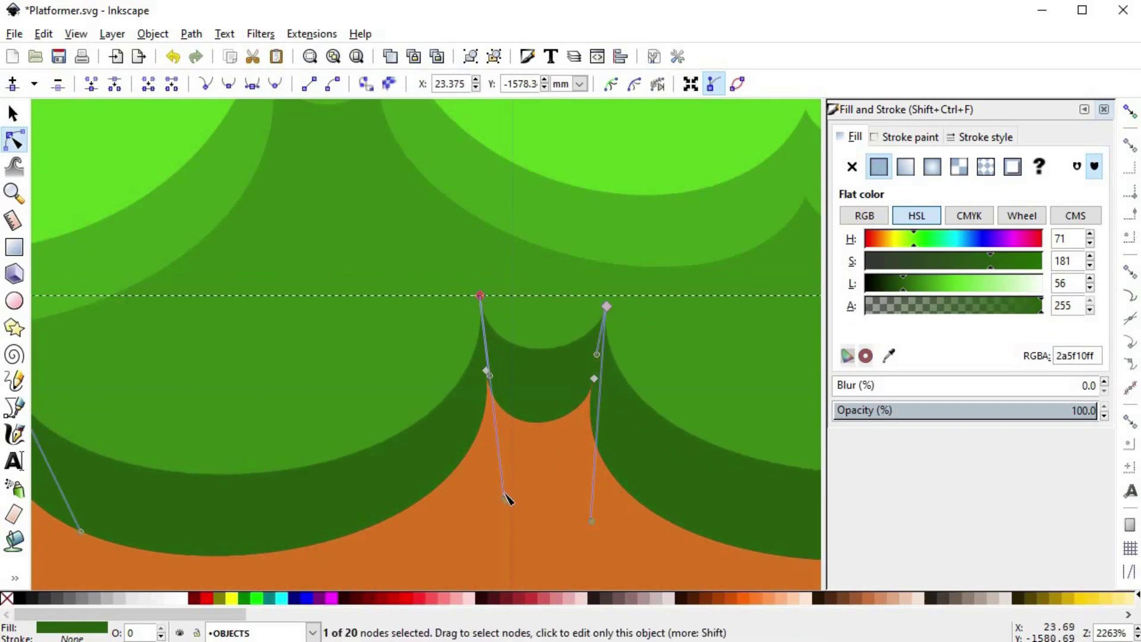
{"action": "left_click_drag", "start_coordinate": [504, 497], "coordinate": [477, 503]}
- Lower the left peak and raise the right peak of the shadow band's middle notch, and reshape the adjoining left curve
{"action": "scroll", "coordinate": [472, 501], "scroll_direction": "down", "scroll_amount": 2}
{"action": "left_click_drag", "start_coordinate": [216, 474], "coordinate": [438, 448]}
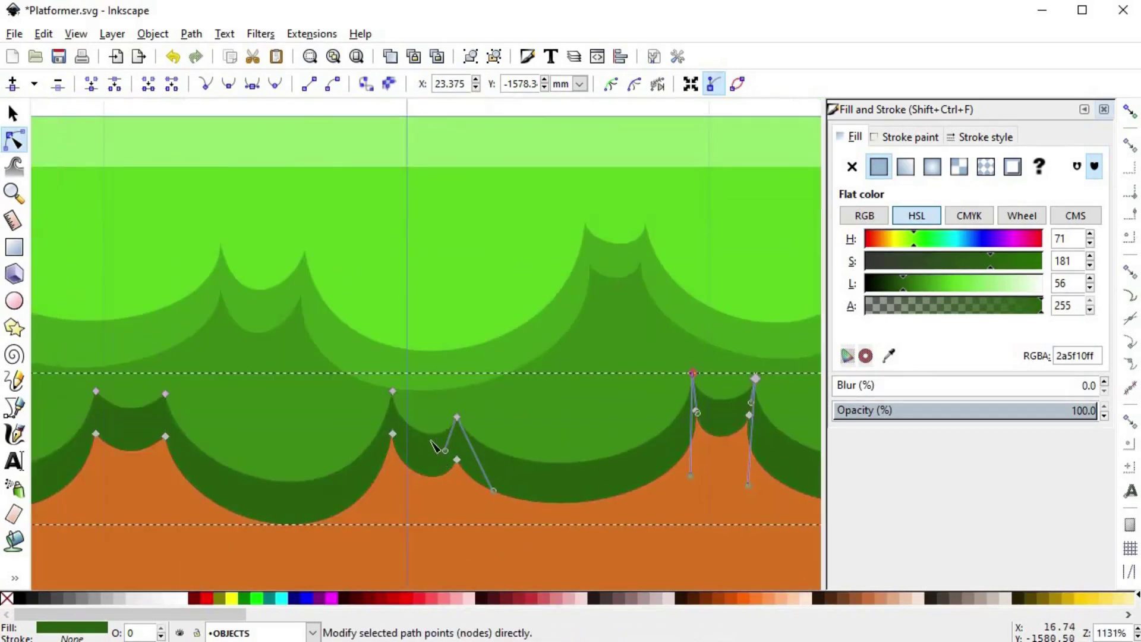
{"action": "scroll", "coordinate": [437, 453], "scroll_direction": "up", "scroll_amount": 2}
{"action": "left_click_drag", "start_coordinate": [347, 328], "coordinate": [346, 354]}
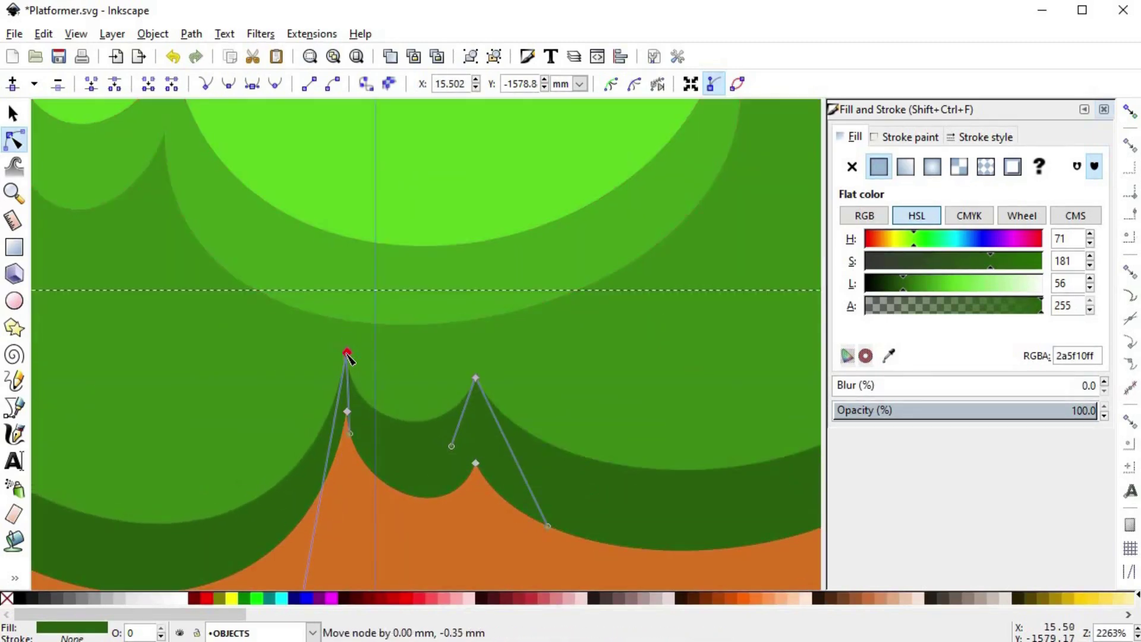
{"action": "left_click_drag", "start_coordinate": [475, 380], "coordinate": [622, 306]}
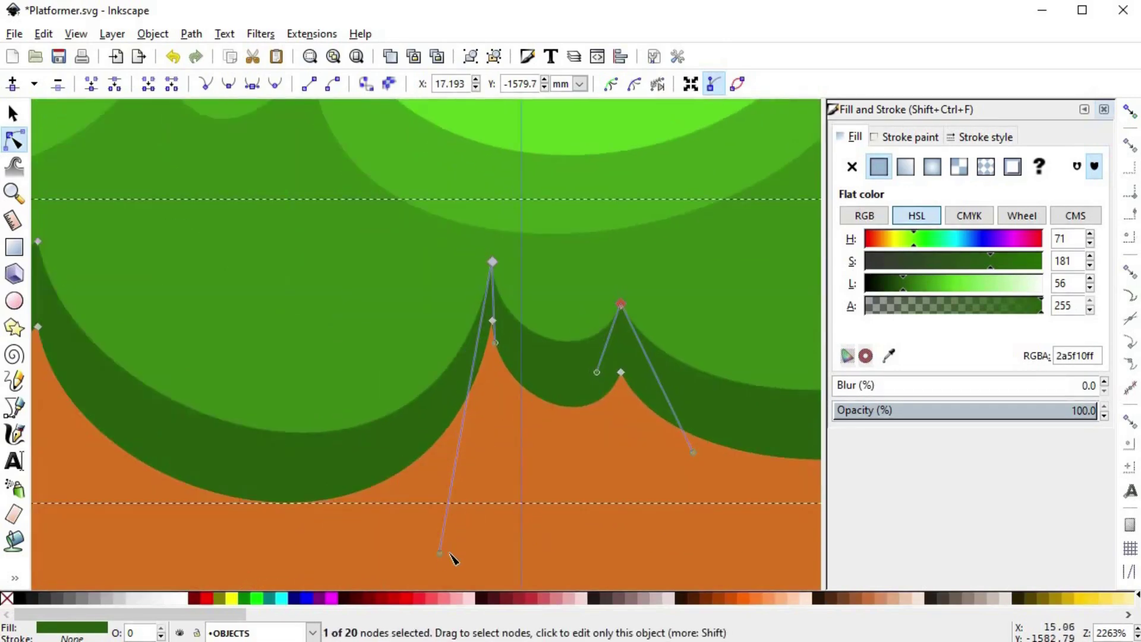
{"action": "left_click_drag", "start_coordinate": [442, 558], "coordinate": [404, 506]}
- Lower the shadow band's leftmost peak, reshape the curves on both sides of it, and clear the selection
{"action": "scroll", "coordinate": [479, 387], "scroll_direction": "down", "scroll_amount": 2}
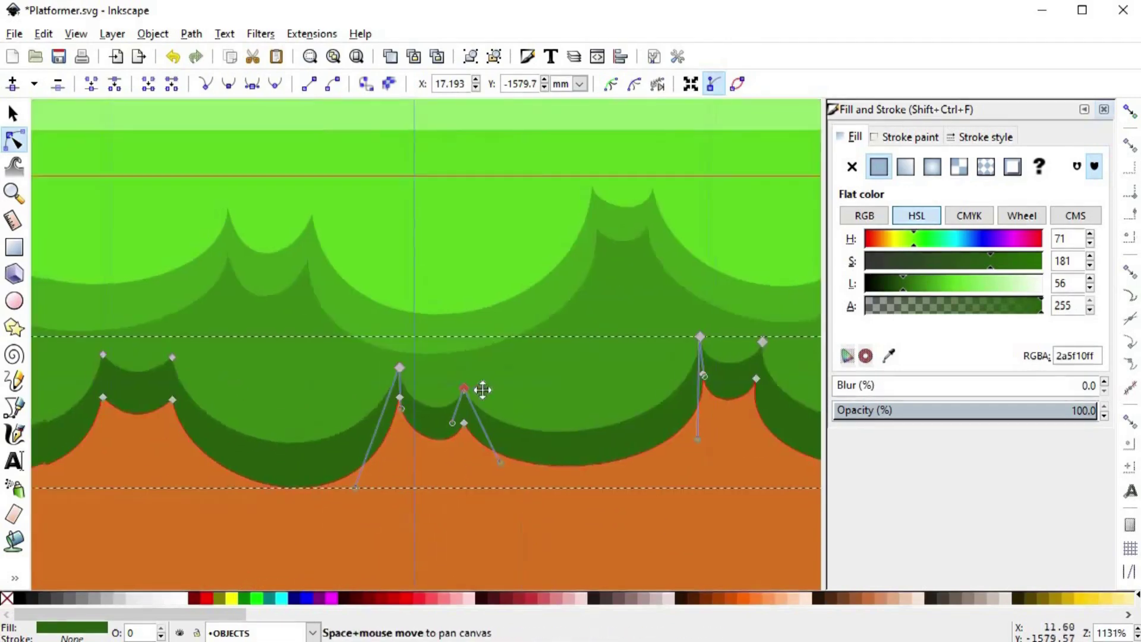
{"action": "scroll", "coordinate": [313, 395], "scroll_direction": "up", "scroll_amount": 2}
{"action": "left_click_drag", "start_coordinate": [348, 300], "coordinate": [353, 330]}
{"action": "left_click_drag", "start_coordinate": [351, 538], "coordinate": [406, 513]}
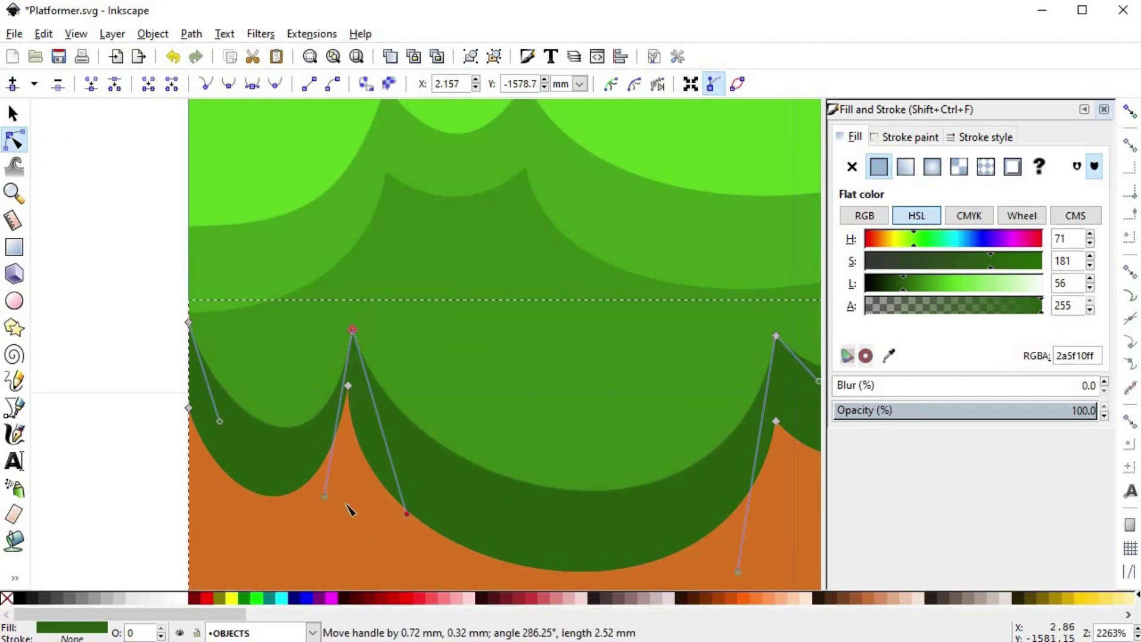
{"action": "left_click_drag", "start_coordinate": [325, 496], "coordinate": [282, 461]}
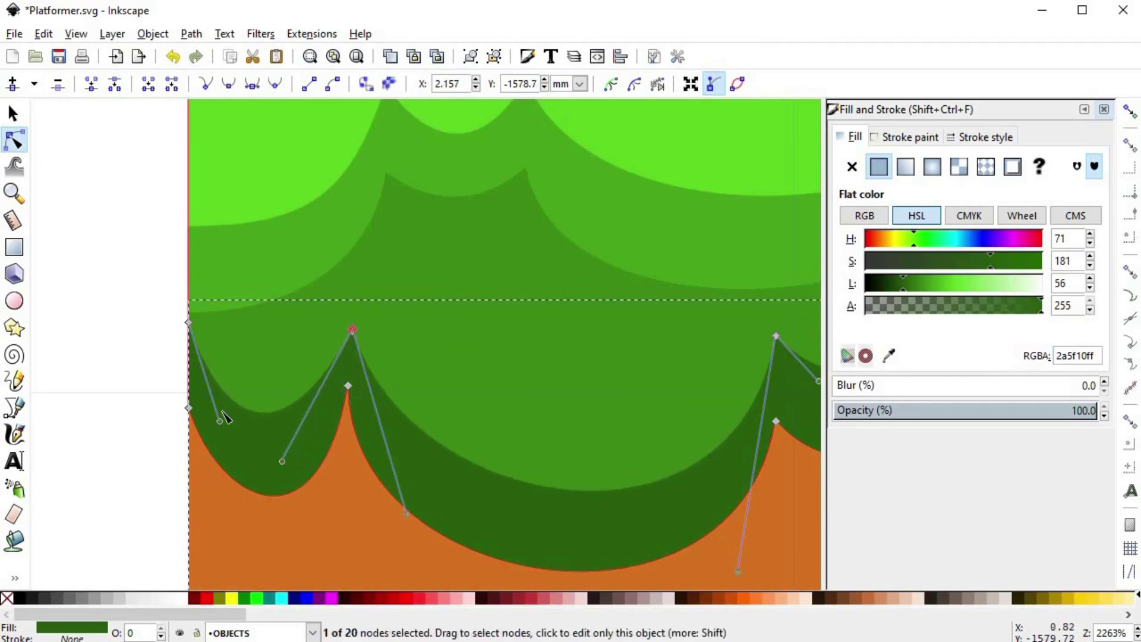
{"action": "left_click_drag", "start_coordinate": [219, 420], "coordinate": [226, 404]}
{"action": "key", "text": "s"}
{"action": "scroll", "coordinate": [382, 407], "scroll_direction": "down", "scroll_amount": 3}
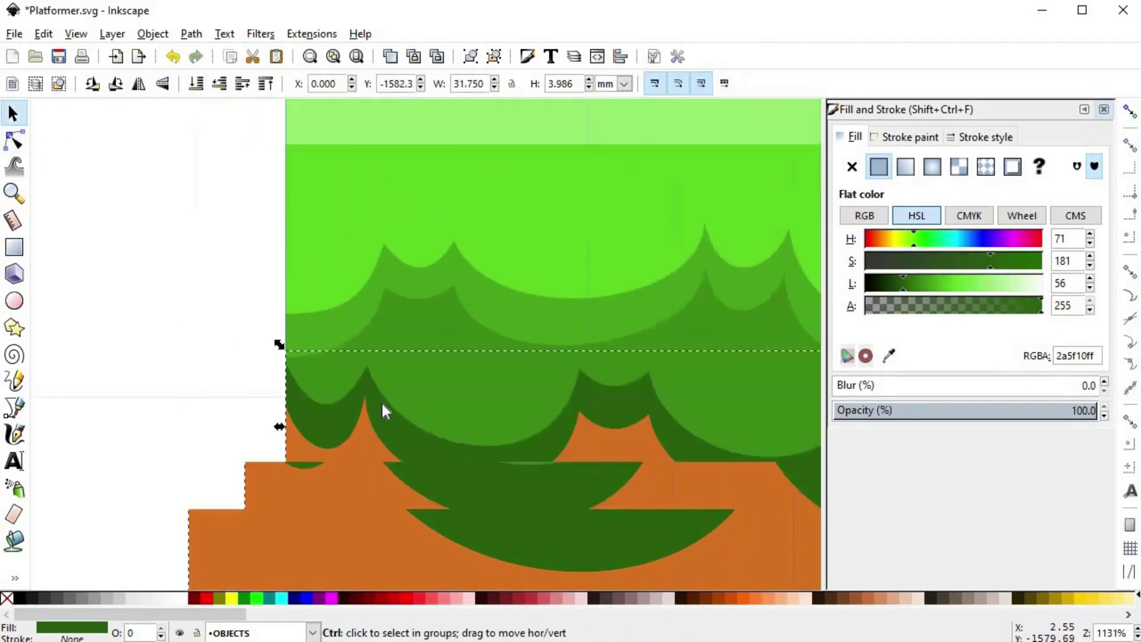
{"action": "left_click_drag", "start_coordinate": [550, 439], "coordinate": [206, 433]}
{"action": "scroll", "coordinate": [358, 445], "scroll_direction": "down", "scroll_amount": 1}
{"action": "left_click_drag", "start_coordinate": [632, 471], "coordinate": [572, 445]}
{"action": "scroll", "coordinate": [573, 444], "scroll_direction": "down", "scroll_amount": 1}
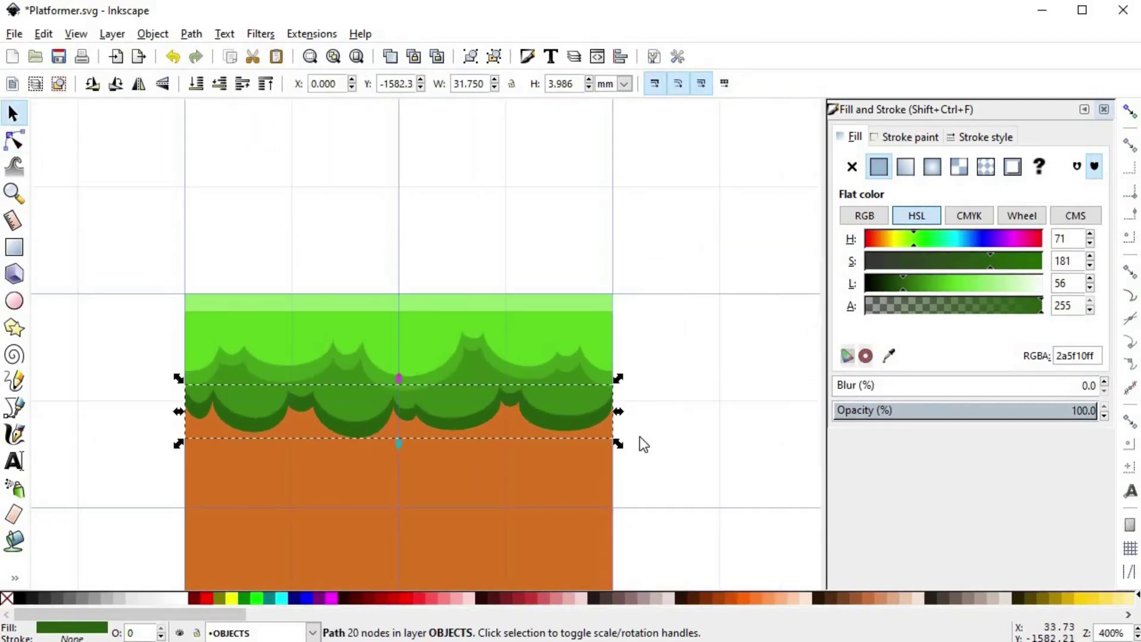
{"action": "left_click", "coordinate": [639, 439]}
- Duplicate the bright green grass, shift the copy 1 mm down, and lower it beneath the mid-green grass band
{"action": "scroll", "coordinate": [624, 440], "scroll_direction": "down", "scroll_amount": 1}
{"action": "left_click_drag", "start_coordinate": [480, 412], "coordinate": [402, 391]}
{"action": "scroll", "coordinate": [471, 410], "scroll_direction": "up", "scroll_amount": 1}
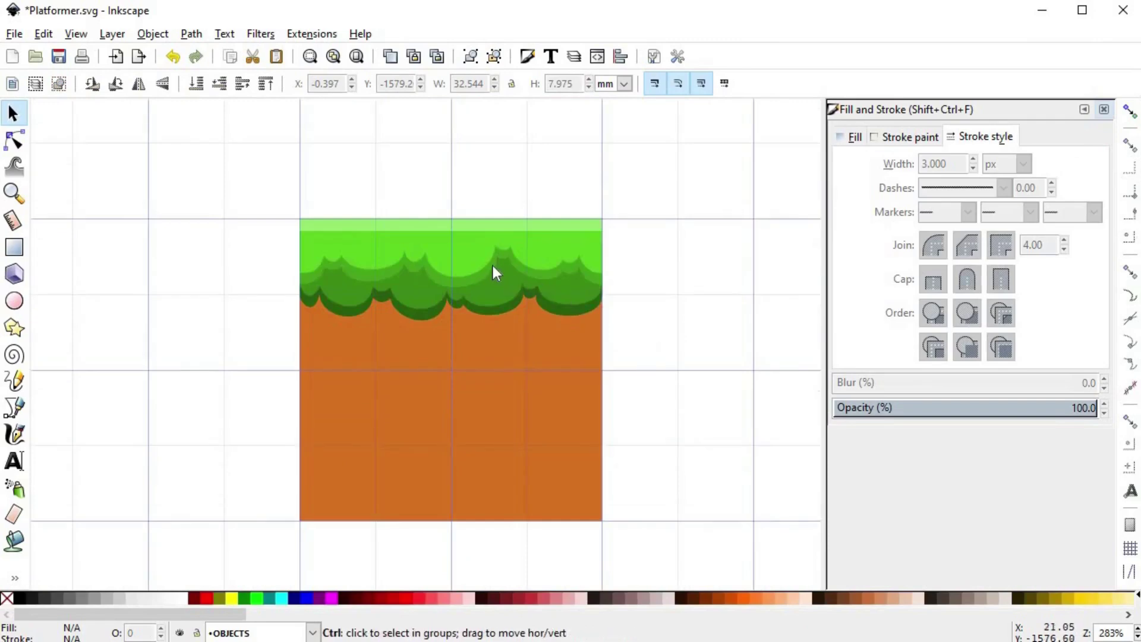
{"action": "scroll", "coordinate": [497, 274], "scroll_direction": "up", "scroll_amount": 3}
{"action": "left_click", "coordinate": [438, 234], "text": "ctrl"}
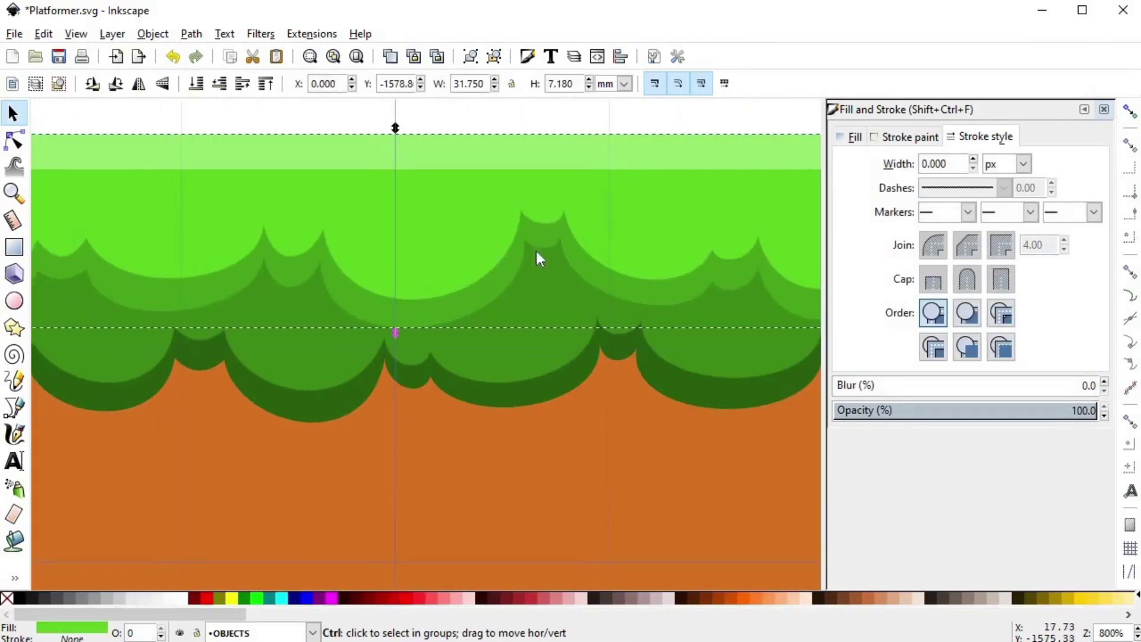
{"action": "key", "text": "Down"}
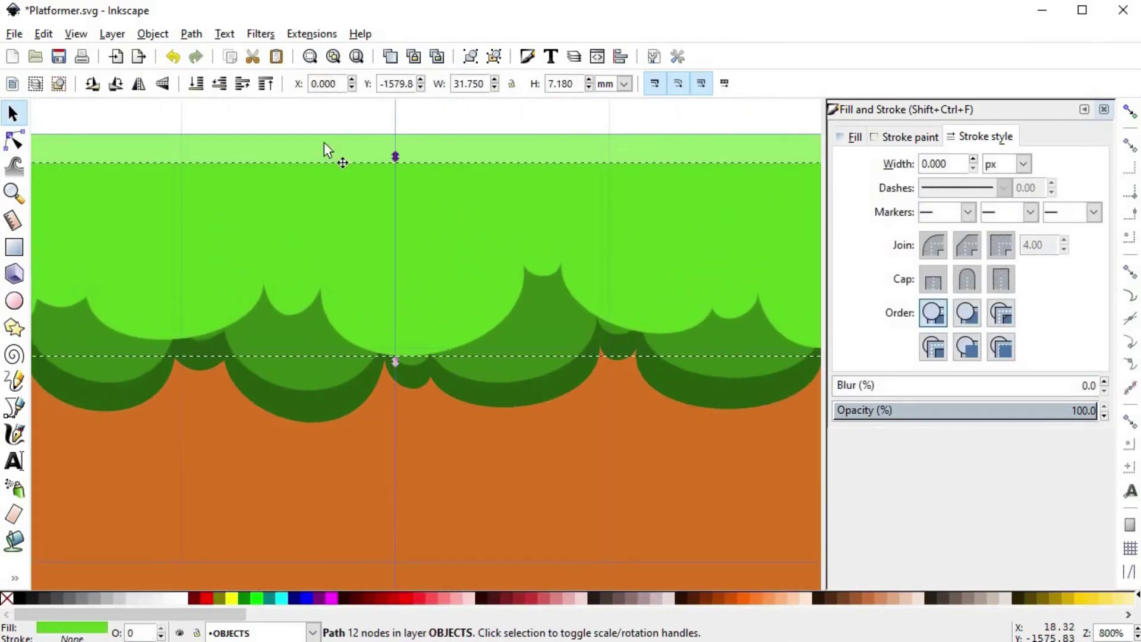
{"action": "left_click", "coordinate": [223, 90]}
{"action": "left_click", "coordinate": [223, 91]}
{"action": "left_click", "coordinate": [224, 90]}
{"action": "left_click", "coordinate": [246, 88]}
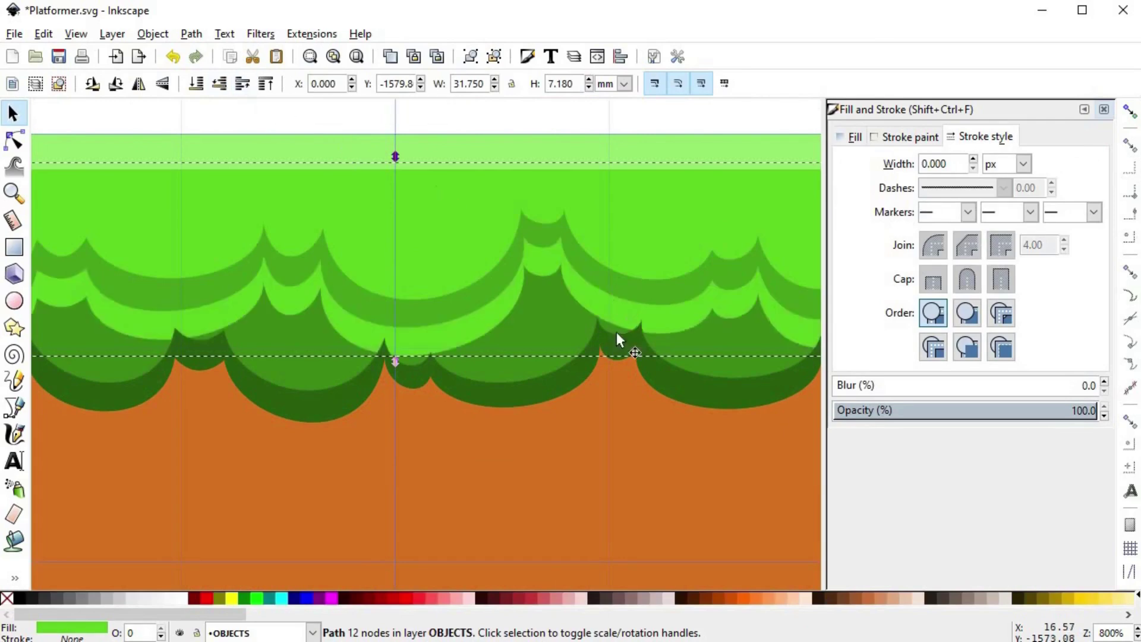
- Fill the lowered grass copy with black at alpha 37 as a translucent shadow on the dark grass
{"action": "left_click", "coordinate": [23, 597]}
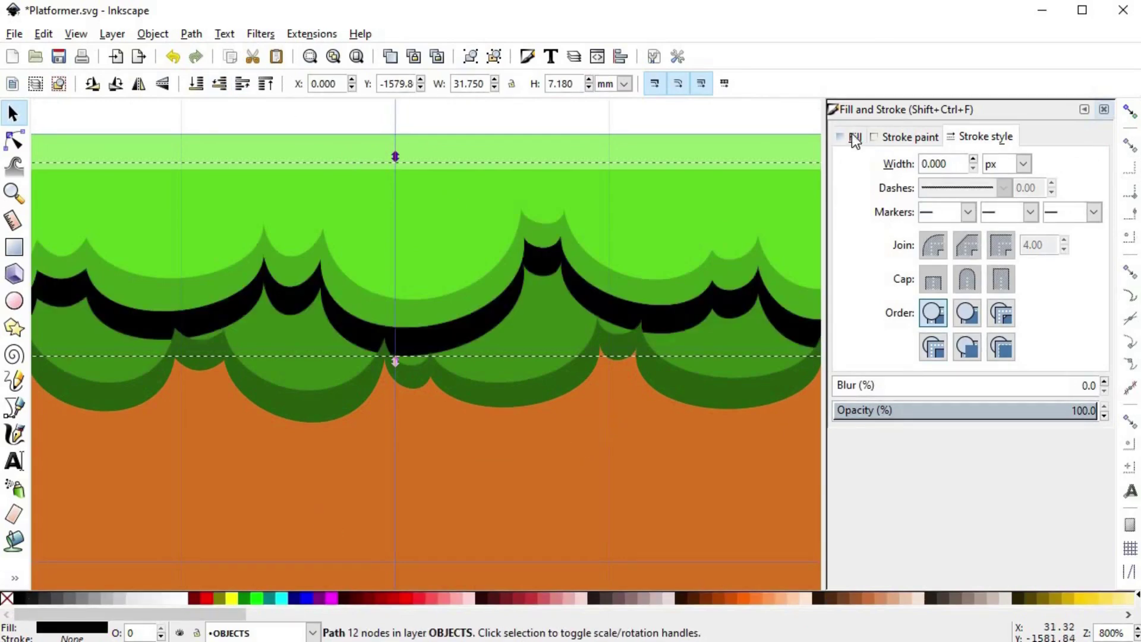
{"action": "left_click_drag", "start_coordinate": [929, 309], "coordinate": [878, 309]}
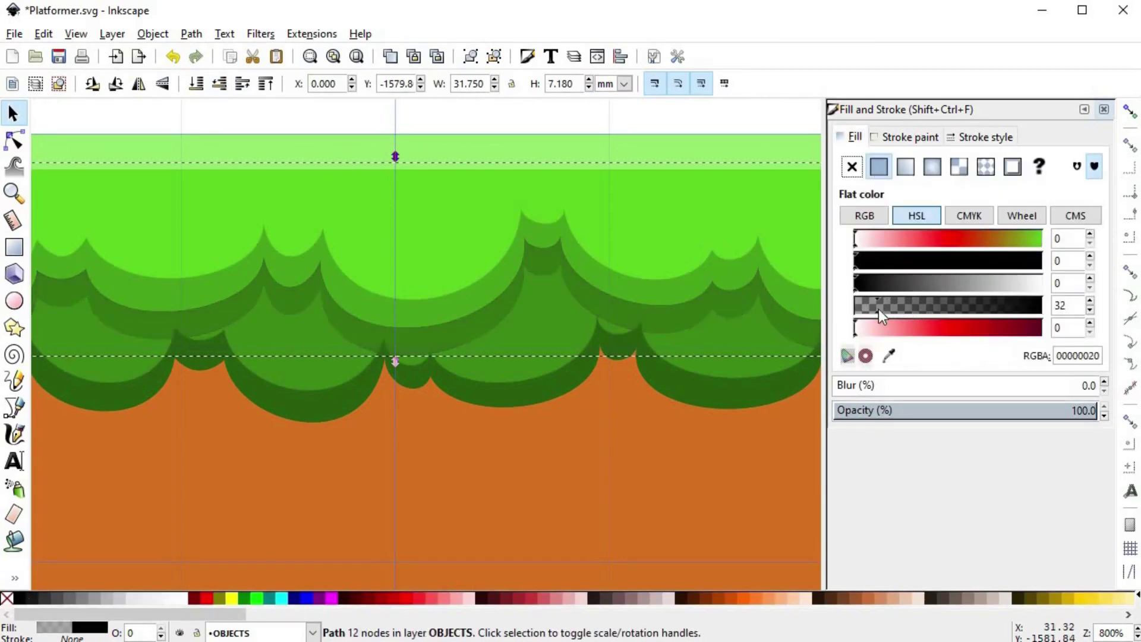
{"action": "scroll", "coordinate": [476, 392], "scroll_direction": "down", "scroll_amount": 2}
{"action": "key", "text": "space"}
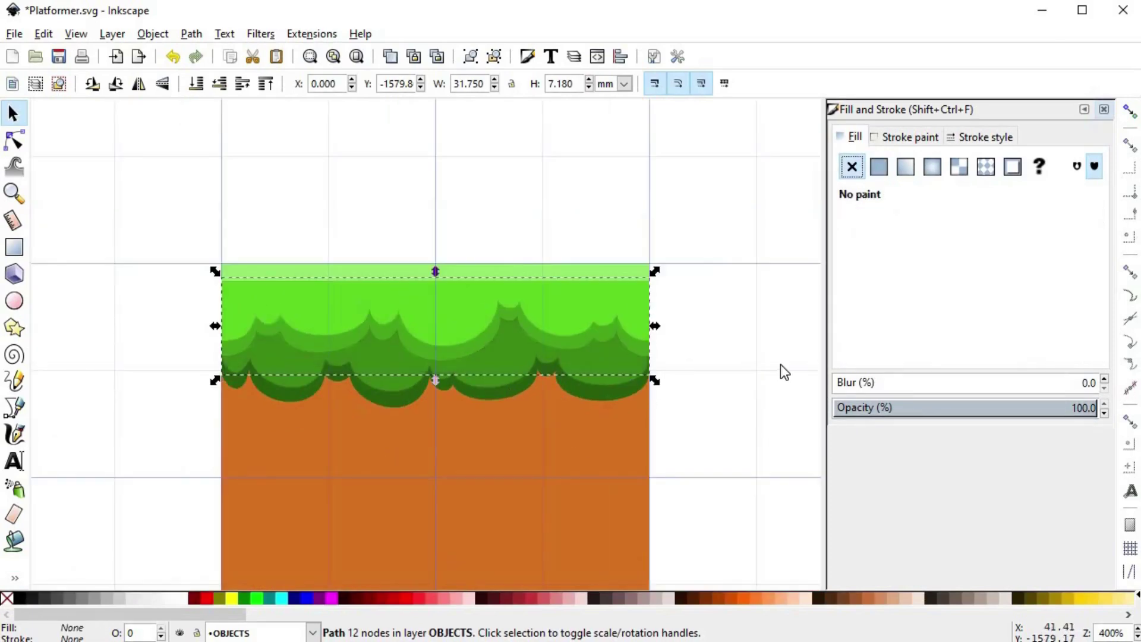
{"action": "key", "text": "ctrl+z"}
{"action": "left_click_drag", "start_coordinate": [881, 307], "coordinate": [890, 308]}
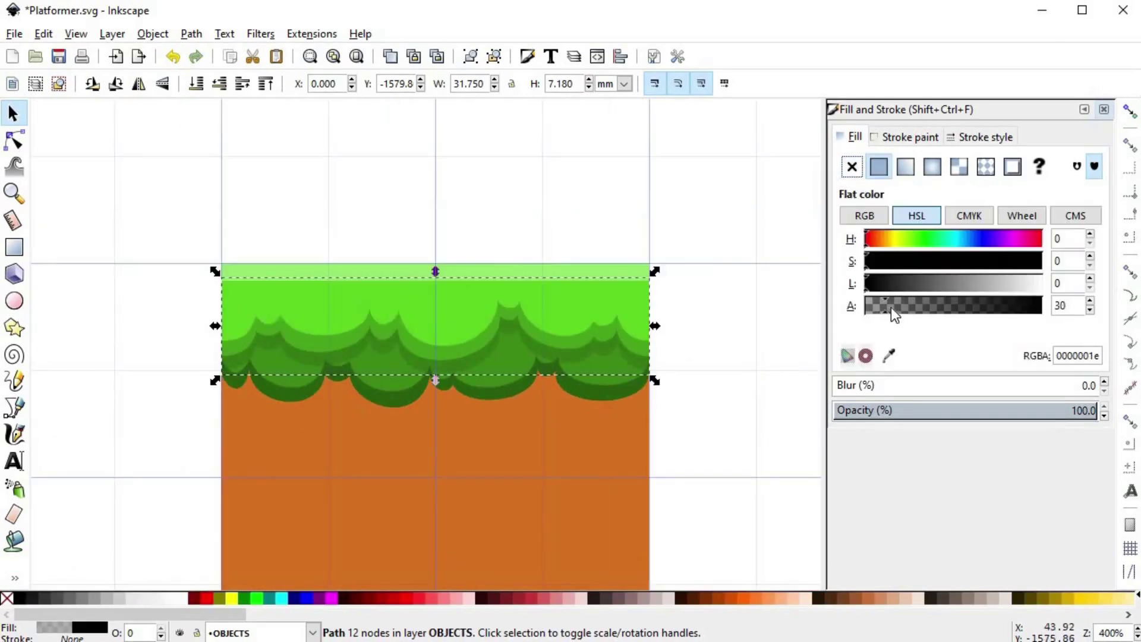
- Remove the translucent shadow's fill to compare the grass without it, and undo the removal
{"action": "scroll", "coordinate": [639, 255], "scroll_direction": "up", "scroll_amount": 3}
{"action": "scroll", "coordinate": [640, 262], "scroll_direction": "up", "scroll_amount": 20}
{"action": "scroll", "coordinate": [503, 418], "scroll_direction": "down", "scroll_amount": 20}
{"action": "scroll", "coordinate": [478, 279], "scroll_direction": "up", "scroll_amount": 6}
{"action": "key", "text": "space"}
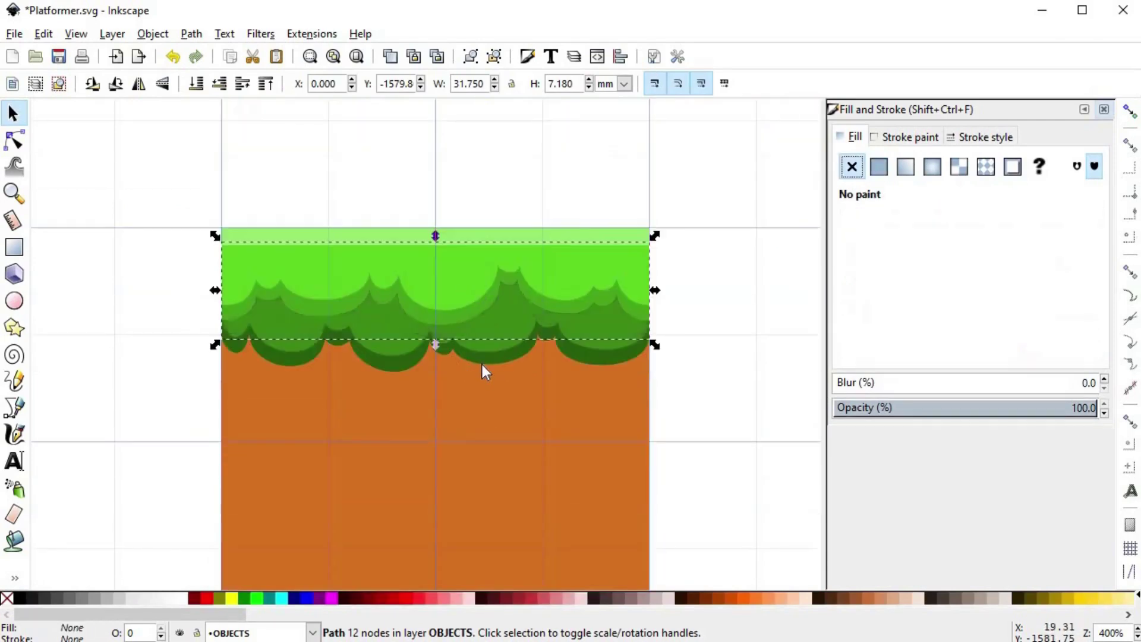
{"action": "scroll", "coordinate": [483, 364], "scroll_direction": "up", "scroll_amount": 2}
{"action": "key", "text": "ctrl+z"}
- Duplicate the dark green grass, shift the copy 1 mm down, and lower it beneath the other grass layers
{"action": "left_click", "coordinate": [508, 311]}
{"action": "key", "text": "ctrl+d"}
{"action": "key", "text": "Down"}
{"action": "key", "text": "Down"}
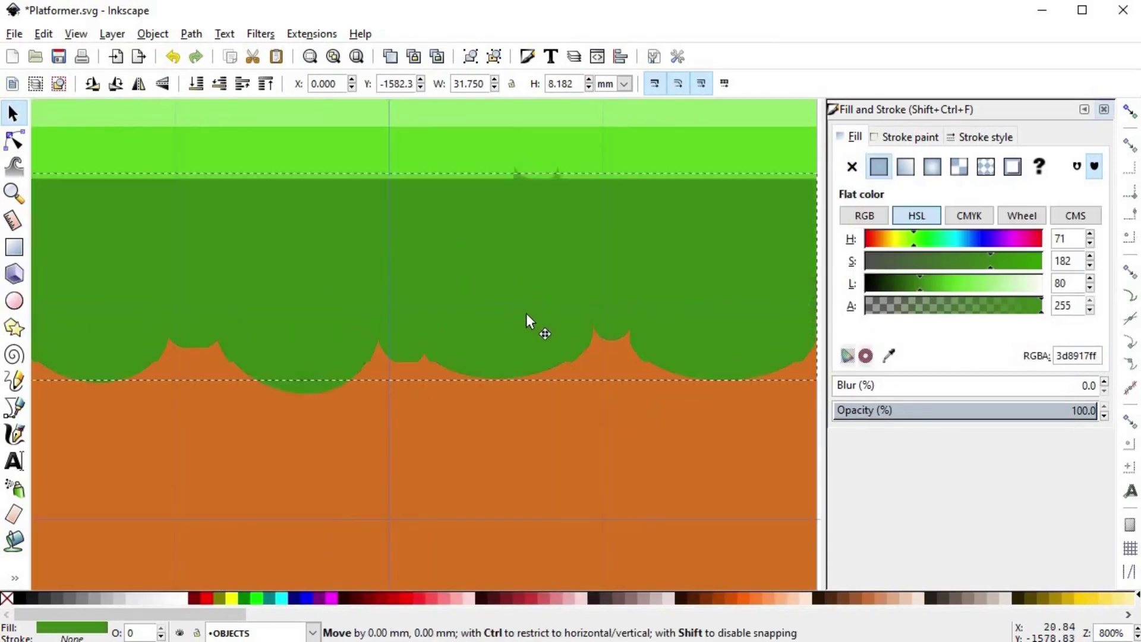
{"action": "left_click", "coordinate": [242, 84]}
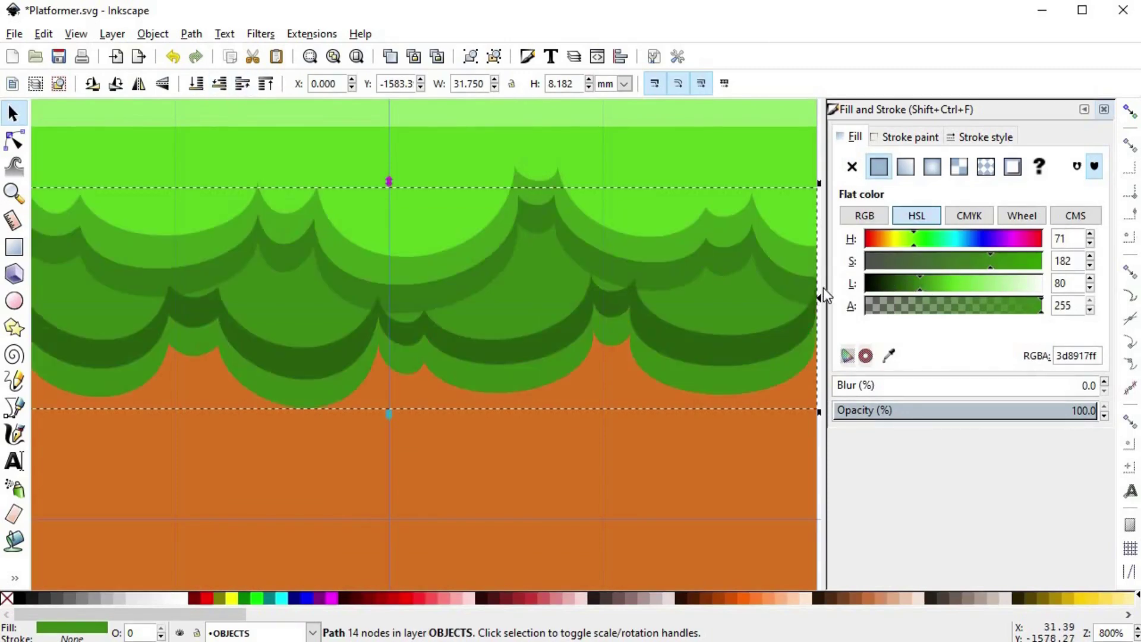
- Copy the upper translucent shadow's style and apply it to the lowered dark grass copy over the dirt
{"action": "left_click", "coordinate": [881, 283]}
{"action": "left_click", "coordinate": [477, 277]}
{"action": "key", "text": "ctrl+c"}
{"action": "left_click", "coordinate": [510, 377]}
{"action": "key", "text": "ctrl+shift+v"}
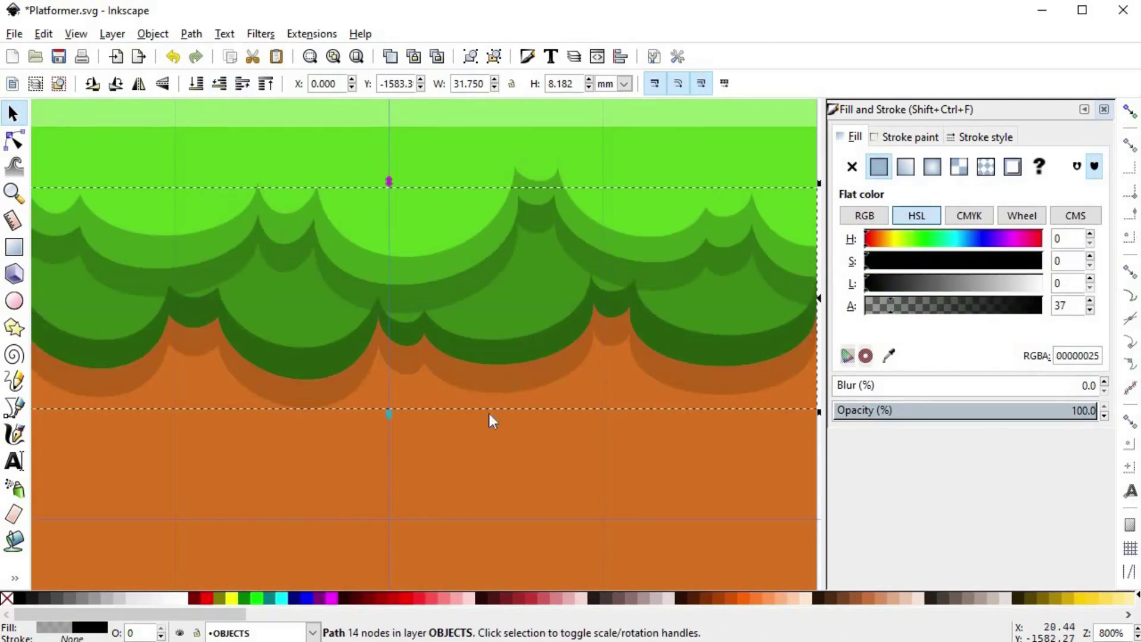
- Nudge the translucent shadow on the dirt slightly lower and clear the selection
{"action": "scroll", "coordinate": [489, 414], "scroll_direction": "down", "scroll_amount": 3}
{"action": "left_click", "coordinate": [669, 374]}
{"action": "scroll", "coordinate": [669, 380], "scroll_direction": "down", "scroll_amount": 2}
{"action": "scroll", "coordinate": [648, 387], "scroll_direction": "up", "scroll_amount": 4}
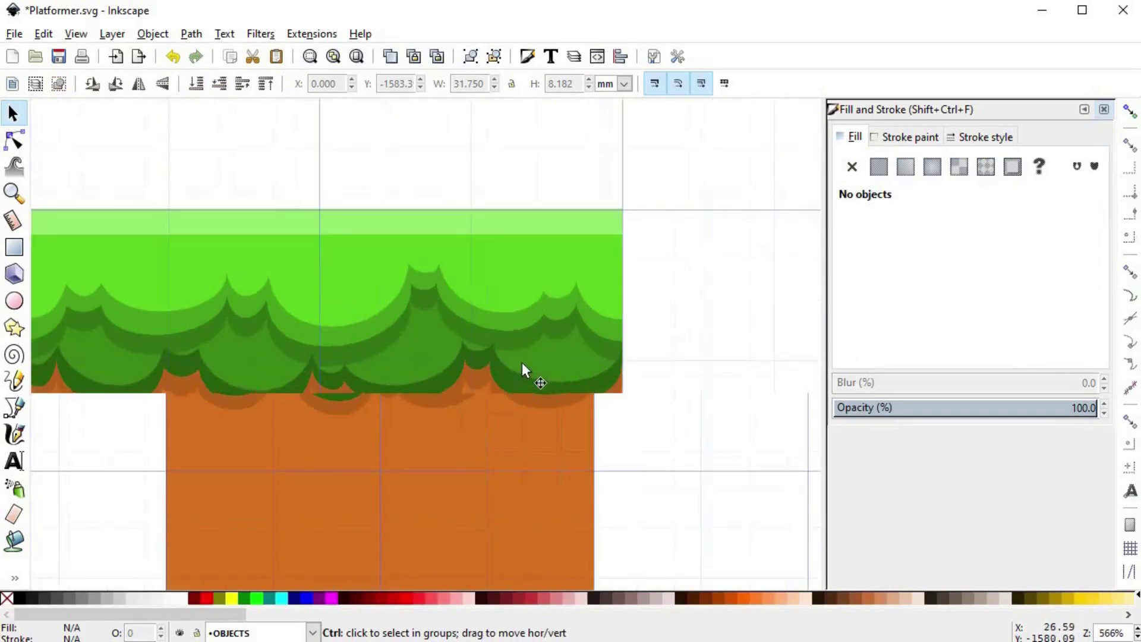
{"action": "left_click", "coordinate": [417, 421]}
{"action": "left_click", "coordinate": [673, 387]}
{"action": "scroll", "coordinate": [673, 387], "scroll_direction": "down", "scroll_amount": 1}
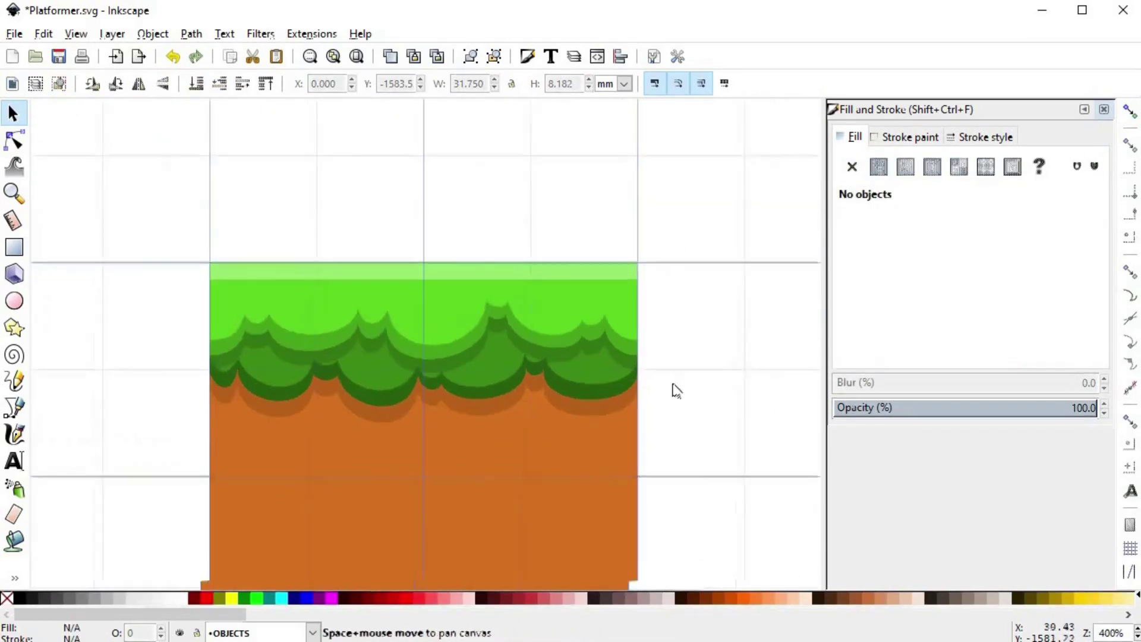
- Duplicate the bright green grass and give the copy a dark green stroke sampled from the floating platform's grass outline
{"action": "left_click", "coordinate": [429, 288]}
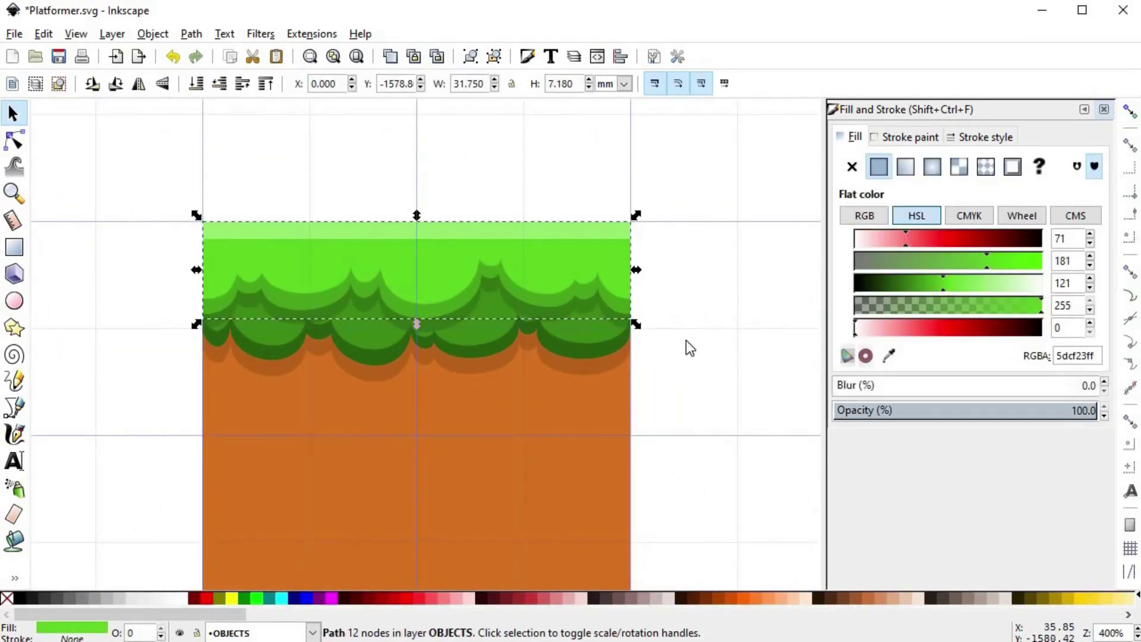
{"action": "key", "text": "ctrl+d"}
{"action": "scroll", "coordinate": [596, 284], "scroll_direction": "up", "scroll_amount": 12}
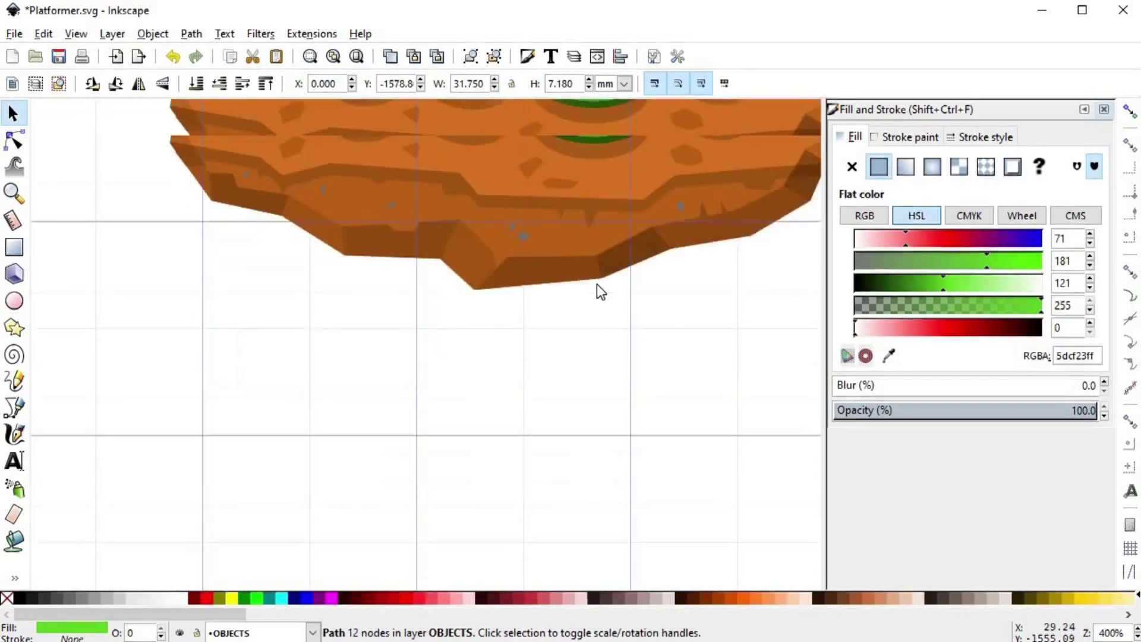
{"action": "scroll", "coordinate": [597, 284], "scroll_direction": "up", "scroll_amount": 4}
{"action": "key", "text": "d"}
{"action": "left_click", "coordinate": [599, 281], "text": "shift"}
{"action": "scroll", "coordinate": [533, 446], "scroll_direction": "down", "scroll_amount": 11}
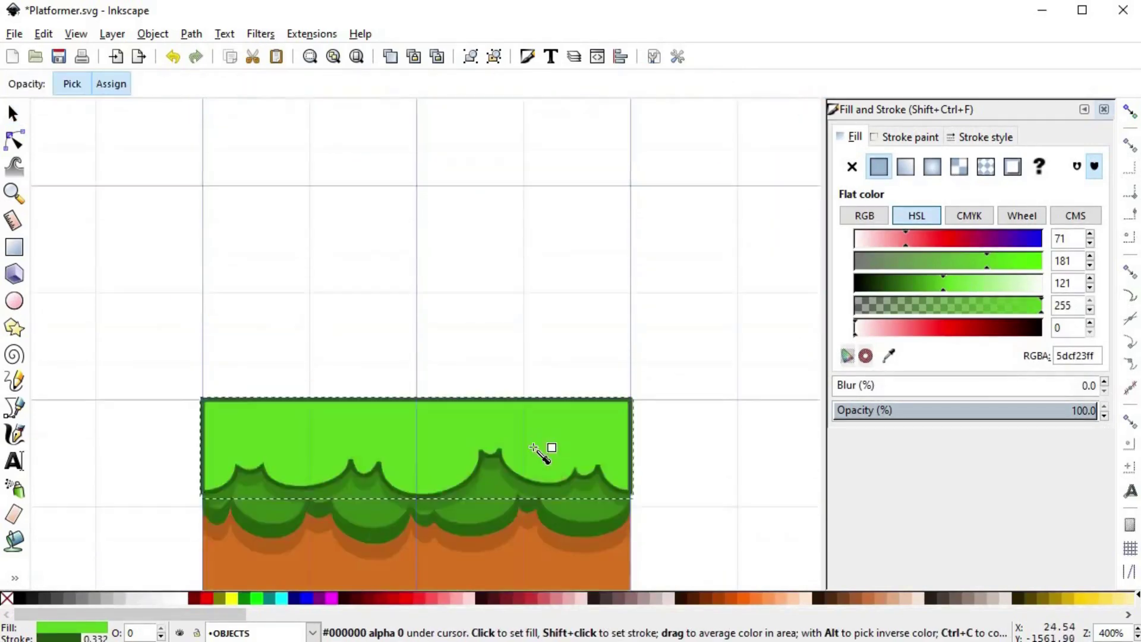
{"action": "key", "text": "s"}
- Lower the outlined grass copy beneath the light grass layers, set its stroke width to 3 px, and clear the selection
{"action": "scroll", "coordinate": [463, 386], "scroll_direction": "down", "scroll_amount": 4}
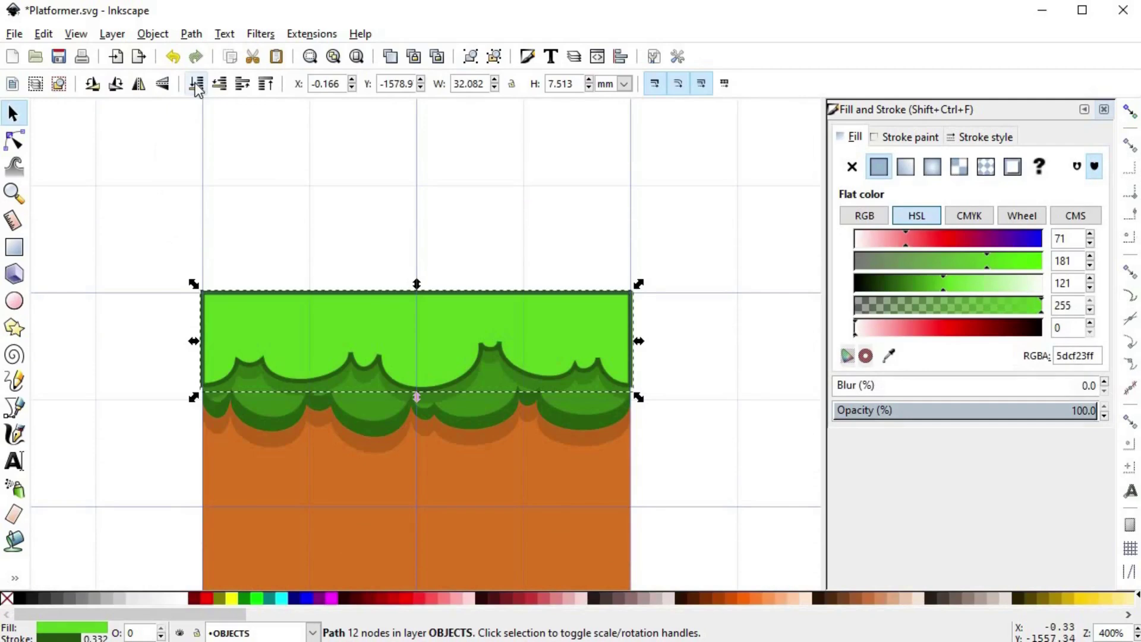
{"action": "left_click", "coordinate": [259, 84]}
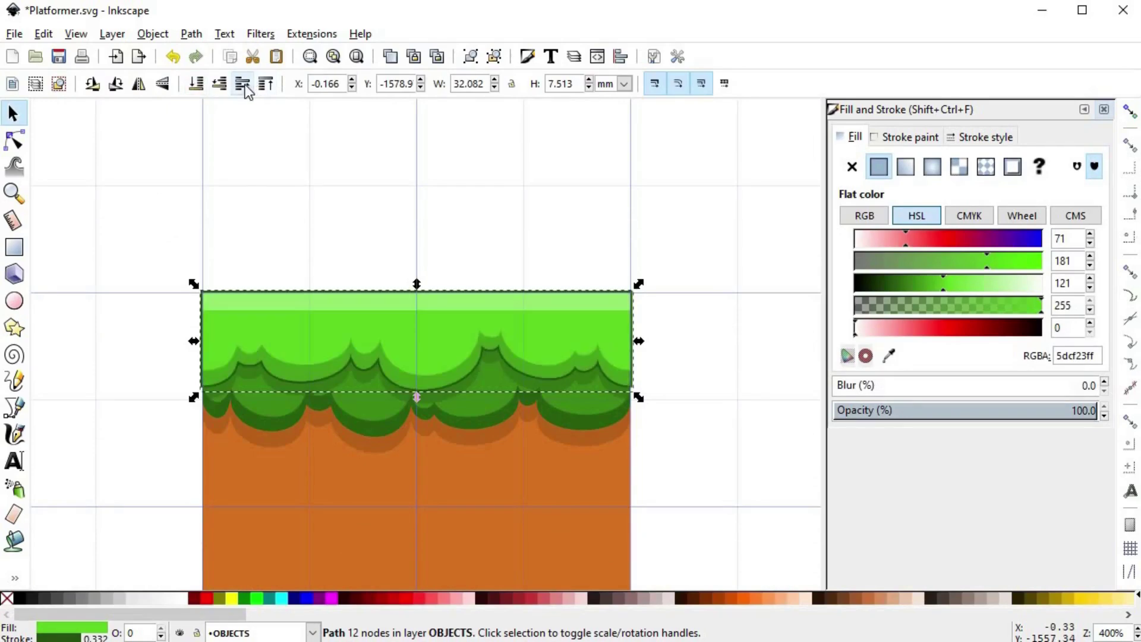
{"action": "left_click", "coordinate": [239, 85]}
{"action": "left_click", "coordinate": [225, 87]}
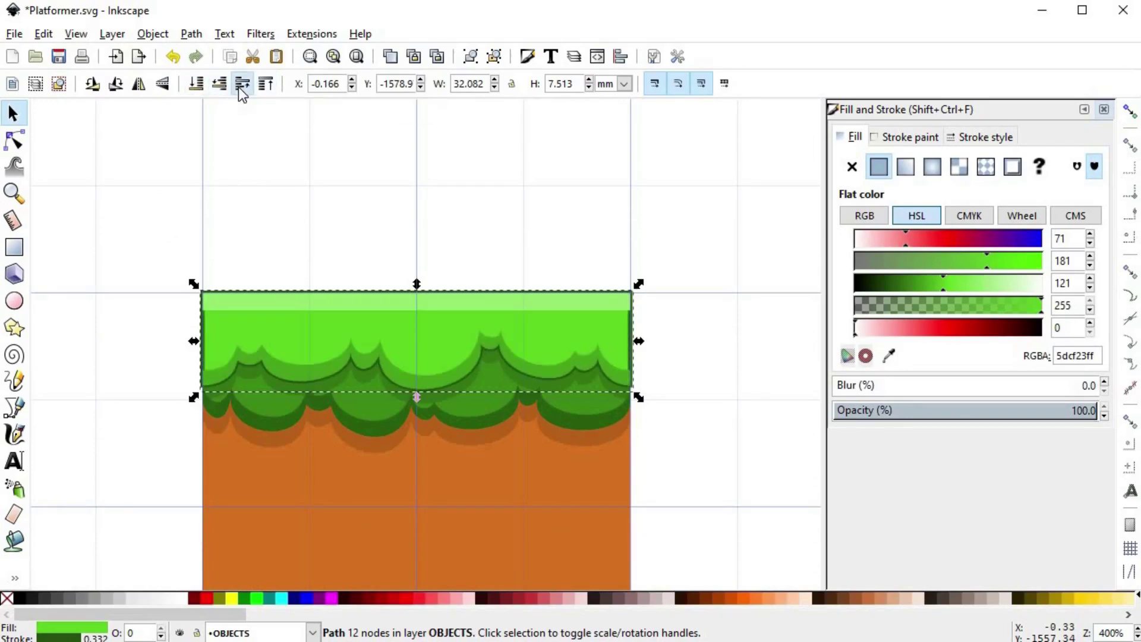
{"action": "left_click", "coordinate": [222, 89]}
{"action": "left_click", "coordinate": [222, 89]}
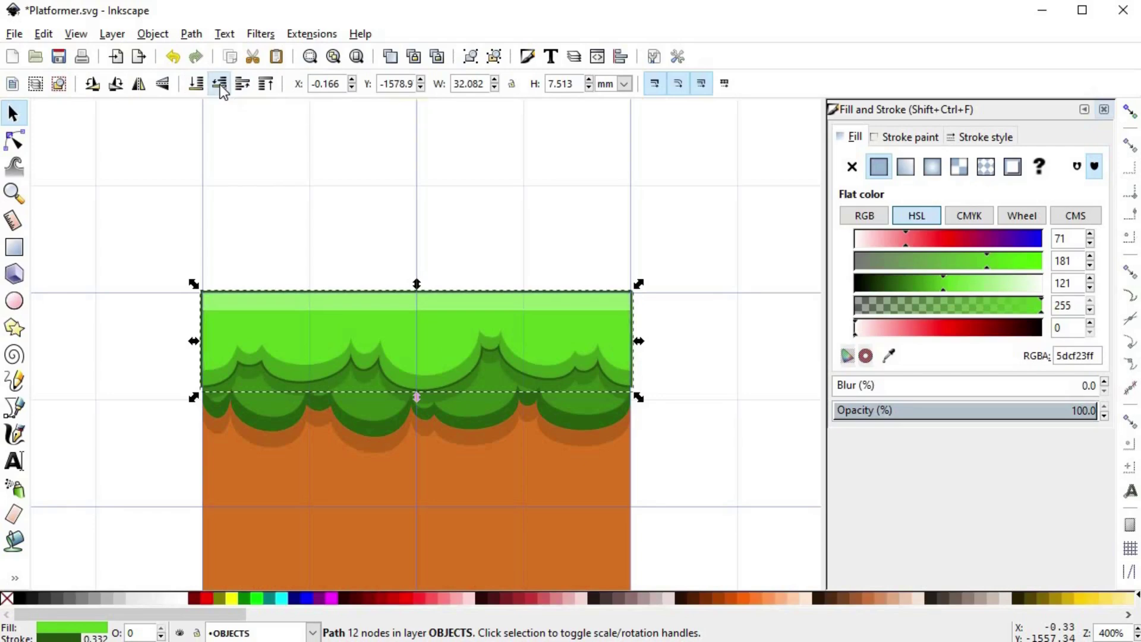
{"action": "left_click", "coordinate": [964, 140]}
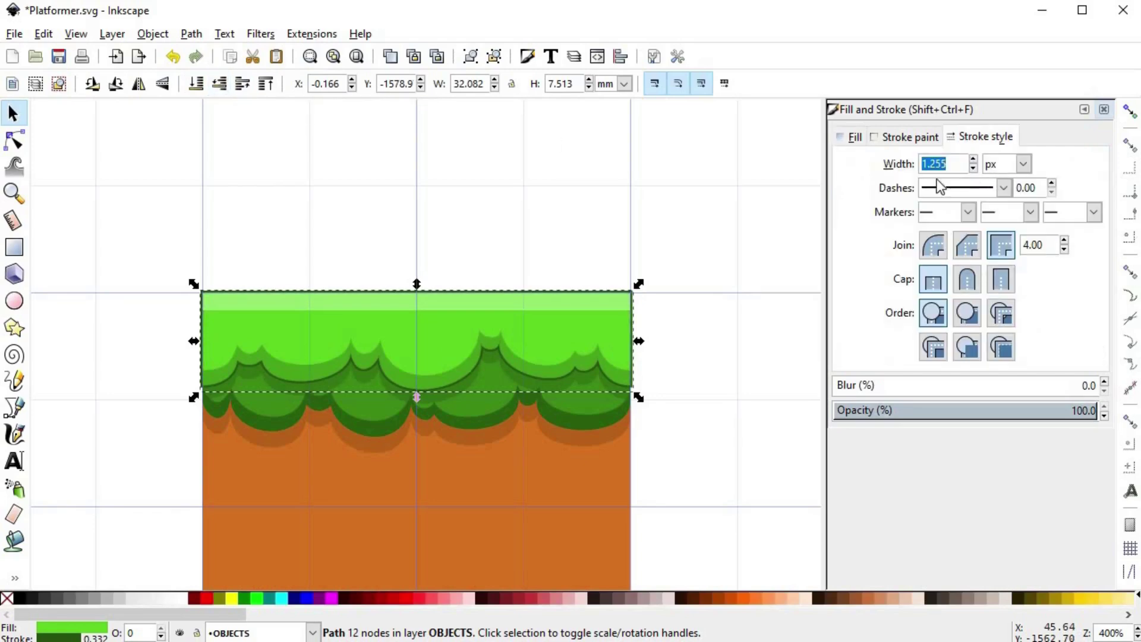
{"action": "type", "text": "3"}
{"action": "key", "text": "Return"}
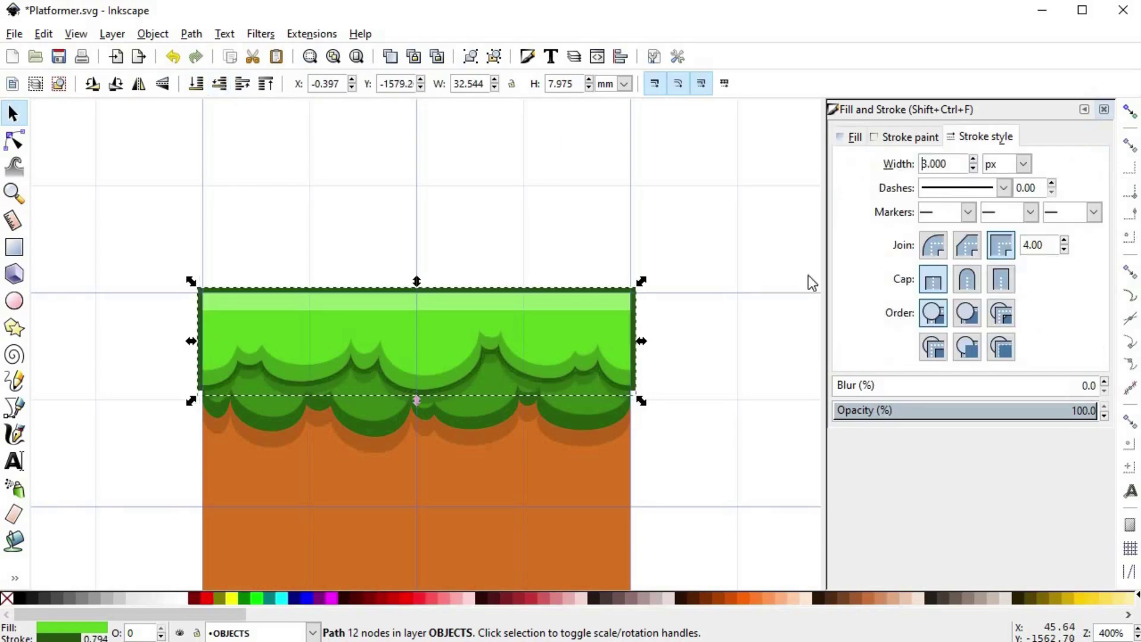
{"action": "left_click", "coordinate": [680, 433]}
- Duplicate the dark grass, order the copy just above the dirt shadow, and give it the sampled dark green stroke at 3 px
{"action": "left_click", "coordinate": [497, 404], "text": "ctrl"}
{"action": "key", "text": "ctrl+d"}
{"action": "left_click", "coordinate": [202, 86]}
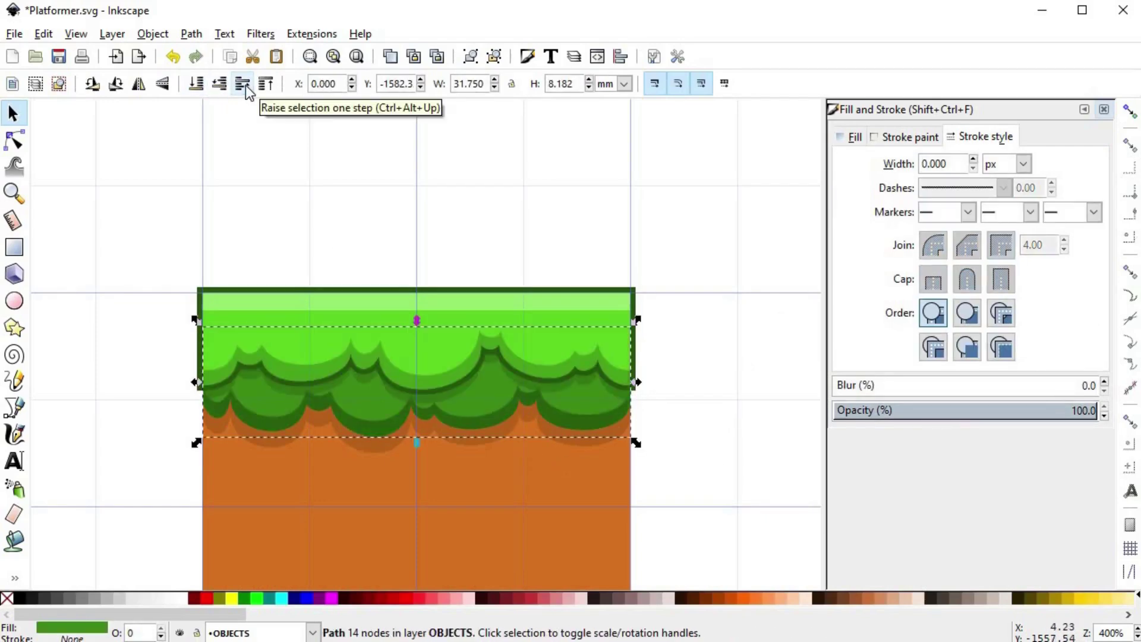
{"action": "key", "text": "d"}
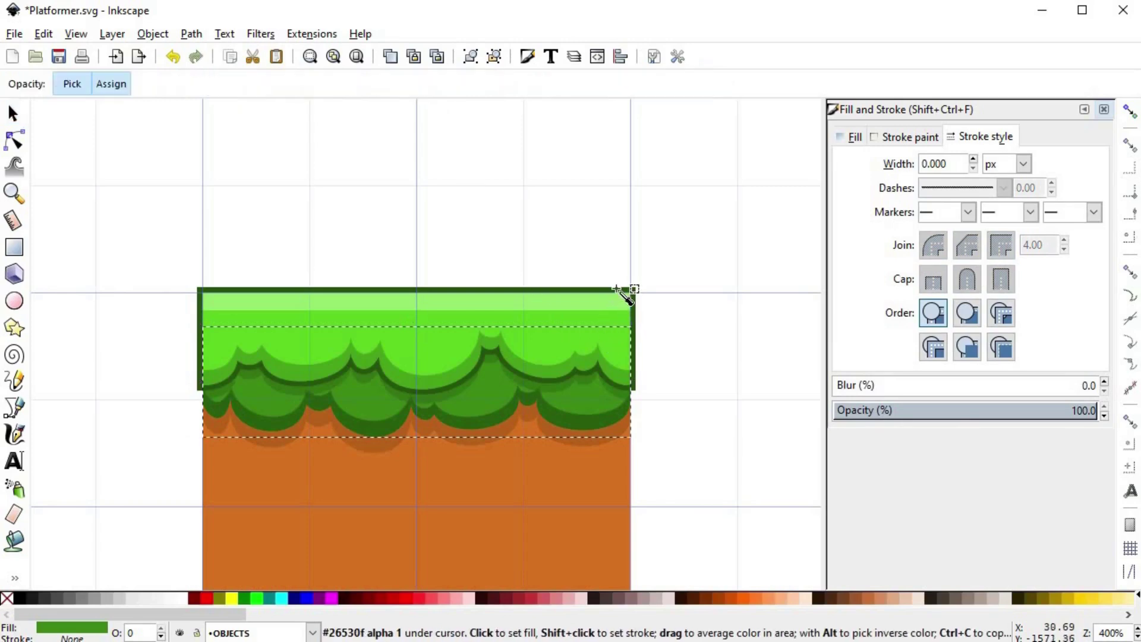
{"action": "left_click", "coordinate": [625, 298], "text": "shift"}
{"action": "key", "text": "s"}
{"action": "double_click", "coordinate": [937, 166]}
{"action": "type", "text": "2"}
{"action": "key", "text": "Return"}
- Darken the lower grass outline's stroke color to 19360bff and clear the selection
{"action": "left_click", "coordinate": [853, 137]}
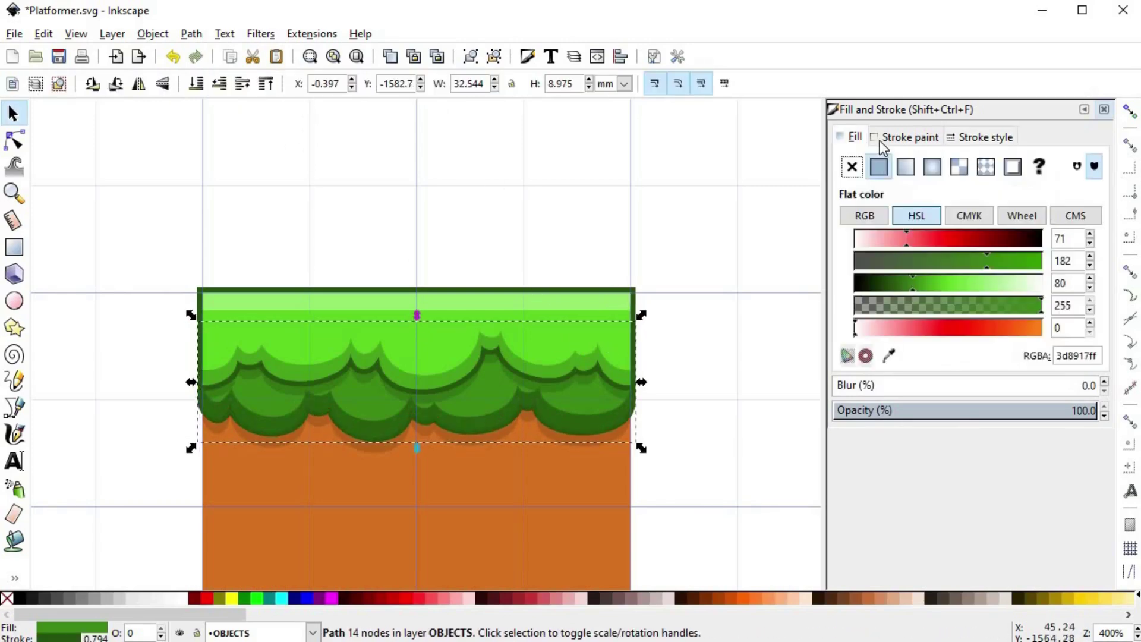
{"action": "left_click", "coordinate": [906, 137]}
{"action": "left_click", "coordinate": [892, 287]}
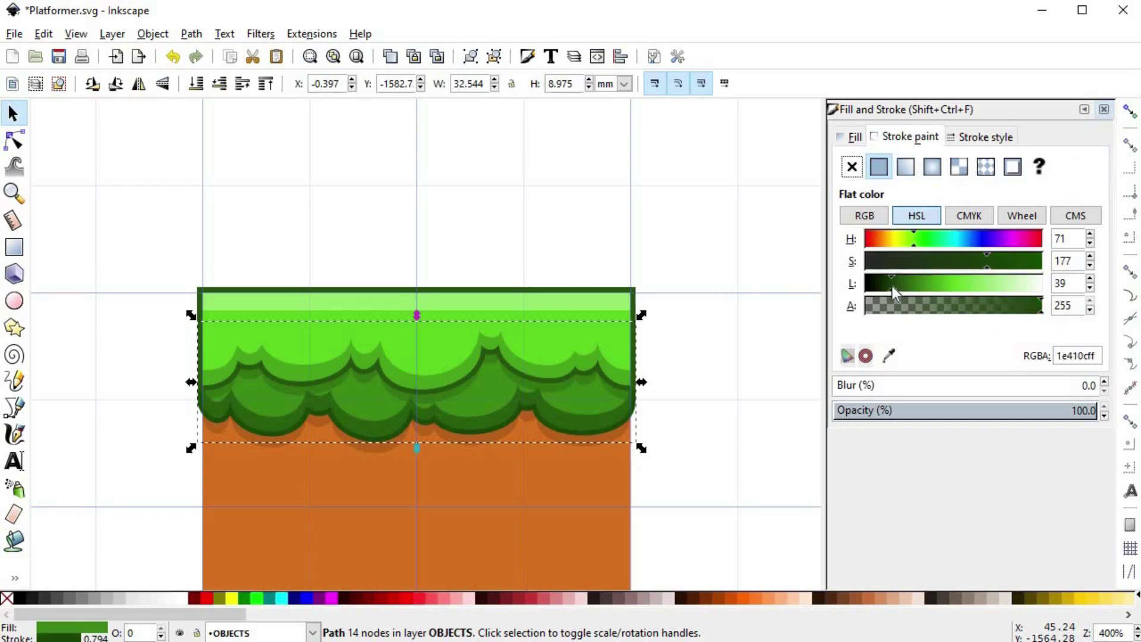
{"action": "left_click_drag", "start_coordinate": [890, 287], "coordinate": [887, 286]}
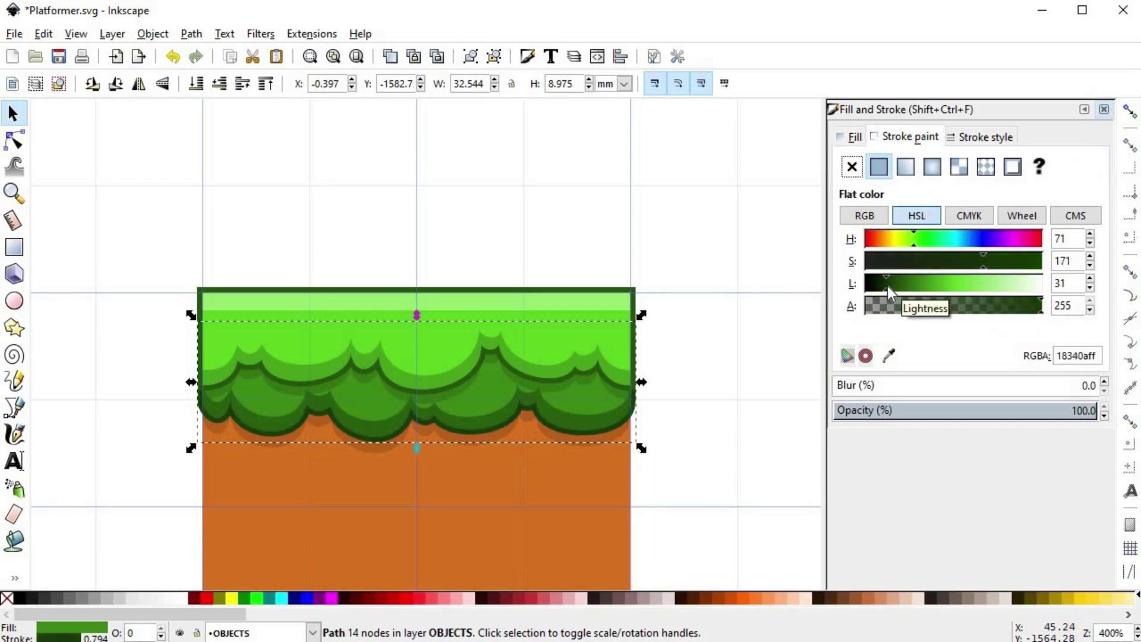
{"action": "left_click", "coordinate": [710, 391]}
{"action": "scroll", "coordinate": [483, 453], "scroll_direction": "down", "scroll_amount": 2}
{"action": "scroll", "coordinate": [484, 453], "scroll_direction": "up", "scroll_amount": 2}
{"action": "key", "text": "space"}
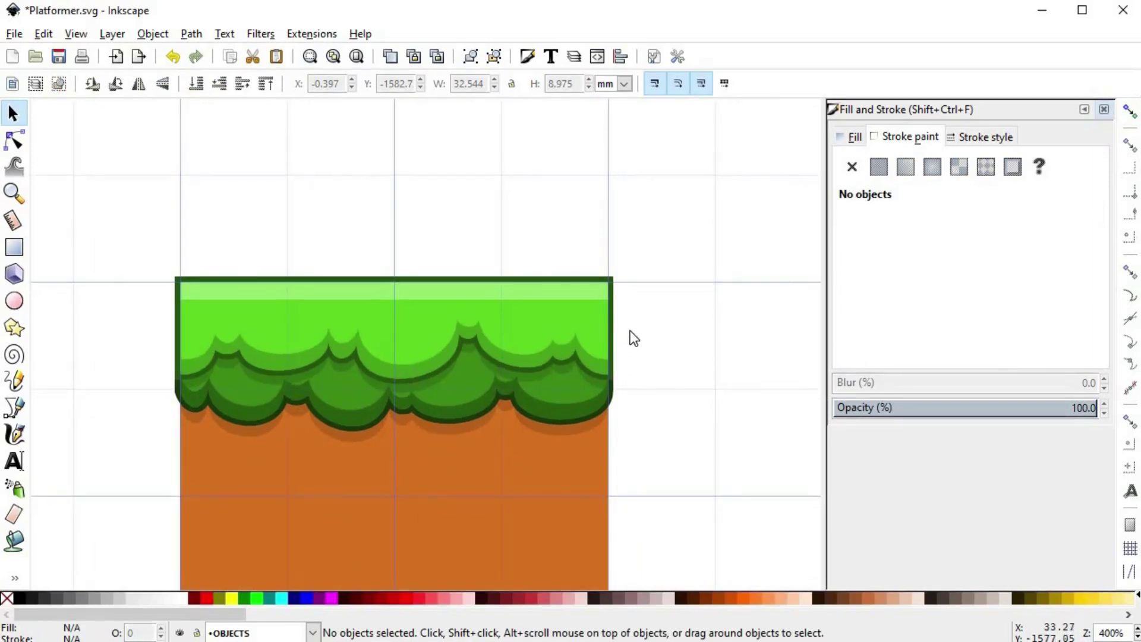
- Remove the upper grass outline's fill and delete the path segments along its left and right edges
{"action": "double_click", "coordinate": [616, 312]}
{"action": "scroll", "coordinate": [614, 352], "scroll_direction": "down", "scroll_amount": 1}
{"action": "left_click_drag", "start_coordinate": [636, 284], "coordinate": [605, 396]}
{"action": "left_click", "coordinate": [172, 86]}
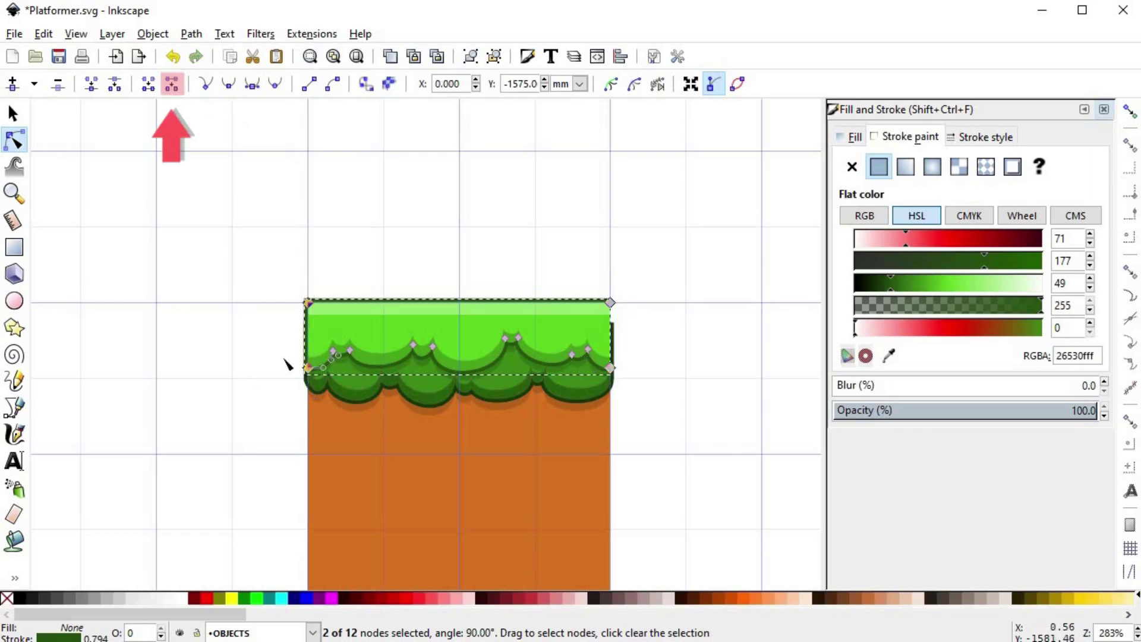
{"action": "left_click", "coordinate": [640, 393]}
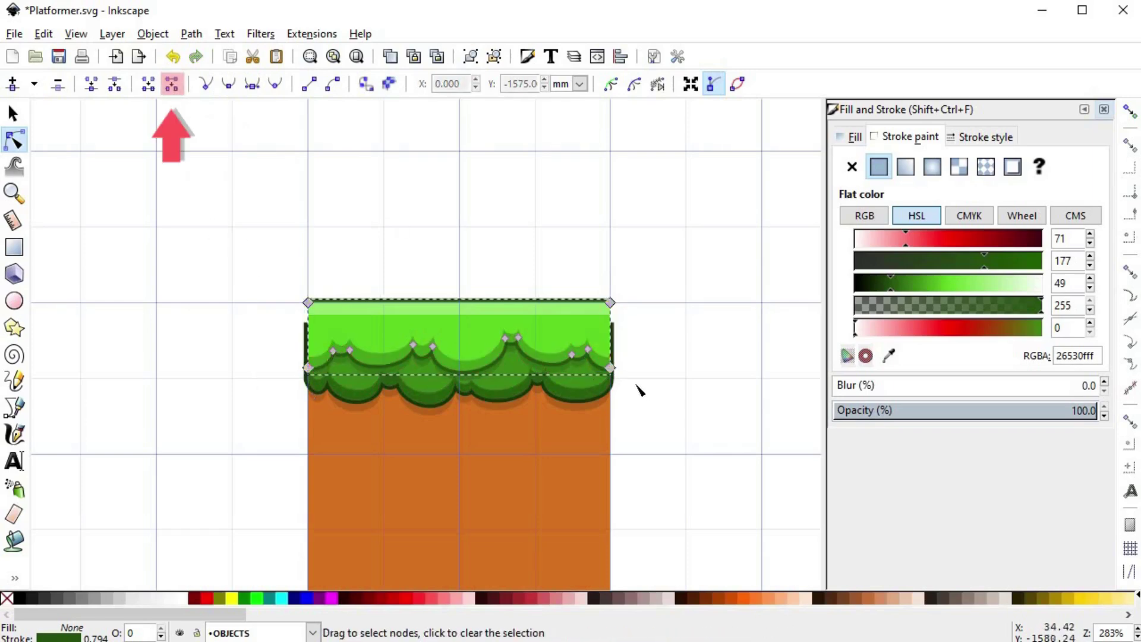
- Try moving the lower grass outline off the tile, and undo the moves
{"action": "left_click", "coordinate": [621, 363]}
{"action": "left_click", "coordinate": [618, 359]}
{"action": "key", "text": "s"}
{"action": "left_click_drag", "start_coordinate": [621, 318], "coordinate": [708, 275]}
{"action": "left_click_drag", "start_coordinate": [673, 317], "coordinate": [666, 490]}
{"action": "key", "text": "ctrl+z"}
{"action": "key", "text": "ctrl+z"}
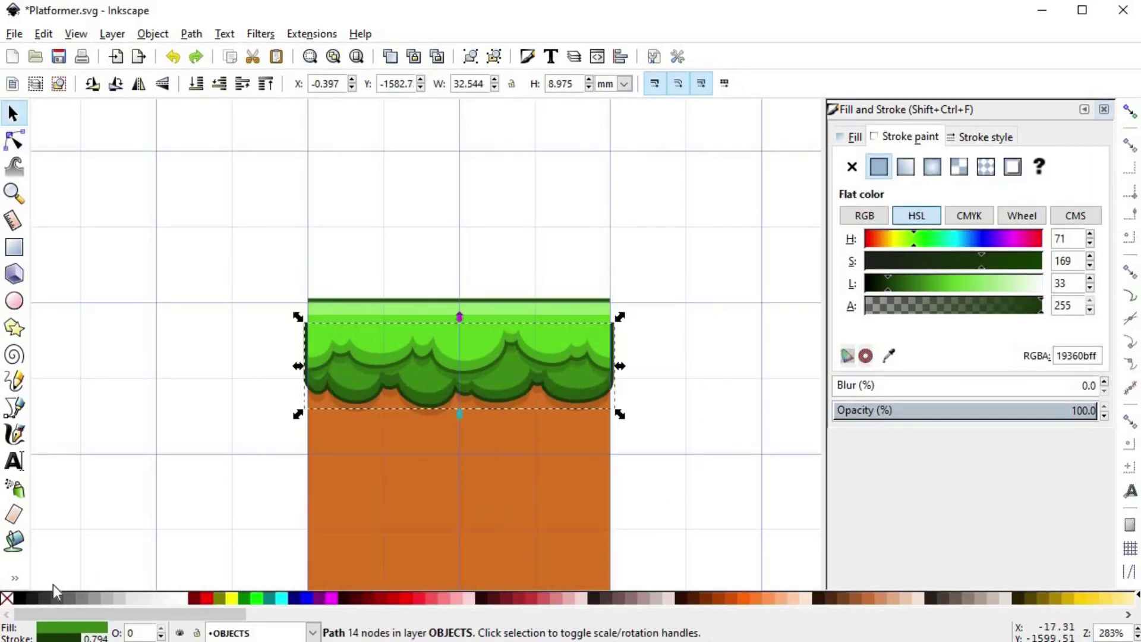
- Remove the lower grass outline's fill, delete the vertical segments at its right and left edges, and clear the selection
{"action": "left_click", "coordinate": [9, 600]}
{"action": "key", "text": "n"}
{"action": "left_click_drag", "start_coordinate": [643, 310], "coordinate": [601, 421]}
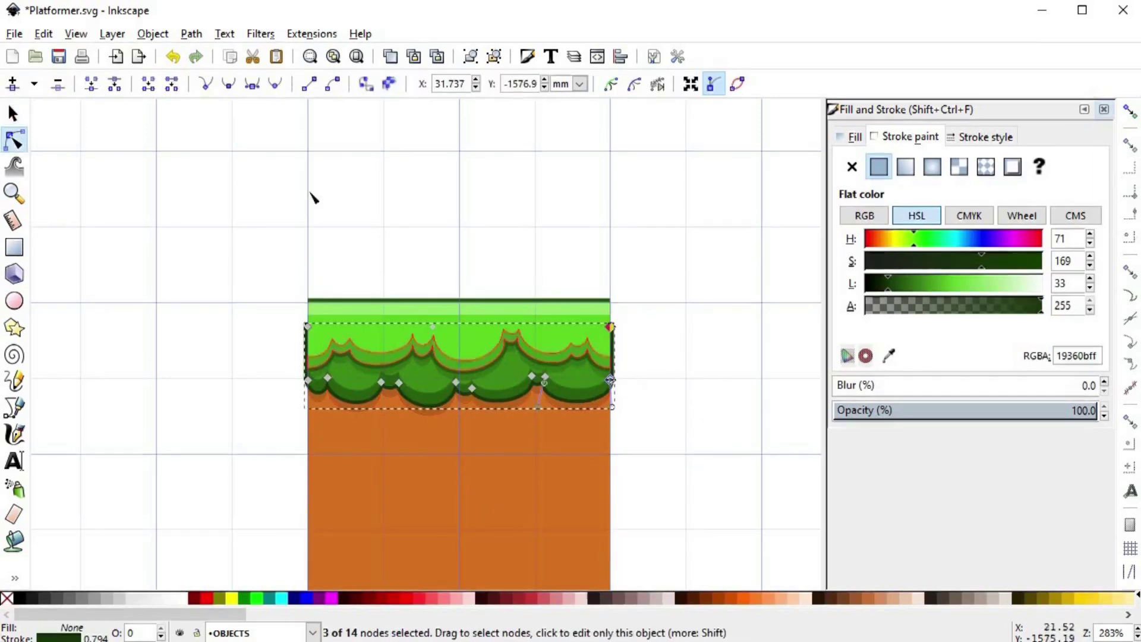
{"action": "left_click", "coordinate": [166, 89]}
{"action": "left_click_drag", "start_coordinate": [265, 296], "coordinate": [324, 436]}
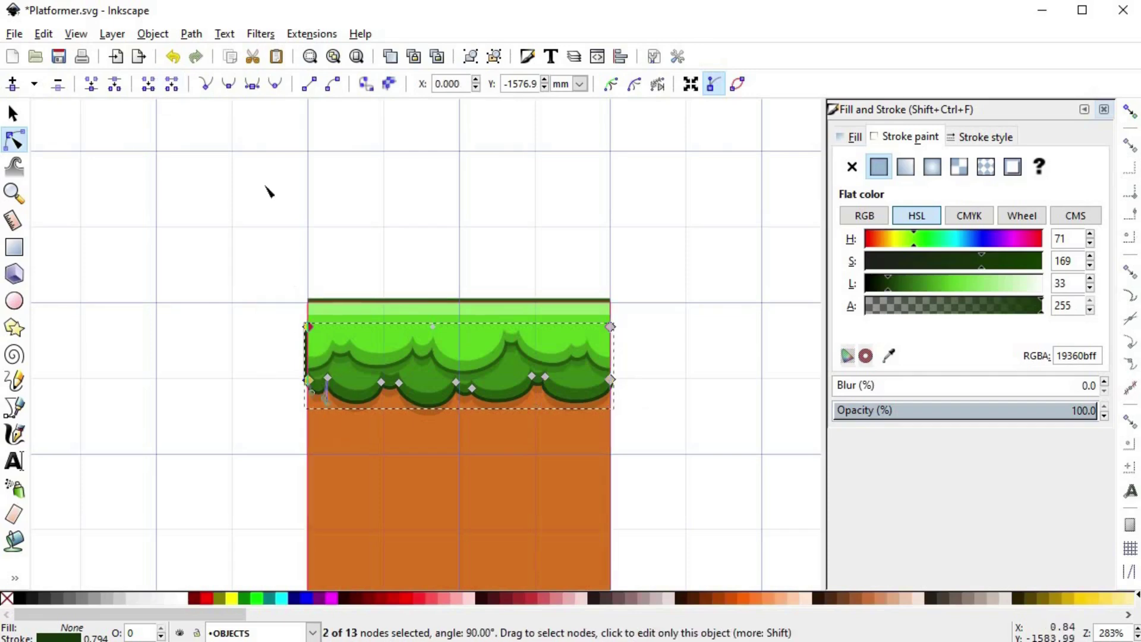
{"action": "left_click", "coordinate": [176, 88]}
{"action": "double_click", "coordinate": [255, 277]}
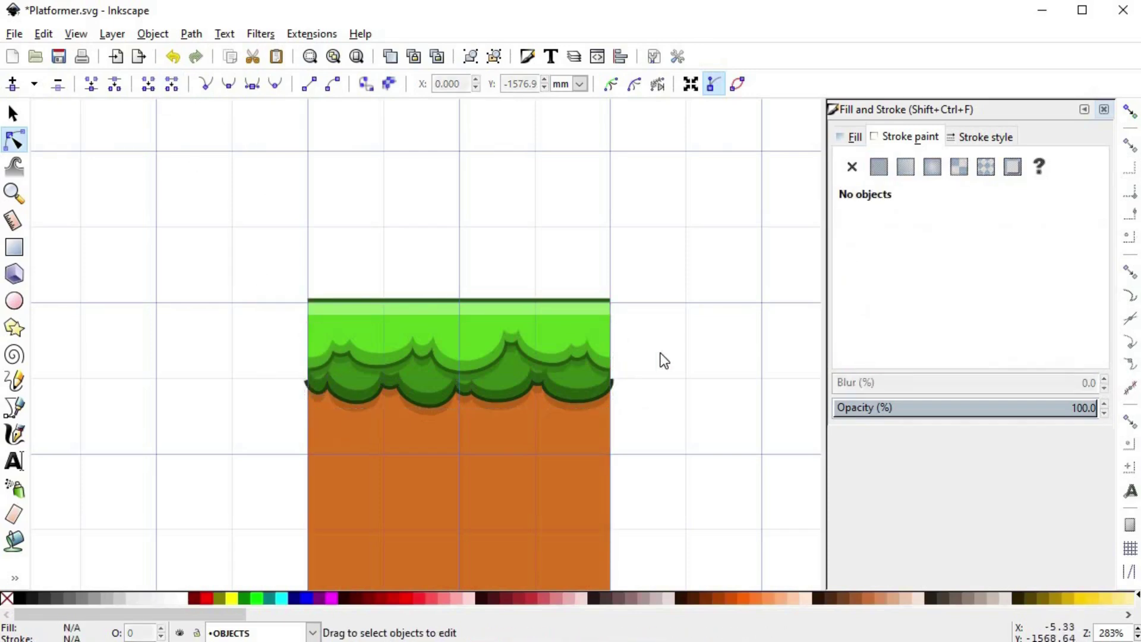
{"action": "key", "text": "s"}
{"action": "scroll", "coordinate": [604, 383], "scroll_direction": "up", "scroll_amount": 3}
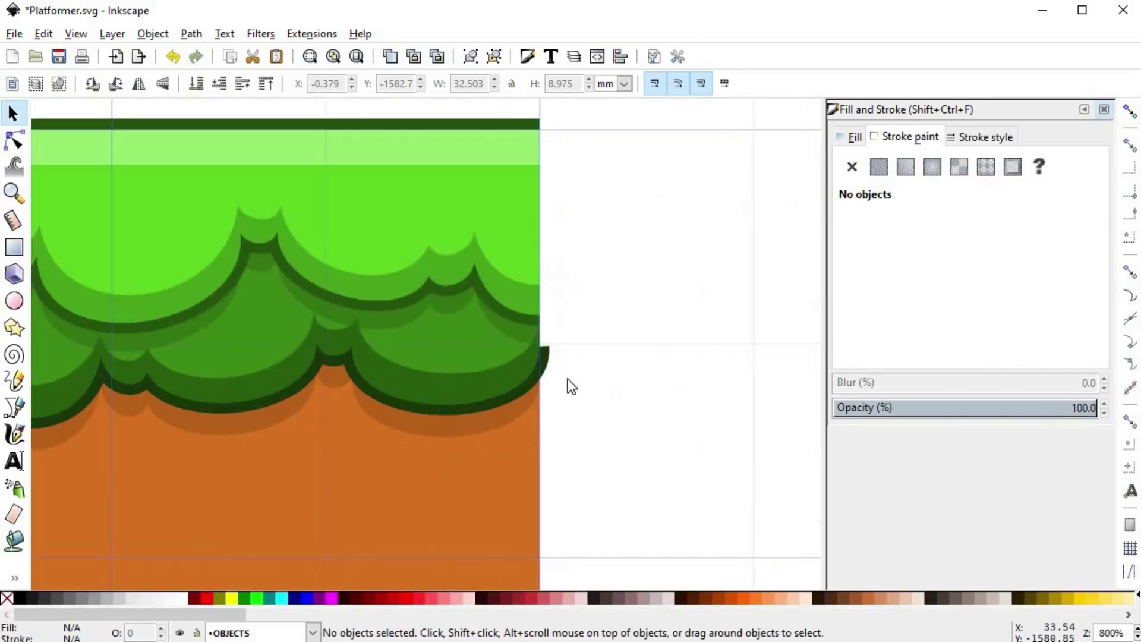
- Convert the stroke of the lower grass layer's dark green outline into a path
{"action": "scroll", "coordinate": [632, 364], "scroll_direction": "down", "scroll_amount": 2}
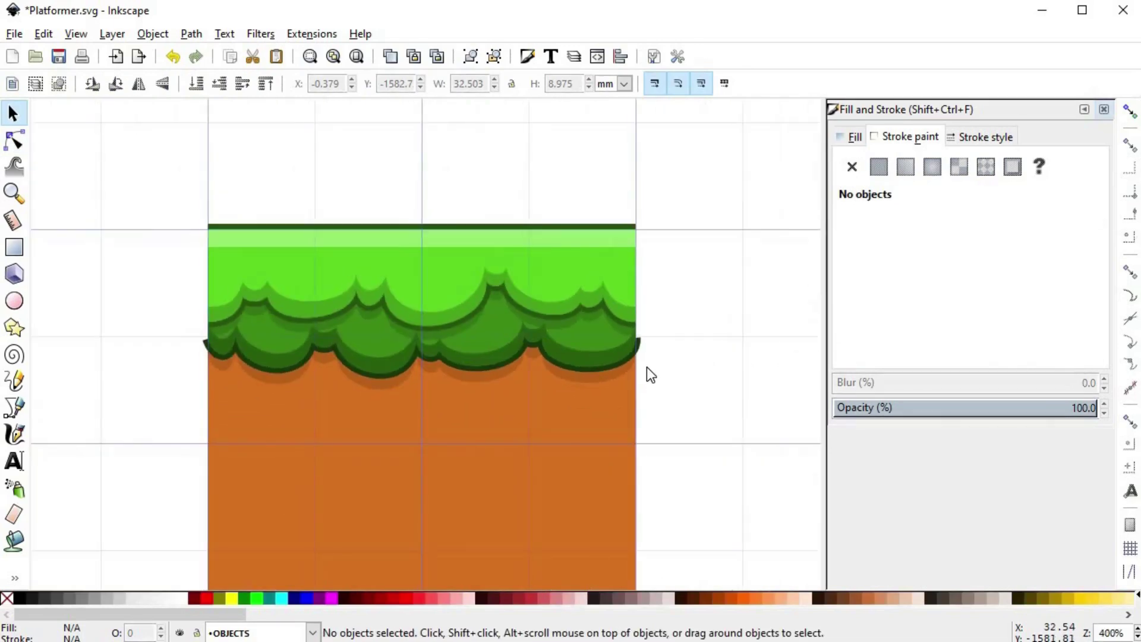
{"action": "scroll", "coordinate": [654, 356], "scroll_direction": "up", "scroll_amount": 2}
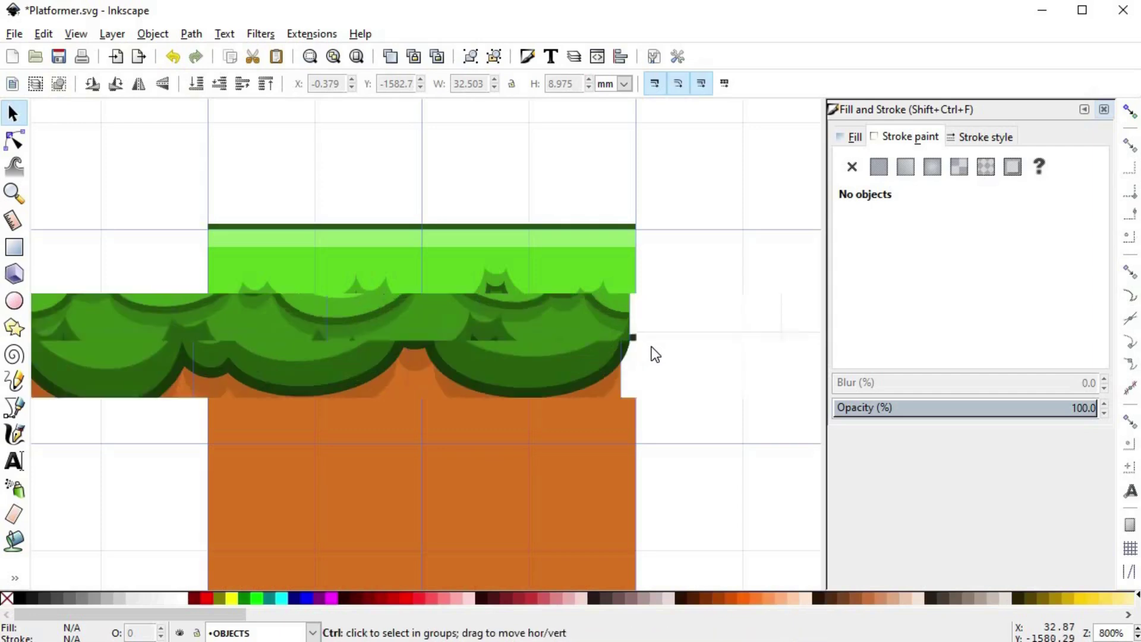
{"action": "scroll", "coordinate": [653, 472], "scroll_direction": "up", "scroll_amount": 2}
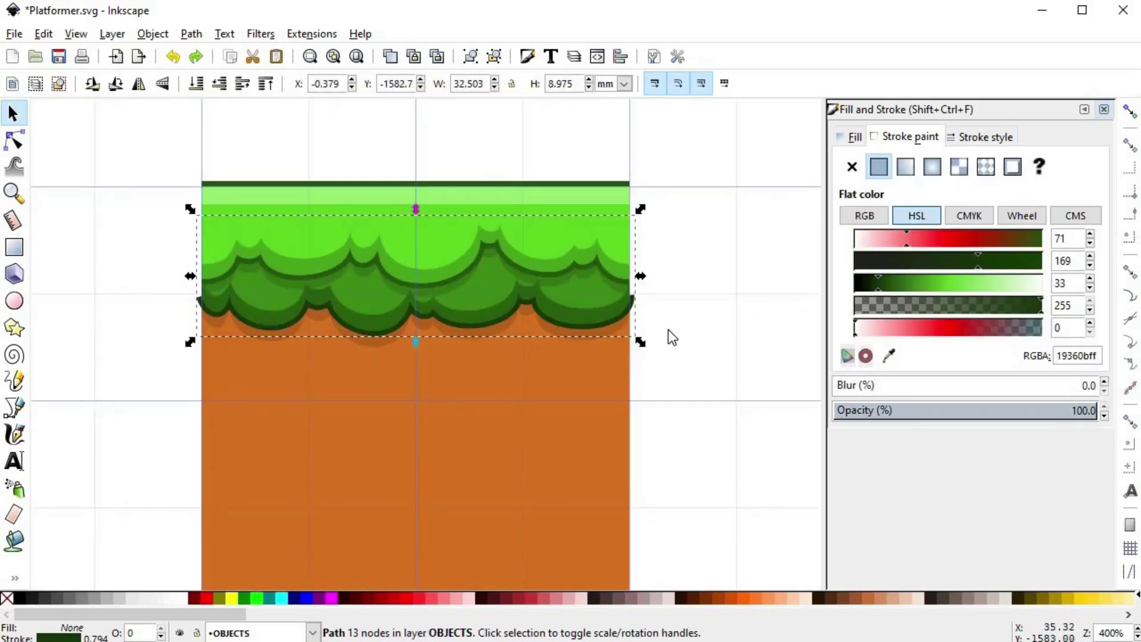
{"action": "left_click", "coordinate": [191, 34]}
{"action": "left_click", "coordinate": [209, 74]}
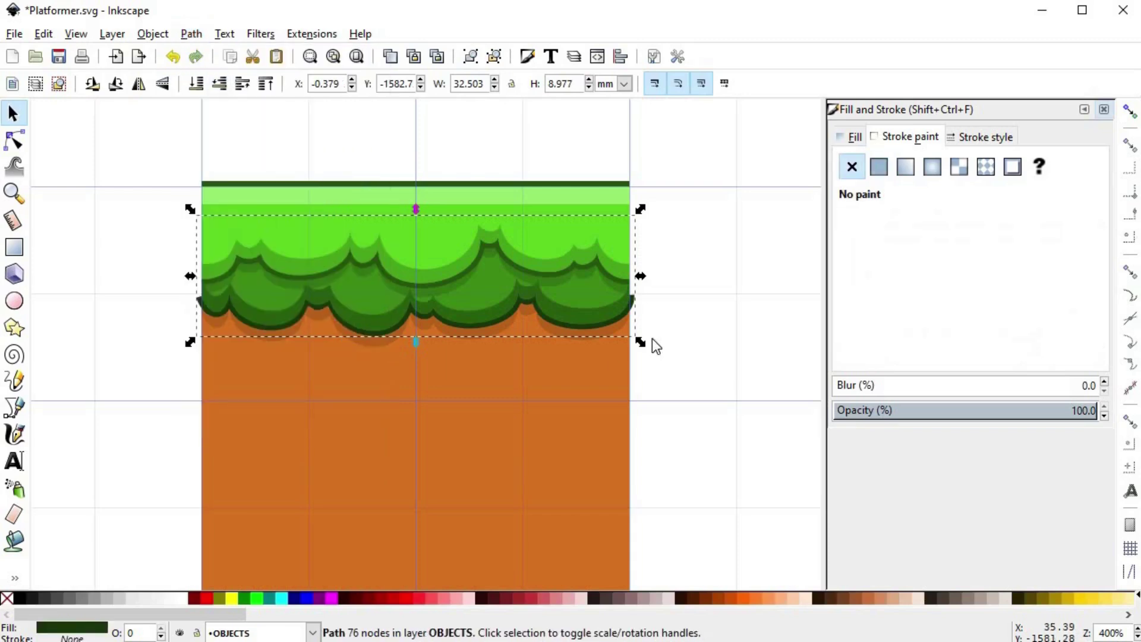
- Trim the dark green outline to the tile's sides by intersecting it with a duplicate of the orange square
{"action": "left_click", "coordinate": [651, 337]}
{"action": "left_click", "coordinate": [612, 356]}
{"action": "key", "text": "ctrl+d"}
{"action": "scroll", "coordinate": [640, 302], "scroll_direction": "up", "scroll_amount": 3}
{"action": "left_click", "coordinate": [620, 291], "text": "shift"}
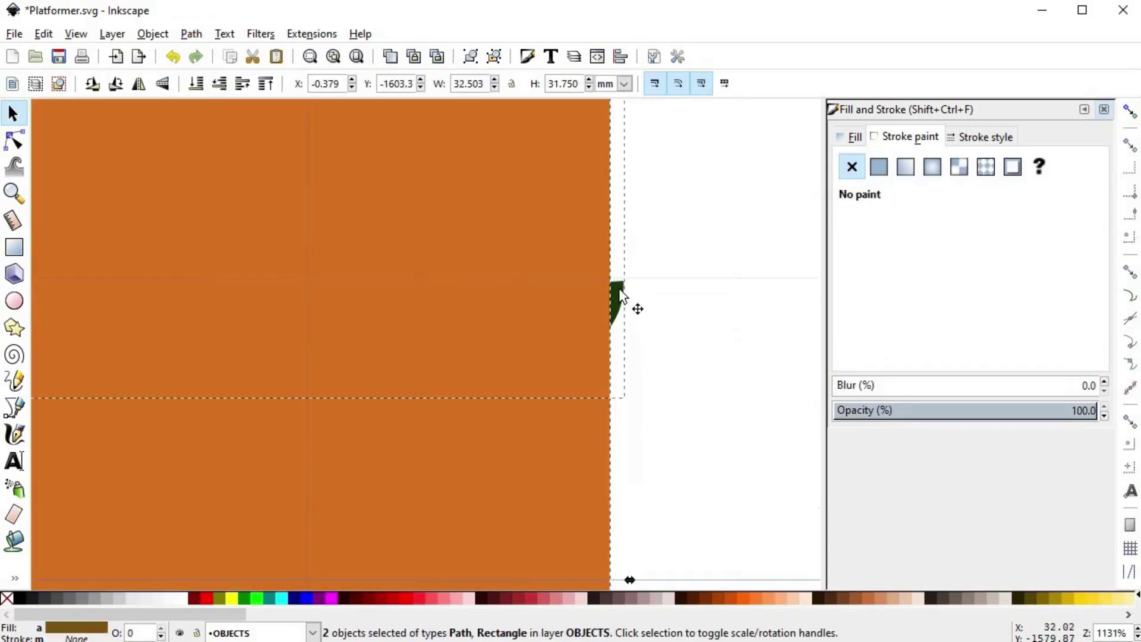
{"action": "key", "text": "ctrl+asterisk"}
{"action": "left_click", "coordinate": [694, 324]}
{"action": "scroll", "coordinate": [689, 332], "scroll_direction": "down", "scroll_amount": 2}
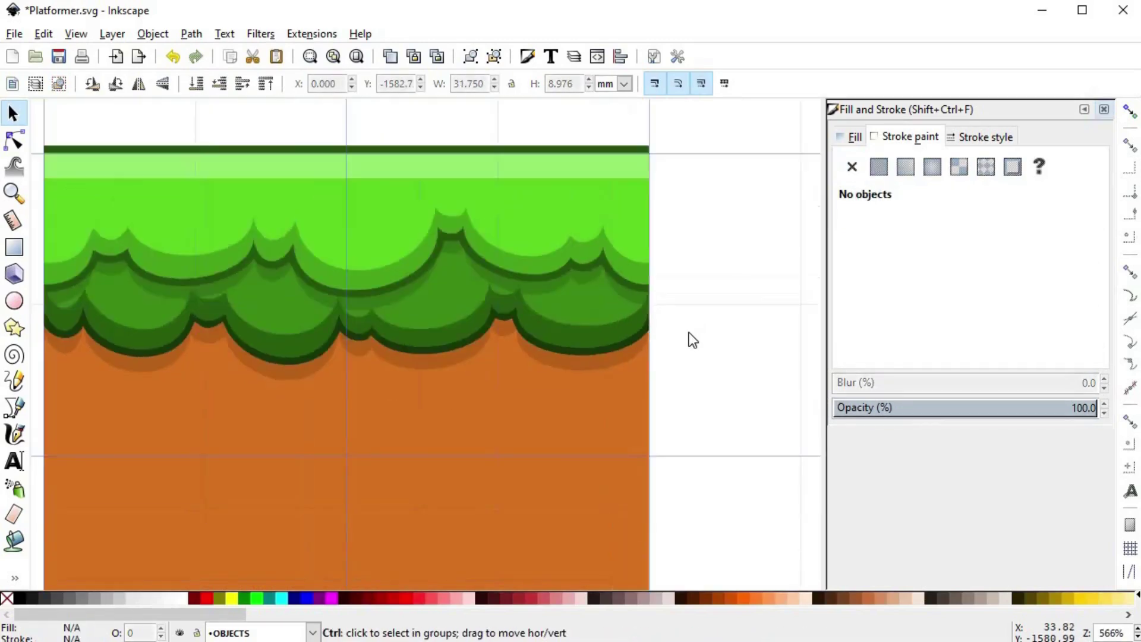
{"action": "scroll", "coordinate": [689, 334], "scroll_direction": "down", "scroll_amount": 1}
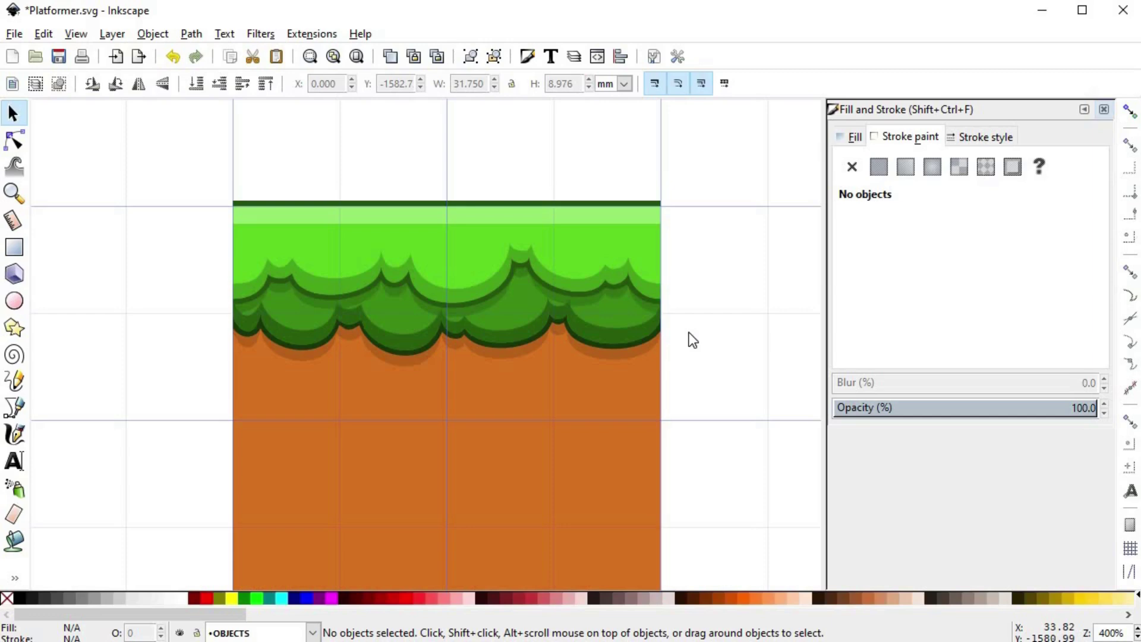
- Duplicate the whole grass tile and place the copy beside the original, leaving a gap of about half a tile
{"action": "key", "text": "minus"}
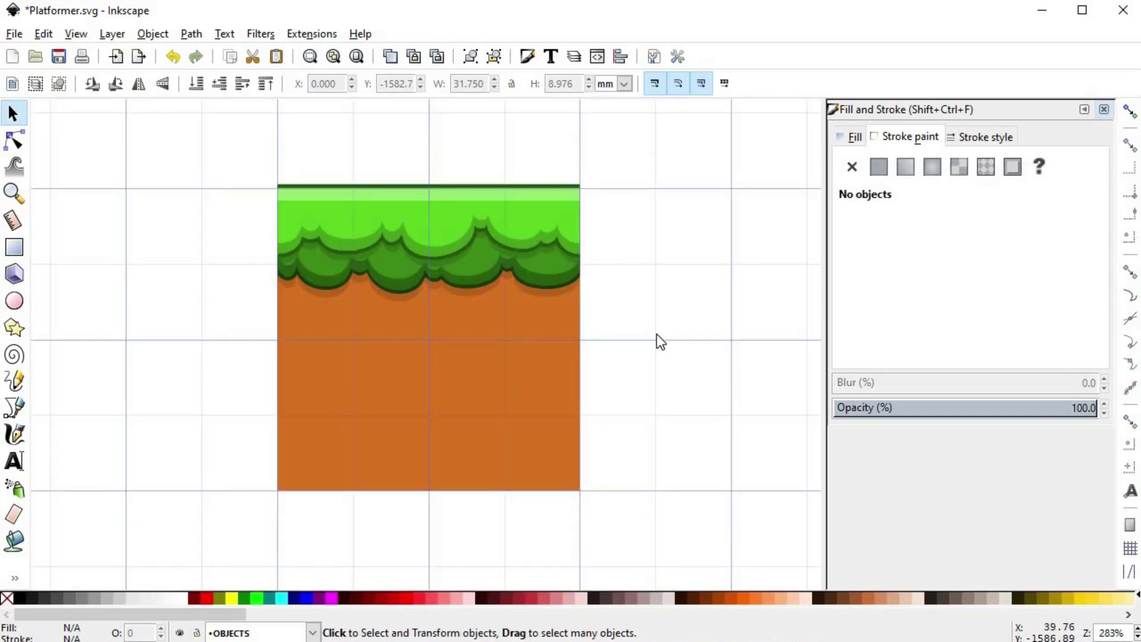
{"action": "scroll", "coordinate": [680, 315], "scroll_direction": "down", "scroll_amount": 3}
{"action": "left_click_drag", "start_coordinate": [680, 315], "coordinate": [561, 337]}
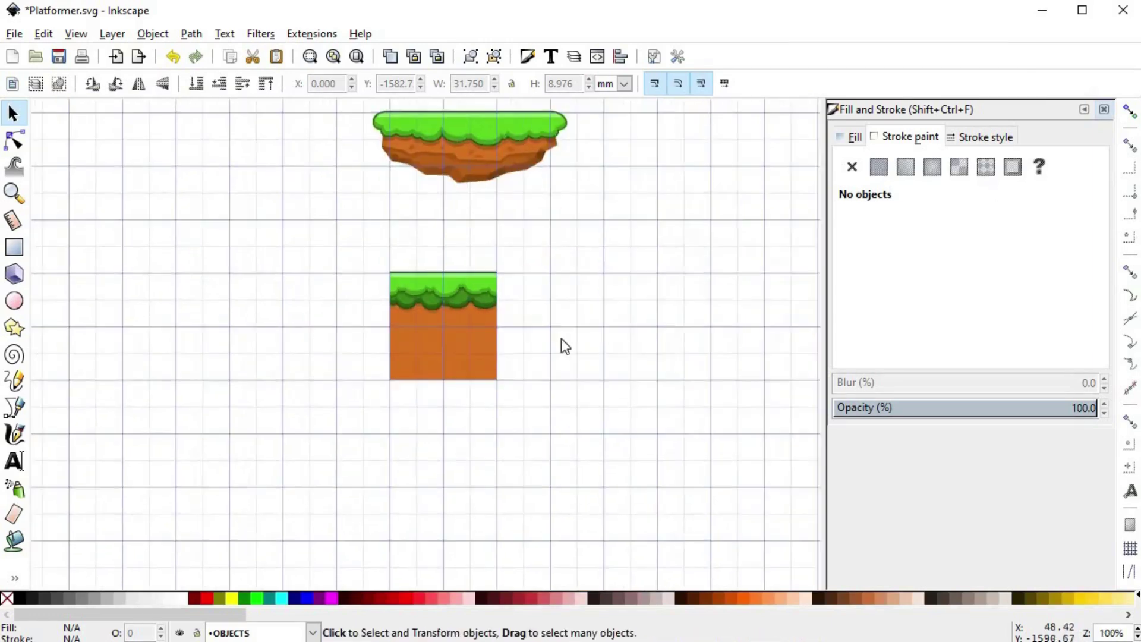
{"action": "scroll", "coordinate": [561, 337], "scroll_direction": "up", "scroll_amount": 1}
{"action": "left_click_drag", "start_coordinate": [555, 445], "coordinate": [286, 218]}
{"action": "key", "text": "ctrl+d"}
{"action": "left_click_drag", "start_coordinate": [380, 289], "coordinate": [605, 295]}
- Delete the grass from the original tile and group the grass pieces on the duplicated tile
{"action": "left_click", "coordinate": [496, 297]}
{"action": "left_click_drag", "start_coordinate": [257, 200], "coordinate": [519, 326]}
{"action": "key", "text": "Delete"}
{"action": "left_click_drag", "start_coordinate": [506, 215], "coordinate": [771, 333]}
{"action": "key", "text": "ctrl+g"}
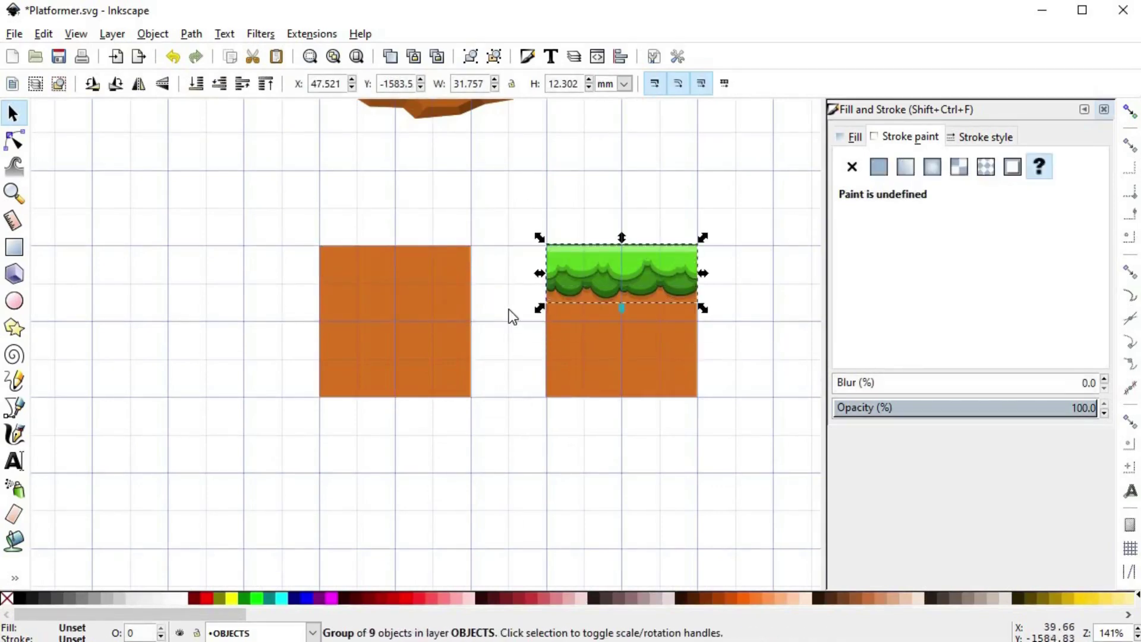
{"action": "left_click", "coordinate": [505, 312]}
- Draw a closed zigzag band across the upper part of the plain orange square, extending past both sides
{"action": "scroll", "coordinate": [498, 300], "scroll_direction": "up", "scroll_amount": 1}
{"action": "key", "text": "b"}
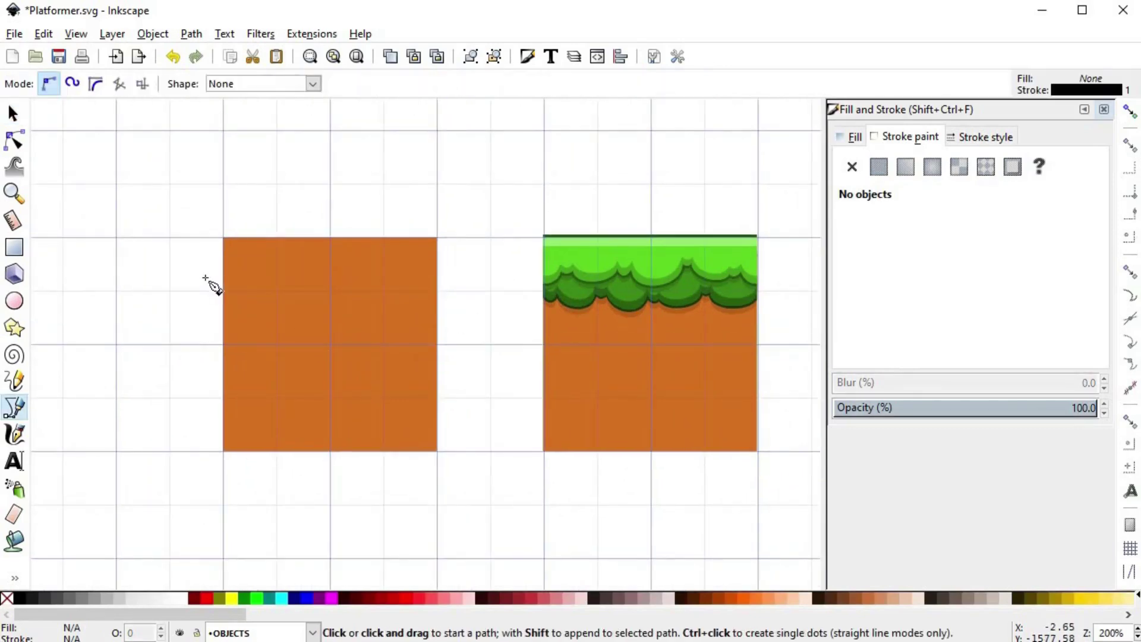
{"action": "left_click", "coordinate": [208, 274]}
{"action": "left_click", "coordinate": [272, 259]}
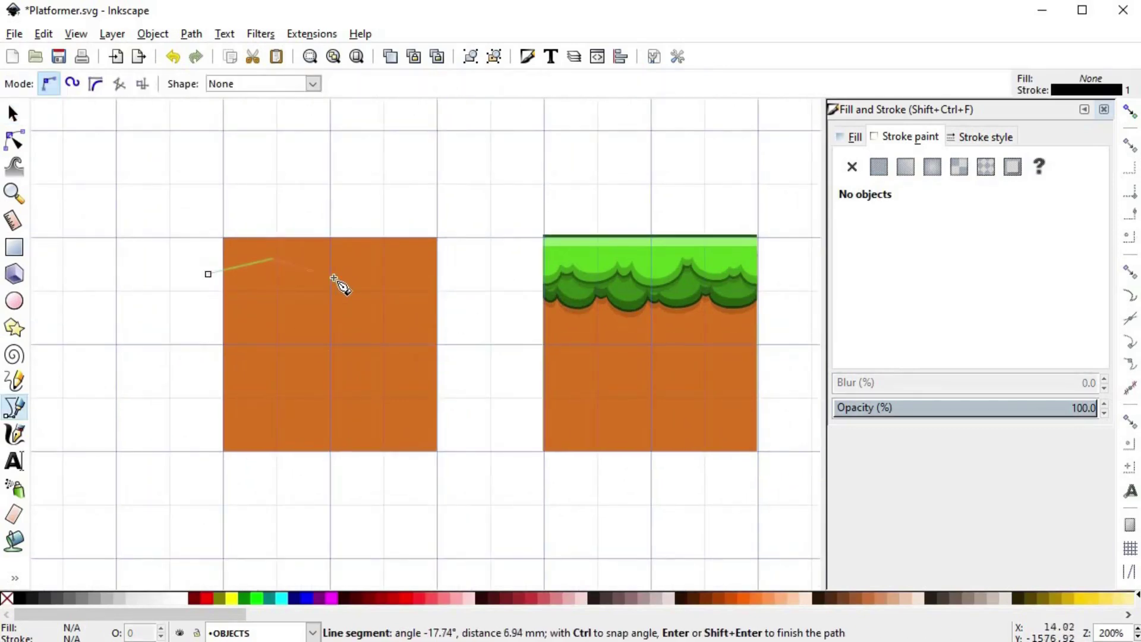
{"action": "left_click", "coordinate": [362, 277]}
{"action": "left_click", "coordinate": [446, 259]}
{"action": "left_click", "coordinate": [404, 304]}
{"action": "left_click", "coordinate": [359, 306]}
{"action": "left_click", "coordinate": [268, 289]}
{"action": "left_click", "coordinate": [204, 308]}
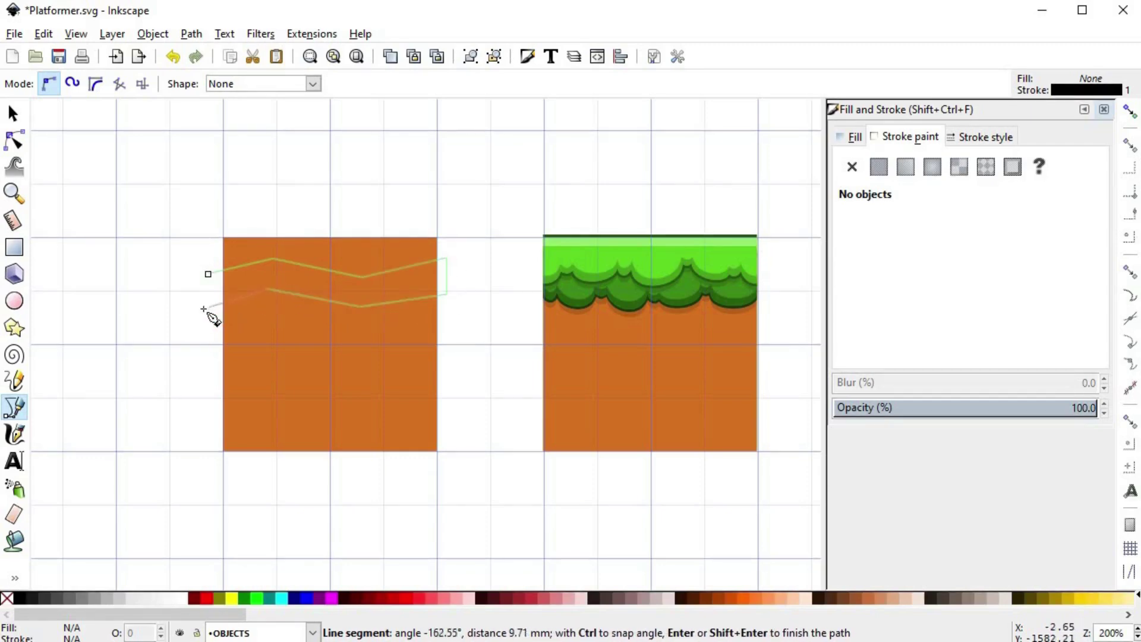
{"action": "left_click", "coordinate": [208, 274]}
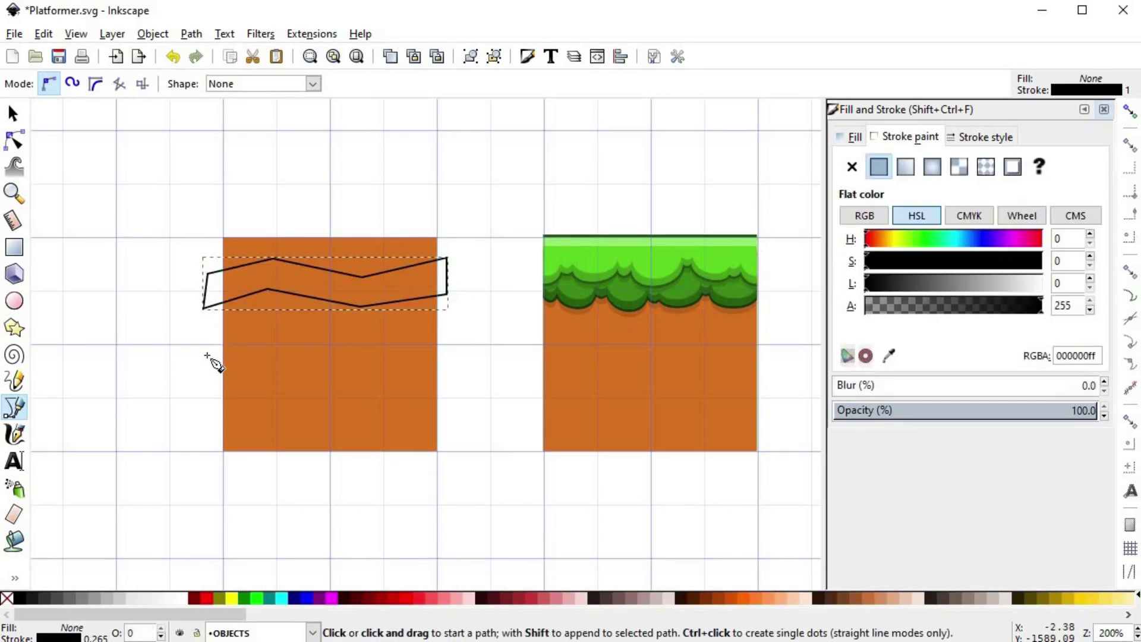
- Draw a second closed zigzag band across the middle of the plain orange square, overhanging both sides
{"action": "left_click", "coordinate": [208, 340]}
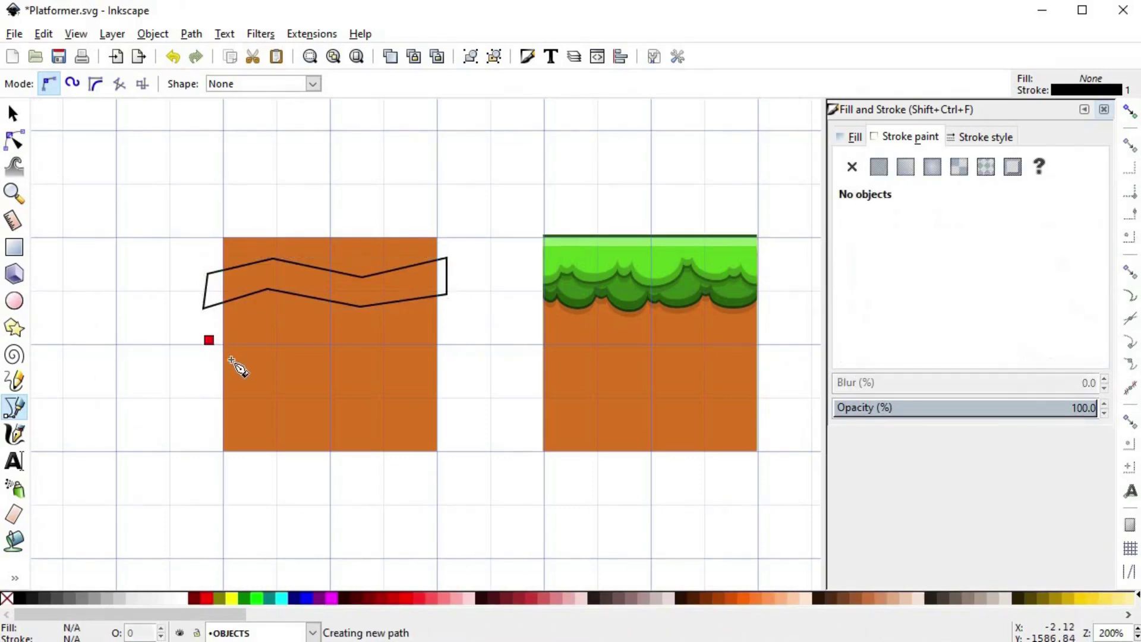
{"action": "left_click", "coordinate": [291, 355]}
{"action": "left_click", "coordinate": [381, 339]}
{"action": "left_click", "coordinate": [461, 357]}
{"action": "left_click", "coordinate": [460, 392]}
{"action": "left_click", "coordinate": [381, 373]}
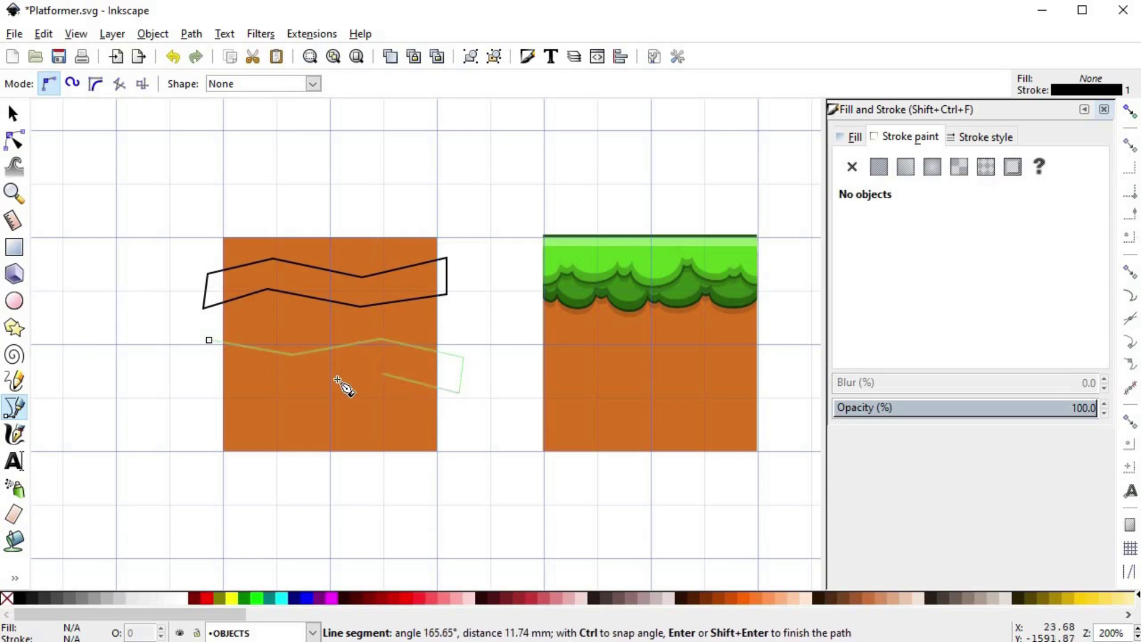
{"action": "left_click", "coordinate": [290, 388]}
{"action": "left_click", "coordinate": [206, 370]}
{"action": "left_click", "coordinate": [208, 339]}
- Draw a thinner, V-shaped closed band across the lower part of the plain square, past both sides
{"action": "left_click", "coordinate": [206, 400]}
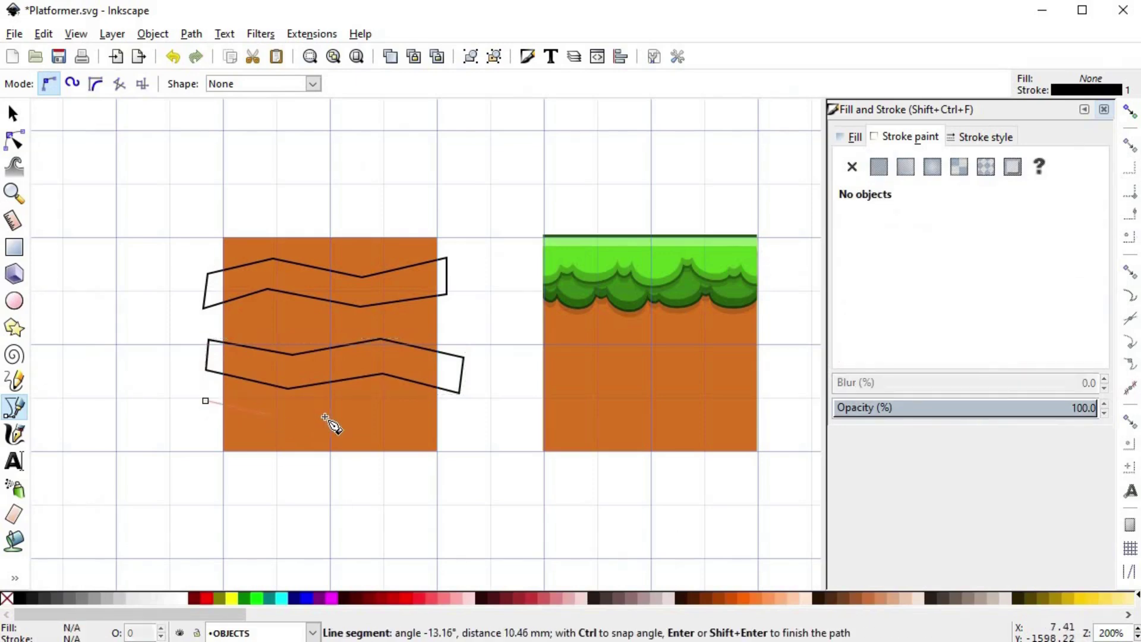
{"action": "left_click", "coordinate": [314, 416]}
{"action": "left_click", "coordinate": [452, 403]}
{"action": "left_click", "coordinate": [451, 431]}
{"action": "left_click", "coordinate": [297, 438]}
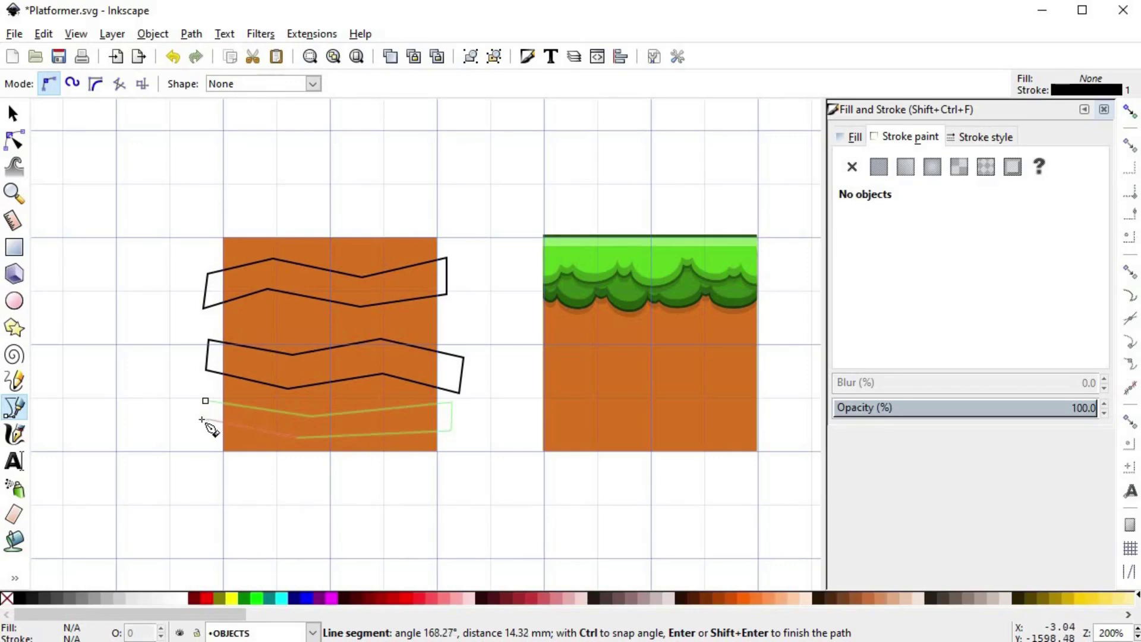
{"action": "left_click", "coordinate": [206, 402]}
{"action": "key", "text": "s"}
{"action": "left_click", "coordinate": [465, 319]}
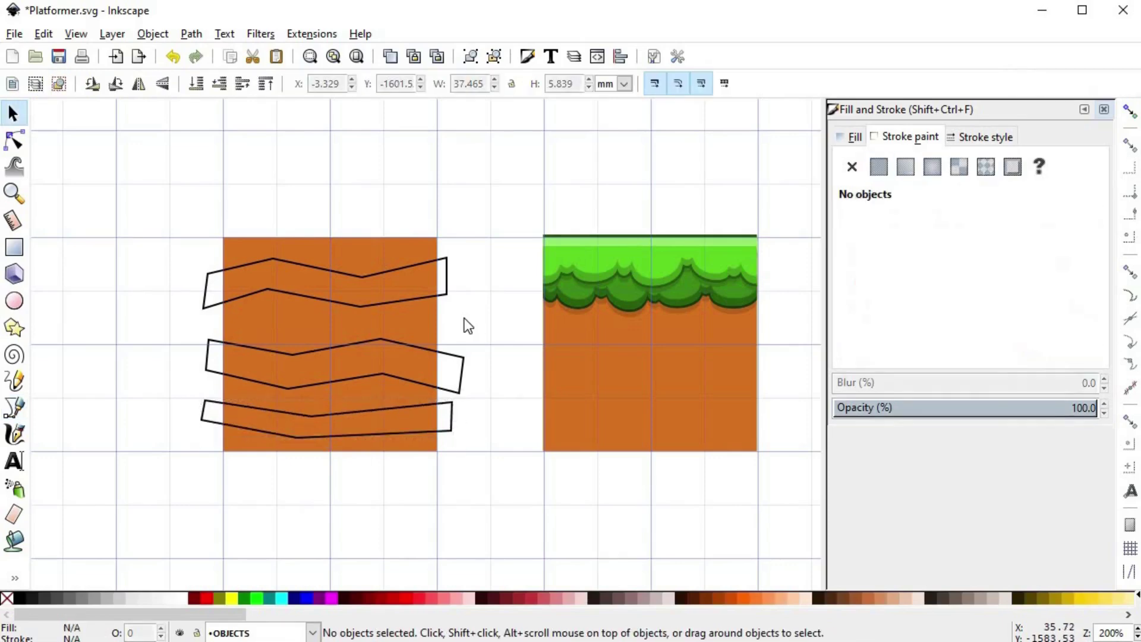
- Move the middle zigzag band slightly upward to even out the spacing between the bands
{"action": "left_click_drag", "start_coordinate": [390, 341], "coordinate": [390, 332]}
{"action": "left_click_drag", "start_coordinate": [393, 408], "coordinate": [394, 406]}
{"action": "left_click_drag", "start_coordinate": [402, 335], "coordinate": [402, 332]}
- Trim all three bands to the square's edges by intersecting each one with its own duplicate of the orange square
{"action": "left_click", "coordinate": [405, 245]}
{"action": "key", "text": "ctrl+d"}
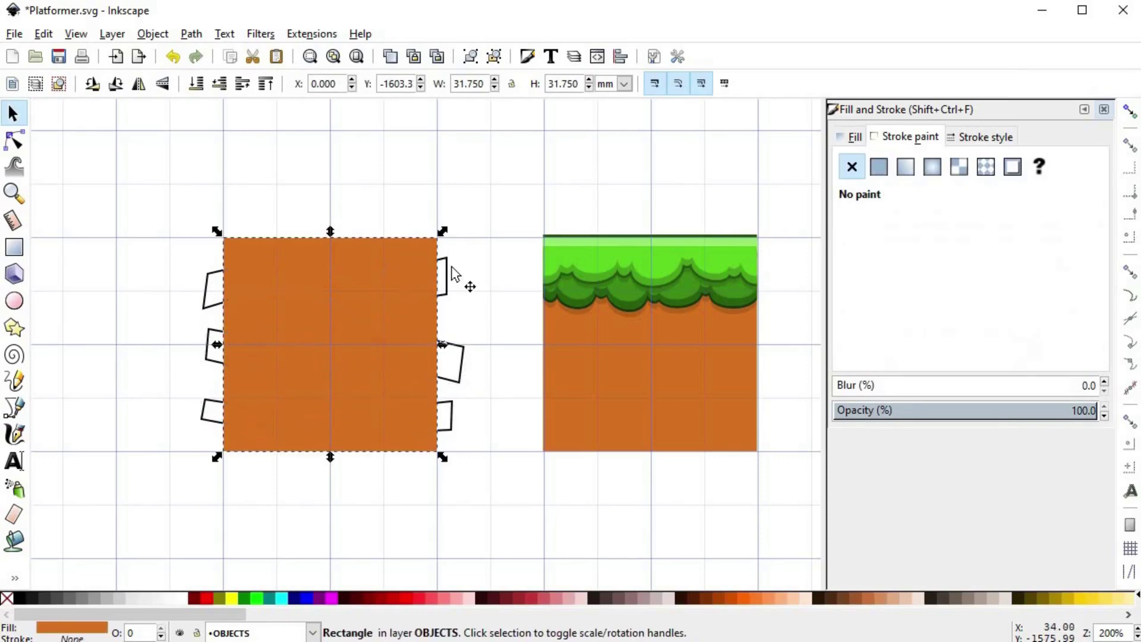
{"action": "left_click", "coordinate": [450, 284], "text": "shift"}
{"action": "key", "text": "ctrl+asterisk"}
{"action": "left_click", "coordinate": [407, 247]}
{"action": "key", "text": "ctrl+d"}
{"action": "left_click", "coordinate": [462, 349], "text": "shift"}
{"action": "key", "text": "ctrl+asterisk"}
{"action": "left_click", "coordinate": [403, 271]}
{"action": "key", "text": "ctrl+d"}
{"action": "left_click", "coordinate": [453, 410], "text": "shift"}
{"action": "key", "text": "ctrl+asterisk"}
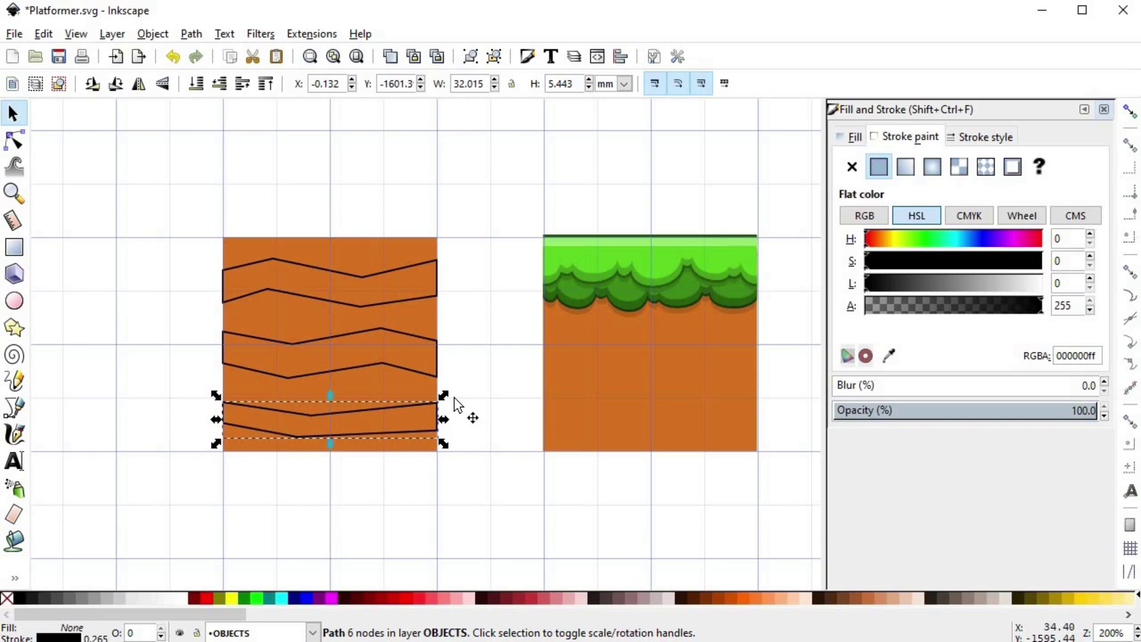
- Remove the upper band's stroke and give it a flat darker brown-orange fill, HSL 19, 194, 109
{"action": "left_click", "coordinate": [420, 275]}
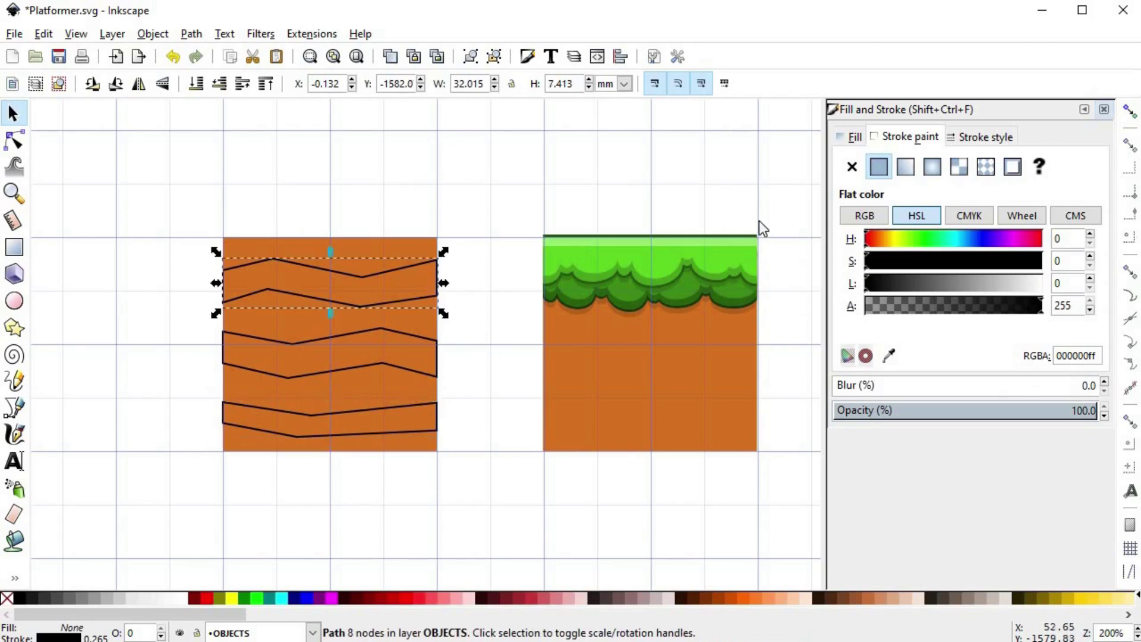
{"action": "left_click", "coordinate": [851, 167]}
{"action": "left_click", "coordinate": [853, 138]}
{"action": "left_click", "coordinate": [878, 167]}
{"action": "key", "text": "d"}
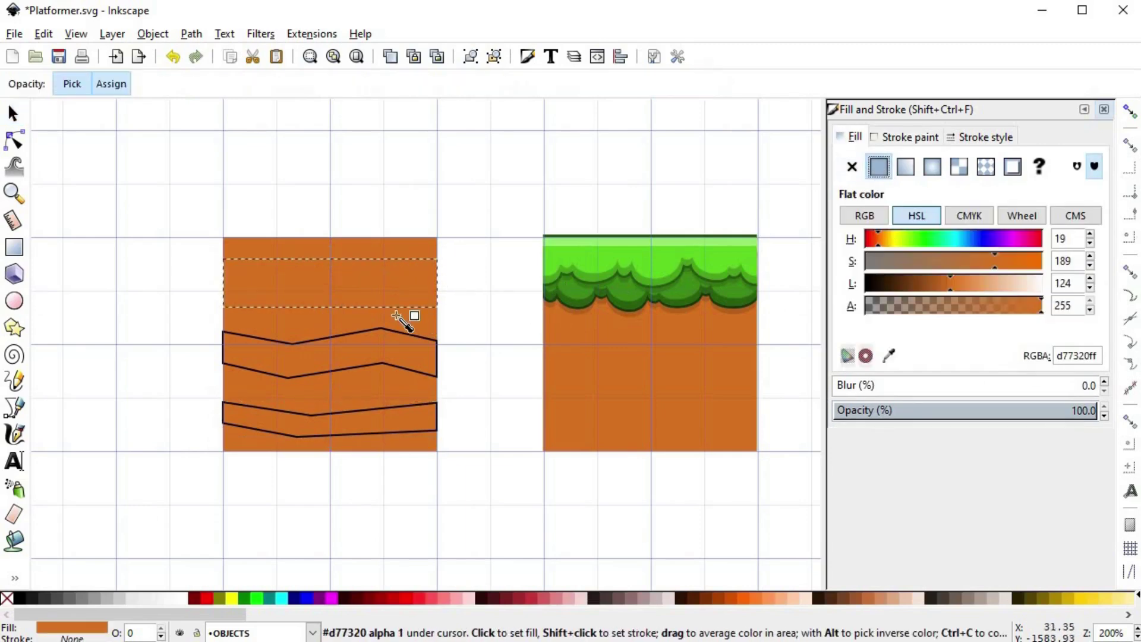
{"action": "left_click", "coordinate": [938, 283]}
{"action": "left_click", "coordinate": [942, 280]}
{"action": "left_click", "coordinate": [1000, 263]}
{"action": "left_click", "coordinate": [1003, 262]}
{"action": "left_click", "coordinate": [940, 286]}
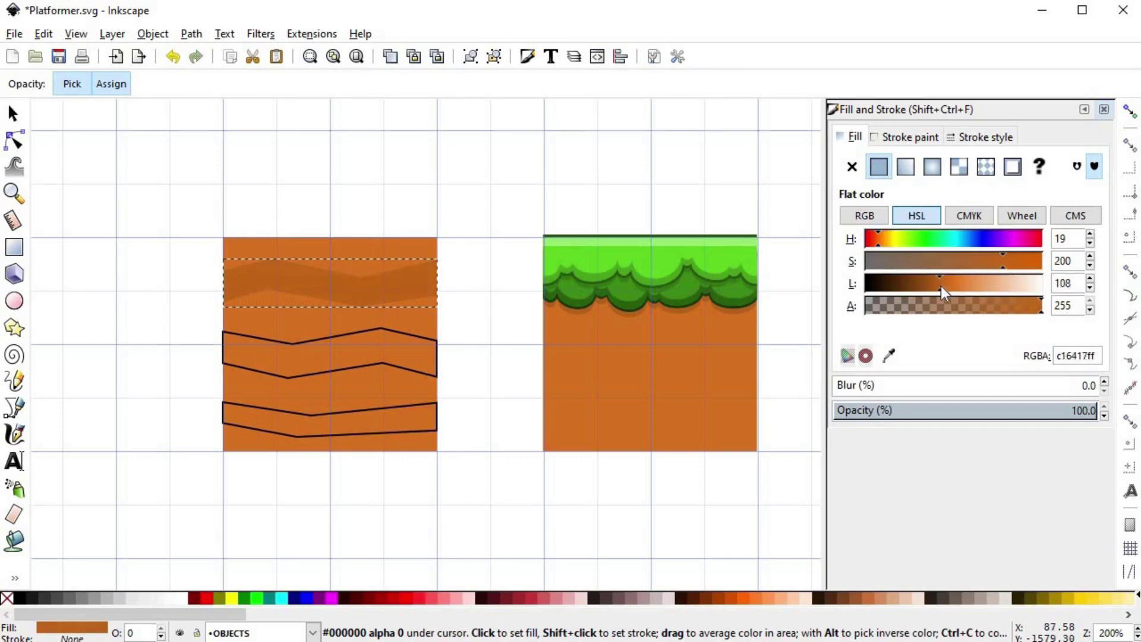
{"action": "left_click", "coordinate": [1000, 261]}
- Fill the lowest band with the colour sampled from the upper band and remove its stroke
{"action": "key", "text": "s"}
{"action": "left_click", "coordinate": [416, 405]}
{"action": "key", "text": "d"}
{"action": "left_click", "coordinate": [411, 282]}
{"action": "left_click", "coordinate": [7, 598], "text": "shift"}
{"action": "key", "text": "s"}
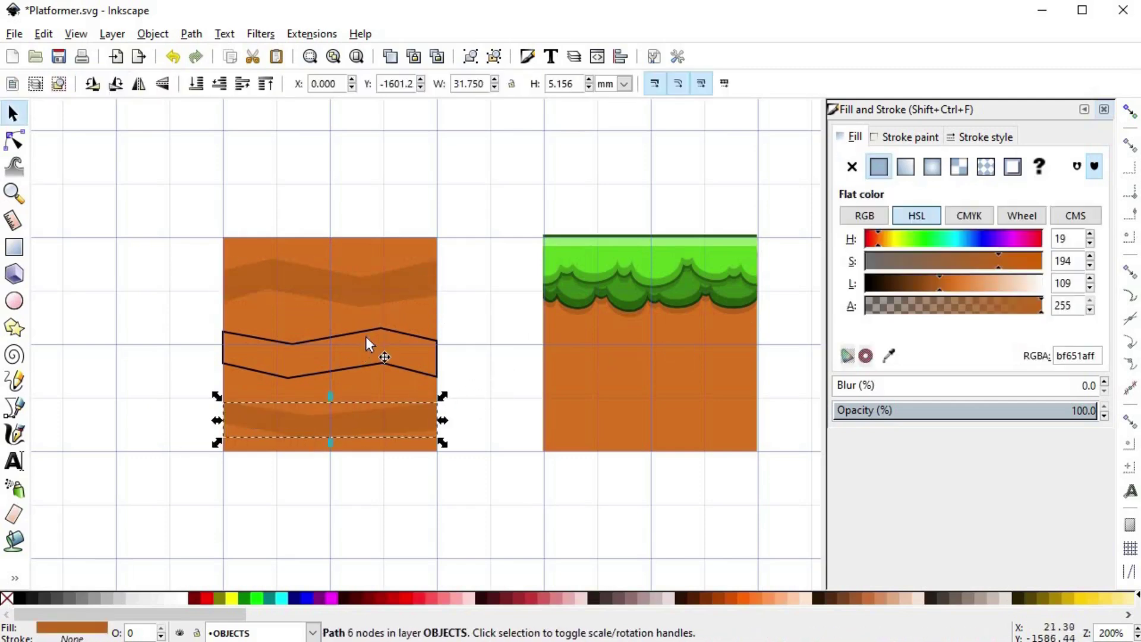
- Fill the middle band with a lighter orange based on the tile colour, HSL 19, 205, 142, and remove its stroke
{"action": "left_click", "coordinate": [367, 331]}
{"action": "key", "text": "d"}
{"action": "left_click", "coordinate": [418, 315]}
{"action": "mouse_move", "coordinate": [969, 290]}
{"action": "left_mouse_down"}
{"action": "mouse_move", "coordinate": [963, 280]}
{"action": "mouse_move", "coordinate": [1006, 265]}
{"action": "left_mouse_up"}
{"action": "left_click", "coordinate": [7, 599], "text": "shift"}
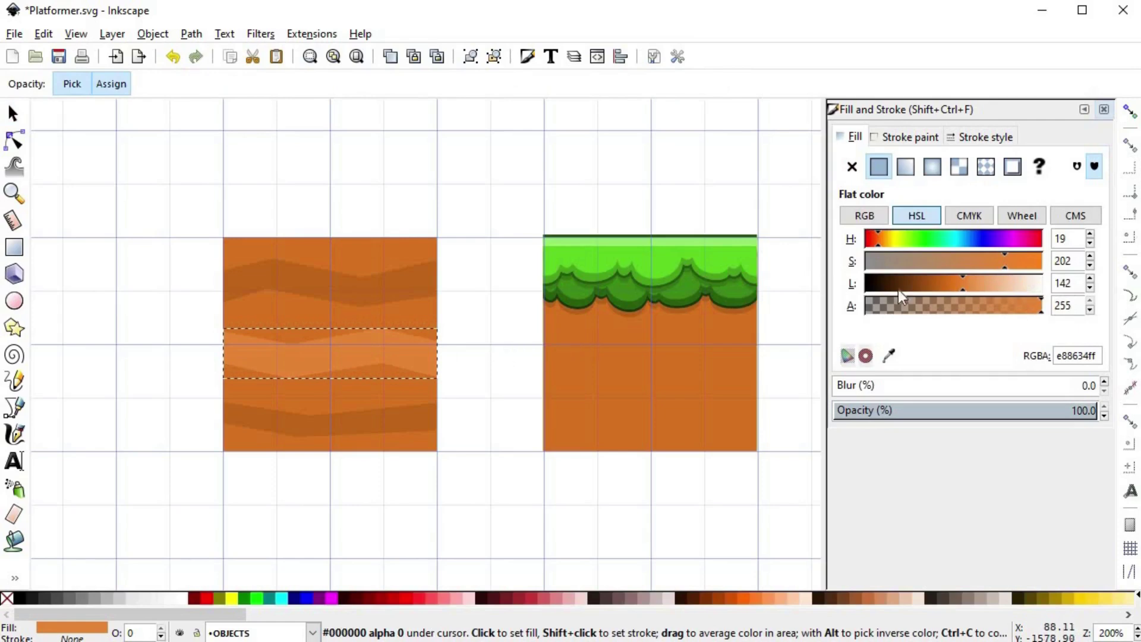
{"action": "left_click", "coordinate": [1008, 263]}
{"action": "key", "text": "s"}
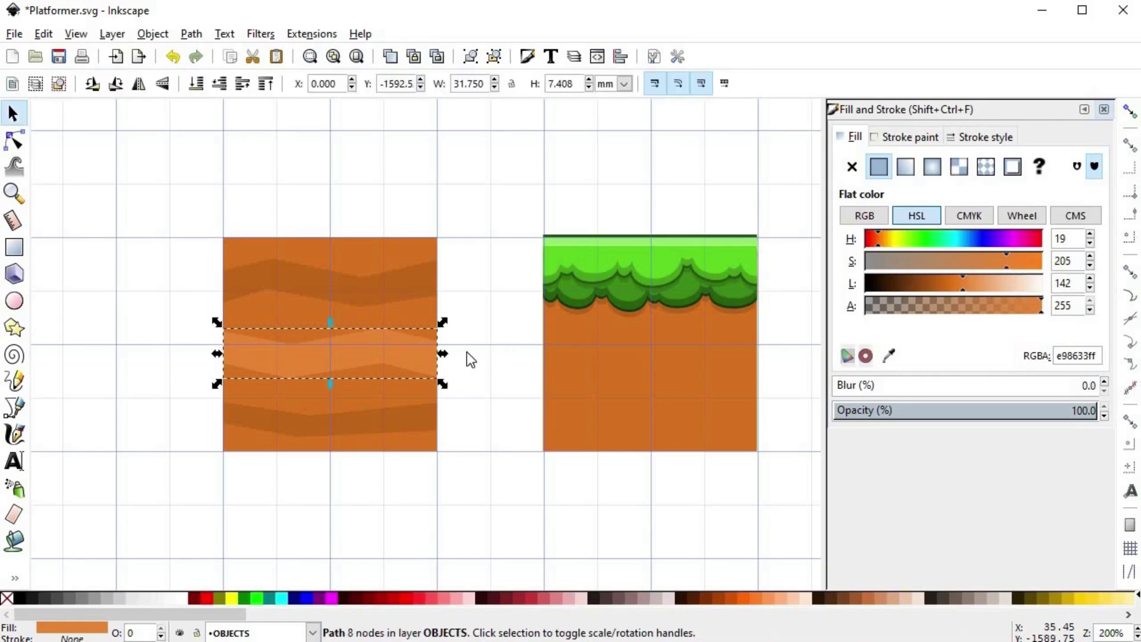
{"action": "left_click", "coordinate": [466, 352]}
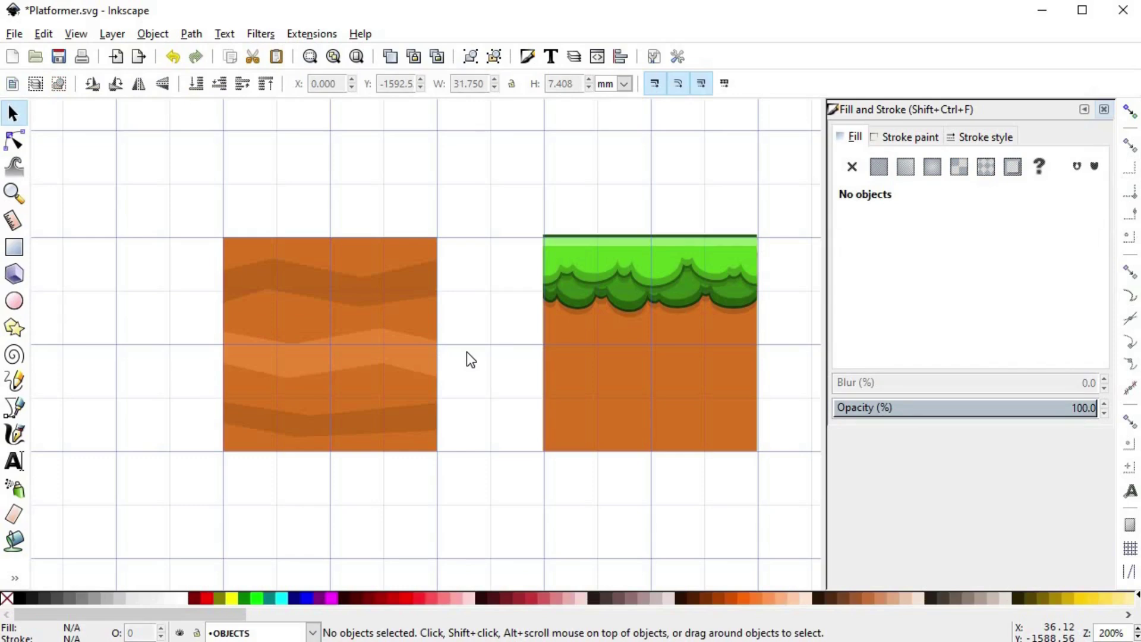
- Align the upper band's left and right end nodes to matching heights along both its lower and upper edges
{"action": "left_click", "coordinate": [406, 294], "text": "ctrl"}
{"action": "key", "text": "n"}
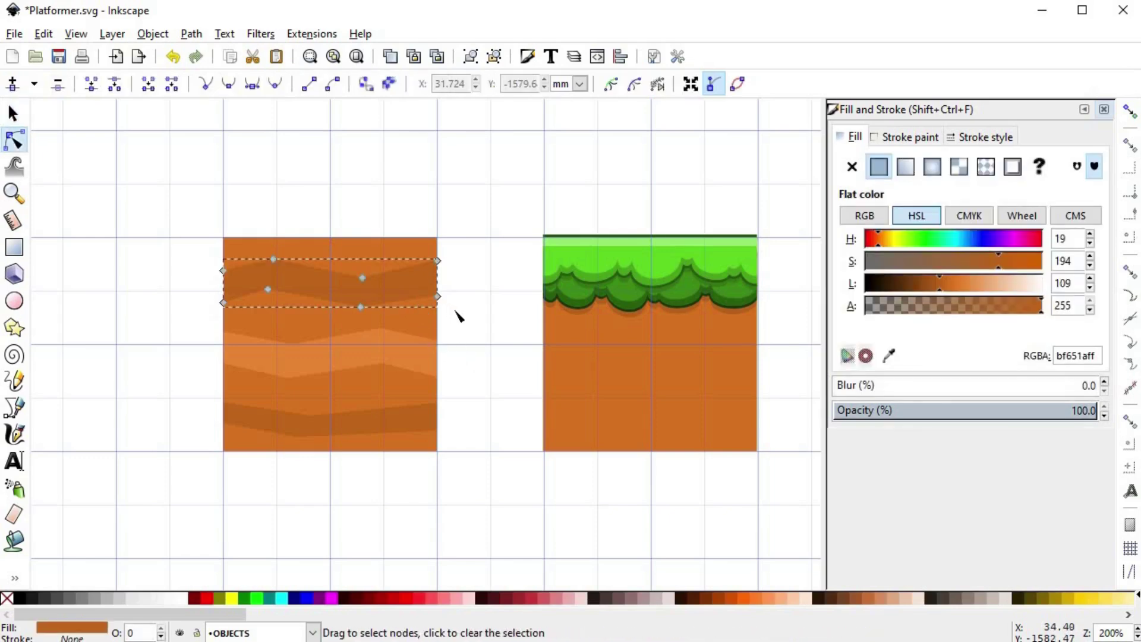
{"action": "left_click", "coordinate": [153, 33]}
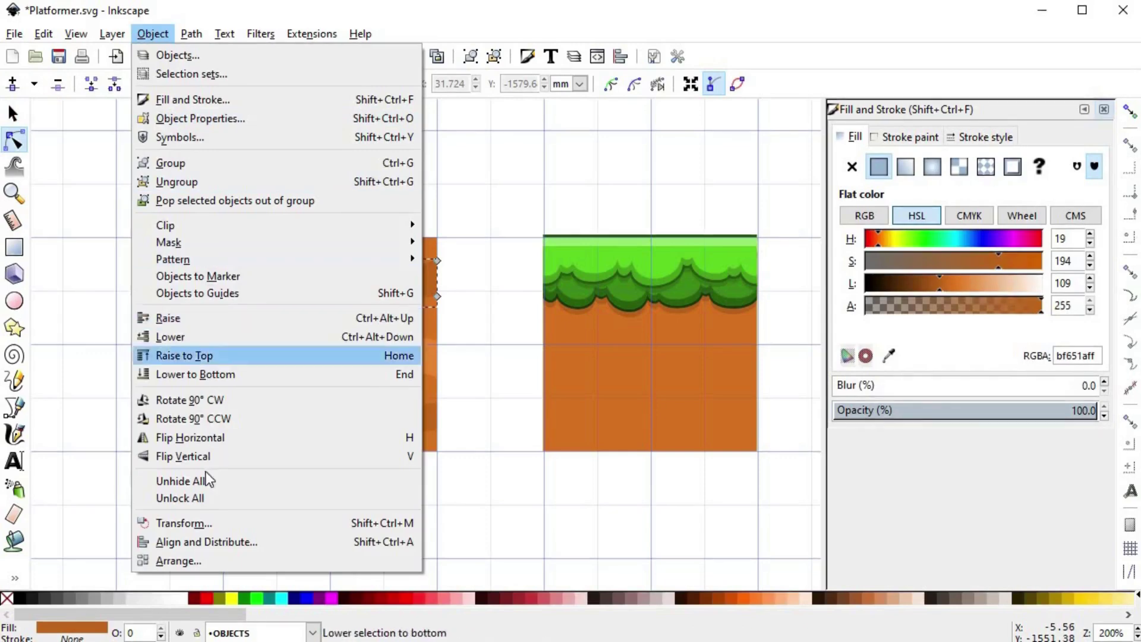
{"action": "left_click", "coordinate": [205, 542]}
{"action": "left_click_drag", "start_coordinate": [473, 281], "coordinate": [425, 315]}
{"action": "left_click_drag", "start_coordinate": [215, 290], "coordinate": [242, 316]}
{"action": "left_click", "coordinate": [1003, 288]}
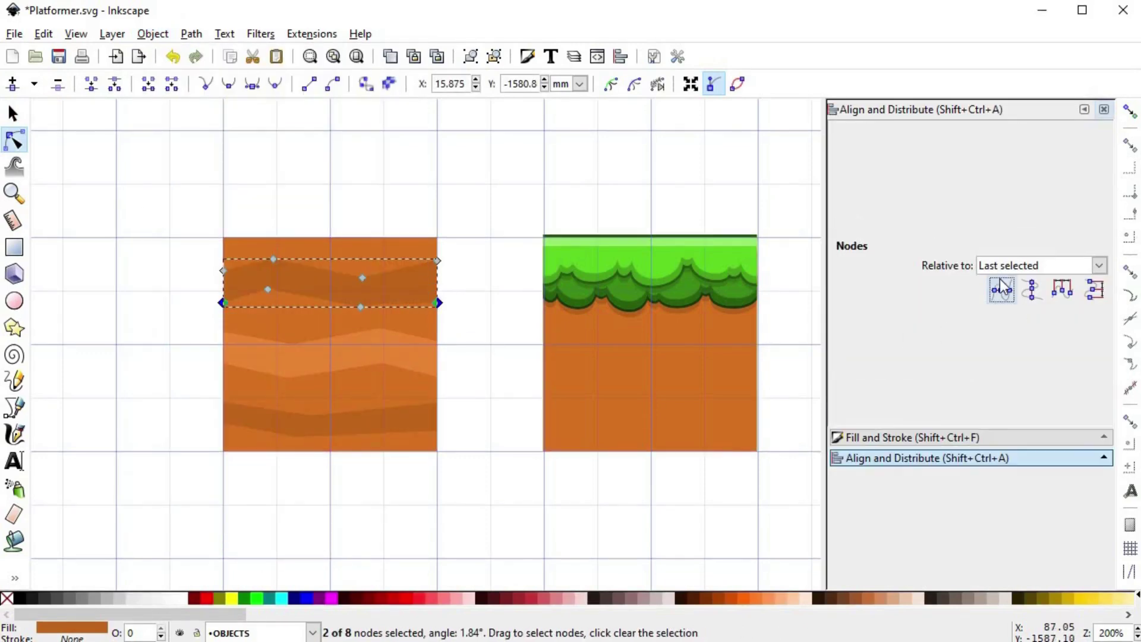
{"action": "left_click_drag", "start_coordinate": [186, 248], "coordinate": [229, 279]}
{"action": "left_click_drag", "start_coordinate": [420, 222], "coordinate": [479, 271]}
- Align the middle band's left and right end nodes to matching heights along its upper and lower edges
{"action": "left_click", "coordinate": [408, 356]}
{"action": "left_click_drag", "start_coordinate": [458, 326], "coordinate": [432, 358]}
{"action": "left_click_drag", "start_coordinate": [207, 329], "coordinate": [231, 338]}
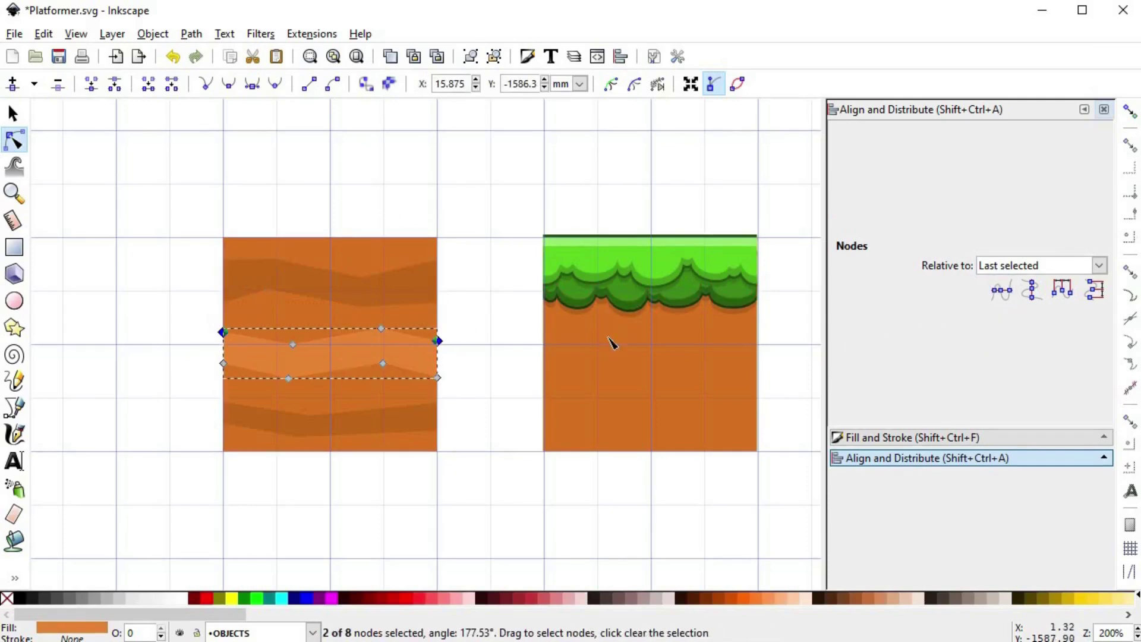
{"action": "left_click_drag", "start_coordinate": [484, 356], "coordinate": [426, 390]}
{"action": "left_click_drag", "start_coordinate": [209, 355], "coordinate": [236, 410]}
{"action": "left_click", "coordinate": [1002, 290]}
- Align the lowest band's left and right end nodes to matching heights along its upper and lower edges
{"action": "left_click", "coordinate": [229, 414]}
{"action": "left_click_drag", "start_coordinate": [463, 389], "coordinate": [433, 419]}
{"action": "left_click", "coordinate": [1001, 290]}
{"action": "left_click_drag", "start_coordinate": [183, 416], "coordinate": [238, 444]}
{"action": "left_click_drag", "start_coordinate": [432, 452], "coordinate": [433, 453]}
{"action": "left_click", "coordinate": [1003, 291]}
{"action": "left_click", "coordinate": [363, 459]}
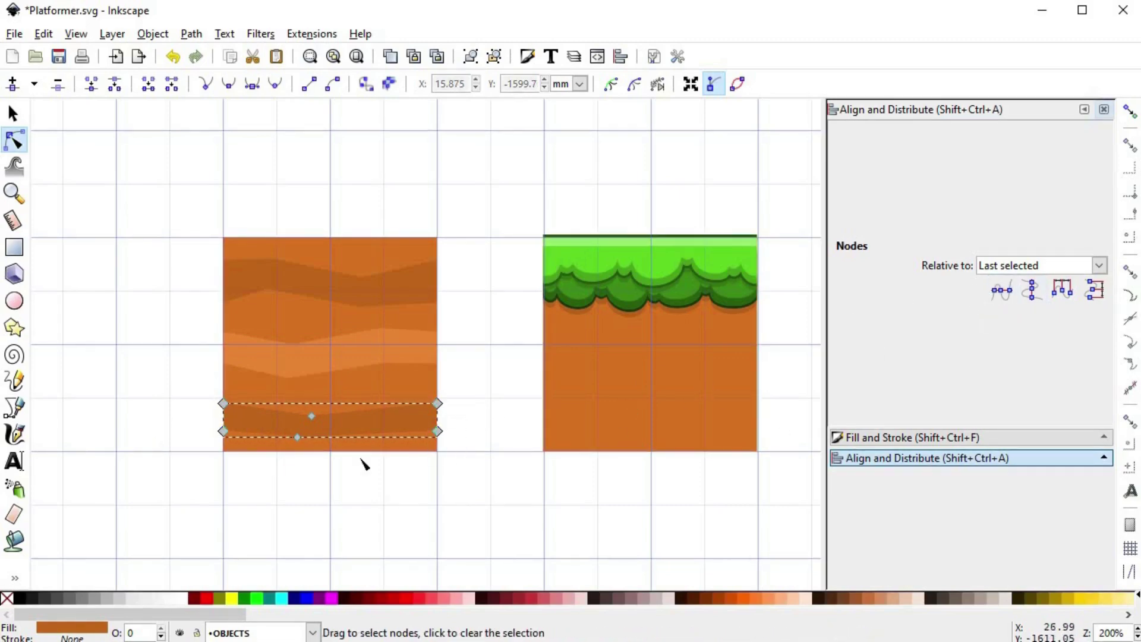
- Add a node to each long edge of the lowest band, raising the lower one and shifting the upper one about 1 mm left
{"action": "scroll", "coordinate": [355, 436], "scroll_direction": "up", "scroll_amount": 3}
{"action": "scroll", "coordinate": [369, 422], "scroll_direction": "down", "scroll_amount": 1}
{"action": "scroll", "coordinate": [470, 421], "scroll_direction": "left", "scroll_amount": 3}
{"action": "double_click", "coordinate": [489, 369]}
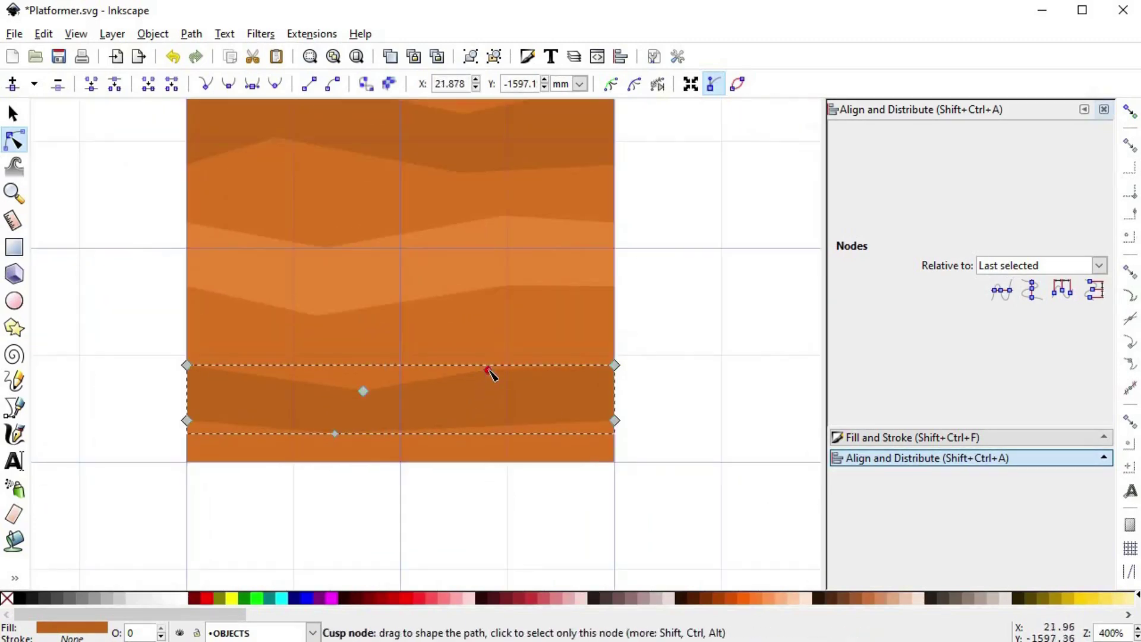
{"action": "double_click", "coordinate": [492, 425]}
{"action": "left_click_drag", "start_coordinate": [492, 425], "coordinate": [493, 415]}
{"action": "left_click_drag", "start_coordinate": [488, 369], "coordinate": [474, 369]}
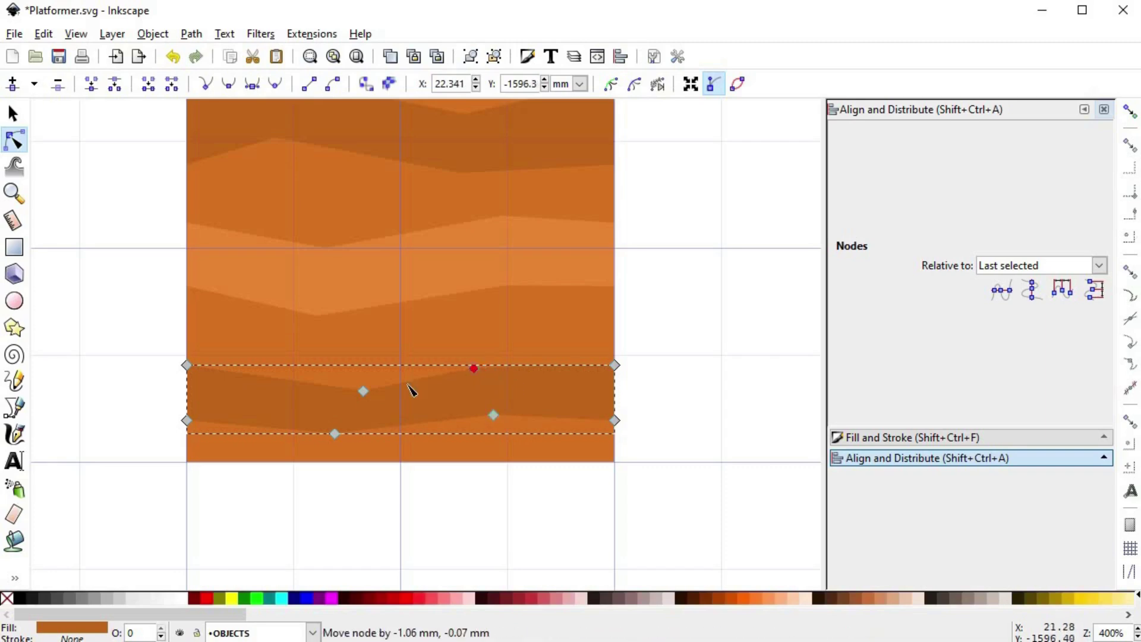
- Shift the lowest band's inner nodes slightly right: the dip on its upper edge and both nodes on its lower edge
{"action": "left_click_drag", "start_coordinate": [360, 394], "coordinate": [370, 394]}
{"action": "left_click_drag", "start_coordinate": [334, 434], "coordinate": [352, 432]}
{"action": "left_click_drag", "start_coordinate": [532, 414], "coordinate": [529, 409]}
{"action": "key", "text": "s"}
{"action": "left_click", "coordinate": [682, 338]}
- Convert the inner nodes of all three dirt bands to smooth nodes, turning the zigzags into flowing waves
{"action": "scroll", "coordinate": [683, 338], "scroll_direction": "down", "scroll_amount": 1}
{"action": "left_click_drag", "start_coordinate": [702, 374], "coordinate": [588, 368]}
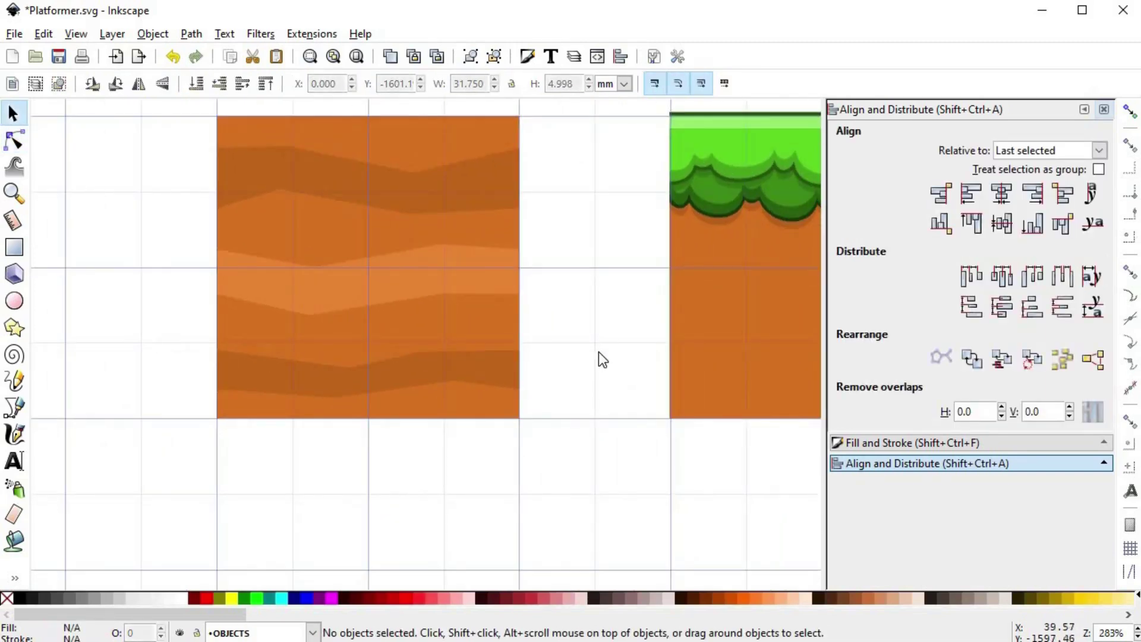
{"action": "scroll", "coordinate": [617, 320], "scroll_direction": "down", "scroll_amount": 1}
{"action": "left_click_drag", "start_coordinate": [617, 319], "coordinate": [598, 351]}
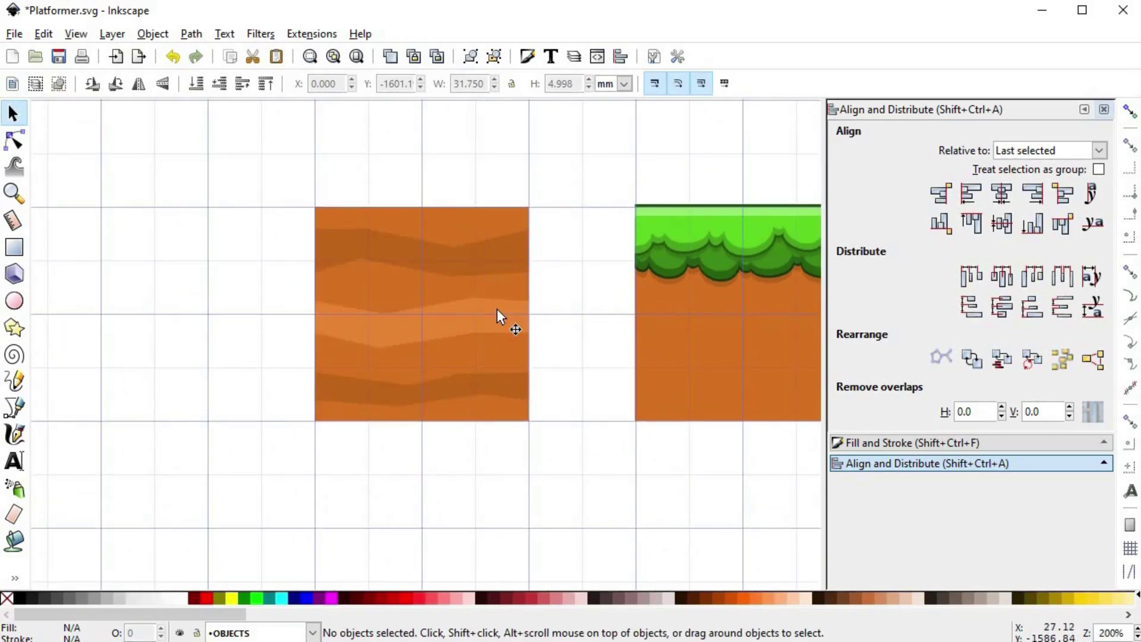
{"action": "double_click", "coordinate": [424, 263]}
{"action": "left_click_drag", "start_coordinate": [339, 166], "coordinate": [476, 341]}
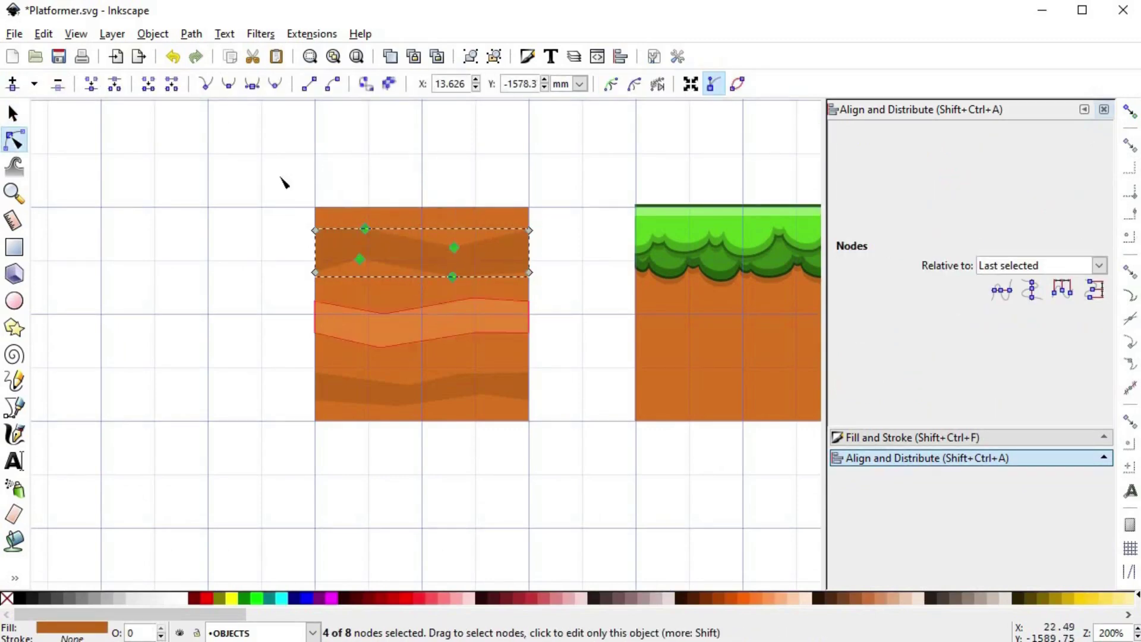
{"action": "left_click", "coordinate": [437, 319]}
{"action": "left_click_drag", "start_coordinate": [483, 375], "coordinate": [491, 385]}
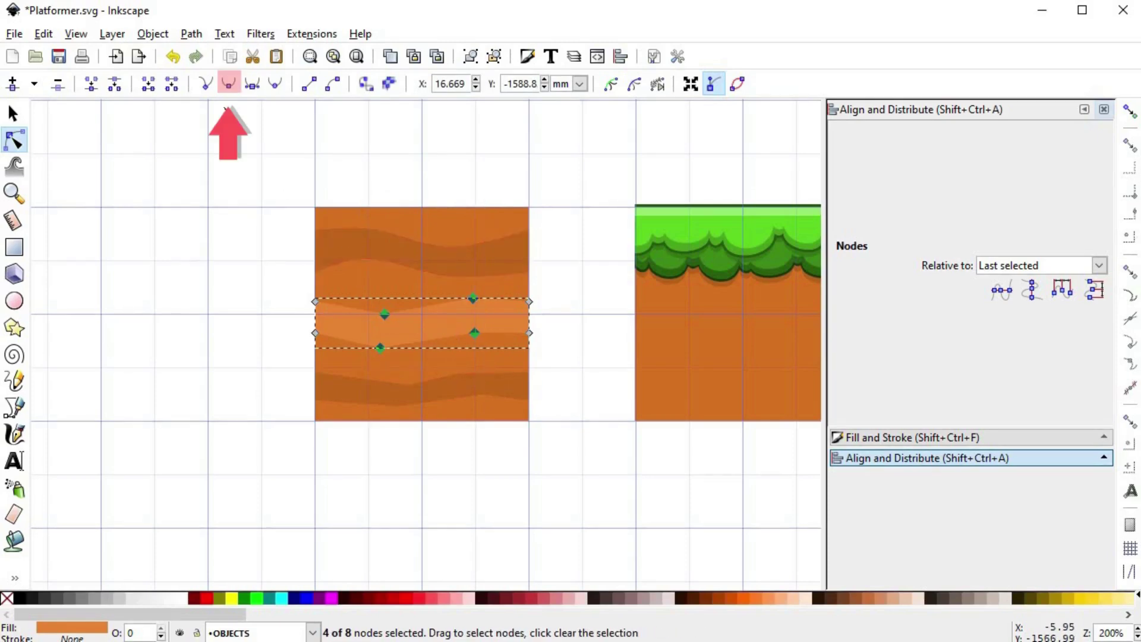
{"action": "left_click", "coordinate": [229, 87]}
{"action": "left_click", "coordinate": [441, 390]}
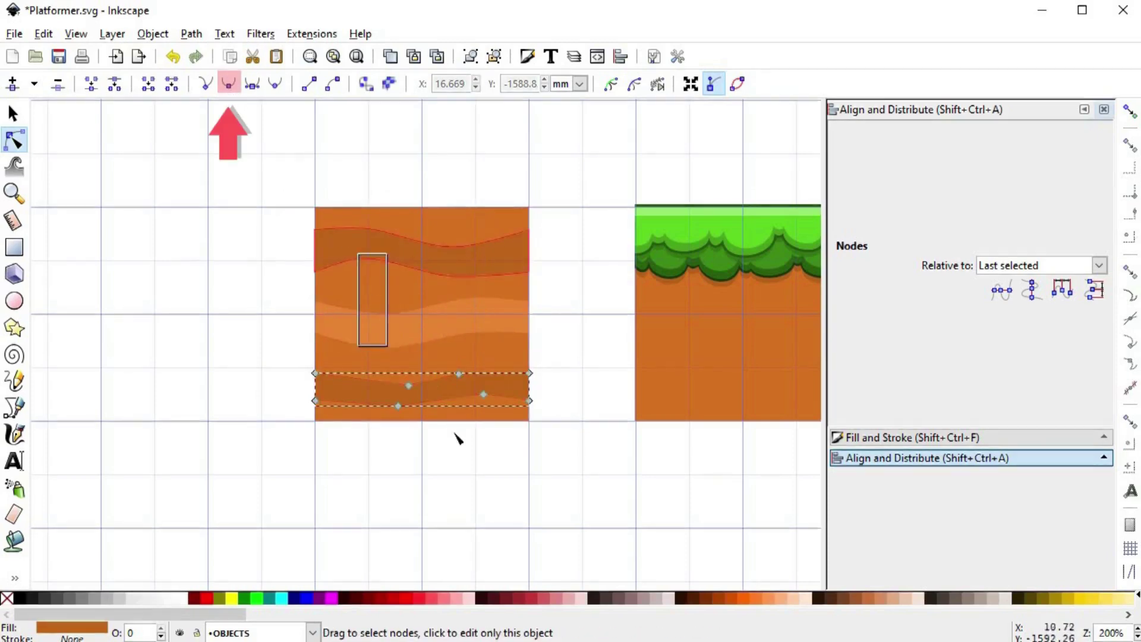
{"action": "left_click", "coordinate": [229, 84]}
{"action": "left_click", "coordinate": [573, 359]}
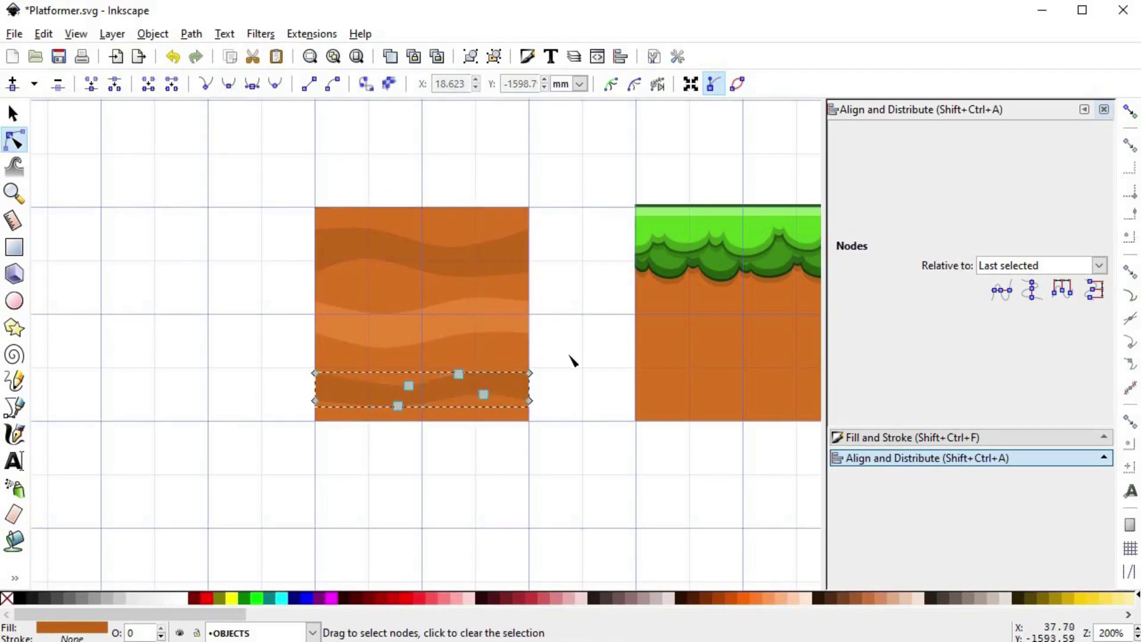
{"action": "left_click", "coordinate": [563, 373]}
- Nudge the three wavy bands vertically within the dirt tile to even out their spacing
{"action": "key", "text": "s"}
{"action": "left_click", "coordinate": [494, 377]}
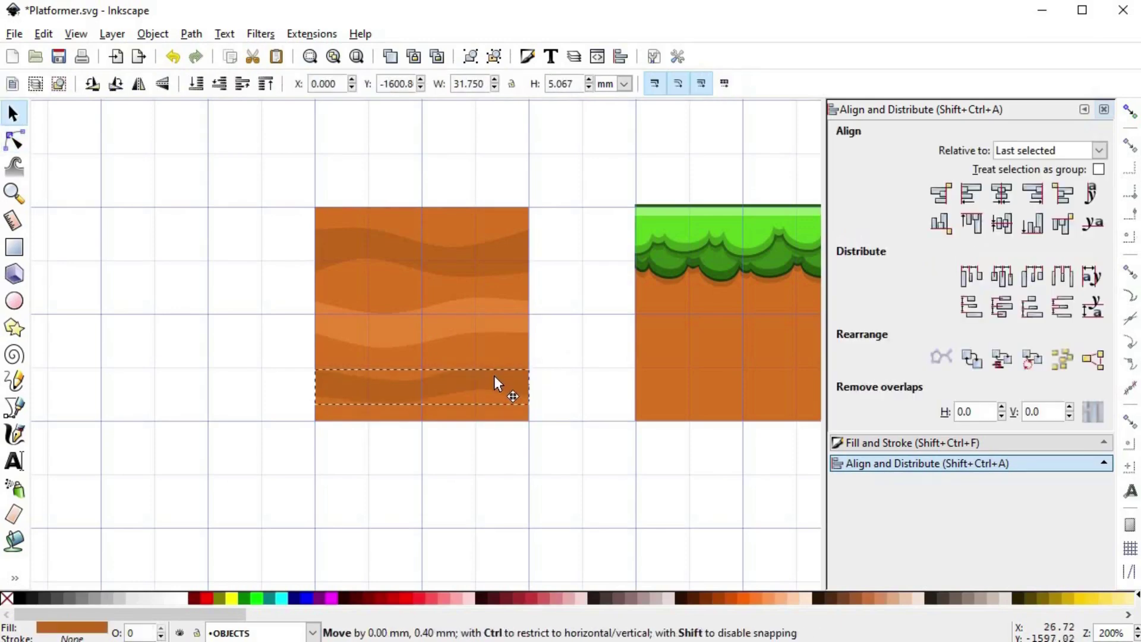
{"action": "left_click", "coordinate": [476, 314]}
{"action": "left_click", "coordinate": [490, 259]}
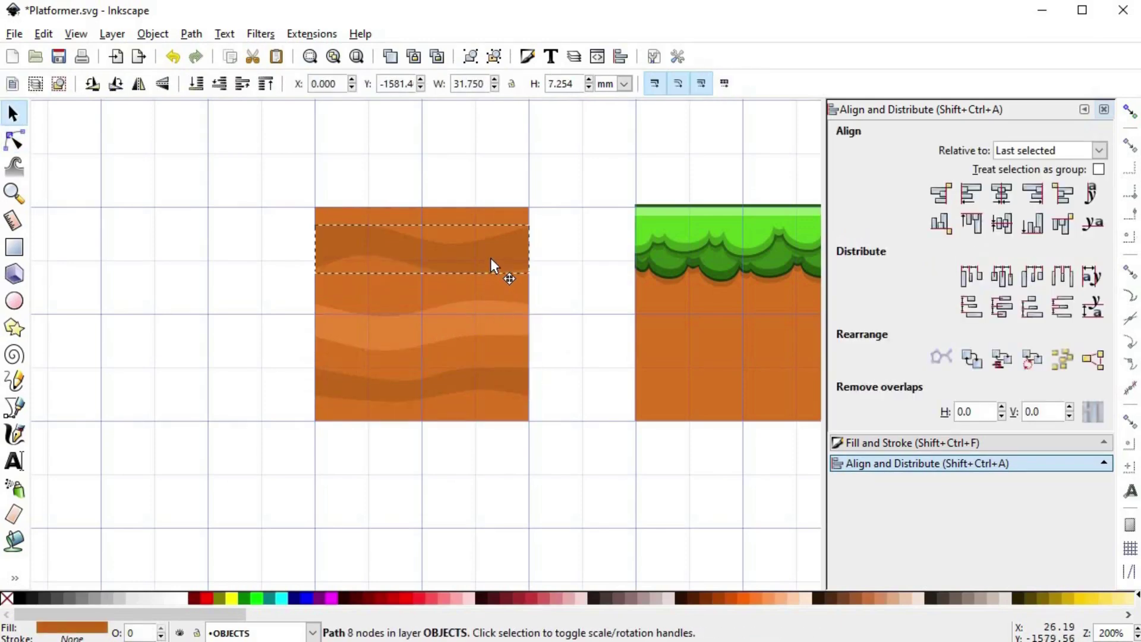
{"action": "left_click", "coordinate": [489, 261]}
{"action": "left_click", "coordinate": [480, 346]}
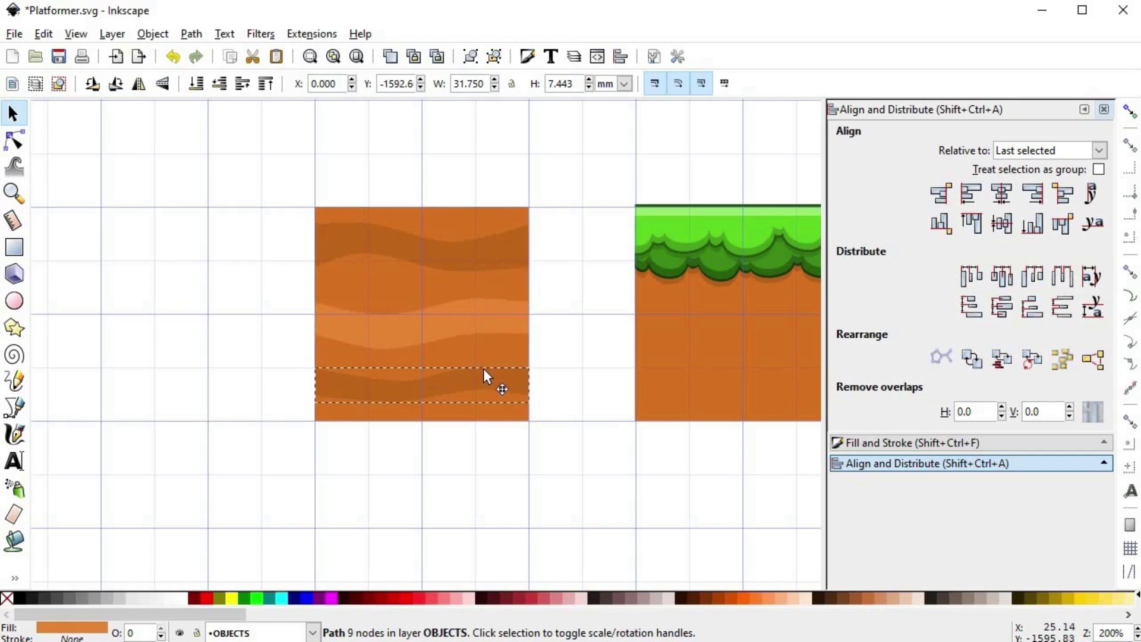
{"action": "left_click", "coordinate": [488, 300]}
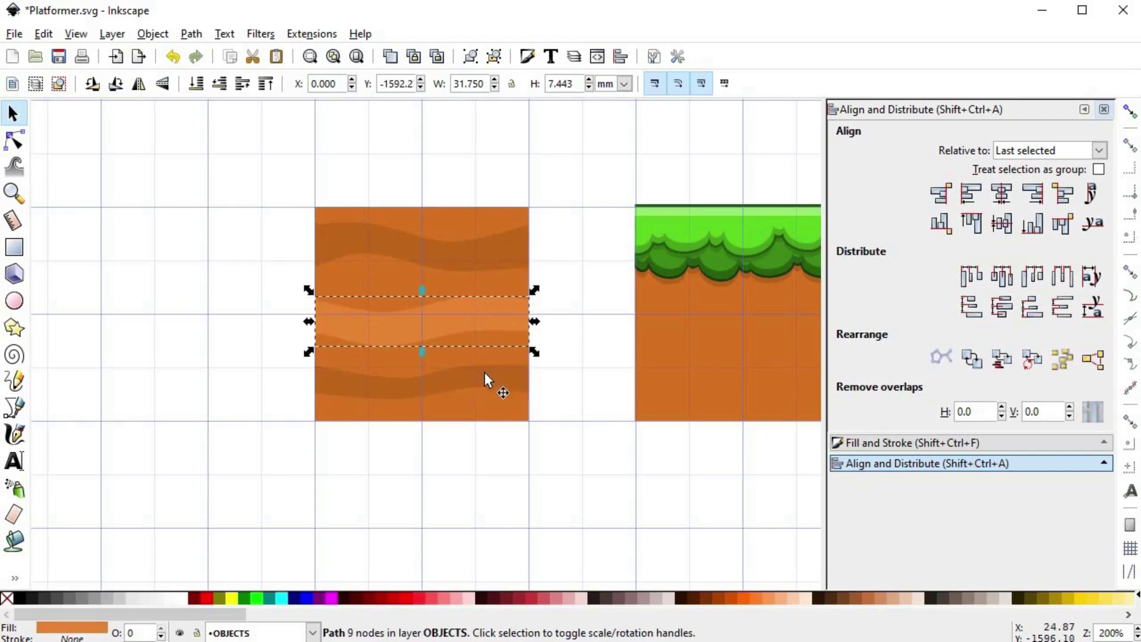
{"action": "left_click", "coordinate": [558, 257]}
- Move the grass-topped tile farther right to leave room for a second dirt tile
{"action": "left_click_drag", "start_coordinate": [280, 169], "coordinate": [554, 432]}
{"action": "left_click_drag", "start_coordinate": [581, 365], "coordinate": [483, 352]}
{"action": "scroll", "coordinate": [484, 352], "scroll_direction": "down", "scroll_amount": 2}
{"action": "left_click", "coordinate": [550, 321]}
{"action": "left_click_drag", "start_coordinate": [550, 321], "coordinate": [697, 326]}
- Enable snapping, duplicate the whole dirt tile and snap the copy flush against its right side at X 31.750 mm
{"action": "left_click_drag", "start_coordinate": [312, 250], "coordinate": [550, 436]}
{"action": "scroll", "coordinate": [466, 326], "scroll_direction": "up", "scroll_amount": 1}
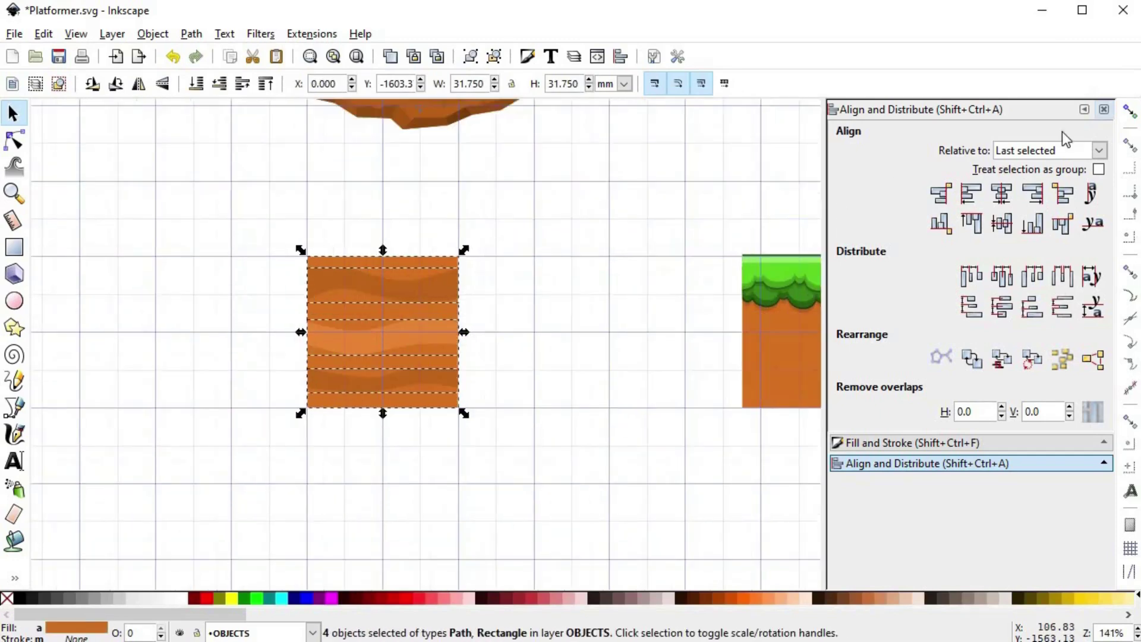
{"action": "scroll", "coordinate": [484, 244], "scroll_direction": "up", "scroll_amount": 1}
{"action": "key", "text": "ctrl+d"}
{"action": "left_click_drag", "start_coordinate": [247, 274], "coordinate": [469, 299]}
{"action": "key", "text": "Escape"}
- Reshape the right end of the upper band's lower and upper edges to flow into the copy, pulling the upper handle about 3.3 mm left
{"action": "scroll", "coordinate": [438, 292], "scroll_direction": "up", "scroll_amount": 3}
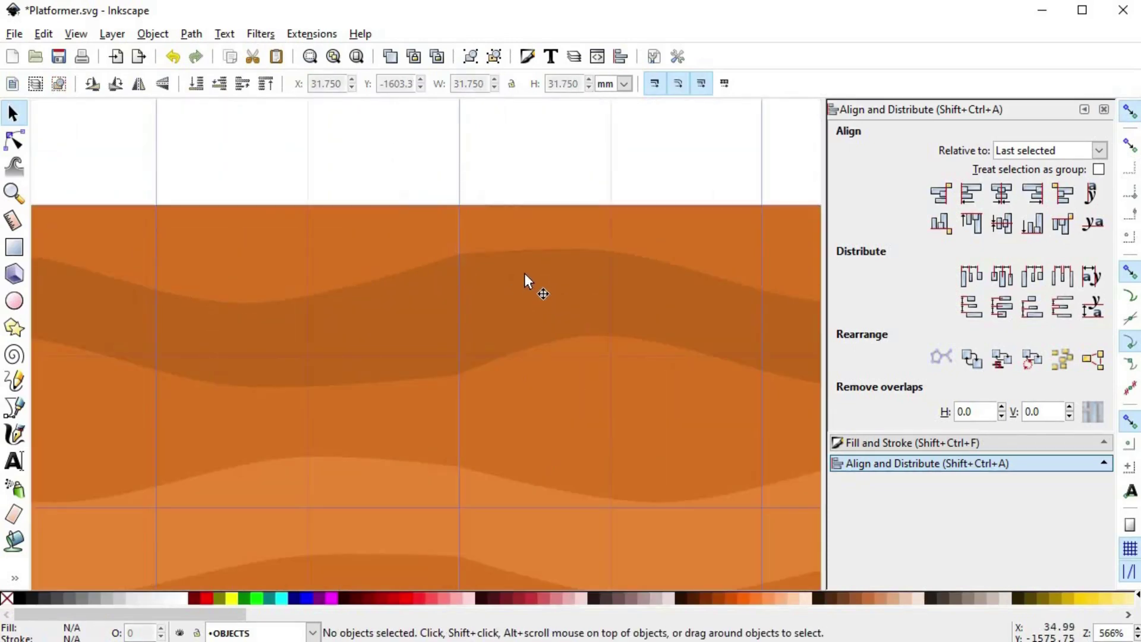
{"action": "left_click", "coordinate": [402, 326]}
{"action": "key", "text": "n"}
{"action": "mouse_move", "coordinate": [386, 400]}
{"action": "left_mouse_down"}
{"action": "mouse_move", "coordinate": [359, 392]}
{"action": "mouse_move", "coordinate": [370, 394]}
{"action": "left_mouse_up"}
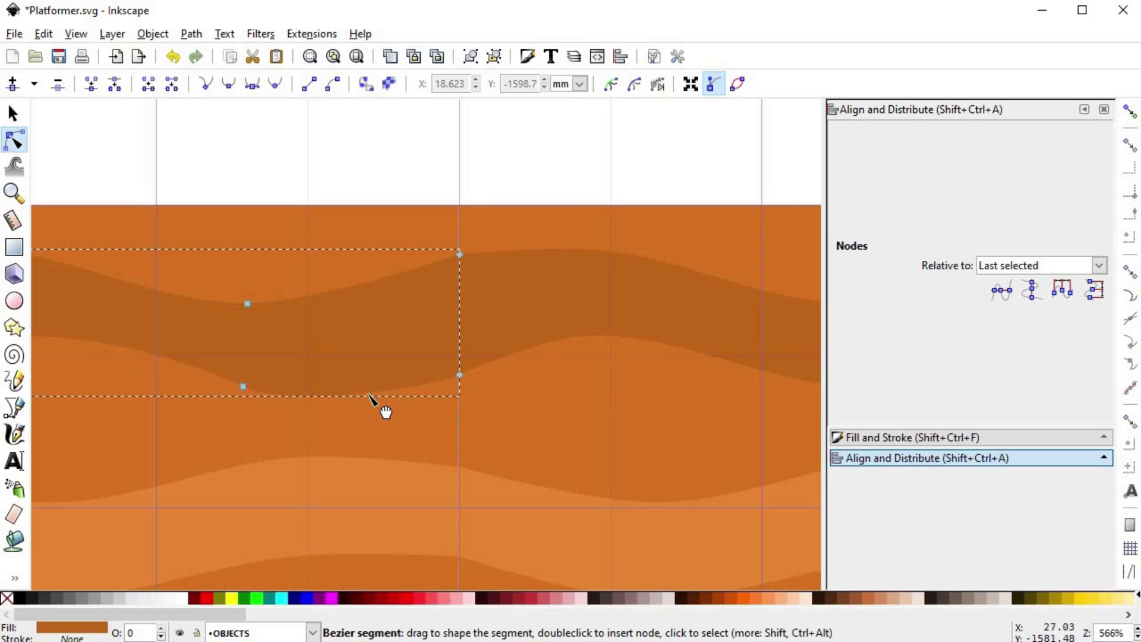
{"action": "scroll", "coordinate": [89, 392], "scroll_direction": "down", "scroll_amount": 1}
{"action": "mouse_move", "coordinate": [59, 392]}
{"action": "left_mouse_down"}
{"action": "mouse_move", "coordinate": [339, 354]}
{"action": "mouse_move", "coordinate": [135, 320]}
{"action": "left_mouse_up"}
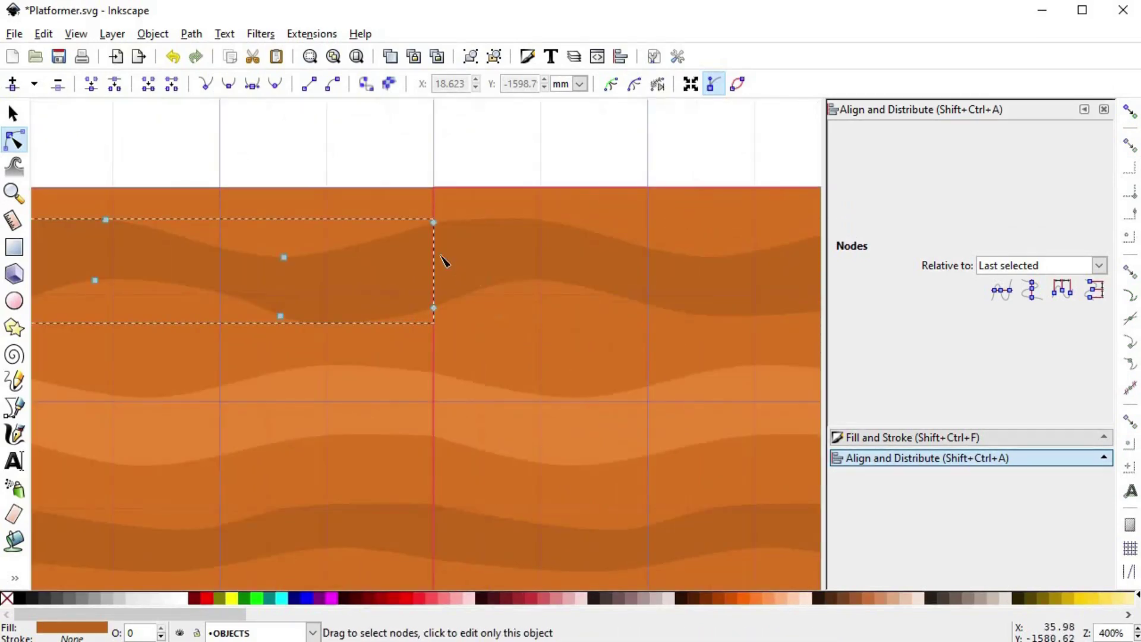
{"action": "scroll", "coordinate": [395, 268], "scroll_direction": "up", "scroll_amount": 1}
{"action": "scroll", "coordinate": [357, 257], "scroll_direction": "up", "scroll_amount": 2}
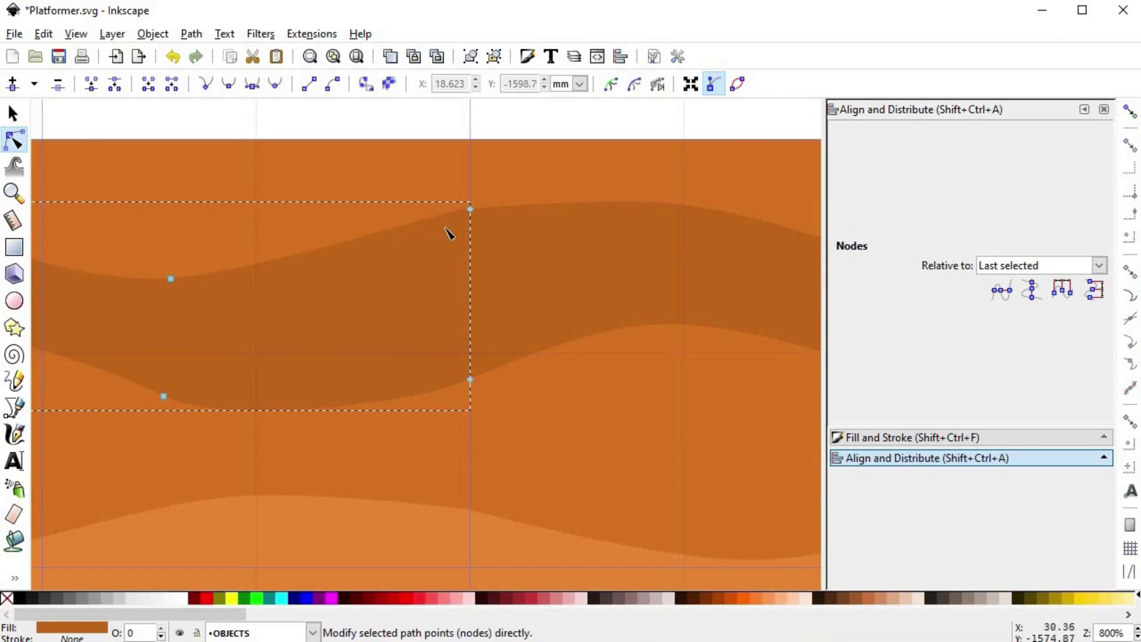
{"action": "left_click", "coordinate": [470, 209]}
{"action": "left_click_drag", "start_coordinate": [445, 222], "coordinate": [379, 223]}
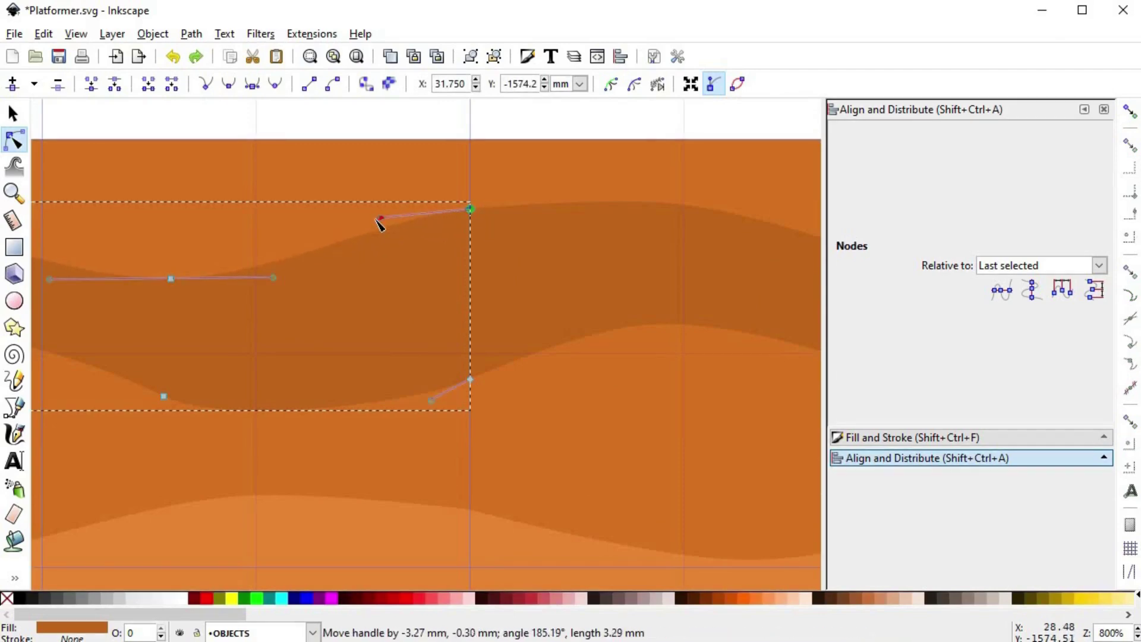
{"action": "key", "text": "s"}
- Extend the curve handles at the middle band's right end so both its edges flow smoothly into the adjacent copy
{"action": "scroll", "coordinate": [416, 339], "scroll_direction": "down", "scroll_amount": 1}
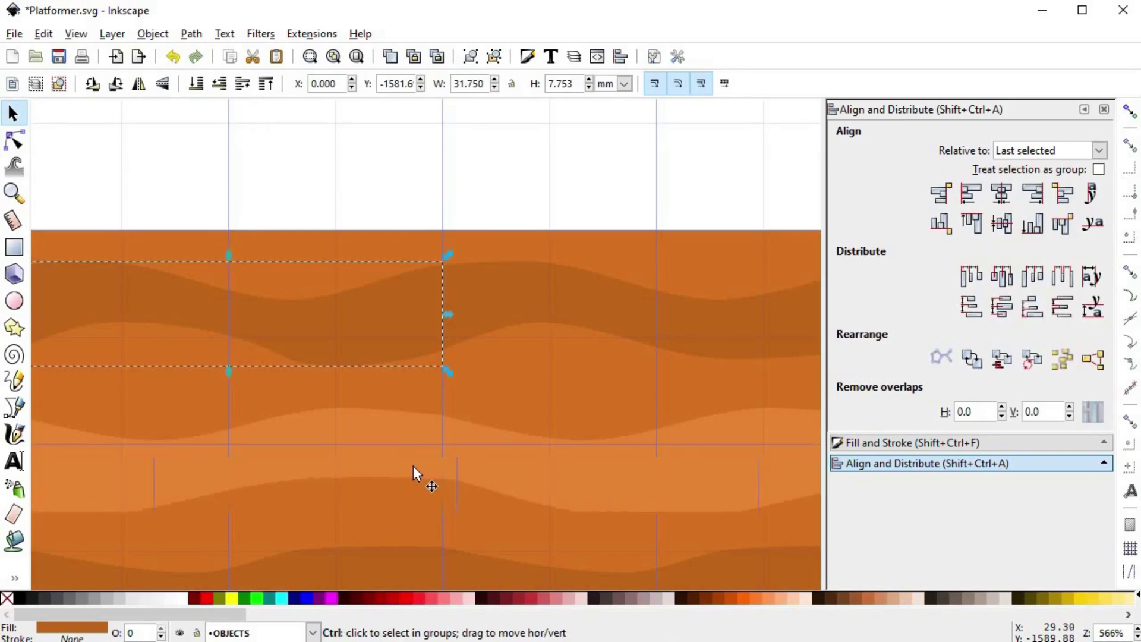
{"action": "scroll", "coordinate": [414, 473], "scroll_direction": "up", "scroll_amount": 1, "text": "ctrl"}
{"action": "key", "text": "n"}
{"action": "scroll", "coordinate": [386, 400], "scroll_direction": "up", "scroll_amount": 2, "text": "ctrl"}
{"action": "left_click", "coordinate": [528, 382]}
{"action": "left_click_drag", "start_coordinate": [478, 381], "coordinate": [423, 369]}
{"action": "key", "text": "space"}
{"action": "left_click_drag", "start_coordinate": [525, 422], "coordinate": [400, 386]}
- Extend the curve handles at the lowest band's right end so both its edges flow smoothly into the adjacent copy
{"action": "scroll", "coordinate": [357, 450], "scroll_direction": "down", "scroll_amount": 2, "text": "ctrl"}
{"action": "scroll", "coordinate": [392, 419], "scroll_direction": "down", "scroll_amount": 3}
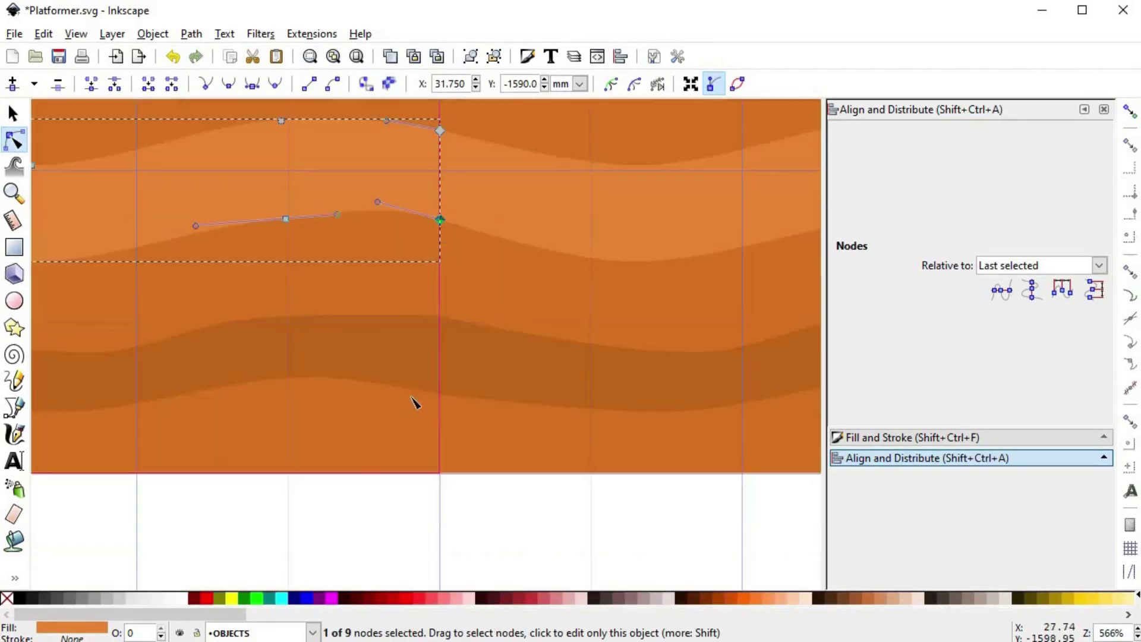
{"action": "left_click", "coordinate": [413, 374]}
{"action": "scroll", "coordinate": [419, 319], "scroll_direction": "up", "scroll_amount": 1, "text": "ctrl"}
{"action": "left_click_drag", "start_coordinate": [400, 296], "coordinate": [354, 290]}
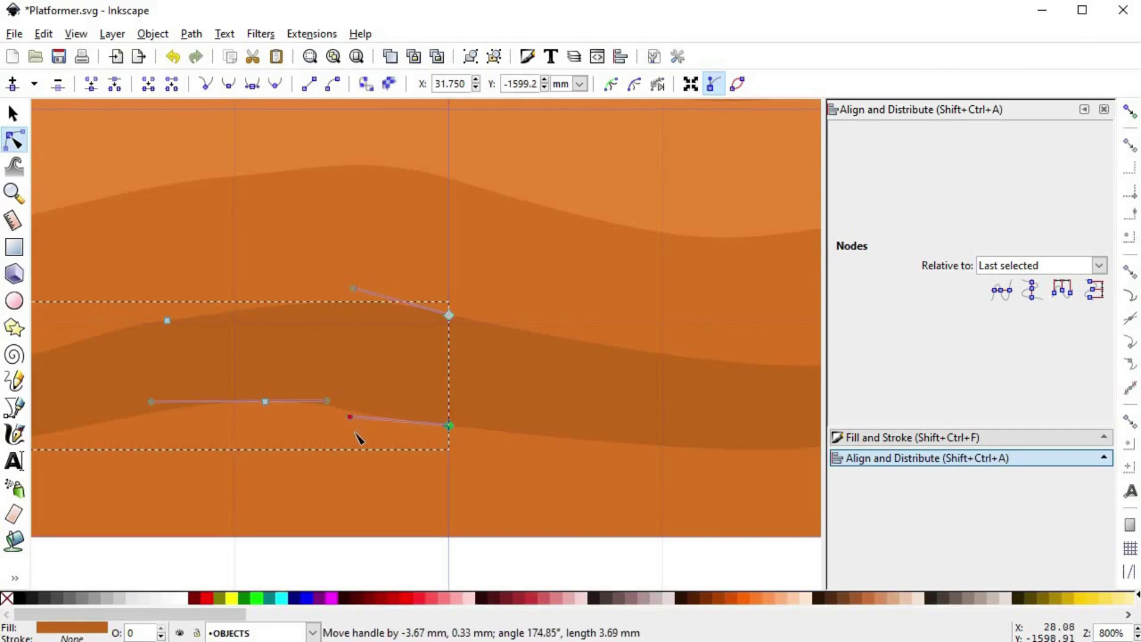
{"action": "key", "text": "s"}
{"action": "scroll", "coordinate": [416, 517], "scroll_direction": "down", "scroll_amount": 4, "text": "ctrl"}
{"action": "left_click", "coordinate": [474, 555]}
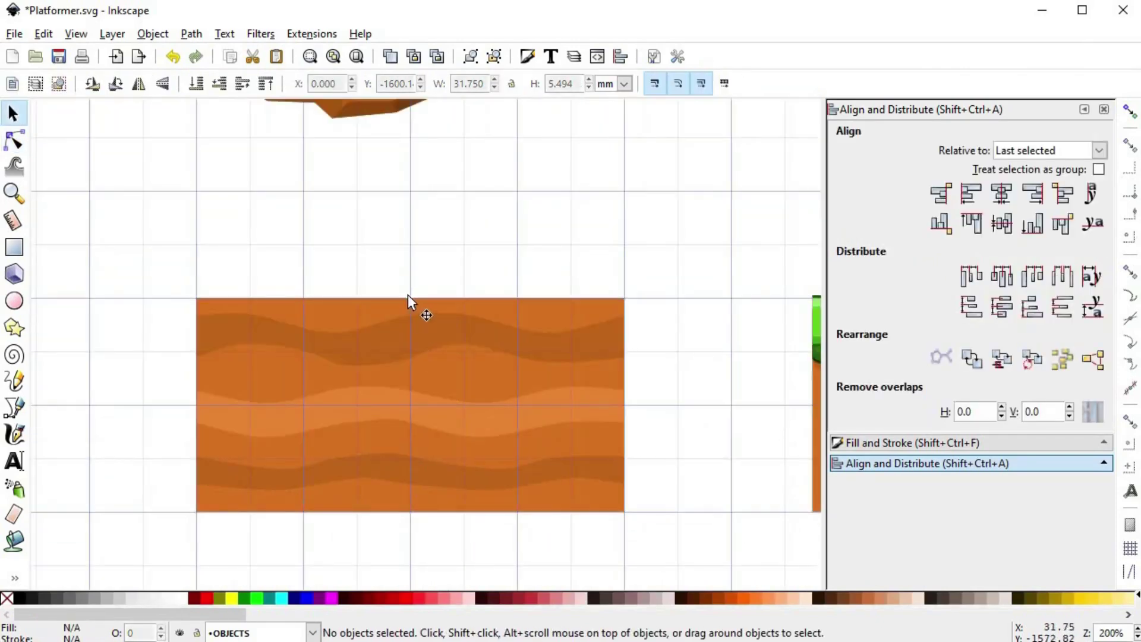
- Check the seam between the two dirt tiles and delete the copy on the right
{"action": "scroll", "coordinate": [407, 295], "scroll_direction": "up", "scroll_amount": 4, "text": "ctrl"}
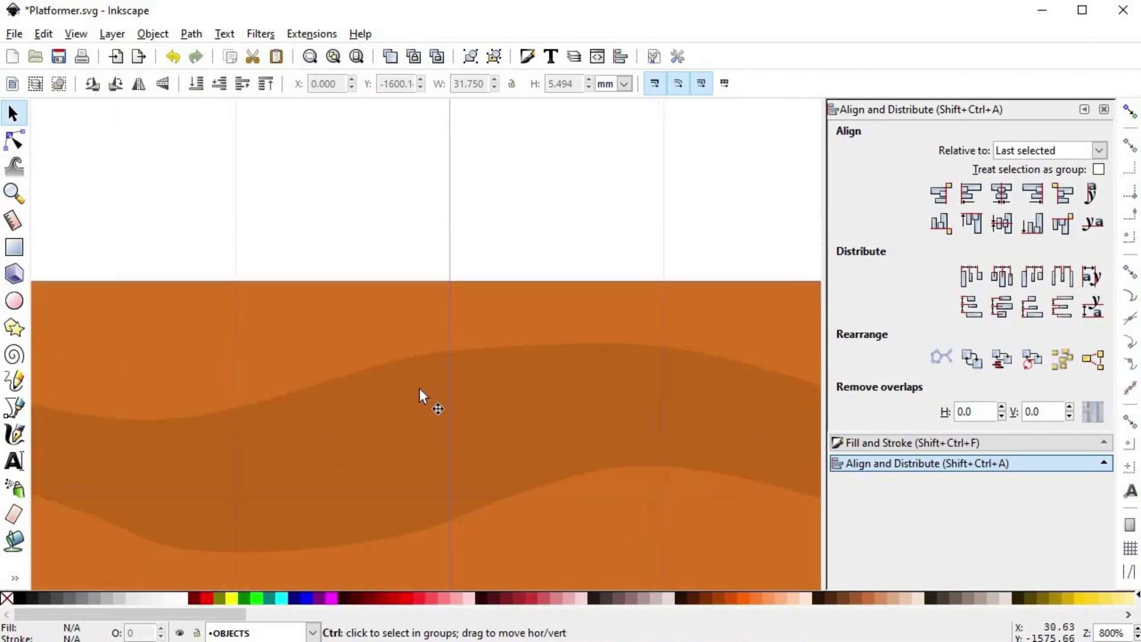
{"action": "scroll", "coordinate": [419, 387], "scroll_direction": "down", "scroll_amount": 6, "text": "ctrl"}
{"action": "left_click_drag", "start_coordinate": [422, 304], "coordinate": [578, 477]}
{"action": "key", "text": "Delete"}
- Duplicate the reshaped dirt tile and snap the copy flush against its left side at X -31.750 mm
{"action": "left_click_drag", "start_coordinate": [316, 302], "coordinate": [479, 484]}
{"action": "key", "text": "ctrl+d"}
{"action": "left_click_drag", "start_coordinate": [419, 343], "coordinate": [309, 344]}
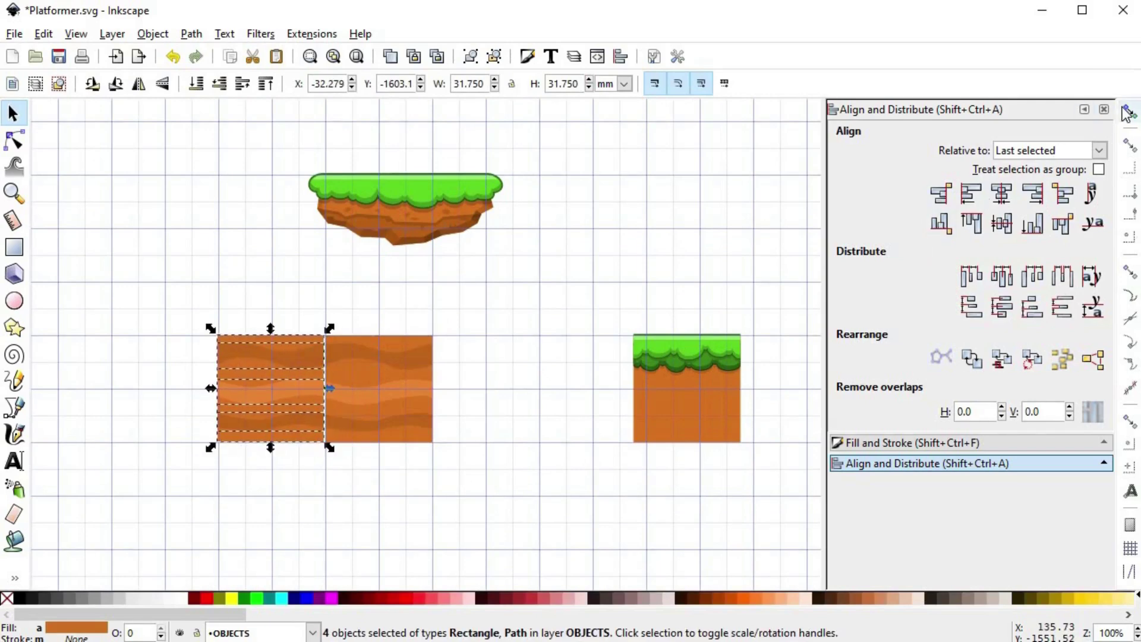
{"action": "left_click", "coordinate": [1127, 113]}
{"action": "scroll", "coordinate": [310, 370], "scroll_direction": "up", "scroll_amount": 4, "text": "ctrl"}
{"action": "left_click_drag", "start_coordinate": [376, 227], "coordinate": [383, 225]}
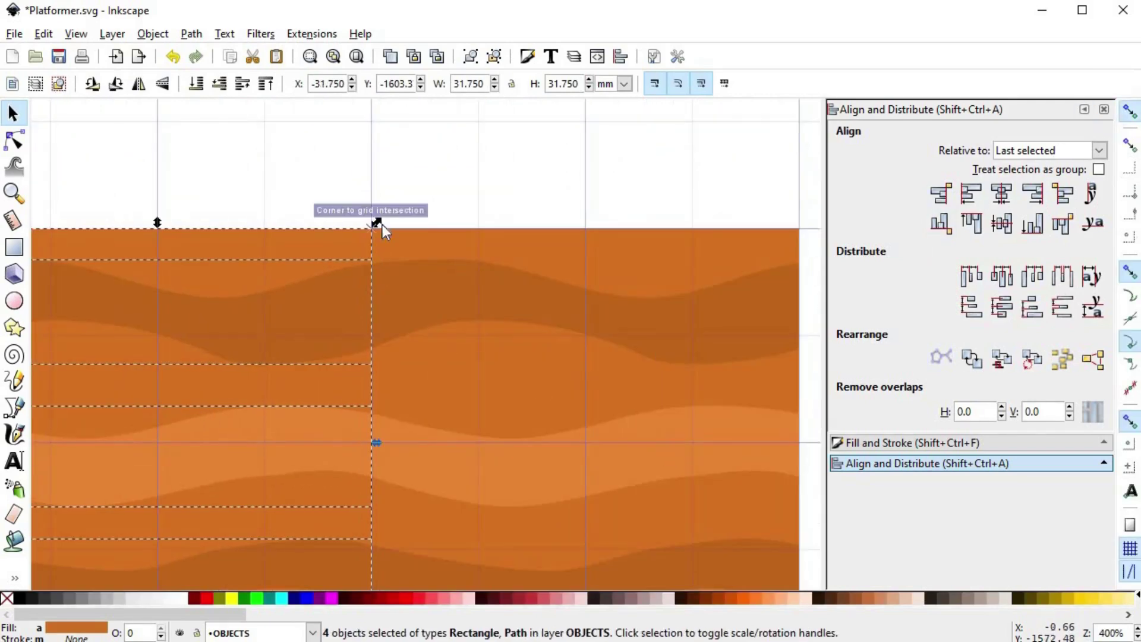
{"action": "key", "text": "Escape"}
- Inspect the band transitions at the seam and delete the dirt tile copy on the left
{"action": "scroll", "coordinate": [397, 279], "scroll_direction": "up", "scroll_amount": 3, "text": "ctrl"}
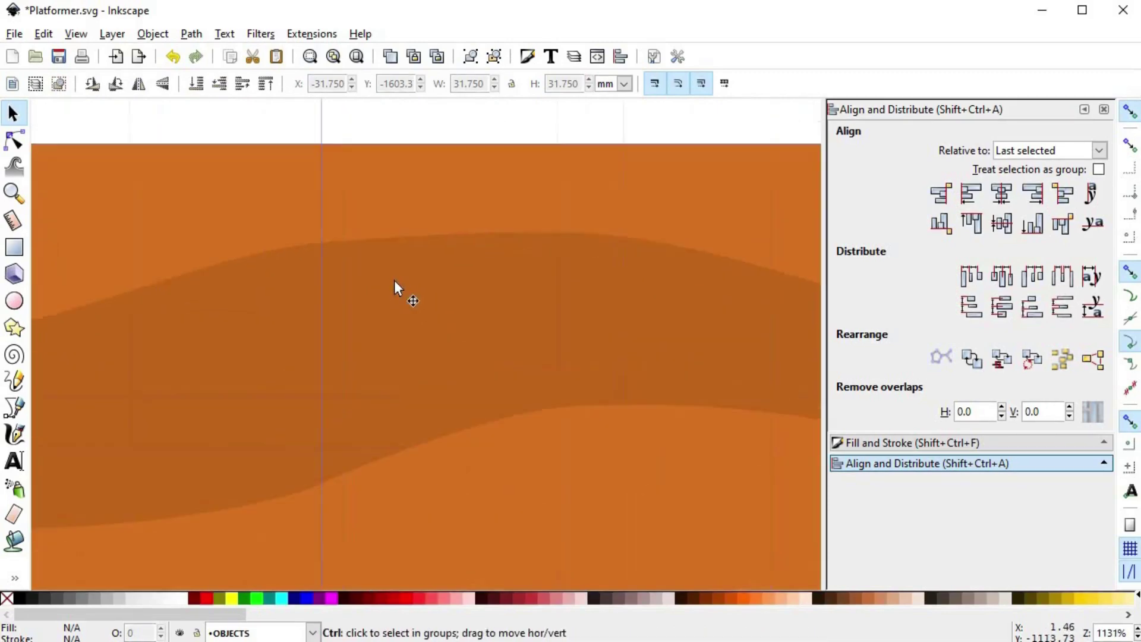
{"action": "scroll", "coordinate": [398, 412], "scroll_direction": "down", "scroll_amount": 2, "text": "ctrl"}
{"action": "scroll", "coordinate": [409, 480], "scroll_direction": "down", "scroll_amount": 8}
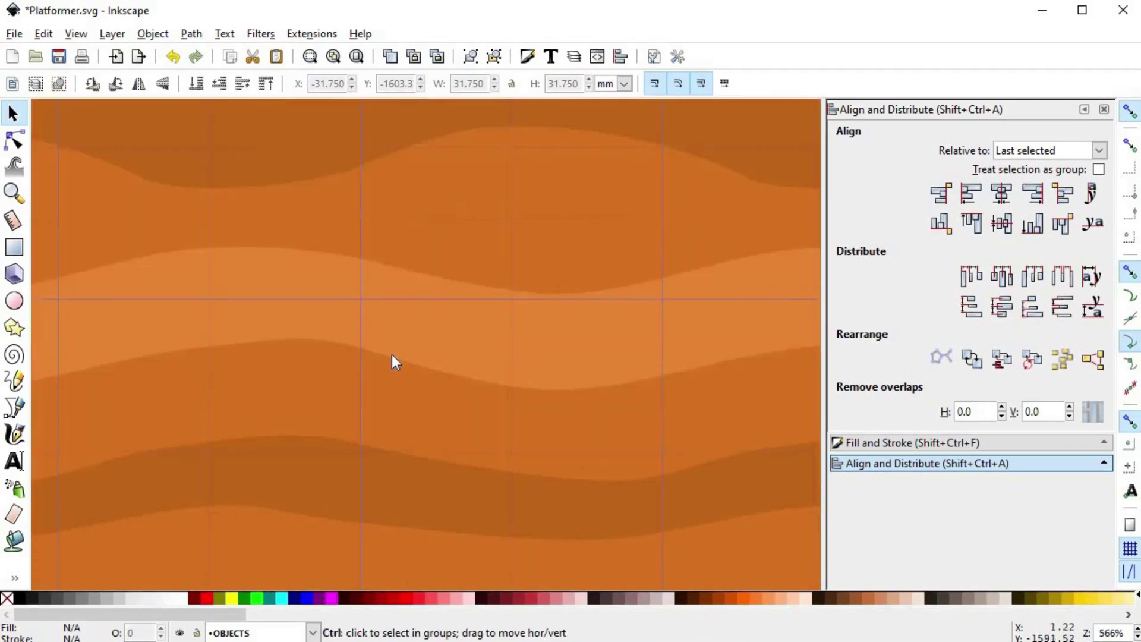
{"action": "scroll", "coordinate": [390, 354], "scroll_direction": "up", "scroll_amount": 2, "text": "ctrl"}
{"action": "scroll", "coordinate": [390, 362], "scroll_direction": "down", "scroll_amount": 5, "text": "ctrl"}
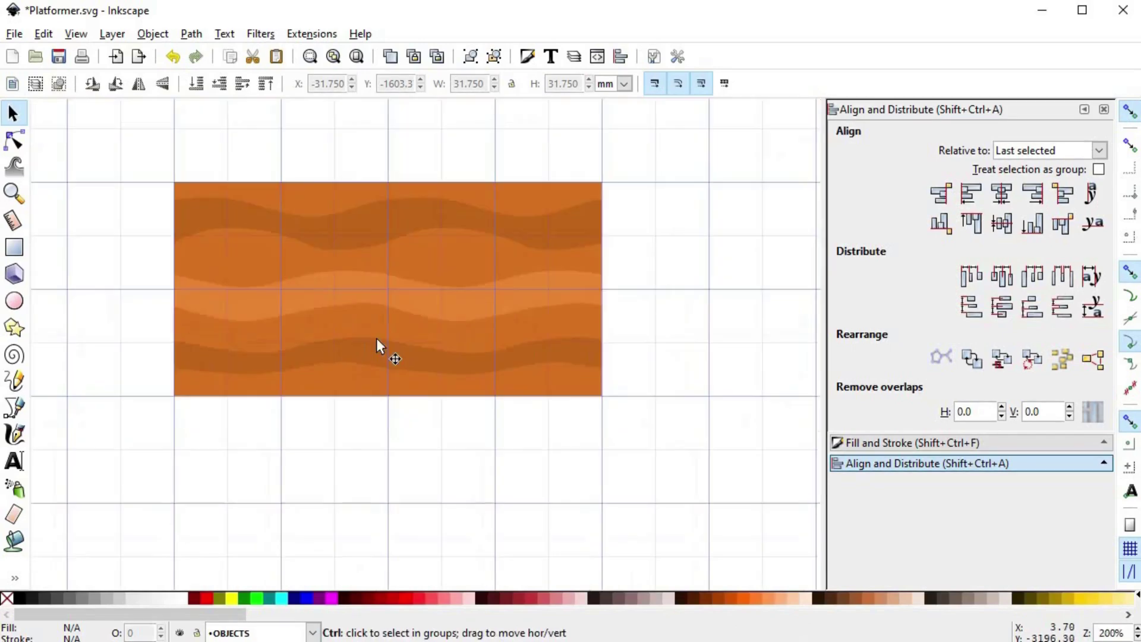
{"action": "left_click_drag", "start_coordinate": [148, 136], "coordinate": [397, 411]}
{"action": "key", "text": "Delete"}
- Move the grass-topped tile back beside the dirt tile at X 47.998 mm and turn snapping off
{"action": "key", "text": "space"}
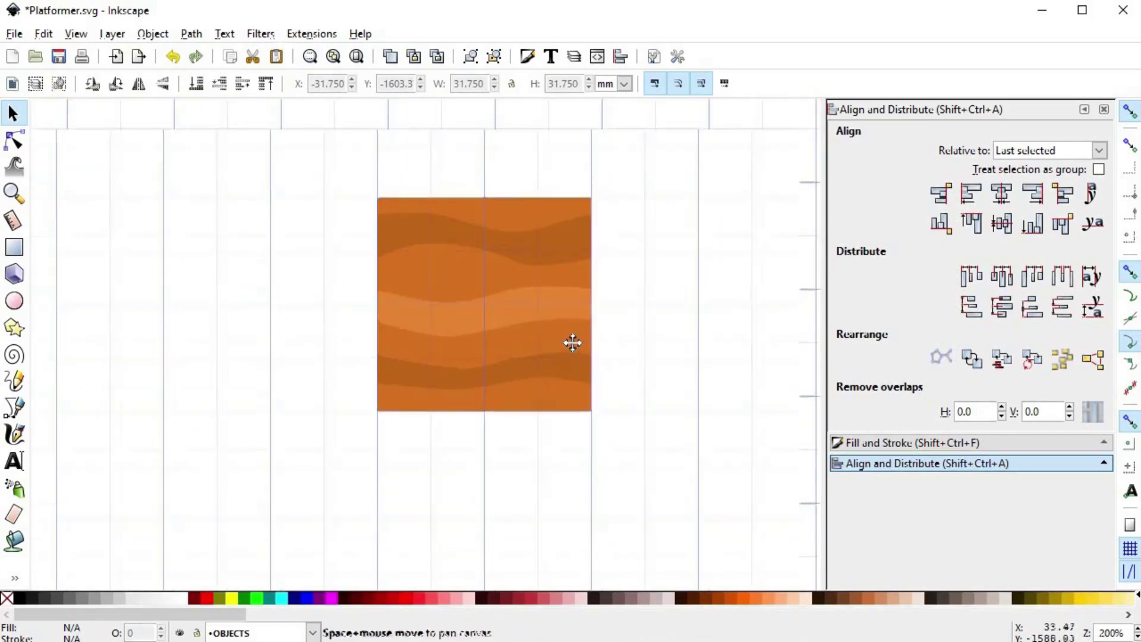
{"action": "scroll", "coordinate": [680, 344], "scroll_direction": "down", "scroll_amount": 1, "text": "ctrl"}
{"action": "key", "text": "space"}
{"action": "key", "text": "space"}
{"action": "left_click_drag", "start_coordinate": [565, 236], "coordinate": [768, 424]}
{"action": "left_click_drag", "start_coordinate": [671, 333], "coordinate": [463, 335]}
{"action": "scroll", "coordinate": [515, 319], "scroll_direction": "left", "scroll_amount": 5}
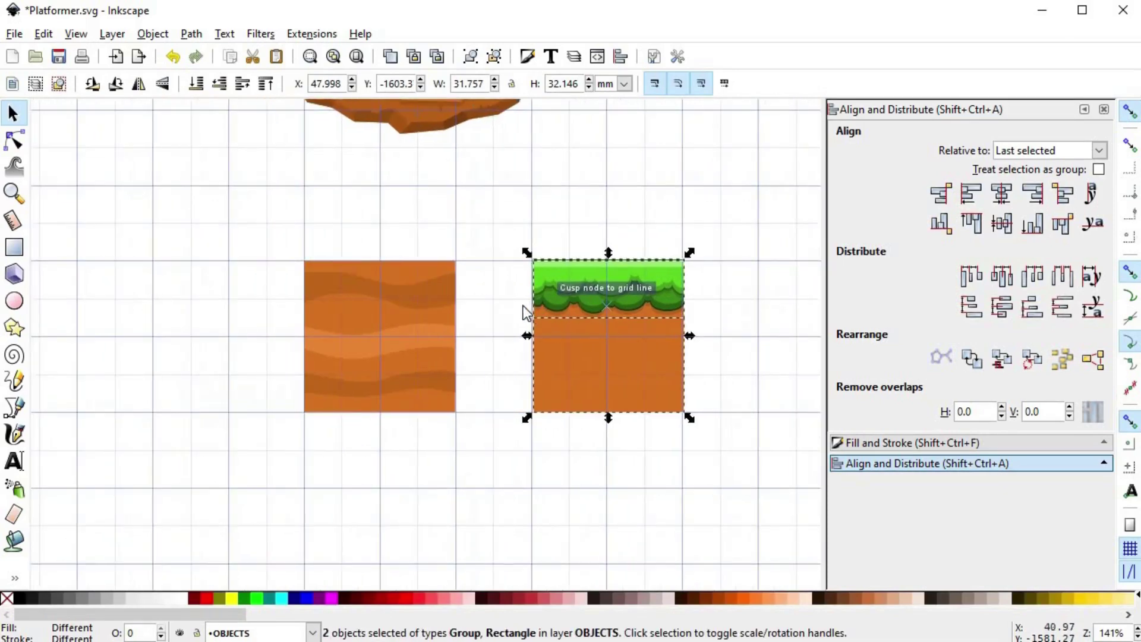
{"action": "left_click", "coordinate": [1130, 114]}
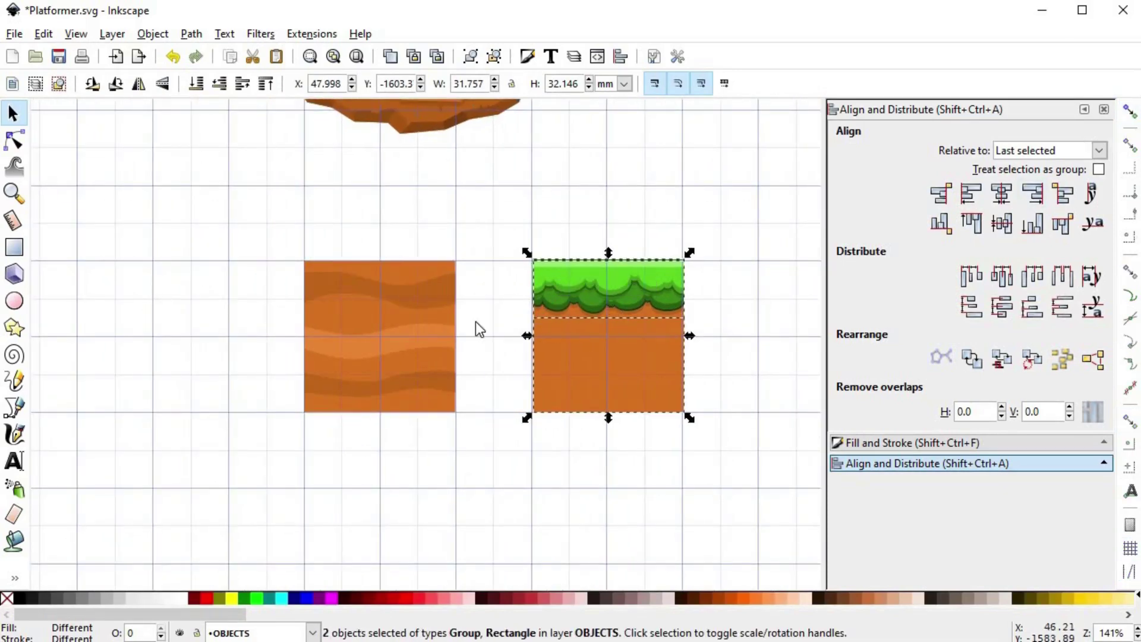
{"action": "left_click", "coordinate": [476, 323]}
- Cut a thin strip along the upper band's upper edge by subtracting a vertically offset copy, and darken the strip's fill by lowering its lightness
{"action": "key", "text": "space"}
{"action": "scroll", "coordinate": [526, 332], "scroll_direction": "up", "scroll_amount": 1, "text": "ctrl"}
{"action": "left_click_drag", "start_coordinate": [525, 345], "coordinate": [503, 351]}
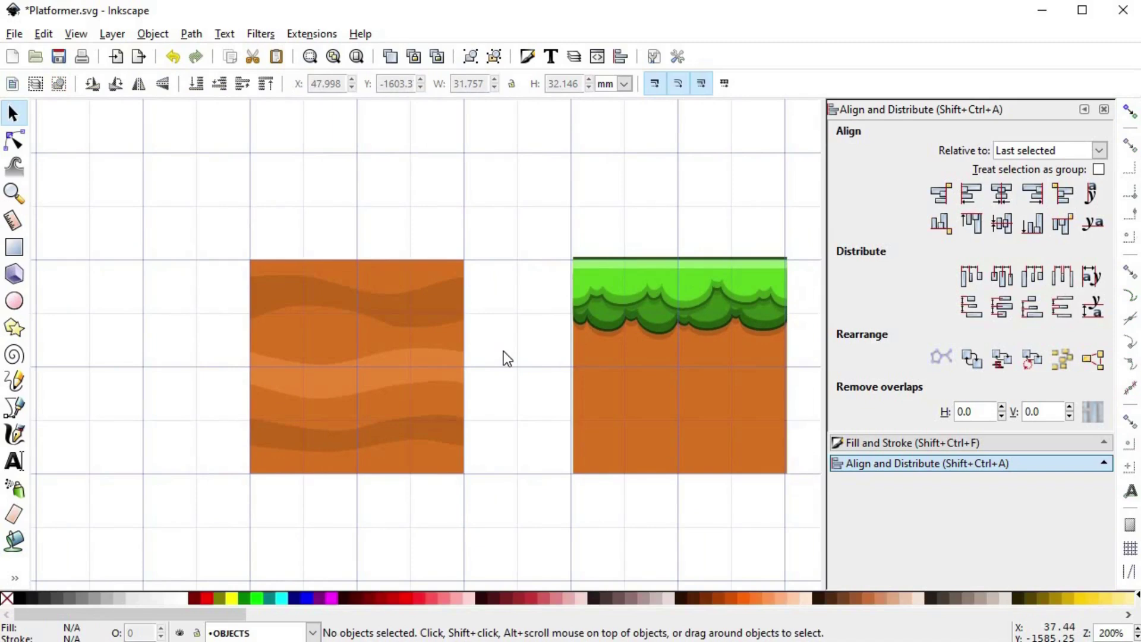
{"action": "key", "text": "alt"}
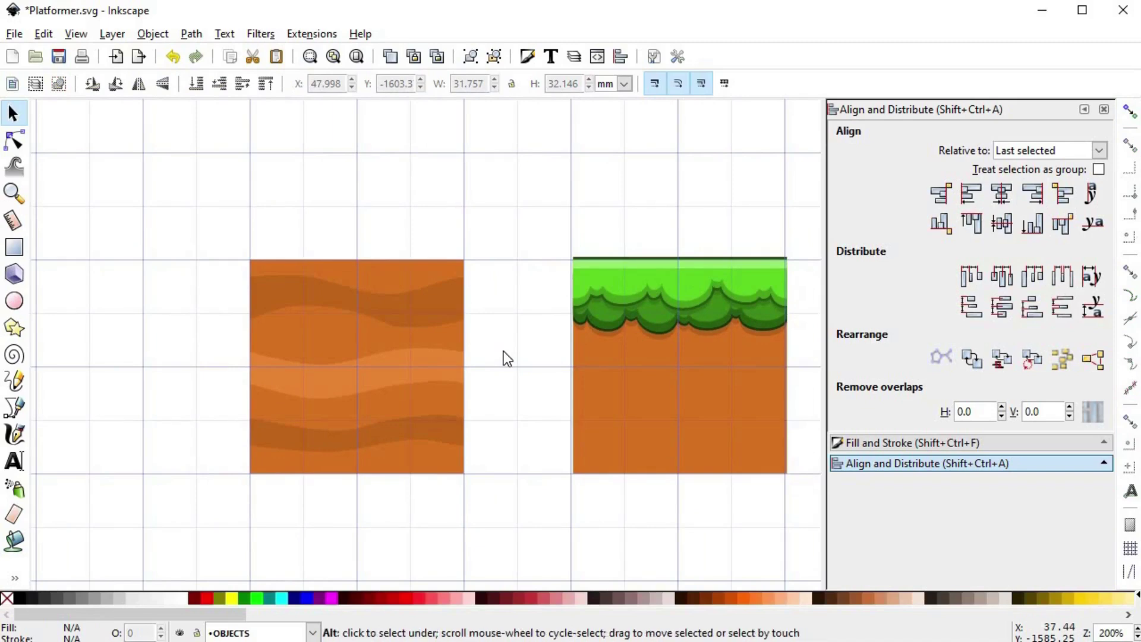
{"action": "scroll", "coordinate": [345, 313], "scroll_direction": "up", "scroll_amount": 2, "text": "ctrl"}
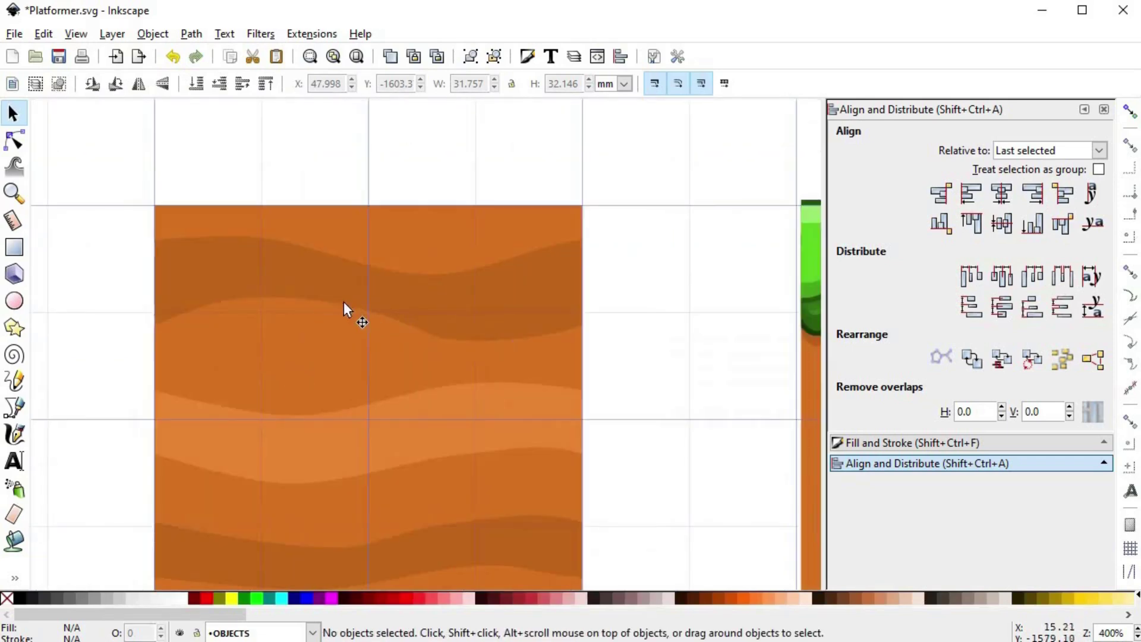
{"action": "left_click", "coordinate": [457, 297], "text": "ctrl"}
{"action": "left_click_drag", "start_coordinate": [461, 313], "coordinate": [464, 307]}
{"action": "left_click", "coordinate": [471, 276], "text": "shift"}
{"action": "key", "text": "ctrl+minus"}
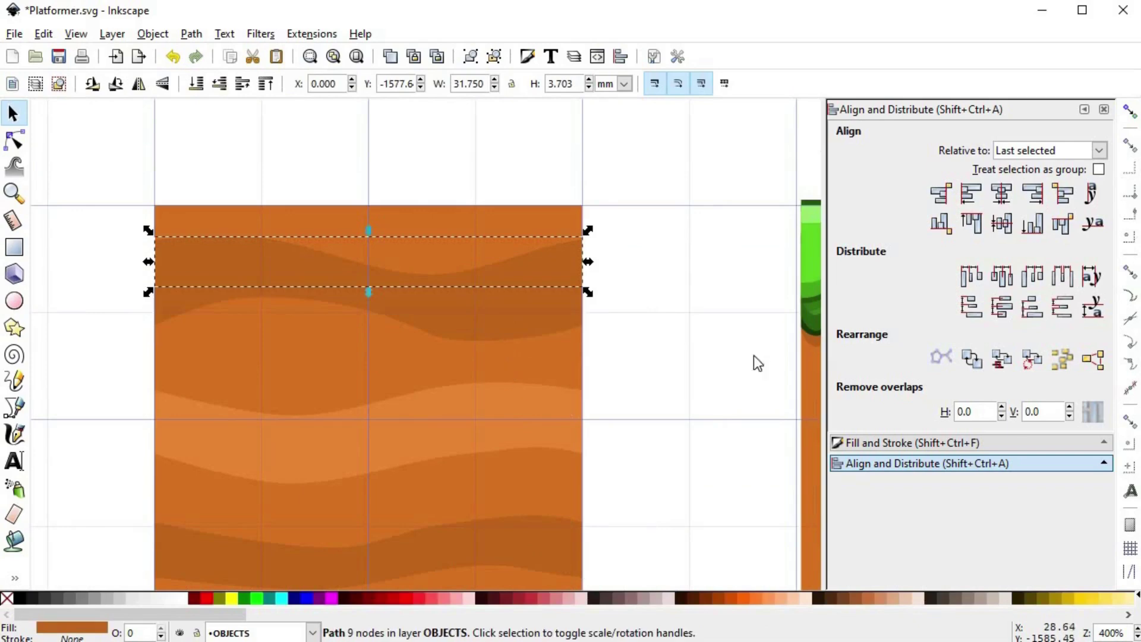
{"action": "left_click", "coordinate": [951, 442]}
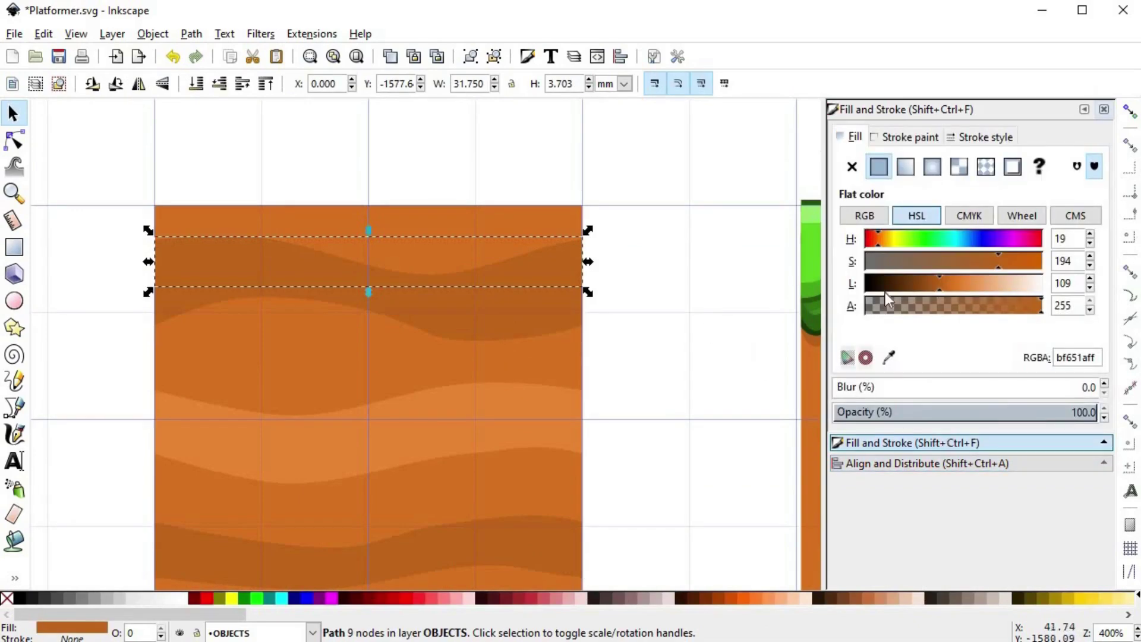
{"action": "left_click", "coordinate": [929, 280]}
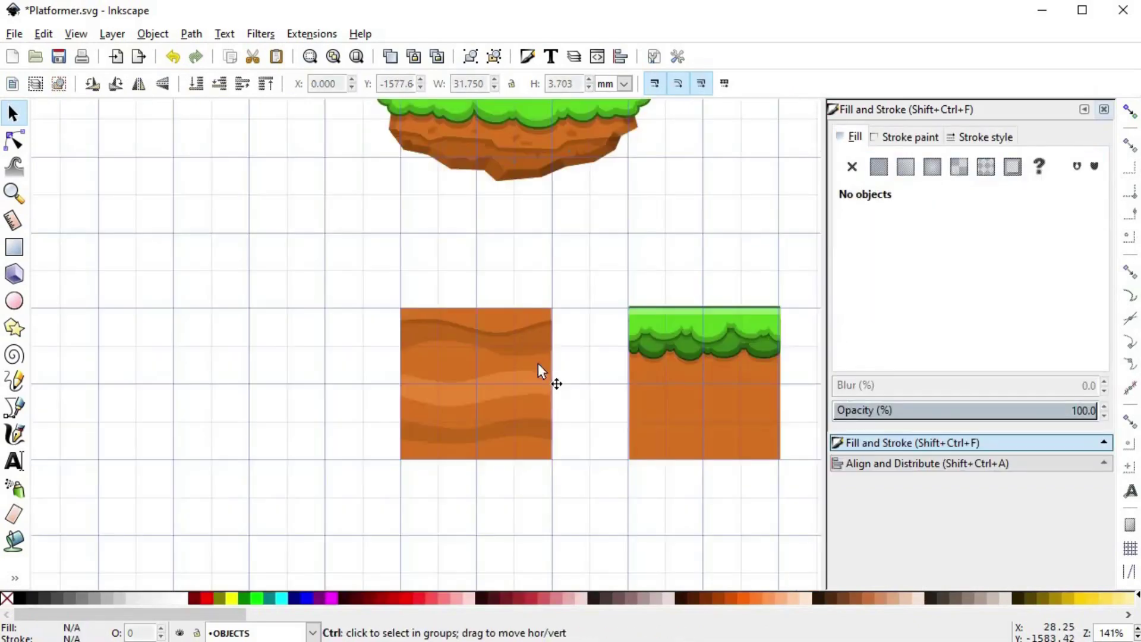
- Cut a thin strip along the upper band's lower edge by subtracting a vertically offset copy, and set its fill lightness to 137
{"action": "scroll", "coordinate": [537, 362], "scroll_direction": "up", "scroll_amount": 5}
{"action": "left_click", "coordinate": [531, 177]}
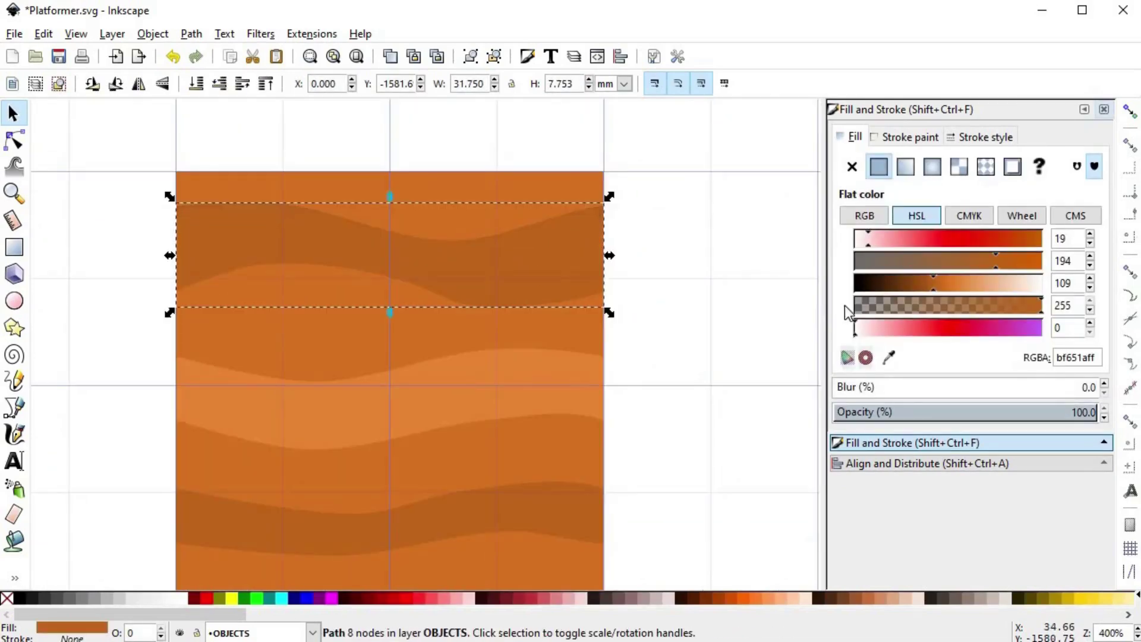
{"action": "left_click", "coordinate": [862, 283]}
{"action": "left_click_drag", "start_coordinate": [530, 227], "coordinate": [530, 218]}
{"action": "left_click", "coordinate": [515, 305], "text": "shift"}
{"action": "key", "text": "ctrl+minus"}
{"action": "mouse_move", "coordinate": [947, 284]}
{"action": "left_mouse_down"}
{"action": "mouse_move", "coordinate": [1007, 262]}
{"action": "mouse_move", "coordinate": [960, 285]}
{"action": "left_mouse_up"}
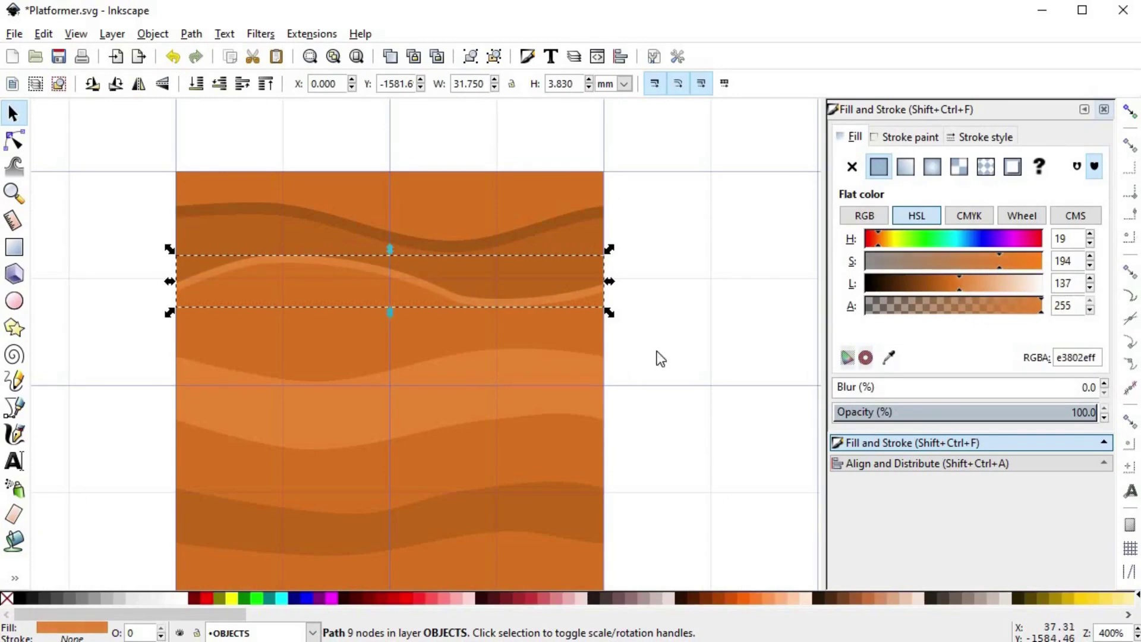
{"action": "left_click", "coordinate": [661, 359]}
{"action": "scroll", "coordinate": [653, 360], "scroll_direction": "down", "scroll_amount": 4}
{"action": "scroll", "coordinate": [638, 379], "scroll_direction": "up", "scroll_amount": 5}
{"action": "scroll", "coordinate": [474, 316], "scroll_direction": "down", "scroll_amount": 2}
{"action": "scroll", "coordinate": [396, 367], "scroll_direction": "up", "scroll_amount": 1}
- Cut a thin strip along the lower band's upper edge from offset duplicates and give it the upper band's dark edge colour
{"action": "left_click", "coordinate": [399, 372]}
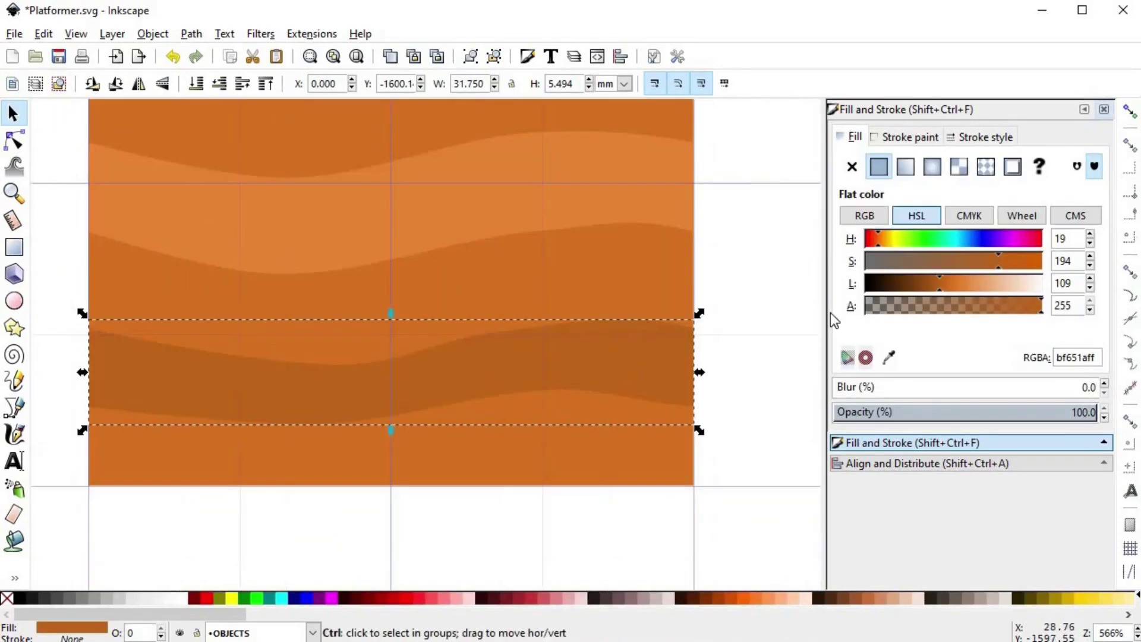
{"action": "key", "text": "ctrl+d"}
{"action": "key", "text": "ctrl+d"}
{"action": "left_click", "coordinate": [884, 284]}
{"action": "left_click_drag", "start_coordinate": [601, 352], "coordinate": [601, 363]}
{"action": "left_click", "coordinate": [588, 324], "text": "shift"}
{"action": "key", "text": "ctrl+minus"}
{"action": "scroll", "coordinate": [654, 386], "scroll_direction": "down", "scroll_amount": 3}
{"action": "scroll", "coordinate": [642, 279], "scroll_direction": "up", "scroll_amount": 2}
{"action": "key", "text": "d"}
{"action": "left_click", "coordinate": [580, 454]}
- Cut a thin strip along the lower band's lower edge and fill it with the upper band's light edge colour
{"action": "scroll", "coordinate": [594, 428], "scroll_direction": "up", "scroll_amount": 2}
{"action": "left_click", "coordinate": [883, 283]}
{"action": "left_click_drag", "start_coordinate": [626, 395], "coordinate": [627, 398]}
{"action": "left_click", "coordinate": [621, 432], "text": "shift"}
{"action": "key", "text": "ctrl+minus"}
{"action": "scroll", "coordinate": [620, 449], "scroll_direction": "down", "scroll_amount": 2}
{"action": "key", "text": "d"}
{"action": "left_click", "coordinate": [615, 273]}
{"action": "key", "text": "s"}
{"action": "left_click", "coordinate": [750, 358]}
- Cut a thin strip along the middle band's upper edge from offset duplicates and fill it with a lighter orange than the band
{"action": "left_click", "coordinate": [581, 354]}
{"action": "key", "text": "ctrl+d"}
{"action": "key", "text": "ctrl+d"}
{"action": "left_click", "coordinate": [864, 282]}
{"action": "left_click_drag", "start_coordinate": [583, 354], "coordinate": [582, 362]}
{"action": "left_click", "coordinate": [586, 331], "text": "shift"}
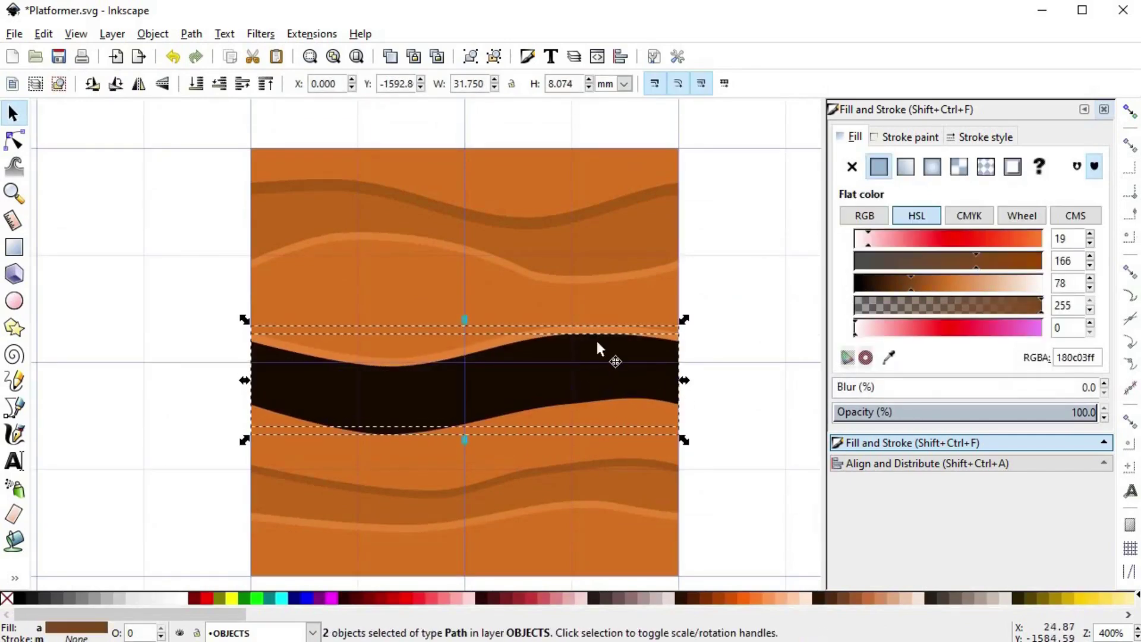
{"action": "key", "text": "ctrl+minus"}
{"action": "key", "text": "d"}
{"action": "left_click", "coordinate": [965, 285]}
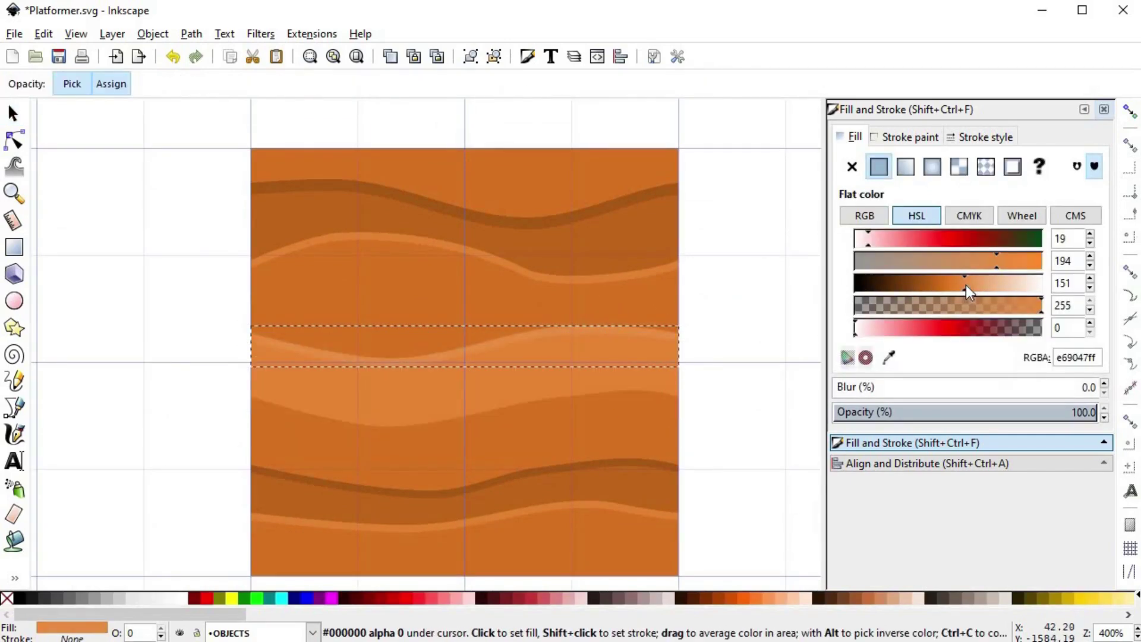
{"action": "left_click", "coordinate": [1003, 265]}
{"action": "left_click", "coordinate": [958, 284]}
{"action": "key", "text": "s"}
- Cut a thin strip along the middle band's lower edge and fill it slightly darker than the tile's base colour
{"action": "left_click", "coordinate": [548, 383]}
{"action": "key", "text": "ctrl+d"}
{"action": "key", "text": "ctrl+d"}
{"action": "left_click", "coordinate": [887, 283]}
{"action": "left_click_drag", "start_coordinate": [524, 374], "coordinate": [536, 347]}
{"action": "left_click", "coordinate": [543, 397], "text": "shift"}
{"action": "left_click", "coordinate": [570, 353]}
{"action": "left_click", "coordinate": [570, 353]}
{"action": "key", "text": "Escape"}
{"action": "left_click", "coordinate": [543, 397], "text": "shift"}
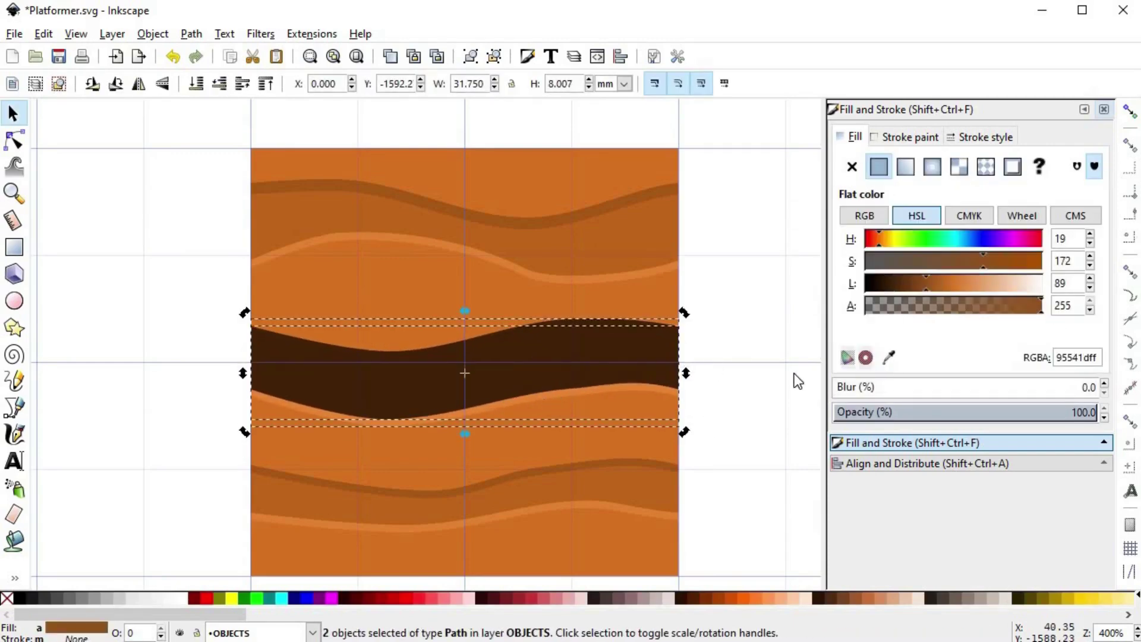
{"action": "key", "text": "ctrl+minus"}
{"action": "key", "text": "d"}
{"action": "left_click_drag", "start_coordinate": [946, 284], "coordinate": [938, 286]}
{"action": "left_click", "coordinate": [666, 434]}
{"action": "left_click", "coordinate": [936, 286]}
{"action": "key", "text": "s"}
{"action": "left_click", "coordinate": [766, 392]}
- Try the grass group over the banded dirt tile and move it back off to the side
{"action": "scroll", "coordinate": [768, 401], "scroll_direction": "down", "scroll_amount": 2}
{"action": "left_click_drag", "start_coordinate": [768, 404], "coordinate": [621, 404]}
{"action": "scroll", "coordinate": [683, 387], "scroll_direction": "down", "scroll_amount": 1}
{"action": "left_click_drag", "start_coordinate": [683, 388], "coordinate": [580, 386]}
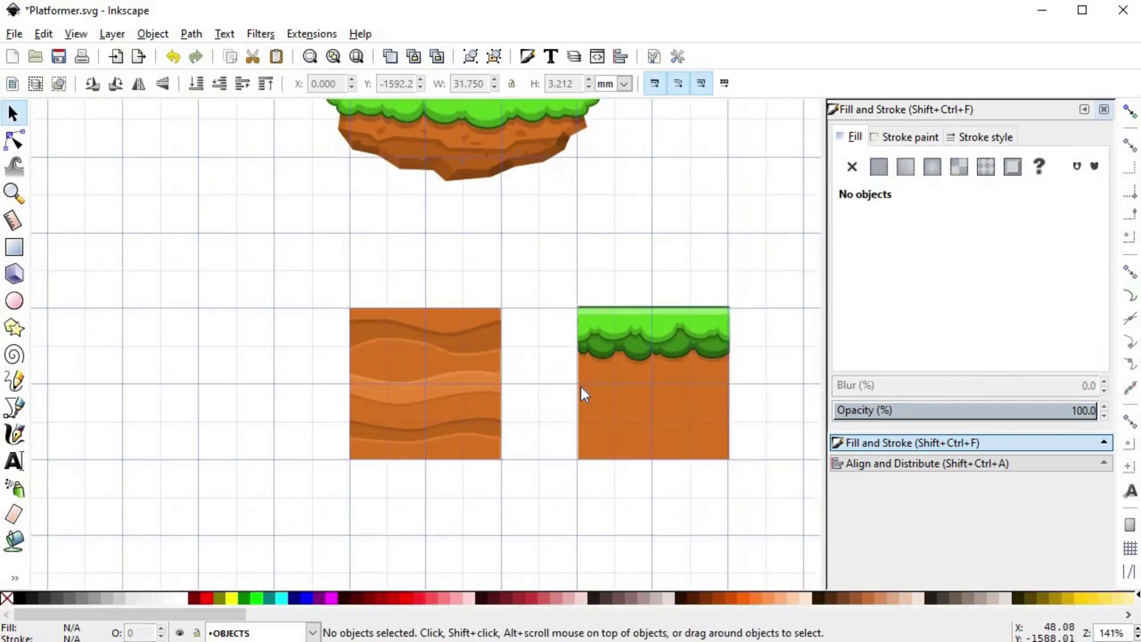
{"action": "left_click_drag", "start_coordinate": [550, 272], "coordinate": [772, 382]}
{"action": "left_click_drag", "start_coordinate": [647, 332], "coordinate": [421, 330]}
{"action": "left_click", "coordinate": [505, 287]}
{"action": "scroll", "coordinate": [457, 372], "scroll_direction": "up", "scroll_amount": 2}
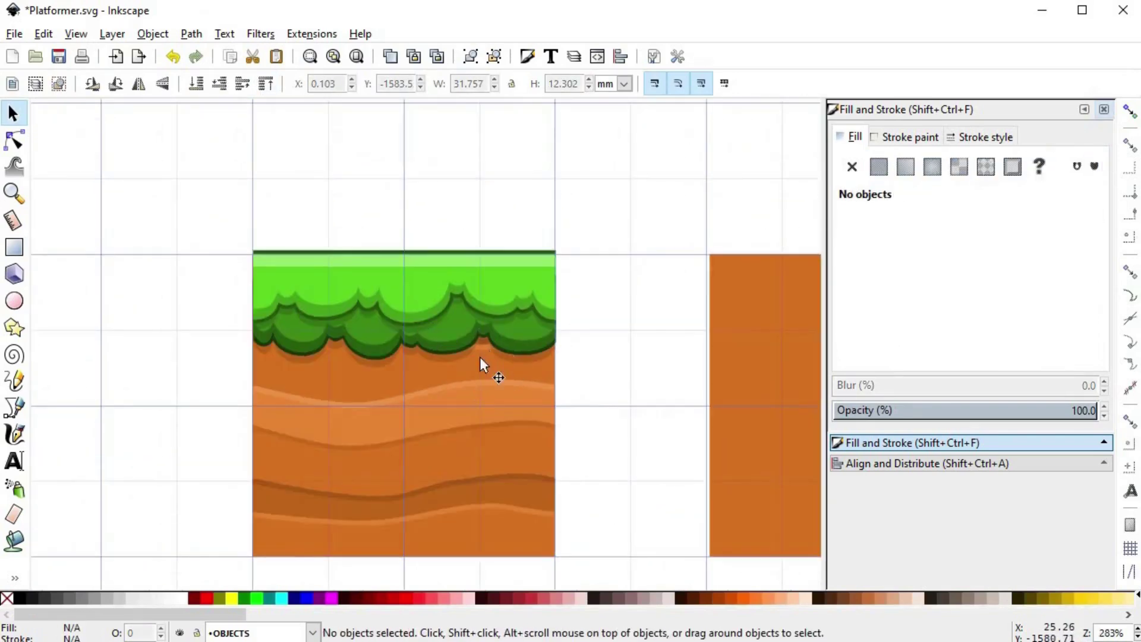
{"action": "left_click_drag", "start_coordinate": [564, 444], "coordinate": [559, 414]}
{"action": "left_click_drag", "start_coordinate": [348, 281], "coordinate": [631, 283]}
- Shift the upper band and the middle band, each together with its edge strips, slightly upward on the dirt tile
{"action": "left_click_drag", "start_coordinate": [550, 263], "coordinate": [300, 341]}
{"action": "scroll", "coordinate": [414, 306], "scroll_direction": "up", "scroll_amount": 1}
{"action": "left_click_drag", "start_coordinate": [451, 304], "coordinate": [456, 299]}
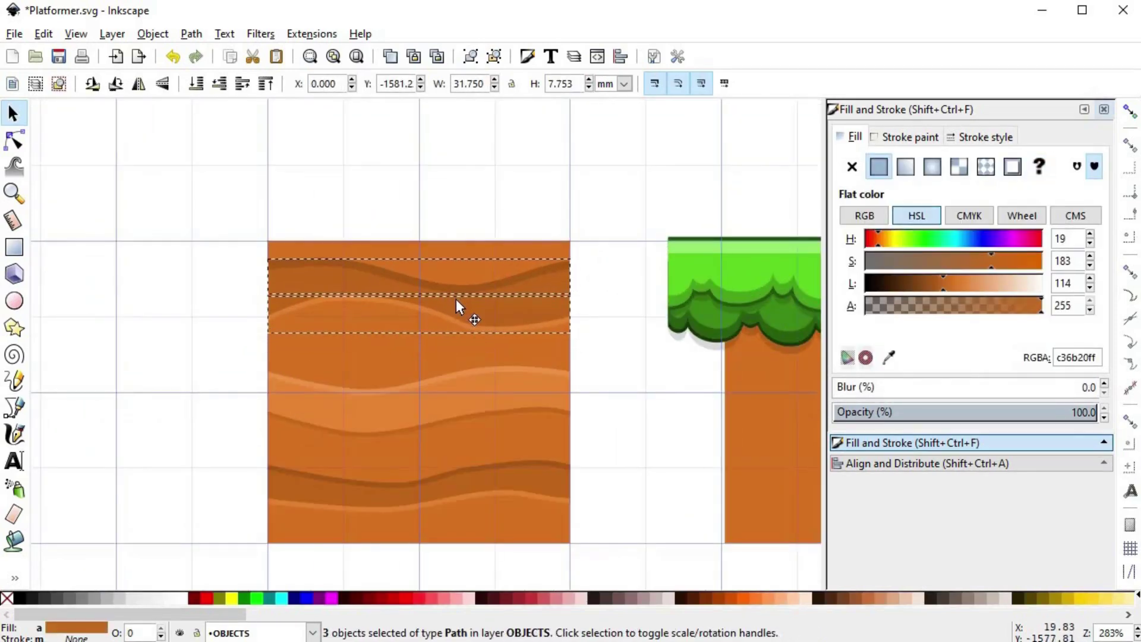
{"action": "left_click_drag", "start_coordinate": [199, 346], "coordinate": [586, 449]}
{"action": "left_click_drag", "start_coordinate": [530, 375], "coordinate": [530, 369]}
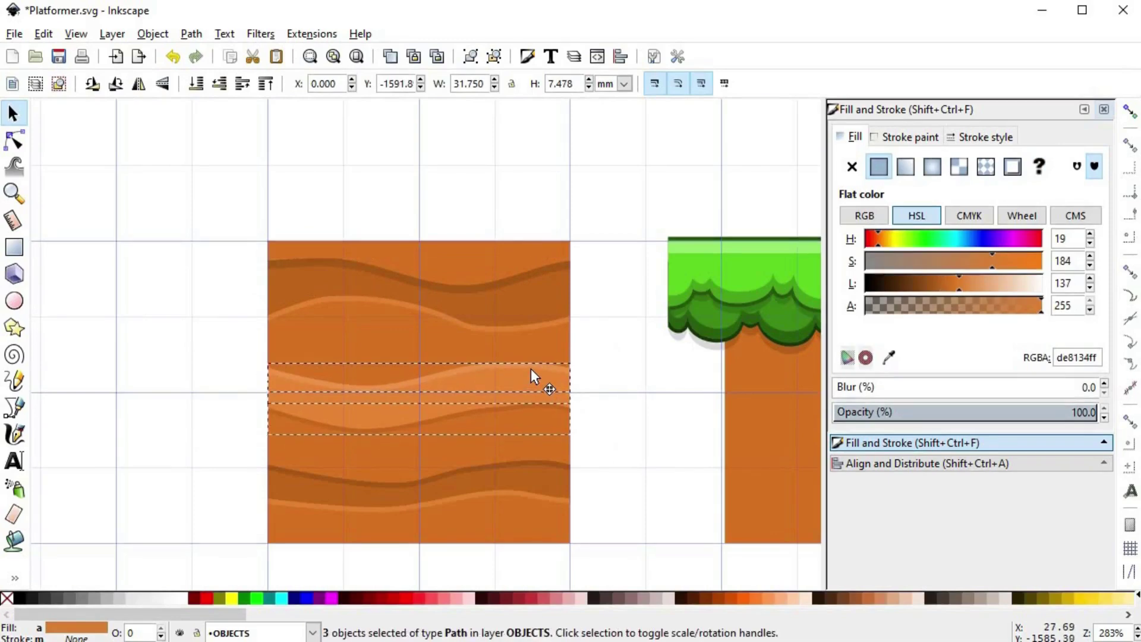
- Check the grass group over the banded dirt tile, and return it onto the plain tile at X 48.027 mm
{"action": "scroll", "coordinate": [524, 389], "scroll_direction": "down", "scroll_amount": 2}
{"action": "left_click_drag", "start_coordinate": [657, 261], "coordinate": [321, 265]}
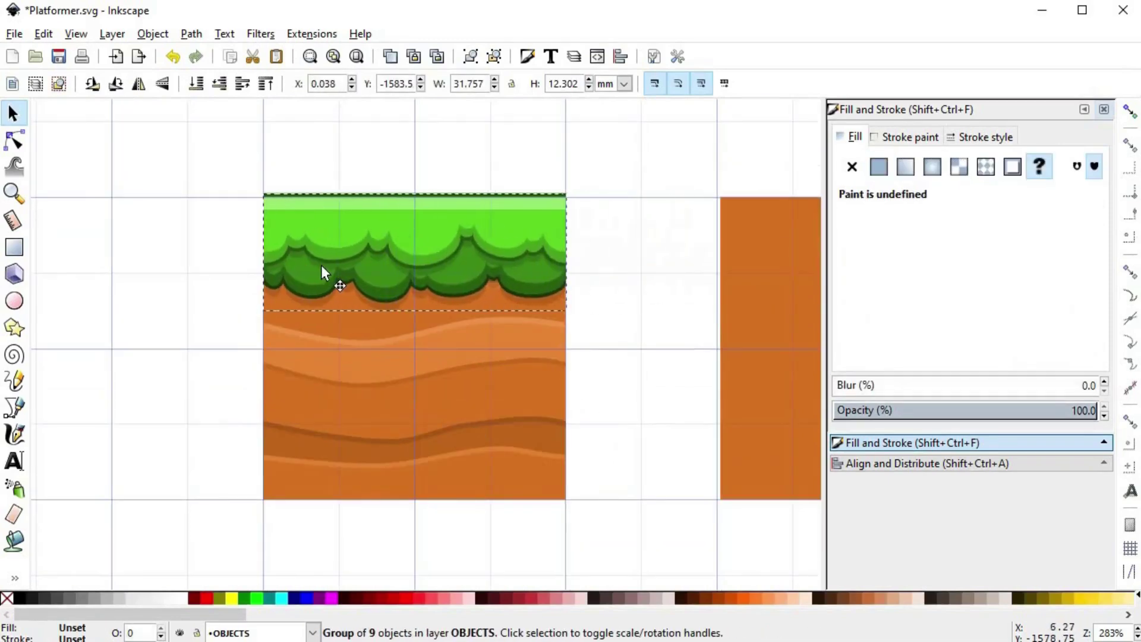
{"action": "left_click_drag", "start_coordinate": [422, 233], "coordinate": [805, 274]}
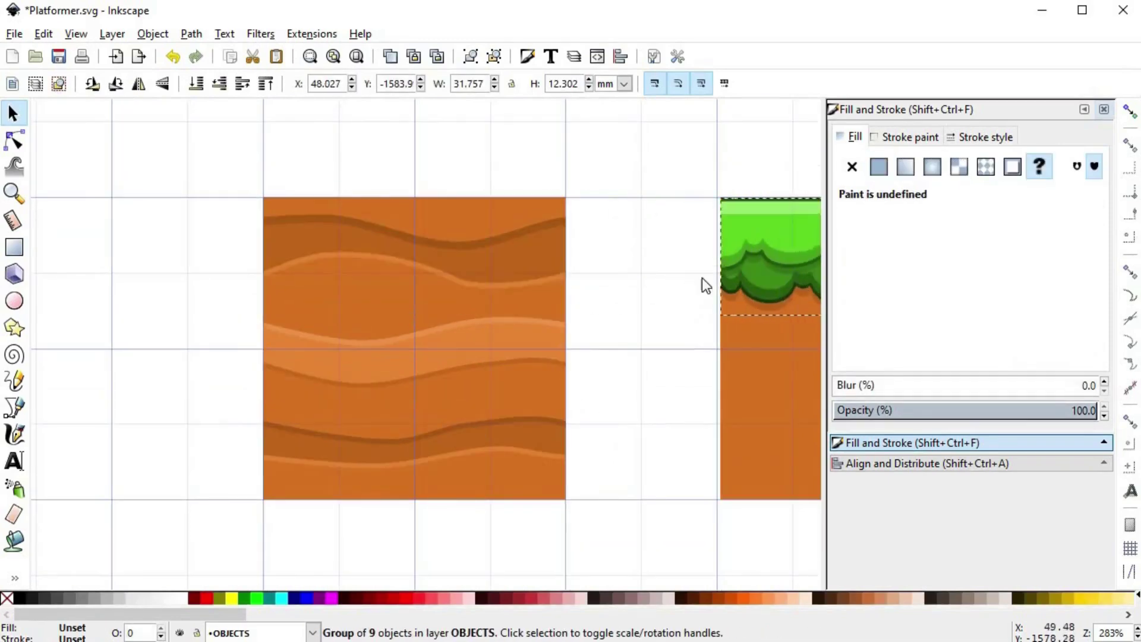
{"action": "left_click", "coordinate": [642, 303]}
{"action": "key", "text": "space"}
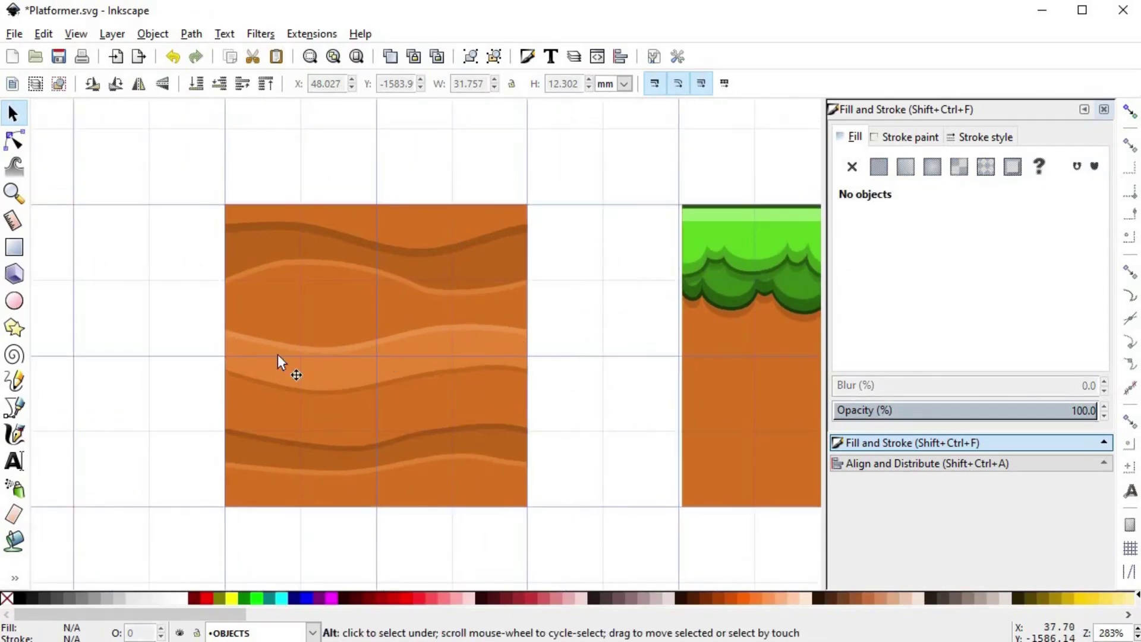
- Draw a small oval spot above the upper band and unite overlapping ellipses into a spot about 5.0 by 3.8 mm below it
{"action": "scroll", "coordinate": [394, 242], "scroll_direction": "up", "scroll_amount": 1}
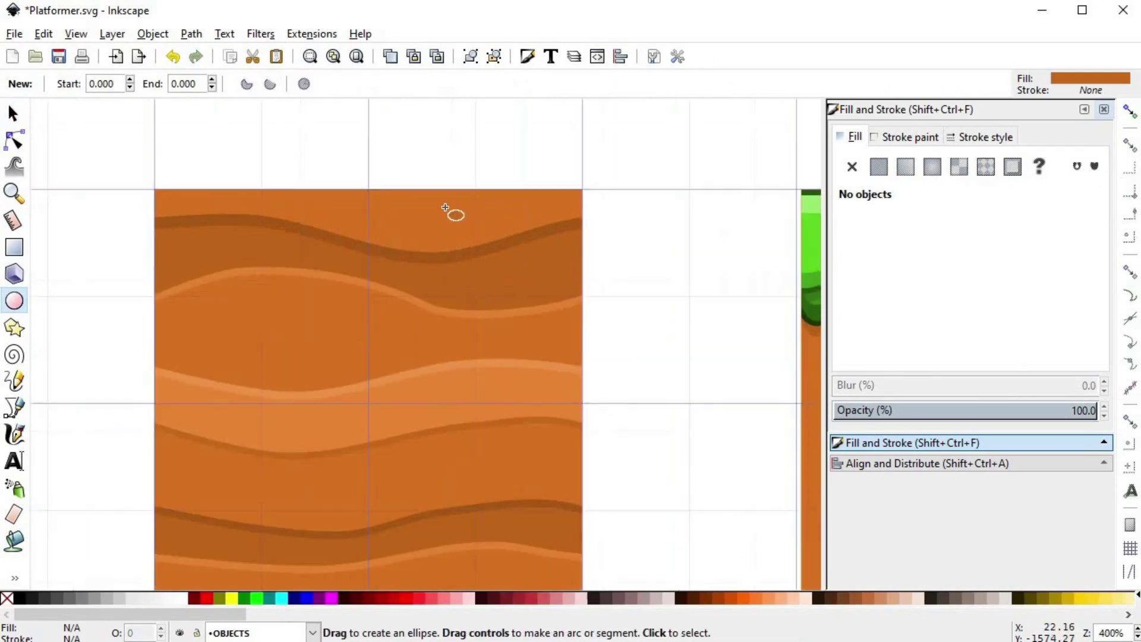
{"action": "left_click_drag", "start_coordinate": [441, 215], "coordinate": [461, 221]}
{"action": "left_click_drag", "start_coordinate": [285, 322], "coordinate": [286, 326]}
{"action": "left_click_drag", "start_coordinate": [298, 346], "coordinate": [237, 311]}
{"action": "key", "text": "s"}
{"action": "left_click", "coordinate": [256, 304], "text": "shift"}
{"action": "key", "text": "ctrl+plus"}
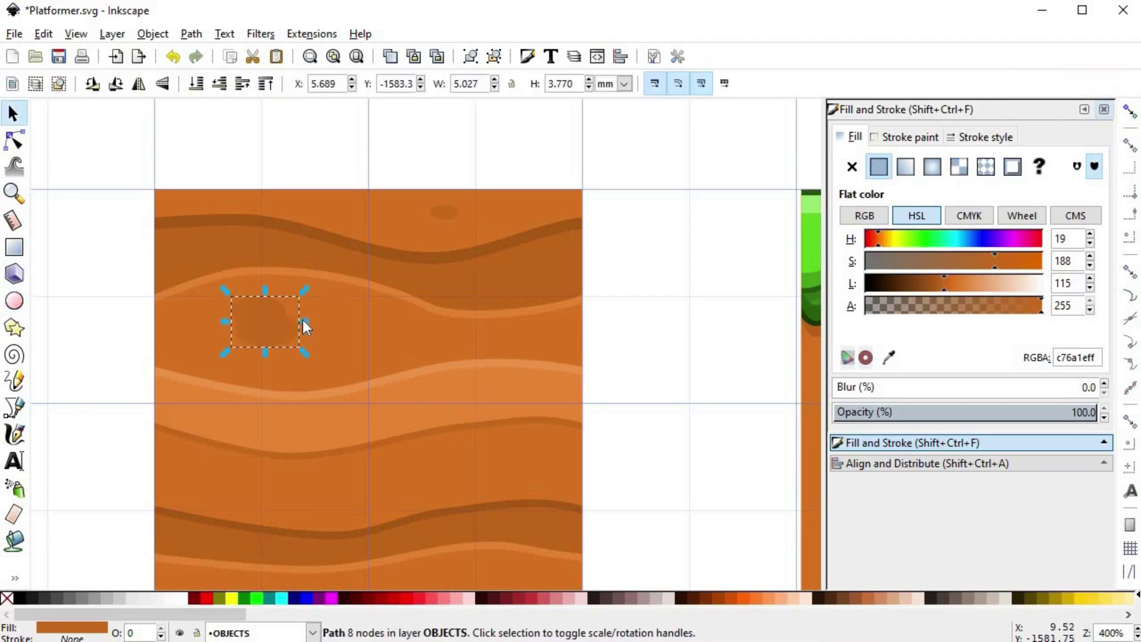
{"action": "left_click_drag", "start_coordinate": [304, 315], "coordinate": [262, 334]}
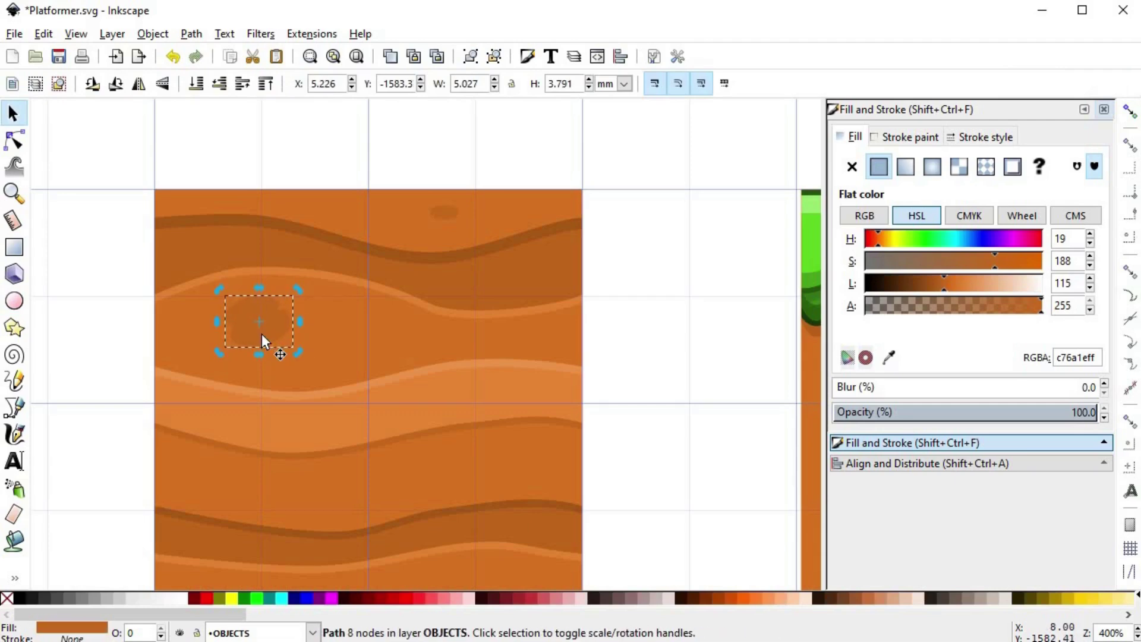
{"action": "key", "text": "alt"}
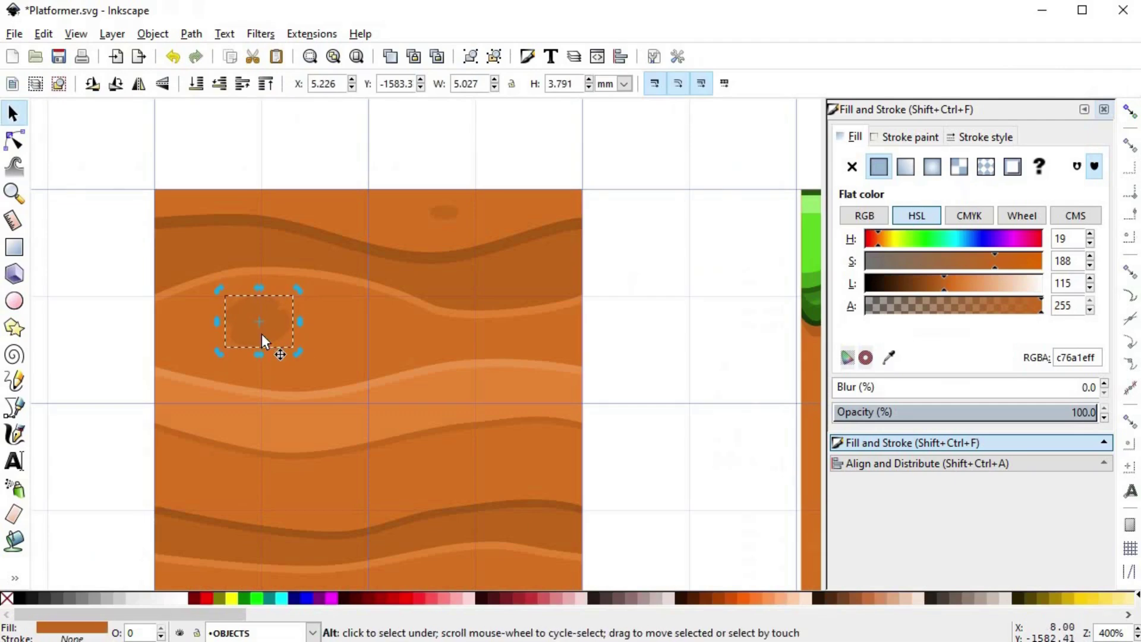
- Add an ellipse about 3.7 by 1.9 mm under the upper band's dark edge strip and fill it with the strip's colour
{"action": "left_click", "coordinate": [14, 300]}
{"action": "left_click_drag", "start_coordinate": [223, 222], "coordinate": [272, 247]}
{"action": "key", "text": "space"}
{"action": "left_click_drag", "start_coordinate": [245, 240], "coordinate": [233, 232]}
{"action": "key", "text": "d"}
{"action": "left_click", "coordinate": [284, 224]}
{"action": "key", "text": "Escape"}
{"action": "key", "text": "space"}
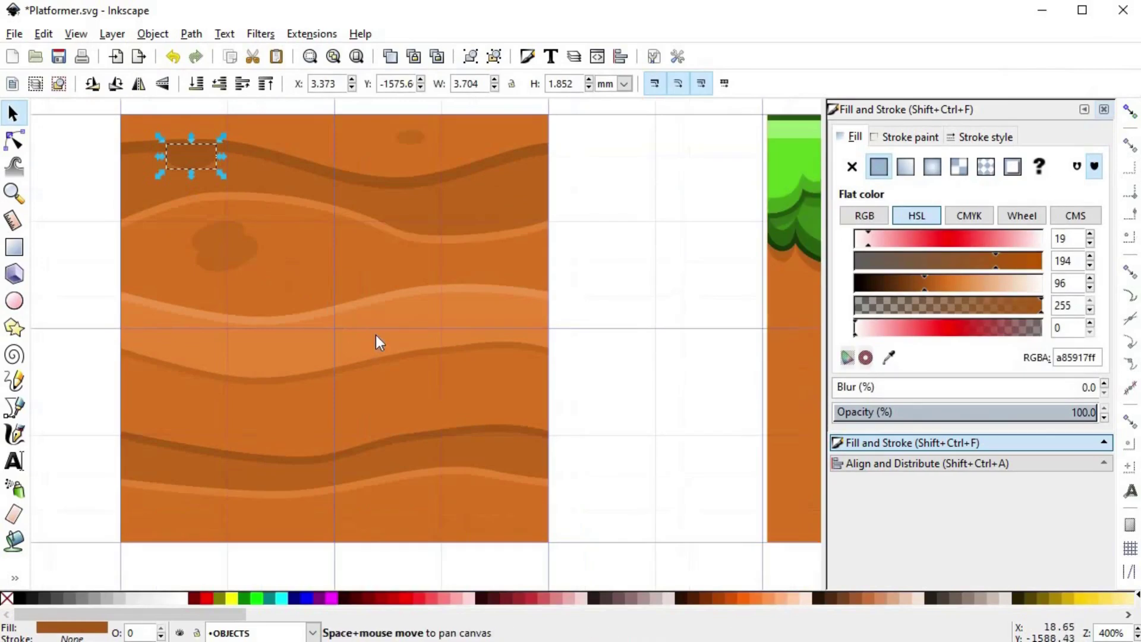
- Draw an ellipse between the middle and lower bands and fill it with the colour of the large dirt spot
{"action": "left_click", "coordinate": [13, 301]}
{"action": "mouse_move", "coordinate": [326, 404]}
{"action": "left_mouse_down"}
{"action": "mouse_move", "coordinate": [376, 415]}
{"action": "mouse_move", "coordinate": [375, 428]}
{"action": "mouse_move", "coordinate": [369, 406]}
{"action": "mouse_move", "coordinate": [400, 397]}
{"action": "left_mouse_up"}
{"action": "key", "text": "space"}
{"action": "key", "text": "d"}
{"action": "left_click", "coordinate": [235, 256]}
{"action": "key", "text": "space"}
{"action": "left_click", "coordinate": [642, 402]}
- Adjust the new spot's size and position, and place a smaller duplicate about 1.3 by 0.9 mm to its lower right
{"action": "scroll", "coordinate": [400, 397], "scroll_direction": "up", "scroll_amount": 2}
{"action": "scroll", "coordinate": [400, 397], "scroll_direction": "up", "scroll_amount": 1}
{"action": "left_click_drag", "start_coordinate": [411, 355], "coordinate": [386, 348]}
{"action": "left_click_drag", "start_coordinate": [300, 368], "coordinate": [269, 343]}
{"action": "key", "text": "ctrl+d"}
{"action": "left_click_drag", "start_coordinate": [270, 344], "coordinate": [373, 391]}
{"action": "left_click_drag", "start_coordinate": [457, 459], "coordinate": [394, 418]}
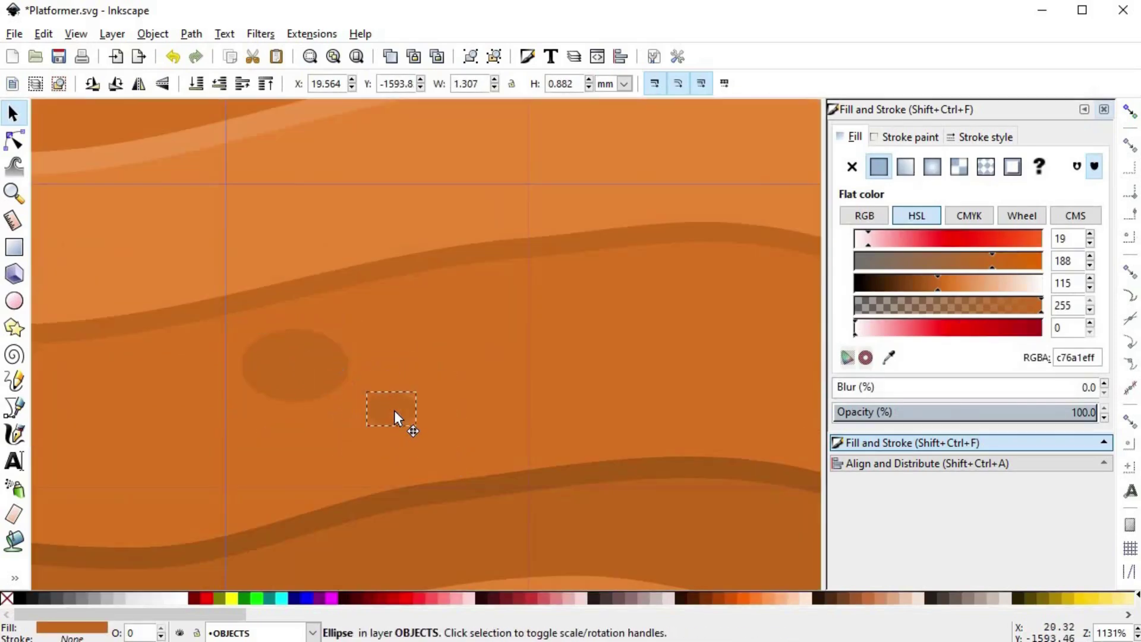
{"action": "scroll", "coordinate": [395, 412], "scroll_direction": "down", "scroll_amount": 5}
{"action": "key", "text": "Escape"}
{"action": "scroll", "coordinate": [573, 380], "scroll_direction": "up", "scroll_amount": 1}
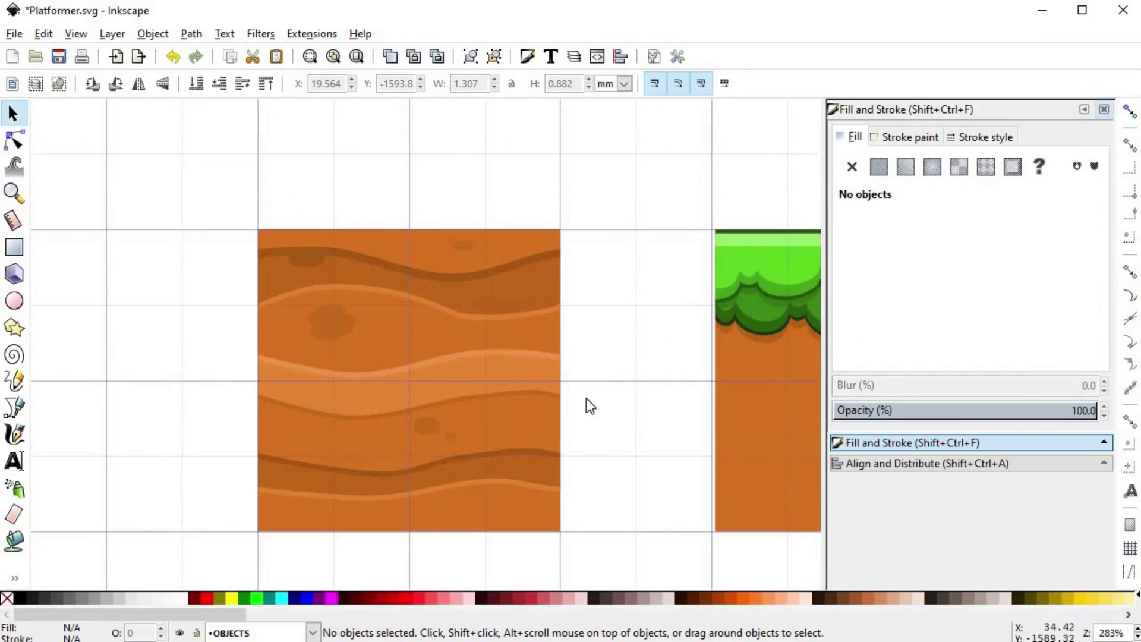
- Draw a small V-shaped crack below the upper band's light edge strip and merge it into the strip
{"action": "scroll", "coordinate": [392, 303], "scroll_direction": "up", "scroll_amount": 2}
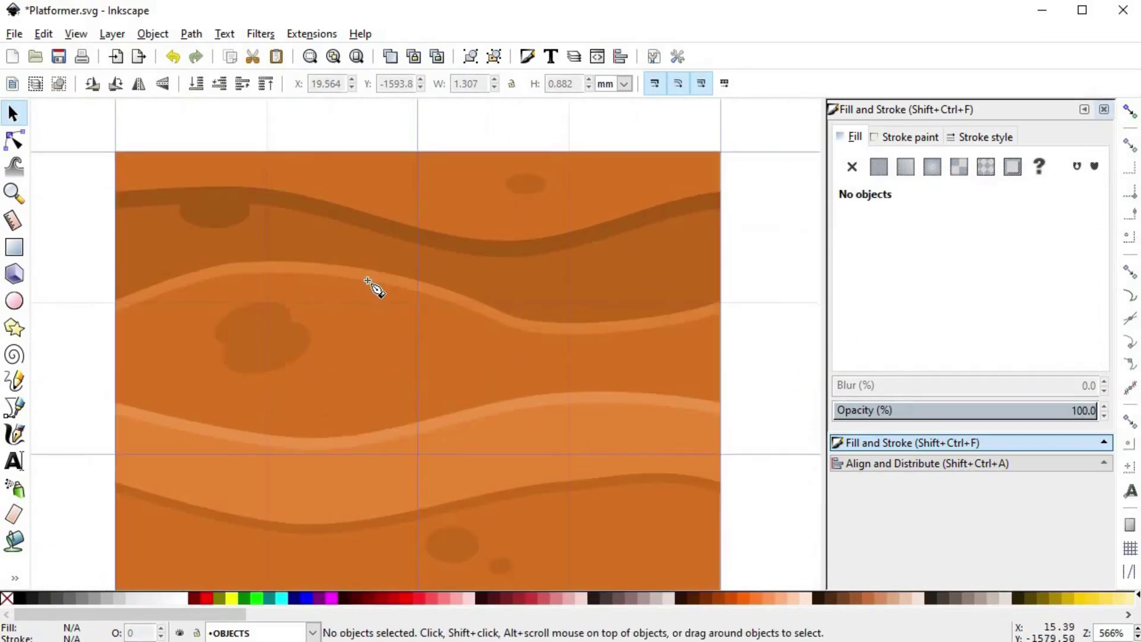
{"action": "key", "text": "b"}
{"action": "scroll", "coordinate": [383, 288], "scroll_direction": "up", "scroll_amount": 1}
{"action": "left_click", "coordinate": [380, 276]}
{"action": "left_click", "coordinate": [393, 326]}
{"action": "left_click", "coordinate": [415, 278]}
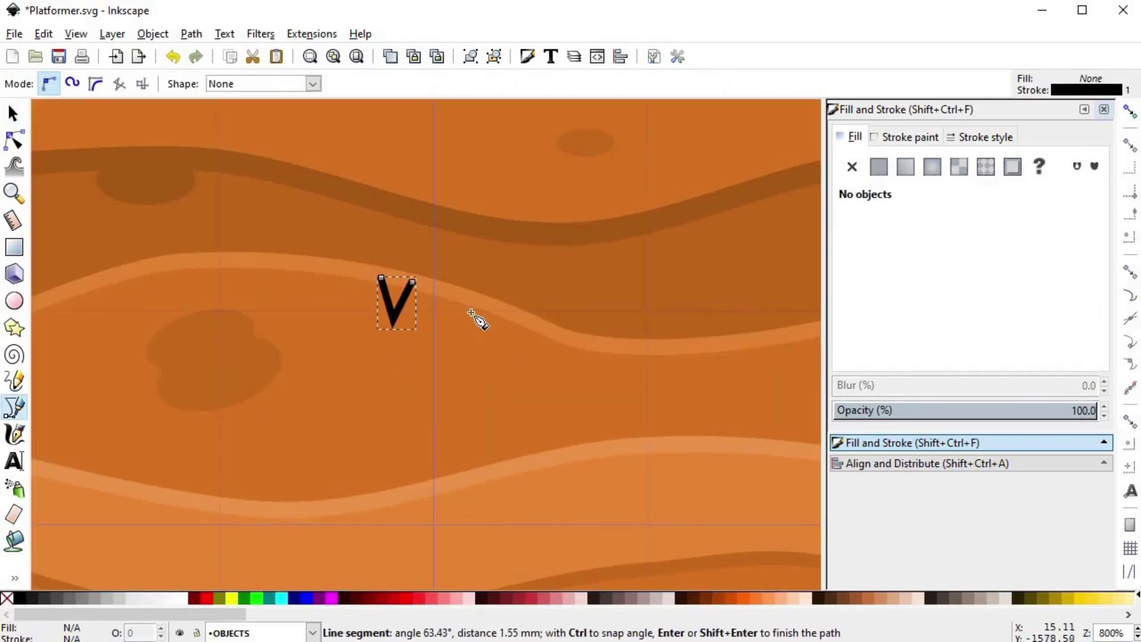
{"action": "key", "text": "Return"}
{"action": "key", "text": "s"}
{"action": "left_click", "coordinate": [480, 303], "text": "shift"}
{"action": "key", "text": "ctrl+minus"}
{"action": "scroll", "coordinate": [514, 372], "scroll_direction": "down", "scroll_amount": 3, "text": "ctrl"}
{"action": "scroll", "coordinate": [580, 420], "scroll_direction": "up", "scroll_amount": 2, "text": "ctrl"}
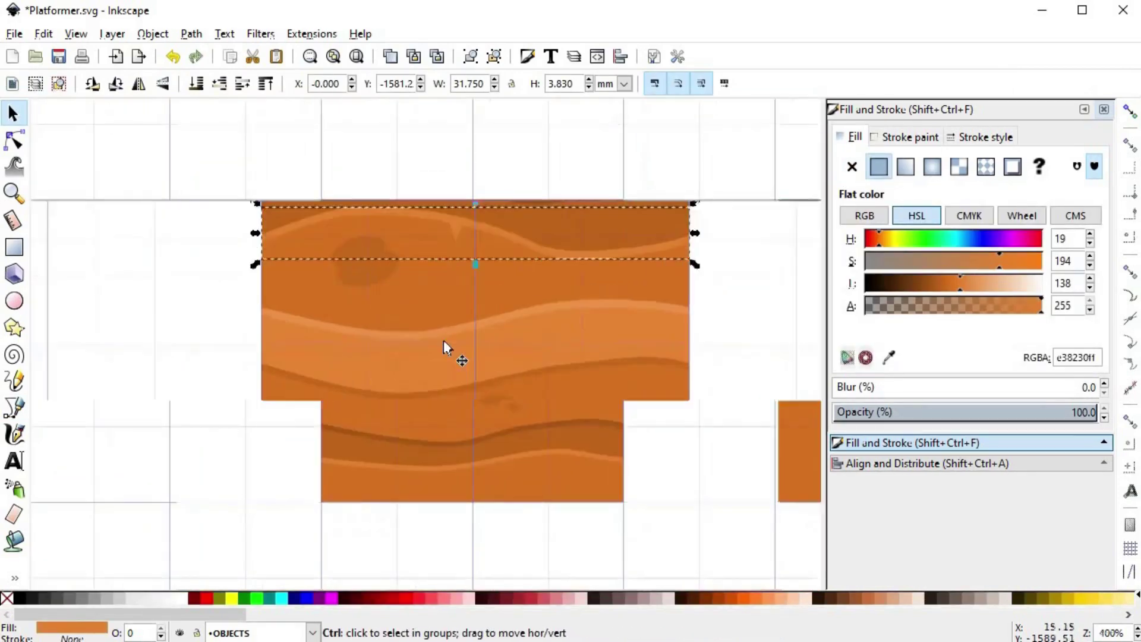
{"action": "scroll", "coordinate": [418, 345], "scroll_direction": "up", "scroll_amount": 1, "text": "ctrl"}
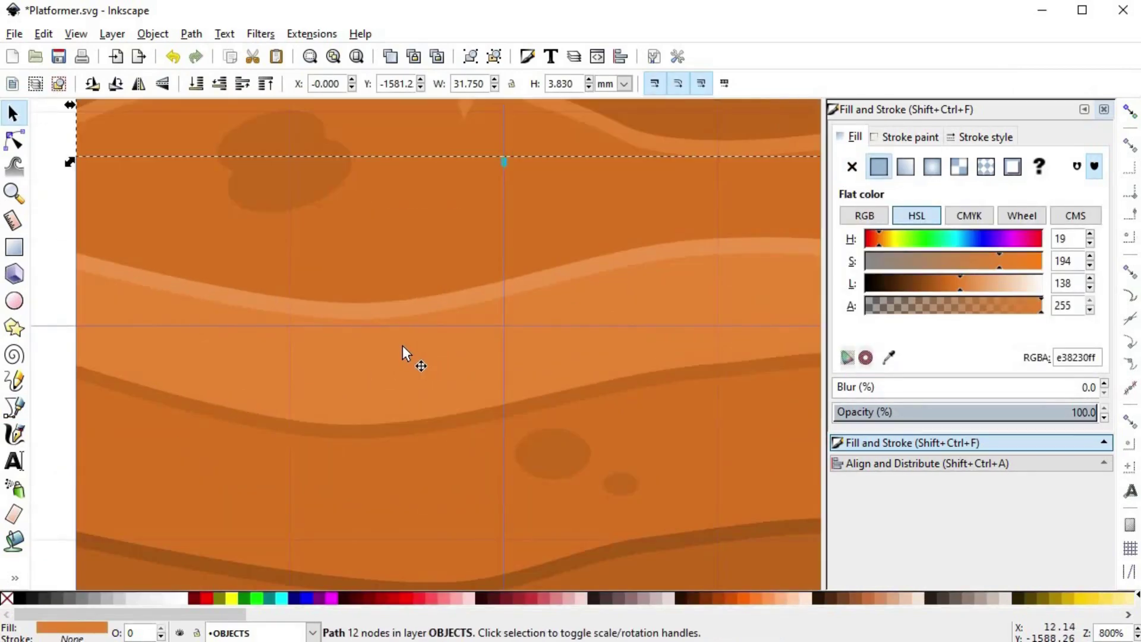
- Draw a shallow four-point chip under the left part of the middle band's lower edge strip and merge it into the strip
{"action": "key", "text": "space"}
{"action": "key", "text": "b"}
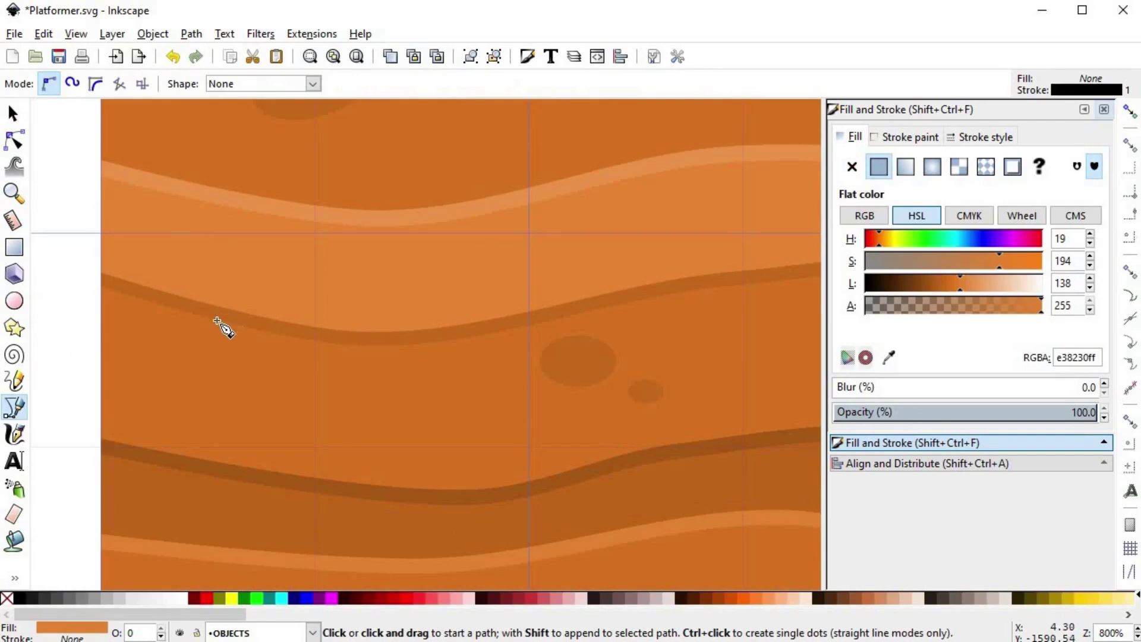
{"action": "left_click", "coordinate": [217, 315]}
{"action": "left_click", "coordinate": [229, 339]}
{"action": "left_click", "coordinate": [289, 348]}
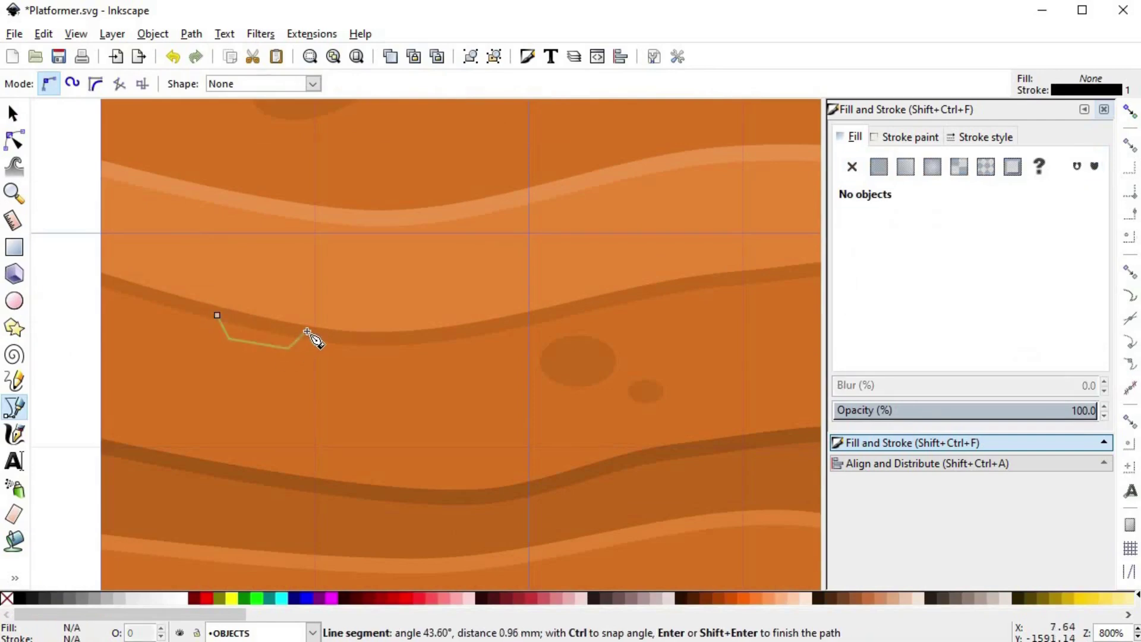
{"action": "double_click", "coordinate": [307, 332]}
{"action": "key", "text": "s"}
{"action": "key", "text": "ctrl+z"}
{"action": "scroll", "coordinate": [339, 351], "scroll_direction": "down", "scroll_amount": 3, "text": "ctrl"}
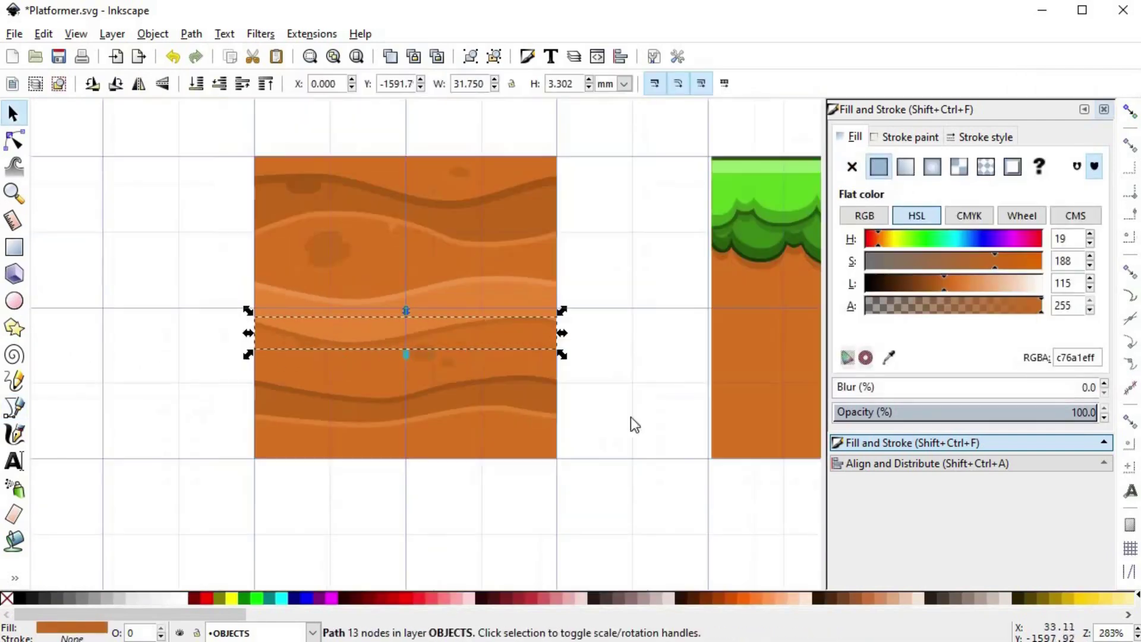
{"action": "left_click", "coordinate": [631, 418]}
- Draw a four-point chip about 5.3 mm wide under the right part of the lower band's dark edge strip and merge them
{"action": "scroll", "coordinate": [293, 404], "scroll_direction": "up", "scroll_amount": 3, "text": "ctrl"}
{"action": "key", "text": "space"}
{"action": "key", "text": "b"}
{"action": "left_click", "coordinate": [453, 267]}
{"action": "left_click", "coordinate": [480, 280]}
{"action": "left_click", "coordinate": [560, 286]}
{"action": "double_click", "coordinate": [595, 260]}
{"action": "key", "text": "s"}
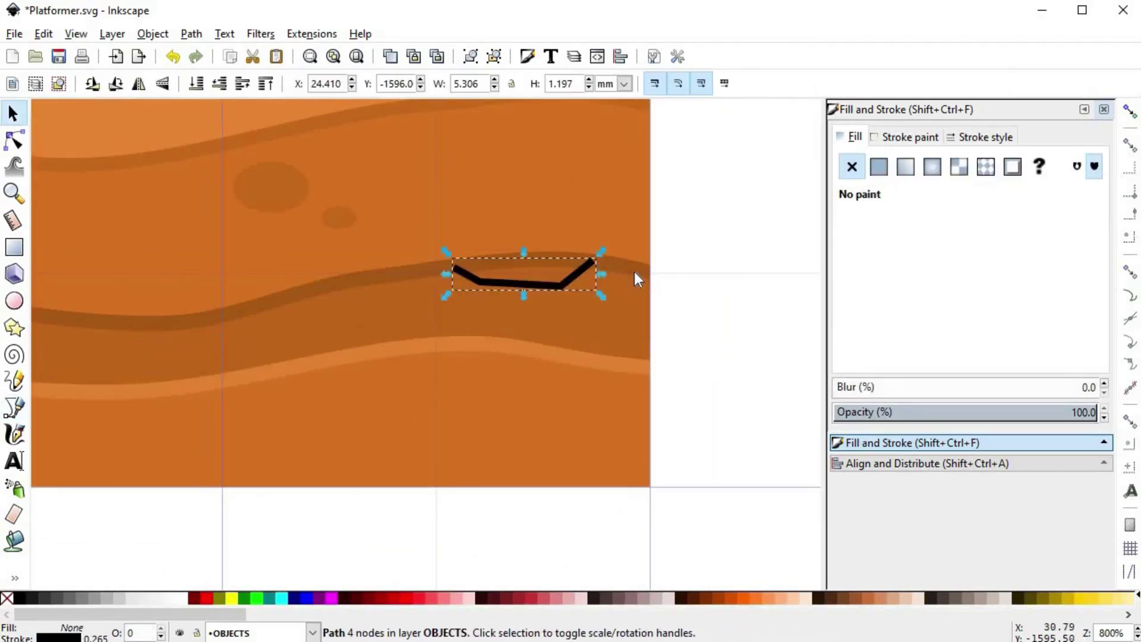
{"action": "left_click", "coordinate": [634, 274], "text": "shift"}
{"action": "key", "text": "ctrl+minus"}
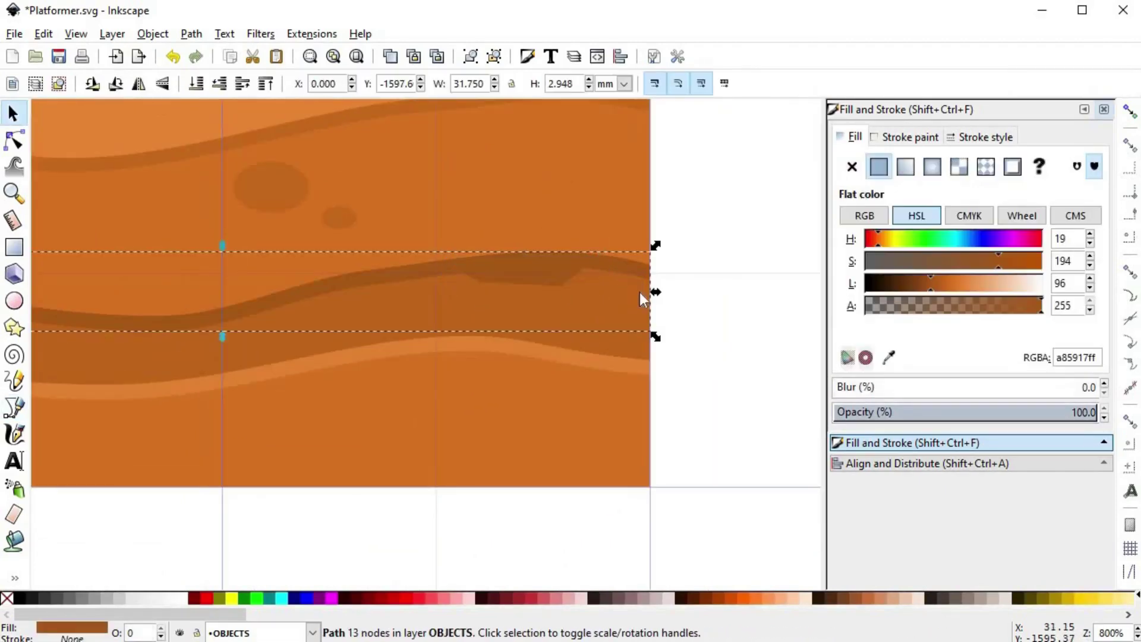
{"action": "left_click", "coordinate": [679, 359]}
- Draw a V-shaped crack and a smaller one beside it under the right part of the middle band's lower edge strip and merge them into it
{"action": "scroll", "coordinate": [679, 358], "scroll_direction": "down", "scroll_amount": 4}
{"action": "scroll", "coordinate": [649, 288], "scroll_direction": "up", "scroll_amount": 5}
{"action": "key", "text": "b"}
{"action": "left_click", "coordinate": [588, 297]}
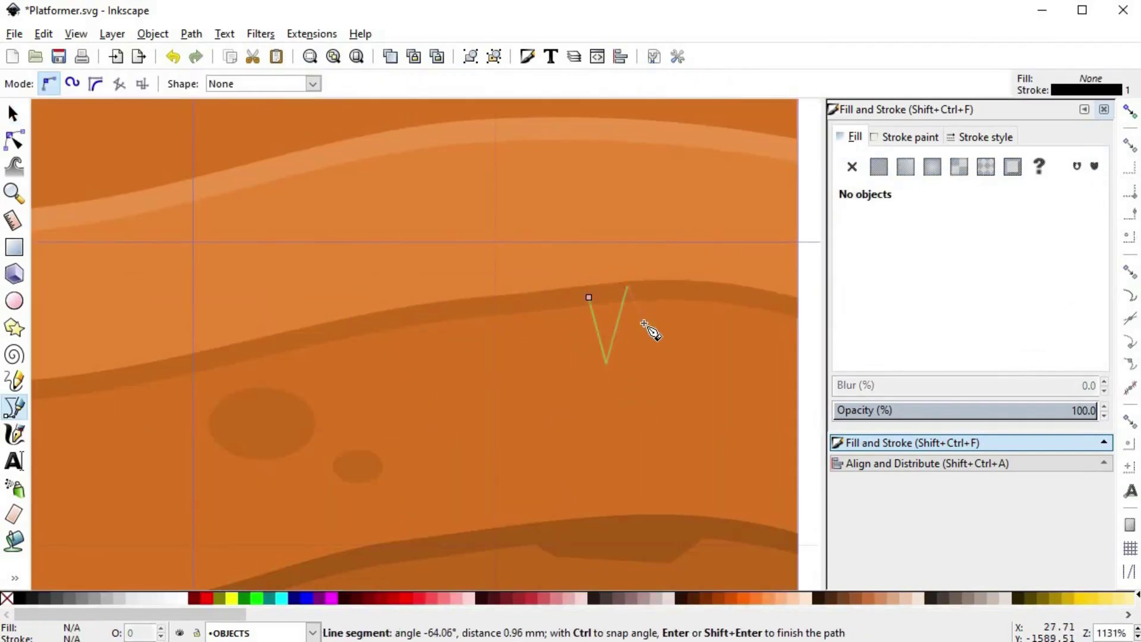
{"action": "key", "text": "Return"}
{"action": "key", "text": "s"}
{"action": "left_click", "coordinate": [722, 293], "text": "shift"}
{"action": "key", "text": "ctrl+minus"}
{"action": "key", "text": "ctrl+z"}
{"action": "left_click", "coordinate": [638, 320]}
{"action": "left_click", "coordinate": [709, 294], "text": "shift"}
{"action": "key", "text": "ctrl+plus"}
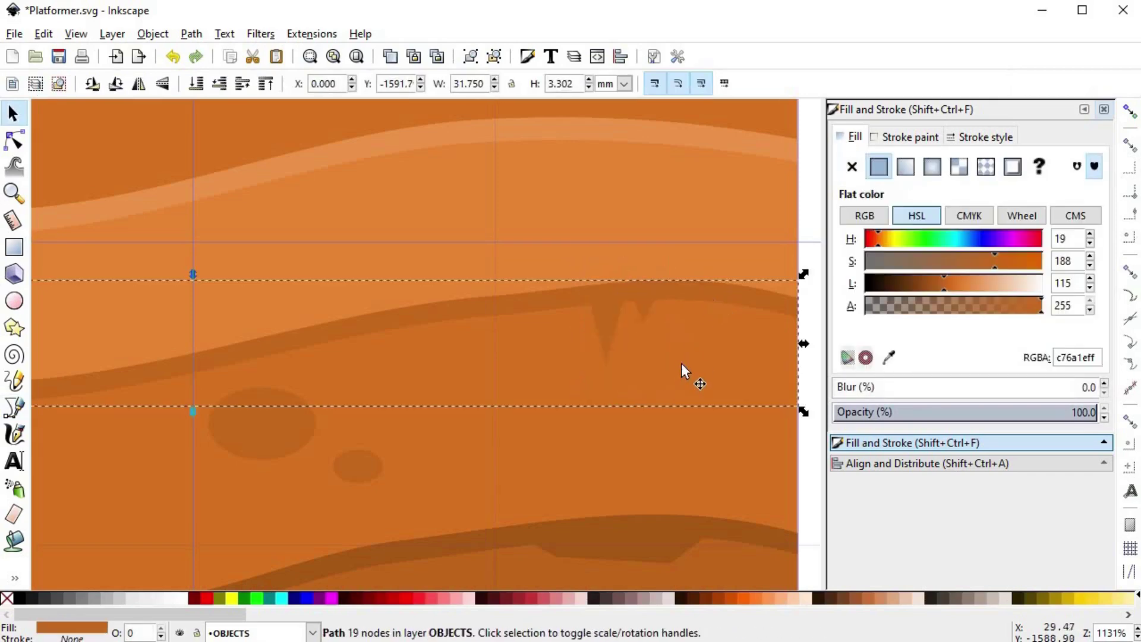
{"action": "scroll", "coordinate": [690, 377], "scroll_direction": "down", "scroll_amount": 3}
{"action": "left_click", "coordinate": [754, 438]}
{"action": "scroll", "coordinate": [696, 433], "scroll_direction": "down", "scroll_amount": 2}
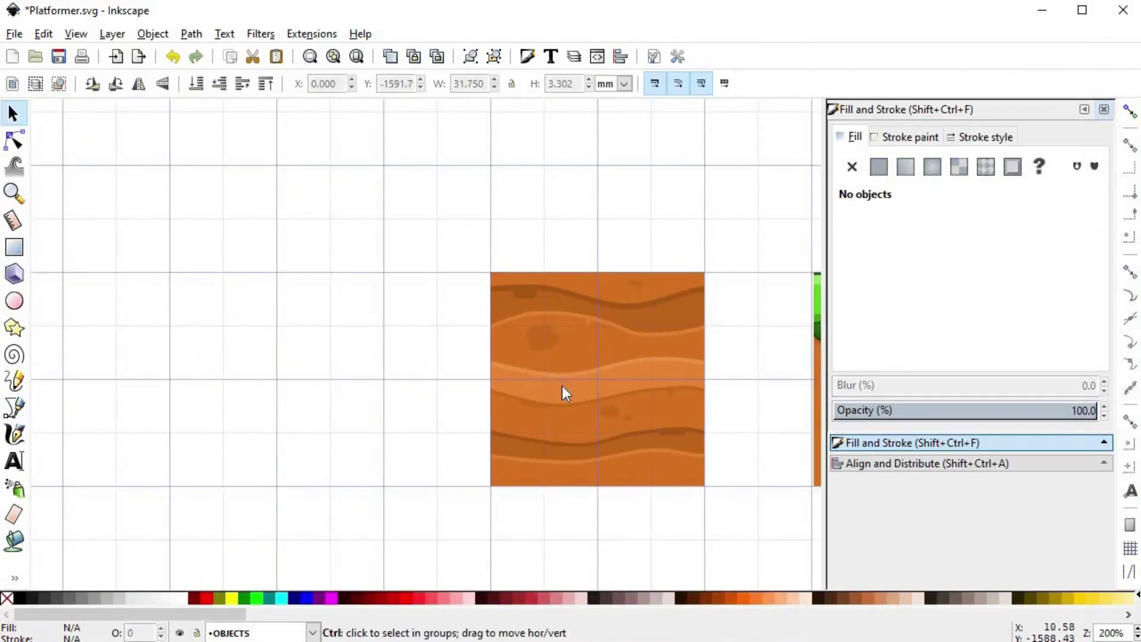
- Draw a narrow V-shaped crack below the left part of the bottom light edge strip and merge it into the strip
{"action": "scroll", "coordinate": [561, 384], "scroll_direction": "up", "scroll_amount": 3}
{"action": "scroll", "coordinate": [509, 377], "scroll_direction": "up", "scroll_amount": 1}
{"action": "key", "text": "b"}
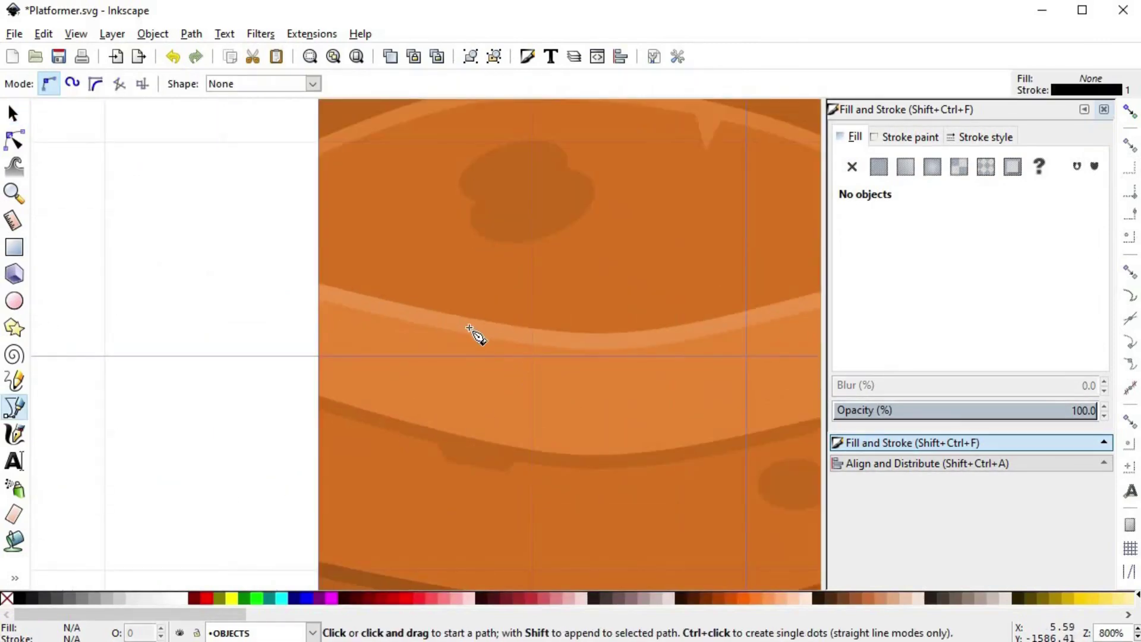
{"action": "scroll", "coordinate": [479, 357], "scroll_direction": "down", "scroll_amount": 2}
{"action": "scroll", "coordinate": [287, 326], "scroll_direction": "up", "scroll_amount": 2}
{"action": "scroll", "coordinate": [320, 453], "scroll_direction": "down", "scroll_amount": 2}
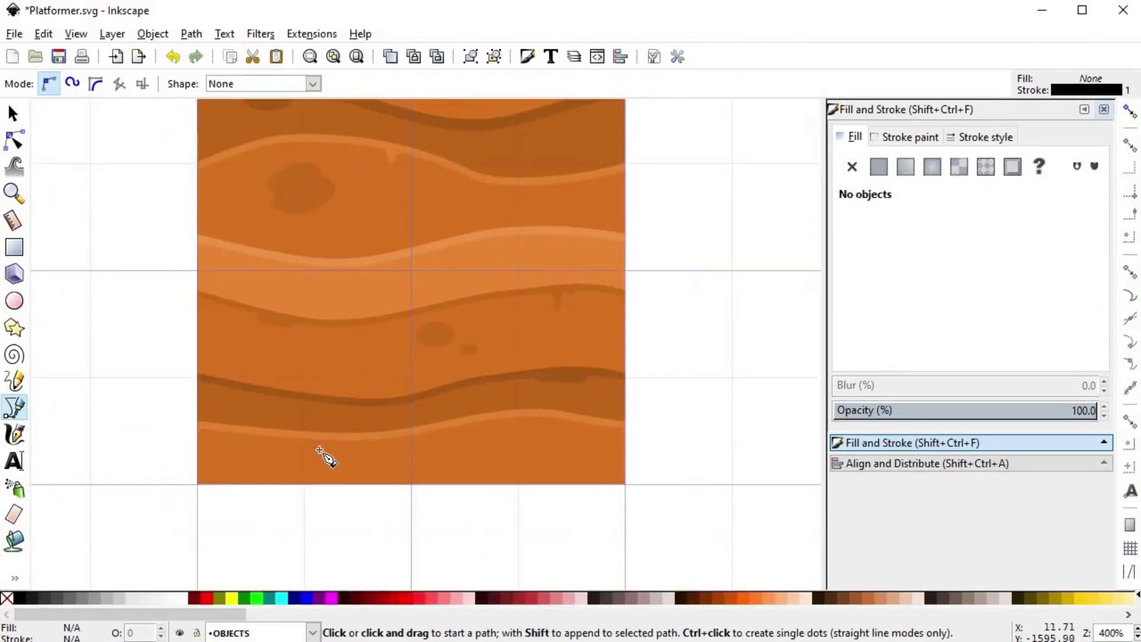
{"action": "scroll", "coordinate": [249, 429], "scroll_direction": "up", "scroll_amount": 1}
{"action": "left_click", "coordinate": [250, 404]}
{"action": "left_click", "coordinate": [257, 444]}
{"action": "left_click", "coordinate": [270, 405]}
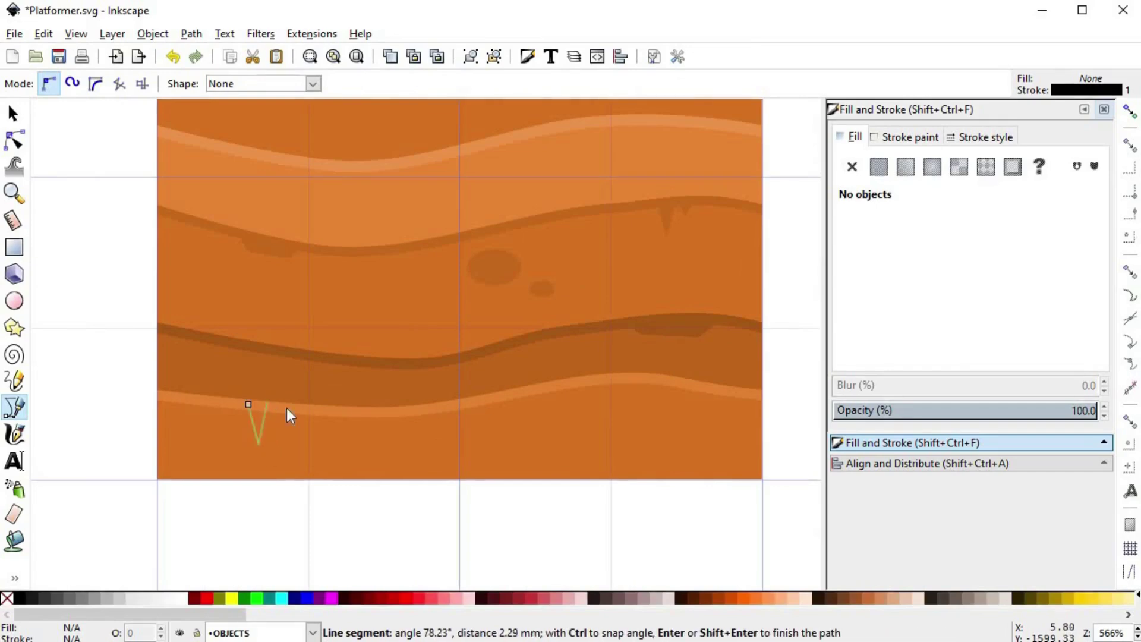
{"action": "left_click", "coordinate": [250, 404]}
{"action": "key", "text": "s"}
{"action": "left_click", "coordinate": [309, 411], "text": "shift"}
{"action": "key", "text": "ctrl+plus"}
- Draw a four-point chip under the right end of the uppermost dark edge strip and merge the two shapes
{"action": "scroll", "coordinate": [444, 525], "scroll_direction": "down", "scroll_amount": 2}
{"action": "scroll", "coordinate": [573, 233], "scroll_direction": "up", "scroll_amount": 4}
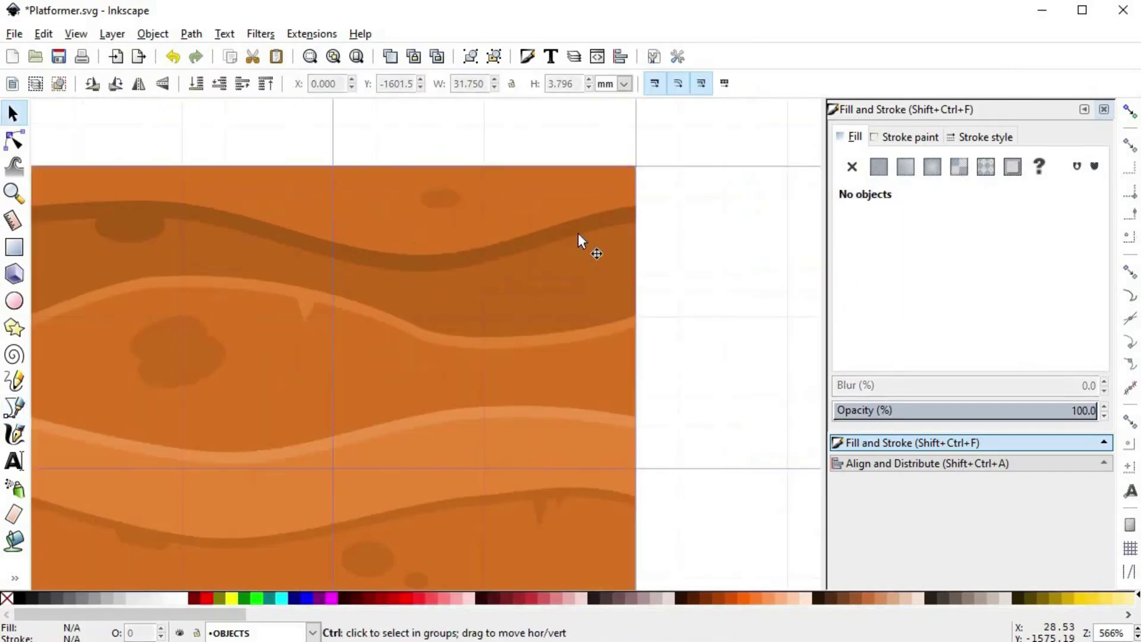
{"action": "key", "text": "b"}
{"action": "left_click", "coordinate": [549, 239]}
{"action": "left_click", "coordinate": [580, 258]}
{"action": "left_click", "coordinate": [633, 243]}
{"action": "left_click", "coordinate": [632, 211]}
{"action": "left_click", "coordinate": [549, 239]}
{"action": "key", "text": "s"}
{"action": "left_click", "coordinate": [535, 231], "text": "shift"}
{"action": "key", "text": "ctrl+plus"}
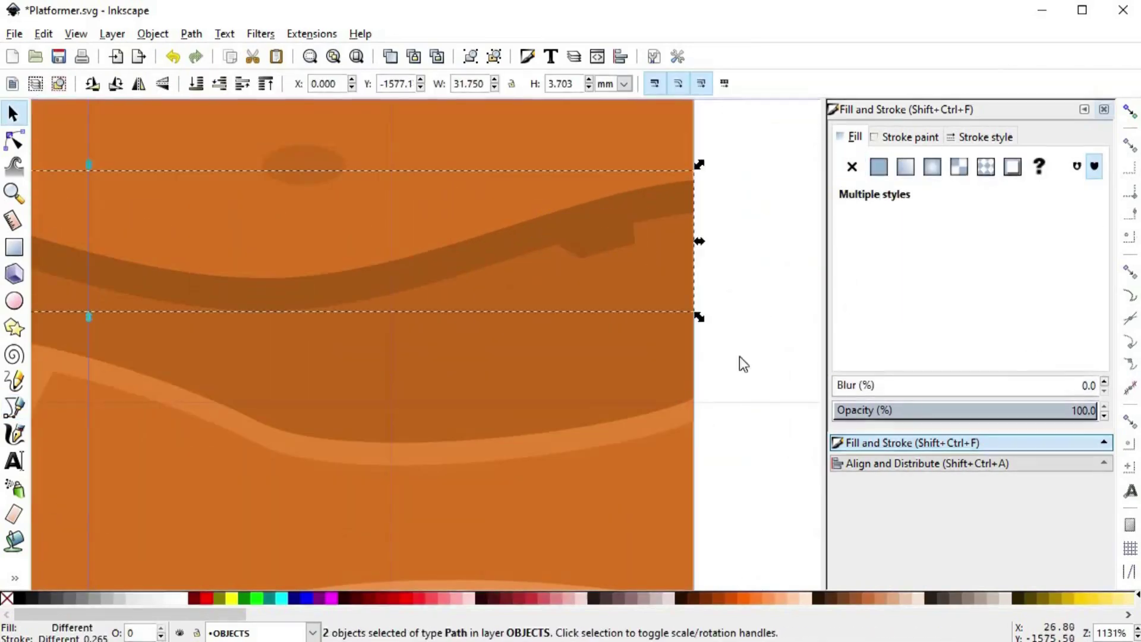
{"action": "left_click", "coordinate": [739, 356]}
{"action": "scroll", "coordinate": [736, 392], "scroll_direction": "down", "scroll_amount": 5}
{"action": "left_click_drag", "start_coordinate": [737, 426], "coordinate": [632, 333]}
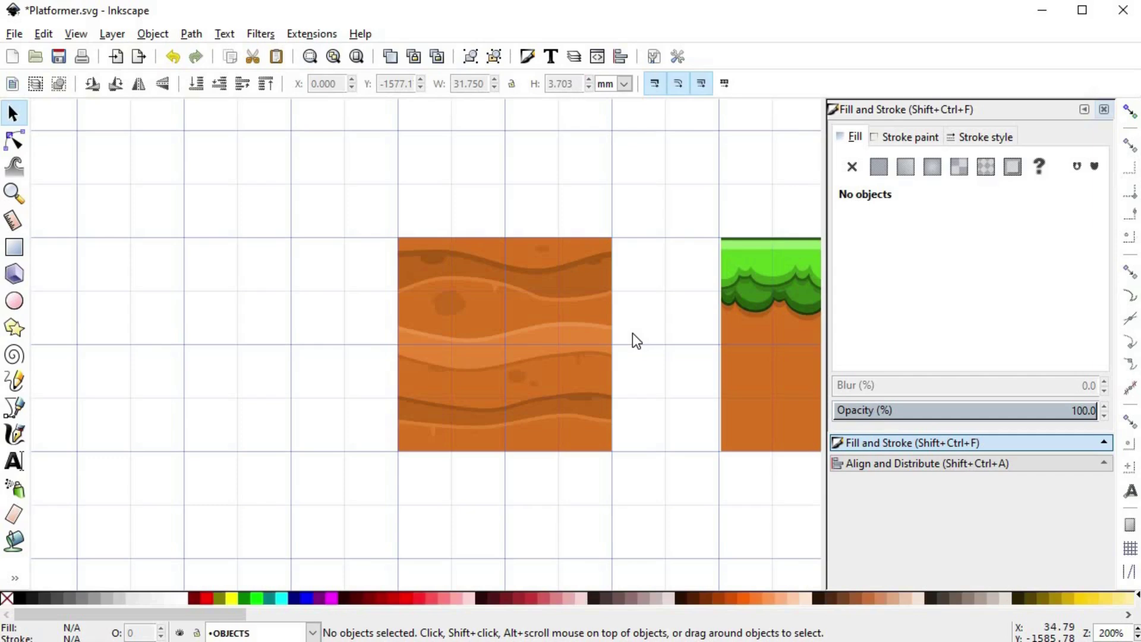
- Draw a small closed angular stone outline about 2.1 by 1.7 mm in the dirt between the upper and middle bands
{"action": "scroll", "coordinate": [632, 333], "scroll_direction": "up", "scroll_amount": 4}
{"action": "key", "text": "b"}
{"action": "left_click", "coordinate": [506, 279]}
{"action": "left_click", "coordinate": [555, 260]}
{"action": "left_click", "coordinate": [555, 281]}
{"action": "left_click", "coordinate": [527, 296]}
{"action": "left_click", "coordinate": [507, 291]}
{"action": "left_click", "coordinate": [506, 279]}
{"action": "key", "text": "s"}
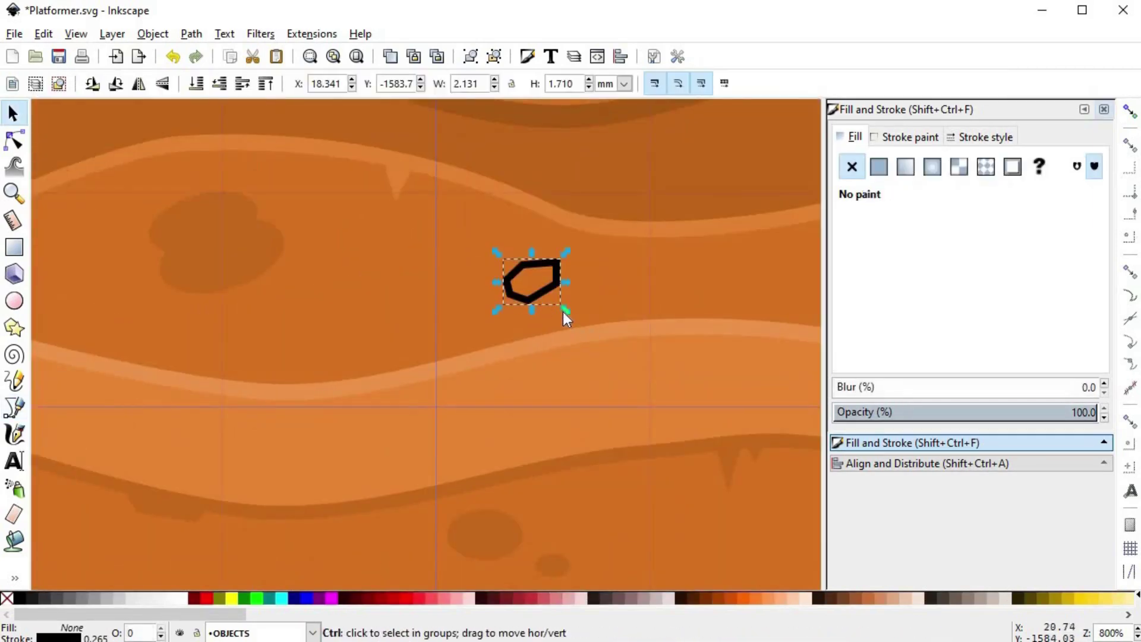
- Fill the stone with mid grey 808080 and remove its stroke
{"action": "left_click", "coordinate": [86, 597]}
{"action": "left_click", "coordinate": [94, 597]}
{"action": "left_click", "coordinate": [108, 595]}
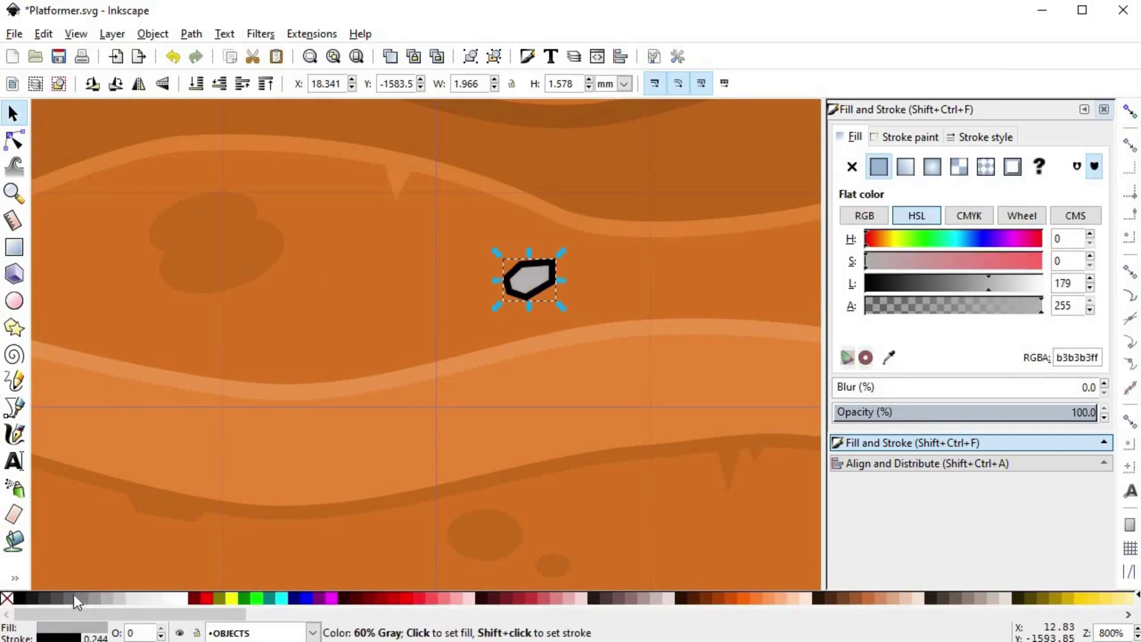
{"action": "left_click", "coordinate": [71, 596]}
{"action": "left_click", "coordinate": [5, 599], "text": "shift"}
{"action": "left_click", "coordinate": [83, 598]}
- Shrink the stone to about 1.0 by 0.8 mm and spread duplicates across the middle band, lower dirt and bottom area of the tile
{"action": "scroll", "coordinate": [587, 280], "scroll_direction": "down", "scroll_amount": 4}
{"action": "left_click", "coordinate": [689, 375]}
{"action": "scroll", "coordinate": [584, 304], "scroll_direction": "up", "scroll_amount": 6}
{"action": "left_click_drag", "start_coordinate": [492, 354], "coordinate": [460, 507]}
{"action": "left_click", "coordinate": [470, 267]}
{"action": "left_click_drag", "start_coordinate": [505, 306], "coordinate": [469, 250]}
{"action": "scroll", "coordinate": [454, 285], "scroll_direction": "down", "scroll_amount": 4}
{"action": "key", "text": "ctrl+d"}
{"action": "left_click_drag", "start_coordinate": [575, 332], "coordinate": [247, 422]}
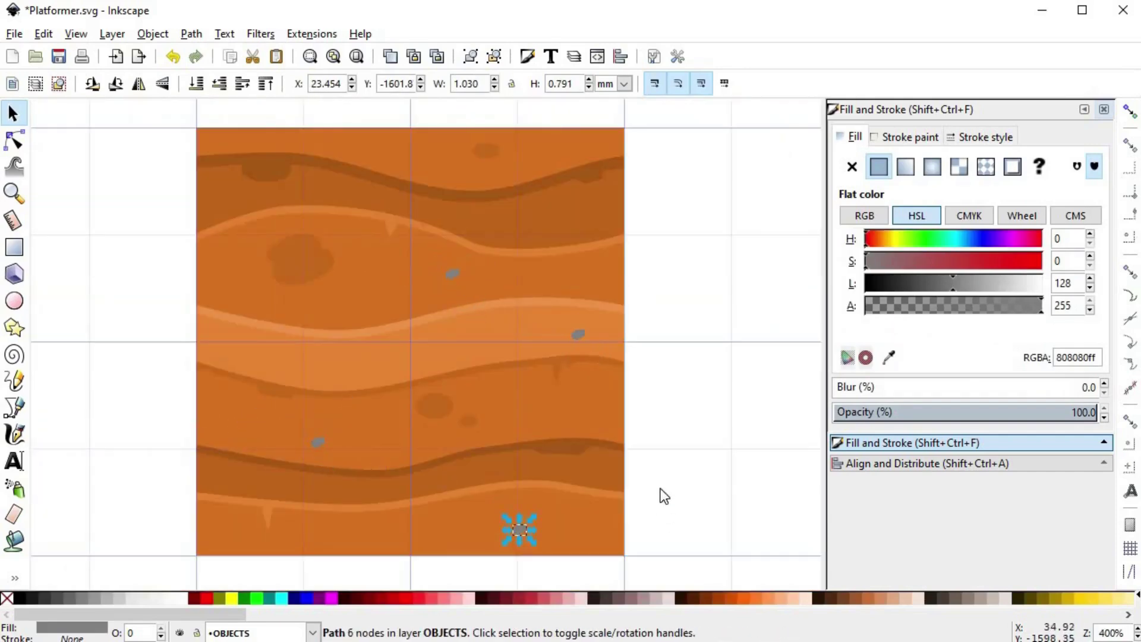
{"action": "left_click", "coordinate": [661, 489]}
{"action": "scroll", "coordinate": [660, 489], "scroll_direction": "down", "scroll_amount": 2}
{"action": "scroll", "coordinate": [540, 377], "scroll_direction": "up", "scroll_amount": 2}
- Adjust the nodes of the grey stone between the upper and middle bands and place another copy at the right of the upper band
{"action": "left_click", "coordinate": [574, 385]}
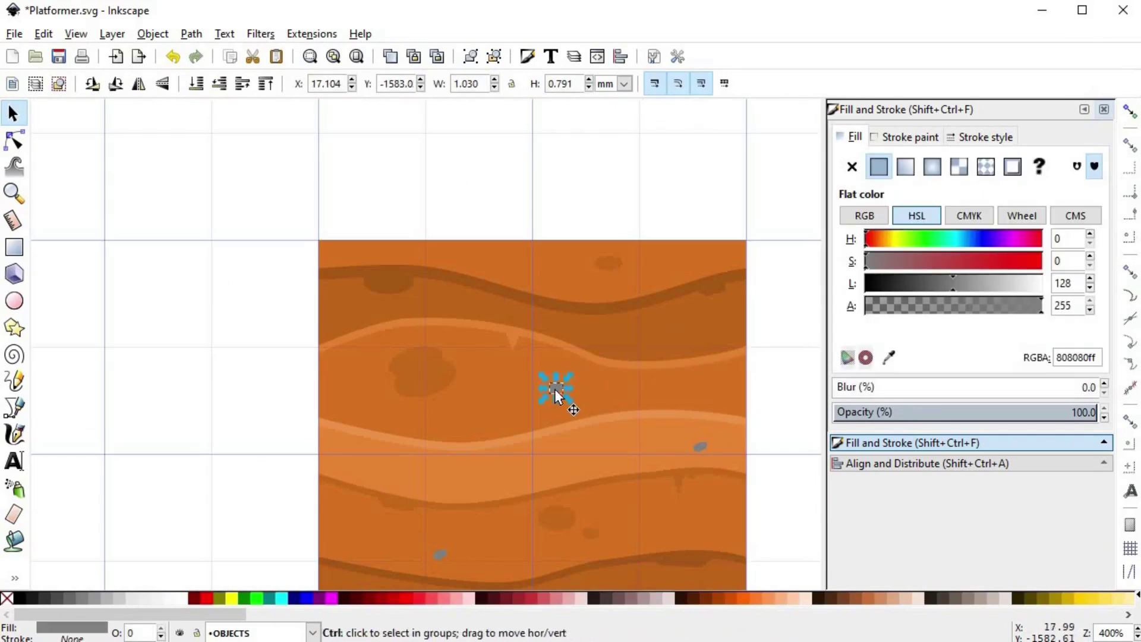
{"action": "key", "text": "n"}
{"action": "scroll", "coordinate": [660, 309], "scroll_direction": "up", "scroll_amount": 4}
{"action": "mouse_move", "coordinate": [689, 268]}
{"action": "left_mouse_down"}
{"action": "mouse_move", "coordinate": [667, 258]}
{"action": "mouse_move", "coordinate": [675, 279]}
{"action": "left_mouse_up"}
{"action": "key", "text": "space"}
- Draw a closed five-point patch outline around the stone between the upper and middle bands
{"action": "key", "text": "b"}
{"action": "left_click", "coordinate": [213, 338]}
{"action": "left_click", "coordinate": [275, 301]}
{"action": "left_click", "coordinate": [330, 307]}
{"action": "left_click", "coordinate": [326, 376]}
{"action": "left_click", "coordinate": [214, 339]}
{"action": "key", "text": "s"}
- Fill the patch with the sampled darker brown bf651a, remove its stroke and lower it behind the grey stone
{"action": "key", "text": "d"}
{"action": "left_click", "coordinate": [518, 194]}
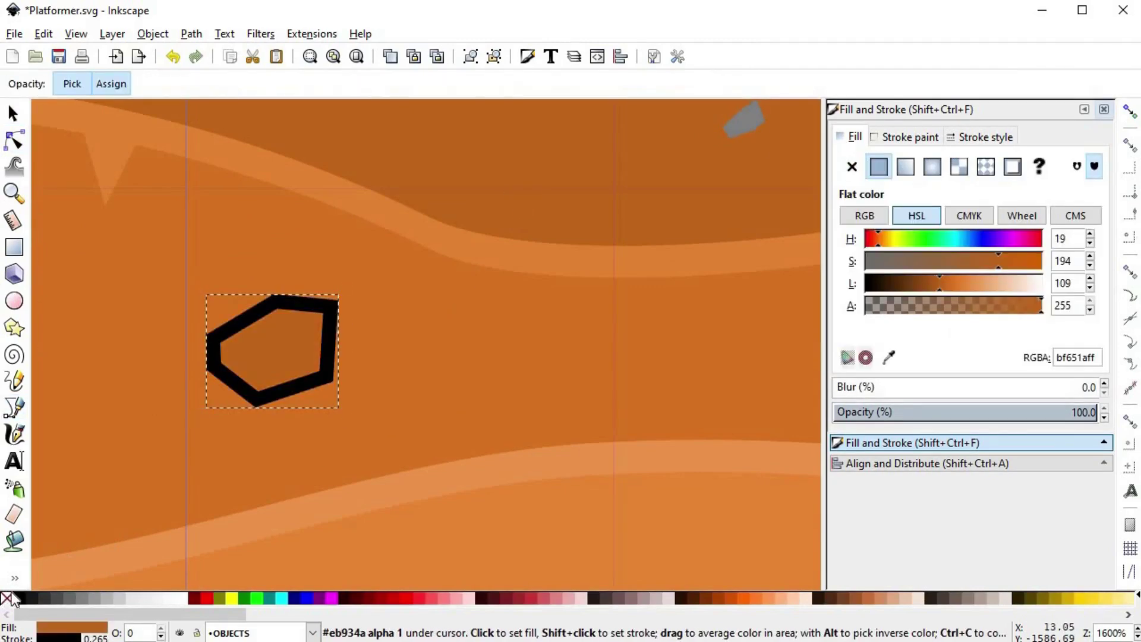
{"action": "left_click", "coordinate": [7, 597], "text": "shift"}
{"action": "key", "text": "s"}
{"action": "left_click", "coordinate": [219, 83]}
{"action": "scroll", "coordinate": [331, 363], "scroll_direction": "down", "scroll_amount": 4}
{"action": "key", "text": "Escape"}
{"action": "scroll", "coordinate": [333, 371], "scroll_direction": "down", "scroll_amount": 1}
- Draw a closed five-point patch outline around the grey stone just above the lower band
{"action": "scroll", "coordinate": [321, 345], "scroll_direction": "up", "scroll_amount": 5}
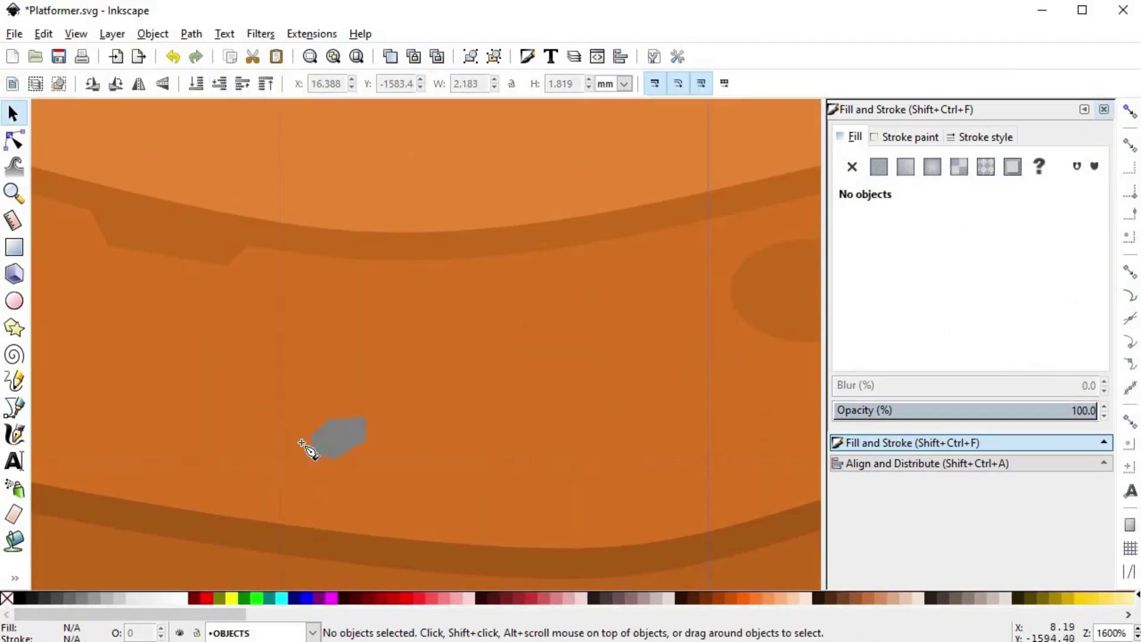
{"action": "key", "text": "b"}
{"action": "left_click", "coordinate": [307, 480]}
{"action": "left_click", "coordinate": [387, 476]}
{"action": "left_click", "coordinate": [391, 402]}
{"action": "left_click", "coordinate": [343, 378]}
{"action": "left_click", "coordinate": [305, 481]}
{"action": "key", "text": "s"}
- Fill the new patch with a colour sampled from the nearby round spot, remove its stroke and lower it behind the stone
{"action": "key", "text": "d"}
{"action": "left_click", "coordinate": [782, 318]}
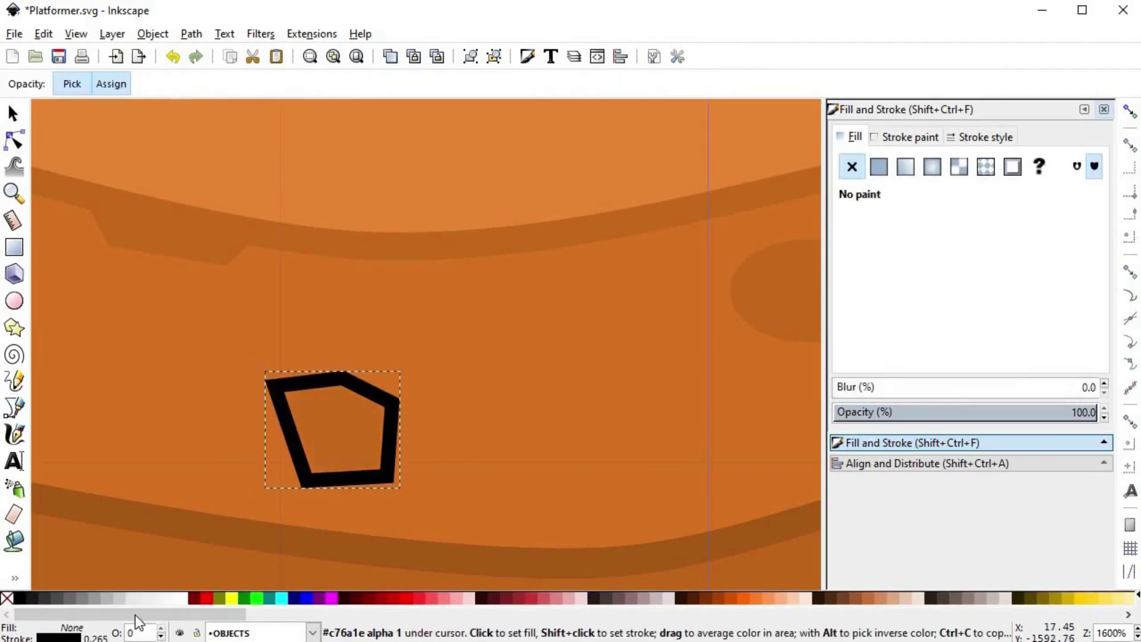
{"action": "left_click", "coordinate": [6, 598], "text": "shift"}
{"action": "key", "text": "s"}
{"action": "left_click", "coordinate": [219, 84]}
- Rotate the grey stone inside the patch above the lower band to a more upright angle
{"action": "double_click", "coordinate": [349, 429]}
{"action": "key", "text": "s"}
{"action": "left_click", "coordinate": [351, 432]}
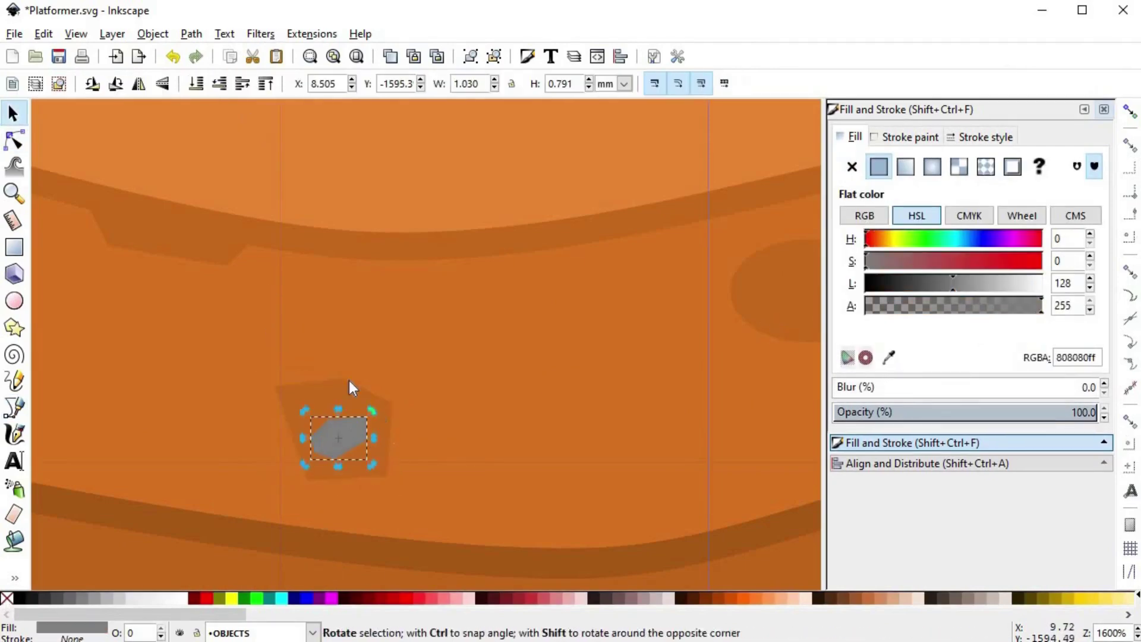
{"action": "left_click", "coordinate": [338, 421]}
{"action": "scroll", "coordinate": [318, 452], "scroll_direction": "down", "scroll_amount": 4}
{"action": "key", "text": "Escape"}
- Match the fill of the patch above the lower band to the patch around the upper stone
{"action": "left_click", "coordinate": [333, 444]}
{"action": "key", "text": "d"}
{"action": "left_click", "coordinate": [351, 423]}
{"action": "left_click", "coordinate": [440, 275]}
{"action": "key", "text": "s"}
{"action": "key", "text": "Escape"}
- Reshape the grey stone near the tile's bottom edge by moving its nodes
{"action": "left_click_drag", "start_coordinate": [518, 547], "coordinate": [441, 395]}
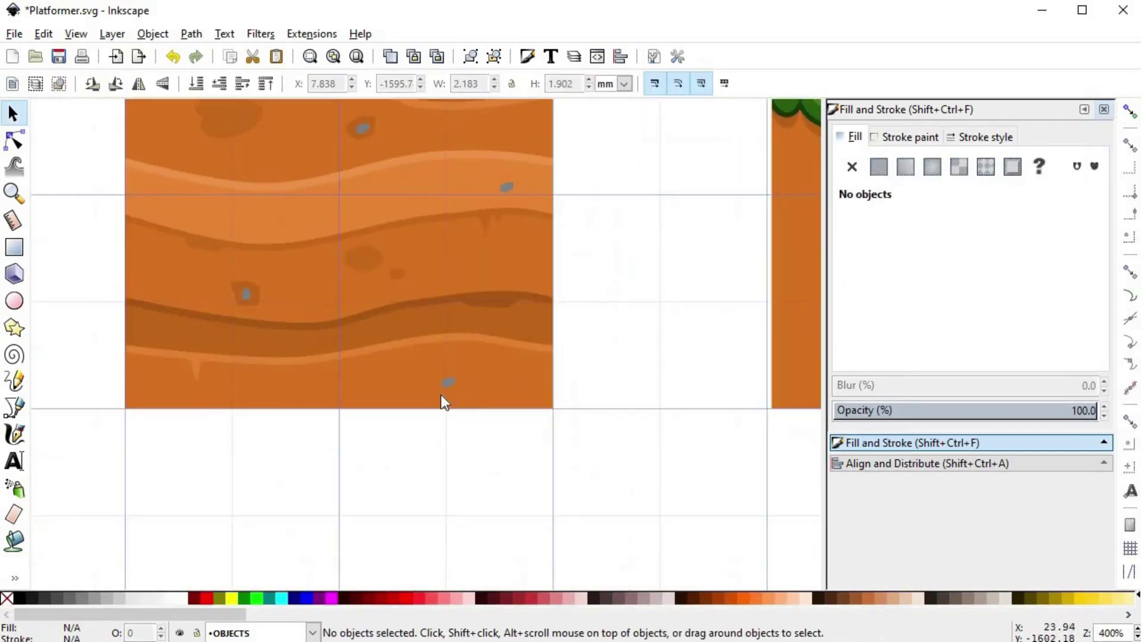
{"action": "scroll", "coordinate": [434, 401], "scroll_direction": "down", "scroll_amount": 1}
{"action": "scroll", "coordinate": [433, 400], "scroll_direction": "up", "scroll_amount": 5}
{"action": "key", "text": "b"}
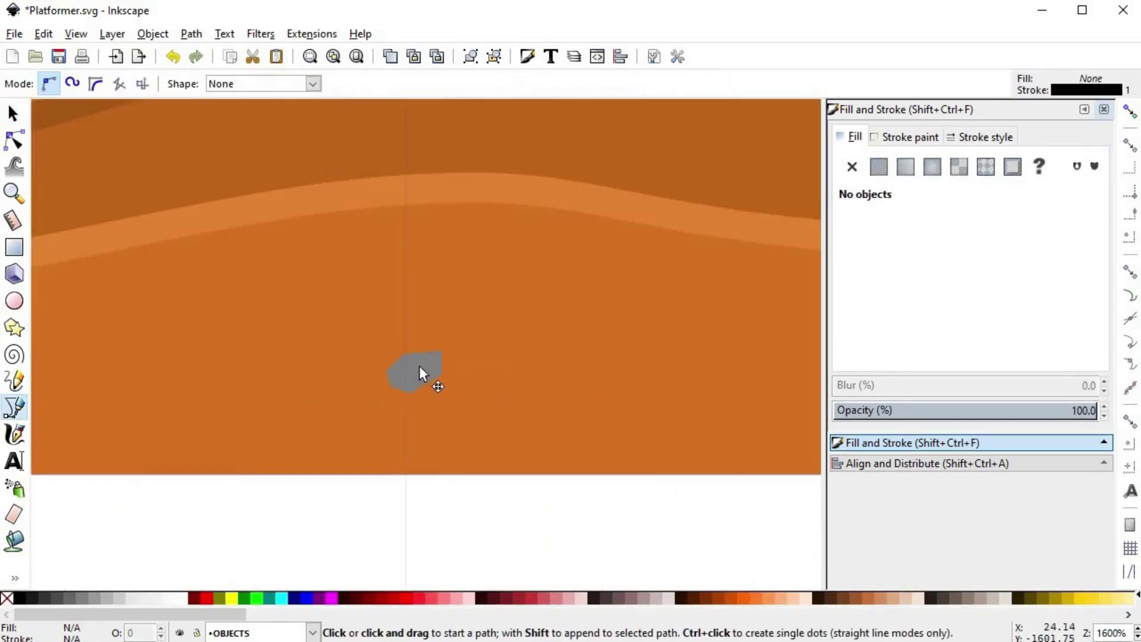
{"action": "key", "text": "n"}
{"action": "left_click", "coordinate": [426, 385]}
{"action": "double_click", "coordinate": [424, 385]}
{"action": "mouse_move", "coordinate": [425, 386]}
{"action": "left_mouse_down"}
{"action": "mouse_move", "coordinate": [419, 376]}
{"action": "mouse_move", "coordinate": [410, 397]}
{"action": "left_mouse_up"}
{"action": "key", "text": "s"}
- Draw a closed five-point patch outline about 2.4 by 2.0 mm around the stone near the tile's bottom edge
{"action": "key", "text": "b"}
{"action": "left_click", "coordinate": [351, 357]}
{"action": "left_click", "coordinate": [406, 326]}
{"action": "left_click", "coordinate": [459, 366]}
{"action": "left_click", "coordinate": [480, 419]}
{"action": "left_click", "coordinate": [427, 435]}
{"action": "left_click", "coordinate": [351, 356]}
- Fill the bottom patch with the upper patch's brown bf651a, remove its stroke and lower it behind the stone
{"action": "left_click", "coordinate": [271, 211]}
{"action": "key", "text": "s"}
{"action": "left_click", "coordinate": [6, 598], "text": "shift"}
{"action": "left_click", "coordinate": [220, 85]}
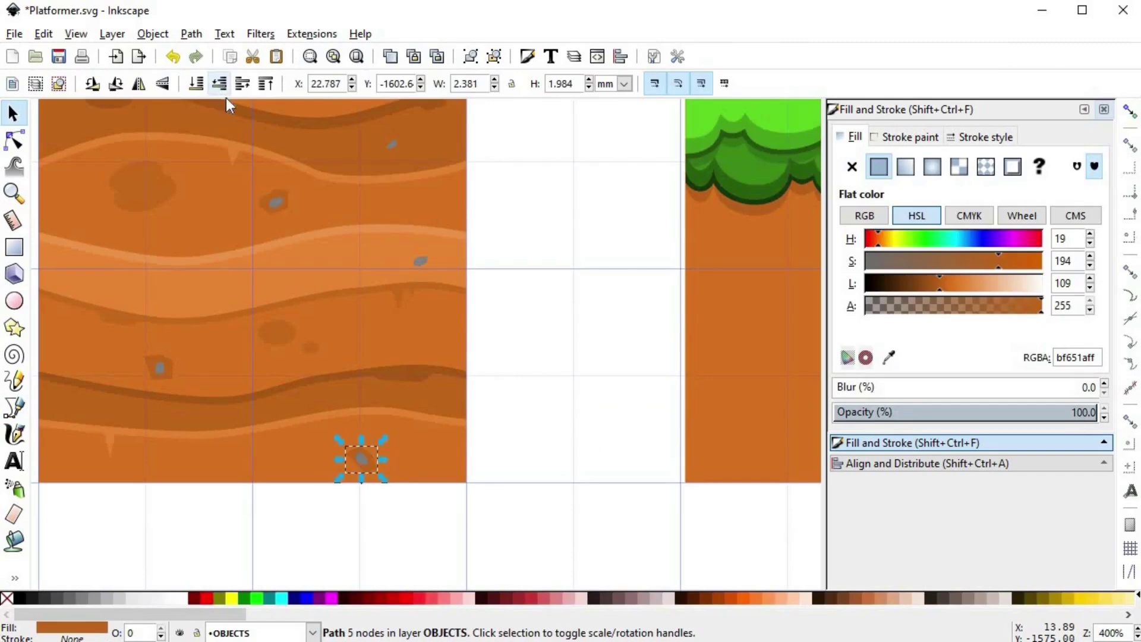
{"action": "left_click", "coordinate": [512, 482]}
- Paste a copy of a grey stone onto the left part of the middle band and rotate it to a different angle
{"action": "scroll", "coordinate": [467, 389], "scroll_direction": "down", "scroll_amount": 3}
{"action": "scroll", "coordinate": [364, 321], "scroll_direction": "up", "scroll_amount": 2}
{"action": "left_click", "coordinate": [519, 325]}
{"action": "key", "text": "ctrl+c"}
{"action": "scroll", "coordinate": [324, 362], "scroll_direction": "up", "scroll_amount": 4}
{"action": "key", "text": "ctrl+v"}
{"action": "left_click_drag", "start_coordinate": [368, 282], "coordinate": [743, 325]}
{"action": "left_click", "coordinate": [374, 286]}
{"action": "left_click", "coordinate": [377, 305]}
{"action": "left_click_drag", "start_coordinate": [667, 358], "coordinate": [339, 354]}
{"action": "key", "text": "ctrl+z"}
- Duplicate the small spot onto the left part of the middle band and fill it with the sampled band colour at lightness 133
{"action": "scroll", "coordinate": [454, 380], "scroll_direction": "down", "scroll_amount": 4}
{"action": "scroll", "coordinate": [466, 362], "scroll_direction": "up", "scroll_amount": 2}
{"action": "left_click", "coordinate": [649, 446]}
{"action": "key", "text": "ctrl+d"}
{"action": "left_click_drag", "start_coordinate": [649, 447], "coordinate": [403, 365]}
{"action": "key", "text": "d"}
{"action": "left_click", "coordinate": [448, 364]}
{"action": "left_click_drag", "start_coordinate": [946, 281], "coordinate": [951, 286]}
{"action": "key", "text": "s"}
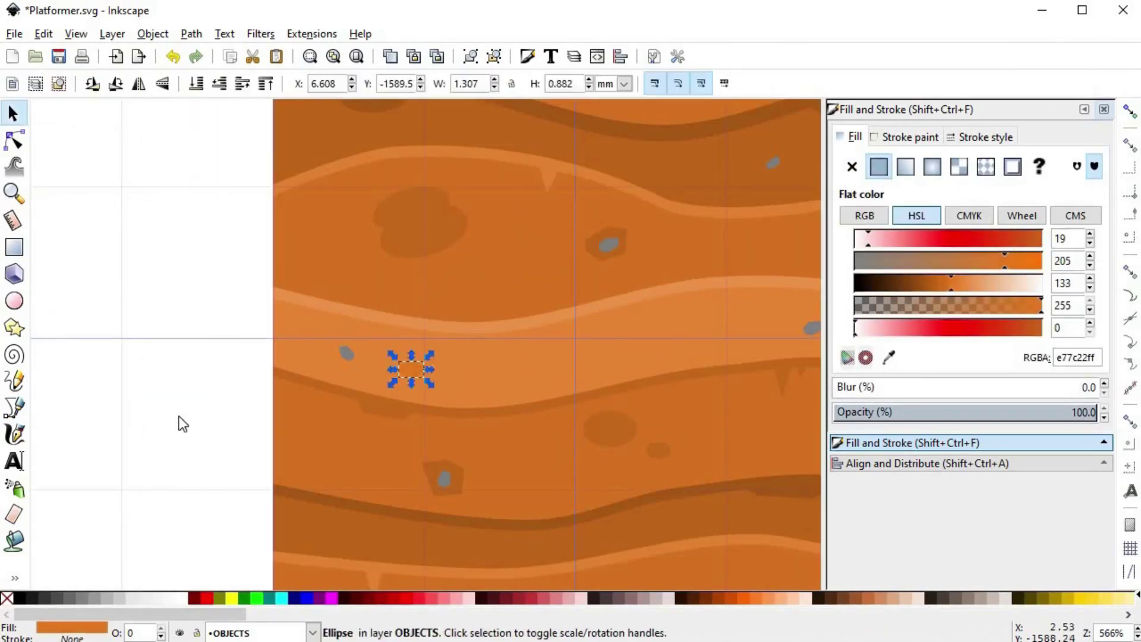
- Remove the grey stone from the left part of the middle band
{"action": "left_click", "coordinate": [179, 416]}
{"action": "scroll", "coordinate": [333, 397], "scroll_direction": "down", "scroll_amount": 3}
{"action": "scroll", "coordinate": [357, 390], "scroll_direction": "up", "scroll_amount": 4}
{"action": "left_click_drag", "start_coordinate": [226, 356], "coordinate": [274, 379]}
{"action": "scroll", "coordinate": [179, 426], "scroll_direction": "down", "scroll_amount": 4}
{"action": "left_click", "coordinate": [481, 443]}
{"action": "scroll", "coordinate": [205, 397], "scroll_direction": "up", "scroll_amount": 2}
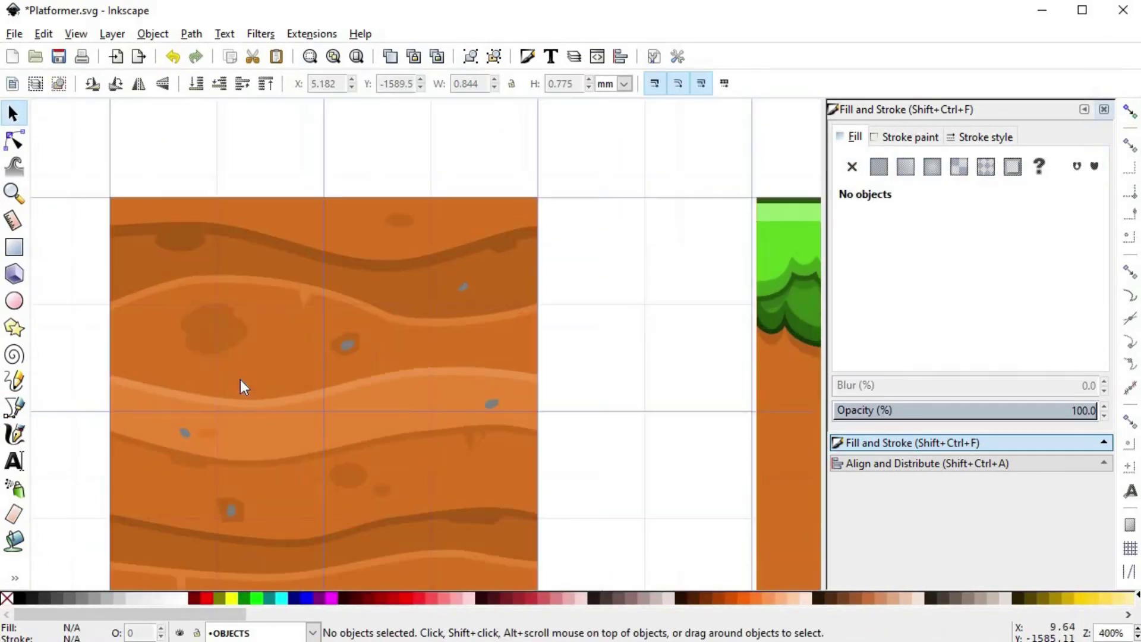
{"action": "left_click", "coordinate": [186, 433]}
{"action": "left_click_drag", "start_coordinate": [947, 280], "coordinate": [956, 284]}
{"action": "left_click", "coordinate": [641, 332]}
{"action": "scroll", "coordinate": [445, 361], "scroll_direction": "down", "scroll_amount": 2}
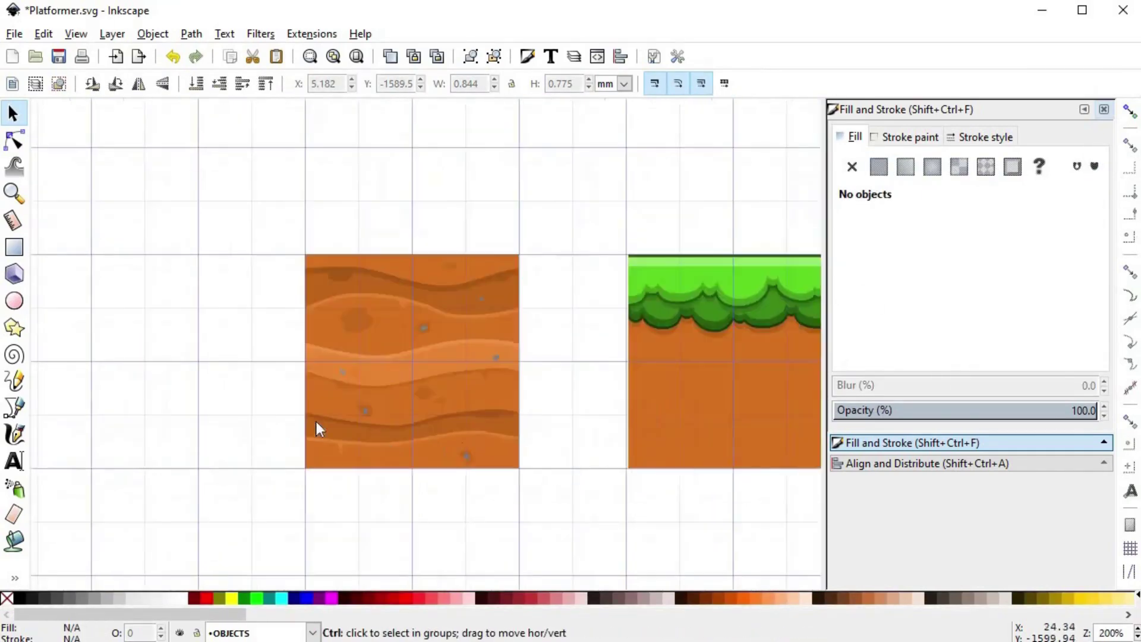
{"action": "scroll", "coordinate": [316, 426], "scroll_direction": "up", "scroll_amount": 2}
{"action": "scroll", "coordinate": [376, 349], "scroll_direction": "up", "scroll_amount": 2}
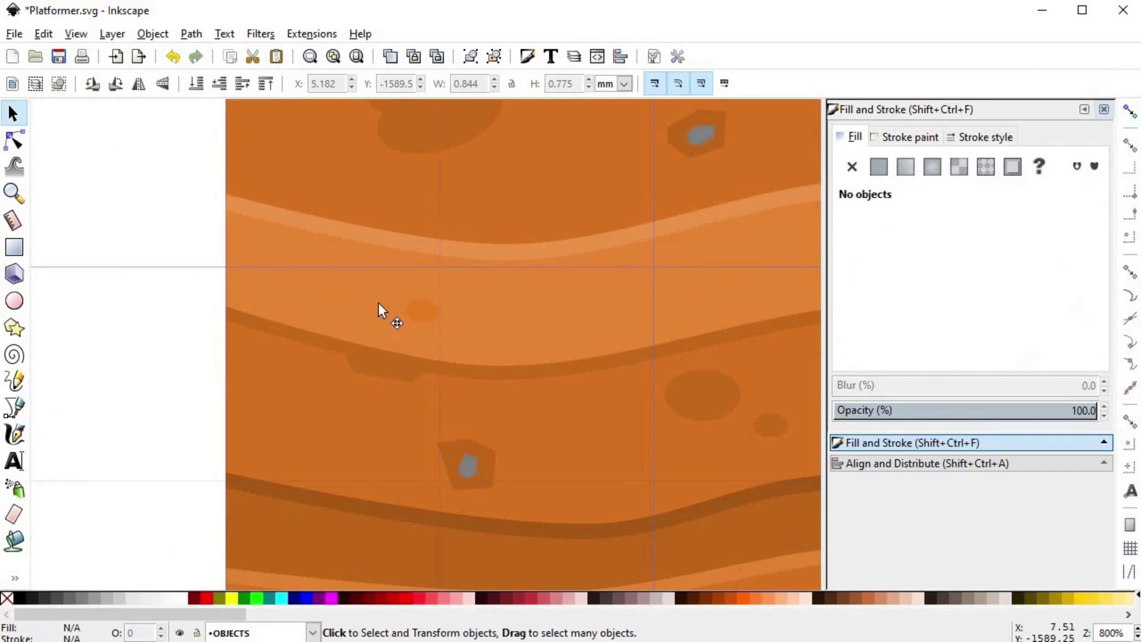
- Paste a spot about 1.6 by 1.2 mm beside the smaller spot on the left part of the middle band
{"action": "key", "text": "ctrl+v"}
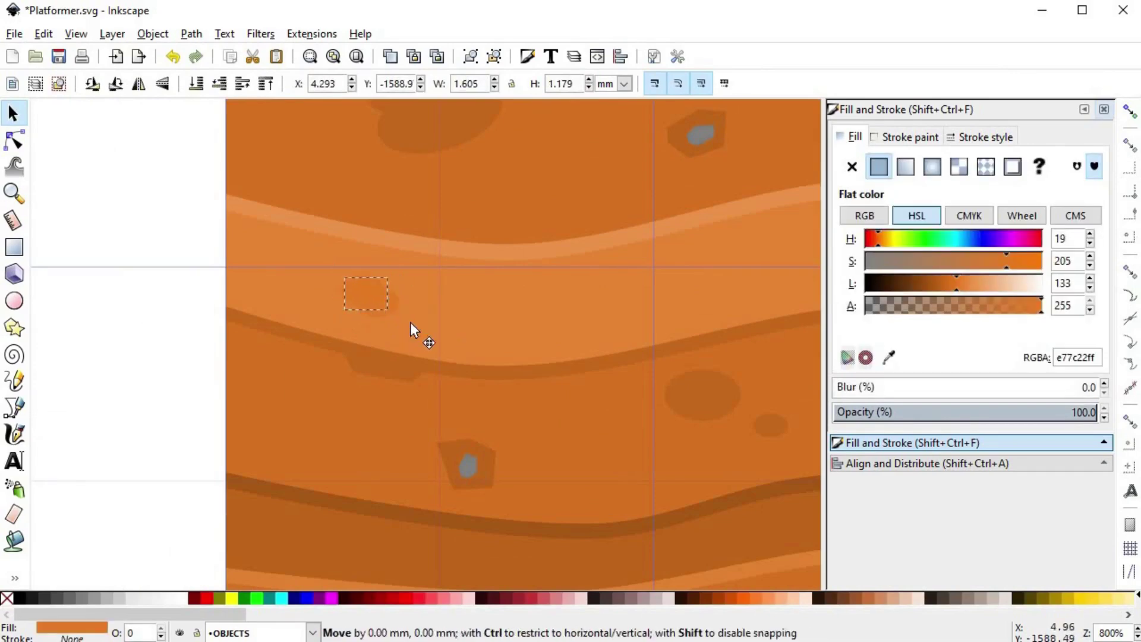
{"action": "left_click", "coordinate": [192, 389]}
{"action": "scroll", "coordinate": [189, 395], "scroll_direction": "down", "scroll_amount": 4}
{"action": "scroll", "coordinate": [238, 363], "scroll_direction": "up", "scroll_amount": 3}
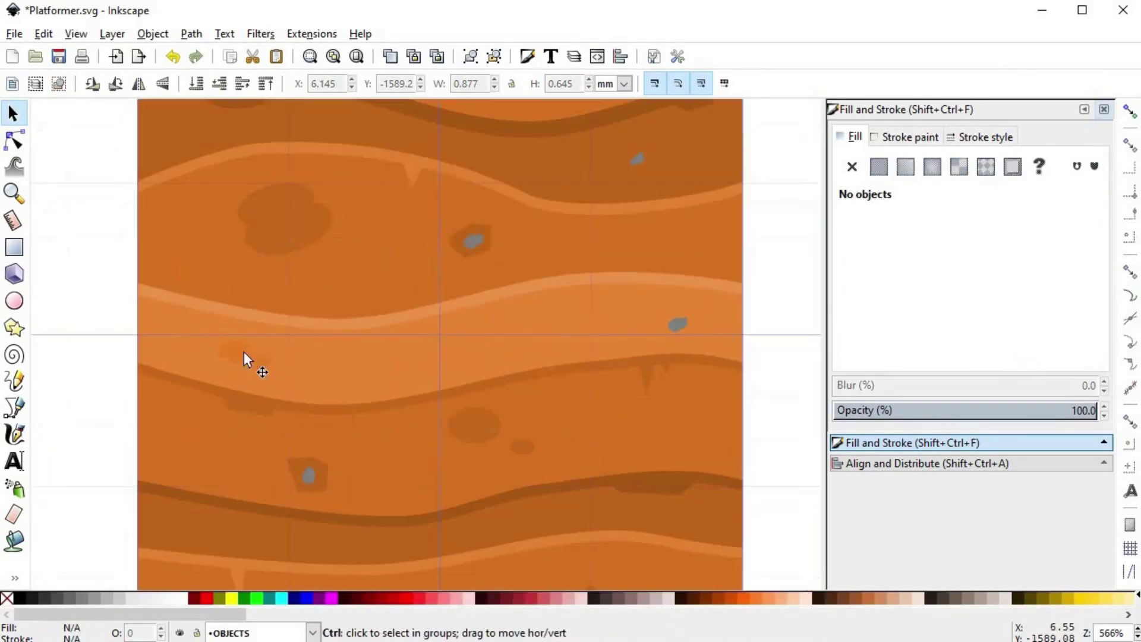
- Fill the larger middle-band spot with the sampled brown at lightness about 121 and apply the same colour to the small spot
{"action": "left_click", "coordinate": [243, 351]}
{"action": "key", "text": "d"}
{"action": "left_click", "coordinate": [364, 322]}
{"action": "left_click", "coordinate": [300, 408]}
{"action": "key", "text": "s"}
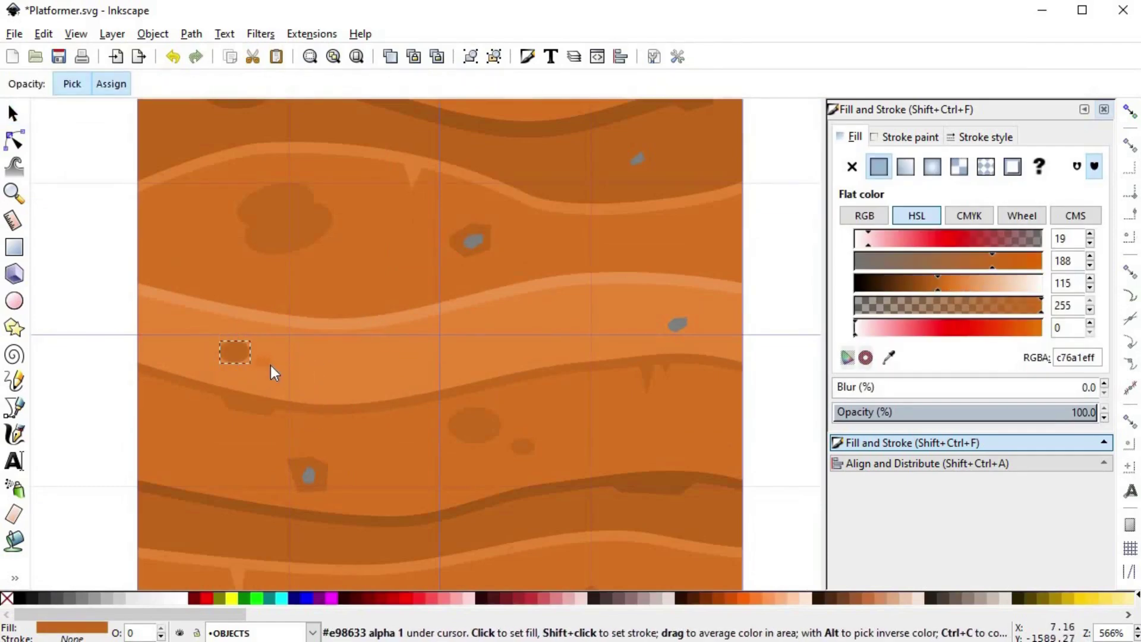
{"action": "left_click_drag", "start_coordinate": [943, 286], "coordinate": [949, 286]}
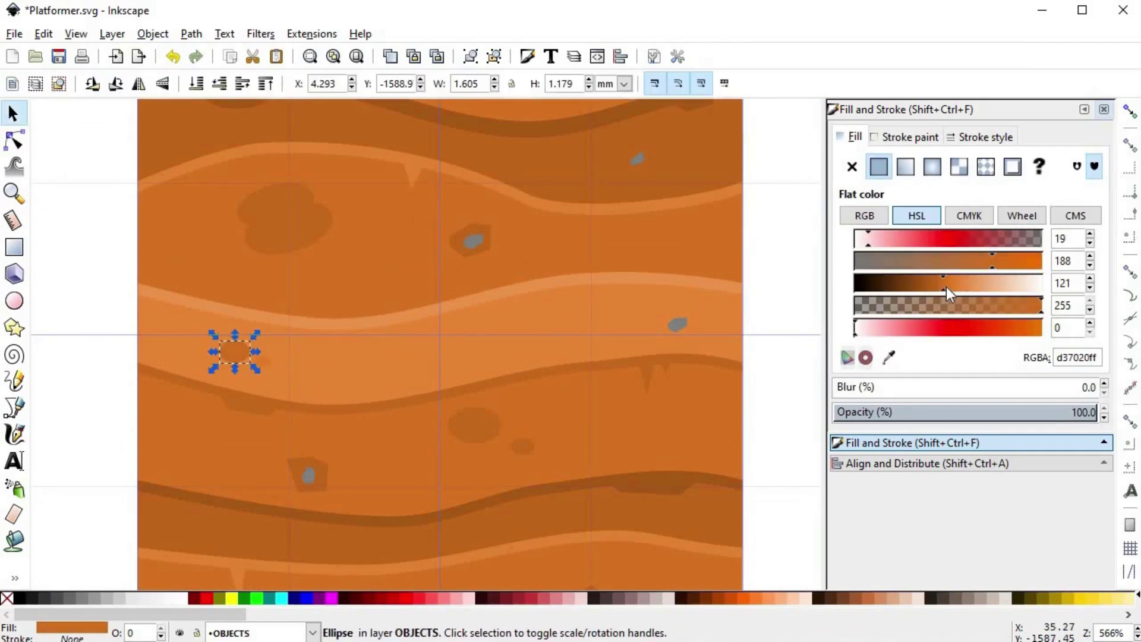
{"action": "key", "text": "d"}
{"action": "key", "text": "s"}
{"action": "left_click", "coordinate": [97, 394]}
- Move the grass tile further away to the right and group all objects of the dirt tile
{"action": "scroll", "coordinate": [158, 386], "scroll_direction": "down", "scroll_amount": 3}
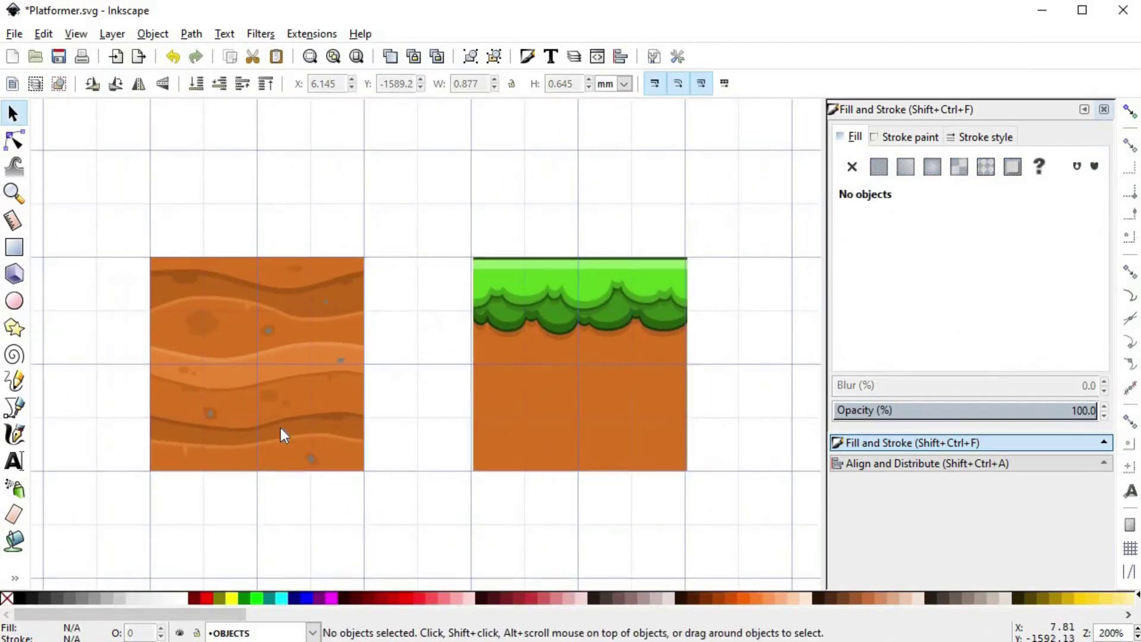
{"action": "scroll", "coordinate": [402, 412], "scroll_direction": "down", "scroll_amount": 1}
{"action": "left_click_drag", "start_coordinate": [401, 411], "coordinate": [432, 325]}
{"action": "left_click_drag", "start_coordinate": [459, 199], "coordinate": [671, 395]}
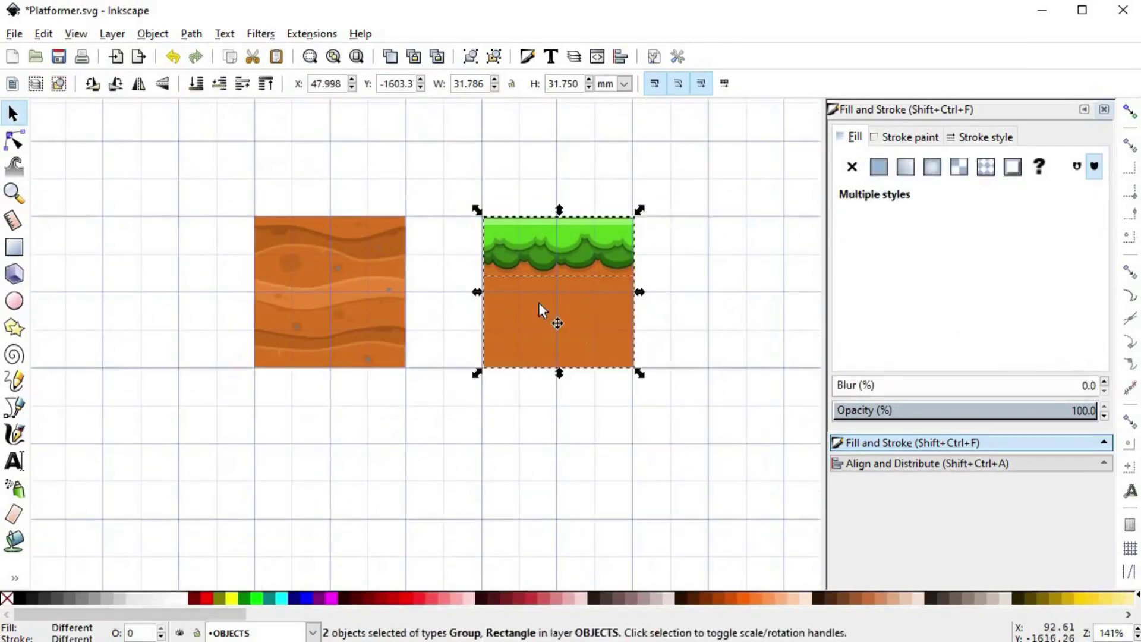
{"action": "left_click_drag", "start_coordinate": [540, 309], "coordinate": [733, 309]}
{"action": "left_click_drag", "start_coordinate": [230, 197], "coordinate": [474, 413]}
{"action": "key", "text": "ctrl+g"}
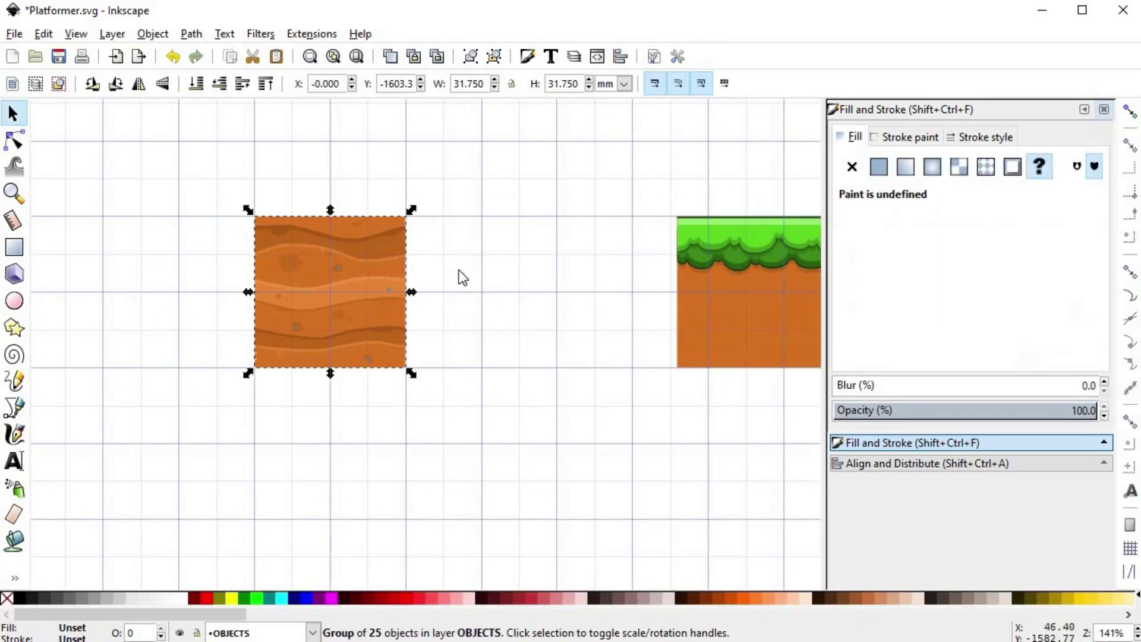
- Enable snapping, duplicate the dirt tile and place the copy flush against its right edge to test the seam
{"action": "left_click", "coordinate": [1130, 112]}
{"action": "scroll", "coordinate": [339, 253], "scroll_direction": "up", "scroll_amount": 1}
{"action": "key", "text": "ctrl+d"}
{"action": "left_click_drag", "start_coordinate": [233, 217], "coordinate": [444, 212]}
{"action": "scroll", "coordinate": [446, 201], "scroll_direction": "up", "scroll_amount": 2}
{"action": "scroll", "coordinate": [441, 193], "scroll_direction": "up", "scroll_amount": 1}
{"action": "key", "text": "Escape"}
{"action": "scroll", "coordinate": [429, 469], "scroll_direction": "down", "scroll_amount": 6}
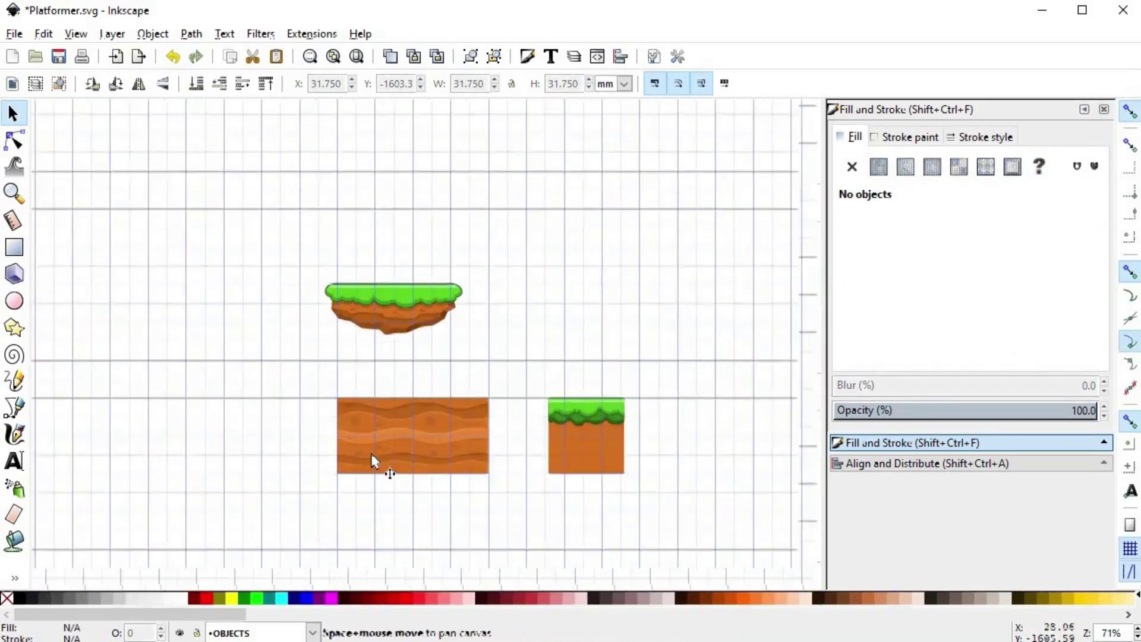
{"action": "left_click_drag", "start_coordinate": [371, 454], "coordinate": [293, 405]}
- Duplicate the two dirt tiles and snap the copies flush beneath them to form a two-by-two block
{"action": "scroll", "coordinate": [292, 405], "scroll_direction": "up", "scroll_amount": 2}
{"action": "left_click_drag", "start_coordinate": [172, 255], "coordinate": [549, 467]}
{"action": "key", "text": "ctrl+d"}
{"action": "left_click_drag", "start_coordinate": [267, 315], "coordinate": [262, 457]}
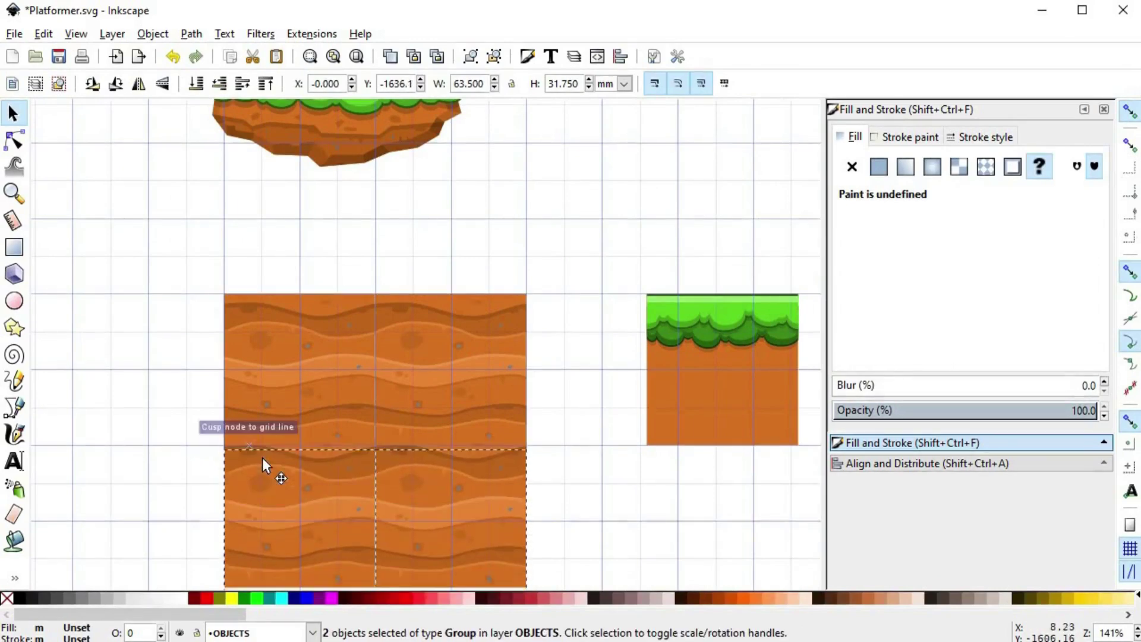
{"action": "scroll", "coordinate": [253, 463], "scroll_direction": "up", "scroll_amount": 3}
{"action": "left_click_drag", "start_coordinate": [228, 361], "coordinate": [176, 366]}
{"action": "key", "text": "Escape"}
{"action": "scroll", "coordinate": [171, 363], "scroll_direction": "down", "scroll_amount": 4}
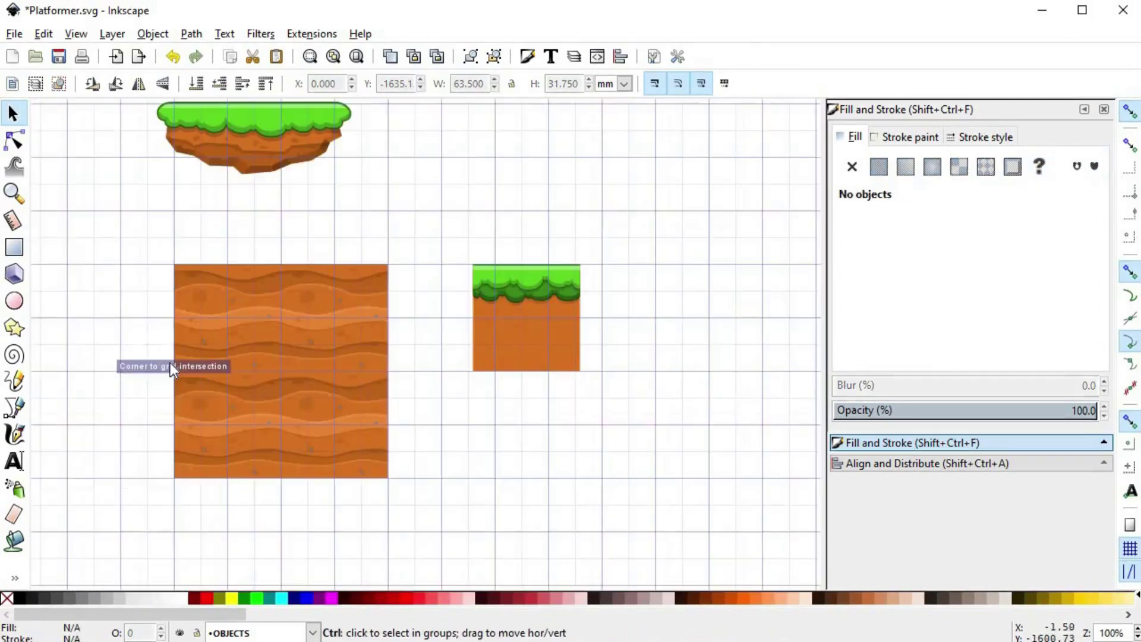
{"action": "left_click_drag", "start_coordinate": [313, 422], "coordinate": [340, 431]}
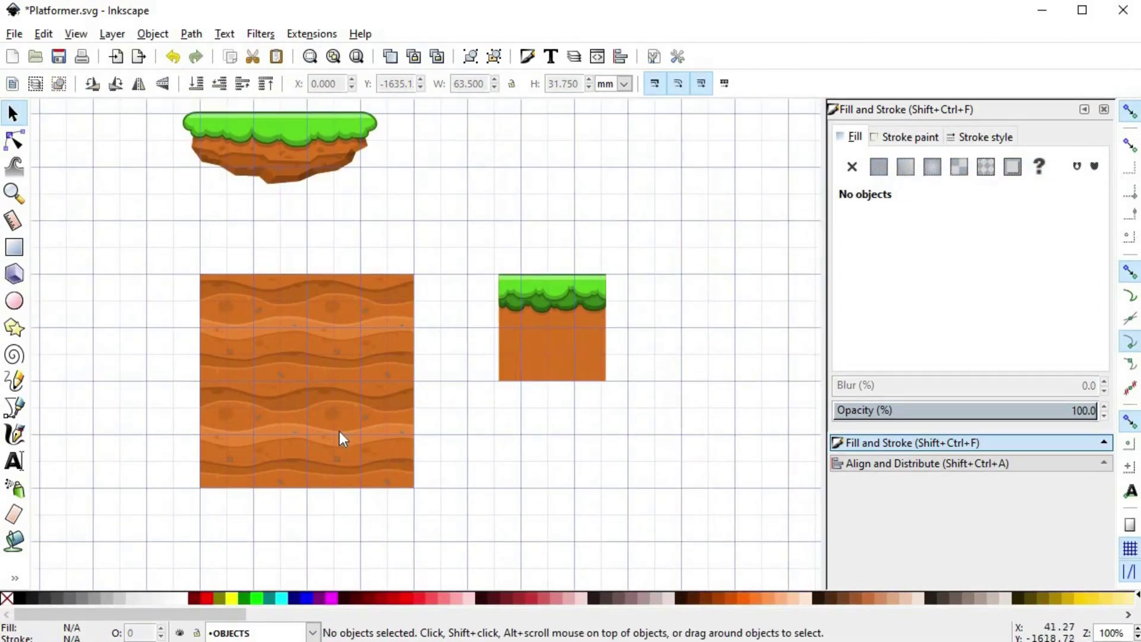
- Delete the three dirt tile copies, keeping only the original upper-left tile
{"action": "left_click_drag", "start_coordinate": [372, 343], "coordinate": [363, 451]}
{"action": "key", "text": "Delete"}
{"action": "left_click", "coordinate": [252, 439]}
{"action": "key", "text": "Delete"}
- With snapping off, shrink the large dark blotch in the dirt tile to about 4.0 by 2.7 mm and nudge it into place
{"action": "scroll", "coordinate": [213, 306], "scroll_direction": "up", "scroll_amount": 6}
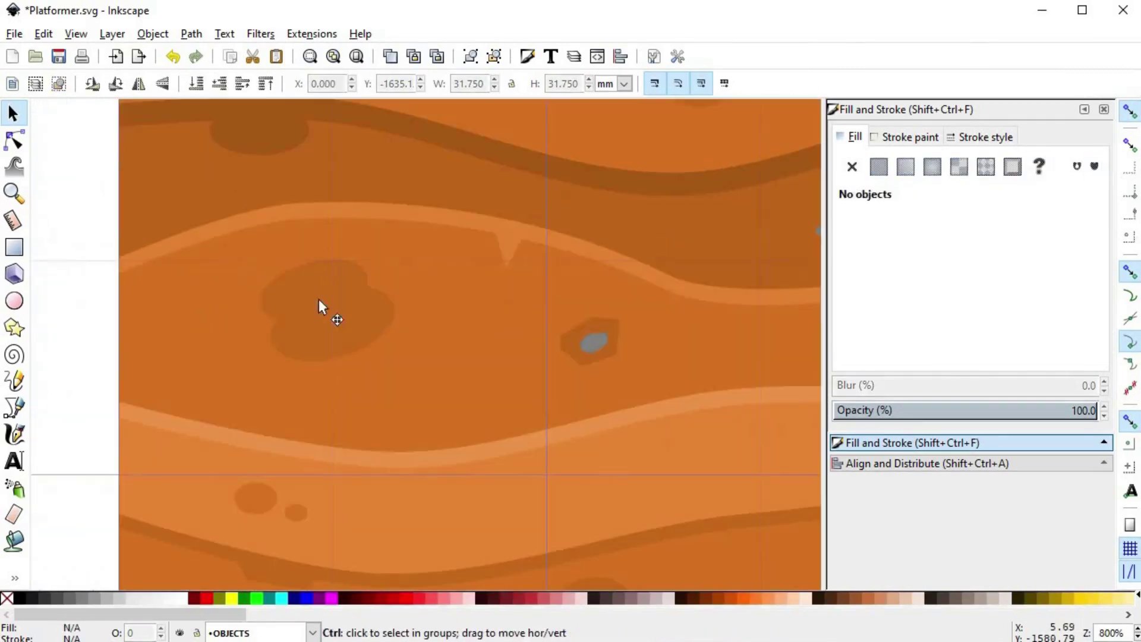
{"action": "double_click", "coordinate": [331, 301]}
{"action": "left_click_drag", "start_coordinate": [400, 367], "coordinate": [360, 338]}
{"action": "key", "text": "ctrl+z"}
{"action": "left_click", "coordinate": [1130, 111]}
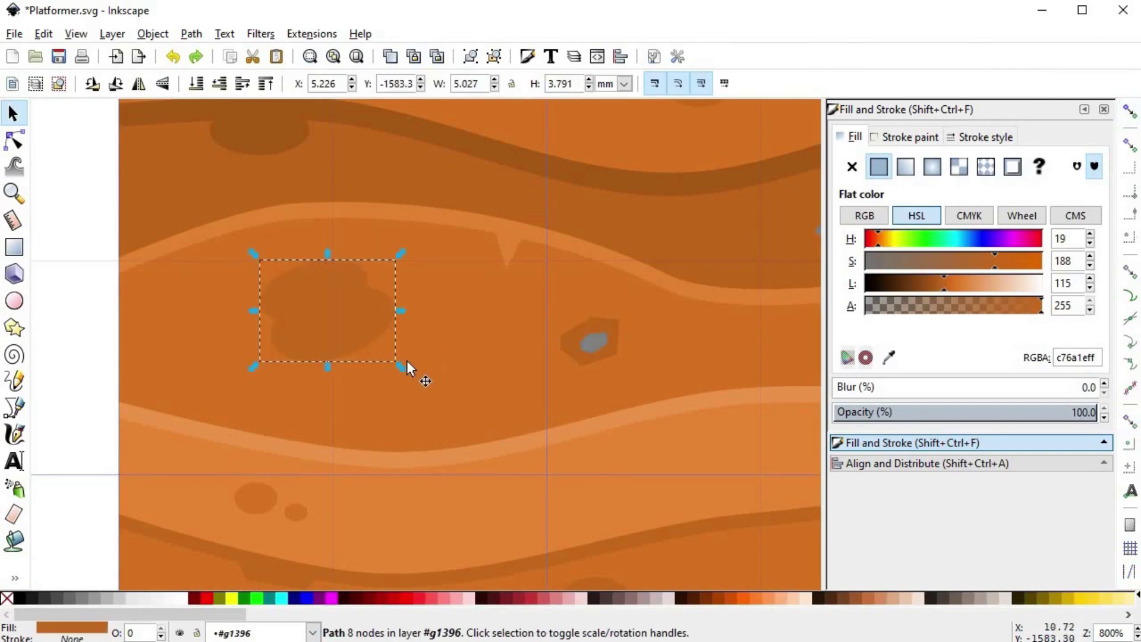
{"action": "left_click_drag", "start_coordinate": [408, 372], "coordinate": [377, 339]}
{"action": "left_click_drag", "start_coordinate": [301, 301], "coordinate": [296, 303]}
{"action": "left_click", "coordinate": [56, 391]}
{"action": "scroll", "coordinate": [57, 392], "scroll_direction": "down", "scroll_amount": 4}
{"action": "left_click_drag", "start_coordinate": [78, 402], "coordinate": [223, 328]}
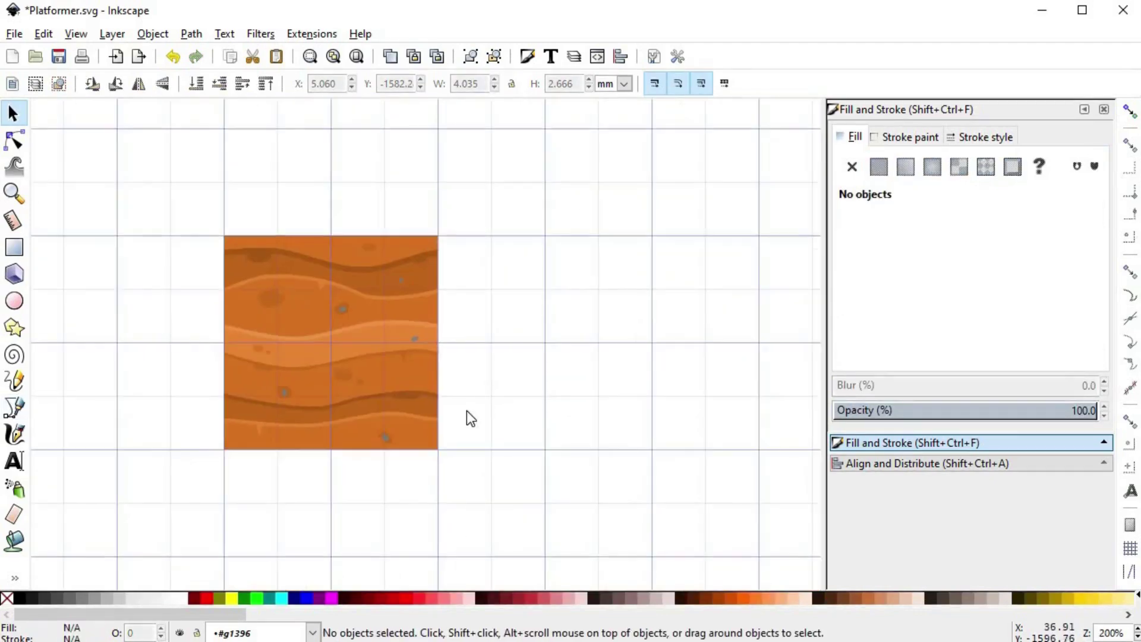
- Move the grass group off the plain brown tile onto the top of the detailed dirt tile and bring it to the front
{"action": "scroll", "coordinate": [466, 411], "scroll_direction": "down", "scroll_amount": 1}
{"action": "left_click_drag", "start_coordinate": [587, 405], "coordinate": [562, 496]}
{"action": "scroll", "coordinate": [556, 493], "scroll_direction": "down", "scroll_amount": 1}
{"action": "scroll", "coordinate": [552, 491], "scroll_direction": "down", "scroll_amount": 3}
{"action": "scroll", "coordinate": [551, 491], "scroll_direction": "up", "scroll_amount": 3}
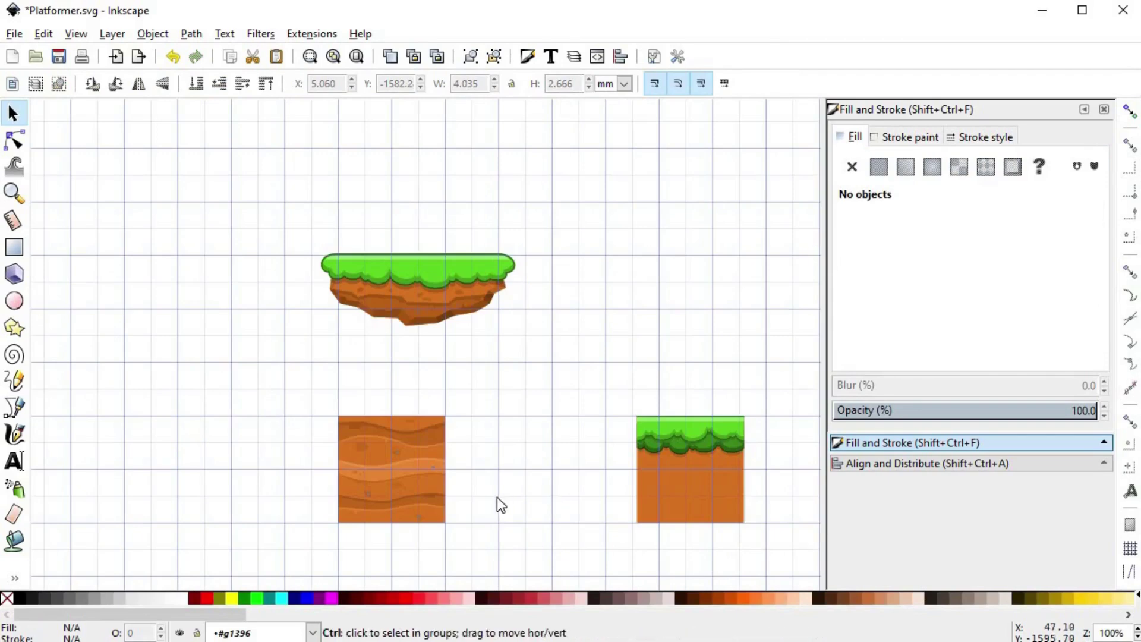
{"action": "scroll", "coordinate": [497, 496], "scroll_direction": "up", "scroll_amount": 1}
{"action": "left_click_drag", "start_coordinate": [764, 394], "coordinate": [364, 397]}
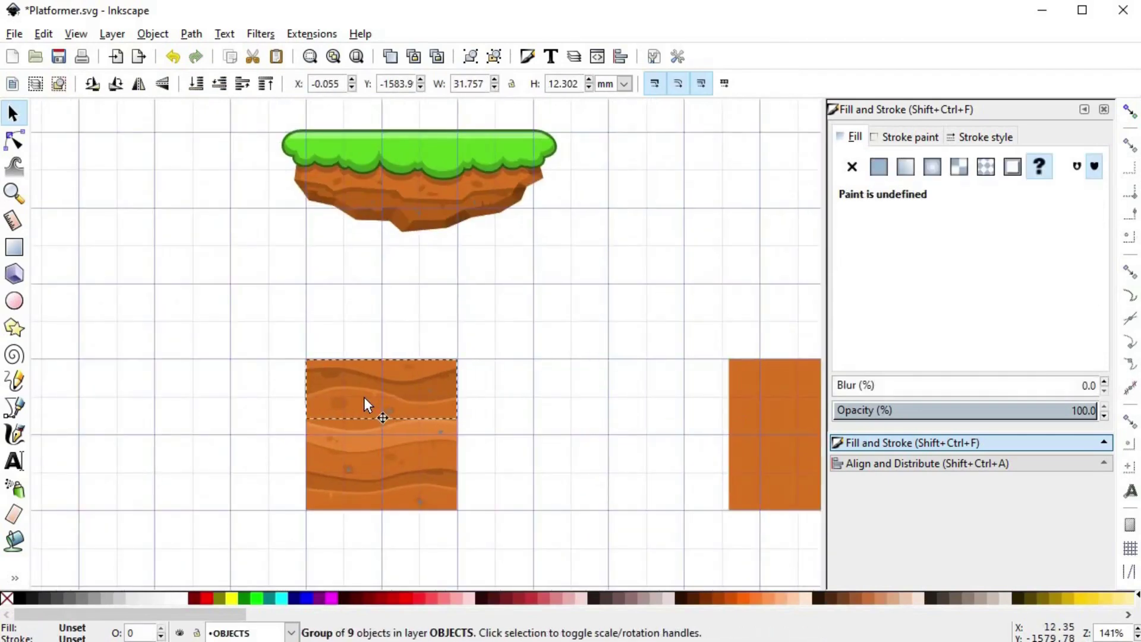
{"action": "scroll", "coordinate": [366, 359], "scroll_direction": "up", "scroll_amount": 3}
{"action": "left_click_drag", "start_coordinate": [249, 385], "coordinate": [247, 390]}
- Snap the grass group's upper-left bounding box corner to the grid intersection at the dirt tile's upper-left corner
{"action": "left_click", "coordinate": [1131, 113]}
{"action": "scroll", "coordinate": [197, 368], "scroll_direction": "up", "scroll_amount": 5}
{"action": "mouse_move", "coordinate": [227, 321]}
{"action": "left_mouse_down"}
{"action": "mouse_move", "coordinate": [205, 314]}
{"action": "mouse_move", "coordinate": [216, 316]}
{"action": "left_mouse_up"}
{"action": "scroll", "coordinate": [193, 293], "scroll_direction": "up", "scroll_amount": 2}
{"action": "scroll", "coordinate": [177, 278], "scroll_direction": "up", "scroll_amount": 2}
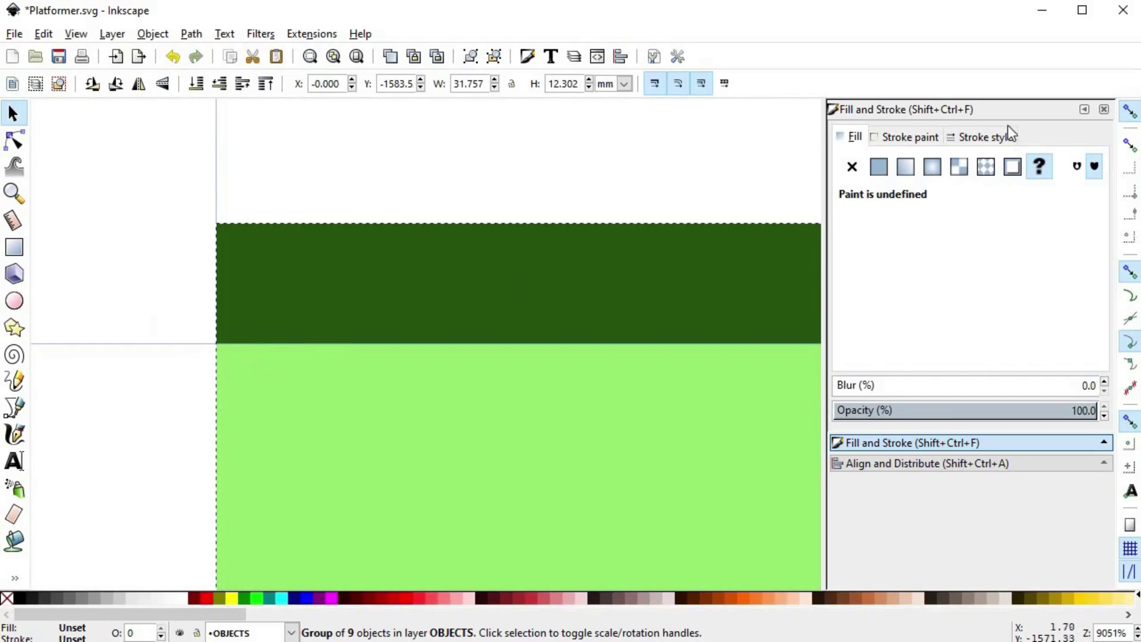
{"action": "left_click", "coordinate": [1128, 146]}
{"action": "left_click_drag", "start_coordinate": [220, 365], "coordinate": [220, 483]}
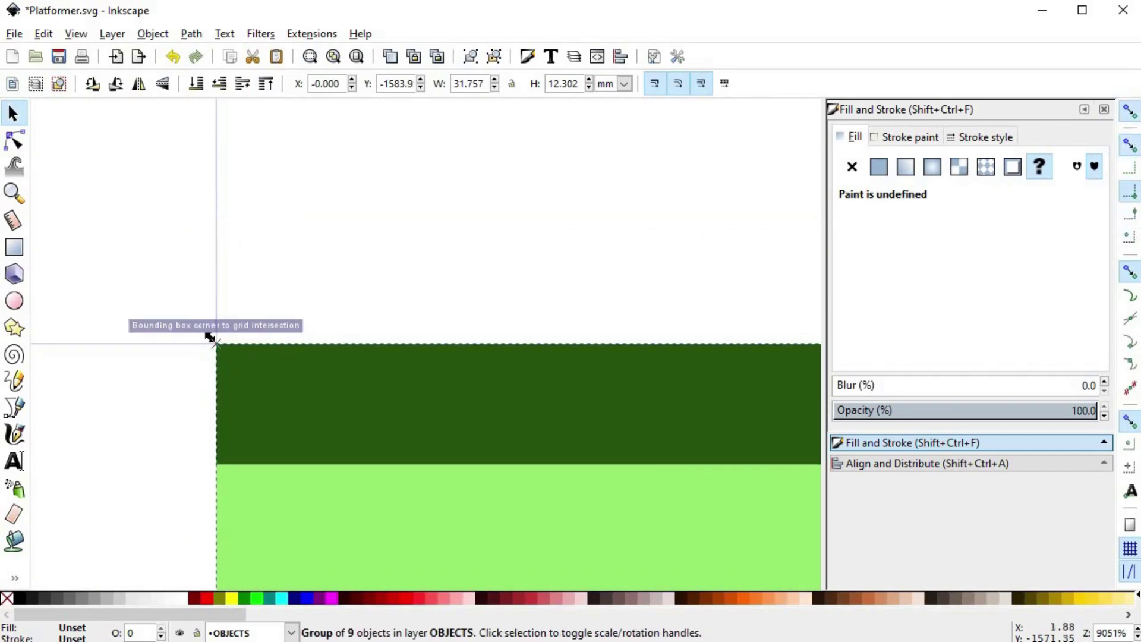
{"action": "left_click", "coordinate": [1122, 343]}
{"action": "left_click", "coordinate": [658, 293]}
{"action": "scroll", "coordinate": [628, 333], "scroll_direction": "down", "scroll_amount": 6}
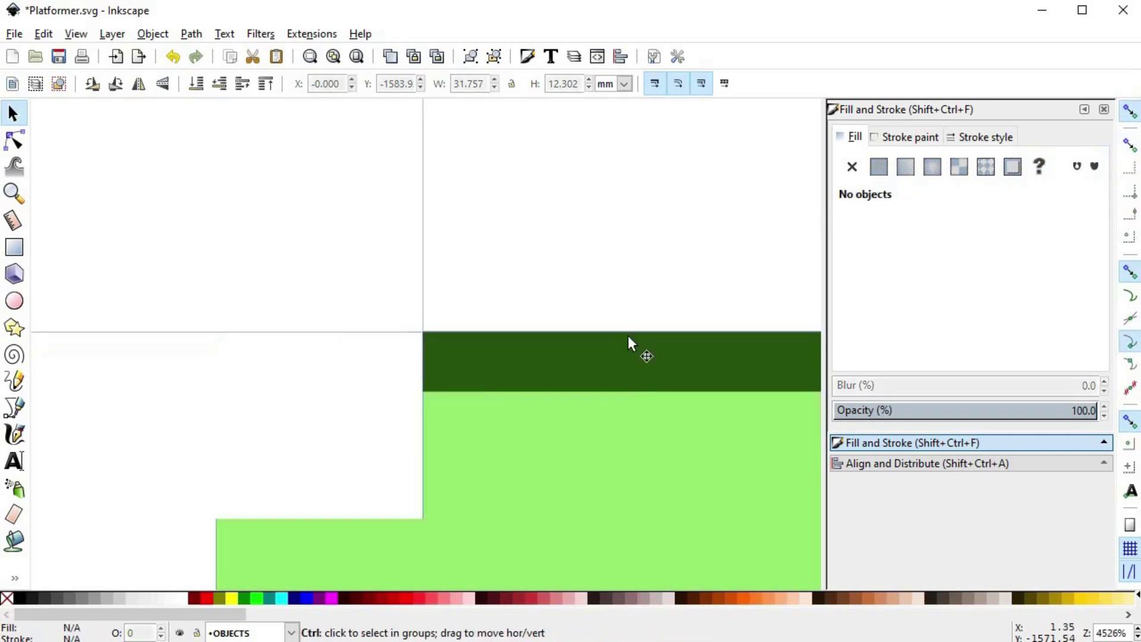
- Ungroup the dirt tile beneath the grass so its details can be edited separately
{"action": "key", "text": "space"}
{"action": "scroll", "coordinate": [242, 318], "scroll_direction": "down", "scroll_amount": 3}
{"action": "key", "text": "space"}
{"action": "scroll", "coordinate": [378, 361], "scroll_direction": "up", "scroll_amount": 2}
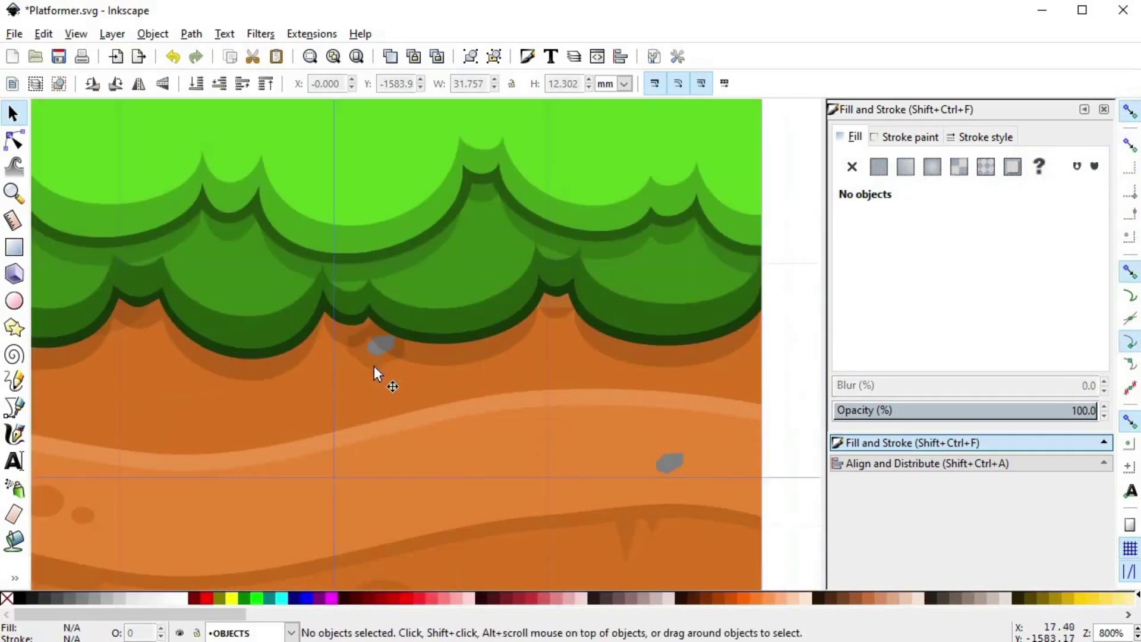
{"action": "left_click", "coordinate": [374, 367]}
{"action": "scroll", "coordinate": [381, 387], "scroll_direction": "down", "scroll_amount": 2}
{"action": "key", "text": "space"}
{"action": "right_click", "coordinate": [406, 374]}
{"action": "left_click", "coordinate": [446, 356]}
{"action": "key", "text": "Escape"}
{"action": "scroll", "coordinate": [371, 326], "scroll_direction": "up", "scroll_amount": 4}
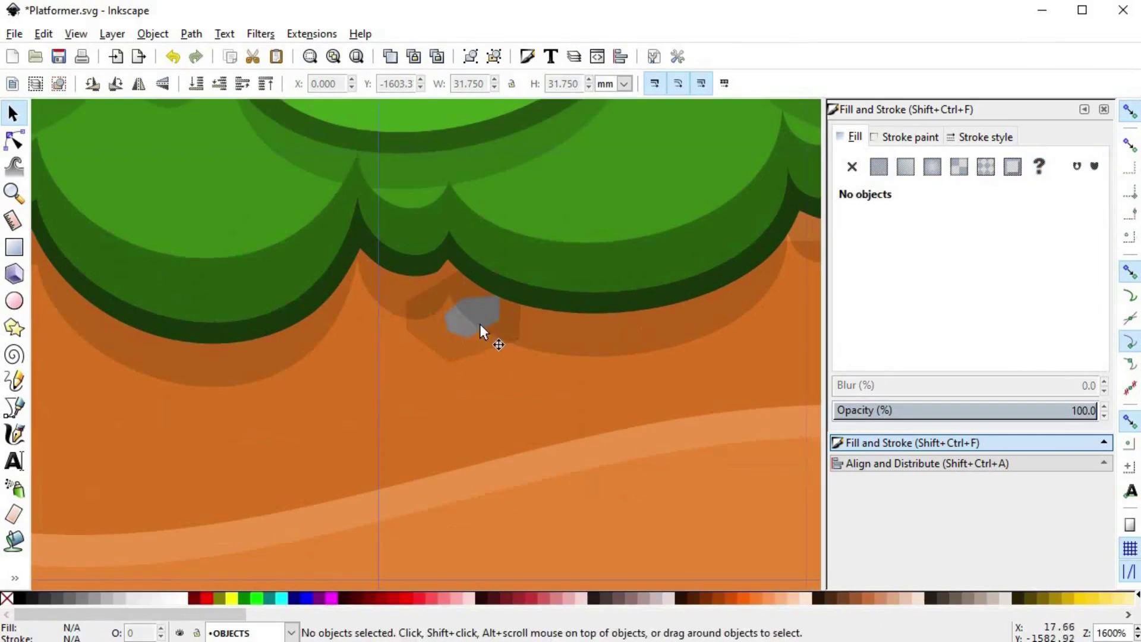
- Move the stone under the grass edge together with its dark patch down into the open dirt
{"action": "double_click", "coordinate": [479, 323]}
{"action": "left_click", "coordinate": [448, 347], "text": "shift"}
{"action": "key", "text": "s"}
{"action": "left_click_drag", "start_coordinate": [428, 369], "coordinate": [409, 384]}
{"action": "scroll", "coordinate": [409, 383], "scroll_direction": "down", "scroll_amount": 3}
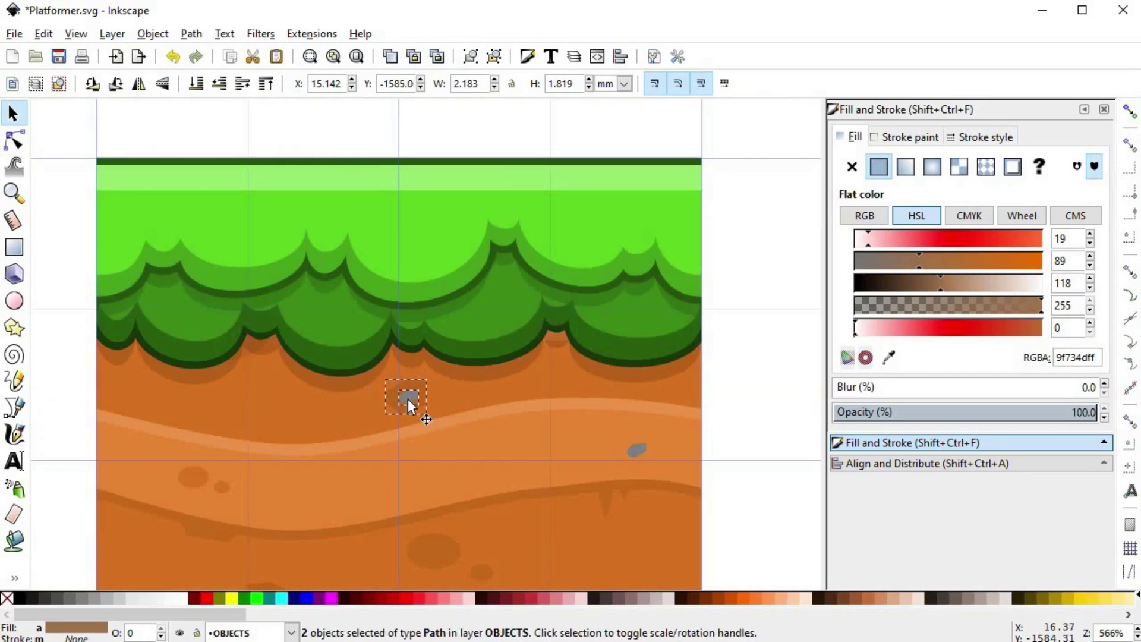
{"action": "key", "text": "Escape"}
- Try moving the upper stone and its dark patch further left below the grass
{"action": "scroll", "coordinate": [730, 423], "scroll_direction": "down", "scroll_amount": 4}
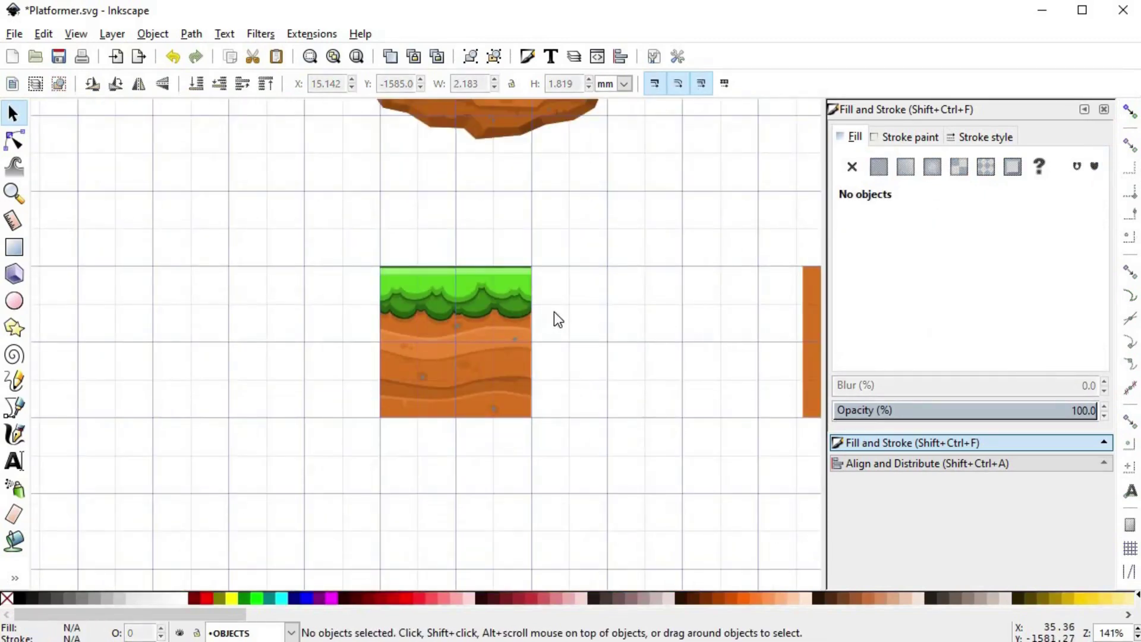
{"action": "scroll", "coordinate": [553, 319], "scroll_direction": "up", "scroll_amount": 5}
{"action": "scroll", "coordinate": [237, 380], "scroll_direction": "up", "scroll_amount": 2}
{"action": "left_click", "coordinate": [305, 371]}
{"action": "left_click", "coordinate": [321, 364], "text": "shift"}
{"action": "left_click_drag", "start_coordinate": [321, 364], "coordinate": [202, 405]}
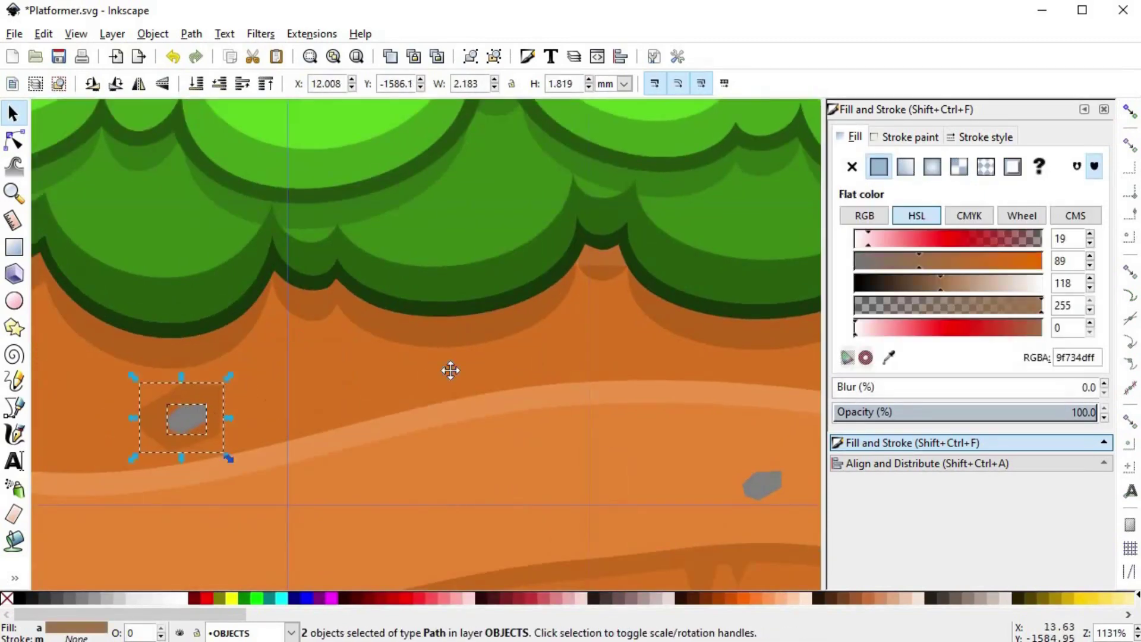
{"action": "scroll", "coordinate": [433, 350], "scroll_direction": "down", "scroll_amount": 2}
{"action": "left_click_drag", "start_coordinate": [377, 280], "coordinate": [587, 153]}
{"action": "key", "text": "ctrl+z"}
{"action": "key", "text": "ctrl+z"}
- Shift the upper stone and its dark patch slightly right and down, clear of the grass shadow
{"action": "left_click", "coordinate": [465, 355]}
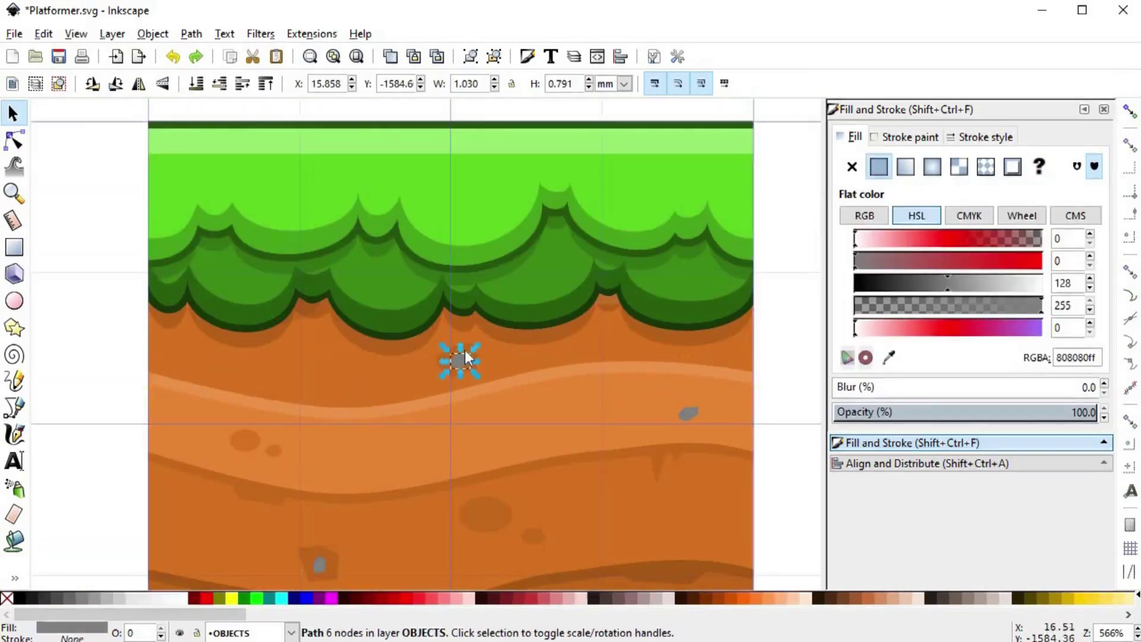
{"action": "scroll", "coordinate": [468, 352], "scroll_direction": "up", "scroll_amount": 3}
{"action": "left_click", "coordinate": [490, 380], "text": "shift"}
{"action": "left_click_drag", "start_coordinate": [450, 372], "coordinate": [480, 381]}
{"action": "scroll", "coordinate": [480, 382], "scroll_direction": "down", "scroll_amount": 4}
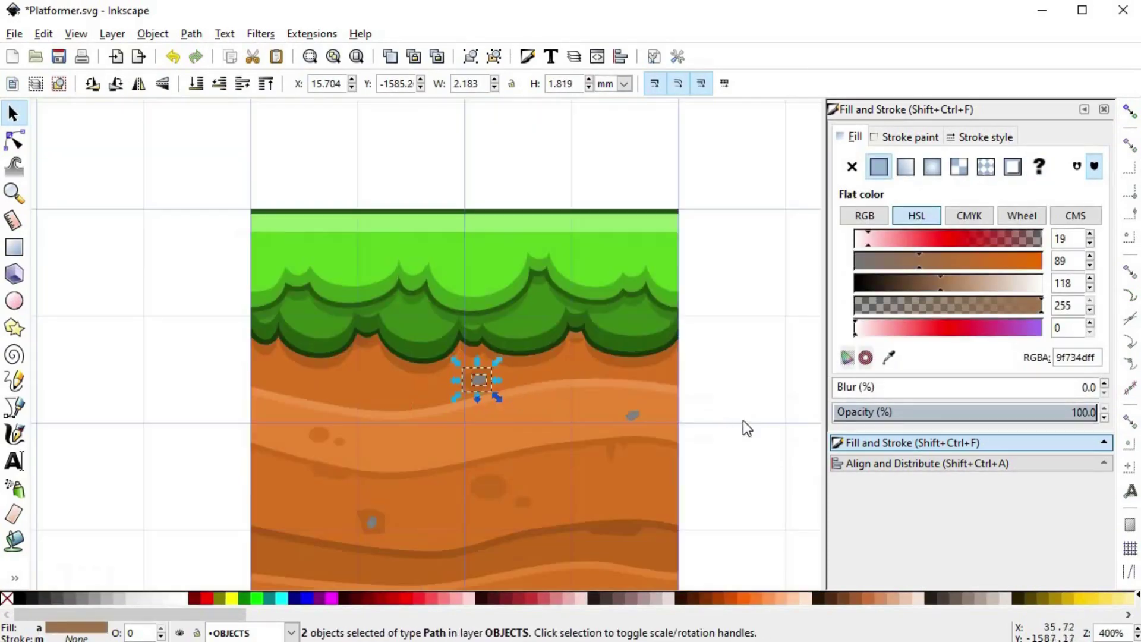
{"action": "left_click", "coordinate": [743, 419]}
- Draw a small closed triangular crack pointing down from the light highlight along the middle band's upper edge
{"action": "scroll", "coordinate": [743, 419], "scroll_direction": "down", "scroll_amount": 1}
{"action": "scroll", "coordinate": [743, 419], "scroll_direction": "down", "scroll_amount": 1}
{"action": "key", "text": "space"}
{"action": "scroll", "coordinate": [569, 354], "scroll_direction": "down", "scroll_amount": 1}
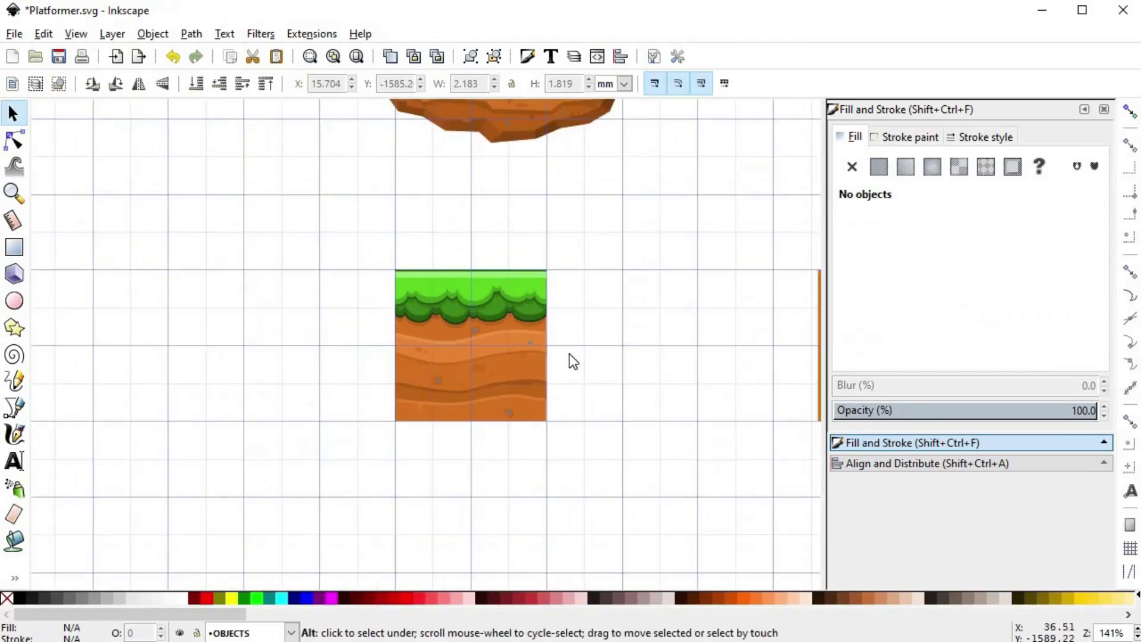
{"action": "scroll", "coordinate": [457, 369], "scroll_direction": "up", "scroll_amount": 5}
{"action": "scroll", "coordinate": [435, 366], "scroll_direction": "down", "scroll_amount": 1}
{"action": "scroll", "coordinate": [378, 260], "scroll_direction": "up", "scroll_amount": 1}
{"action": "key", "text": "b"}
{"action": "left_click", "coordinate": [333, 243]}
{"action": "left_click", "coordinate": [343, 265]}
{"action": "left_click", "coordinate": [350, 237]}
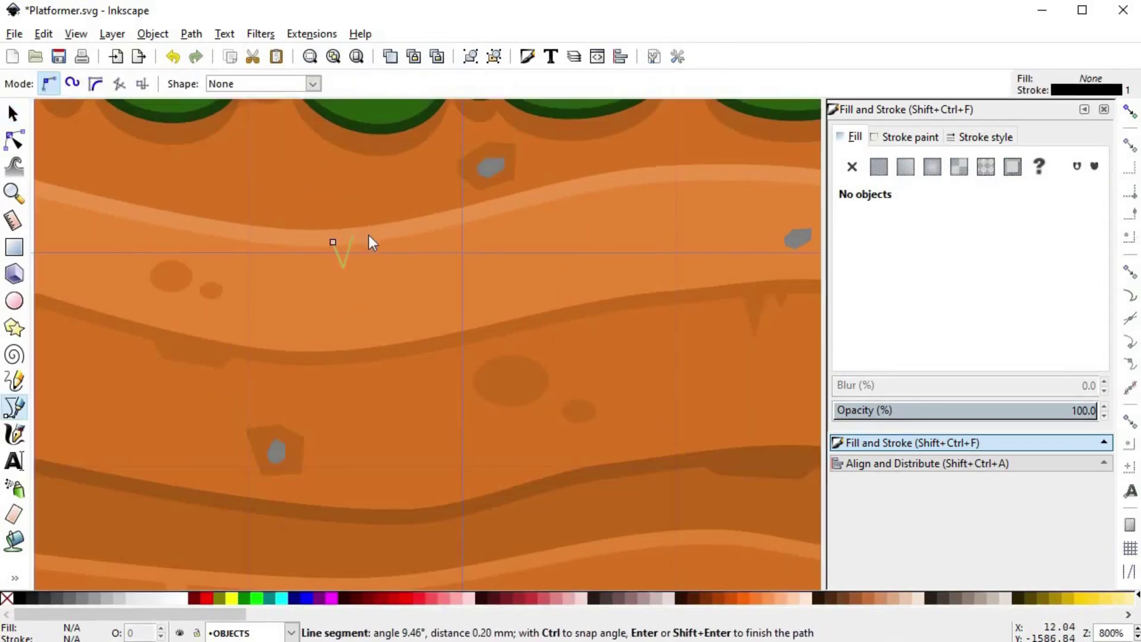
{"action": "left_click", "coordinate": [333, 243]}
- Unite the triangular crack with the middle band's light highlight
{"action": "key", "text": "ctrl+plus"}
{"action": "scroll", "coordinate": [419, 415], "scroll_direction": "down", "scroll_amount": 2}
{"action": "left_click", "coordinate": [406, 250]}
{"action": "left_click", "coordinate": [934, 286]}
{"action": "left_click", "coordinate": [701, 297]}
{"action": "scroll", "coordinate": [558, 304], "scroll_direction": "down", "scroll_amount": 1}
{"action": "key", "text": "space"}
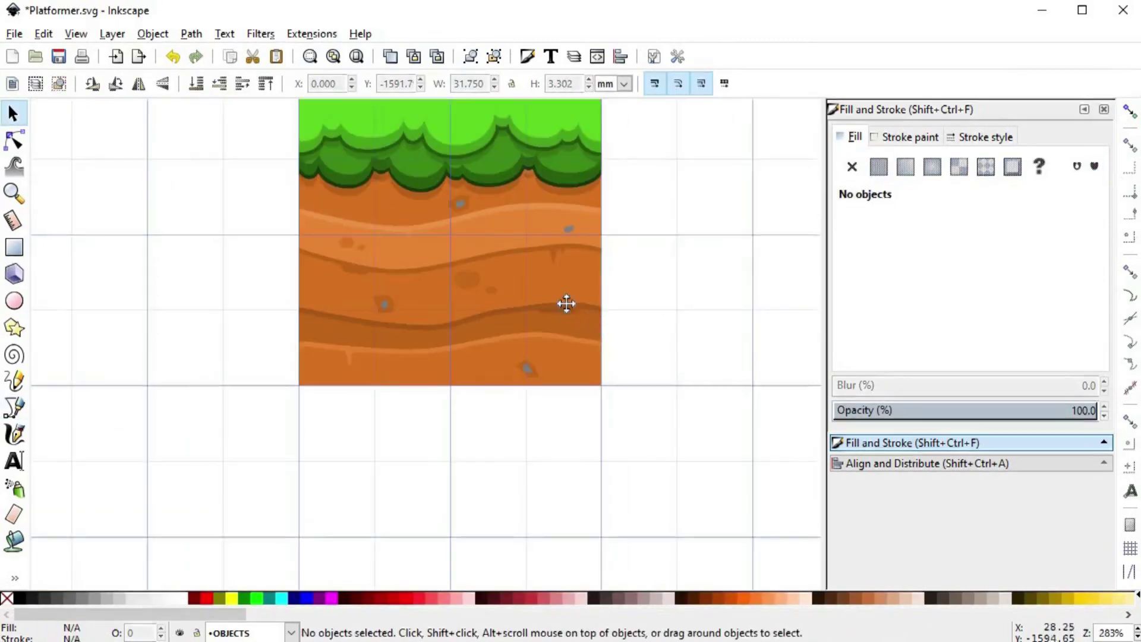
{"action": "scroll", "coordinate": [415, 326], "scroll_direction": "down", "scroll_amount": 1}
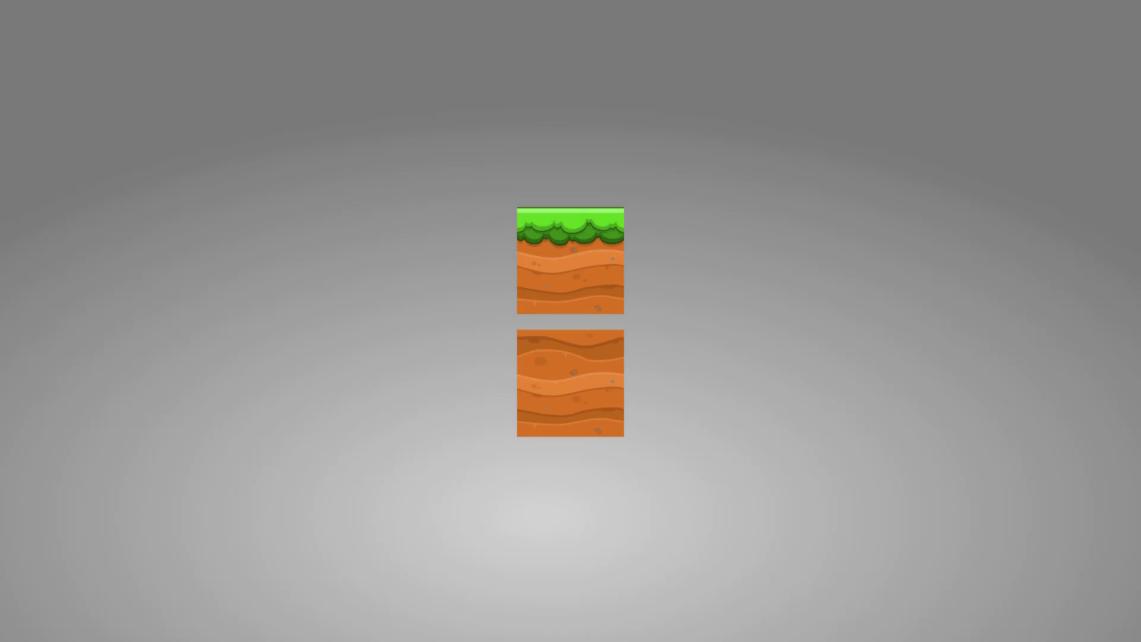
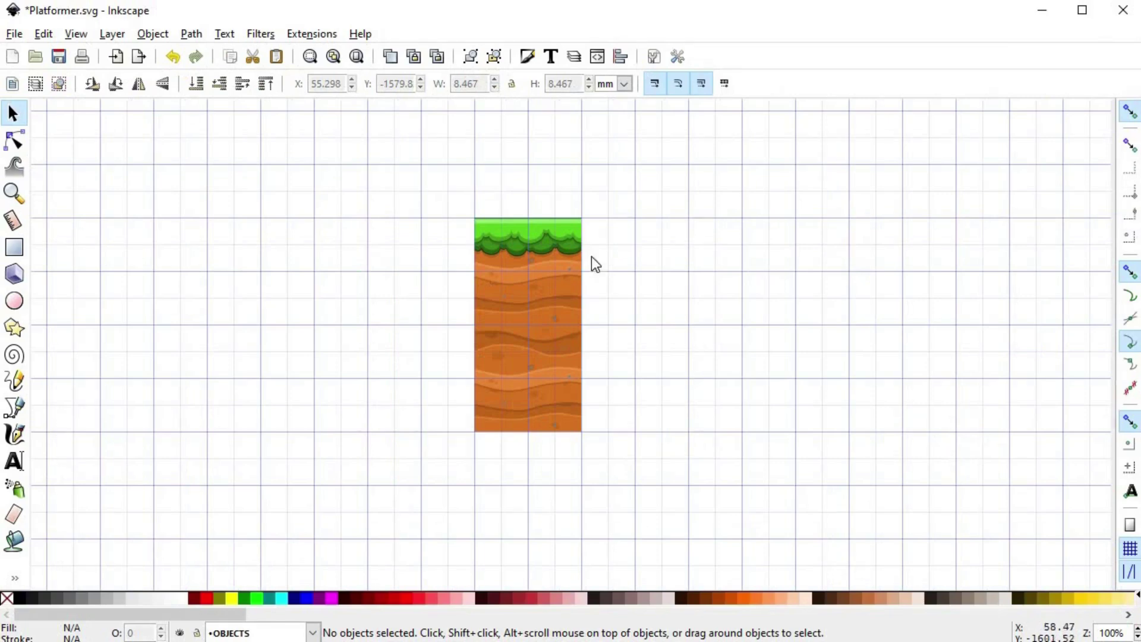
- Draw a circle spanning one small grid square against the upper-right corner of the grass tile
{"action": "scroll", "coordinate": [591, 211], "scroll_direction": "up", "scroll_amount": 4}
{"action": "key", "text": "e"}
{"action": "left_click_drag", "start_coordinate": [548, 245], "coordinate": [657, 353]}
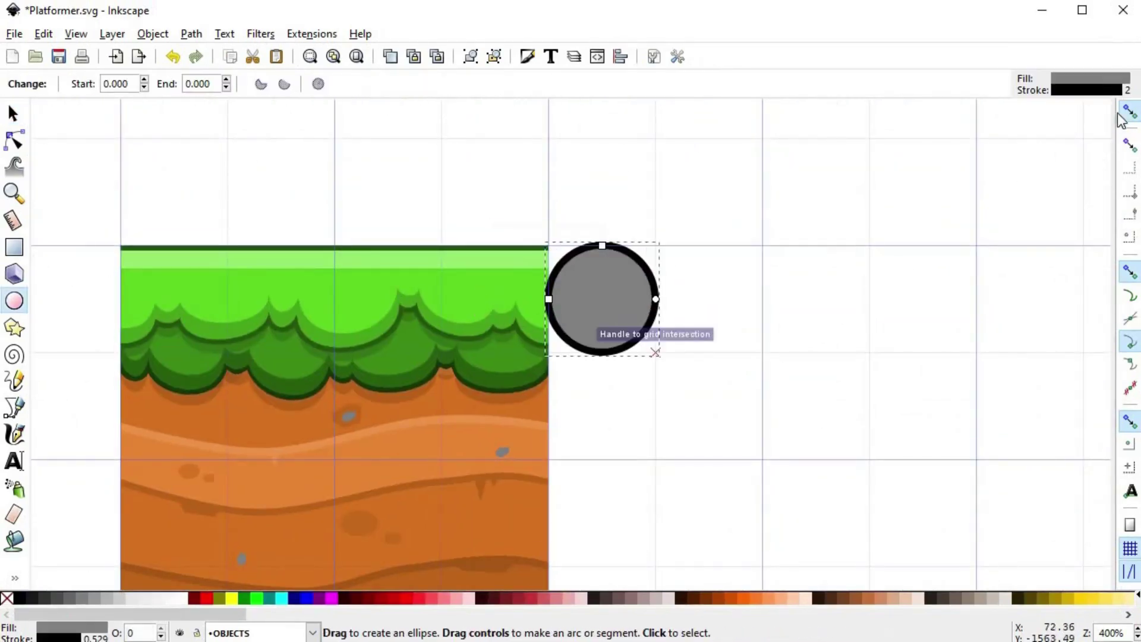
- Turn off snapping, remove the circle's black outline, and stretch it into a wide ellipse about 14.9 × 5.7 mm across the tile's upper-right corner
{"action": "left_click", "coordinate": [1129, 112]}
{"action": "key", "text": "s"}
{"action": "mouse_move", "coordinate": [610, 305]}
{"action": "left_mouse_down"}
{"action": "mouse_move", "coordinate": [566, 309]}
{"action": "mouse_move", "coordinate": [657, 307]}
{"action": "mouse_move", "coordinate": [567, 307]}
{"action": "left_mouse_up"}
{"action": "left_click_drag", "start_coordinate": [631, 303], "coordinate": [648, 308]}
{"action": "mouse_move", "coordinate": [607, 308]}
{"action": "left_mouse_down"}
{"action": "mouse_move", "coordinate": [598, 269]}
{"action": "mouse_move", "coordinate": [568, 274]}
{"action": "mouse_move", "coordinate": [664, 321]}
{"action": "mouse_move", "coordinate": [564, 315]}
{"action": "left_mouse_up"}
{"action": "scroll", "coordinate": [583, 283], "scroll_direction": "up", "scroll_amount": 4}
{"action": "left_click", "coordinate": [7, 597], "text": "shift"}
{"action": "left_click_drag", "start_coordinate": [756, 355], "coordinate": [838, 356]}
{"action": "left_click_drag", "start_coordinate": [689, 360], "coordinate": [716, 358]}
{"action": "scroll", "coordinate": [684, 392], "scroll_direction": "down", "scroll_amount": 2}
{"action": "left_click_drag", "start_coordinate": [677, 380], "coordinate": [719, 286]}
{"action": "left_click_drag", "start_coordinate": [602, 409], "coordinate": [606, 352]}
- Add two smaller copies of the grey ellipse along its lower edge to form a large and a small hanging lobe
{"action": "key", "text": "ctrl+d"}
{"action": "left_click_drag", "start_coordinate": [643, 316], "coordinate": [777, 404]}
{"action": "left_click_drag", "start_coordinate": [940, 357], "coordinate": [717, 363]}
{"action": "mouse_move", "coordinate": [606, 371]}
{"action": "left_mouse_down"}
{"action": "mouse_move", "coordinate": [688, 334]}
{"action": "mouse_move", "coordinate": [670, 321]}
{"action": "mouse_move", "coordinate": [597, 362]}
{"action": "left_mouse_up"}
{"action": "key", "text": "ctrl+d"}
{"action": "left_click_drag", "start_coordinate": [717, 324], "coordinate": [741, 327]}
{"action": "left_click_drag", "start_coordinate": [747, 331], "coordinate": [754, 319]}
- Shift the wide ellipse slightly right and shrink the small lobe to about 3.8 × 4.1 mm beside the large one
{"action": "left_click", "coordinate": [791, 278]}
{"action": "key", "text": "n"}
{"action": "key", "text": "s"}
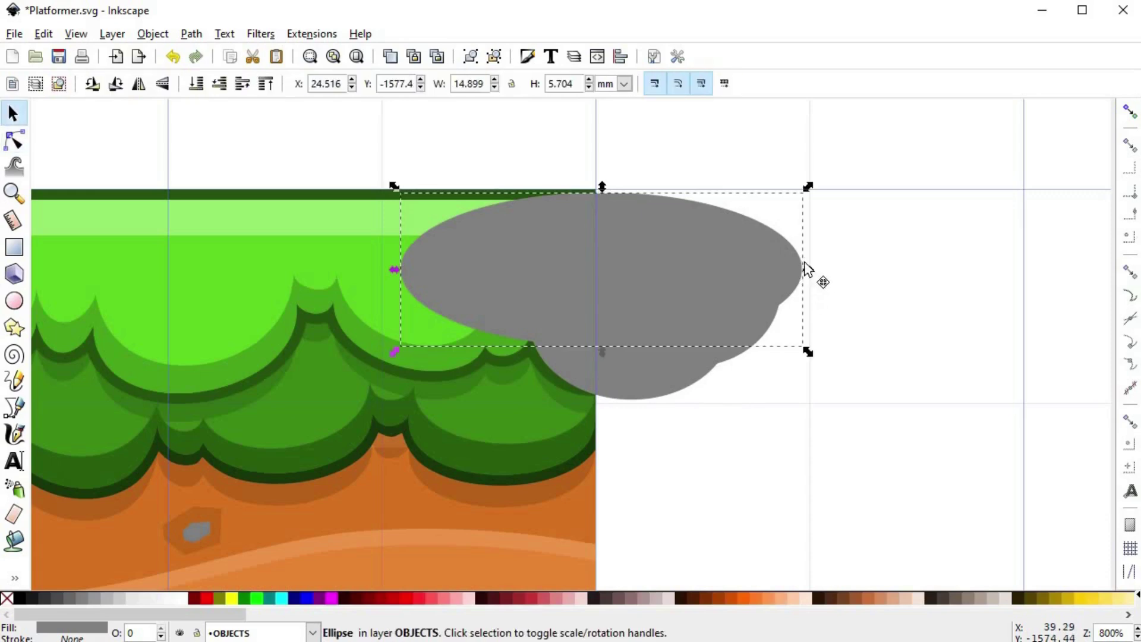
{"action": "left_click_drag", "start_coordinate": [798, 265], "coordinate": [818, 262]}
{"action": "left_click", "coordinate": [674, 350]}
{"action": "left_click_drag", "start_coordinate": [748, 338], "coordinate": [765, 343]}
{"action": "left_click_drag", "start_coordinate": [612, 378], "coordinate": [689, 332]}
{"action": "left_click_drag", "start_coordinate": [750, 285], "coordinate": [735, 315]}
{"action": "left_click", "coordinate": [842, 373]}
{"action": "scroll", "coordinate": [685, 336], "scroll_direction": "down", "scroll_amount": 2}
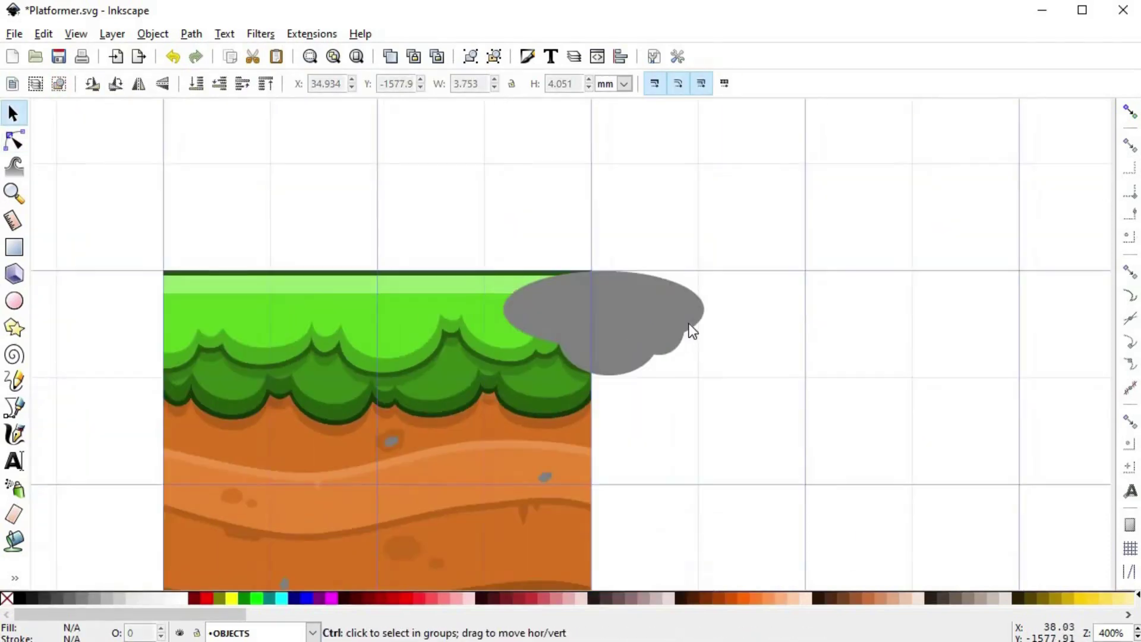
- Fine-tune the arrangement by nudging the large lobe left, the small lobe down and left, and the wide ellipse slightly left
{"action": "scroll", "coordinate": [688, 342], "scroll_direction": "up", "scroll_amount": 2}
{"action": "scroll", "coordinate": [712, 370], "scroll_direction": "down", "scroll_amount": 1}
{"action": "scroll", "coordinate": [712, 370], "scroll_direction": "down", "scroll_amount": 4}
{"action": "scroll", "coordinate": [712, 370], "scroll_direction": "up", "scroll_amount": 5}
{"action": "mouse_move", "coordinate": [515, 387]}
{"action": "left_mouse_down"}
{"action": "mouse_move", "coordinate": [518, 372]}
{"action": "mouse_move", "coordinate": [504, 379]}
{"action": "left_mouse_up"}
{"action": "left_click", "coordinate": [659, 385]}
{"action": "left_click_drag", "start_coordinate": [649, 367], "coordinate": [637, 382]}
{"action": "left_click_drag", "start_coordinate": [691, 289], "coordinate": [682, 289]}
{"action": "left_click", "coordinate": [731, 392]}
{"action": "scroll", "coordinate": [724, 399], "scroll_direction": "down", "scroll_amount": 2}
{"action": "key", "text": "space"}
{"action": "scroll", "coordinate": [680, 368], "scroll_direction": "up", "scroll_amount": 1}
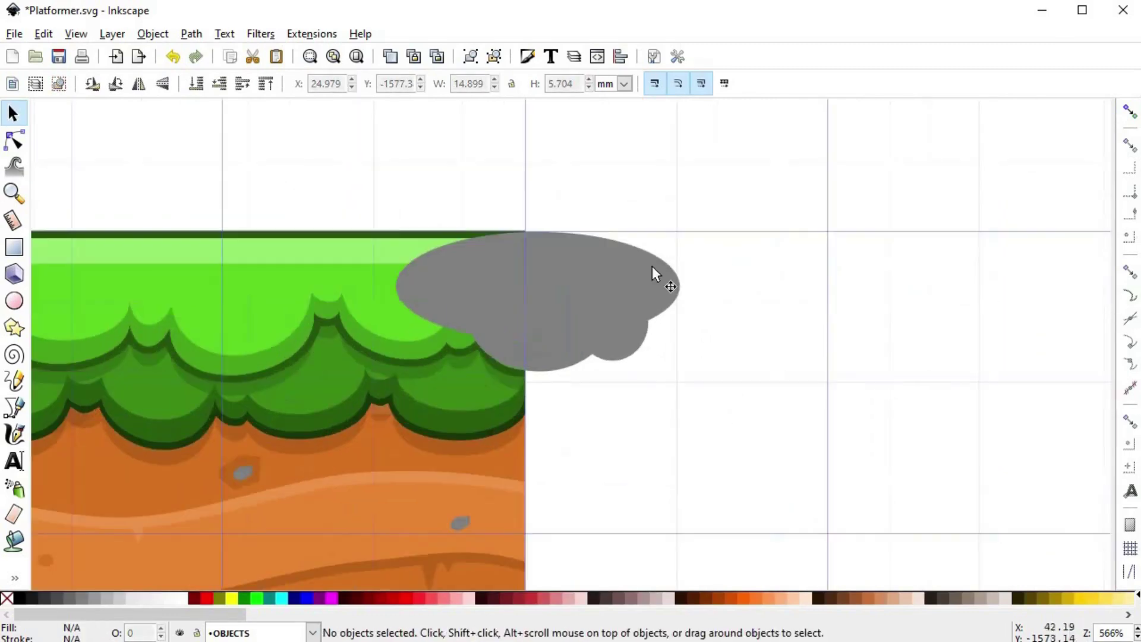
- Unite the wide ellipse and its two lobes into one cloud-like shape
{"action": "left_click", "coordinate": [656, 265]}
{"action": "left_click", "coordinate": [615, 349], "text": "shift"}
{"action": "left_click", "coordinate": [572, 352], "text": "shift"}
{"action": "key", "text": "ctrl+plus"}
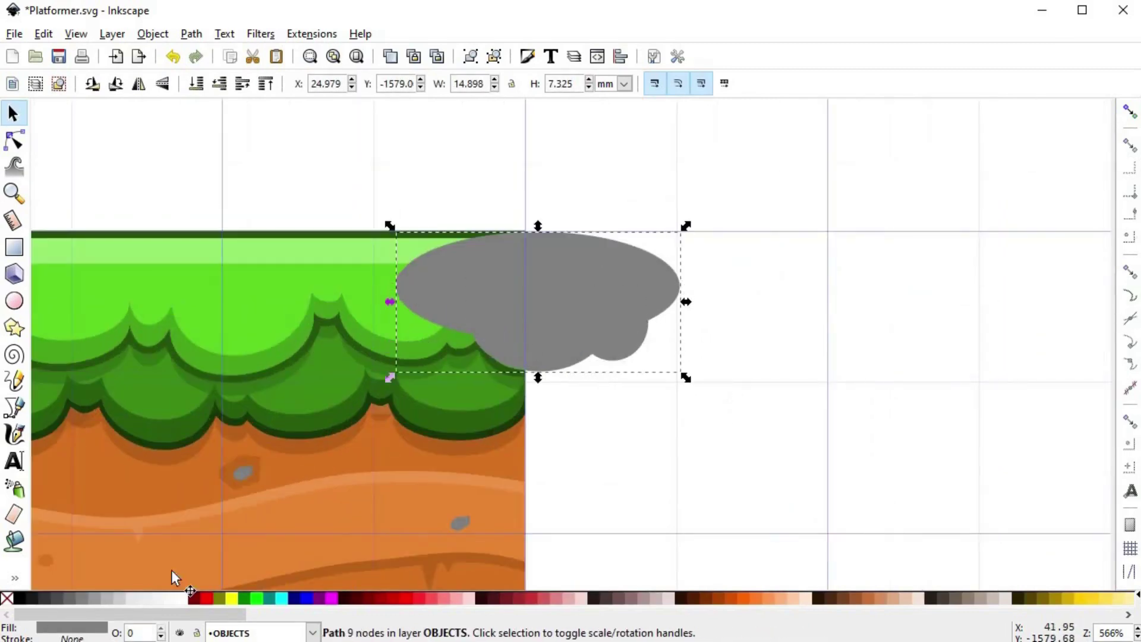
- Give the united grey shape a black outline 1 px wide
{"action": "left_click", "coordinate": [19, 597], "text": "shift"}
{"action": "key", "text": "ctrl+shift+f"}
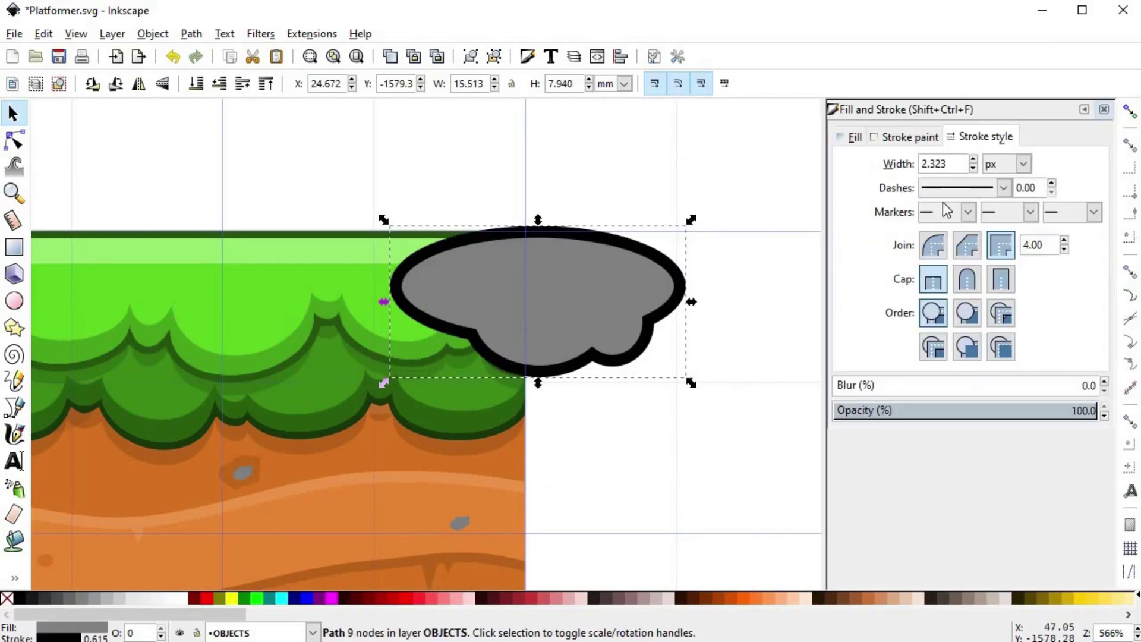
{"action": "type", "text": "1"}
{"action": "key", "text": "Return"}
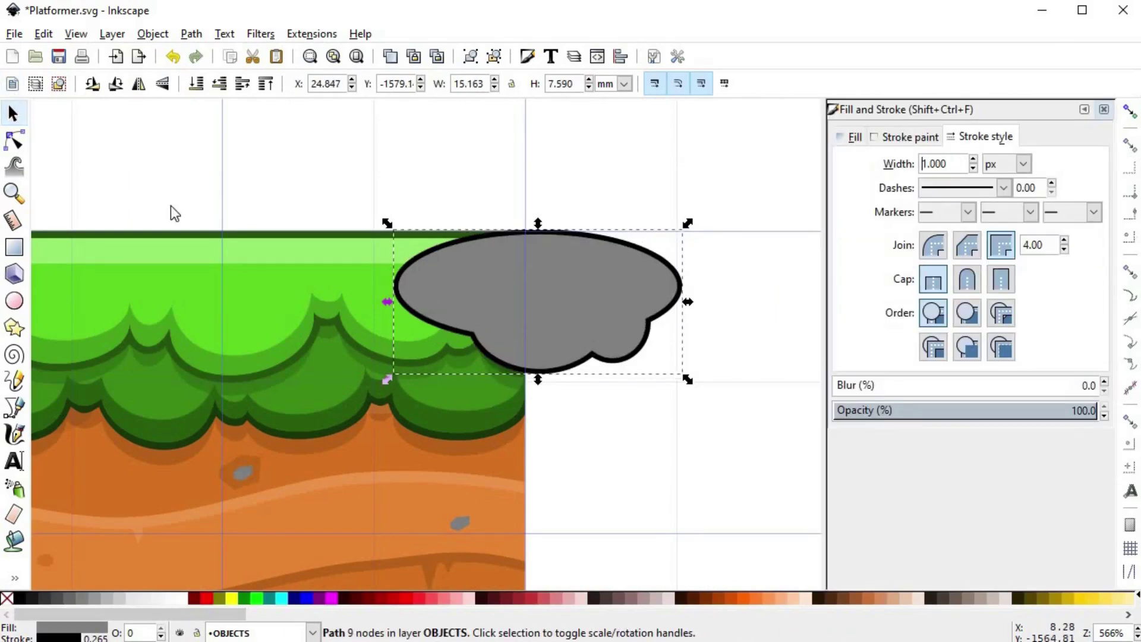
{"action": "left_click", "coordinate": [637, 414]}
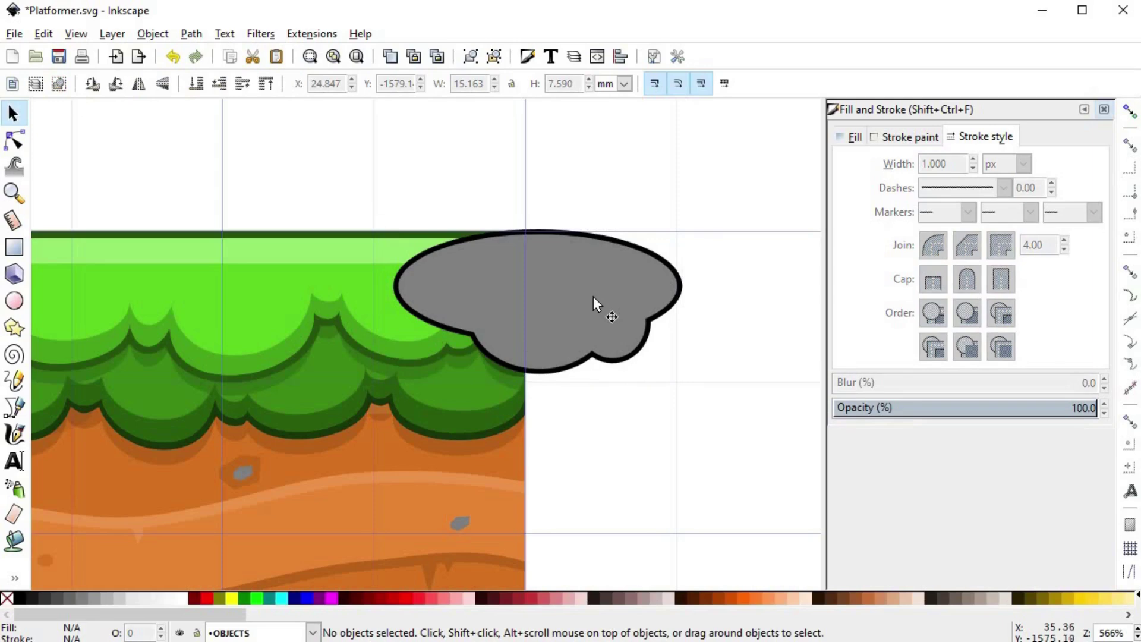
- Draw a snapped 15.875 mm square against the tile's right edge and intersect it with the grey shape to trim off the overlap
{"action": "scroll", "coordinate": [598, 301], "scroll_direction": "up", "scroll_amount": 2}
{"action": "scroll", "coordinate": [442, 289], "scroll_direction": "up", "scroll_amount": 1}
{"action": "left_click", "coordinate": [466, 288]}
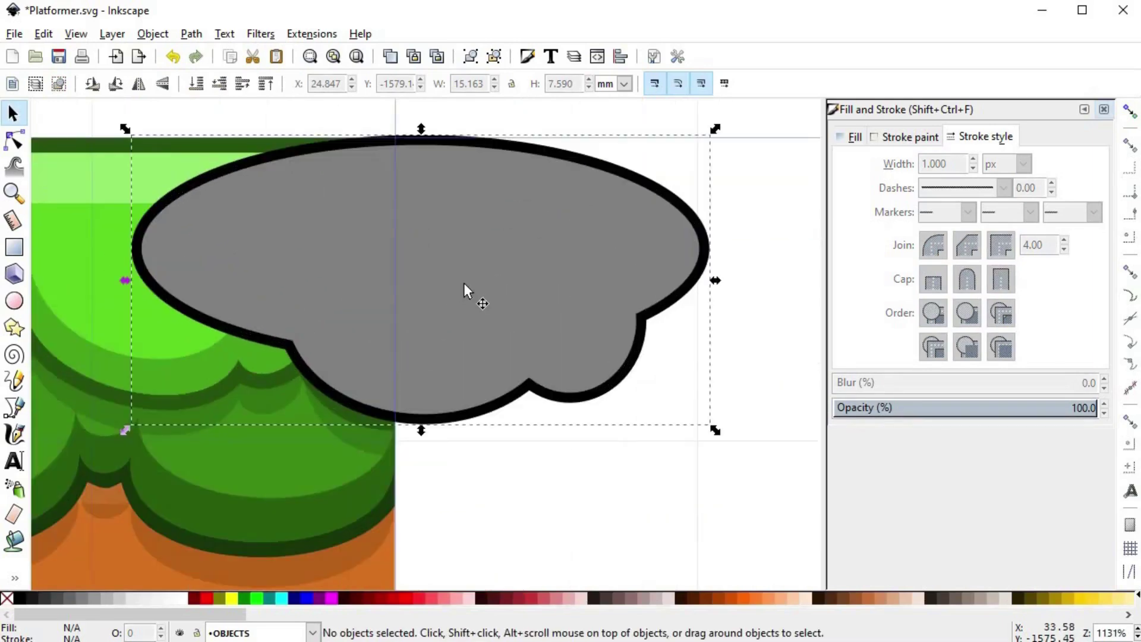
{"action": "scroll", "coordinate": [505, 324], "scroll_direction": "down", "scroll_amount": 3}
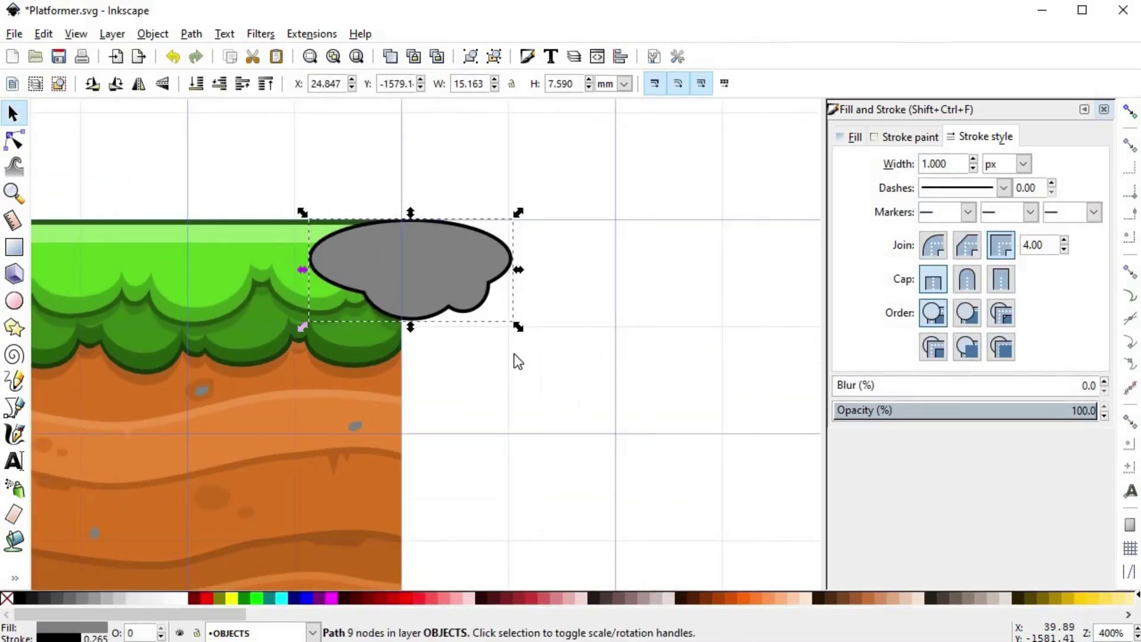
{"action": "key", "text": "r"}
{"action": "key", "text": "percent"}
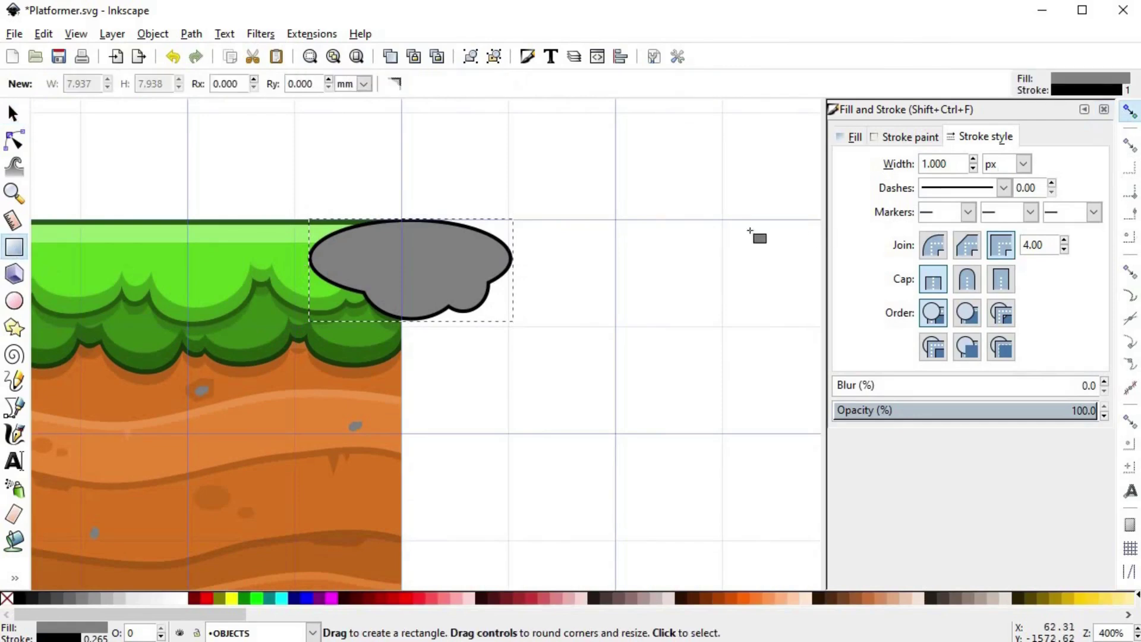
{"action": "left_click_drag", "start_coordinate": [613, 218], "coordinate": [402, 434]}
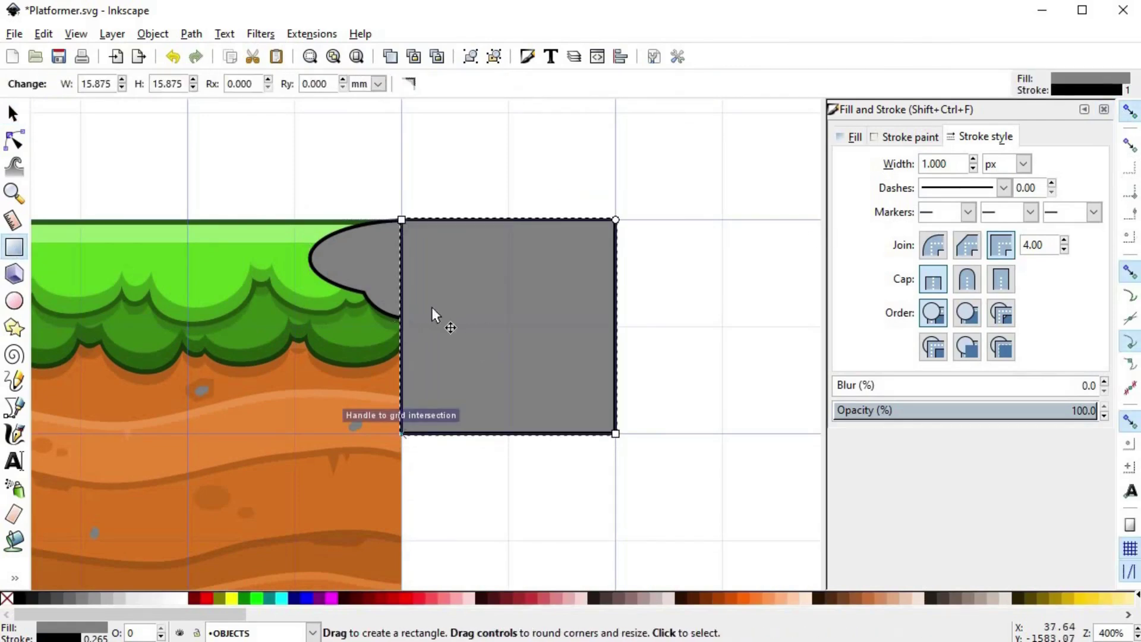
{"action": "key", "text": "s"}
{"action": "left_click", "coordinate": [378, 261], "text": "shift"}
{"action": "key", "text": "ctrl+asterisk"}
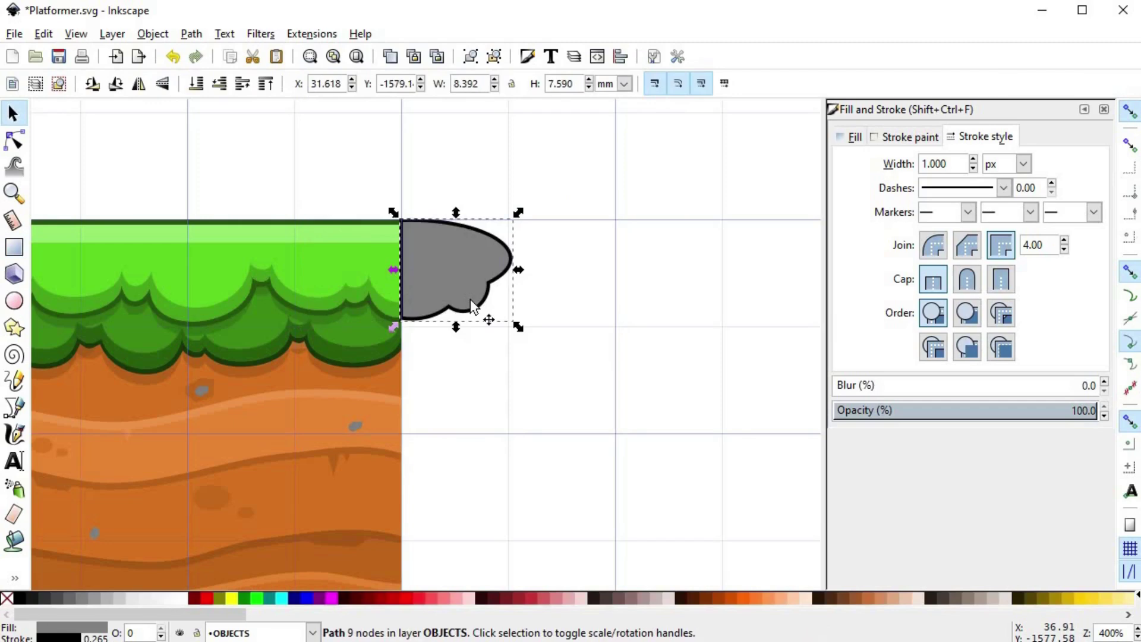
- Fill the trimmed edge shape with the bright green sampled from the tile's grass and remove its outline
{"action": "scroll", "coordinate": [418, 274], "scroll_direction": "up", "scroll_amount": 2}
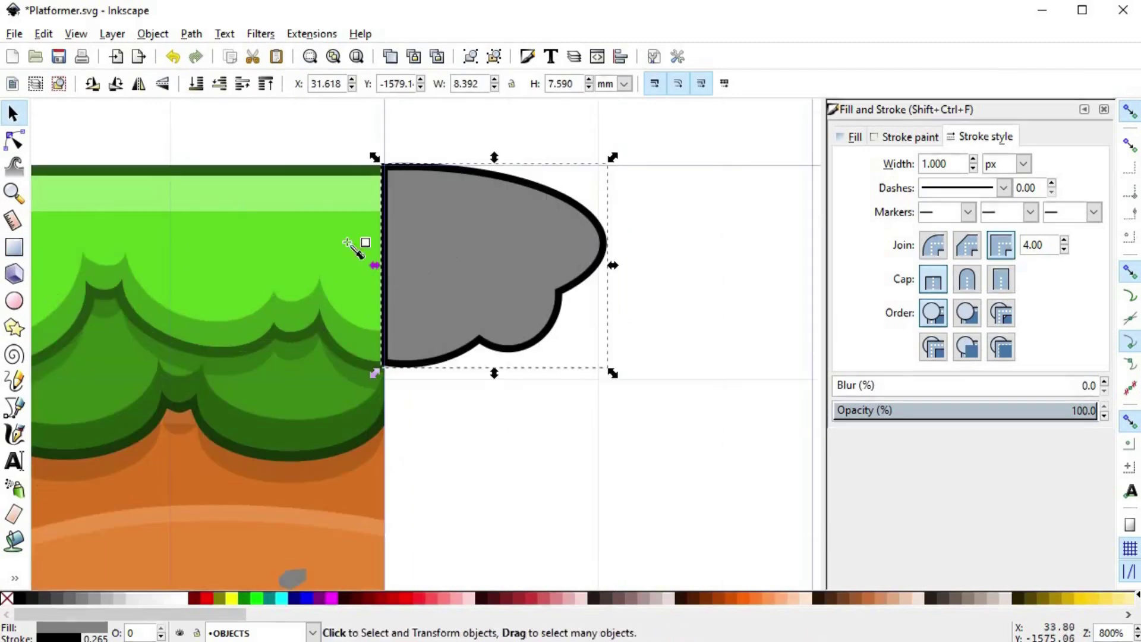
{"action": "key", "text": "d"}
{"action": "left_click", "coordinate": [345, 243]}
{"action": "left_click", "coordinate": [7, 598], "text": "shift"}
- Delete the surplus nodes around the green edge shape, keeping the tile-side corners, the lobe notches and the outer tip
{"action": "key", "text": "n"}
{"action": "left_click", "coordinate": [604, 243]}
{"action": "scroll", "coordinate": [580, 305], "scroll_direction": "up", "scroll_amount": 6}
{"action": "left_click_drag", "start_coordinate": [501, 212], "coordinate": [368, 293]}
{"action": "scroll", "coordinate": [421, 348], "scroll_direction": "down", "scroll_amount": 4}
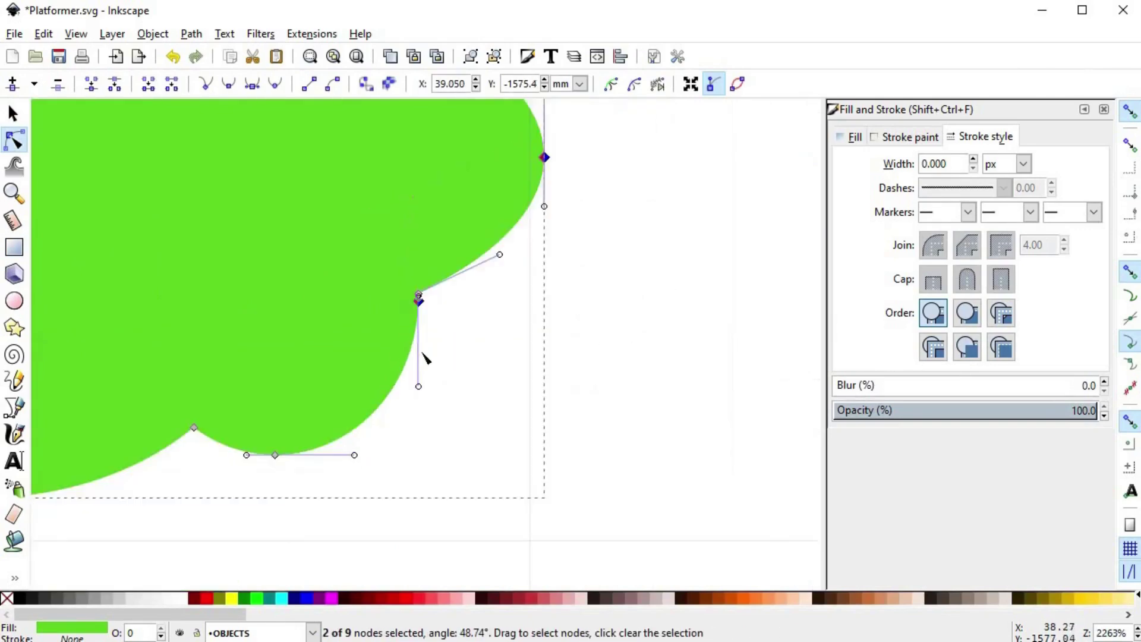
{"action": "left_click_drag", "start_coordinate": [378, 485], "coordinate": [294, 368]}
{"action": "left_click_drag", "start_coordinate": [170, 486], "coordinate": [87, 388]}
{"action": "left_click_drag", "start_coordinate": [310, 184], "coordinate": [300, 328]}
{"action": "left_click_drag", "start_coordinate": [127, 149], "coordinate": [87, 266]}
{"action": "left_click", "coordinate": [61, 85]}
- Reshape the upper lobe into a full rounded tip by moving its outer node and bending the curves on both sides, with snapping off
{"action": "left_click_drag", "start_coordinate": [522, 288], "coordinate": [546, 220]}
{"action": "left_click", "coordinate": [567, 358]}
{"action": "scroll", "coordinate": [568, 358], "scroll_direction": "down", "scroll_amount": 3}
{"action": "scroll", "coordinate": [491, 306], "scroll_direction": "up", "scroll_amount": 2}
{"action": "left_click", "coordinate": [488, 283]}
{"action": "left_click_drag", "start_coordinate": [504, 280], "coordinate": [510, 269]}
{"action": "left_click", "coordinate": [1136, 115]}
{"action": "left_click_drag", "start_coordinate": [608, 251], "coordinate": [587, 278]}
{"action": "mouse_move", "coordinate": [644, 306]}
{"action": "left_mouse_down"}
{"action": "mouse_move", "coordinate": [612, 302]}
{"action": "mouse_move", "coordinate": [625, 296]}
{"action": "left_mouse_up"}
{"action": "double_click", "coordinate": [635, 338]}
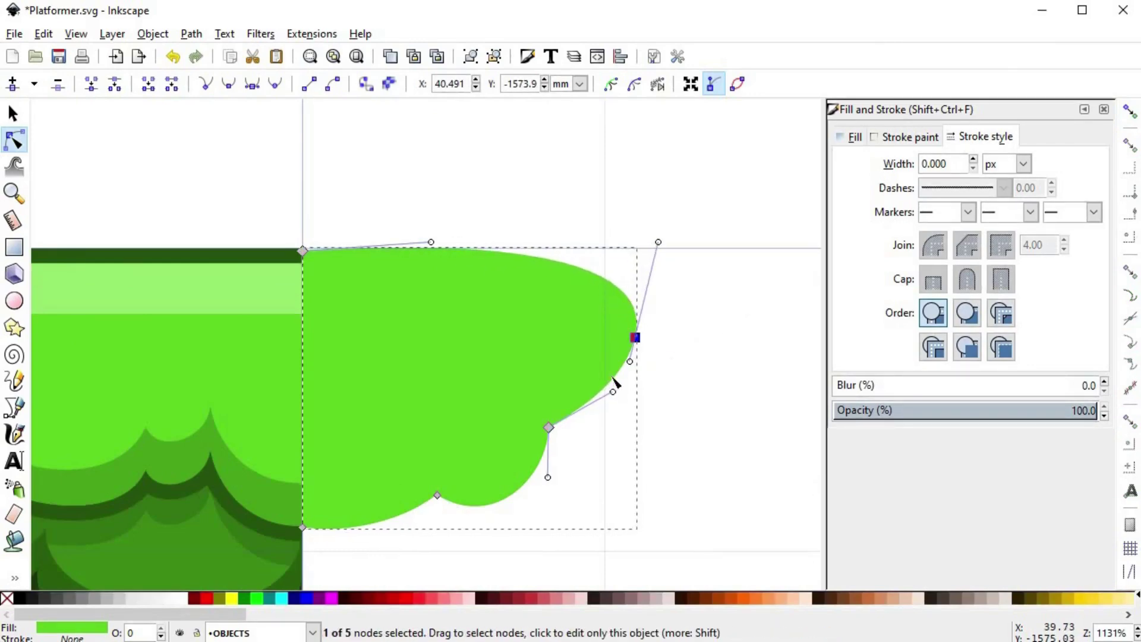
{"action": "left_click_drag", "start_coordinate": [614, 387], "coordinate": [621, 409]}
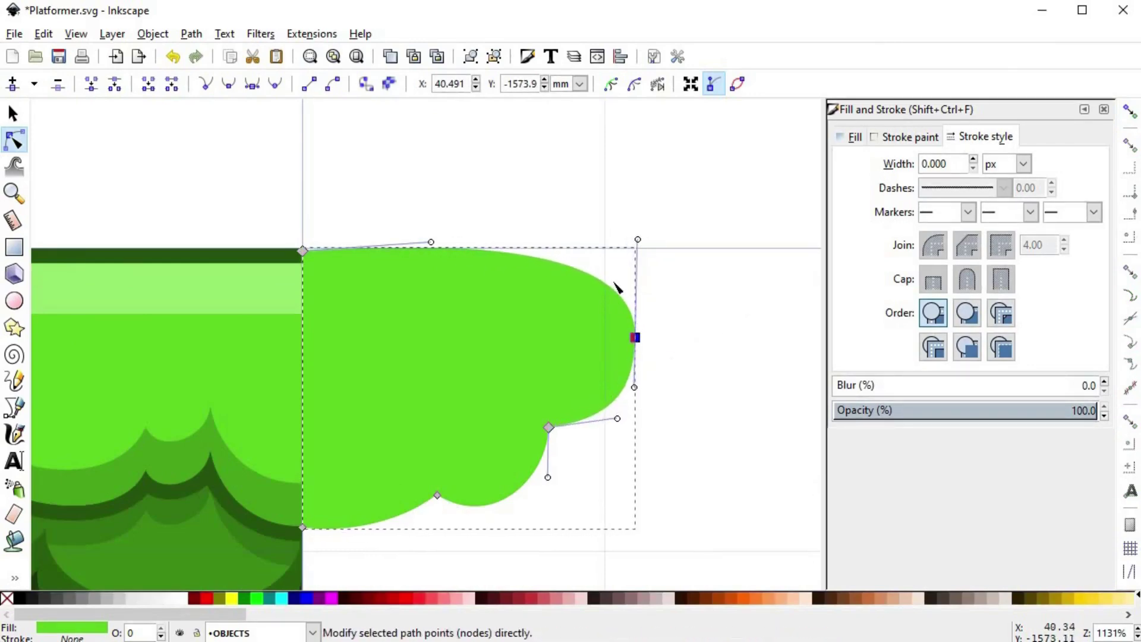
- Bulge the two lower lobes outward and raise the notches between them so the green edge steps down in rounded clumps
{"action": "left_click_drag", "start_coordinate": [533, 473], "coordinate": [550, 476]}
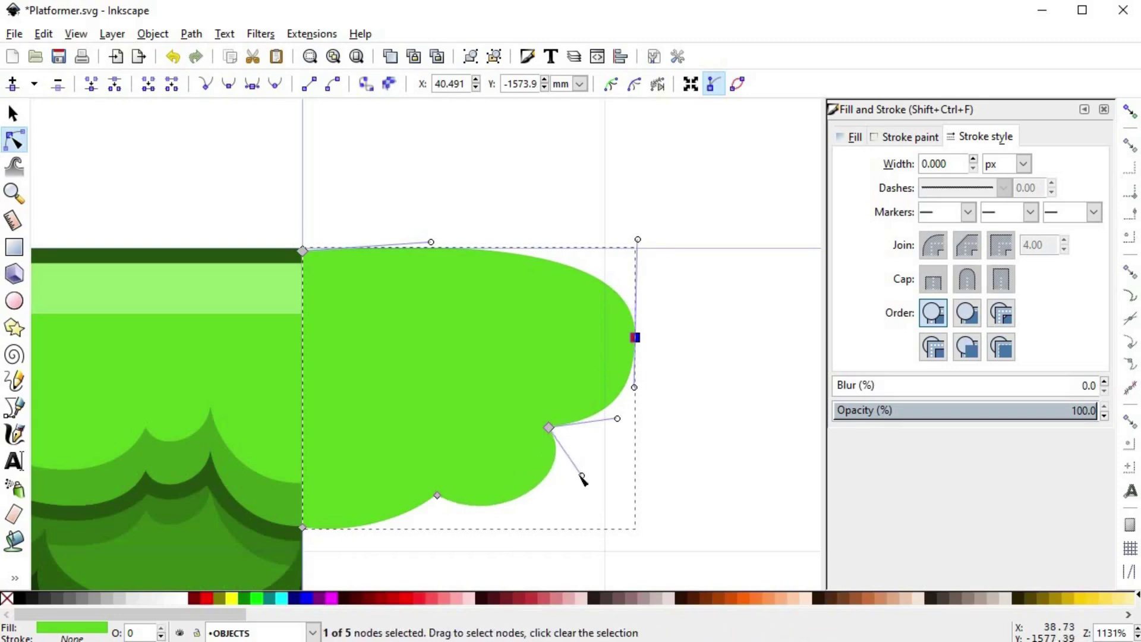
{"action": "scroll", "coordinate": [524, 452], "scroll_direction": "down", "scroll_amount": 1}
{"action": "scroll", "coordinate": [524, 456], "scroll_direction": "down", "scroll_amount": 2}
{"action": "left_click_drag", "start_coordinate": [451, 453], "coordinate": [458, 456]}
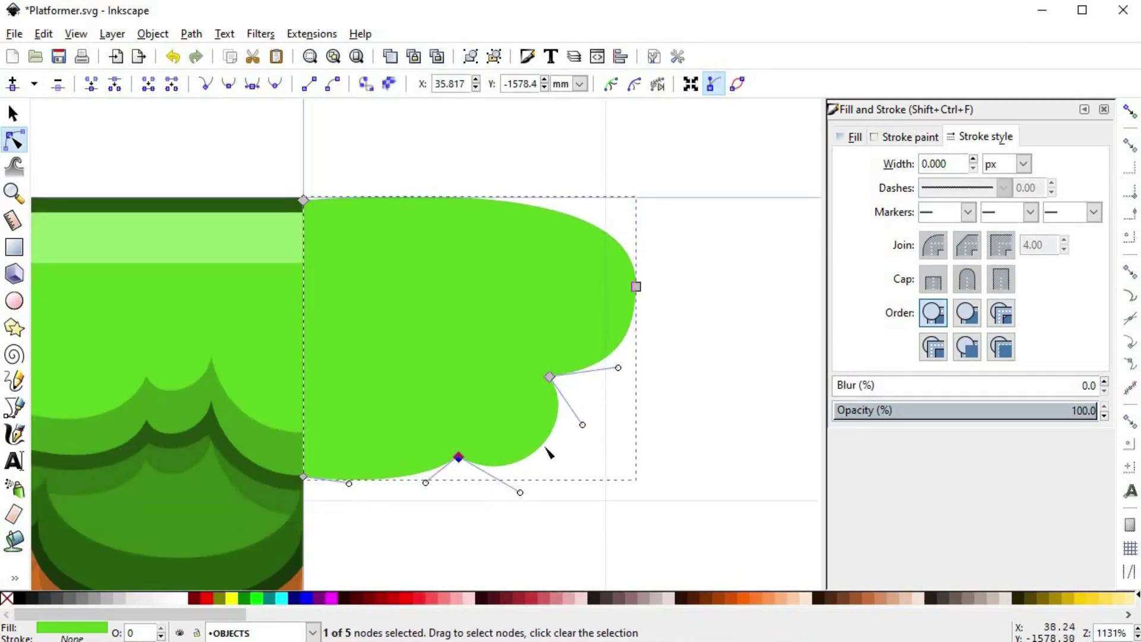
{"action": "left_click_drag", "start_coordinate": [551, 438], "coordinate": [556, 438]}
{"action": "left_click", "coordinate": [501, 466]}
{"action": "left_click_drag", "start_coordinate": [501, 463], "coordinate": [452, 434]}
{"action": "left_click", "coordinate": [547, 360]}
{"action": "left_click_drag", "start_coordinate": [543, 355], "coordinate": [560, 407]}
{"action": "left_click_drag", "start_coordinate": [621, 344], "coordinate": [640, 326]}
{"action": "left_click_drag", "start_coordinate": [415, 474], "coordinate": [419, 471]}
{"action": "key", "text": "s"}
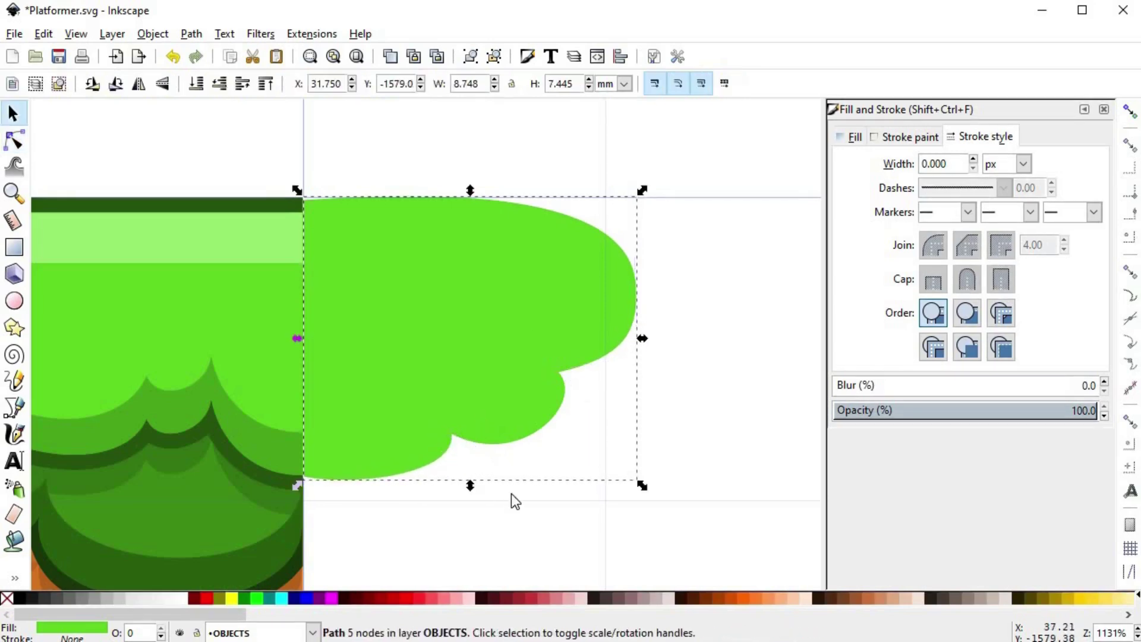
- Compress the green edge shape from its upper side to a height of 7.211 mm, just below the tile's top line
{"action": "left_click", "coordinate": [512, 493]}
{"action": "scroll", "coordinate": [511, 493], "scroll_direction": "down", "scroll_amount": 3}
{"action": "scroll", "coordinate": [539, 382], "scroll_direction": "up", "scroll_amount": 3}
{"action": "scroll", "coordinate": [475, 315], "scroll_direction": "up", "scroll_amount": 3}
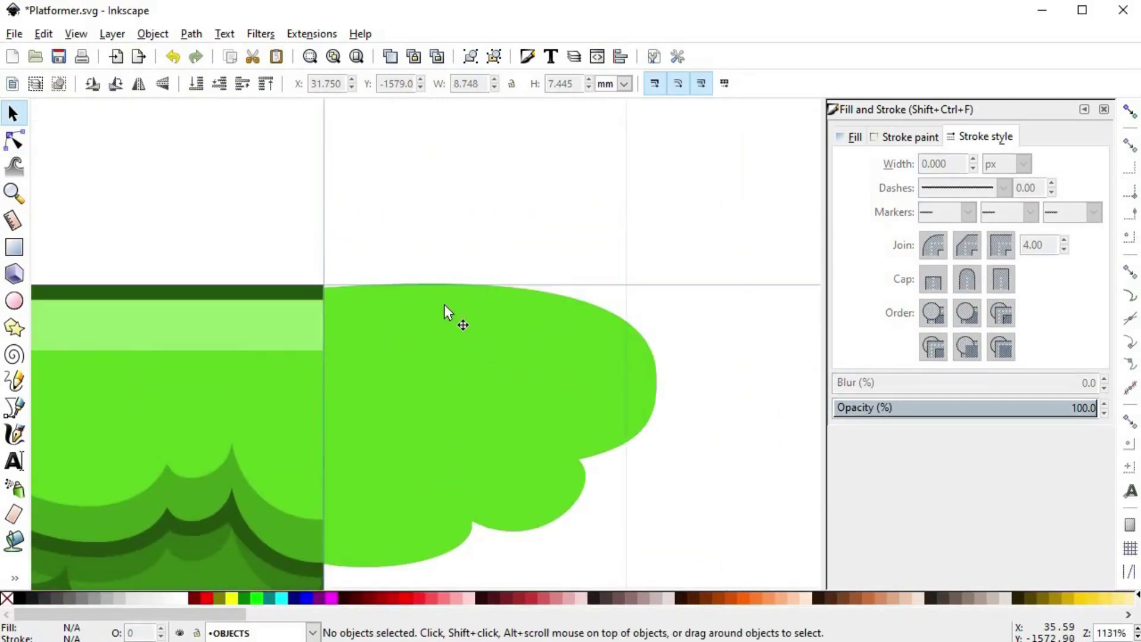
{"action": "left_click", "coordinate": [473, 337]}
{"action": "left_click_drag", "start_coordinate": [490, 284], "coordinate": [484, 290]}
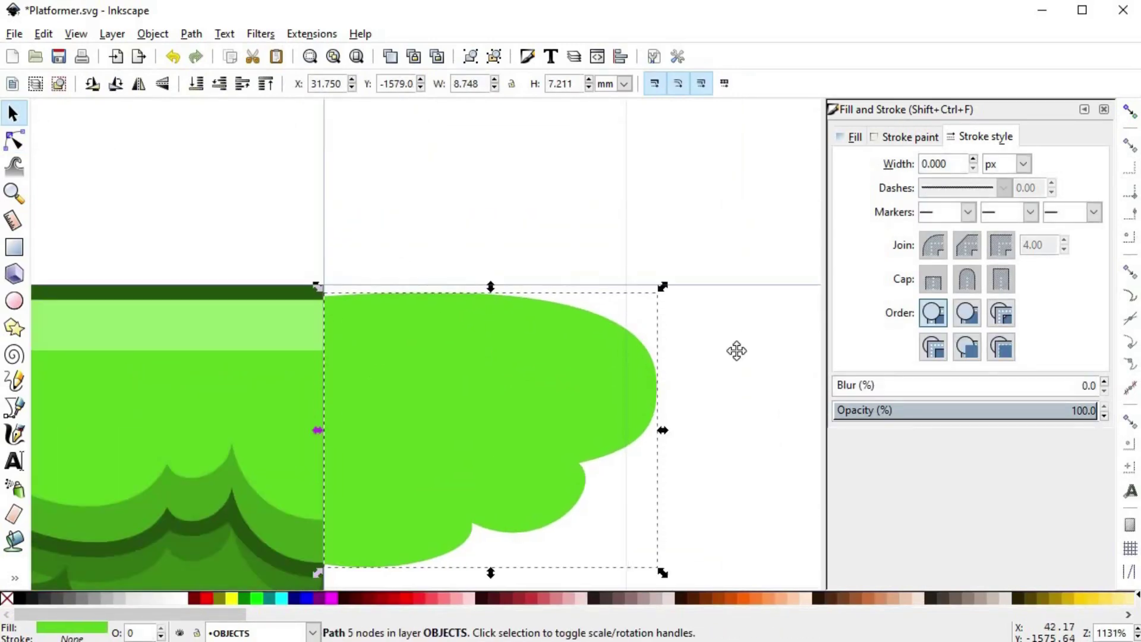
{"action": "left_click", "coordinate": [719, 401]}
{"action": "scroll", "coordinate": [721, 373], "scroll_direction": "down", "scroll_amount": 2}
{"action": "scroll", "coordinate": [721, 373], "scroll_direction": "down", "scroll_amount": 1}
{"action": "scroll", "coordinate": [691, 366], "scroll_direction": "up", "scroll_amount": 4}
{"action": "left_click", "coordinate": [580, 311]}
{"action": "key", "text": "n"}
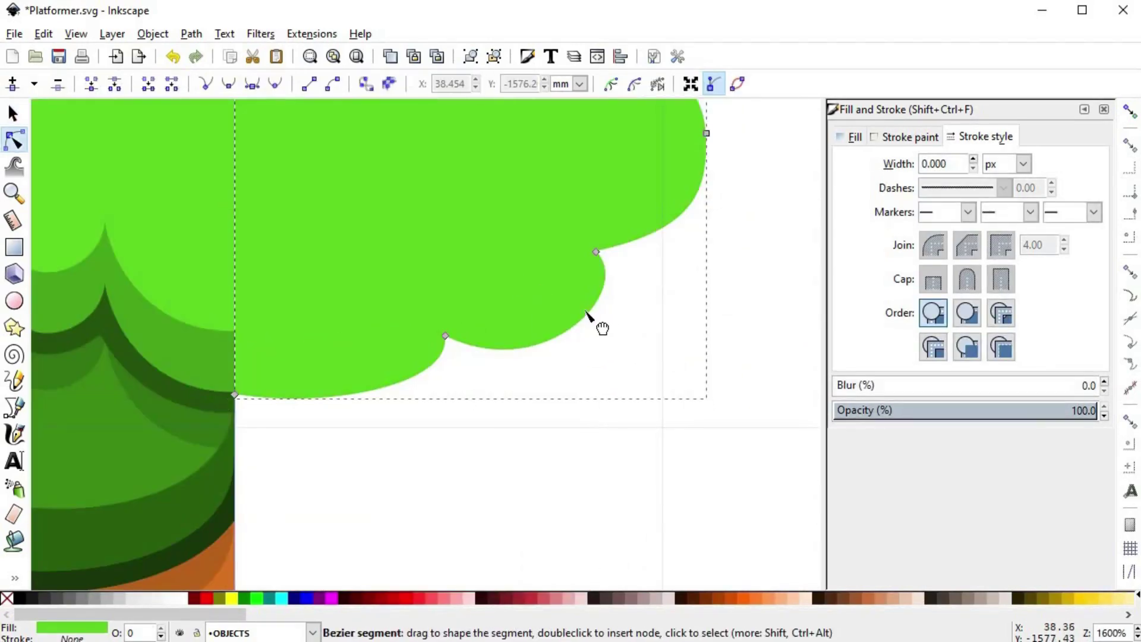
{"action": "scroll", "coordinate": [584, 340], "scroll_direction": "down", "scroll_amount": 2}
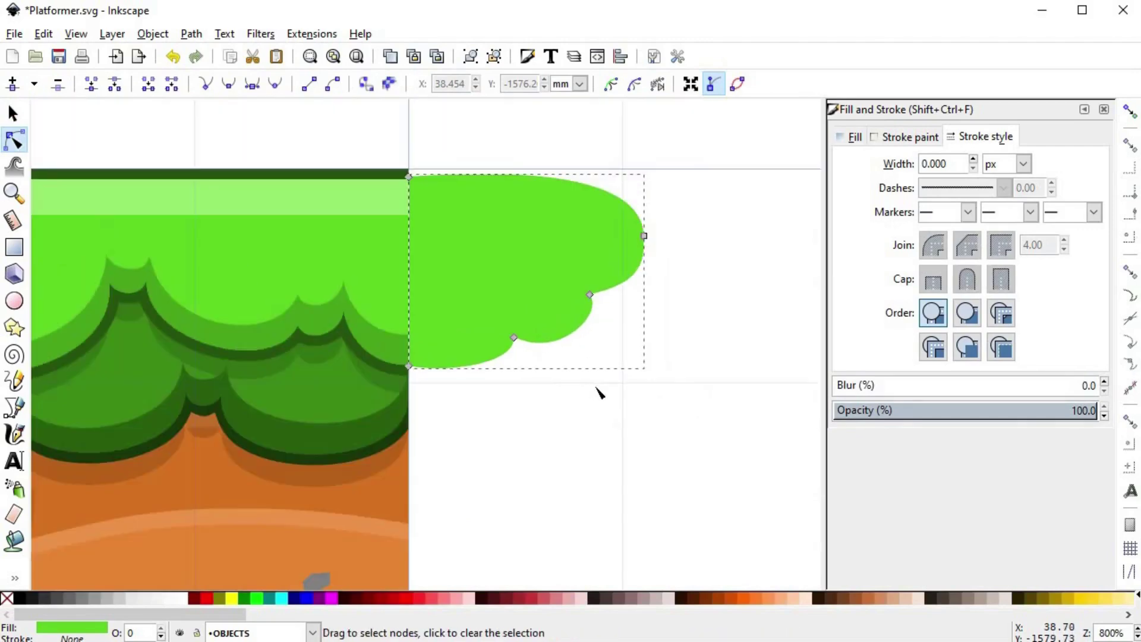
{"action": "key", "text": "s"}
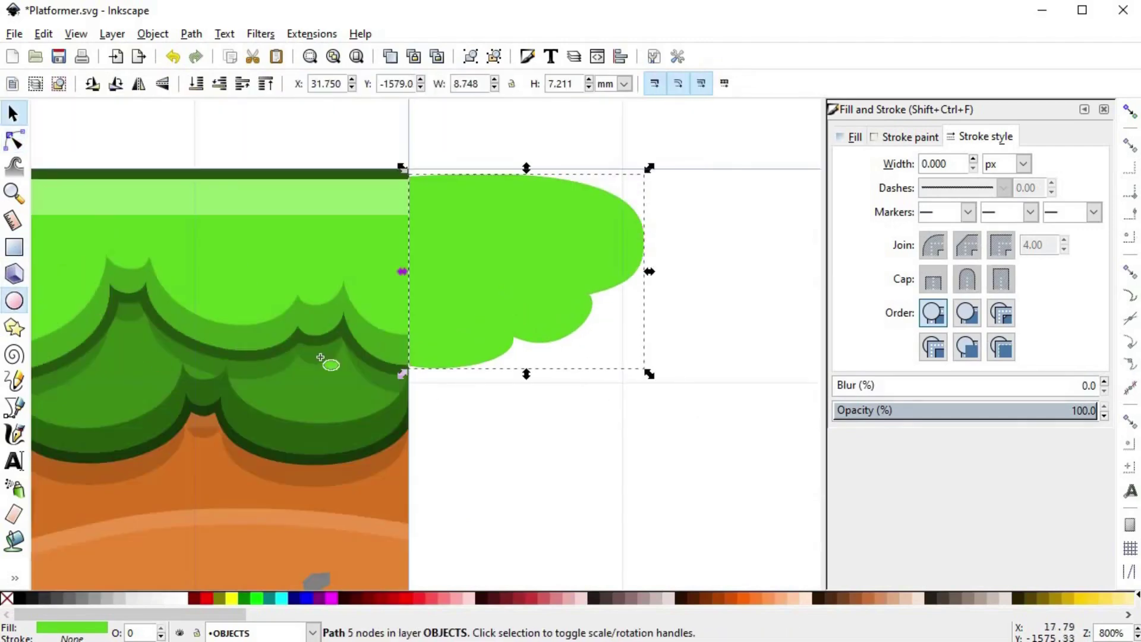
- Draw an ellipse about 5.6 × 4.8 mm below the green edge at the tile's side, filled with the medium green sampled from the lower grass
{"action": "left_click", "coordinate": [14, 301]}
{"action": "scroll", "coordinate": [426, 386], "scroll_direction": "down", "scroll_amount": 4}
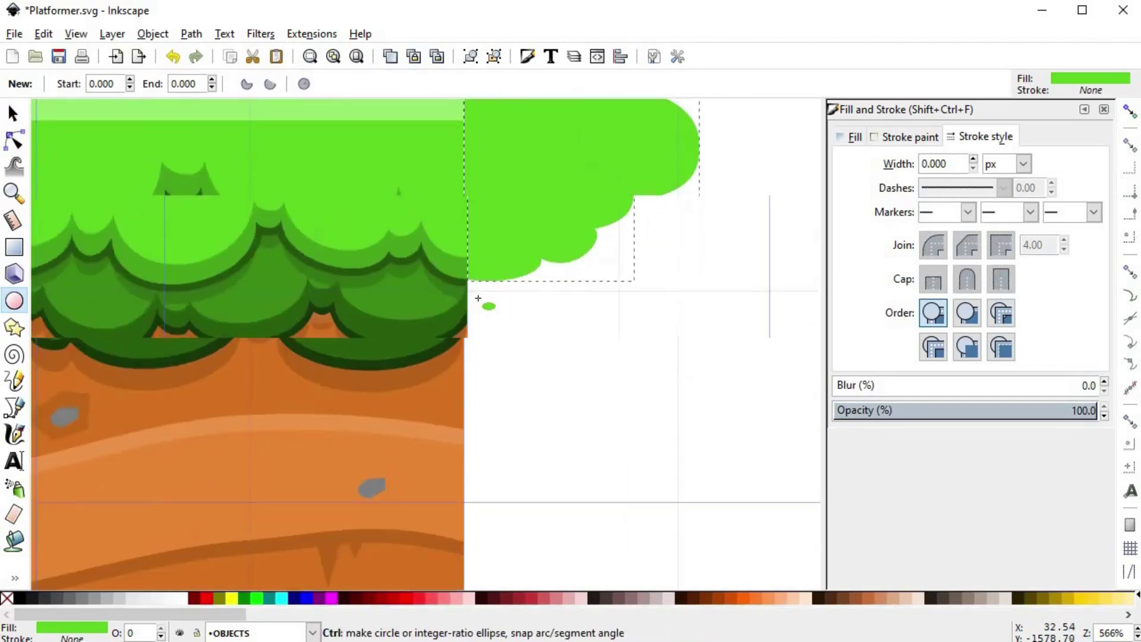
{"action": "scroll", "coordinate": [508, 343], "scroll_direction": "up", "scroll_amount": 3}
{"action": "left_click_drag", "start_coordinate": [434, 251], "coordinate": [540, 342]}
{"action": "key", "text": "s"}
{"action": "left_click_drag", "start_coordinate": [486, 312], "coordinate": [482, 322]}
{"action": "key", "text": "d"}
{"action": "left_click", "coordinate": [385, 315]}
{"action": "key", "text": "s"}
- Add a copy of the medium-green ellipse up and to the right, shrink it, and unite both into one shape
{"action": "left_click_drag", "start_coordinate": [483, 324], "coordinate": [516, 279]}
{"action": "key", "text": "ctrl+d"}
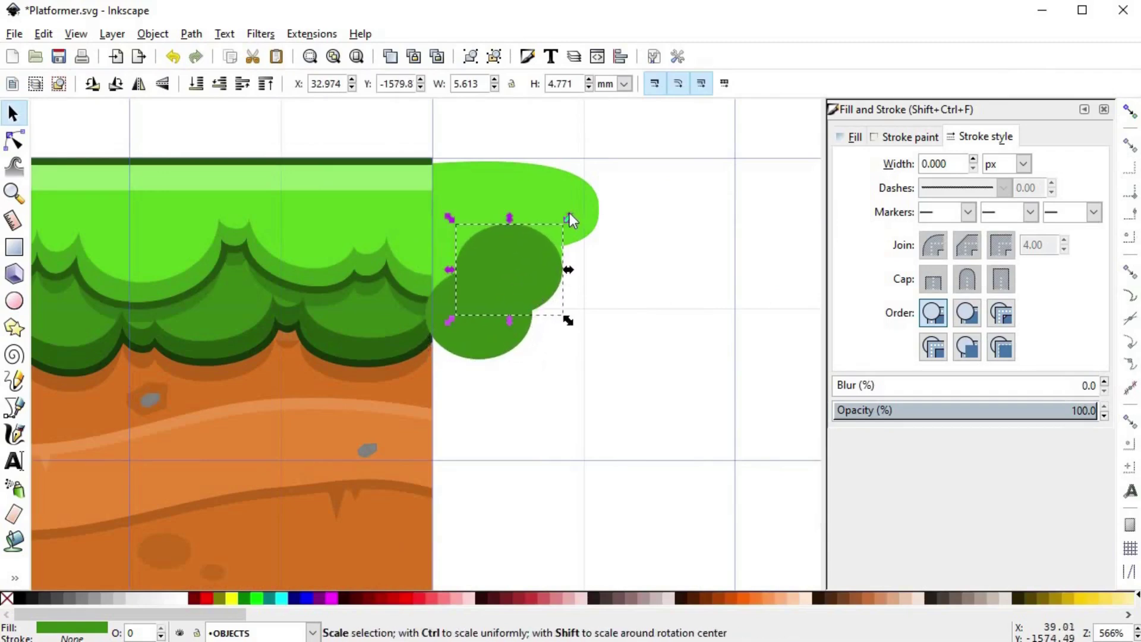
{"action": "left_click_drag", "start_coordinate": [571, 213], "coordinate": [560, 228]}
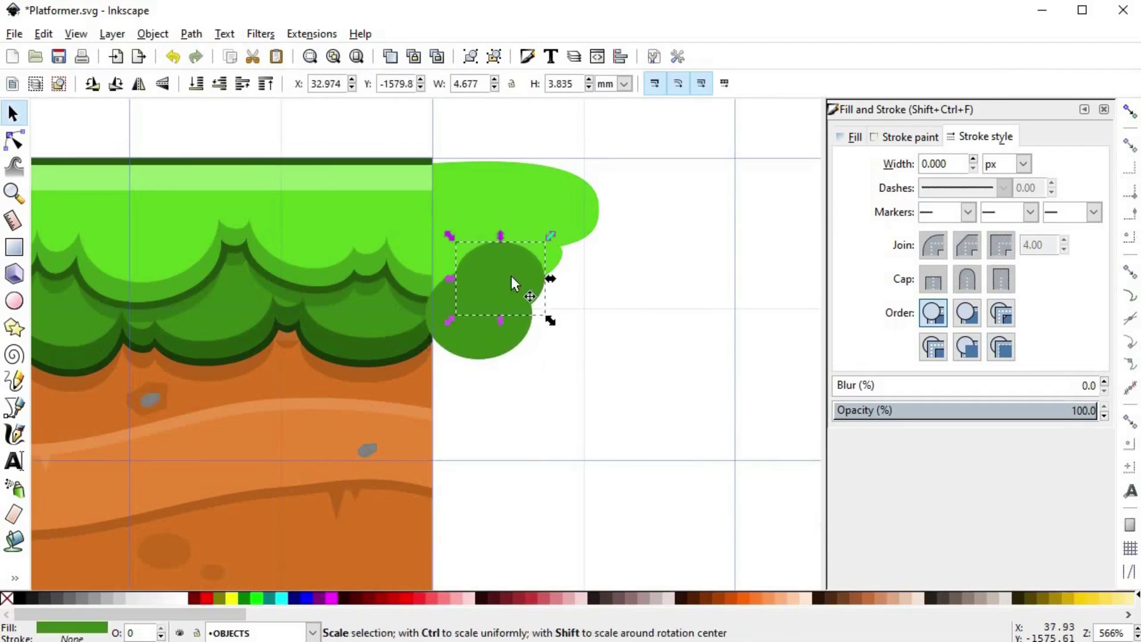
{"action": "left_click", "coordinate": [497, 337], "text": "shift"}
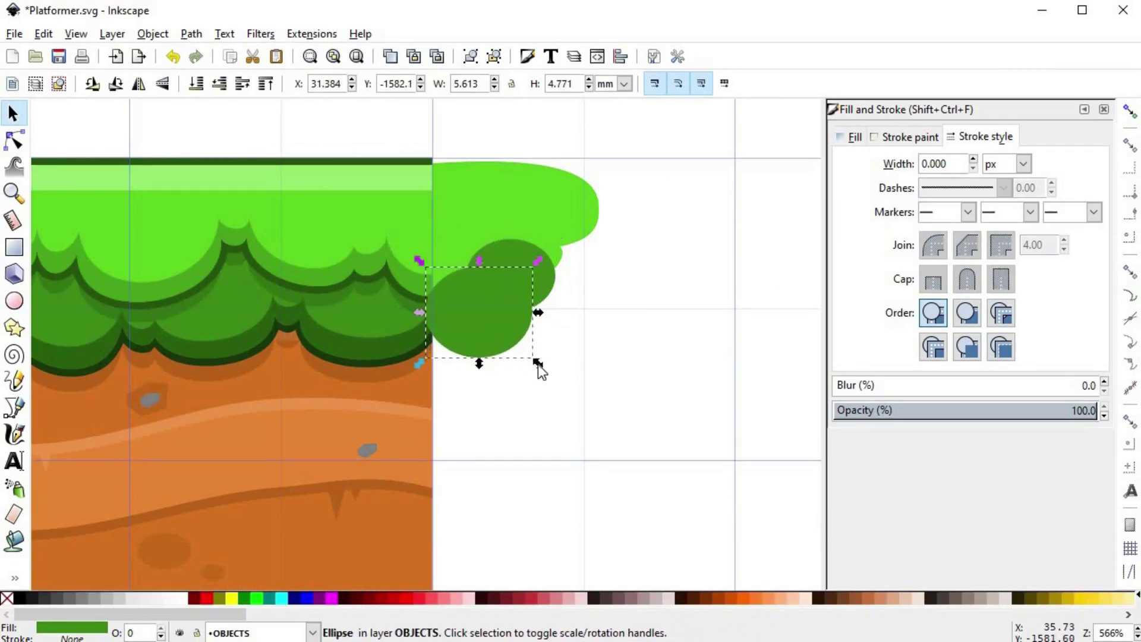
{"action": "key", "text": "ctrl+plus"}
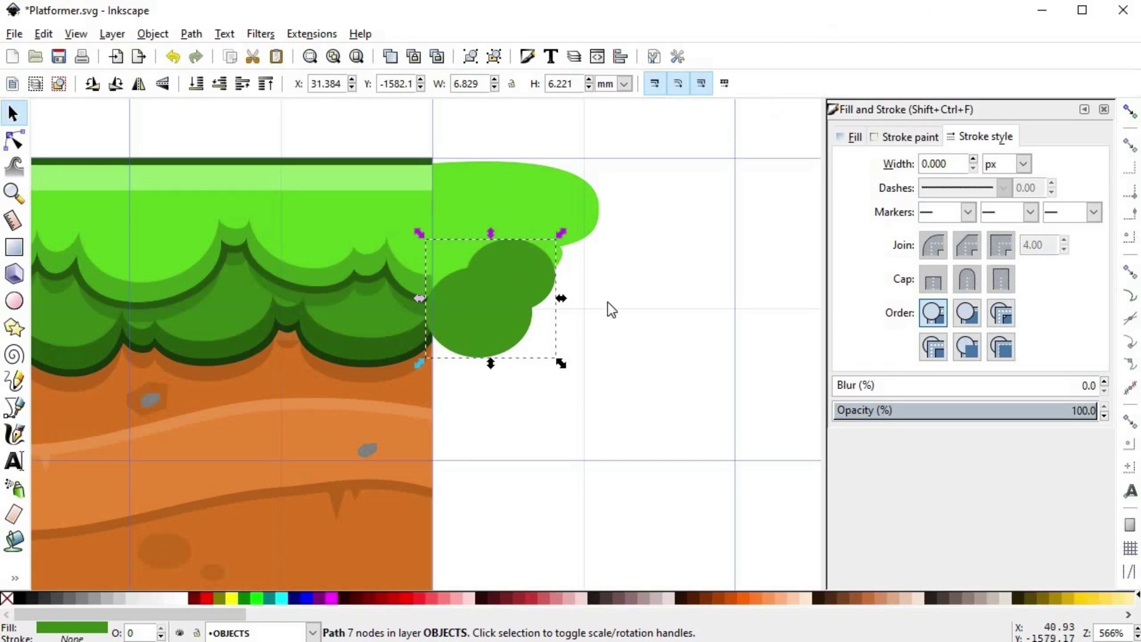
- Scale the united medium-green shape to about 5.2 × 4.7 mm and place it slightly away from the tile's side
{"action": "scroll", "coordinate": [475, 306], "scroll_direction": "up", "scroll_amount": 2}
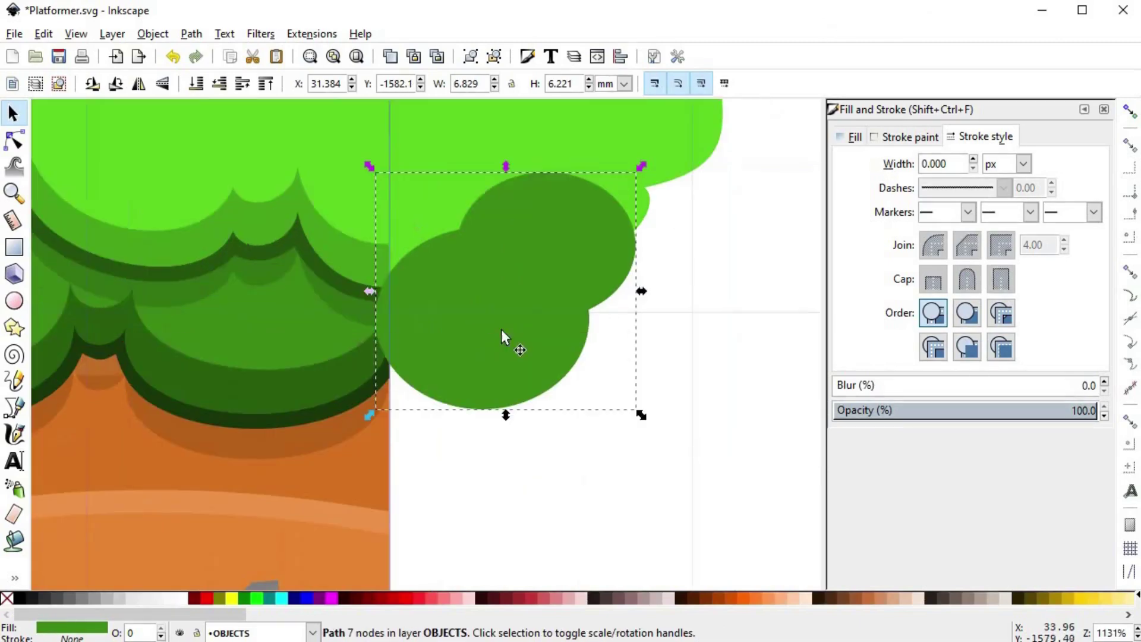
{"action": "left_click_drag", "start_coordinate": [511, 334], "coordinate": [524, 334]}
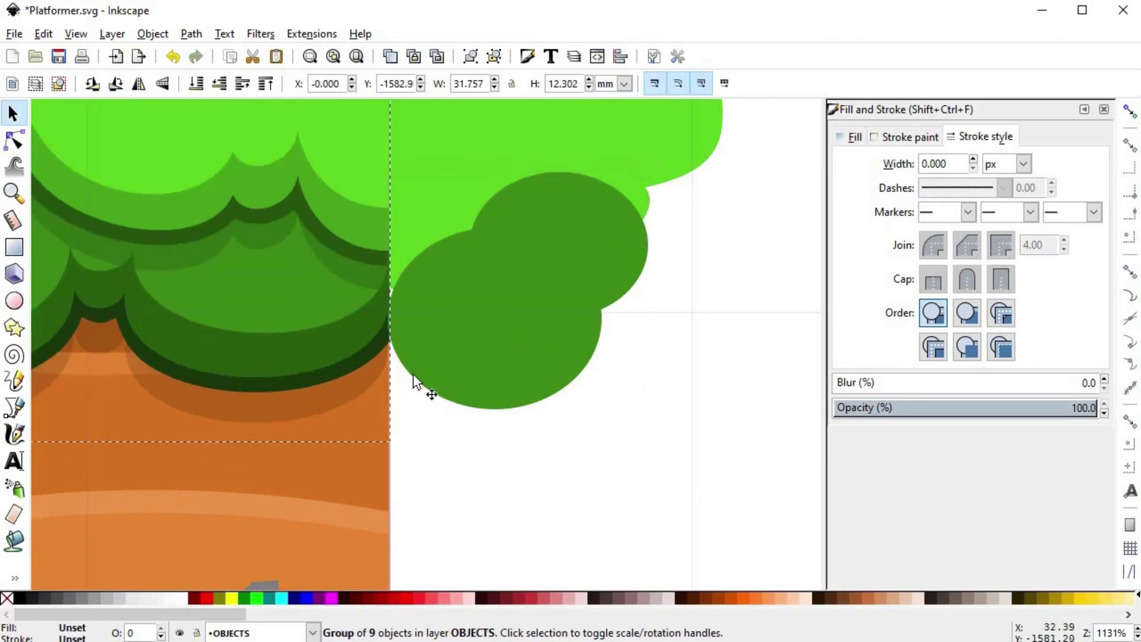
{"action": "left_click_drag", "start_coordinate": [446, 365], "coordinate": [446, 357]}
{"action": "left_click_drag", "start_coordinate": [511, 284], "coordinate": [499, 292]}
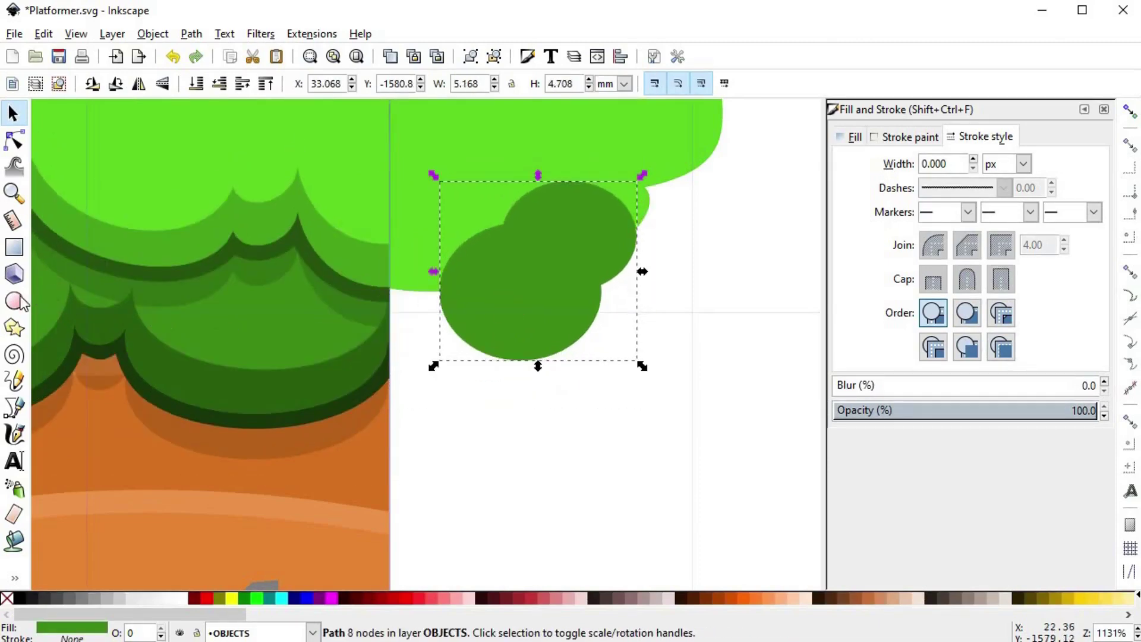
- Draw a small medium-green ellipse overlapping the tile's side and fit it against the lower-left of the two-lobed shape
{"action": "left_click", "coordinate": [19, 300]}
{"action": "left_click_drag", "start_coordinate": [390, 280], "coordinate": [516, 399]}
{"action": "key", "text": "Escape"}
{"action": "key", "text": "F1"}
{"action": "left_click_drag", "start_coordinate": [460, 358], "coordinate": [435, 345]}
{"action": "left_click_drag", "start_coordinate": [498, 386], "coordinate": [484, 360]}
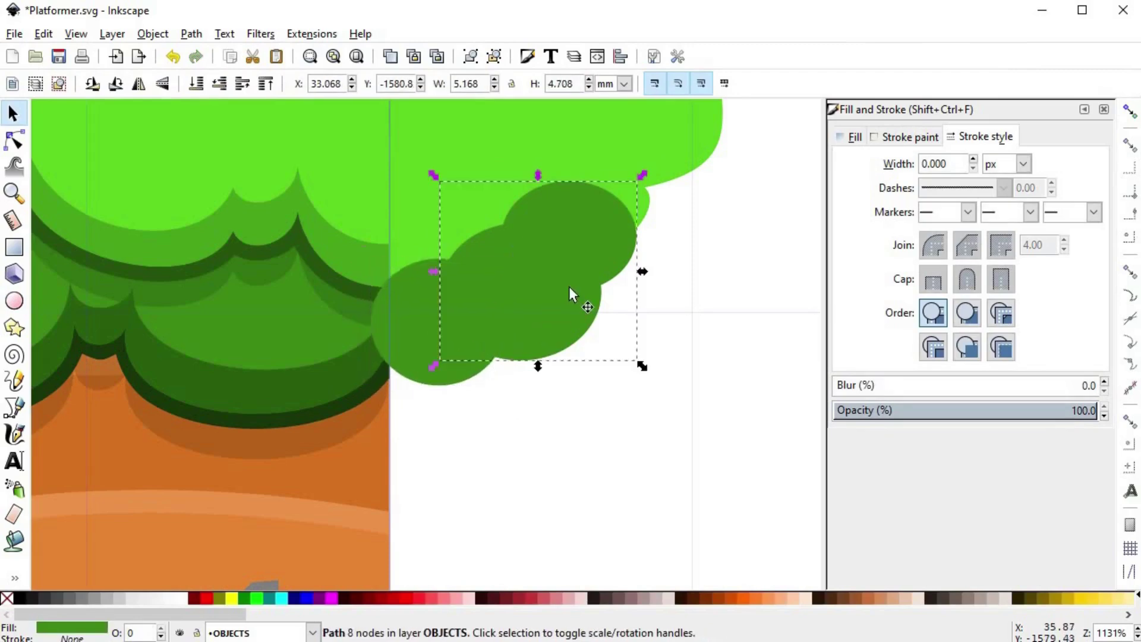
- Shift the two-lobed shape slightly up and left, and unite it with the small ellipse into one three-lobed clump
{"action": "left_click_drag", "start_coordinate": [543, 308], "coordinate": [533, 296]}
{"action": "left_click", "coordinate": [532, 296]}
{"action": "left_click_drag", "start_coordinate": [628, 167], "coordinate": [652, 199]}
{"action": "left_click_drag", "start_coordinate": [564, 265], "coordinate": [558, 251]}
{"action": "key", "text": "F2"}
{"action": "left_click", "coordinate": [422, 352], "text": "shift"}
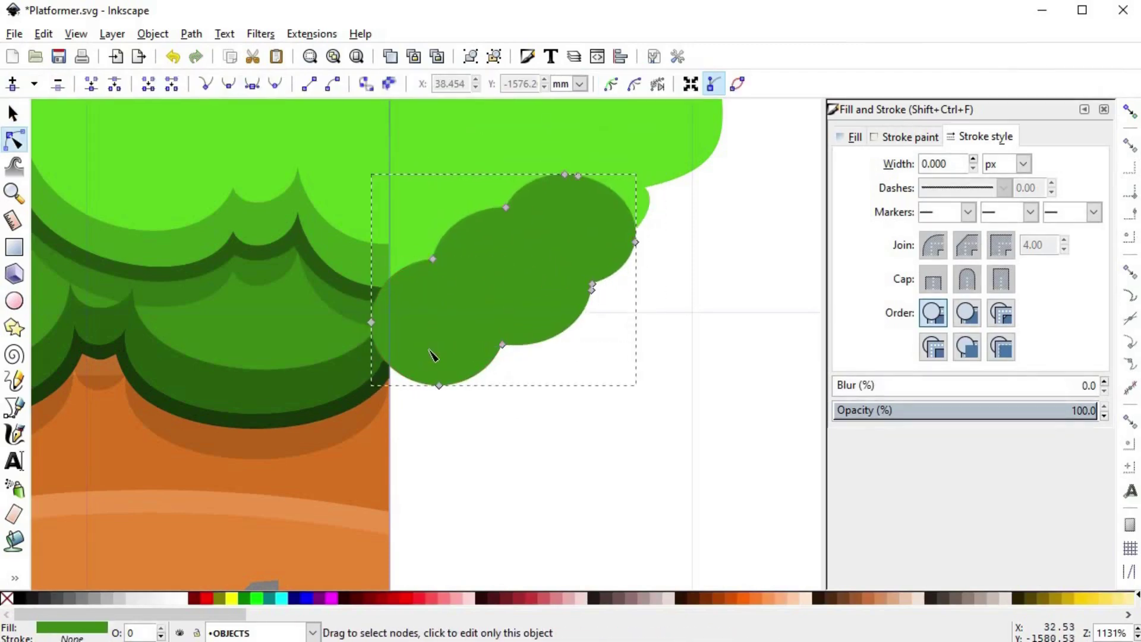
{"action": "key", "text": "ctrl+plus"}
- Send the medium-green clump to the bottom, behind the bright green edge shape and the tile
{"action": "scroll", "coordinate": [511, 399], "scroll_direction": "down", "scroll_amount": 3}
{"action": "key", "text": "Escape"}
{"action": "key", "text": "F1"}
{"action": "scroll", "coordinate": [557, 355], "scroll_direction": "down", "scroll_amount": 1}
{"action": "left_click", "coordinate": [545, 358]}
{"action": "key", "text": "End"}
{"action": "scroll", "coordinate": [547, 369], "scroll_direction": "up", "scroll_amount": 3}
{"action": "key", "text": "ctrl+l"}
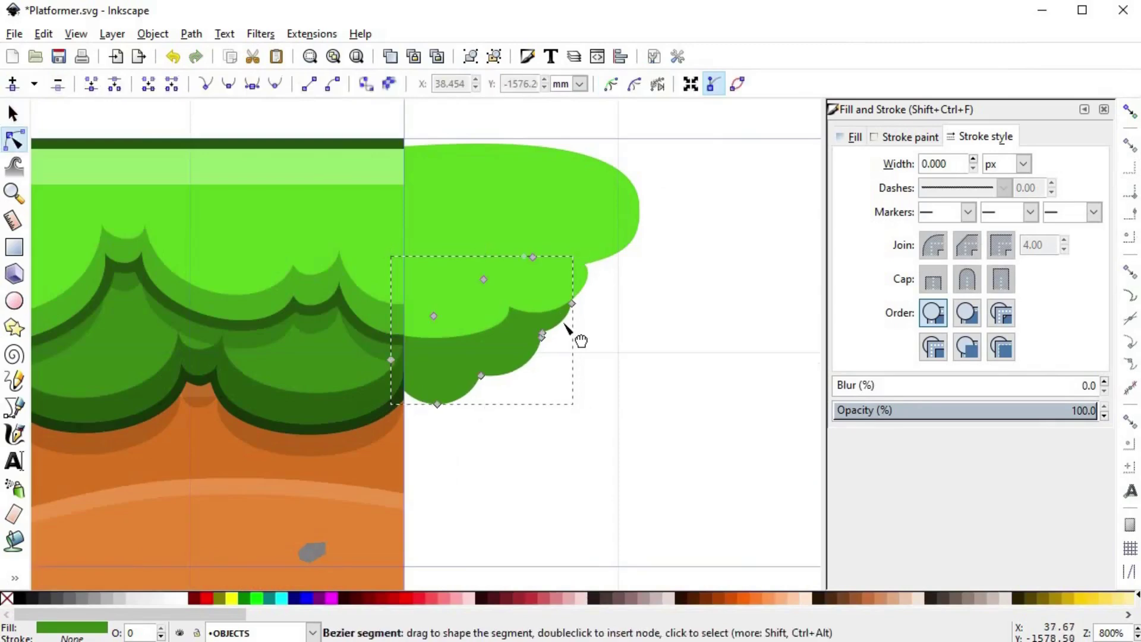
- Draw a square of about 15.9 mm flush against the grass tile's side and intersect it with the medium-green clump
{"action": "key", "text": "F2"}
{"action": "scroll", "coordinate": [556, 356], "scroll_direction": "up", "scroll_amount": 2}
{"action": "left_click", "coordinate": [525, 316]}
{"action": "key", "text": "F1"}
{"action": "key", "text": "Escape"}
{"action": "scroll", "coordinate": [499, 475], "scroll_direction": "down", "scroll_amount": 3}
{"action": "key", "text": "F4"}
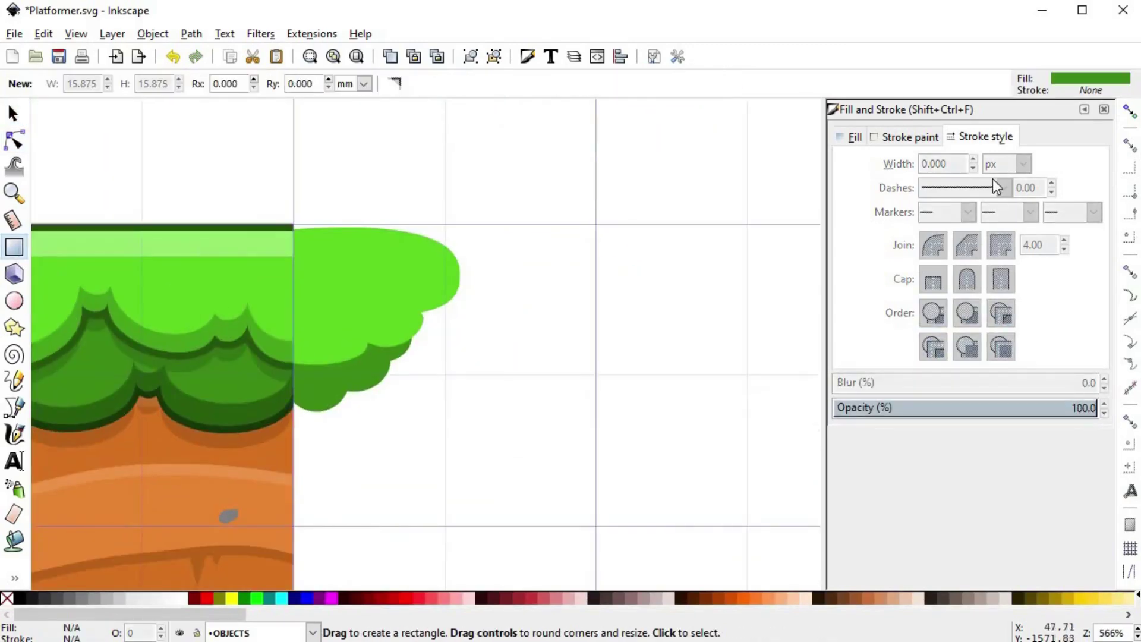
{"action": "key", "text": "shift+5"}
{"action": "left_click_drag", "start_coordinate": [596, 225], "coordinate": [291, 528]}
{"action": "key", "text": "F1"}
{"action": "left_click", "coordinate": [197, 88]}
{"action": "left_click", "coordinate": [330, 386], "text": "shift"}
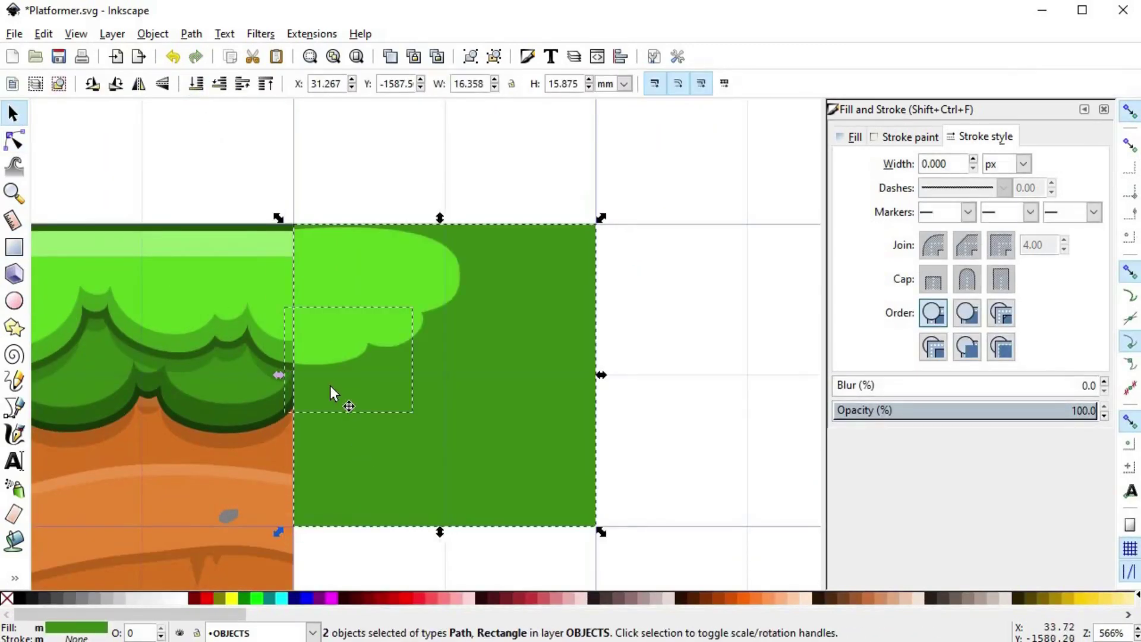
{"action": "key", "text": "ctrl+asterisk"}
- Turn snapping off and delete the surplus nodes from the trimmed medium-green clump's outline
{"action": "key", "text": "F2"}
{"action": "scroll", "coordinate": [328, 403], "scroll_direction": "up", "scroll_amount": 2}
{"action": "left_click_drag", "start_coordinate": [334, 464], "coordinate": [298, 412]}
{"action": "left_click_drag", "start_coordinate": [464, 320], "coordinate": [439, 357]}
{"action": "left_click", "coordinate": [57, 85]}
{"action": "left_click", "coordinate": [518, 299]}
{"action": "scroll", "coordinate": [514, 292], "scroll_direction": "up", "scroll_amount": 4}
{"action": "left_click", "coordinate": [409, 261]}
{"action": "left_click_drag", "start_coordinate": [439, 234], "coordinate": [440, 216]}
{"action": "key", "text": "ctrl+z"}
{"action": "left_click", "coordinate": [1126, 112]}
{"action": "scroll", "coordinate": [255, 414], "scroll_direction": "down", "scroll_amount": 3}
{"action": "left_click", "coordinate": [57, 85]}
- Reshape the medium-green clump's nodes and curves into smooth rounded lobes, about 6.4 × 5.6 mm overall
{"action": "key", "text": "space"}
{"action": "left_click_drag", "start_coordinate": [316, 360], "coordinate": [380, 303]}
{"action": "left_click_drag", "start_coordinate": [294, 406], "coordinate": [298, 413]}
{"action": "left_click_drag", "start_coordinate": [82, 483], "coordinate": [318, 442]}
{"action": "left_click_drag", "start_coordinate": [411, 405], "coordinate": [404, 409]}
{"action": "double_click", "coordinate": [533, 236]}
{"action": "left_click_drag", "start_coordinate": [533, 236], "coordinate": [538, 250]}
{"action": "key", "text": "s"}
{"action": "left_click", "coordinate": [599, 381]}
{"action": "scroll", "coordinate": [598, 382], "scroll_direction": "down", "scroll_amount": 6}
{"action": "scroll", "coordinate": [601, 395], "scroll_direction": "up", "scroll_amount": 3}
{"action": "scroll", "coordinate": [589, 404], "scroll_direction": "down", "scroll_amount": 2}
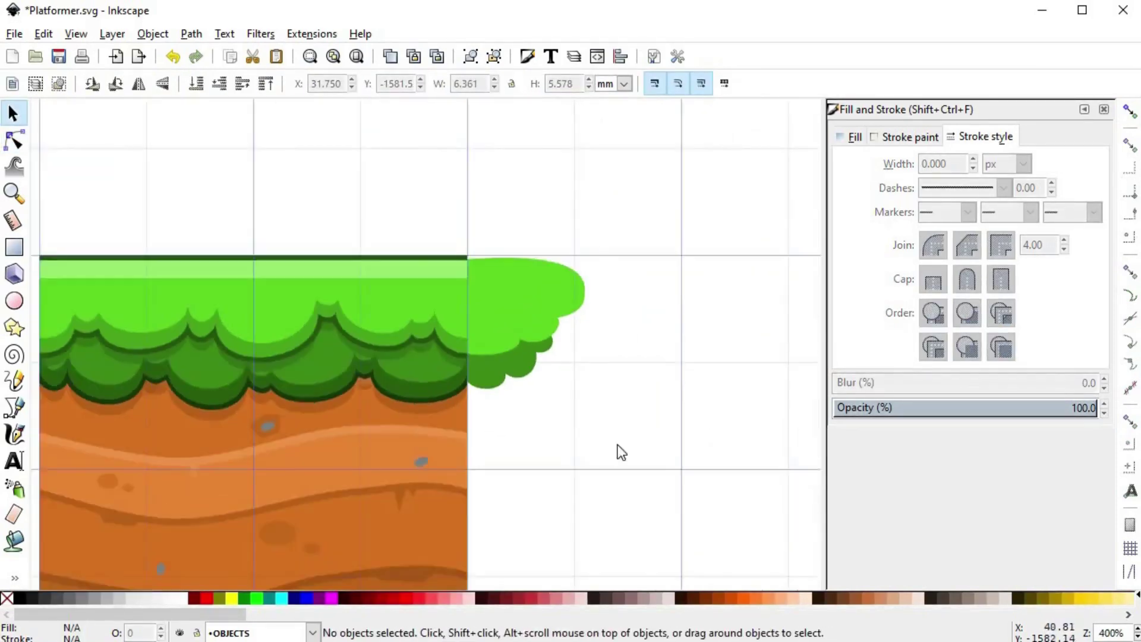
- Ungroup the grass tile and select the light-green highlight strip along its upper part
{"action": "scroll", "coordinate": [520, 382], "scroll_direction": "up", "scroll_amount": 1}
{"action": "key", "text": "b"}
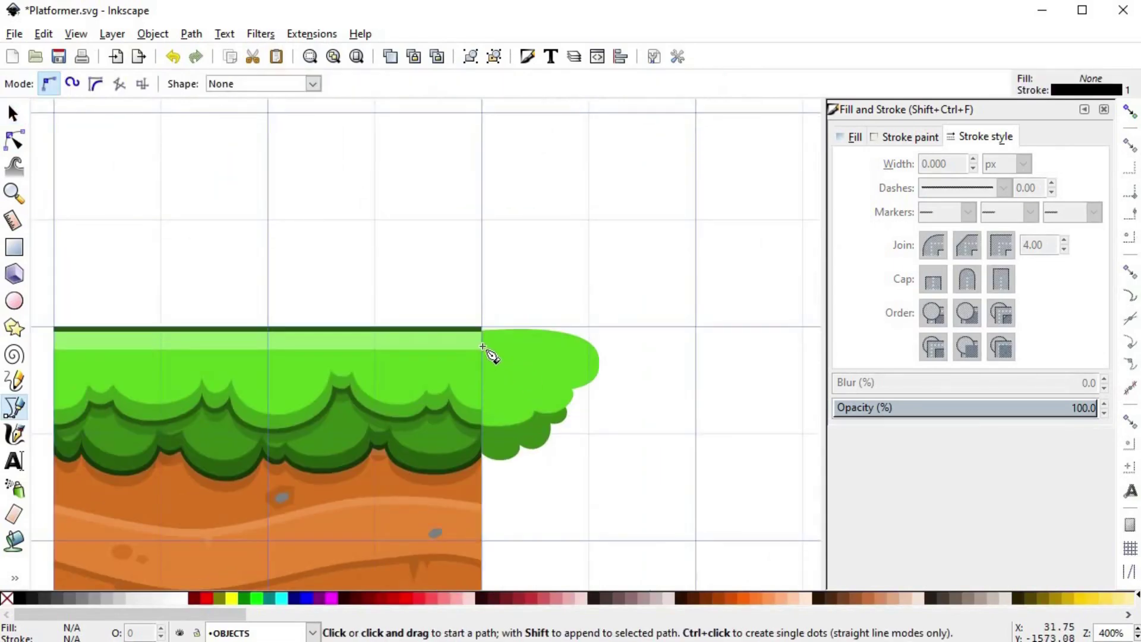
{"action": "key", "text": "s"}
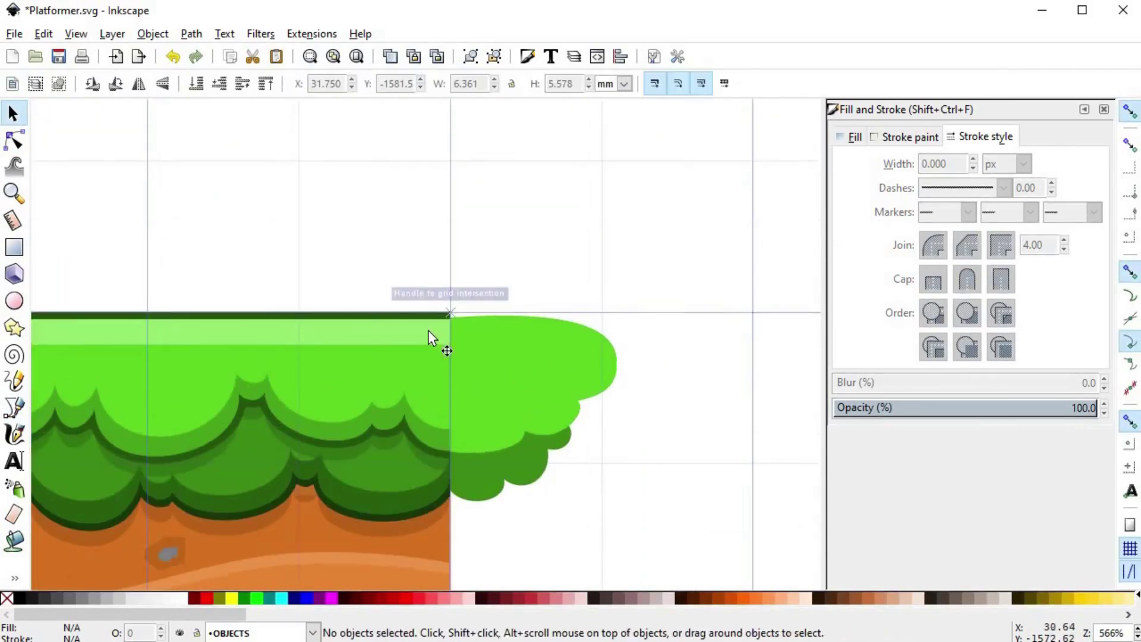
{"action": "left_click", "coordinate": [445, 344]}
{"action": "key", "text": "n"}
{"action": "key", "text": "b"}
{"action": "scroll", "coordinate": [459, 354], "scroll_direction": "up", "scroll_amount": 4}
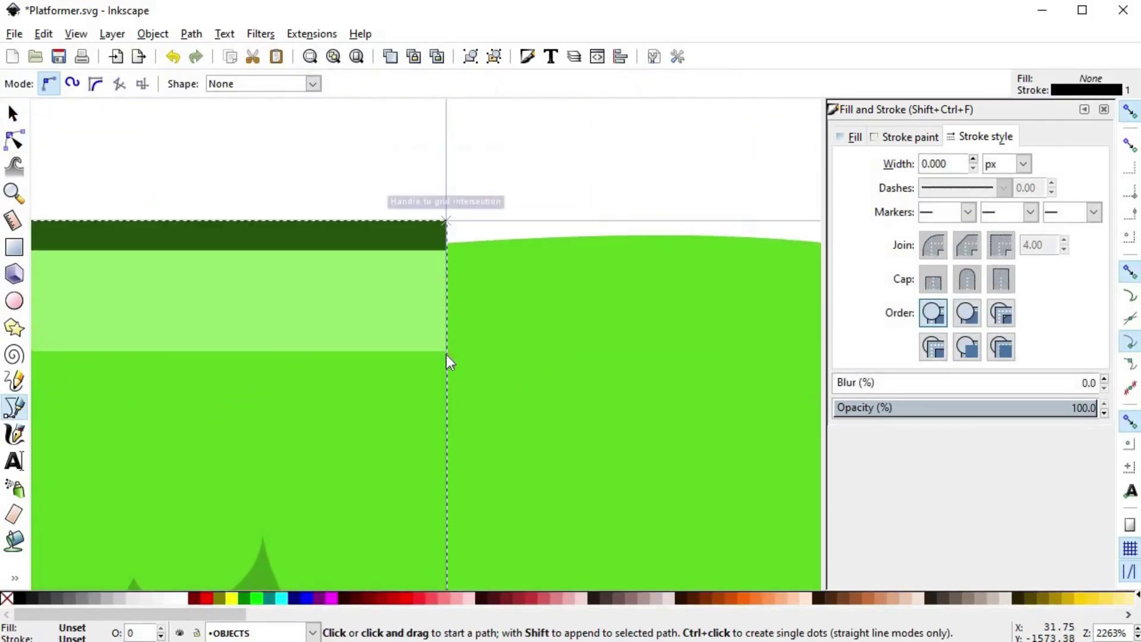
{"action": "key", "text": "s"}
{"action": "double_click", "coordinate": [413, 333]}
{"action": "scroll", "coordinate": [253, 300], "scroll_direction": "down", "scroll_amount": 2}
{"action": "double_click", "coordinate": [467, 210]}
{"action": "left_click", "coordinate": [276, 337]}
{"action": "right_click", "coordinate": [276, 337]}
{"action": "left_click", "coordinate": [297, 640]}
{"action": "key", "text": "Escape"}
{"action": "key", "text": "b"}
{"action": "key", "text": "s"}
{"action": "left_click", "coordinate": [343, 322]}
{"action": "key", "text": "b"}
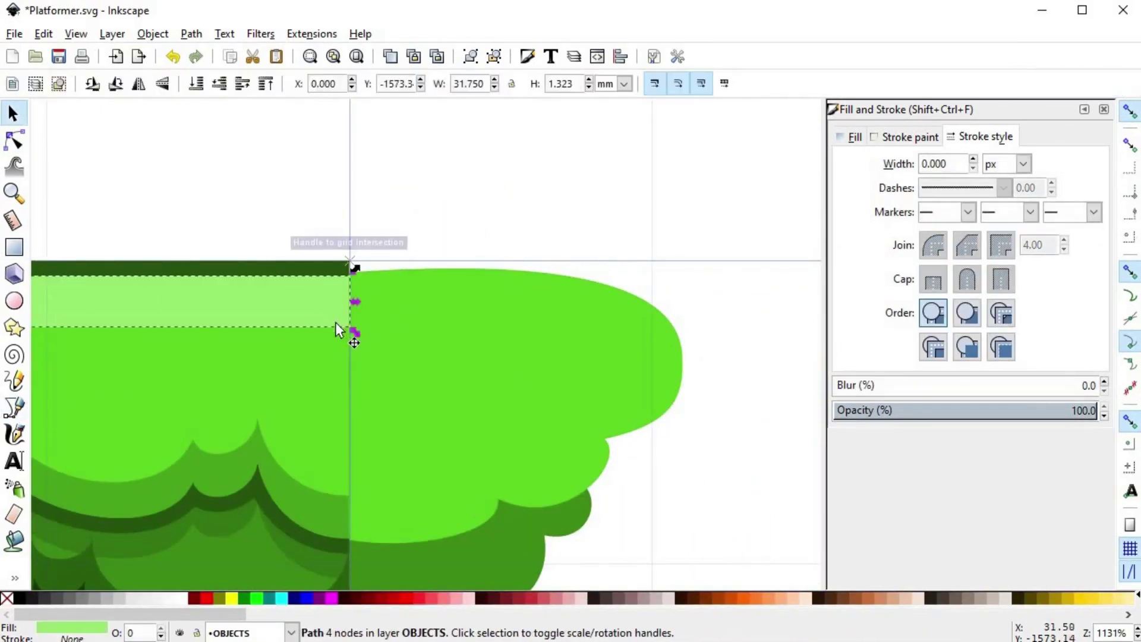
{"action": "key", "text": "s"}
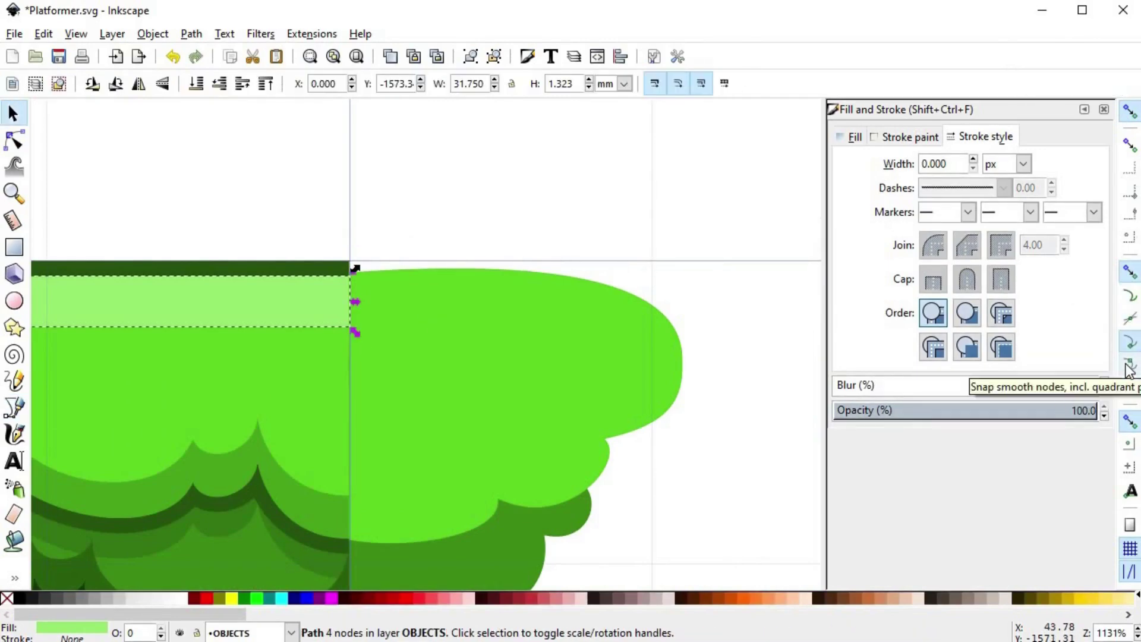
- Turn snapping off and draw a closed four-sided path over the upper part of the bright green edge shape, level with the highlight strip
{"action": "key", "text": "Escape"}
{"action": "scroll", "coordinate": [604, 282], "scroll_direction": "down", "scroll_amount": 4}
{"action": "scroll", "coordinate": [624, 286], "scroll_direction": "up", "scroll_amount": 4}
{"action": "left_click", "coordinate": [1129, 111]}
{"action": "key", "text": "b"}
{"action": "left_click", "coordinate": [337, 274]}
{"action": "left_click", "coordinate": [691, 273], "text": "ctrl"}
{"action": "left_click", "coordinate": [609, 191], "text": "ctrl"}
{"action": "left_click", "coordinate": [284, 185], "text": "ctrl"}
{"action": "left_click_drag", "start_coordinate": [338, 274], "coordinate": [361, 278]}
- Intersect the drawn path with a duplicate of the bright green edge shape and give it the tile highlight strip's light-green style
{"action": "key", "text": "s"}
{"action": "left_click", "coordinate": [506, 336]}
{"action": "key", "text": "ctrl+d"}
{"action": "left_click", "coordinate": [628, 206], "text": "shift"}
{"action": "key", "text": "ctrl+asterisk"}
{"action": "key", "text": "n"}
{"action": "left_click", "coordinate": [303, 249]}
{"action": "key", "text": "ctrl+c"}
{"action": "key", "text": "s"}
{"action": "left_click", "coordinate": [400, 215]}
{"action": "key", "text": "ctrl+shift+v"}
{"action": "key", "text": "Escape"}
{"action": "scroll", "coordinate": [528, 345], "scroll_direction": "down", "scroll_amount": 2}
{"action": "scroll", "coordinate": [529, 353], "scroll_direction": "up", "scroll_amount": 3}
- Pull the highlight's outer end downward and trim it by intersecting it with another duplicate of the bright green edge shape
{"action": "key", "text": "n"}
{"action": "left_click", "coordinate": [636, 294]}
{"action": "left_click_drag", "start_coordinate": [692, 285], "coordinate": [751, 344]}
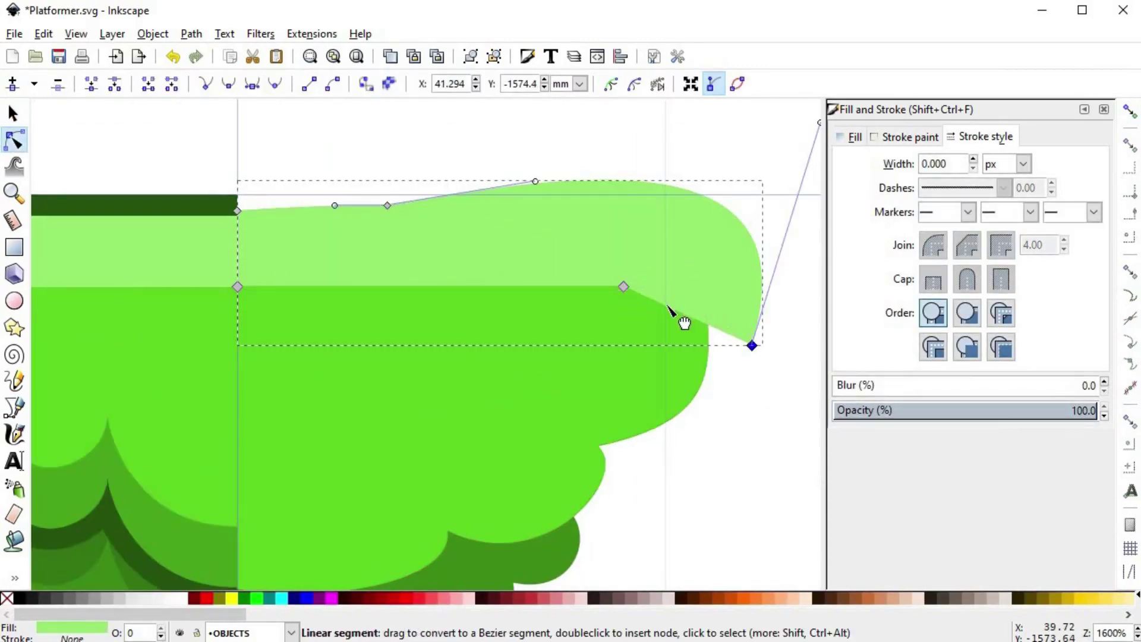
{"action": "key", "text": "s"}
{"action": "left_click", "coordinate": [632, 350]}
{"action": "key", "text": "ctrl+d"}
{"action": "left_click", "coordinate": [675, 200], "text": "shift"}
{"action": "key", "text": "ctrl+asterisk"}
{"action": "left_click", "coordinate": [740, 386]}
{"action": "scroll", "coordinate": [594, 334], "scroll_direction": "down", "scroll_amount": 4}
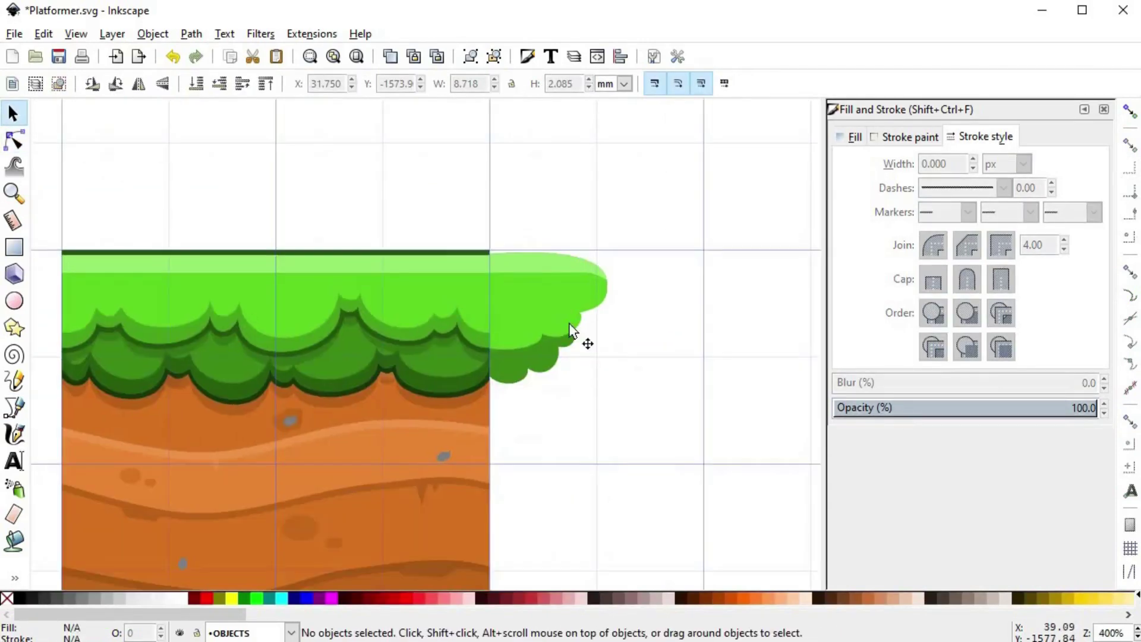
- Duplicate the bright green edge shape in pink, shift it straight up, and subtract it from the green shape to form a lower shadow band
{"action": "scroll", "coordinate": [525, 319], "scroll_direction": "up", "scroll_amount": 2}
{"action": "left_click", "coordinate": [552, 284]}
{"action": "key", "text": "ctrl+d"}
{"action": "left_click", "coordinate": [442, 598]}
{"action": "left_click_drag", "start_coordinate": [535, 297], "coordinate": [535, 265]}
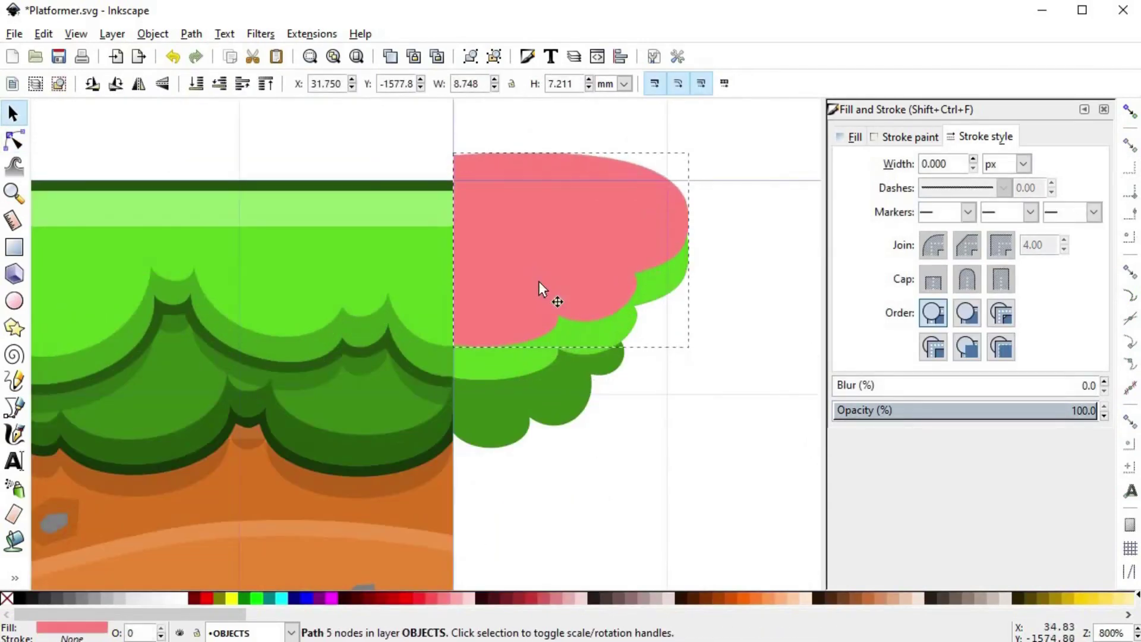
{"action": "left_click", "coordinate": [501, 373], "text": "shift"}
{"action": "key", "text": "ctrl+minus"}
- Fill the shadow band with the tile's mid-green shading colour and align its inner node with the tile's shading
{"action": "key", "text": "d"}
{"action": "left_click", "coordinate": [443, 362]}
{"action": "key", "text": "n"}
{"action": "scroll", "coordinate": [454, 349], "scroll_direction": "up", "scroll_amount": 8}
{"action": "left_click_drag", "start_coordinate": [470, 317], "coordinate": [474, 328]}
{"action": "scroll", "coordinate": [535, 357], "scroll_direction": "down", "scroll_amount": 5}
- Reshape the shadow band's nodes and curves so its upper edge forms smooth lobes tapering toward the highlight
{"action": "key", "text": "space"}
{"action": "left_click_drag", "start_coordinate": [556, 396], "coordinate": [545, 381]}
{"action": "left_click_drag", "start_coordinate": [756, 364], "coordinate": [349, 401]}
{"action": "left_click_drag", "start_coordinate": [324, 326], "coordinate": [311, 326]}
{"action": "left_click_drag", "start_coordinate": [319, 397], "coordinate": [280, 411]}
{"action": "left_click_drag", "start_coordinate": [537, 205], "coordinate": [520, 234]}
{"action": "left_click_drag", "start_coordinate": [567, 277], "coordinate": [518, 313]}
{"action": "left_click_drag", "start_coordinate": [622, 211], "coordinate": [641, 242]}
{"action": "left_click", "coordinate": [607, 361]}
{"action": "left_click", "coordinate": [611, 361]}
{"action": "scroll", "coordinate": [677, 364], "scroll_direction": "down", "scroll_amount": 3}
{"action": "scroll", "coordinate": [439, 238], "scroll_direction": "up", "scroll_amount": 4}
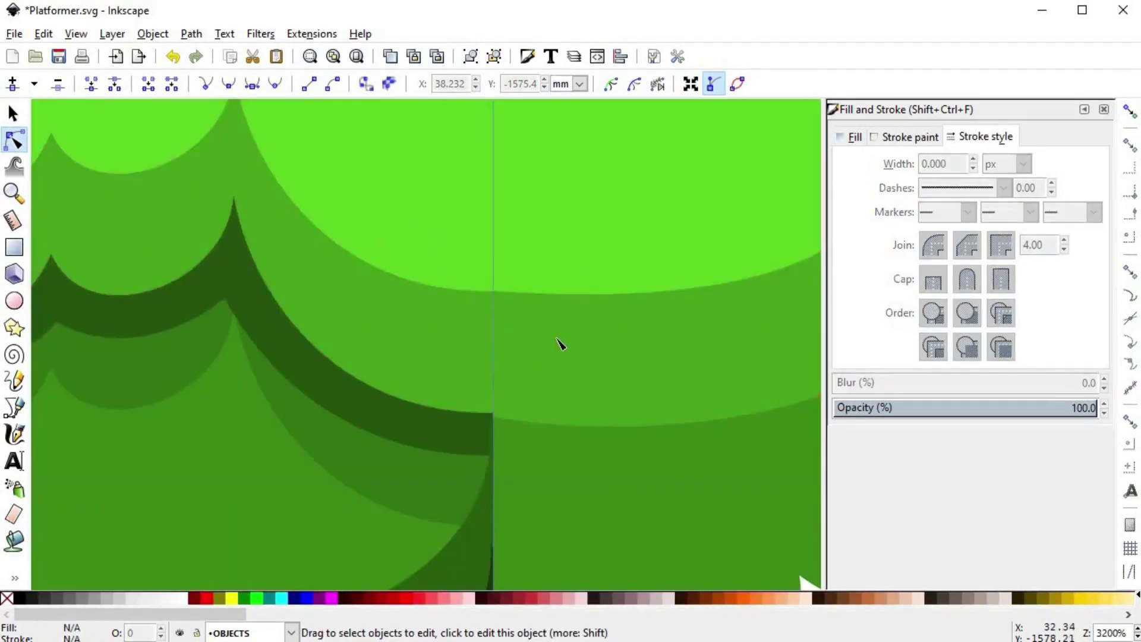
- Duplicate the bright green edge shape, give it a stroke in the tile's dark green outline colour, and set the width to 2 px
{"action": "scroll", "coordinate": [557, 356], "scroll_direction": "down", "scroll_amount": 4}
{"action": "key", "text": "s"}
{"action": "left_click", "coordinate": [579, 265]}
{"action": "key", "text": "ctrl+d"}
{"action": "key", "text": "d"}
{"action": "left_click", "coordinate": [381, 185], "text": "shift"}
{"action": "type", "text": "s"}
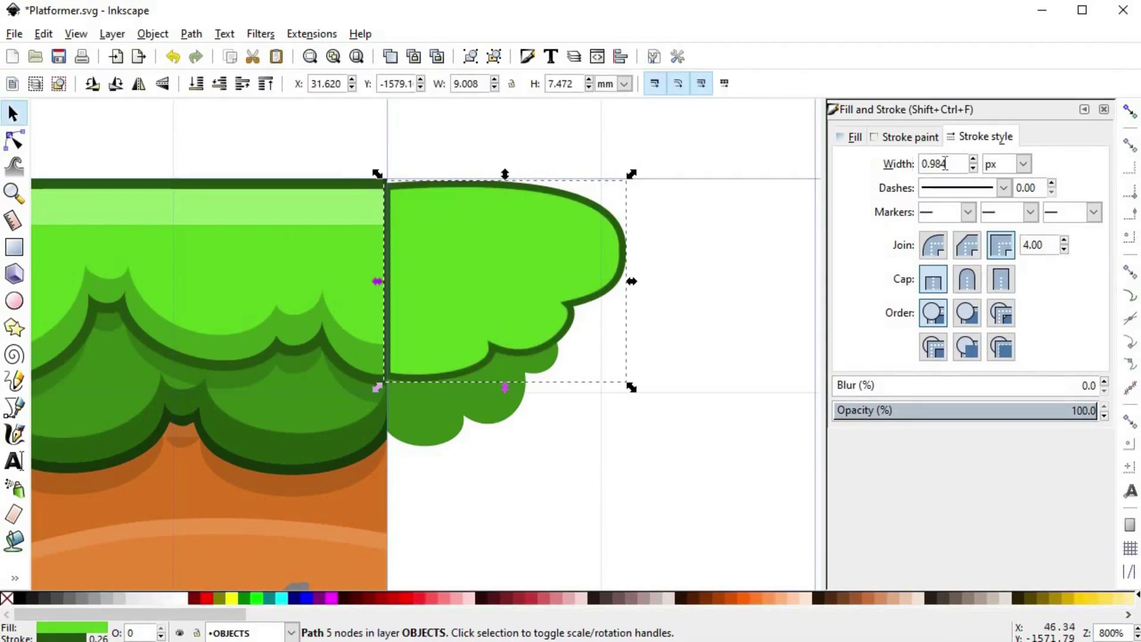
{"action": "type", "text": "2"}
{"action": "key", "text": "Return"}
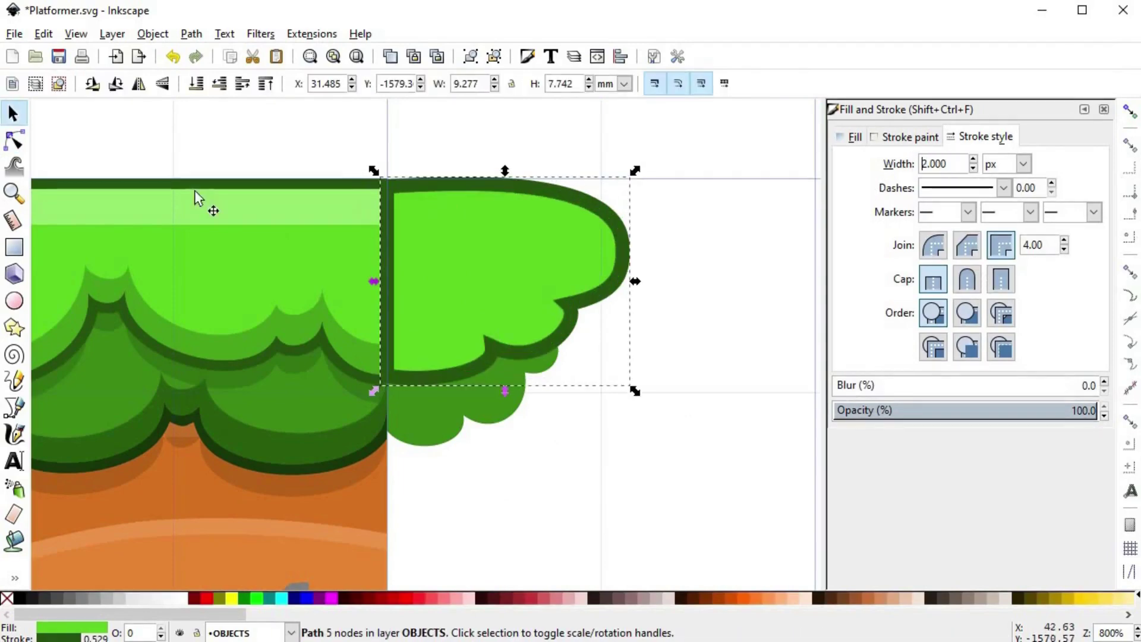
- Send the outlined shape to the bottom, and raise it one level above the medium-green clump
{"action": "left_click", "coordinate": [197, 83]}
{"action": "left_click", "coordinate": [243, 85]}
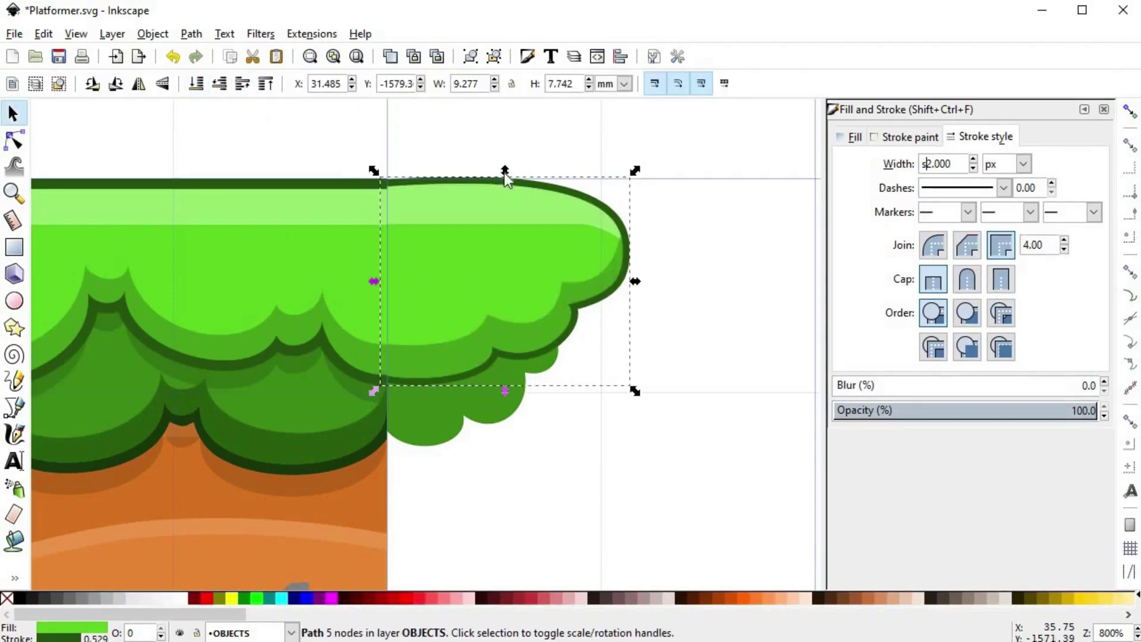
- Delete the outlined shape's segment along the tile's side and set its stroke width to 3 px
{"action": "key", "text": "Delete"}
{"action": "key", "text": "ctrl+z"}
{"action": "key", "text": "n"}
{"action": "scroll", "coordinate": [565, 179], "scroll_direction": "up", "scroll_amount": 4}
{"action": "left_click", "coordinate": [539, 232]}
{"action": "scroll", "coordinate": [509, 255], "scroll_direction": "down", "scroll_amount": 5}
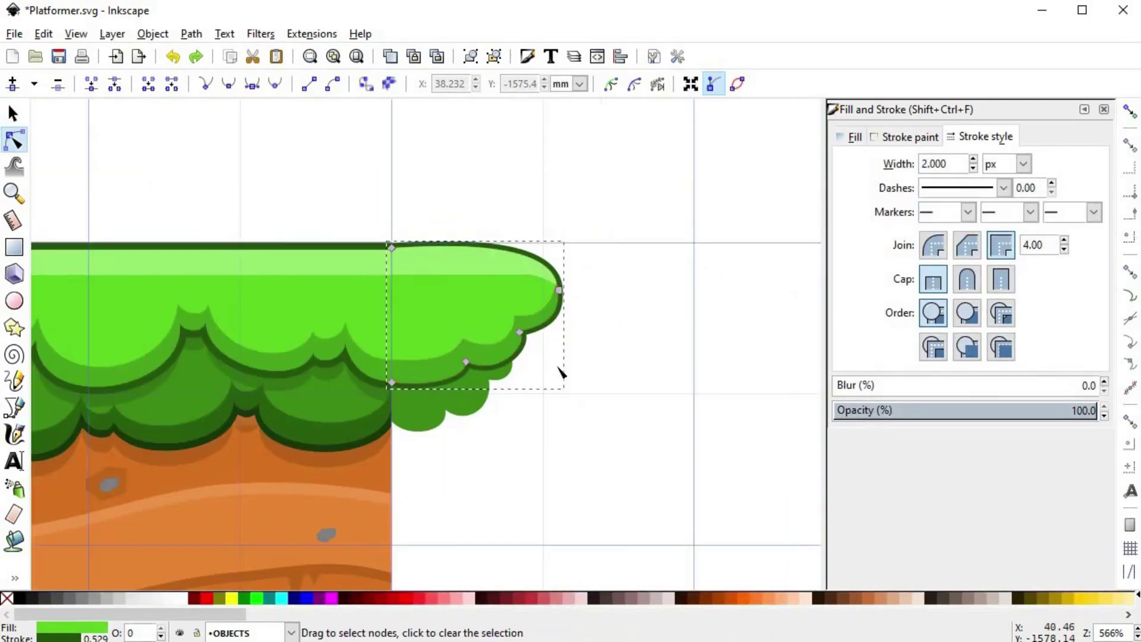
{"action": "left_click_drag", "start_coordinate": [346, 178], "coordinate": [425, 438]}
{"action": "left_click", "coordinate": [176, 93]}
{"action": "key", "text": "s"}
{"action": "left_click", "coordinate": [593, 423]}
{"action": "scroll", "coordinate": [445, 278], "scroll_direction": "up", "scroll_amount": 2}
{"action": "double_click", "coordinate": [696, 305]}
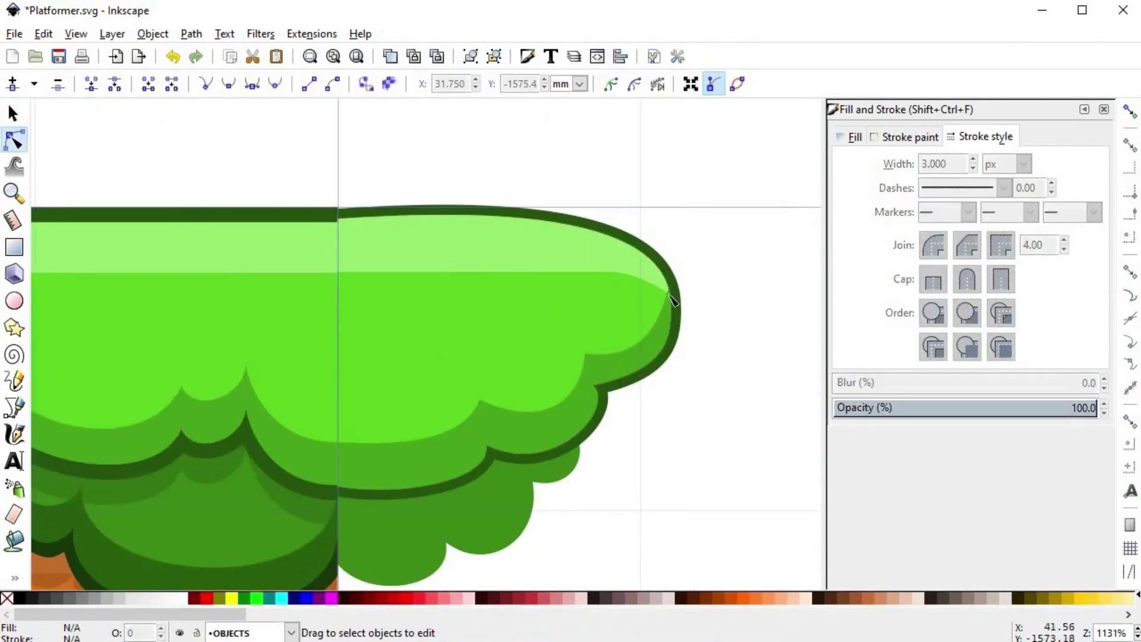
{"action": "left_click", "coordinate": [746, 313]}
- Move the outlined shape, the light-green highlight and the bright green shape down slightly to line the outline up with the tile's dark top edge
{"action": "key", "text": "s"}
{"action": "left_click", "coordinate": [472, 208]}
{"action": "scroll", "coordinate": [394, 274], "scroll_direction": "up", "scroll_amount": 3}
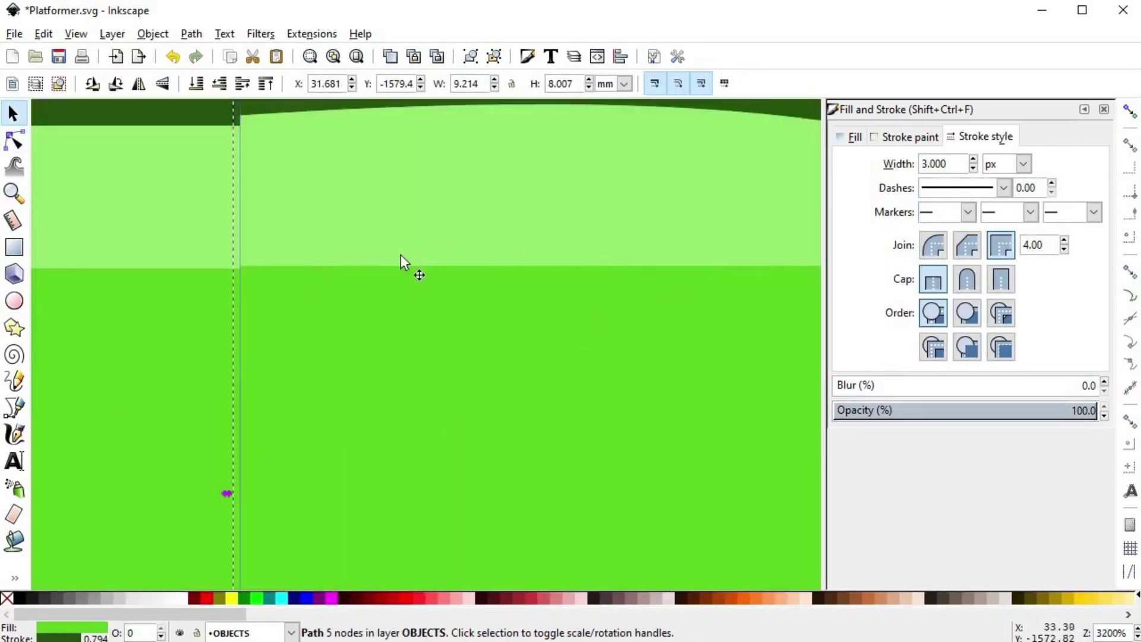
{"action": "scroll", "coordinate": [405, 267], "scroll_direction": "down", "scroll_amount": 2}
{"action": "left_click", "coordinate": [437, 247], "text": "shift"}
{"action": "left_click", "coordinate": [483, 331], "text": "shift"}
{"action": "scroll", "coordinate": [398, 209], "scroll_direction": "up", "scroll_amount": 1}
{"action": "left_click_drag", "start_coordinate": [379, 202], "coordinate": [378, 208]}
{"action": "scroll", "coordinate": [540, 257], "scroll_direction": "down", "scroll_amount": 1}
{"action": "key", "text": "n"}
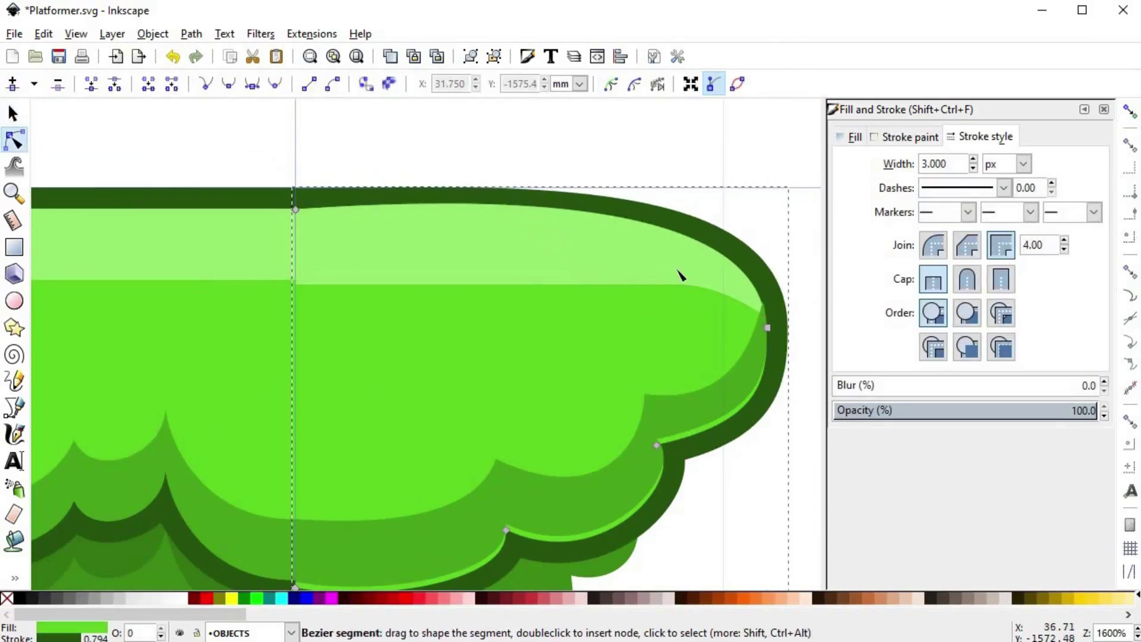
- Adjust the upper grass edge shapes so no bright green sliver shows between the medium-green shading and the dark outline
{"action": "left_click", "coordinate": [497, 168]}
{"action": "scroll", "coordinate": [565, 268], "scroll_direction": "down", "scroll_amount": 5}
{"action": "scroll", "coordinate": [583, 323], "scroll_direction": "down", "scroll_amount": 1}
{"action": "scroll", "coordinate": [607, 255], "scroll_direction": "up", "scroll_amount": 2}
{"action": "key", "text": "s"}
{"action": "scroll", "coordinate": [558, 322], "scroll_direction": "up", "scroll_amount": 2}
{"action": "left_click", "coordinate": [497, 253]}
{"action": "scroll", "coordinate": [498, 253], "scroll_direction": "up", "scroll_amount": 2}
{"action": "left_click", "coordinate": [631, 450]}
- Narrow the grass edge's highlight, bright green and medium-green shapes slightly, making the bright green shape about 8.2 mm wide
{"action": "left_click", "coordinate": [585, 293], "text": "shift"}
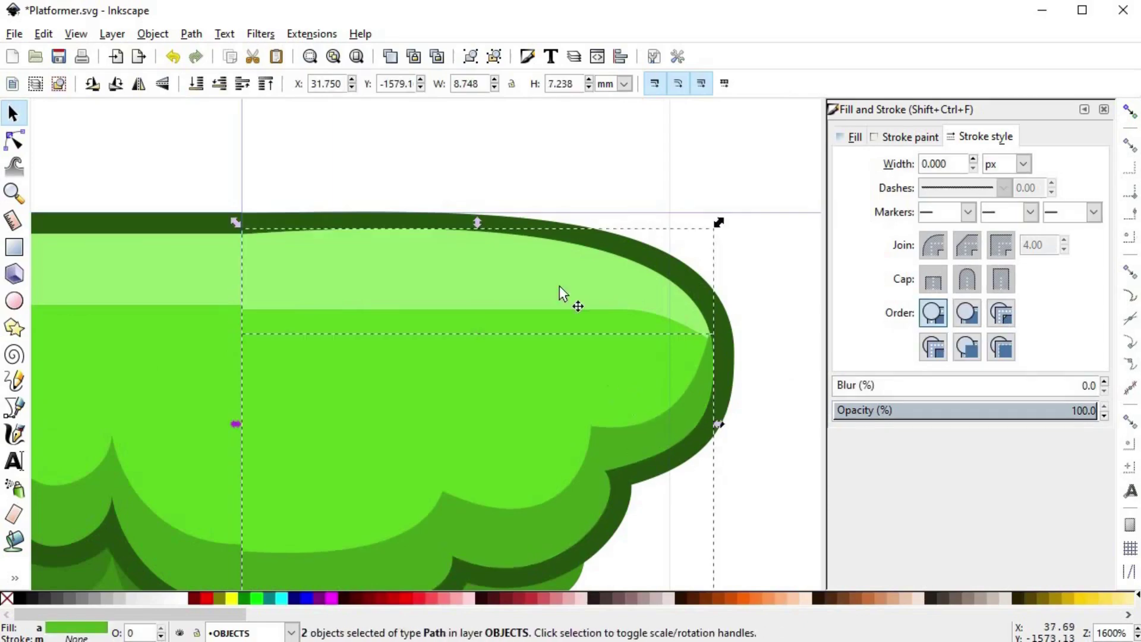
{"action": "scroll", "coordinate": [580, 249], "scroll_direction": "down", "scroll_amount": 1}
{"action": "left_click", "coordinate": [671, 341], "text": "shift"}
{"action": "left_click", "coordinate": [523, 252]}
{"action": "scroll", "coordinate": [502, 250], "scroll_direction": "up", "scroll_amount": 2}
{"action": "key", "text": "n"}
{"action": "left_click_drag", "start_coordinate": [385, 349], "coordinate": [387, 354]}
{"action": "left_click", "coordinate": [434, 351]}
{"action": "key", "text": "s"}
{"action": "scroll", "coordinate": [545, 264], "scroll_direction": "down", "scroll_amount": 5}
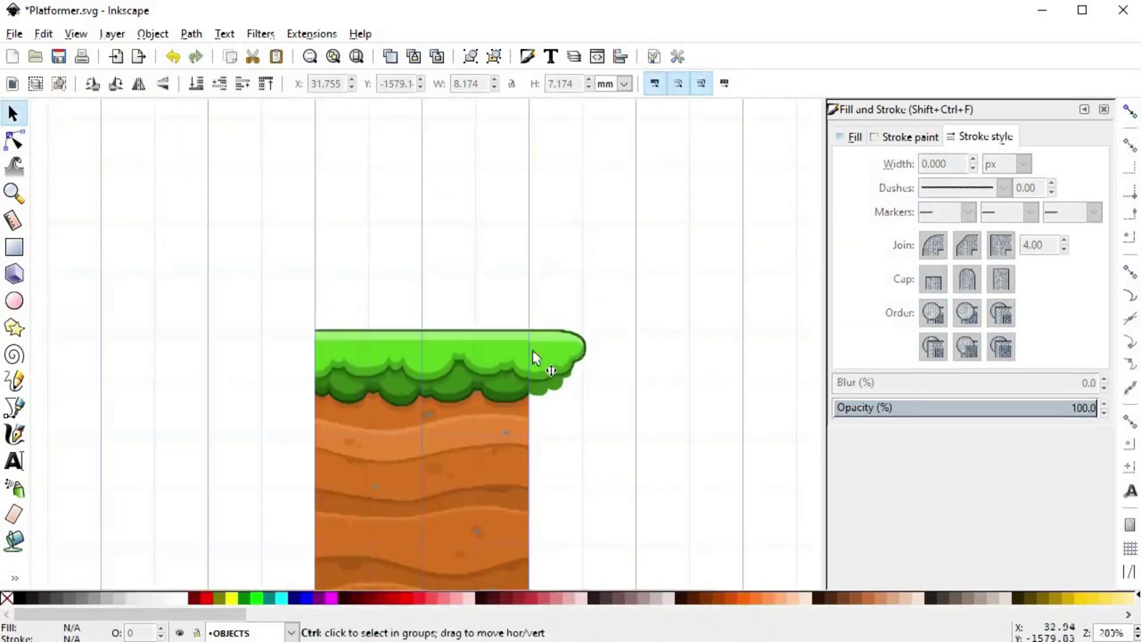
- Shorten the upper grass edge shapes slightly from below, making the bright green one about 6.94 mm high
{"action": "scroll", "coordinate": [518, 371], "scroll_direction": "up", "scroll_amount": 5}
{"action": "left_click", "coordinate": [519, 369]}
{"action": "left_click", "coordinate": [521, 350], "text": "shift"}
{"action": "left_click_drag", "start_coordinate": [626, 421], "coordinate": [626, 408]}
{"action": "left_click", "coordinate": [462, 388]}
{"action": "scroll", "coordinate": [450, 391], "scroll_direction": "down", "scroll_amount": 2}
{"action": "left_click", "coordinate": [530, 352]}
{"action": "left_click_drag", "start_coordinate": [530, 392], "coordinate": [532, 380]}
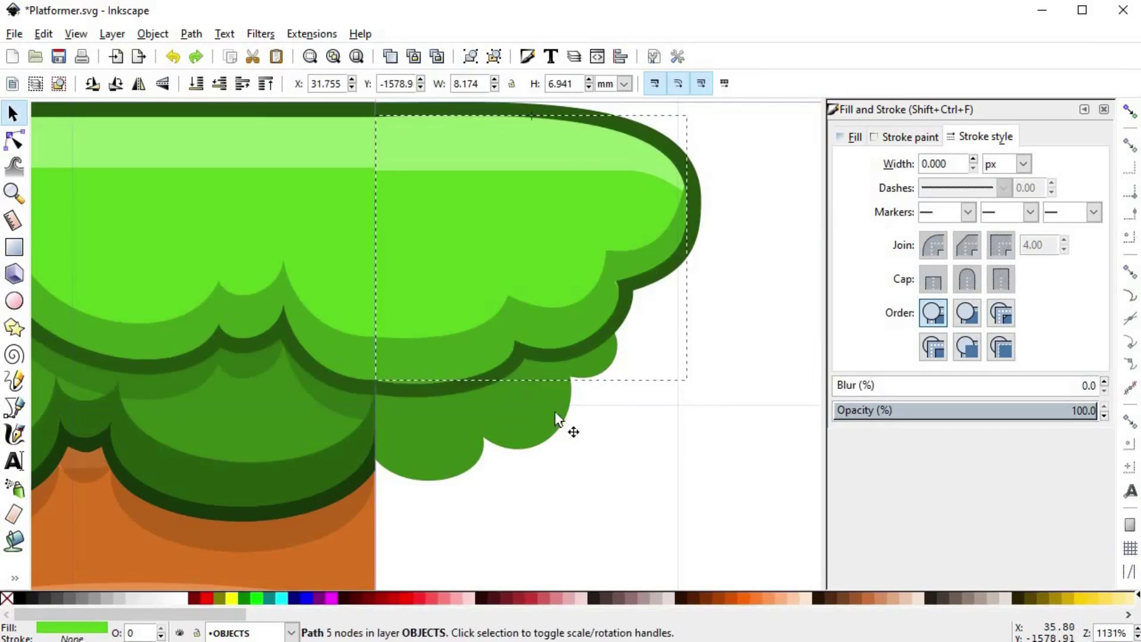
- Intersect a lowered copy of the upper grass edge shape with the darker clump beneath, and colour the resulting shadow to match the tile's
{"action": "scroll", "coordinate": [530, 376], "scroll_direction": "down", "scroll_amount": 2}
{"action": "scroll", "coordinate": [548, 417], "scroll_direction": "up", "scroll_amount": 2}
{"action": "left_click", "coordinate": [499, 374]}
{"action": "left_click", "coordinate": [519, 201]}
{"action": "key", "text": "ctrl+d"}
{"action": "left_click_drag", "start_coordinate": [520, 199], "coordinate": [520, 248]}
{"action": "left_click", "coordinate": [627, 246], "text": "shift"}
{"action": "key", "text": "ctrl+asterisk"}
{"action": "scroll", "coordinate": [591, 422], "scroll_direction": "down", "scroll_amount": 1}
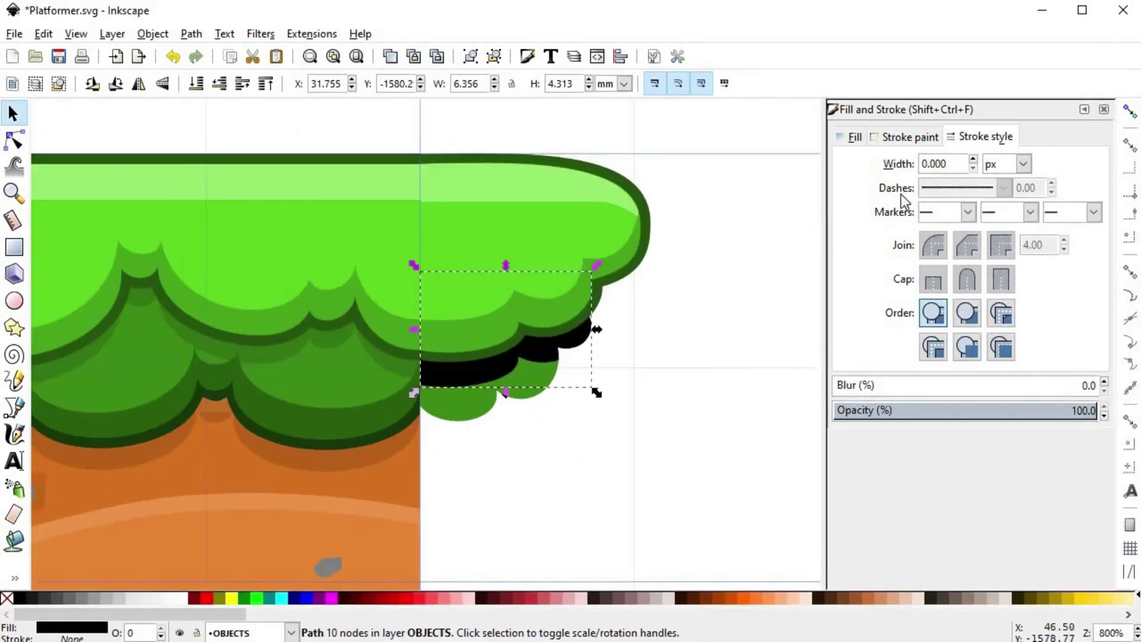
{"action": "left_click", "coordinate": [854, 136]}
{"action": "scroll", "coordinate": [464, 377], "scroll_direction": "up", "scroll_amount": 3}
{"action": "scroll", "coordinate": [619, 457], "scroll_direction": "down", "scroll_amount": 2}
- Cut a shading band for the clump's lower edge from its copies, fill it with the tile's dark green 2a5f10, and lower it one level
{"action": "left_click", "coordinate": [537, 463]}
{"action": "key", "text": "ctrl+d"}
{"action": "left_click", "coordinate": [534, 469], "text": "shift"}
{"action": "key", "text": "ctrl+minus"}
{"action": "key", "text": "d"}
{"action": "left_click", "coordinate": [437, 470]}
{"action": "key", "text": "s"}
{"action": "left_click", "coordinate": [220, 84]}
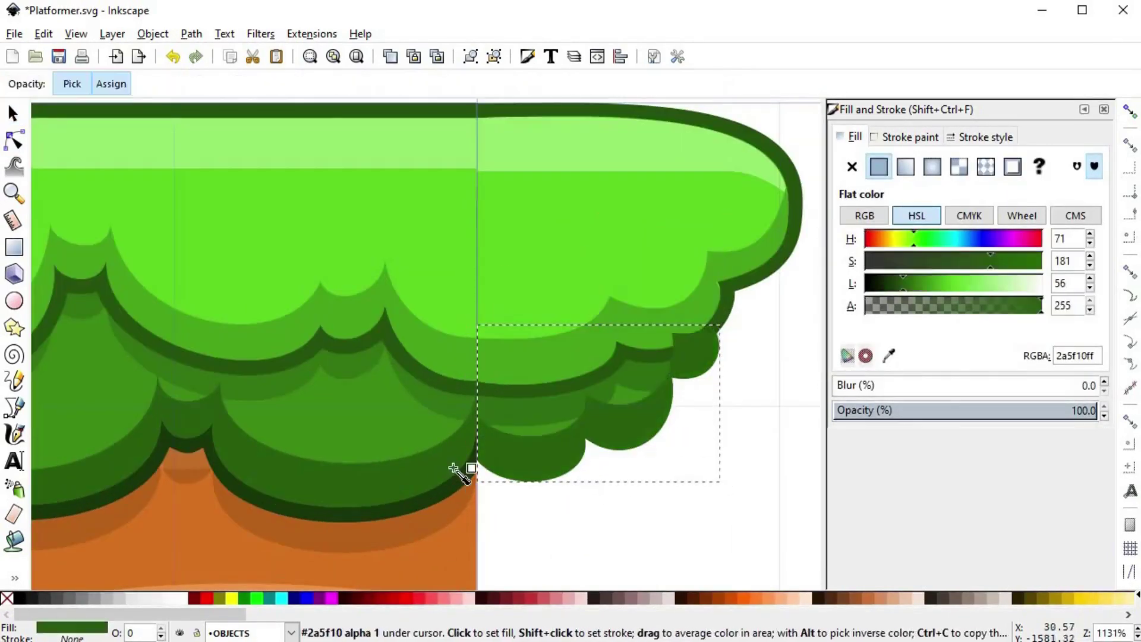
- Reshape the dark green shading band by moving its cusp nodes, and lower it one level
{"action": "left_click", "coordinate": [618, 482]}
{"action": "scroll", "coordinate": [618, 483], "scroll_direction": "up", "scroll_amount": 1}
{"action": "left_click_drag", "start_coordinate": [571, 354], "coordinate": [563, 389]}
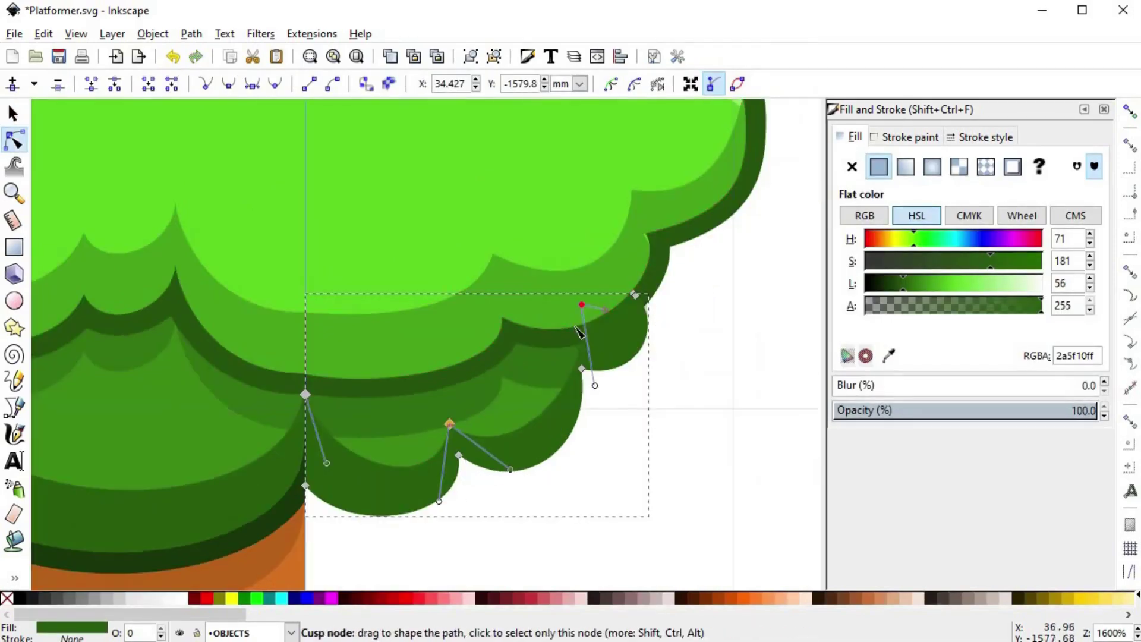
{"action": "left_click_drag", "start_coordinate": [581, 305], "coordinate": [568, 316]}
{"action": "key", "text": "s"}
{"action": "left_click", "coordinate": [219, 84]}
- Try to paste the tile's dark outline style onto a copy of the darker grass clump
{"action": "scroll", "coordinate": [501, 389], "scroll_direction": "down", "scroll_amount": 6}
{"action": "left_click", "coordinate": [501, 390]}
{"action": "scroll", "coordinate": [501, 390], "scroll_direction": "up", "scroll_amount": 5}
{"action": "left_click", "coordinate": [516, 332]}
{"action": "left_click", "coordinate": [524, 300]}
{"action": "key", "text": "ctrl+d"}
{"action": "left_click", "coordinate": [345, 352]}
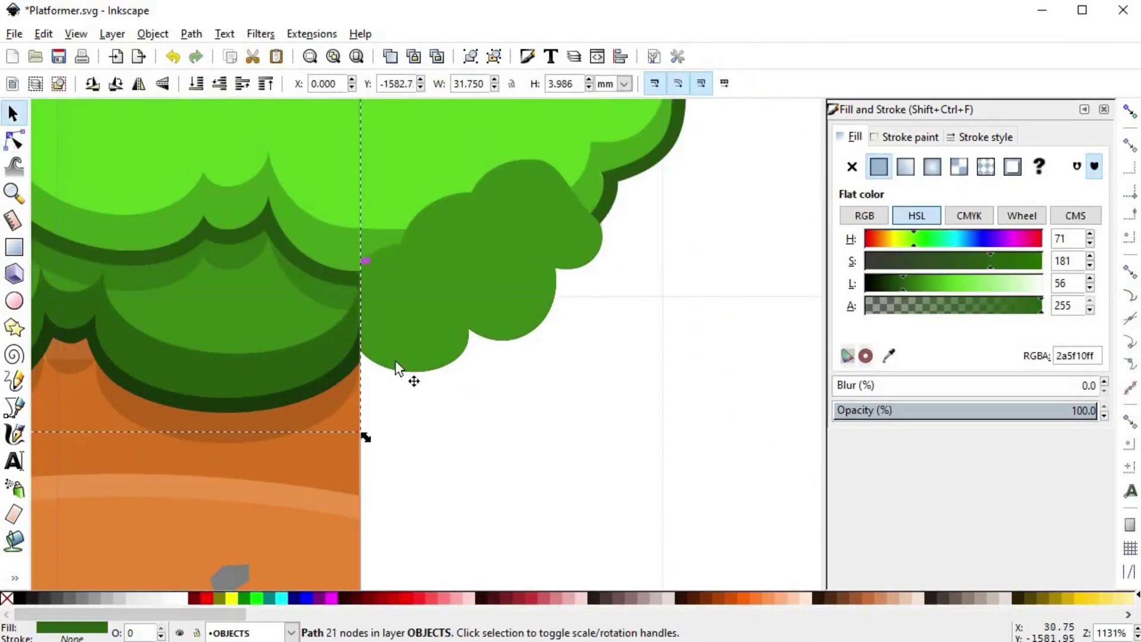
{"action": "left_click", "coordinate": [314, 391]}
{"action": "key", "text": "ctrl+c"}
{"action": "left_click", "coordinate": [507, 327]}
{"action": "key", "text": "ctrl+shift+v"}
{"action": "key", "text": "ctrl+z"}
{"action": "key", "text": "ctrl+z"}
- Duplicate the darker clump, stroke it in the tile's darkest green outline colour, send it to the bottom, and delete its segment along the tile
{"action": "left_click", "coordinate": [544, 265]}
{"action": "key", "text": "ctrl+d"}
{"action": "key", "text": "d"}
{"action": "left_click", "coordinate": [289, 401], "text": "shift"}
{"action": "left_click", "coordinate": [196, 83]}
{"action": "key", "text": "n"}
{"action": "left_click", "coordinate": [169, 84]}
{"action": "scroll", "coordinate": [372, 360], "scroll_direction": "up", "scroll_amount": 2}
- Adjust the dark green shading band's lower node where it meets the tile's side
{"action": "key", "text": "n"}
{"action": "left_click", "coordinate": [348, 339]}
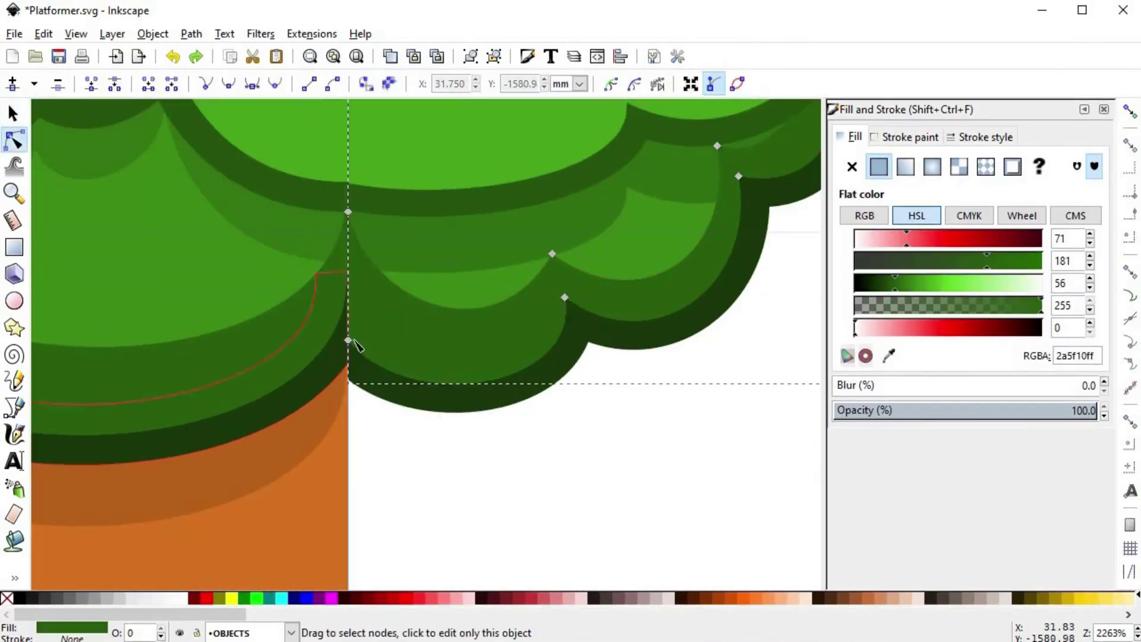
{"action": "left_click", "coordinate": [397, 318]}
{"action": "left_click_drag", "start_coordinate": [349, 340], "coordinate": [348, 276]}
{"action": "left_click", "coordinate": [386, 364]}
{"action": "left_click", "coordinate": [363, 338]}
{"action": "left_click", "coordinate": [360, 321]}
{"action": "left_click_drag", "start_coordinate": [348, 340], "coordinate": [331, 291]}
{"action": "left_click", "coordinate": [374, 343]}
{"action": "key", "text": "s"}
{"action": "left_click", "coordinate": [471, 436]}
{"action": "scroll", "coordinate": [472, 435], "scroll_direction": "down", "scroll_amount": 7}
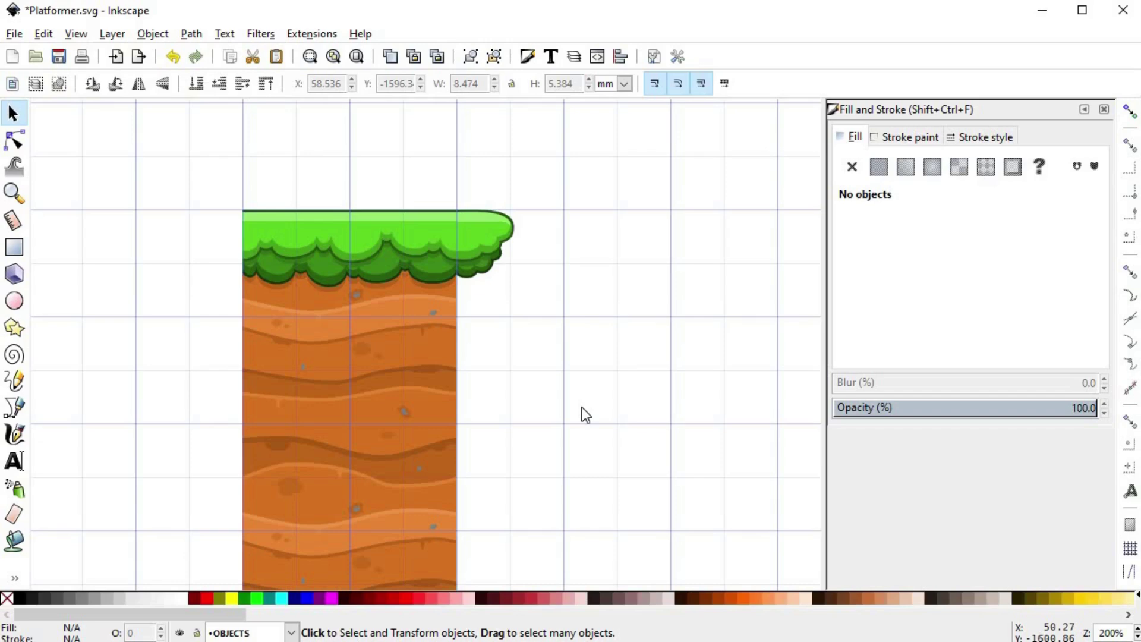
- Draw a jagged Pen path from the grass edge's outer underside down to the level of the dirt's bottom edge, beside the tile
{"action": "left_click_drag", "start_coordinate": [572, 389], "coordinate": [564, 340]}
{"action": "scroll", "coordinate": [496, 233], "scroll_direction": "up", "scroll_amount": 1}
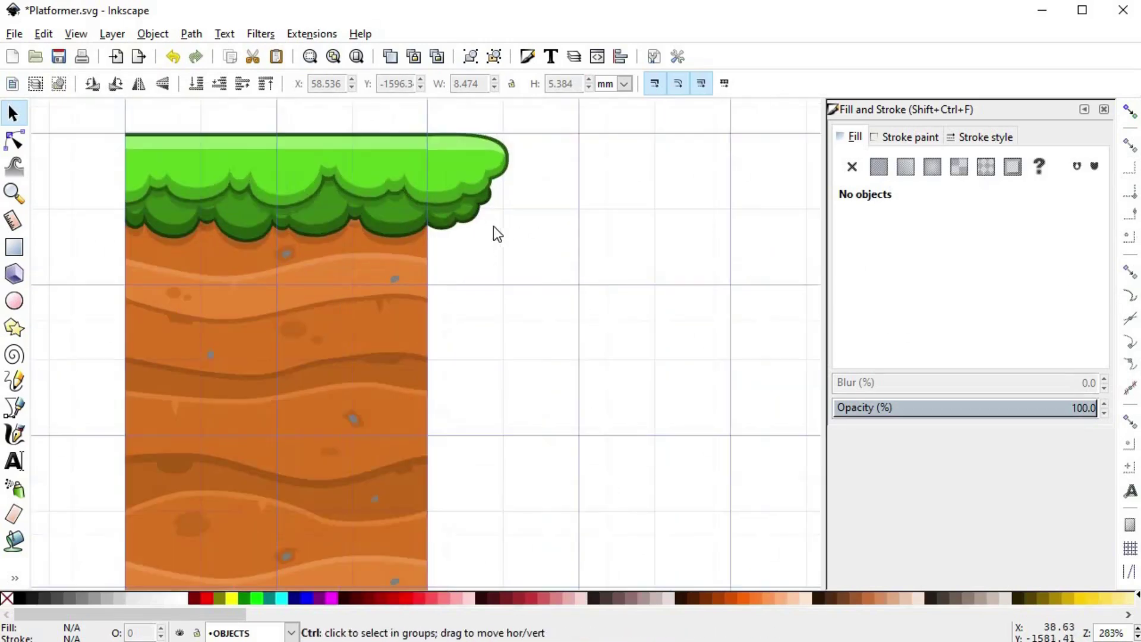
{"action": "key", "text": "b"}
{"action": "scroll", "coordinate": [472, 205], "scroll_direction": "up", "scroll_amount": 2}
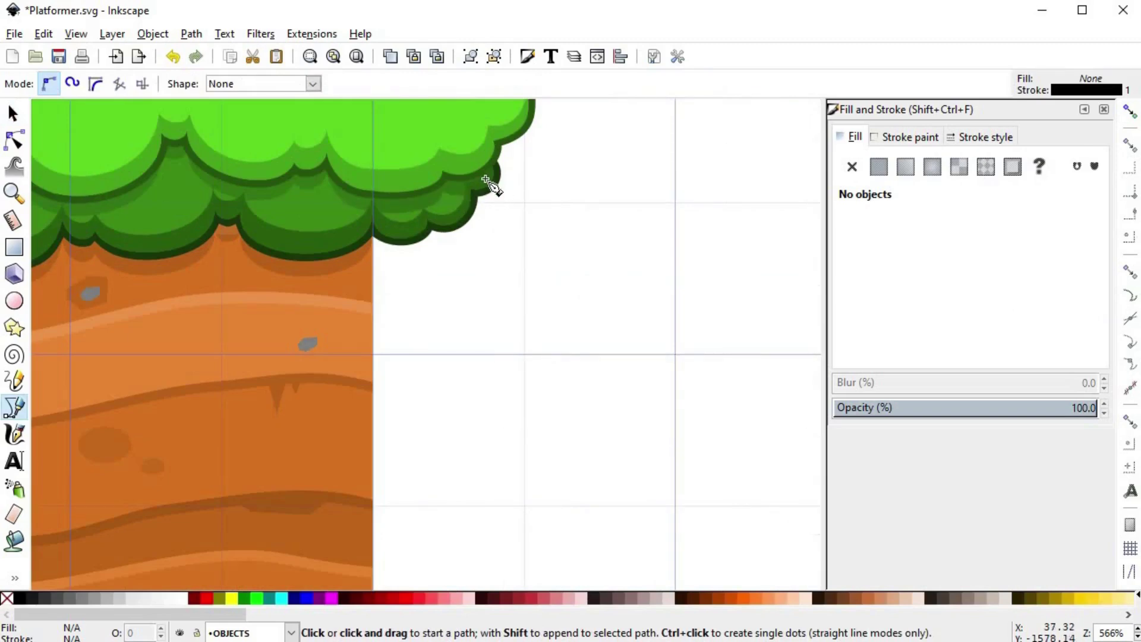
{"action": "left_click", "coordinate": [486, 180]}
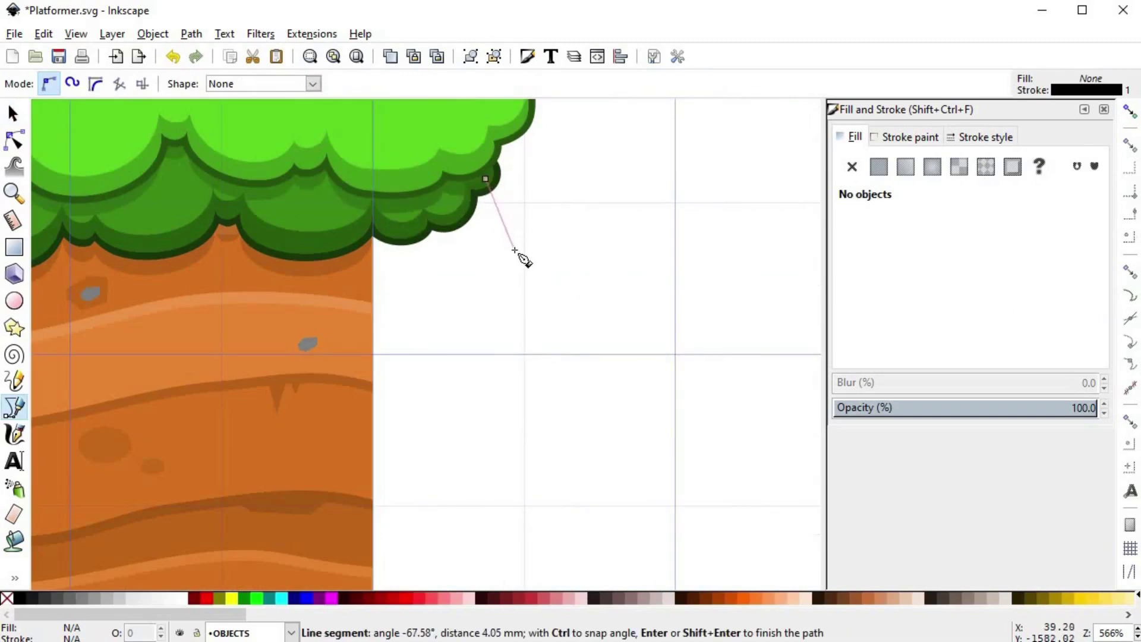
{"action": "scroll", "coordinate": [523, 256], "scroll_direction": "down", "scroll_amount": 1}
{"action": "scroll", "coordinate": [516, 253], "scroll_direction": "down", "scroll_amount": 1}
{"action": "left_click", "coordinate": [514, 249]}
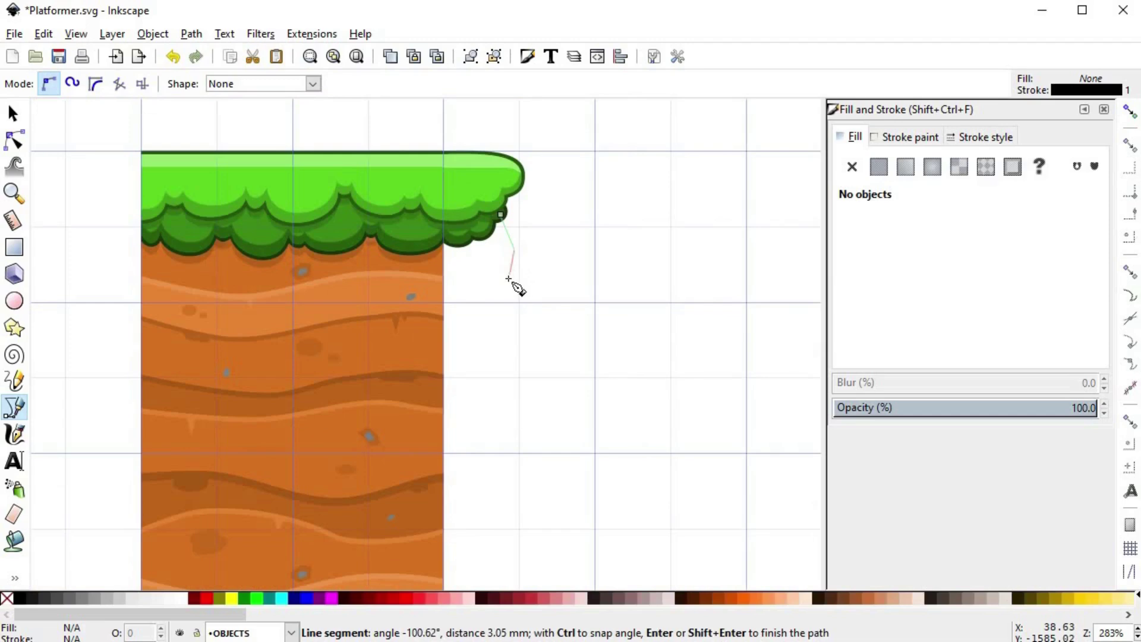
{"action": "left_click", "coordinate": [507, 315]}
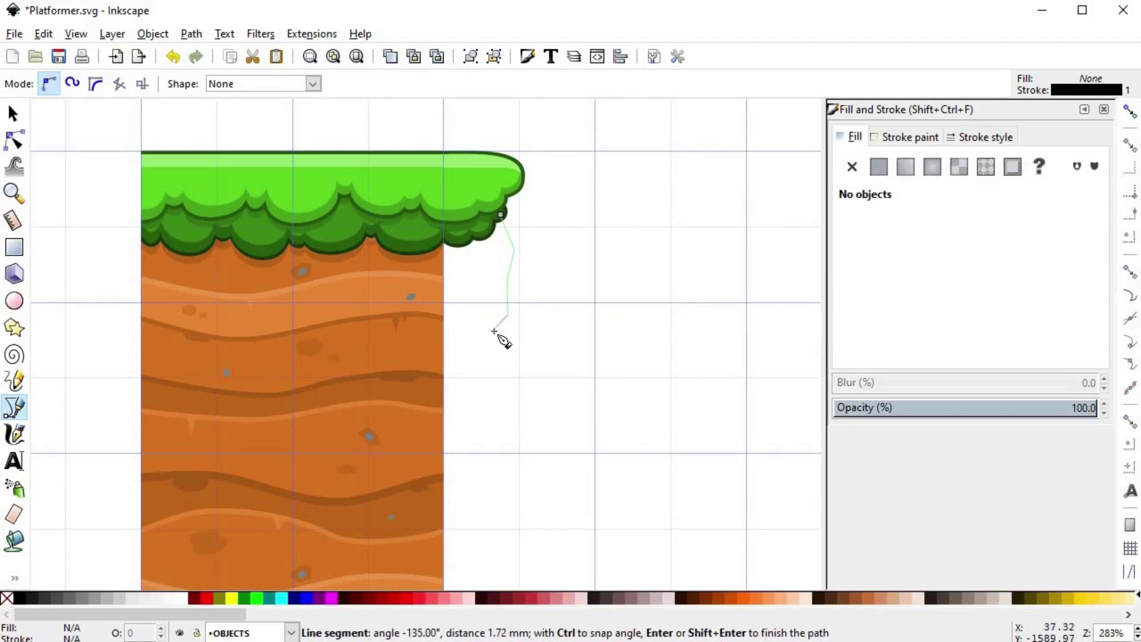
{"action": "left_click", "coordinate": [496, 337]}
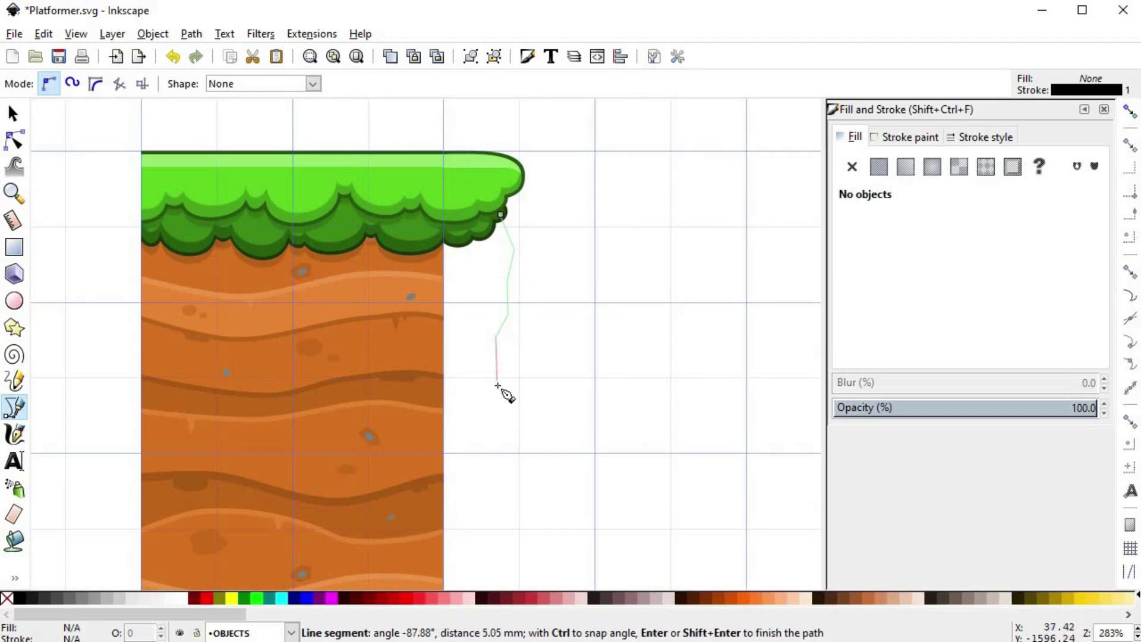
{"action": "left_click", "coordinate": [495, 390]}
{"action": "key", "text": "space"}
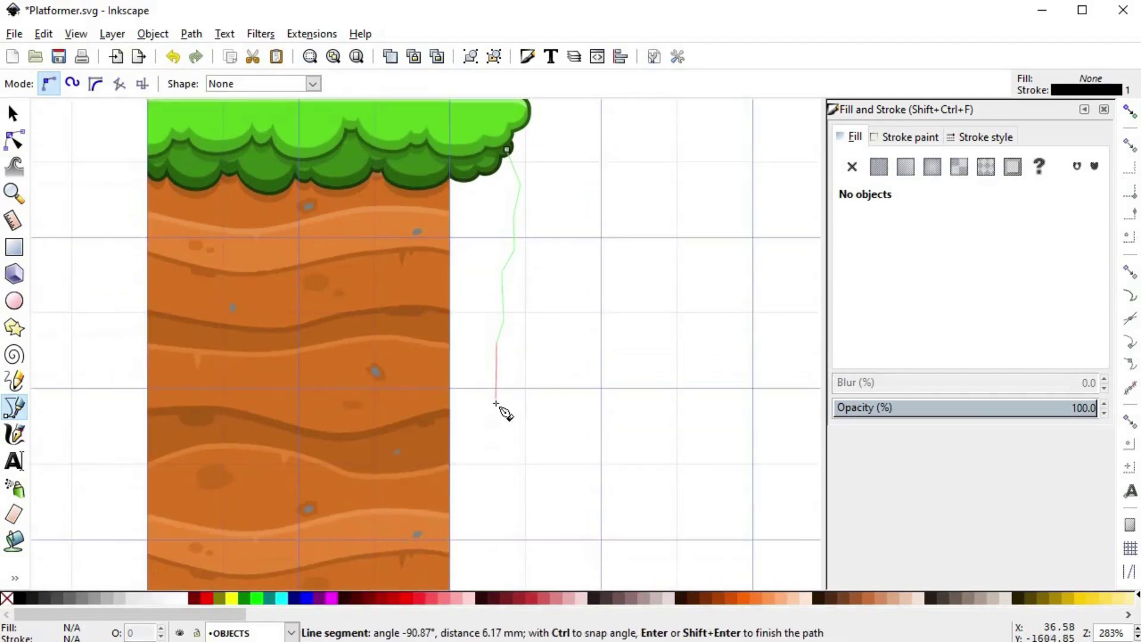
{"action": "left_click", "coordinate": [507, 406]}
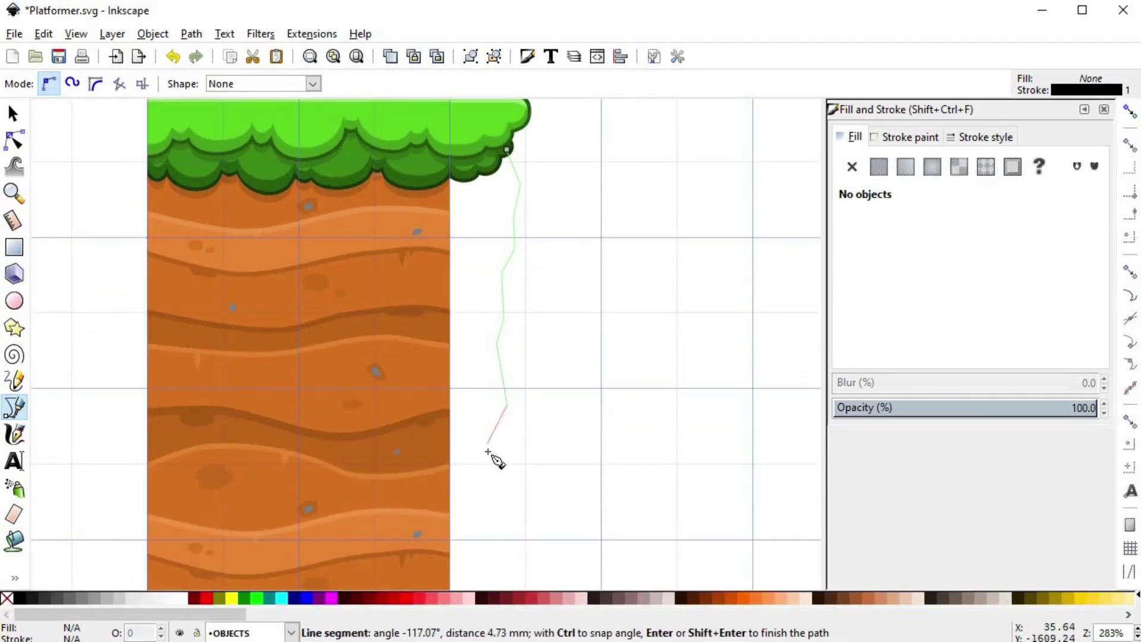
{"action": "left_click", "coordinate": [490, 454]}
{"action": "key", "text": "space"}
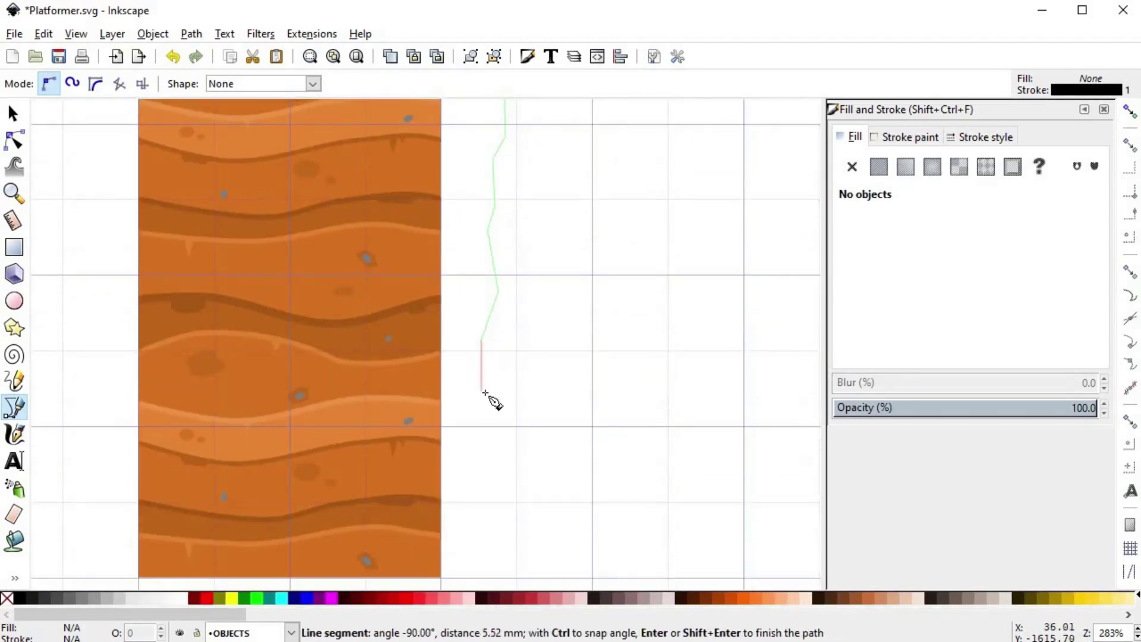
{"action": "left_click", "coordinate": [485, 394]}
{"action": "left_click", "coordinate": [473, 426]}
{"action": "key", "text": "space"}
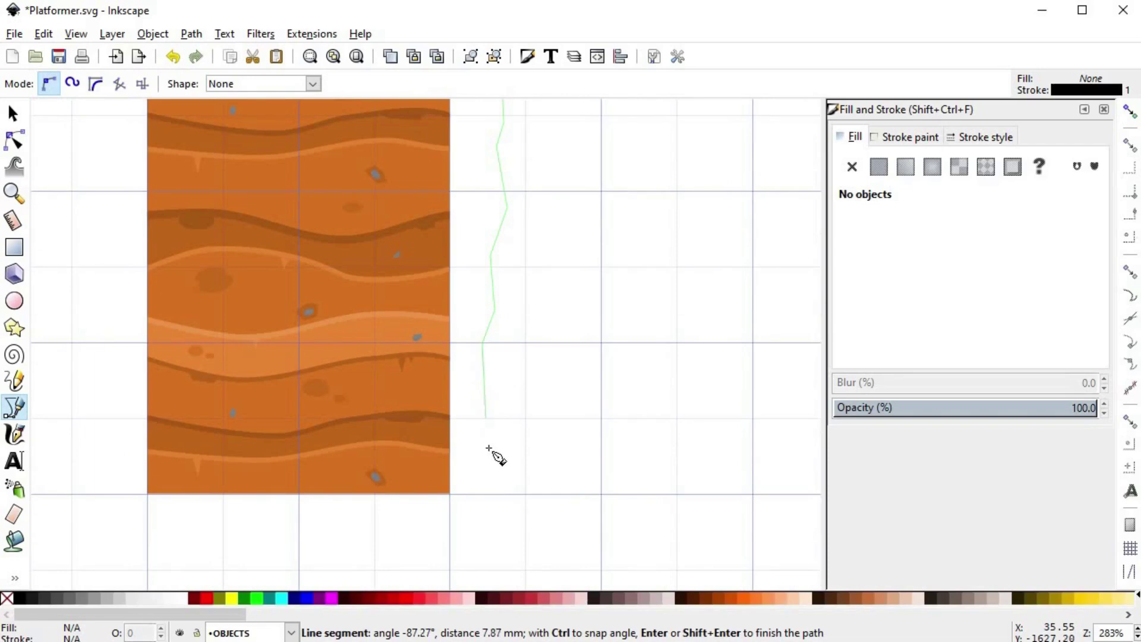
{"action": "left_click", "coordinate": [497, 495]}
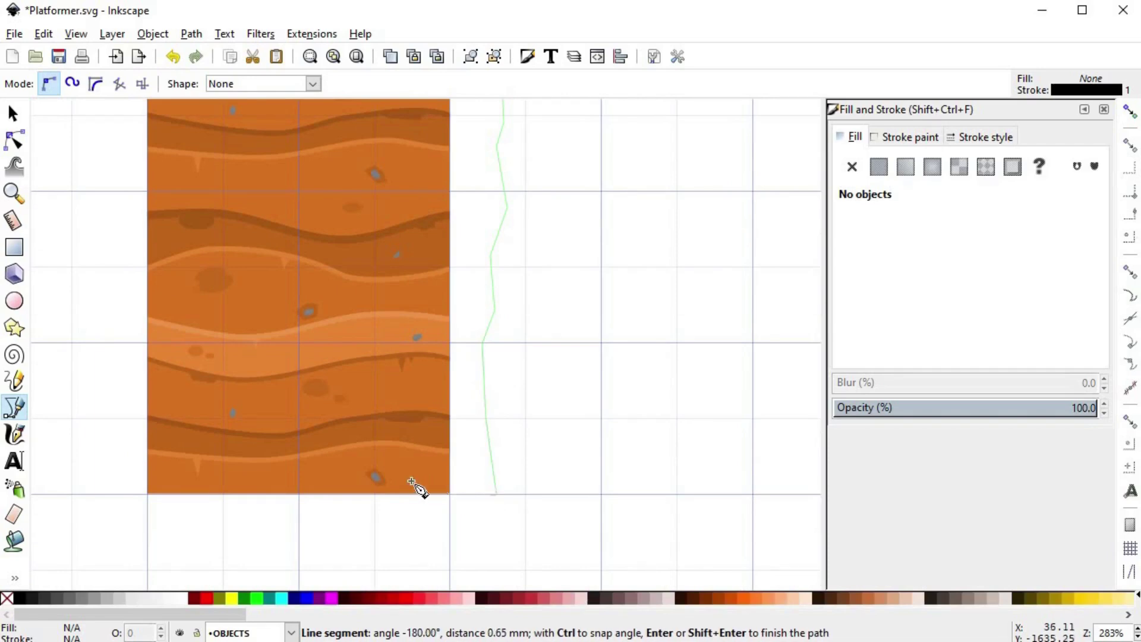
- Close the jagged path through the dirt's bottom and up into the grass, forming a shape about 16 mm wide
{"action": "left_click", "coordinate": [375, 488]}
{"action": "key", "text": "space"}
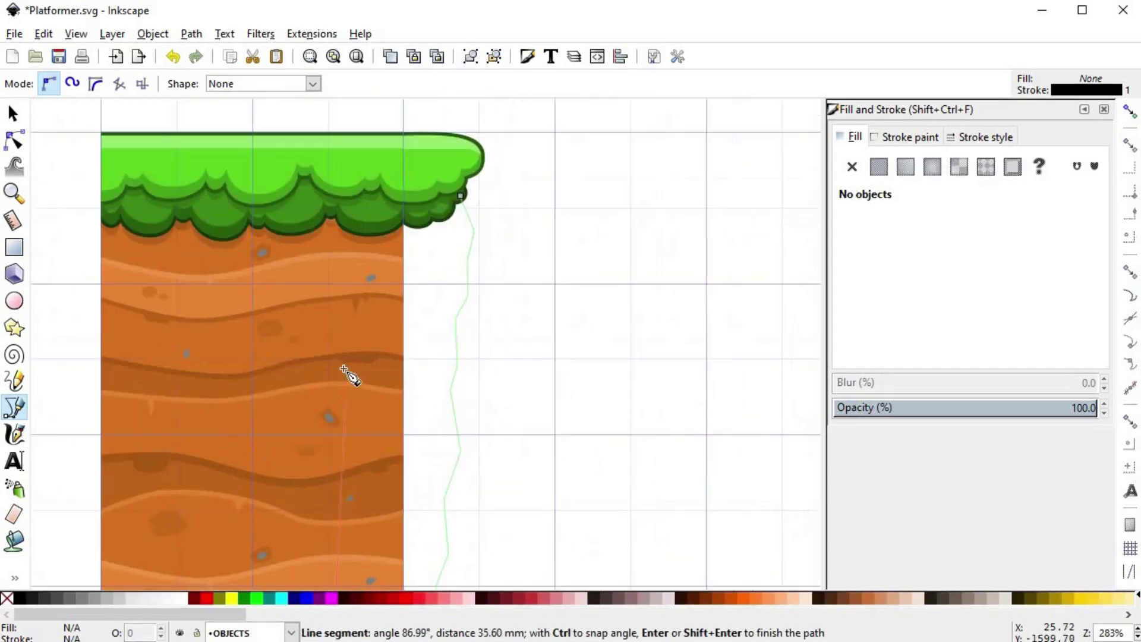
{"action": "left_click", "coordinate": [349, 172]}
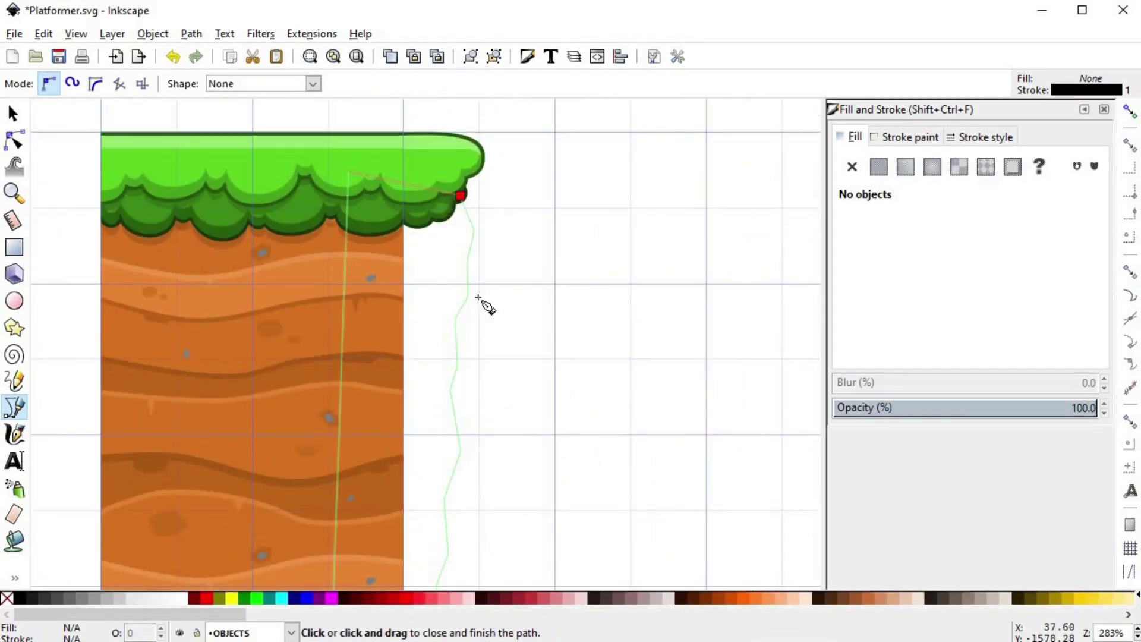
{"action": "left_click", "coordinate": [461, 196]}
- Move the jagged shape's outer bottom node slightly below the tile's bottom edge
{"action": "key", "text": "n"}
{"action": "key", "text": "space"}
{"action": "key", "text": "space"}
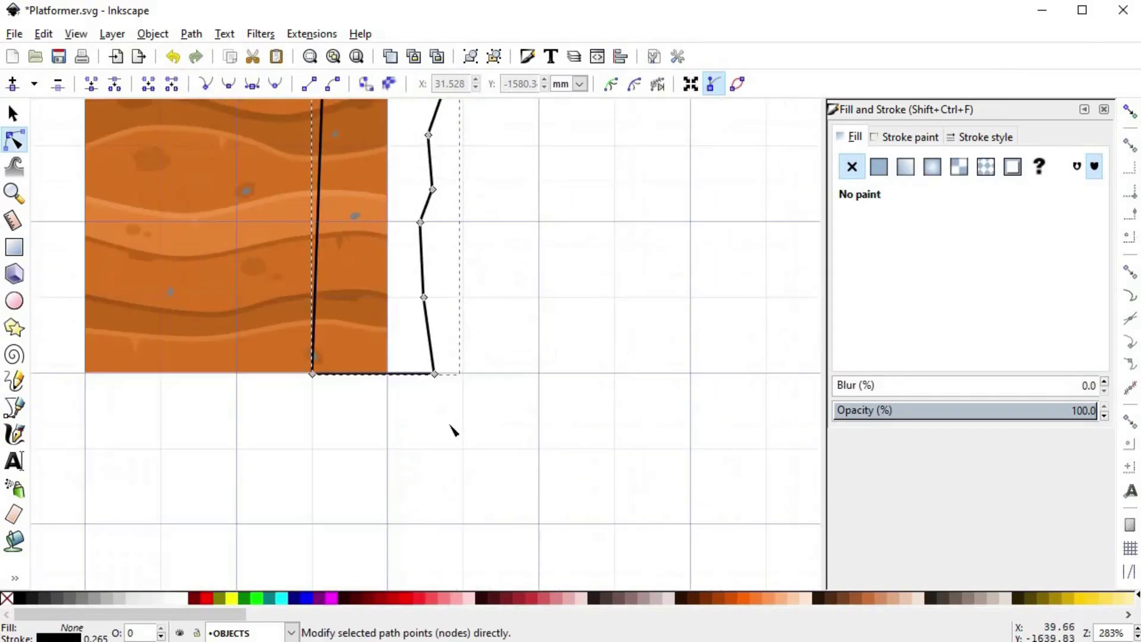
{"action": "scroll", "coordinate": [453, 426], "scroll_direction": "up", "scroll_amount": 1}
{"action": "left_click_drag", "start_coordinate": [428, 352], "coordinate": [433, 382]}
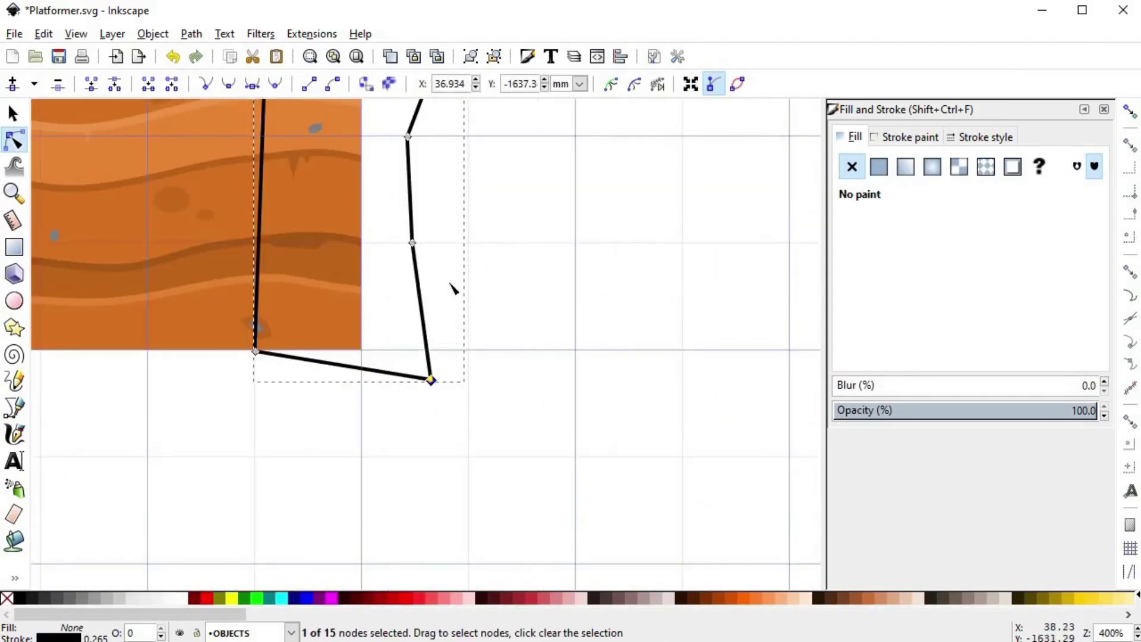
{"action": "scroll", "coordinate": [451, 301], "scroll_direction": "down", "scroll_amount": 1}
{"action": "key", "text": "space"}
{"action": "key", "text": "space"}
{"action": "scroll", "coordinate": [446, 433], "scroll_direction": "down", "scroll_amount": 1}
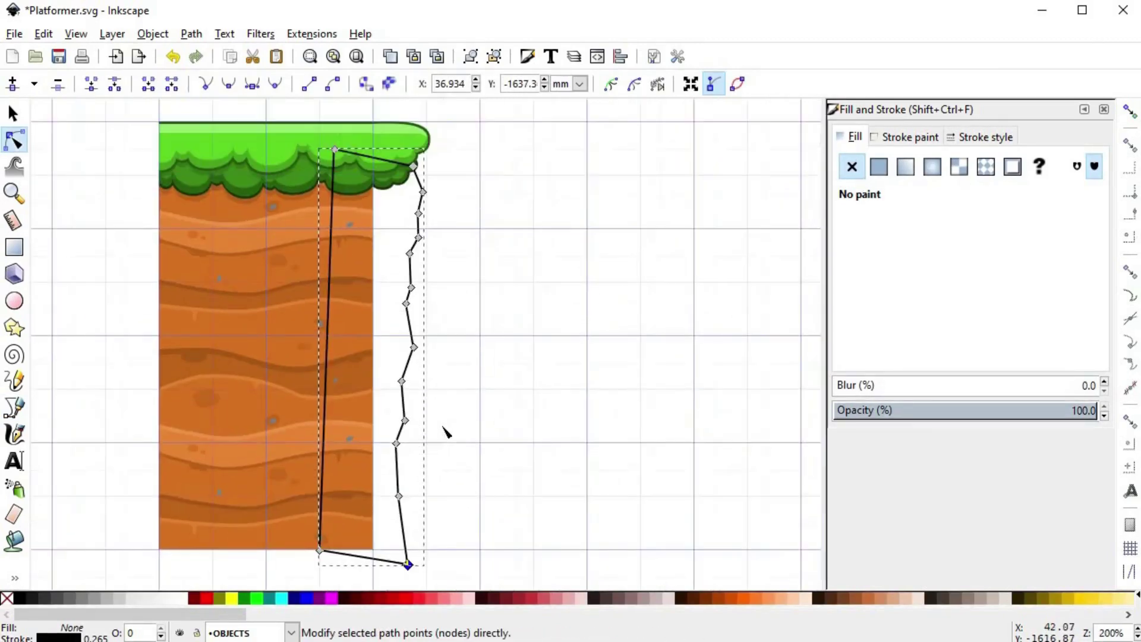
{"action": "key", "text": "s"}
{"action": "key", "text": "n"}
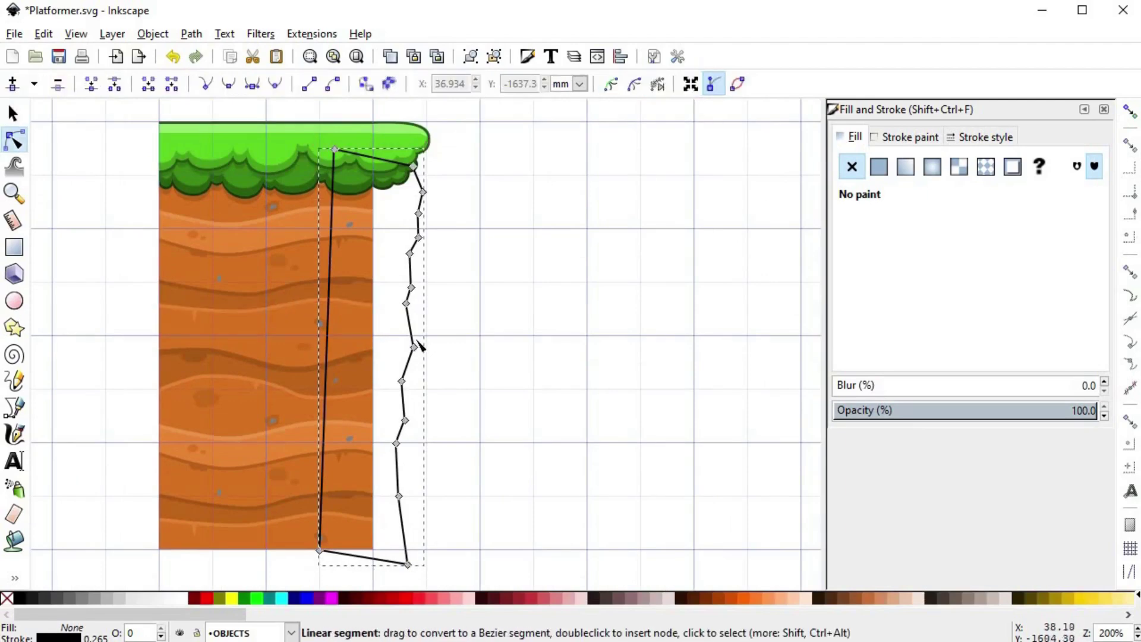
- Fill the jagged shape with the tile's dirt orange d77320
{"action": "left_click_drag", "start_coordinate": [520, 244], "coordinate": [508, 286]}
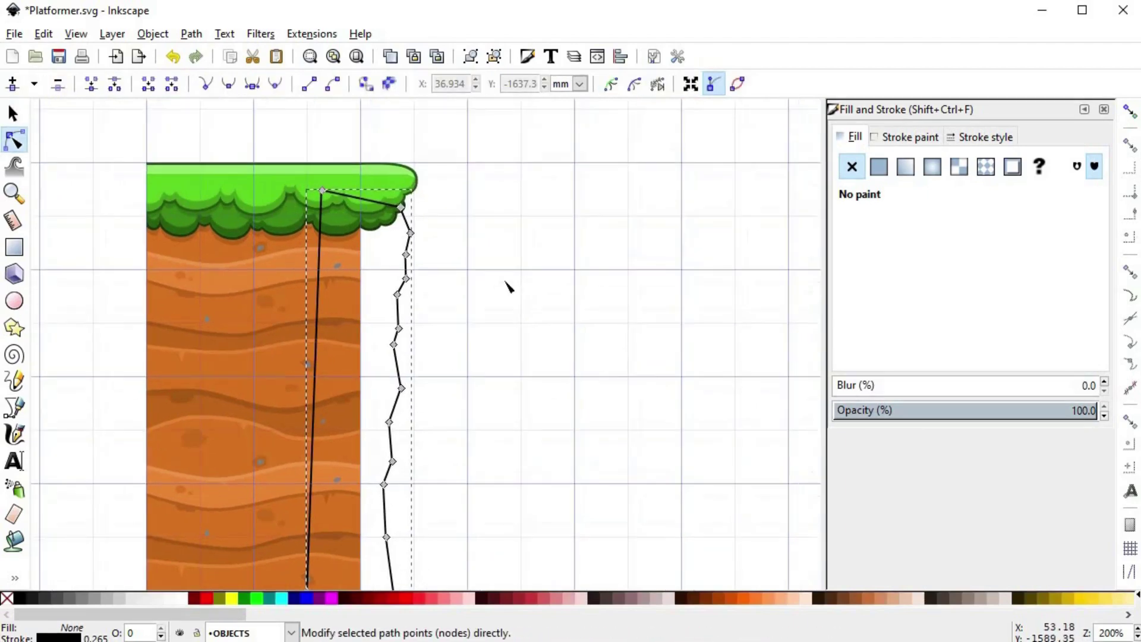
{"action": "key", "text": "s"}
{"action": "key", "text": "d"}
{"action": "left_click", "coordinate": [291, 321]}
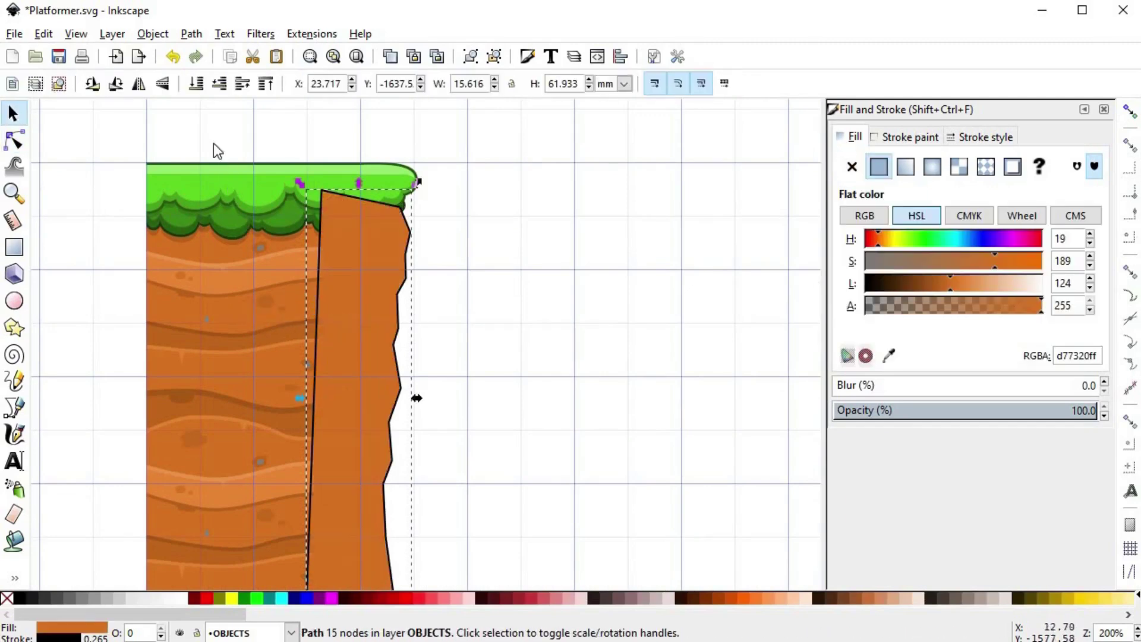
- Turn on snapping and draw a 31.75 mm square on the grid beside the tile, level with the grass top
{"action": "left_click", "coordinate": [17, 246]}
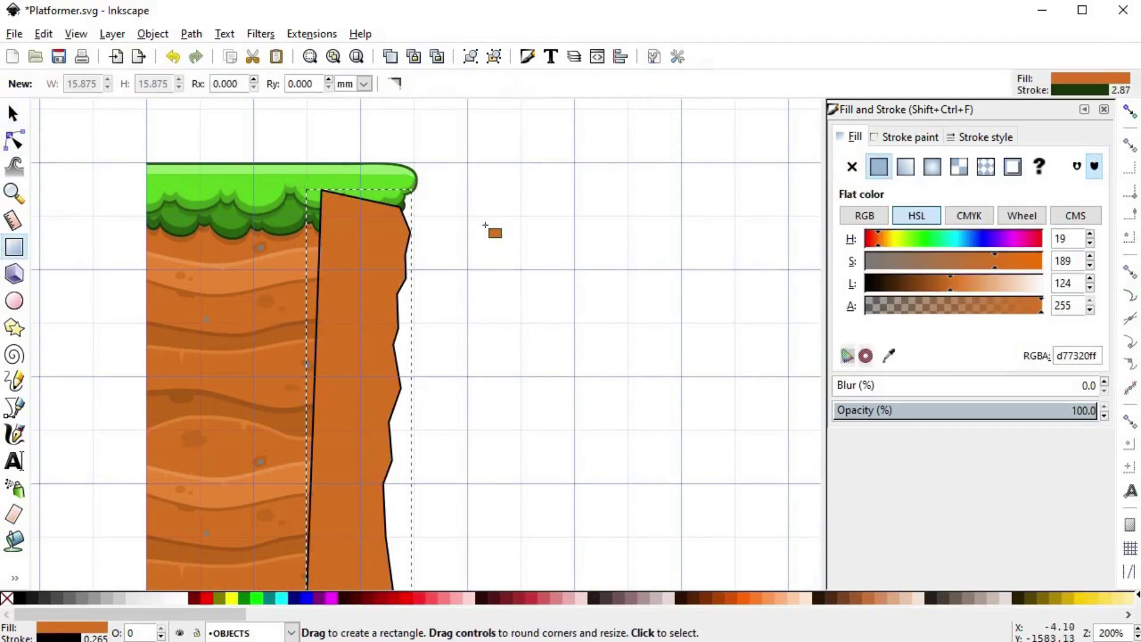
{"action": "left_click", "coordinate": [1125, 118]}
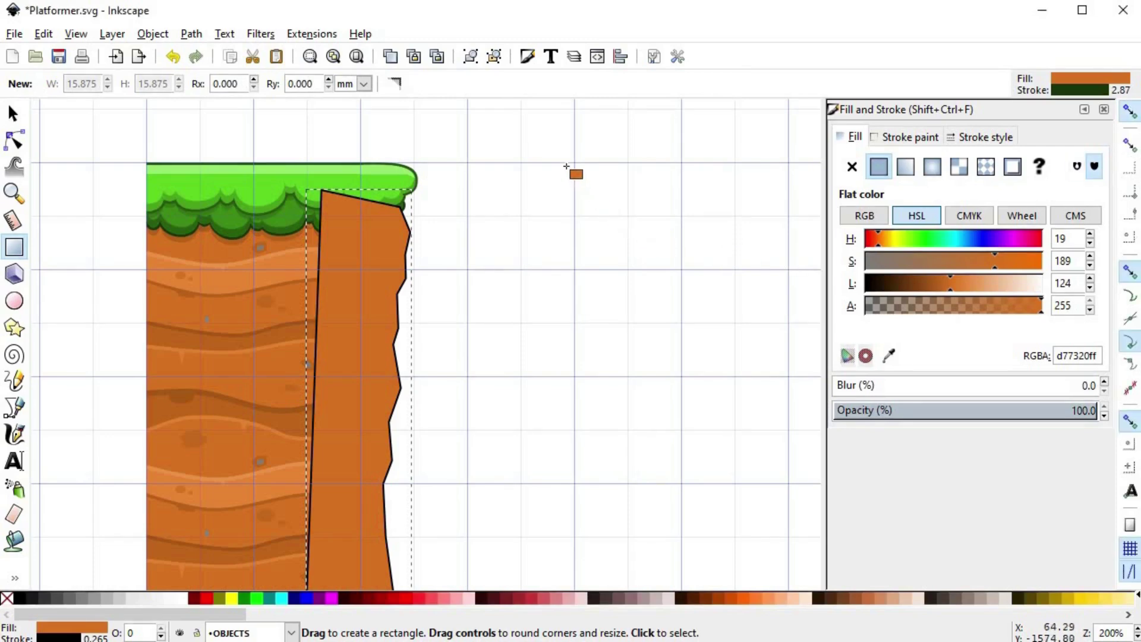
{"action": "left_click_drag", "start_coordinate": [571, 163], "coordinate": [362, 383]}
{"action": "left_click_drag", "start_coordinate": [591, 441], "coordinate": [616, 293]}
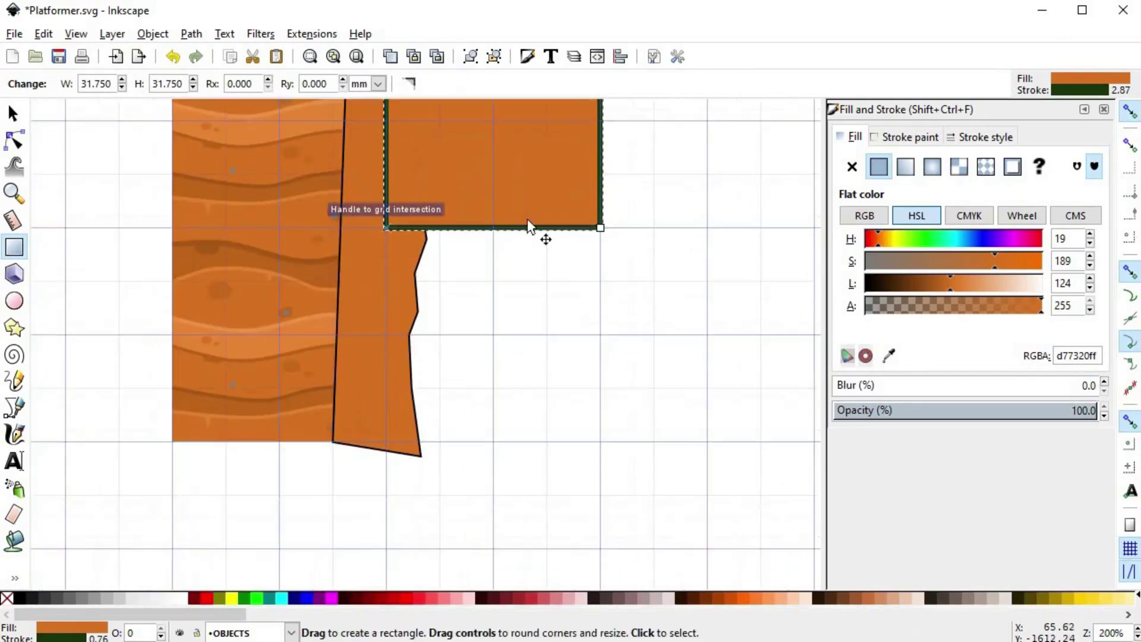
- Duplicate the square and snap the copy directly below the original
{"action": "key", "text": "s"}
{"action": "key", "text": "ctrl+d"}
{"action": "left_click_drag", "start_coordinate": [489, 117], "coordinate": [468, 383]}
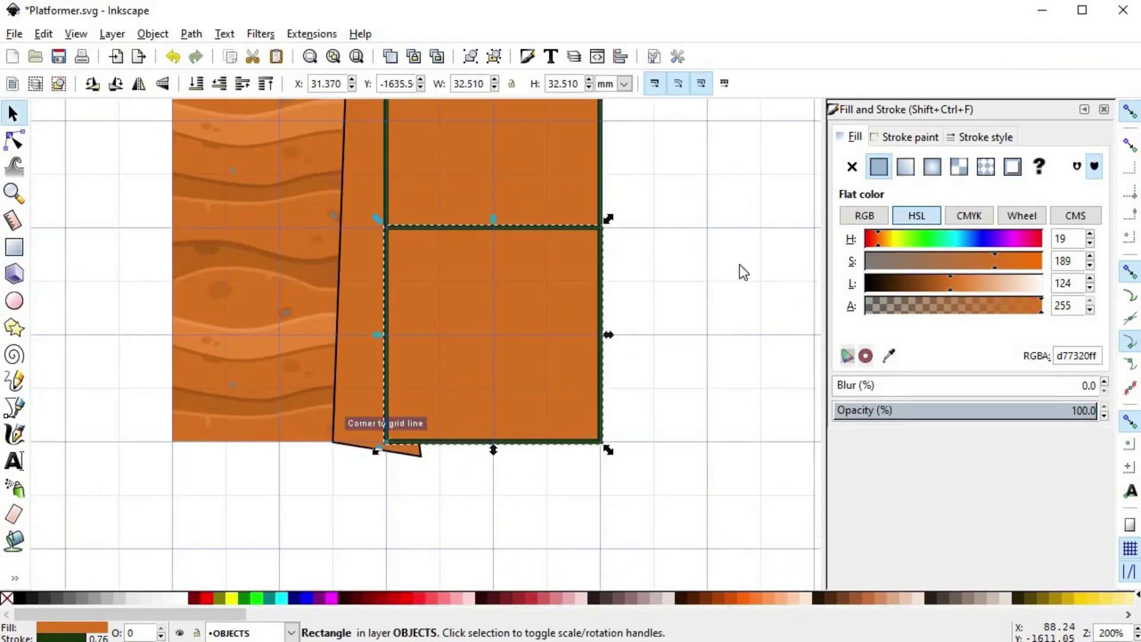
{"action": "left_click", "coordinate": [766, 280]}
- Duplicate the jagged dirt shape and intersect the copy with the upper square
{"action": "left_click_drag", "start_coordinate": [712, 281], "coordinate": [647, 509]}
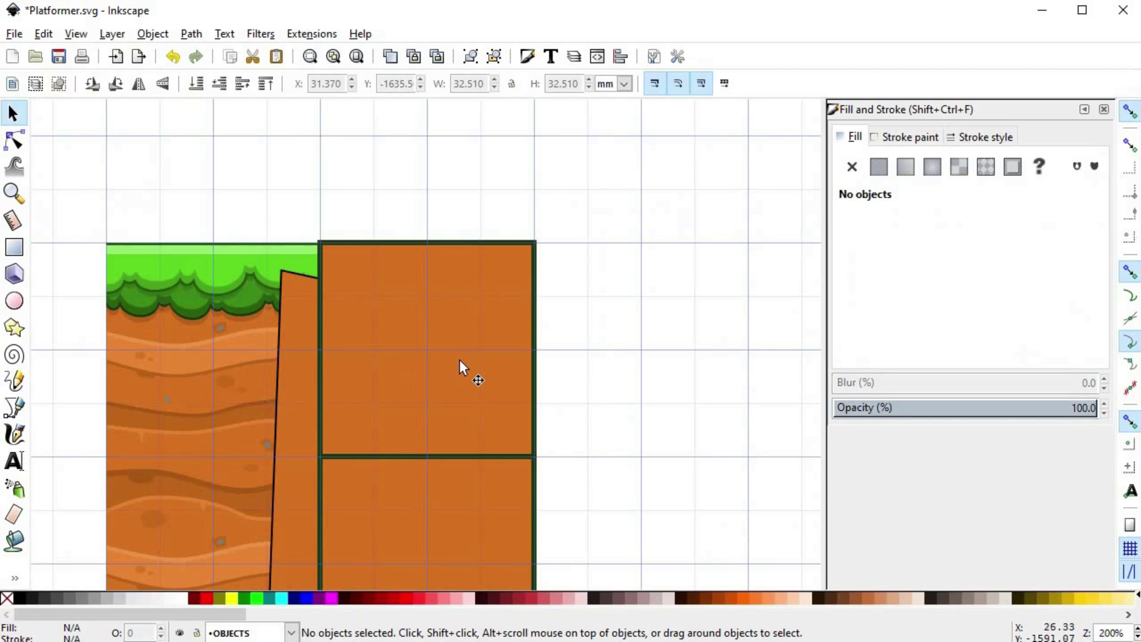
{"action": "left_click", "coordinate": [304, 356]}
{"action": "key", "text": "ctrl+d"}
{"action": "left_click", "coordinate": [474, 344], "text": "shift"}
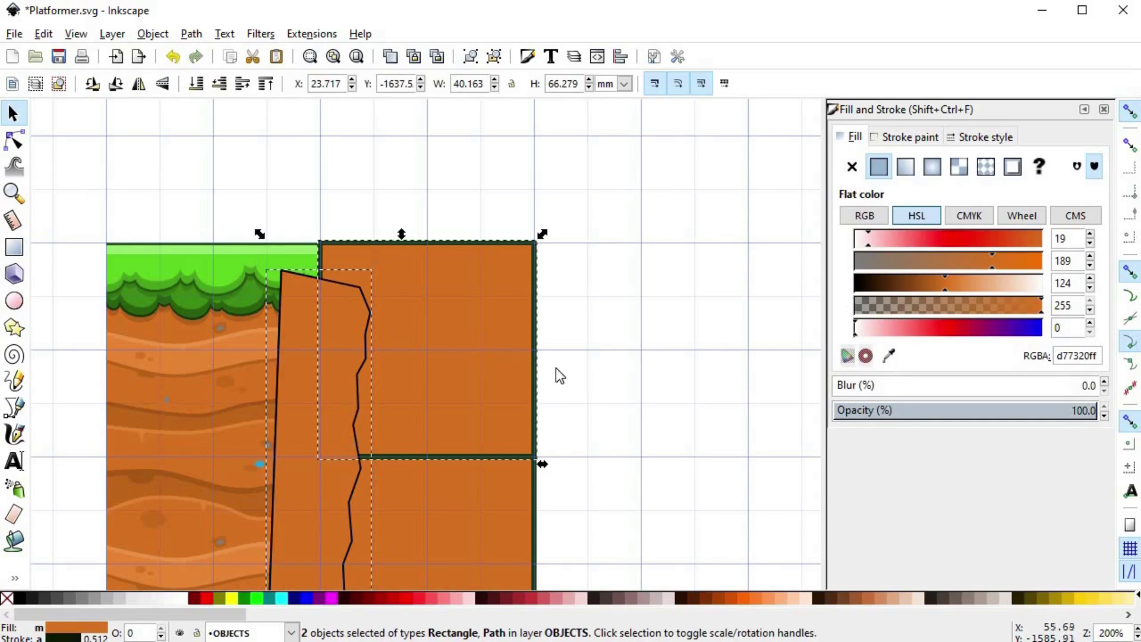
{"action": "key", "text": "ctrl+asterisk"}
{"action": "left_click", "coordinate": [472, 353]}
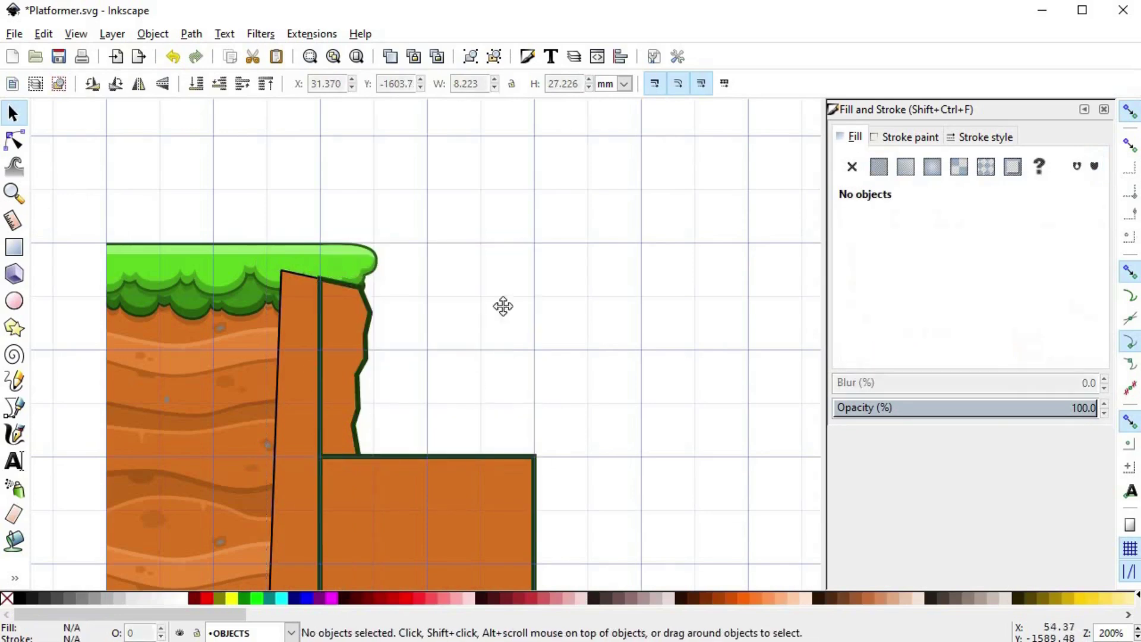
- Intersect the original jagged dirt shape with the lower square beside the tile
{"action": "left_click_drag", "start_coordinate": [480, 384], "coordinate": [507, 282]}
{"action": "left_click", "coordinate": [319, 379]}
{"action": "left_click", "coordinate": [483, 412], "text": "shift"}
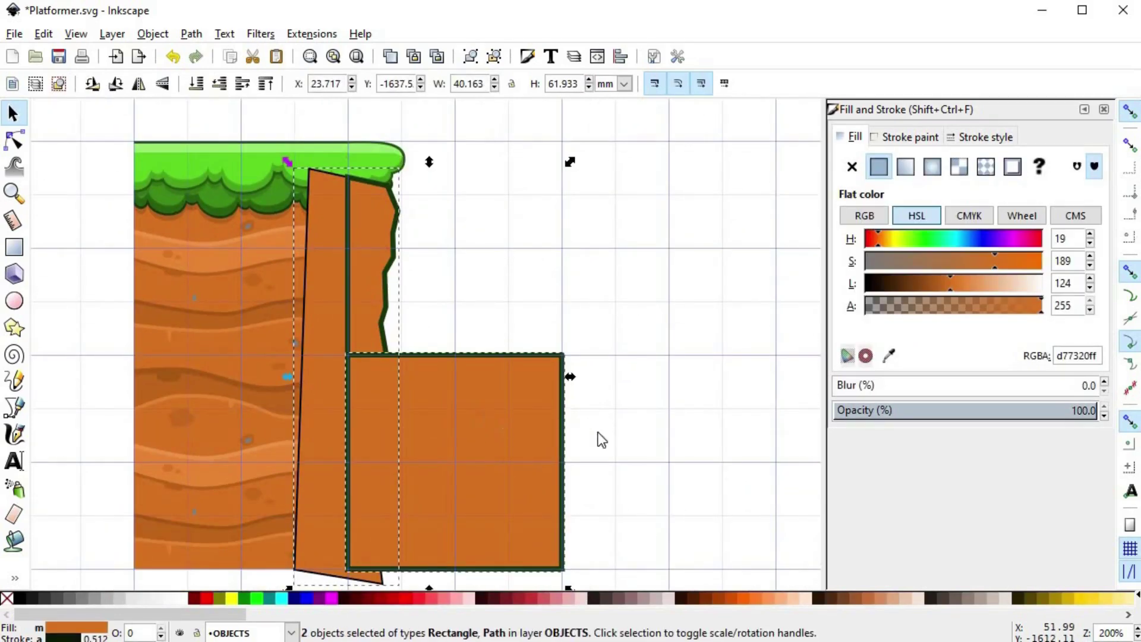
{"action": "key", "text": "ctrl+asterisk"}
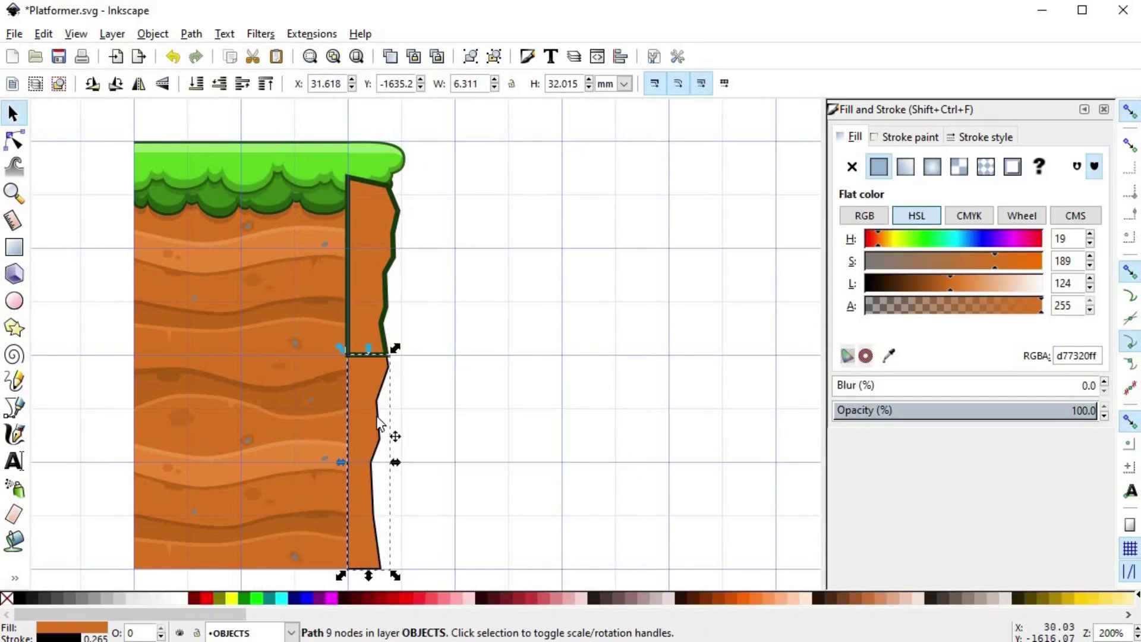
- Remove the outline from both the upper and lower jagged dirt side pieces
{"action": "left_click", "coordinate": [391, 337]}
{"action": "left_click", "coordinate": [368, 342]}
{"action": "left_click", "coordinate": [369, 424], "text": "shift"}
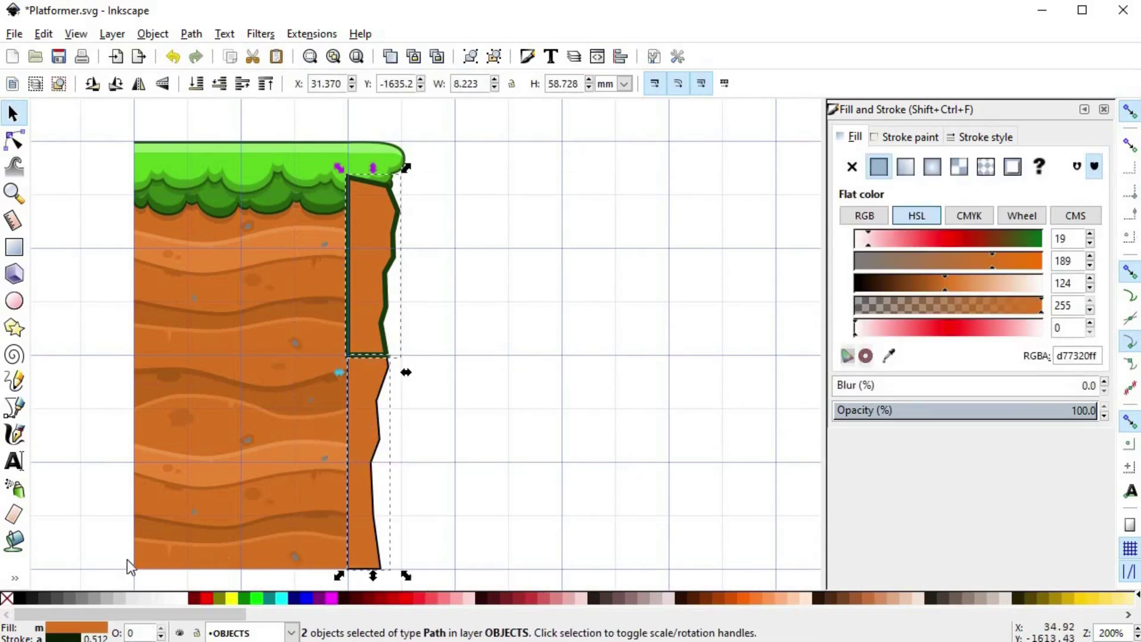
{"action": "left_click", "coordinate": [7, 598], "text": "shift"}
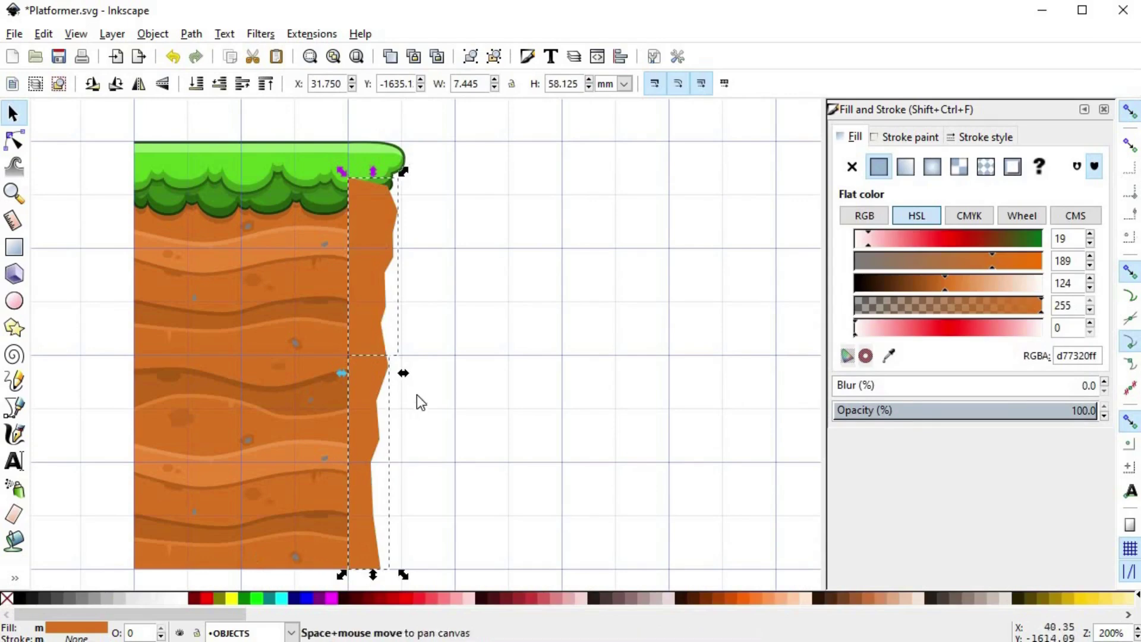
- Turn off snapping and shift two middle nodes on the lower dirt piece's jagged edge outward by about 1 mm
{"action": "left_click_drag", "start_coordinate": [406, 390], "coordinate": [411, 372]}
{"action": "left_click", "coordinate": [411, 372]}
{"action": "scroll", "coordinate": [410, 372], "scroll_direction": "up", "scroll_amount": 2}
{"action": "key", "text": "n"}
{"action": "left_click", "coordinate": [378, 330]}
{"action": "scroll", "coordinate": [519, 371], "scroll_direction": "down", "scroll_amount": 1}
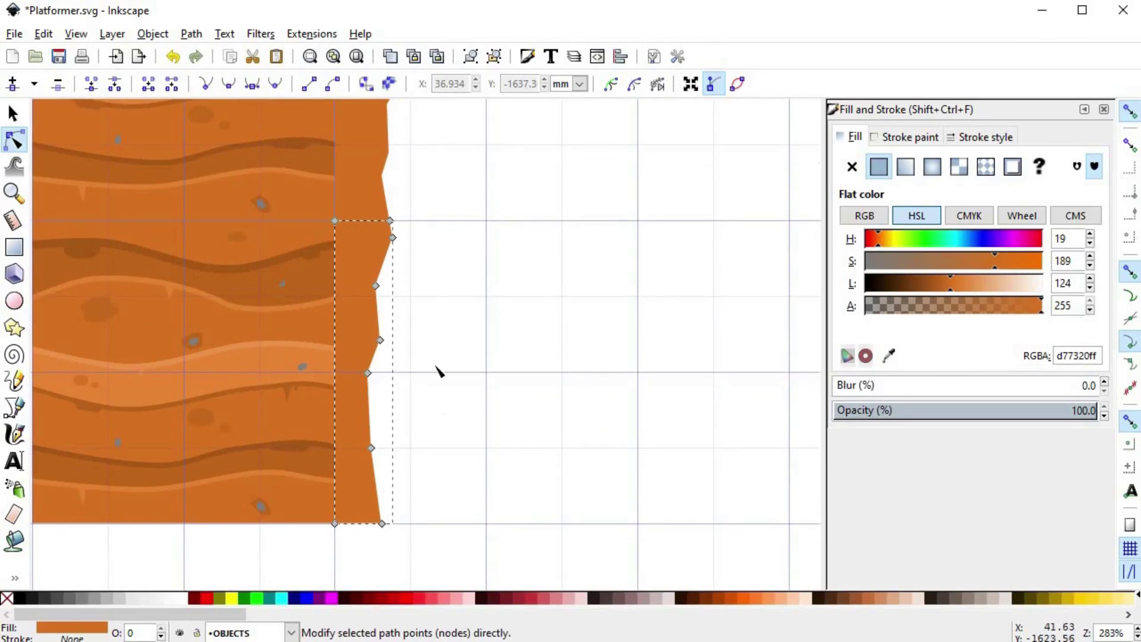
{"action": "left_click_drag", "start_coordinate": [366, 461], "coordinate": [378, 449]}
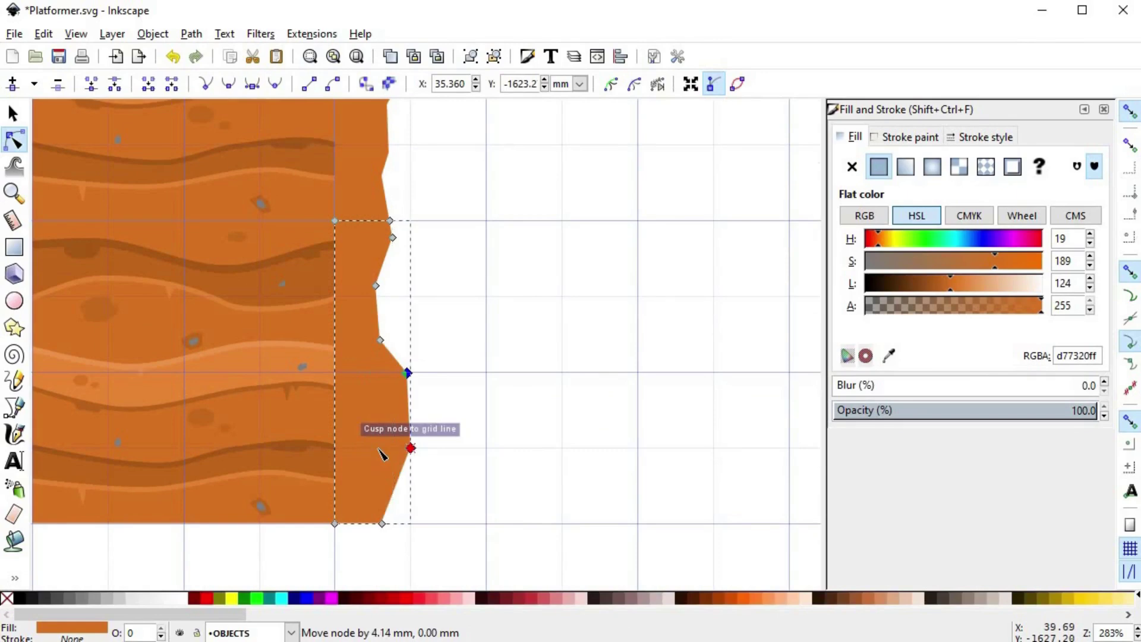
{"action": "left_click", "coordinate": [1127, 113]}
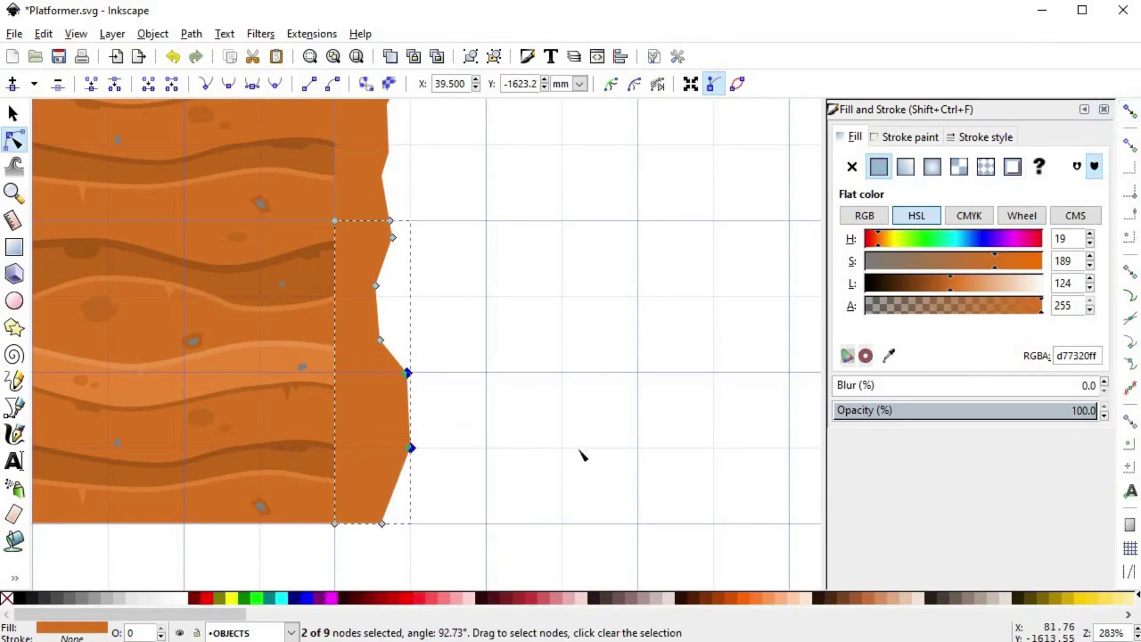
{"action": "left_click_drag", "start_coordinate": [411, 447], "coordinate": [380, 449]}
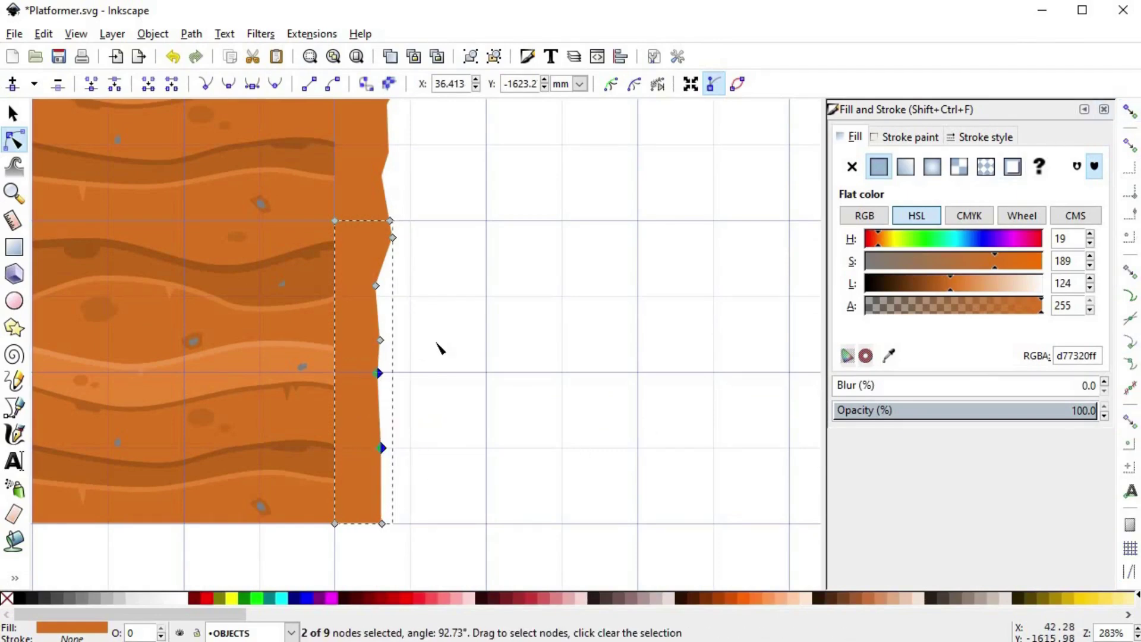
- Bring up the Align and Distribute options for arranging the lower dirt piece's nodes
{"action": "scroll", "coordinate": [437, 344], "scroll_direction": "down", "scroll_amount": 1}
{"action": "left_click", "coordinate": [166, 35]}
{"action": "left_click", "coordinate": [224, 540]}
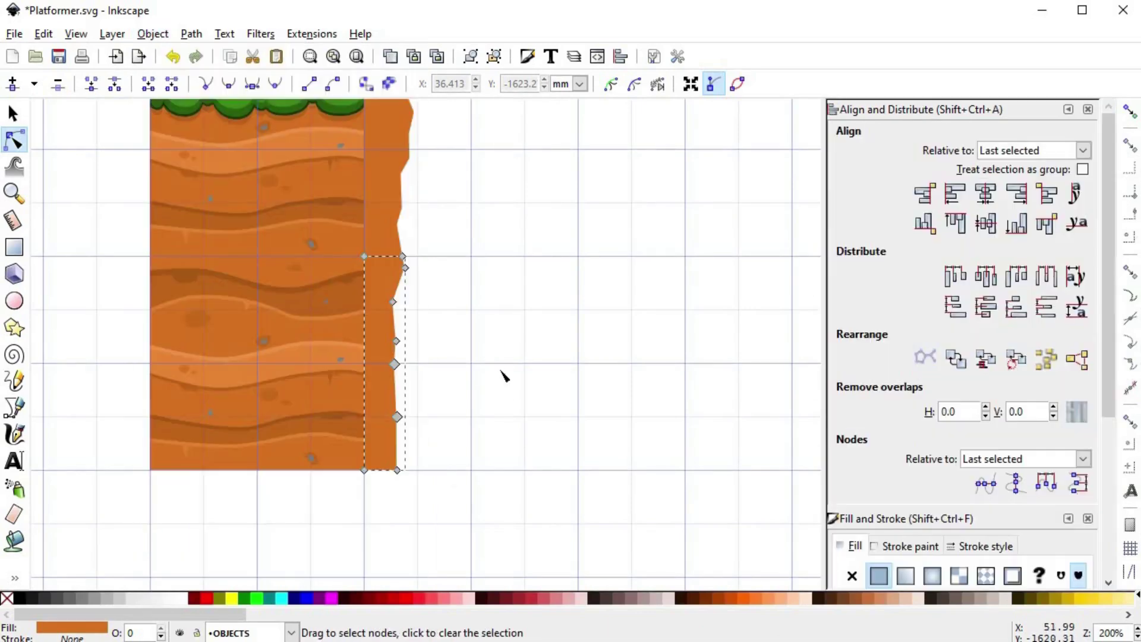
{"action": "left_click", "coordinate": [403, 256]}
{"action": "left_click", "coordinate": [397, 470], "text": "shift"}
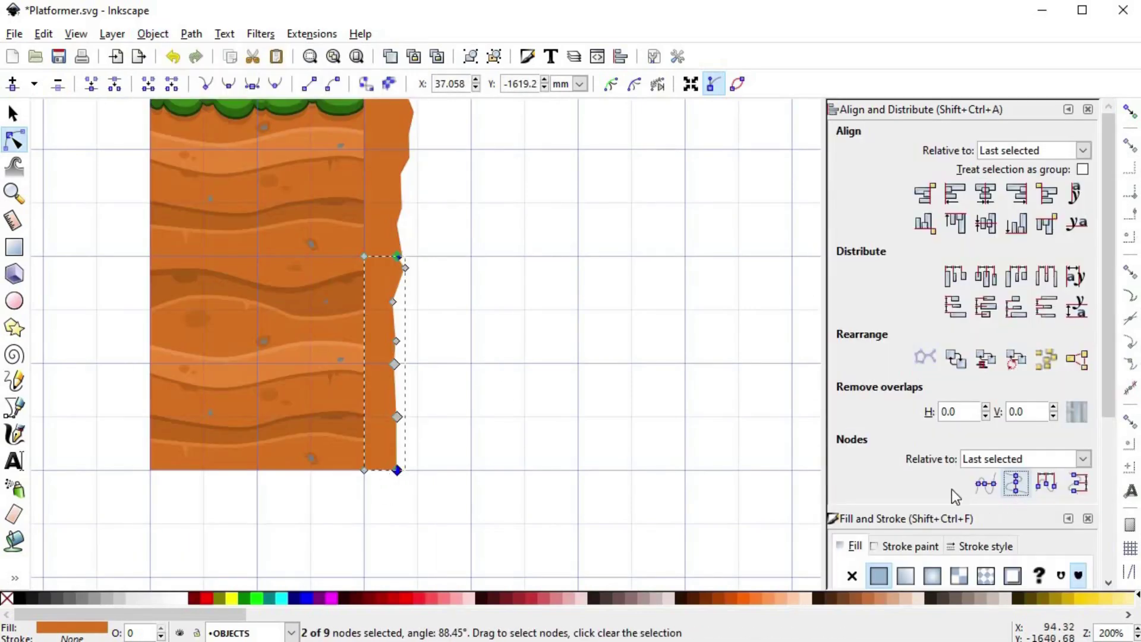
{"action": "key", "text": "ctrl+z"}
- Align the lower dirt piece's bottom outer corner node vertically with its top outer corner node
{"action": "left_click", "coordinate": [397, 469]}
{"action": "left_click", "coordinate": [403, 256], "text": "shift"}
{"action": "left_click", "coordinate": [1018, 488]}
{"action": "left_click", "coordinate": [447, 454]}
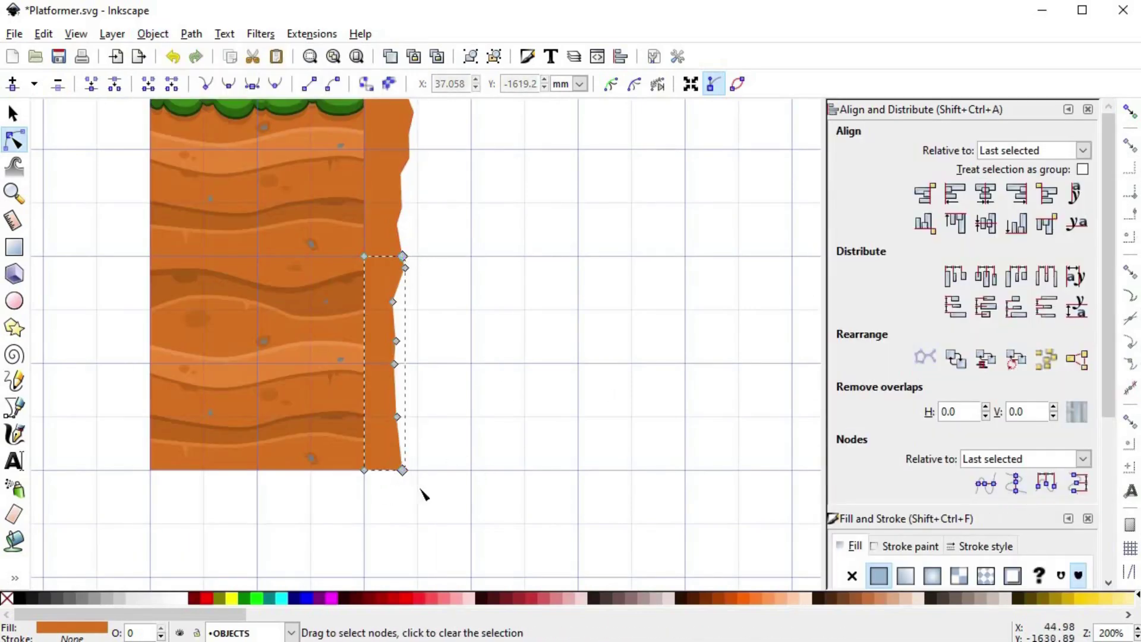
- Pull the edge node just above the lower dirt piece's bottom outer corner outward to about X 38.06 mm
{"action": "left_click", "coordinate": [455, 381]}
{"action": "scroll", "coordinate": [404, 399], "scroll_direction": "up", "scroll_amount": 1}
{"action": "scroll", "coordinate": [410, 422], "scroll_direction": "down", "scroll_amount": 2}
{"action": "scroll", "coordinate": [407, 422], "scroll_direction": "up", "scroll_amount": 3}
{"action": "left_click", "coordinate": [401, 421]}
{"action": "left_click_drag", "start_coordinate": [402, 421], "coordinate": [420, 422]}
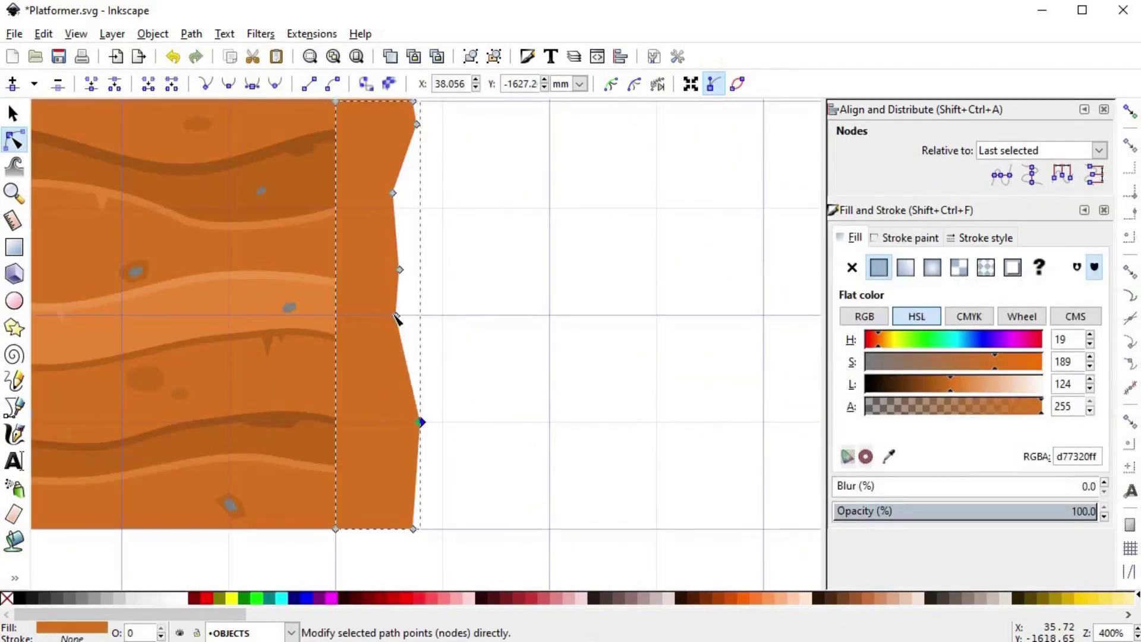
{"action": "left_click", "coordinate": [455, 279]}
{"action": "scroll", "coordinate": [470, 357], "scroll_direction": "down", "scroll_amount": 4}
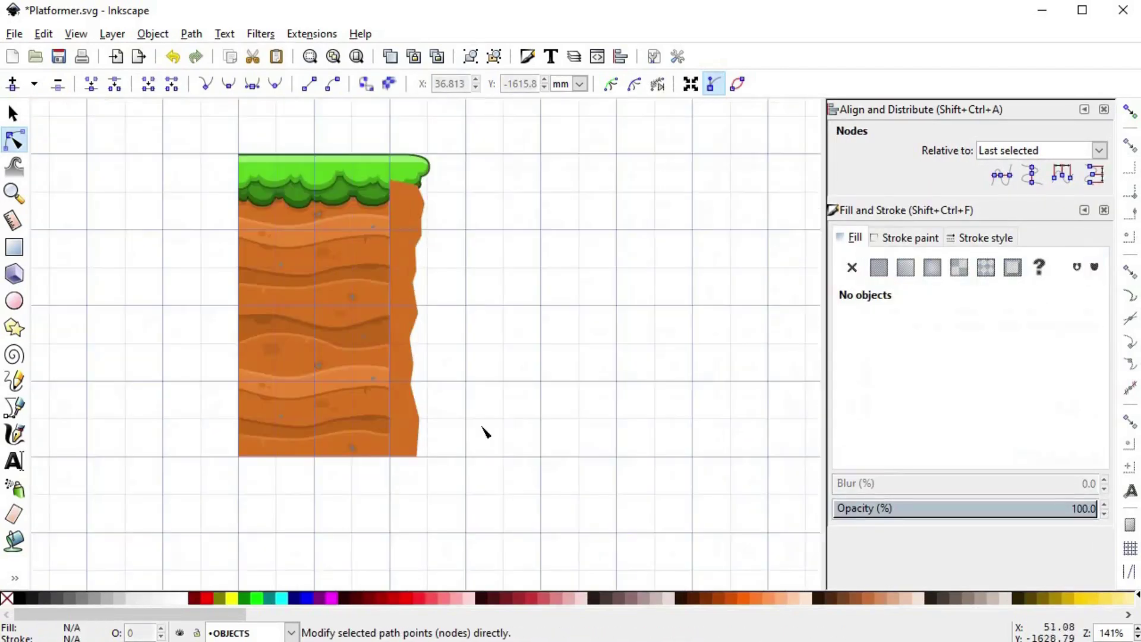
- Close the open dialogs and send the upper jagged dirt piece to the back, behind the grass edge
{"action": "key", "text": "s"}
{"action": "left_click", "coordinate": [1103, 110]}
{"action": "left_click", "coordinate": [1103, 109]}
{"action": "scroll", "coordinate": [366, 364], "scroll_direction": "up", "scroll_amount": 2}
{"action": "left_click", "coordinate": [444, 306]}
{"action": "key", "text": "End"}
{"action": "left_click_drag", "start_coordinate": [466, 327], "coordinate": [513, 209]}
{"action": "left_click", "coordinate": [632, 265]}
- Move the lower dirt piece's jagged edge nodes inward to make the piece narrower
{"action": "left_click", "coordinate": [489, 318]}
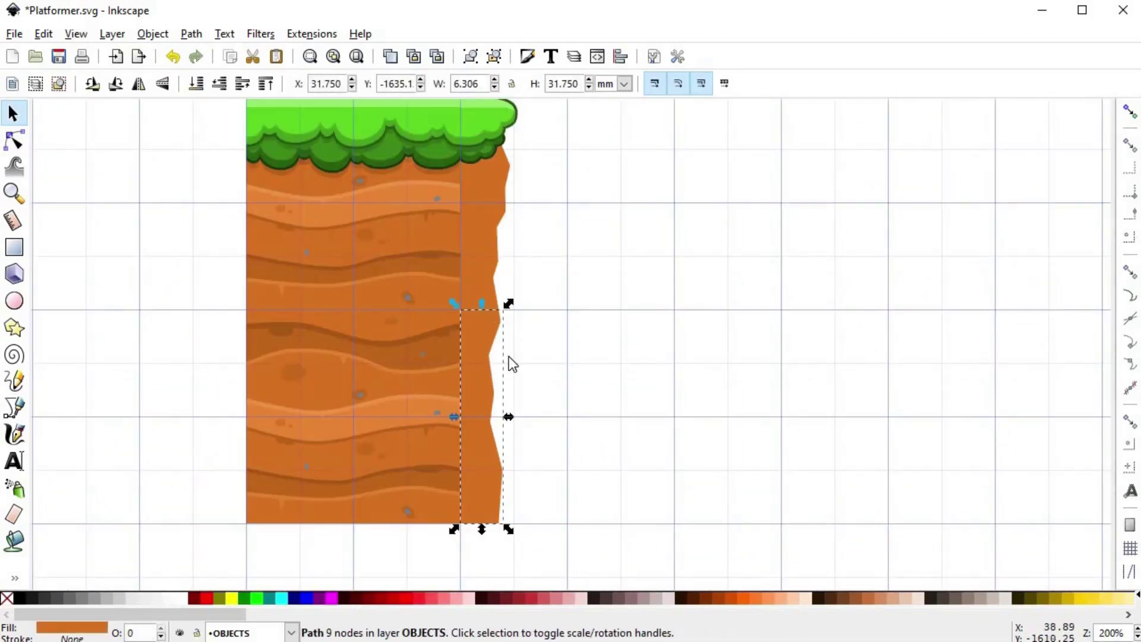
{"action": "key", "text": "n"}
{"action": "left_click_drag", "start_coordinate": [551, 256], "coordinate": [494, 518]}
- With grid snapping off, snap the upper dirt piece's bottom outer node to the lower piece's corner and adjust the nearby edge nodes
{"action": "scroll", "coordinate": [510, 205], "scroll_direction": "up", "scroll_amount": 3}
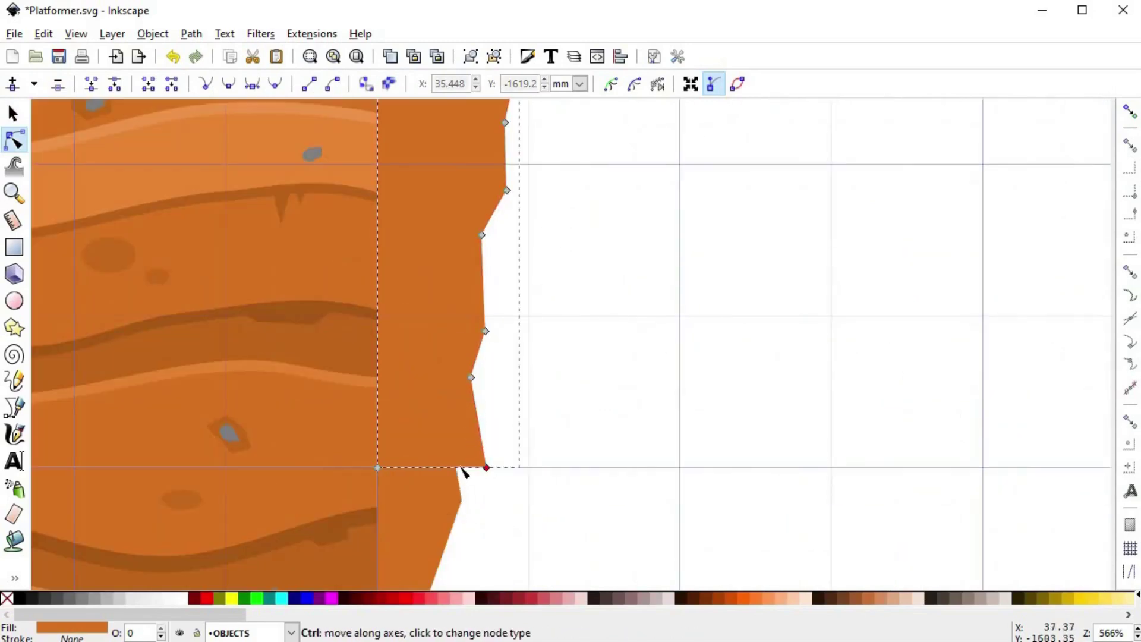
{"action": "left_click", "coordinate": [1129, 111]}
{"action": "left_click", "coordinate": [1130, 546]}
{"action": "left_click_drag", "start_coordinate": [467, 467], "coordinate": [456, 467]}
{"action": "left_click_drag", "start_coordinate": [527, 318], "coordinate": [455, 395]}
{"action": "left_click_drag", "start_coordinate": [484, 331], "coordinate": [489, 320]}
{"action": "key", "text": "space"}
{"action": "scroll", "coordinate": [587, 336], "scroll_direction": "down", "scroll_amount": 2}
{"action": "key", "text": "s"}
{"action": "left_click", "coordinate": [587, 335]}
{"action": "scroll", "coordinate": [586, 337], "scroll_direction": "down", "scroll_amount": 1}
- Select all parts of the grass edge piece above the dirt side and group them
{"action": "key", "text": "space"}
{"action": "left_click", "coordinate": [523, 246]}
{"action": "left_click", "coordinate": [443, 243], "text": "shift"}
{"action": "left_click", "coordinate": [632, 277]}
{"action": "left_click_drag", "start_coordinate": [595, 192], "coordinate": [508, 286]}
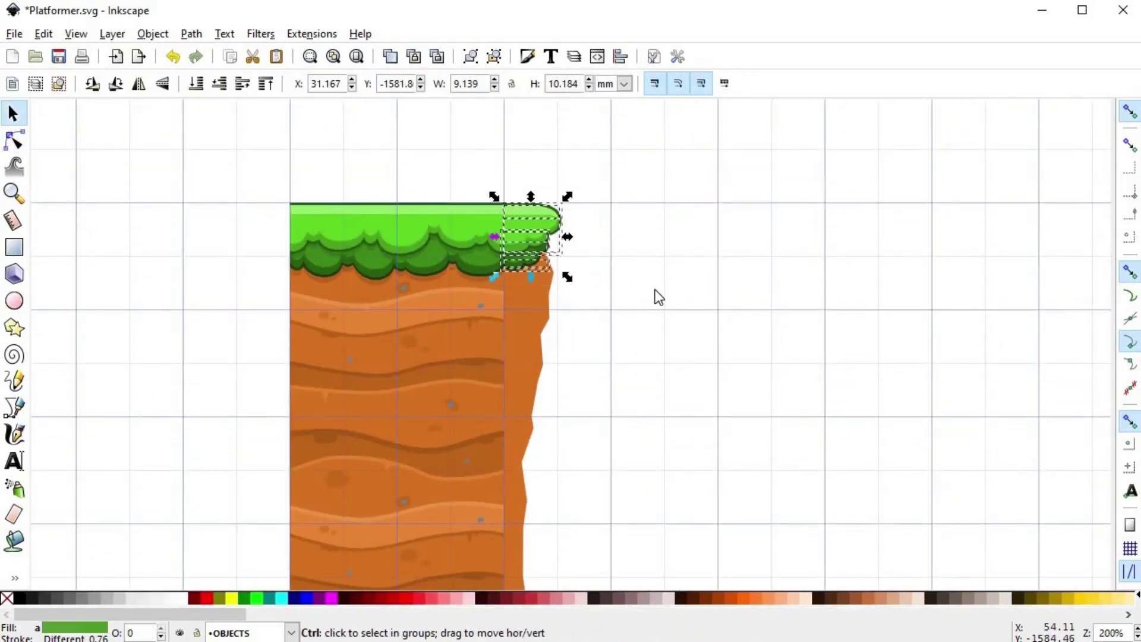
{"action": "key", "text": "ctrl+g"}
- Select all the grass parts on top of the dirt tile and group them
{"action": "left_click_drag", "start_coordinate": [243, 173], "coordinate": [494, 275]}
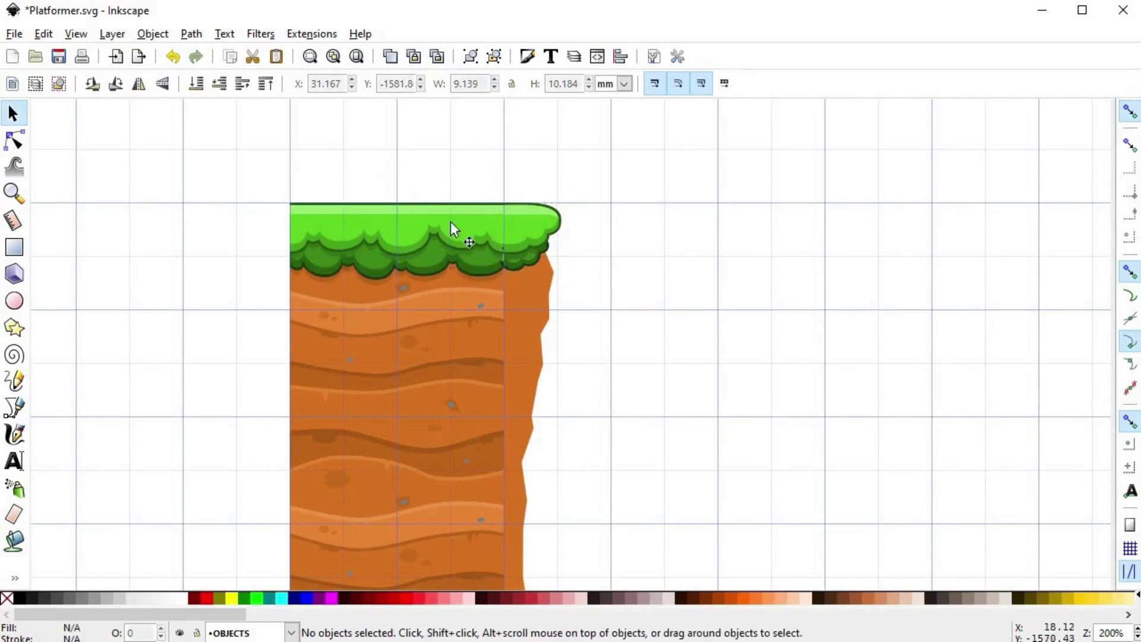
{"action": "left_click", "coordinate": [474, 311]}
{"action": "left_click_drag", "start_coordinate": [457, 312], "coordinate": [331, 261]}
{"action": "left_click_drag", "start_coordinate": [275, 173], "coordinate": [510, 297]}
{"action": "key", "text": "ctrl+g"}
{"action": "left_click", "coordinate": [640, 308]}
- Move both grass groups together upward, clear of the dirt tile and its side piece
{"action": "scroll", "coordinate": [543, 289], "scroll_direction": "down", "scroll_amount": 1}
{"action": "scroll", "coordinate": [536, 278], "scroll_direction": "up", "scroll_amount": 1}
{"action": "left_click", "coordinate": [524, 252]}
{"action": "left_click", "coordinate": [442, 251], "text": "shift"}
{"action": "left_click_drag", "start_coordinate": [452, 249], "coordinate": [517, 186]}
{"action": "left_click", "coordinate": [555, 223]}
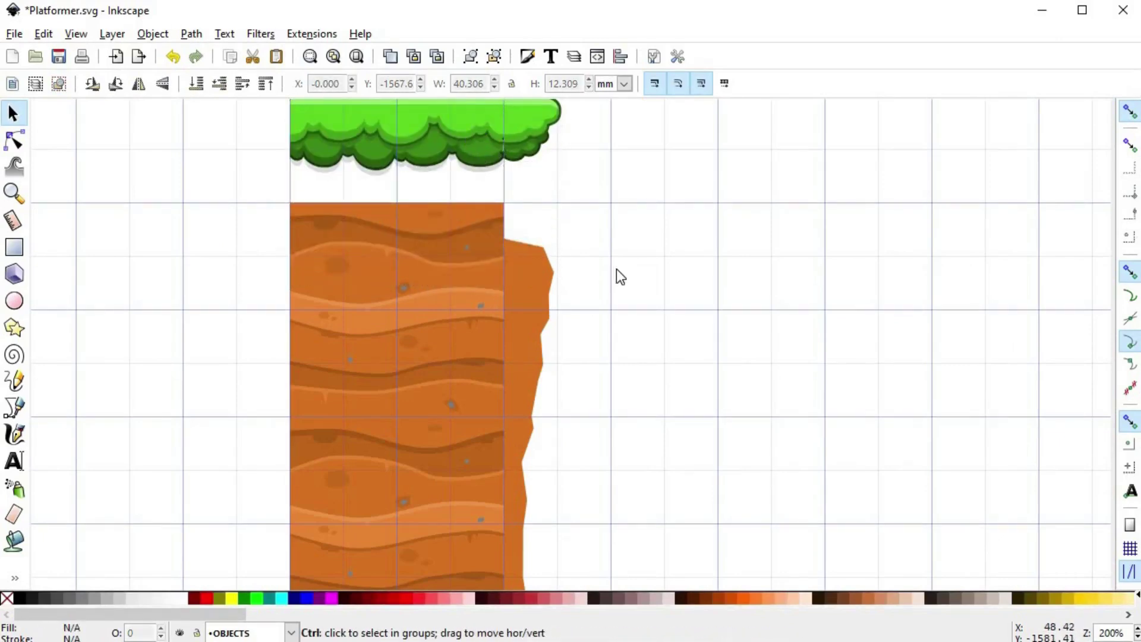
- Draw a closed Pen shape continuing the topmost dark band from the tile across the upper side piece and past its edge
{"action": "scroll", "coordinate": [616, 268], "scroll_direction": "up", "scroll_amount": 3}
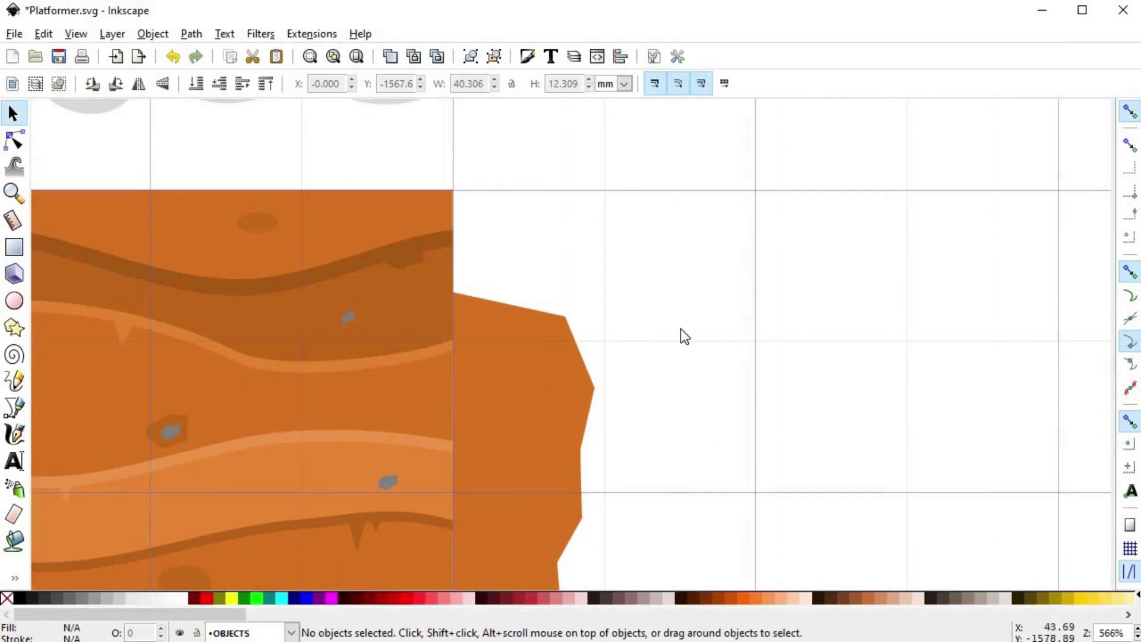
{"action": "key", "text": "ctrl"}
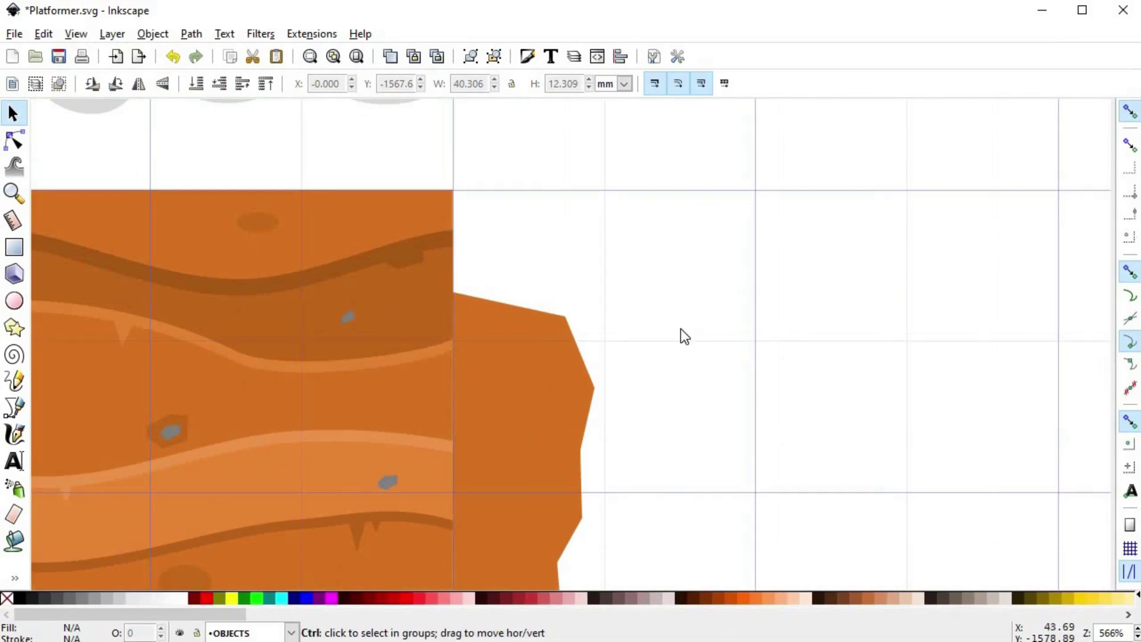
{"action": "key", "text": "b"}
{"action": "left_click", "coordinate": [452, 341]}
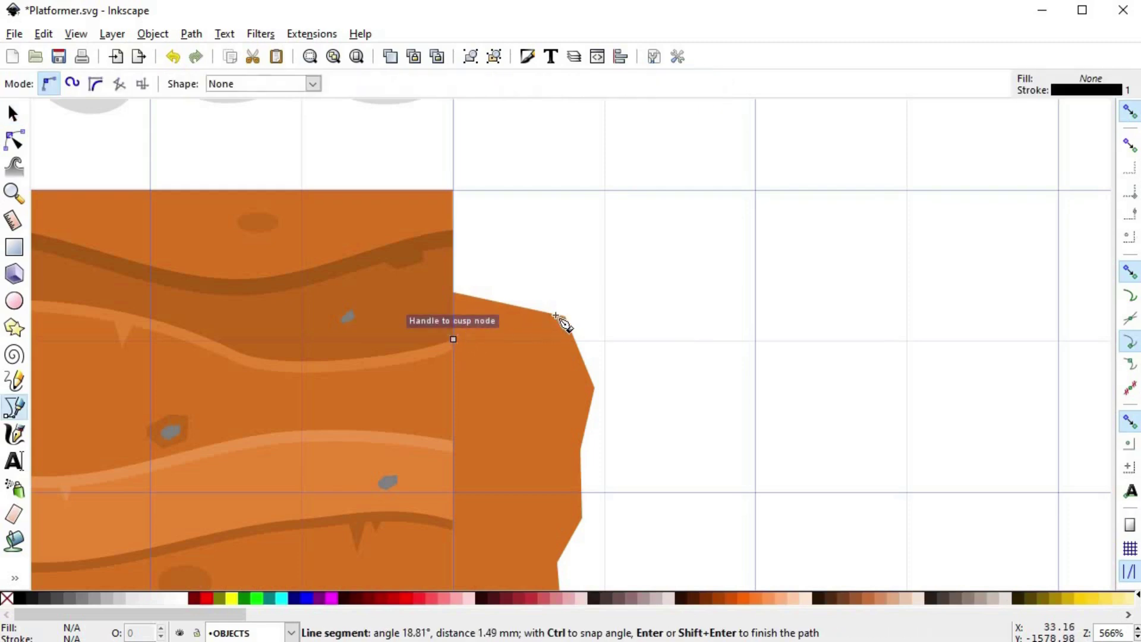
{"action": "left_click_drag", "start_coordinate": [620, 279], "coordinate": [675, 239]}
{"action": "left_click", "coordinate": [397, 269]}
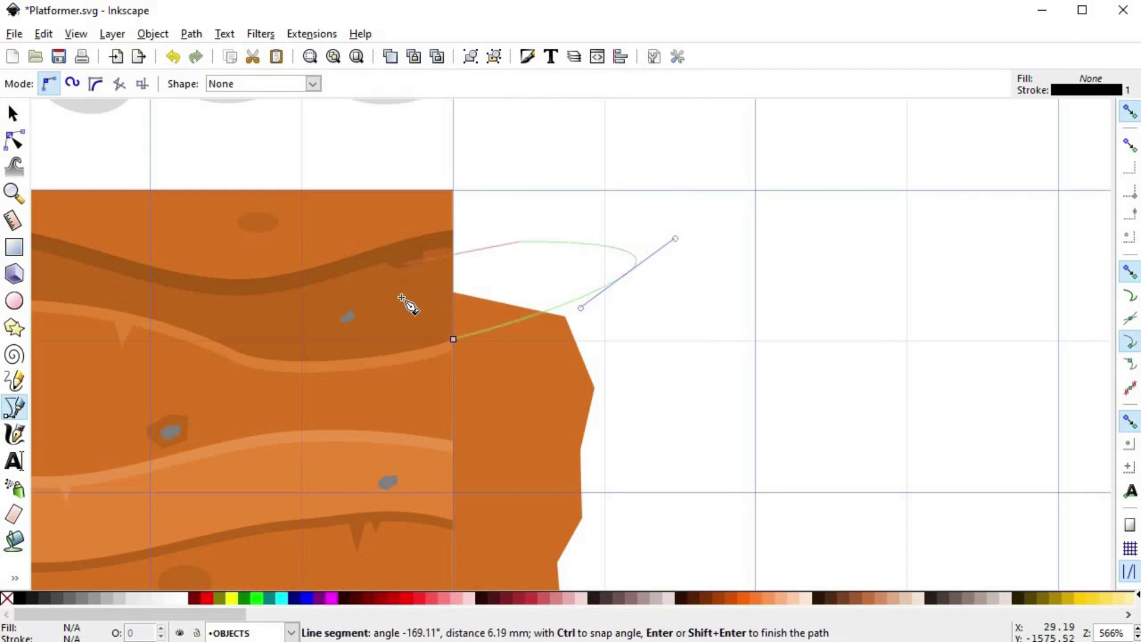
{"action": "left_click", "coordinate": [461, 345]}
- Snap the first band shape's lower node to the corner of the tile's stripe and reshape its lower curve
{"action": "key", "text": "n"}
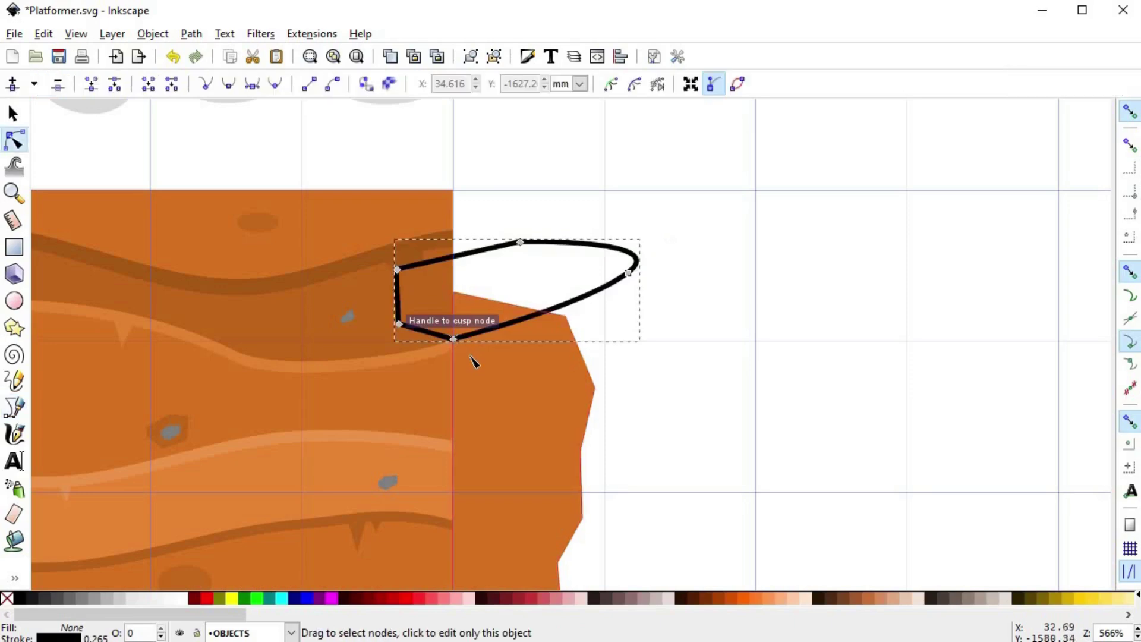
{"action": "scroll", "coordinate": [471, 356], "scroll_direction": "up", "scroll_amount": 3, "text": "ctrl"}
{"action": "left_click_drag", "start_coordinate": [421, 308], "coordinate": [423, 341]}
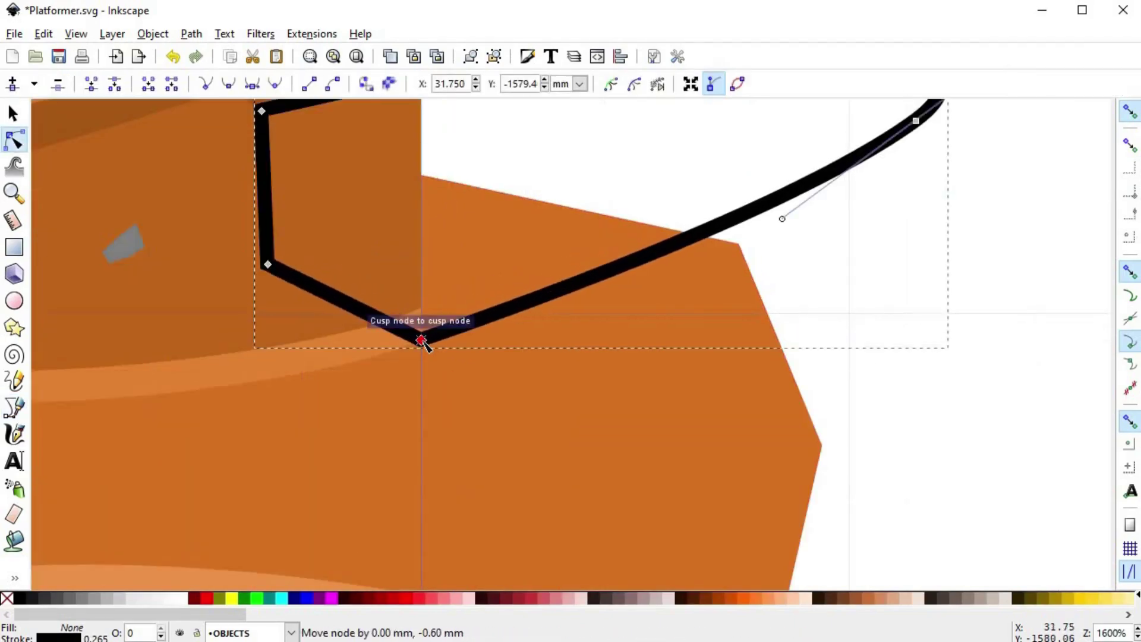
{"action": "left_click_drag", "start_coordinate": [737, 263], "coordinate": [753, 269]}
{"action": "scroll", "coordinate": [739, 194], "scroll_direction": "down", "scroll_amount": 2, "text": "ctrl"}
{"action": "left_click", "coordinate": [721, 178]}
{"action": "left_click_drag", "start_coordinate": [721, 179], "coordinate": [729, 195]}
{"action": "scroll", "coordinate": [757, 280], "scroll_direction": "down", "scroll_amount": 4}
- Draw a closed Pen shape extending the light stripe across the upper side piece and curve its lower edge
{"action": "key", "text": "b"}
{"action": "left_click", "coordinate": [543, 255]}
{"action": "left_click_drag", "start_coordinate": [746, 285], "coordinate": [820, 309]}
{"action": "left_click", "coordinate": [789, 373]}
{"action": "left_click", "coordinate": [737, 442]}
{"action": "left_click", "coordinate": [543, 381]}
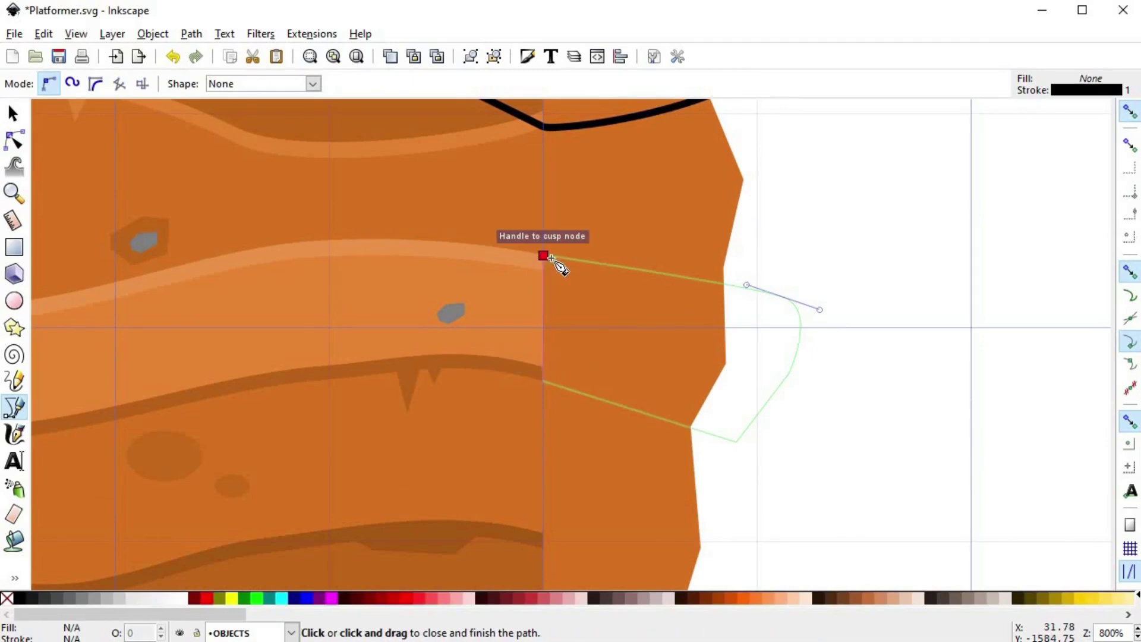
{"action": "left_click", "coordinate": [543, 255]}
{"action": "key", "text": "n"}
- Draw a closed Pen shape extending the dark band near the upper side piece's bottom and curve its lower edge
{"action": "scroll", "coordinate": [654, 404], "scroll_direction": "down", "scroll_amount": 7}
{"action": "key", "text": "b"}
{"action": "left_click", "coordinate": [567, 347]}
{"action": "left_click_drag", "start_coordinate": [759, 437], "coordinate": [809, 494]}
{"action": "left_click", "coordinate": [566, 458]}
{"action": "left_click", "coordinate": [566, 347]}
{"action": "key", "text": "n"}
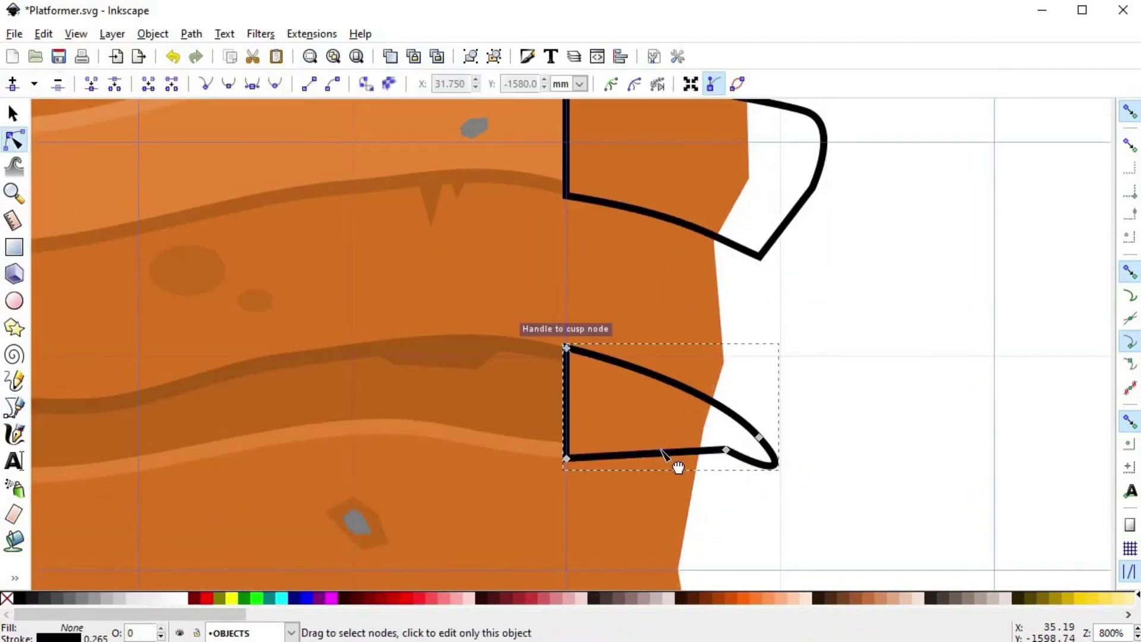
- Draw a closed Pen shape extending the dark band at the top of the lower side piece past its jagged edge
{"action": "scroll", "coordinate": [679, 387], "scroll_direction": "down", "scroll_amount": 12}
{"action": "key", "text": "b"}
{"action": "left_click", "coordinate": [544, 301]}
{"action": "left_click_drag", "start_coordinate": [710, 288], "coordinate": [750, 310]}
{"action": "left_click", "coordinate": [686, 428]}
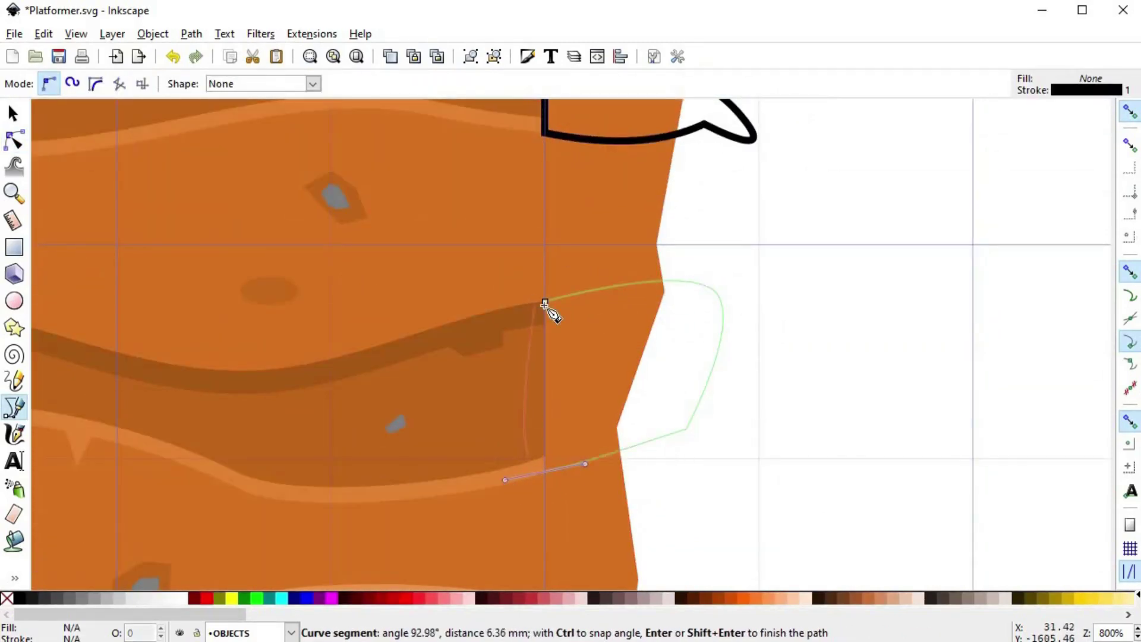
{"action": "left_click", "coordinate": [545, 301]}
- Draw a closed, notched Pen shape extending the light stripe across the lower side piece and curve its lower edge
{"action": "scroll", "coordinate": [704, 300], "scroll_direction": "down", "scroll_amount": 12}
{"action": "scroll", "coordinate": [675, 331], "scroll_direction": "up", "scroll_amount": 8}
{"action": "scroll", "coordinate": [598, 300], "scroll_direction": "down", "scroll_amount": 4}
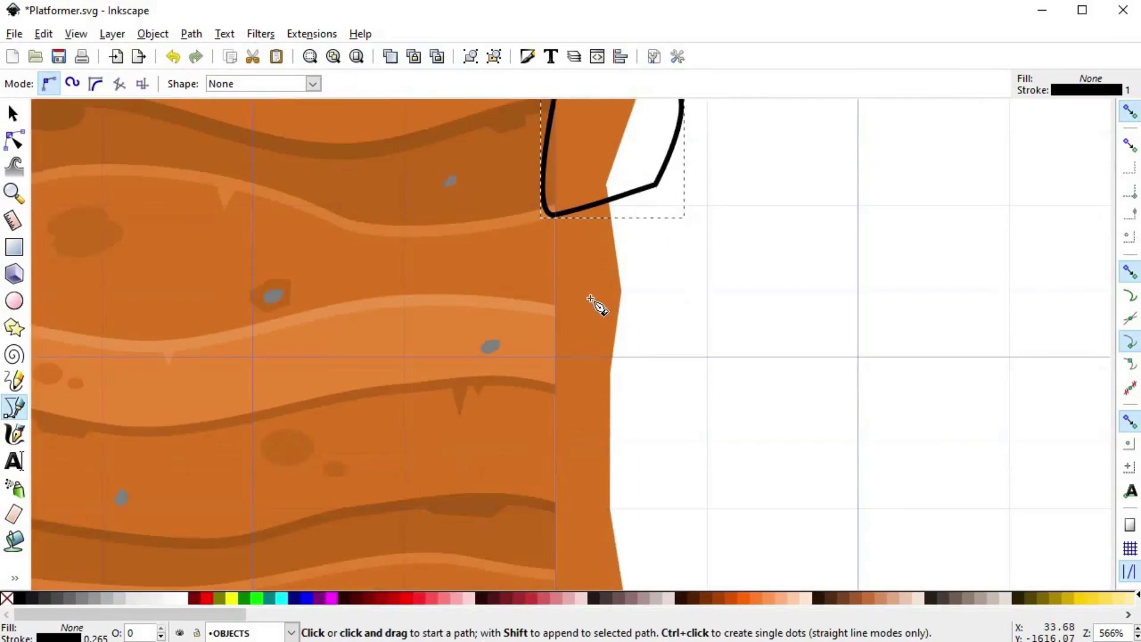
{"action": "left_click", "coordinate": [540, 310]}
{"action": "left_click_drag", "start_coordinate": [721, 347], "coordinate": [751, 360]}
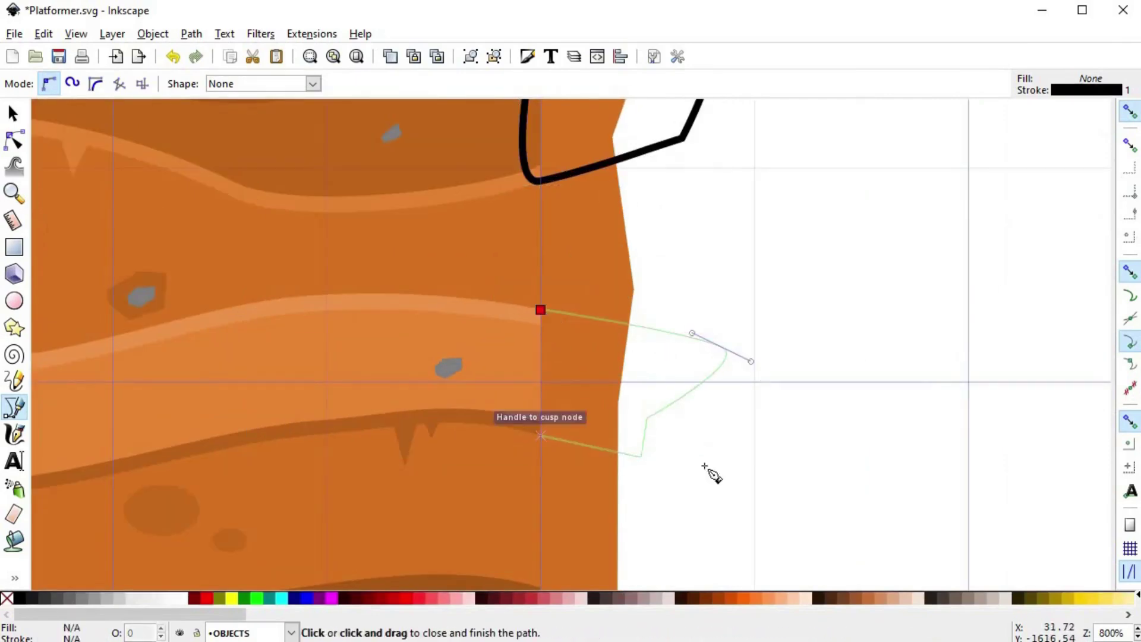
{"action": "left_click", "coordinate": [542, 311]}
{"action": "scroll", "coordinate": [565, 318], "scroll_direction": "down", "scroll_amount": 5}
{"action": "key", "text": "n"}
- Draw a closed Pen shape extending the lowest dark band across the lower side piece to a pointed end
{"action": "scroll", "coordinate": [601, 340], "scroll_direction": "down", "scroll_amount": 8}
{"action": "key", "text": "b"}
{"action": "left_click", "coordinate": [543, 256]}
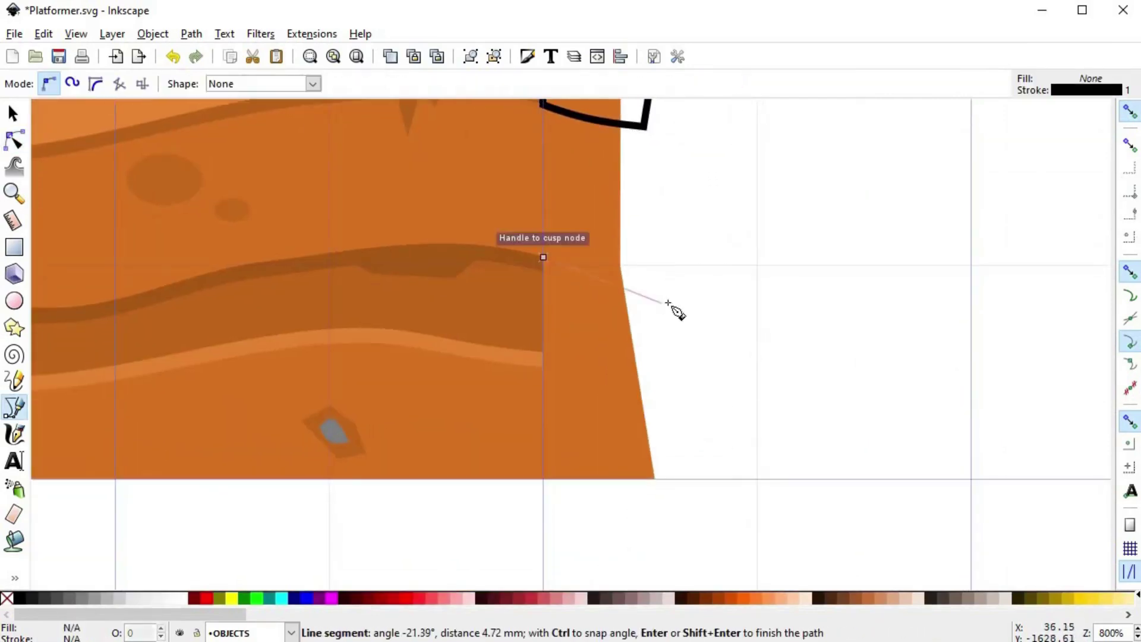
{"action": "left_click_drag", "start_coordinate": [545, 369], "coordinate": [507, 362]}
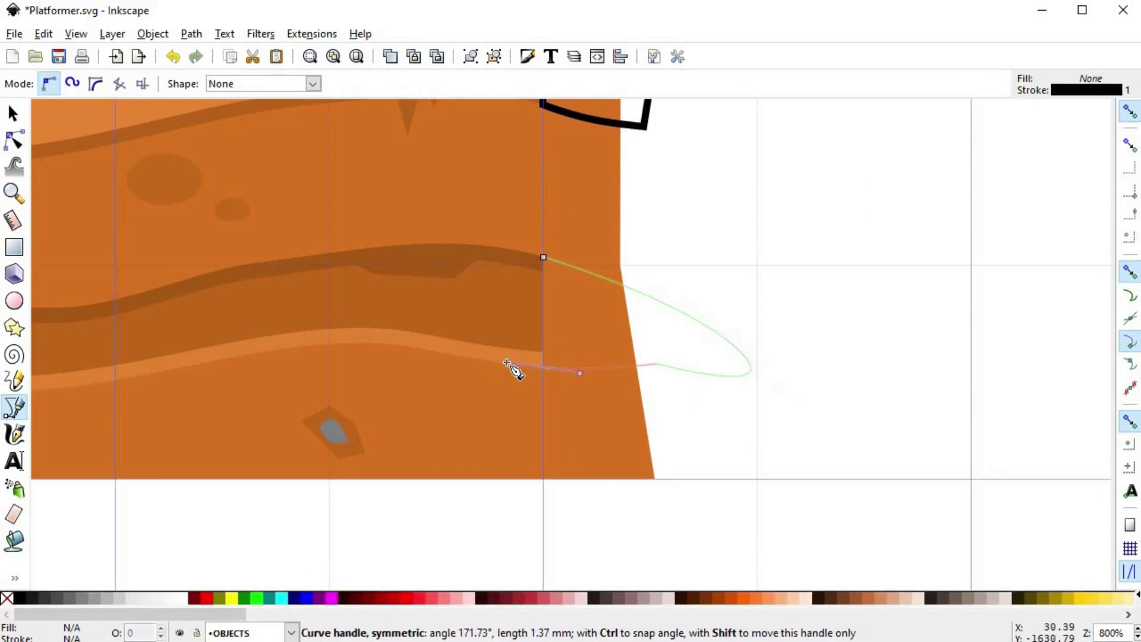
{"action": "left_click", "coordinate": [543, 256]}
{"action": "key", "text": "s"}
{"action": "key", "text": "Escape"}
- Trim the band shapes on the upper side piece to its outline by intersecting each with a duplicate of the piece
{"action": "scroll", "coordinate": [665, 220], "scroll_direction": "down", "scroll_amount": 4}
{"action": "left_click_drag", "start_coordinate": [611, 384], "coordinate": [588, 505]}
{"action": "left_click_drag", "start_coordinate": [734, 116], "coordinate": [623, 259]}
{"action": "left_click", "coordinate": [538, 187]}
{"action": "key", "text": "ctrl+d"}
{"action": "left_click", "coordinate": [541, 169], "text": "shift"}
{"action": "key", "text": "ctrl+asterisk"}
{"action": "left_click", "coordinate": [538, 215]}
{"action": "key", "text": "ctrl+d"}
{"action": "left_click", "coordinate": [558, 235], "text": "shift"}
{"action": "key", "text": "ctrl+asterisk"}
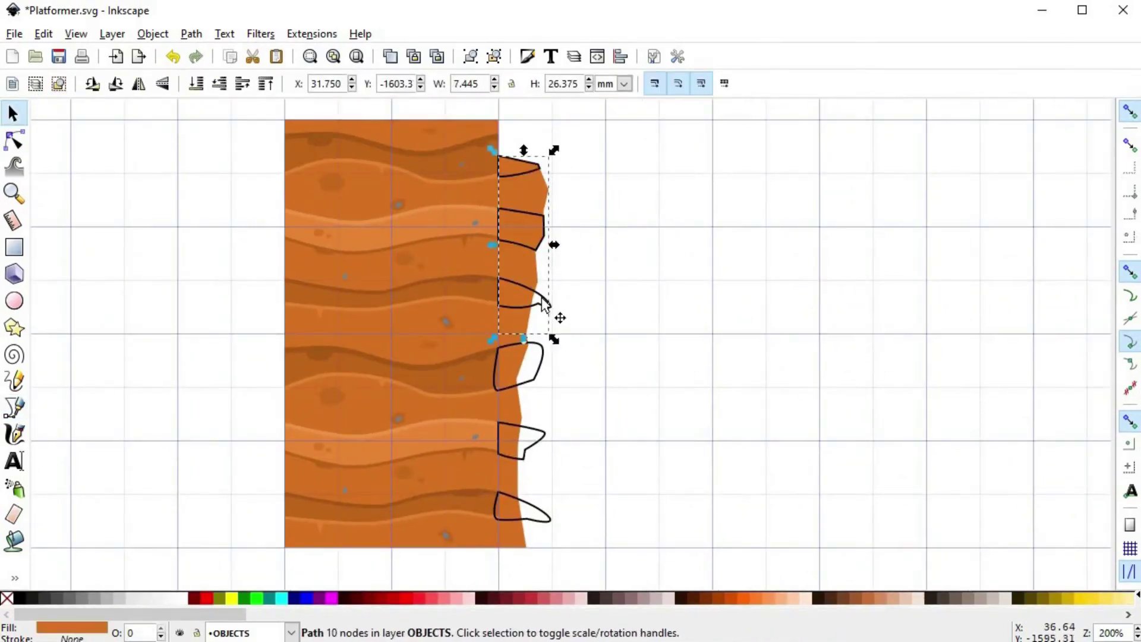
- Trim the band shapes on the lower side piece by intersecting each with a duplicate of that piece
{"action": "left_click", "coordinate": [515, 411]}
{"action": "key", "text": "ctrl+d"}
{"action": "left_click", "coordinate": [541, 441], "text": "shift"}
{"action": "key", "text": "ctrl+asterisk"}
{"action": "left_click", "coordinate": [514, 483]}
{"action": "key", "text": "ctrl+d"}
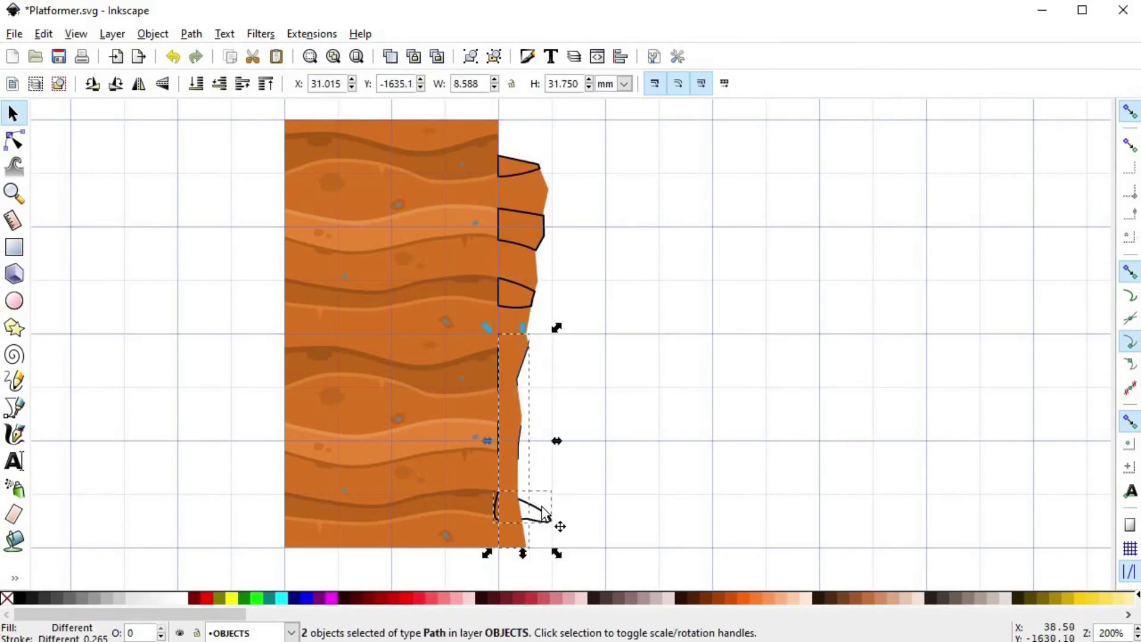
{"action": "left_click", "coordinate": [545, 520], "text": "shift"}
{"action": "key", "text": "ctrl+asterisk"}
- Fill the trimmed dark bands with the tile's dark brown band colour and remove their outlines
{"action": "left_click", "coordinate": [497, 314], "text": "shift"}
{"action": "left_click", "coordinate": [500, 400], "text": "shift"}
{"action": "left_click_drag", "start_coordinate": [493, 464], "coordinate": [512, 281]}
{"action": "left_click", "coordinate": [508, 430], "text": "shift"}
{"action": "key", "text": "d"}
{"action": "left_click", "coordinate": [451, 439]}
{"action": "left_click", "coordinate": [7, 598], "text": "shift"}
{"action": "key", "text": "s"}
- Fill the trimmed light stripes with the tile's light orange stripe colour and remove their outlines
{"action": "left_click", "coordinate": [367, 164]}
{"action": "left_click", "coordinate": [7, 598], "text": "shift"}
{"action": "key", "text": "s"}
{"action": "left_click", "coordinate": [540, 437]}
{"action": "scroll", "coordinate": [540, 436], "scroll_direction": "down", "scroll_amount": 2}
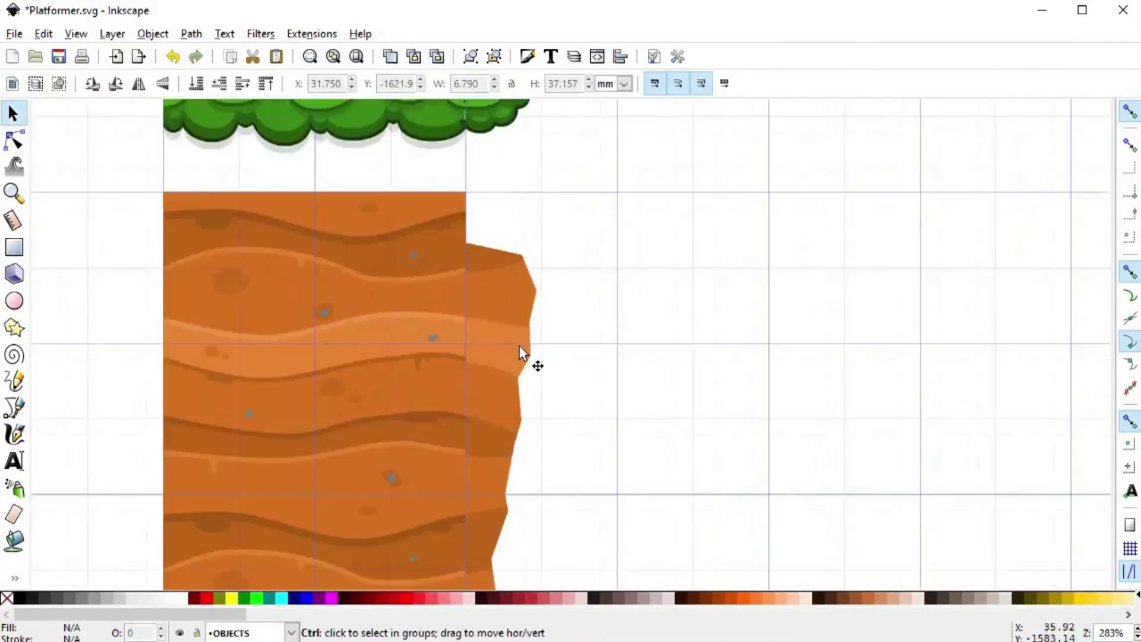
- Cut a thin strip along the topmost dark band's bottom edge using an upward-shifted duplicate, and give it the tile's light edge colour
{"action": "scroll", "coordinate": [520, 282], "scroll_direction": "up", "scroll_amount": 4}
{"action": "left_click", "coordinate": [435, 295]}
{"action": "key", "text": "ctrl+d"}
{"action": "left_click", "coordinate": [540, 594]}
{"action": "key", "text": "percent"}
{"action": "left_click_drag", "start_coordinate": [411, 288], "coordinate": [404, 273]}
{"action": "left_click", "coordinate": [412, 313], "text": "shift"}
{"action": "key", "text": "ctrl+minus"}
{"action": "key", "text": "d"}
{"action": "left_click", "coordinate": [359, 323]}
{"action": "key", "text": "s"}
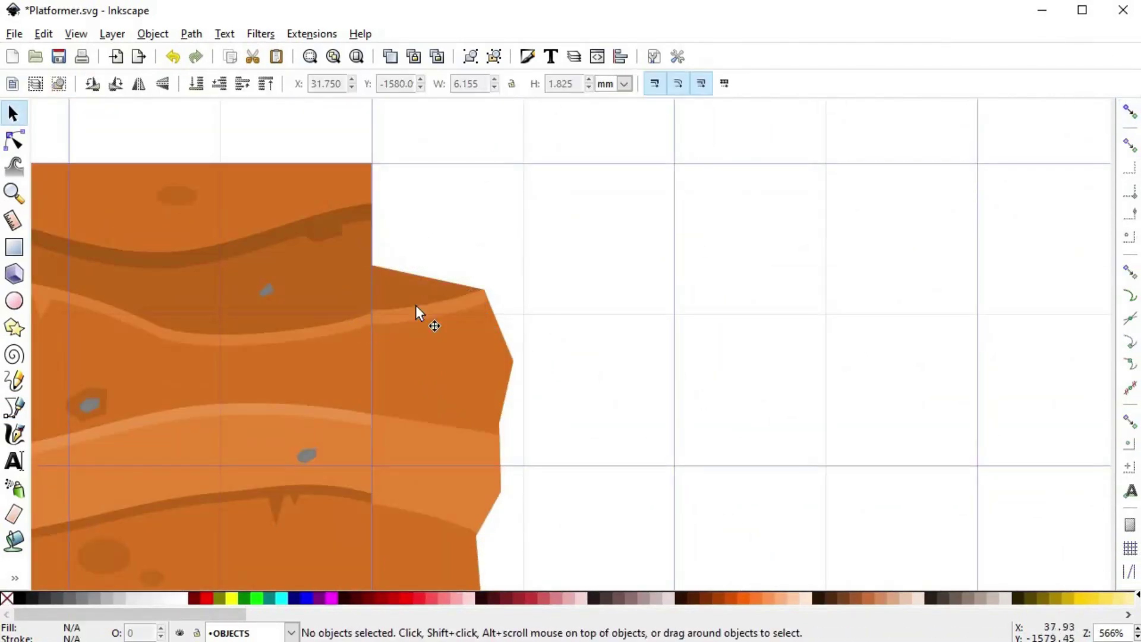
- Cut a highlight strip along the top of the upper light stripe with a downward-shifted duplicate, and sample the tile's highlight colour
{"action": "left_click_drag", "start_coordinate": [524, 316], "coordinate": [549, 187]}
{"action": "left_click", "coordinate": [442, 316]}
{"action": "key", "text": "ctrl+d"}
{"action": "left_click", "coordinate": [541, 598]}
{"action": "left_click_drag", "start_coordinate": [433, 341], "coordinate": [433, 346]}
{"action": "left_click", "coordinate": [432, 297], "text": "shift"}
{"action": "key", "text": "ctrl+asterisk"}
{"action": "key", "text": "ctrl+z"}
{"action": "left_click", "coordinate": [434, 306]}
{"action": "left_click", "coordinate": [433, 295], "text": "shift"}
{"action": "key", "text": "ctrl+minus"}
{"action": "key", "text": "d"}
- Extend the shifted duplicate's nodes past the side outline and subtract it from the light stripe, leaving a dark strip along the bottom edge
{"action": "scroll", "coordinate": [446, 363], "scroll_direction": "up", "scroll_amount": 4, "text": "ctrl"}
{"action": "left_click", "coordinate": [449, 371], "text": "shift"}
{"action": "key", "text": "ctrl+minus"}
{"action": "scroll", "coordinate": [724, 445], "scroll_direction": "down", "scroll_amount": 3, "text": "ctrl"}
{"action": "key", "text": "ctrl+z"}
{"action": "scroll", "coordinate": [721, 410], "scroll_direction": "up", "scroll_amount": 1}
{"action": "double_click", "coordinate": [692, 365]}
{"action": "left_click_drag", "start_coordinate": [688, 397], "coordinate": [712, 402]}
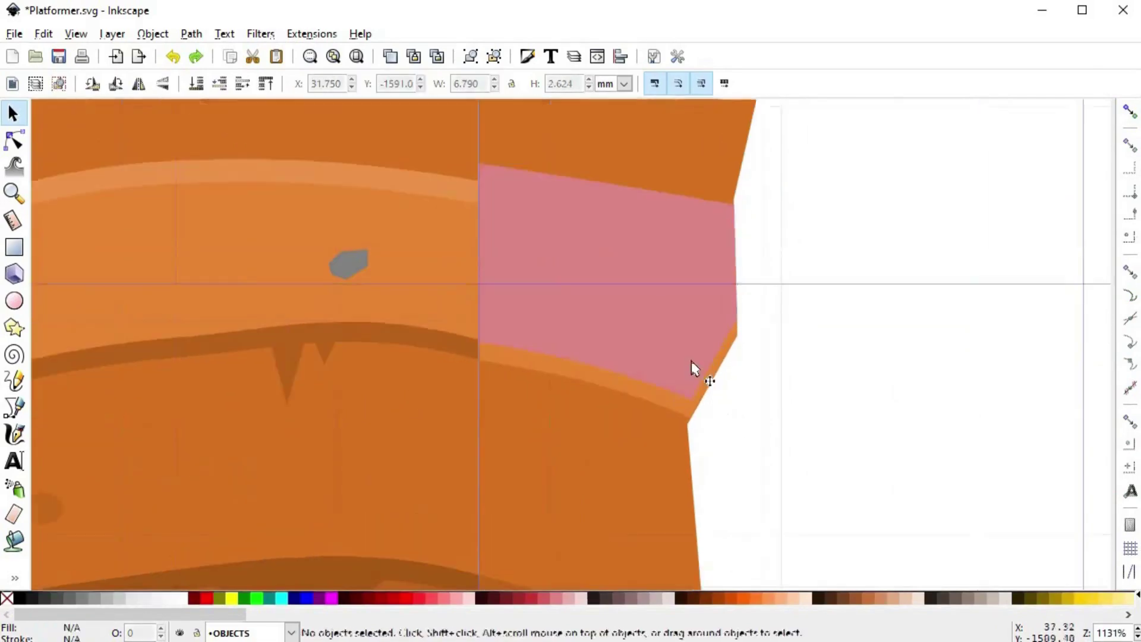
{"action": "left_click_drag", "start_coordinate": [737, 317], "coordinate": [761, 320]}
{"action": "left_click", "coordinate": [603, 378], "text": "shift"}
{"action": "key", "text": "ctrl+minus"}
{"action": "left_click", "coordinate": [727, 472]}
- Extend the lower outer corner of the upper piece's second dark band past the jagged outline and adjust its curve handle
{"action": "scroll", "coordinate": [728, 471], "scroll_direction": "down", "scroll_amount": 4}
{"action": "scroll", "coordinate": [713, 564], "scroll_direction": "up", "scroll_amount": 4}
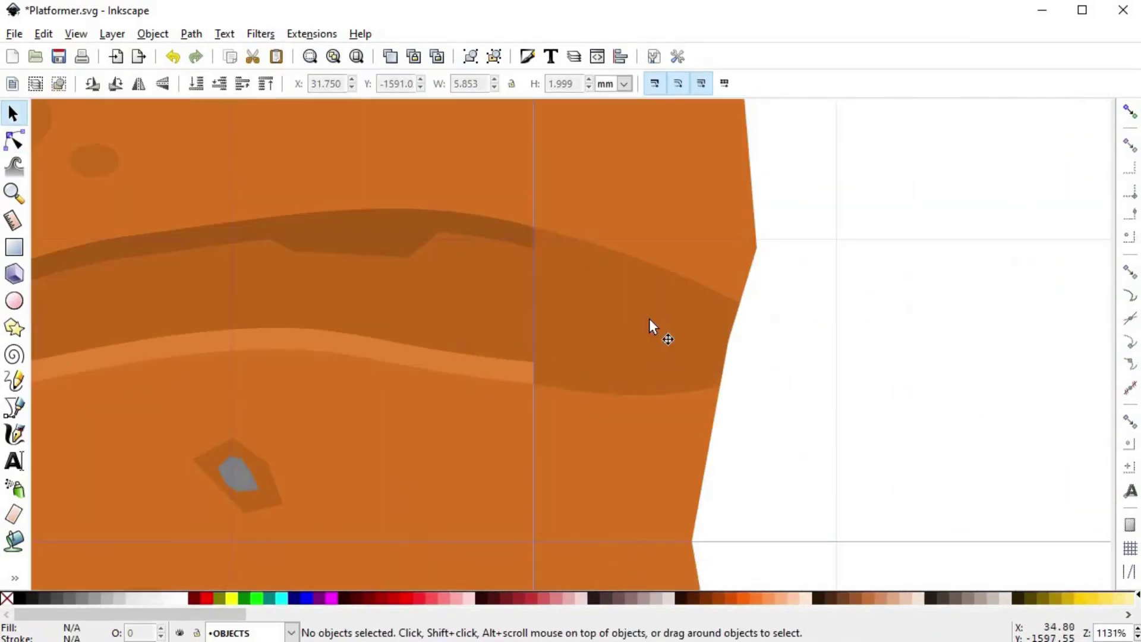
{"action": "double_click", "coordinate": [649, 318]}
{"action": "left_click_drag", "start_coordinate": [721, 385], "coordinate": [732, 390]}
{"action": "key", "text": "ctrl+z"}
{"action": "scroll", "coordinate": [722, 413], "scroll_direction": "up", "scroll_amount": 3}
{"action": "left_click_drag", "start_coordinate": [720, 337], "coordinate": [808, 349]}
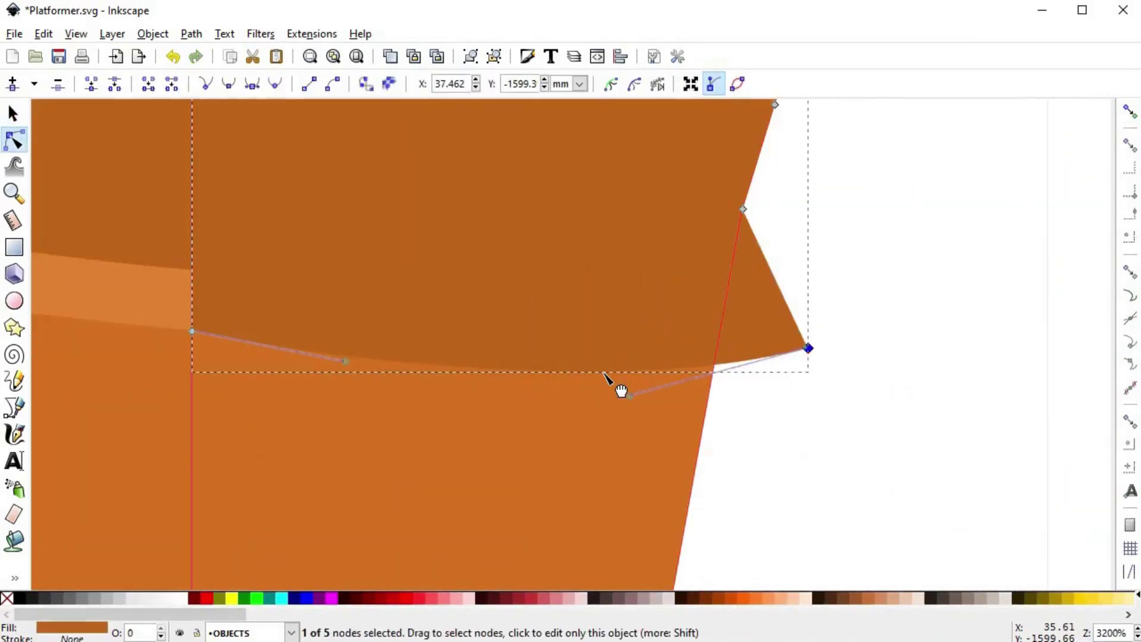
{"action": "left_click_drag", "start_coordinate": [624, 394], "coordinate": [618, 377]}
{"action": "scroll", "coordinate": [594, 387], "scroll_direction": "down", "scroll_amount": 2}
- Intersect the extended dark band with the side piece's shape and cut a strip along the band's top edge with a shifted duplicate
{"action": "key", "text": "s"}
{"action": "left_click", "coordinate": [606, 428]}
{"action": "key", "text": "ctrl+asterisk"}
{"action": "left_click", "coordinate": [443, 598]}
{"action": "left_click", "coordinate": [520, 176], "text": "shift"}
{"action": "mouse_move", "coordinate": [523, 261]}
{"action": "left_mouse_down"}
{"action": "mouse_move", "coordinate": [523, 287]}
{"action": "mouse_move", "coordinate": [520, 258]}
{"action": "mouse_move", "coordinate": [507, 254]}
{"action": "left_mouse_up"}
{"action": "key", "text": "ctrl+minus"}
- Try to cut a light strip along the bottom of the second dark band, and undo the cut and its colouring
{"action": "left_click", "coordinate": [632, 597]}
{"action": "left_click", "coordinate": [526, 358], "text": "shift"}
{"action": "key", "text": "ctrl+minus"}
{"action": "left_click", "coordinate": [382, 344]}
{"action": "key", "text": "s"}
{"action": "scroll", "coordinate": [612, 375], "scroll_direction": "down", "scroll_amount": 2}
{"action": "scroll", "coordinate": [626, 360], "scroll_direction": "up", "scroll_amount": 2}
{"action": "key", "text": "ctrl+z"}
{"action": "key", "text": "ctrl+z"}
{"action": "key", "text": "ctrl+z"}
{"action": "key", "text": "ctrl+z"}
- Recolour the shifted duplicate, extend its outer nodes, subtract it from the second dark band and give the bottom strip the tile's light colour
{"action": "left_click", "coordinate": [718, 598]}
{"action": "key", "text": "n"}
{"action": "left_click_drag", "start_coordinate": [770, 392], "coordinate": [609, 208]}
{"action": "left_click_drag", "start_coordinate": [638, 361], "coordinate": [673, 357]}
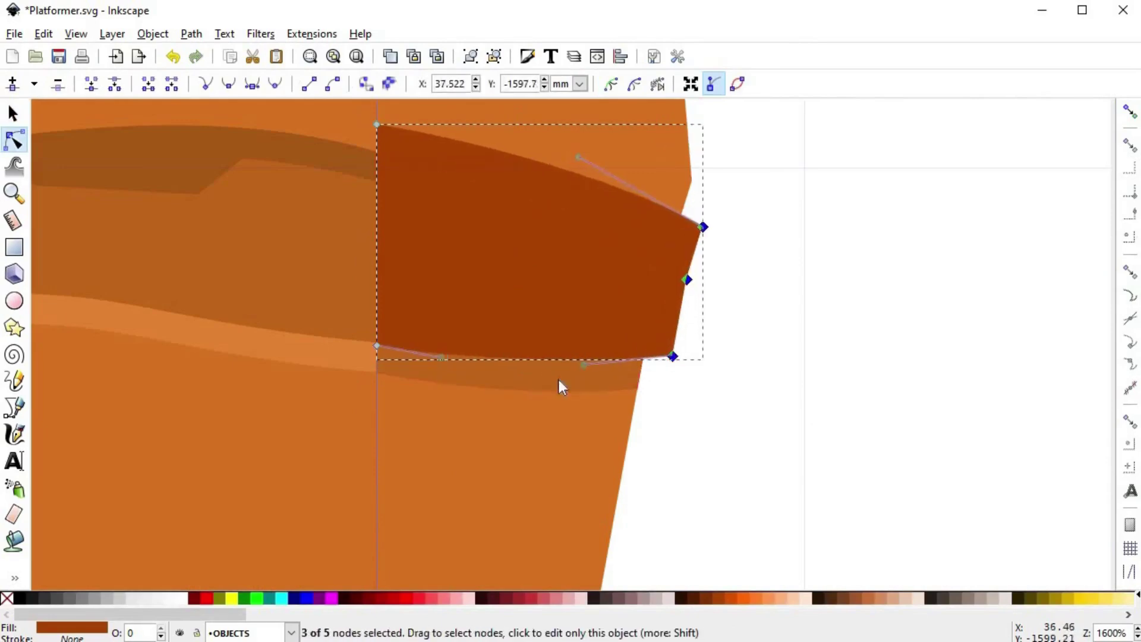
{"action": "key", "text": "s"}
{"action": "left_click", "coordinate": [517, 378], "text": "shift"}
{"action": "key", "text": "ctrl+minus"}
{"action": "key", "text": "d"}
{"action": "left_click", "coordinate": [333, 354]}
- Cut a strip along the top edge of the lower piece's upper dark band using a downward-shifted, recoloured duplicate
{"action": "left_click", "coordinate": [485, 353]}
{"action": "left_click", "coordinate": [551, 599]}
{"action": "left_click_drag", "start_coordinate": [475, 297], "coordinate": [475, 337]}
{"action": "left_click", "coordinate": [449, 215], "text": "shift"}
{"action": "key", "text": "ctrl+minus"}
- Shift the duplicate up, extend its outer nodes and subtract it to leave a bottom strip in the tile's light edge colour
{"action": "left_click", "coordinate": [507, 598]}
{"action": "left_click_drag", "start_coordinate": [460, 423], "coordinate": [461, 391]}
{"action": "key", "text": "n"}
{"action": "left_click", "coordinate": [499, 422]}
{"action": "left_click_drag", "start_coordinate": [499, 423], "coordinate": [608, 420]}
{"action": "left_click_drag", "start_coordinate": [593, 150], "coordinate": [636, 145]}
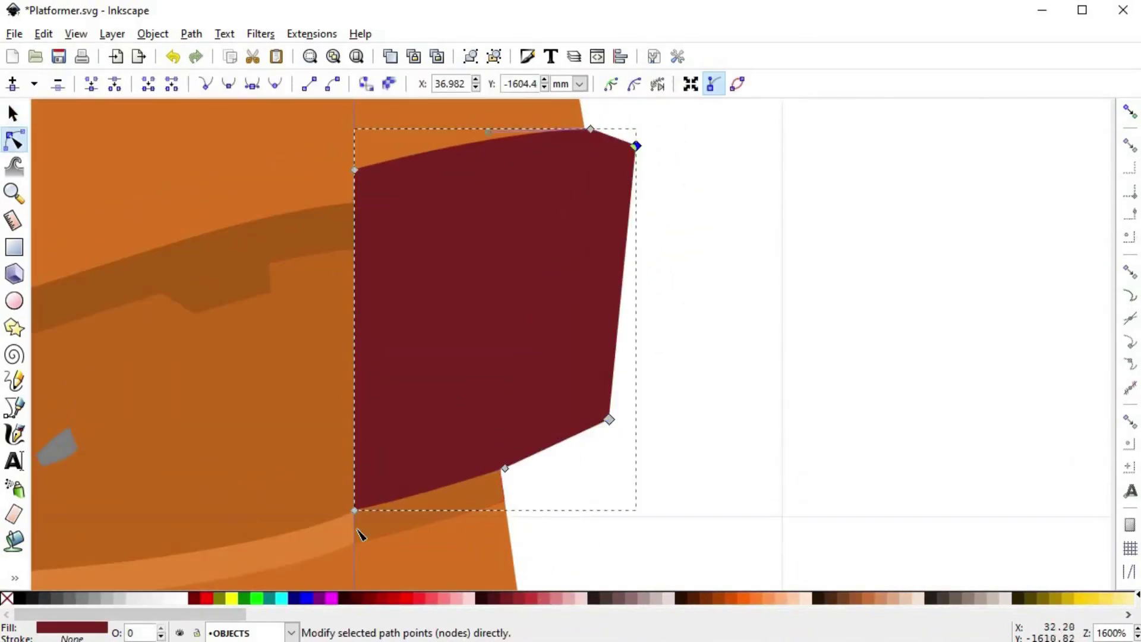
{"action": "key", "text": "s"}
{"action": "left_click", "coordinate": [397, 518], "text": "shift"}
{"action": "key", "text": "ctrl+minus"}
{"action": "left_click", "coordinate": [318, 538]}
- Cut a highlight strip along the top edge of the lower piece's light stripe with a downward-shifted, recoloured duplicate
{"action": "scroll", "coordinate": [430, 493], "scroll_direction": "down", "scroll_amount": 16}
{"action": "left_click", "coordinate": [437, 380]}
{"action": "left_click", "coordinate": [544, 599]}
{"action": "left_click_drag", "start_coordinate": [441, 333], "coordinate": [441, 364]}
{"action": "left_click", "coordinate": [440, 222], "text": "shift"}
{"action": "key", "text": "ctrl+minus"}
- Cut a strip along the bottom of the lower light stripe with an upward-shifted duplicate, and sample the tile's dark edge colour
{"action": "left_click", "coordinate": [450, 410]}
{"action": "left_click_drag", "start_coordinate": [450, 410], "coordinate": [439, 378]}
{"action": "left_click", "coordinate": [440, 599]}
{"action": "left_click", "coordinate": [422, 442], "text": "shift"}
{"action": "left_click", "coordinate": [436, 454], "text": "shift"}
{"action": "left_click", "coordinate": [463, 471], "text": "shift"}
{"action": "key", "text": "ctrl+minus"}
{"action": "key", "text": "d"}
{"action": "left_click", "coordinate": [343, 426]}
{"action": "key", "text": "s"}
- Cut a strip along the top edge of the lowest dark band using a recoloured duplicate shifted down
{"action": "scroll", "coordinate": [543, 455], "scroll_direction": "down", "scroll_amount": 7}
{"action": "scroll", "coordinate": [543, 455], "scroll_direction": "down", "scroll_amount": 8}
{"action": "left_click", "coordinate": [466, 369]}
{"action": "left_click", "coordinate": [616, 599]}
{"action": "left_click_drag", "start_coordinate": [446, 345], "coordinate": [446, 373]}
{"action": "left_click", "coordinate": [390, 230], "text": "shift"}
{"action": "key", "text": "ctrl+minus"}
- Cut a strip along the bottom edge of the lowest dark band and sample the tile's matching edge colour
{"action": "left_click", "coordinate": [449, 357]}
{"action": "left_click", "coordinate": [554, 599]}
{"action": "left_click", "coordinate": [454, 429], "text": "shift"}
{"action": "key", "text": "ctrl+minus"}
{"action": "key", "text": "d"}
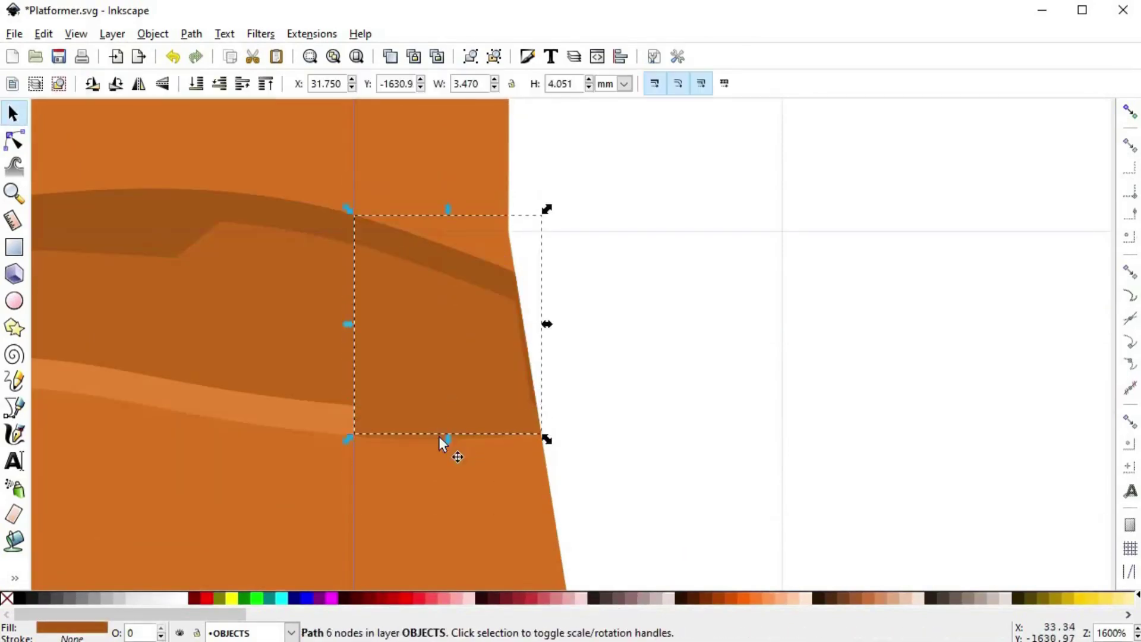
{"action": "key", "text": "s"}
- Align the dark top strip of the lower piece's upper dark band with the tile's strip by adjusting its node and curve handle
{"action": "scroll", "coordinate": [562, 444], "scroll_direction": "down", "scroll_amount": 4}
{"action": "scroll", "coordinate": [562, 448], "scroll_direction": "up", "scroll_amount": 8}
{"action": "key", "text": "n"}
{"action": "left_click_drag", "start_coordinate": [384, 329], "coordinate": [385, 335]}
{"action": "scroll", "coordinate": [384, 335], "scroll_direction": "down", "scroll_amount": 1}
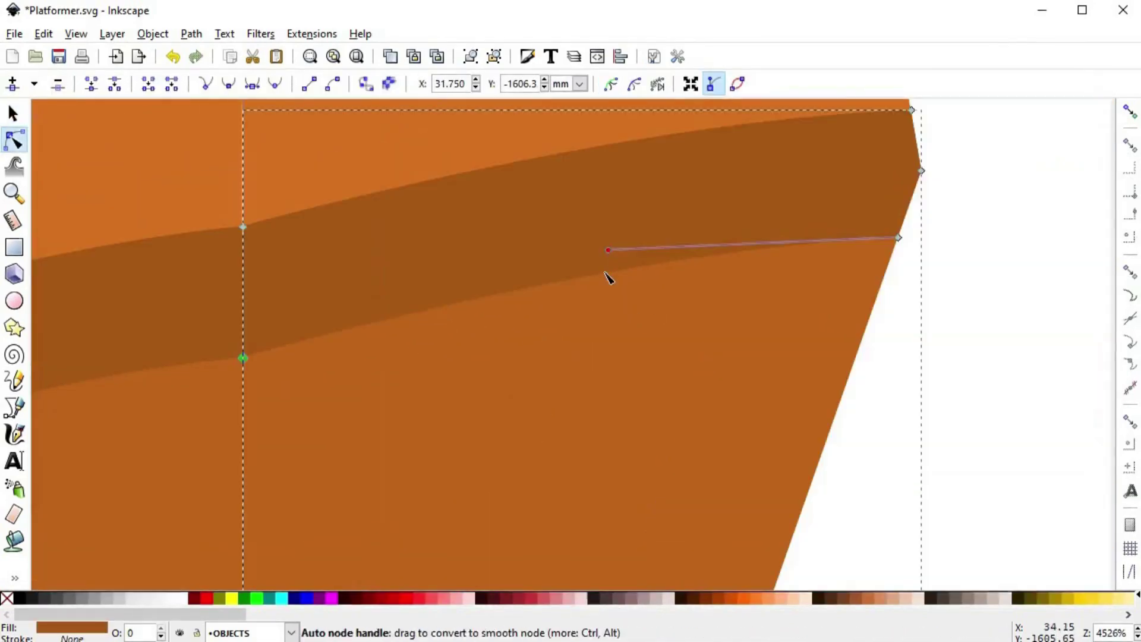
{"action": "left_click_drag", "start_coordinate": [611, 251], "coordinate": [613, 260]}
- Move the inner node of the light strip below the upper piece's second dark band to meet the tile's stripe
{"action": "key", "text": "space"}
{"action": "left_click", "coordinate": [993, 368]}
{"action": "scroll", "coordinate": [993, 368], "scroll_direction": "down", "scroll_amount": 1}
{"action": "key", "text": "space"}
{"action": "left_click", "coordinate": [655, 380]}
{"action": "left_click_drag", "start_coordinate": [535, 330], "coordinate": [534, 328]}
{"action": "scroll", "coordinate": [535, 328], "scroll_direction": "down", "scroll_amount": 2}
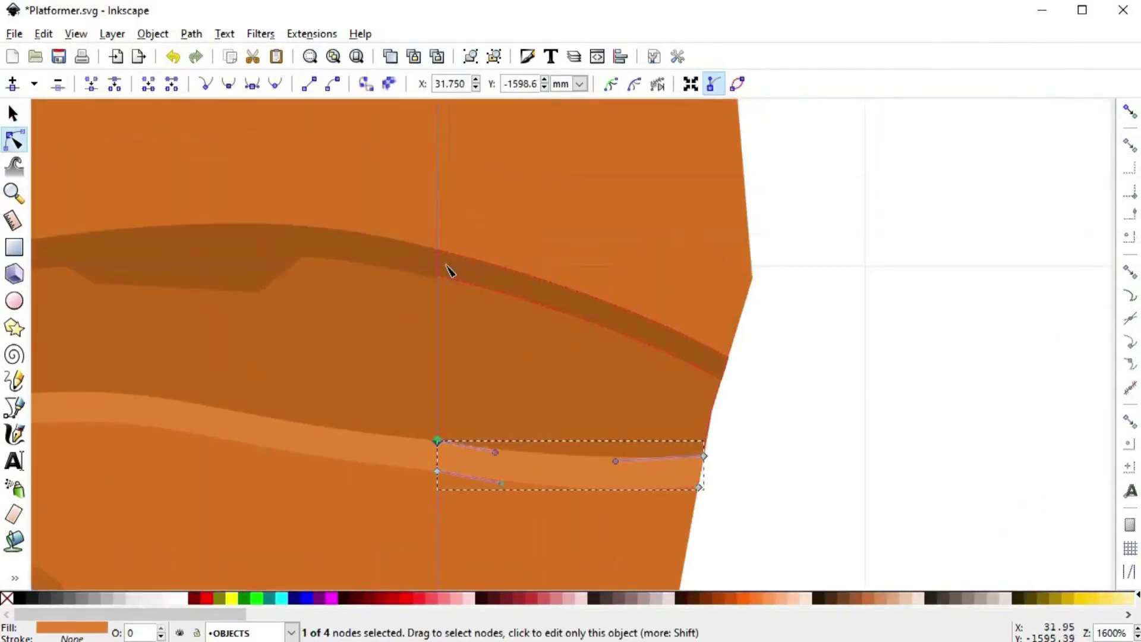
- Move the inner node of the dark strip on top of the second dark band to match the tile's strip thickness
{"action": "left_click", "coordinate": [466, 276]}
{"action": "scroll", "coordinate": [444, 245], "scroll_direction": "up", "scroll_amount": 6}
{"action": "left_click_drag", "start_coordinate": [375, 340], "coordinate": [375, 365]}
{"action": "scroll", "coordinate": [375, 365], "scroll_direction": "down", "scroll_amount": 7}
- Align the inner nodes of the dark strip below the upper light stripe, and of the next edge strip above, with the tile's strips
{"action": "left_click", "coordinate": [615, 167]}
{"action": "scroll", "coordinate": [584, 152], "scroll_direction": "up", "scroll_amount": 5}
{"action": "left_click_drag", "start_coordinate": [527, 160], "coordinate": [527, 146]}
{"action": "scroll", "coordinate": [571, 286], "scroll_direction": "down", "scroll_amount": 7}
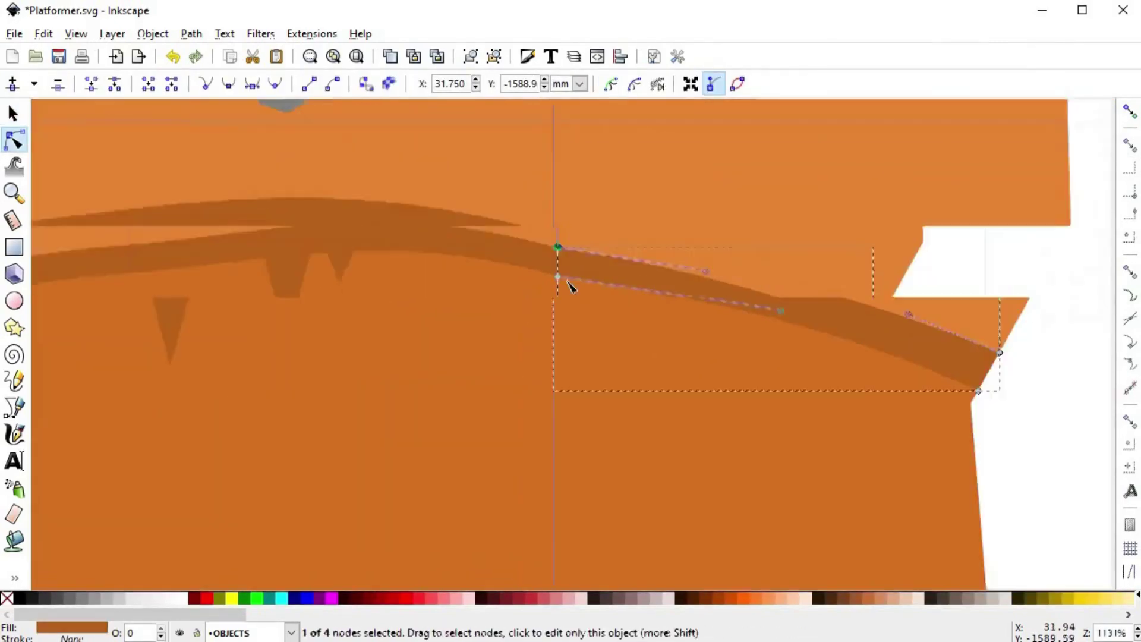
{"action": "scroll", "coordinate": [698, 156], "scroll_direction": "up", "scroll_amount": 5}
{"action": "left_click", "coordinate": [701, 309]}
{"action": "left_click_drag", "start_coordinate": [665, 272], "coordinate": [666, 280]}
- Try to move an edge strip near the top of the side piece, and undo the change
{"action": "left_click_drag", "start_coordinate": [865, 263], "coordinate": [1010, 194]}
{"action": "key", "text": "space"}
{"action": "left_click_drag", "start_coordinate": [682, 336], "coordinate": [683, 291]}
{"action": "key", "text": "ctrl+z"}
{"action": "key", "text": "ctrl+z"}
{"action": "left_click_drag", "start_coordinate": [406, 321], "coordinate": [560, 227]}
{"action": "key", "text": "s"}
{"action": "key", "text": "Escape"}
{"action": "scroll", "coordinate": [917, 361], "scroll_direction": "down", "scroll_amount": 6}
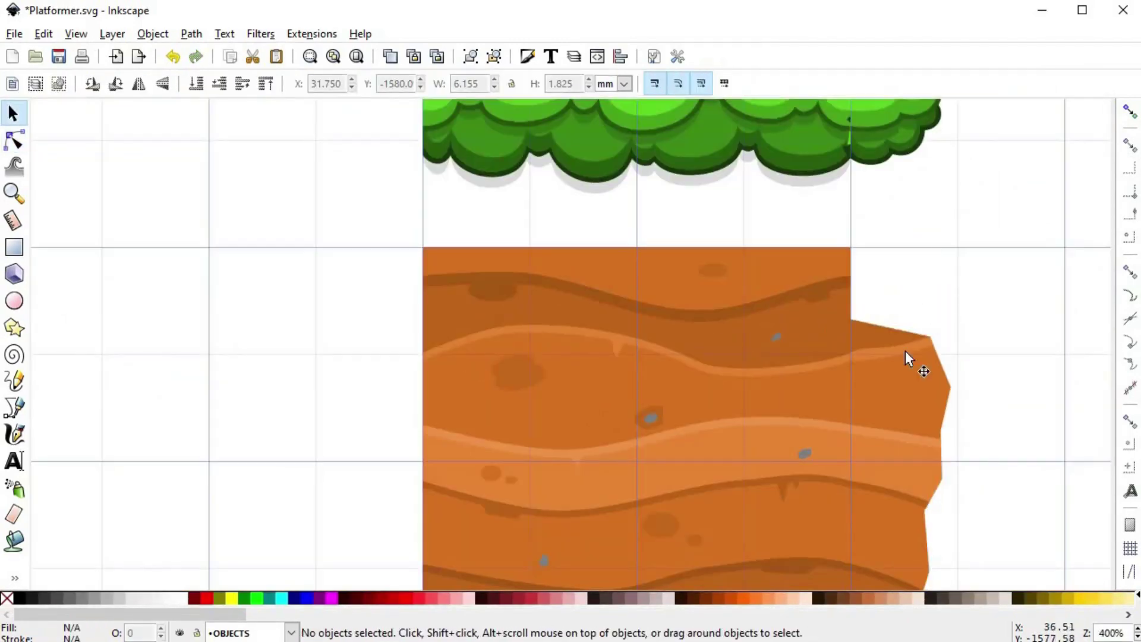
- Adjust the upper inner node of the light strip below the lower side piece's top dark band to meet the tile's stripe
{"action": "scroll", "coordinate": [936, 381], "scroll_direction": "down", "scroll_amount": 3}
{"action": "key", "text": "space"}
{"action": "scroll", "coordinate": [792, 280], "scroll_direction": "up", "scroll_amount": 5}
{"action": "scroll", "coordinate": [566, 237], "scroll_direction": "up", "scroll_amount": 6}
{"action": "left_click", "coordinate": [438, 326]}
{"action": "double_click", "coordinate": [437, 327]}
{"action": "left_click_drag", "start_coordinate": [415, 312], "coordinate": [418, 312]}
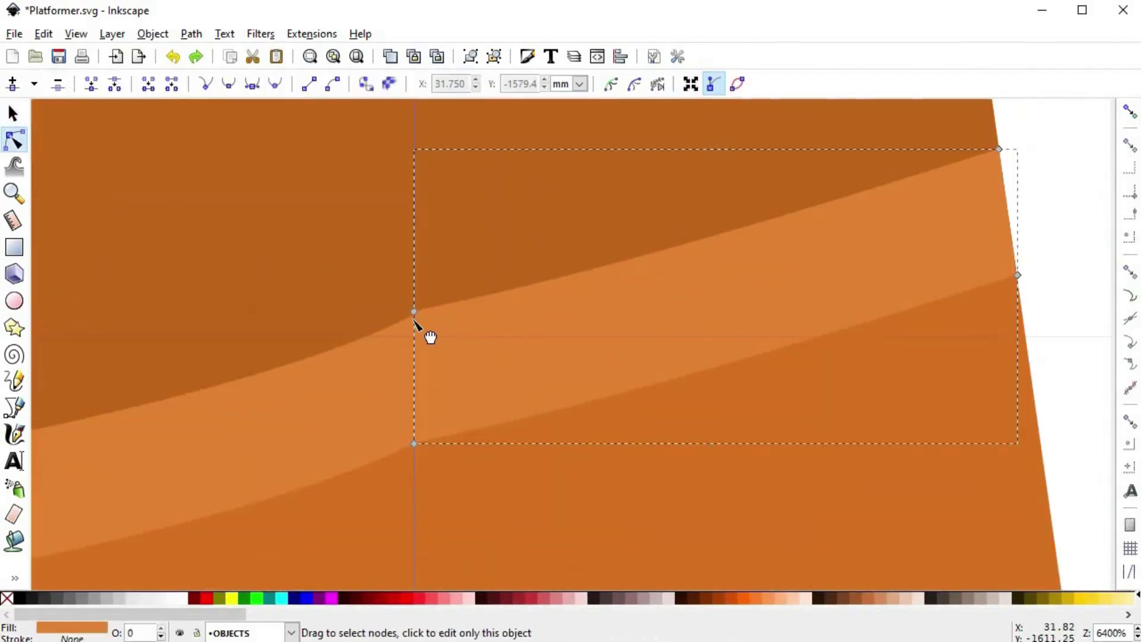
- Try to move a node of the lower side piece's top dark band, and undo the change
{"action": "scroll", "coordinate": [398, 324], "scroll_direction": "up", "scroll_amount": 3}
{"action": "scroll", "coordinate": [500, 398], "scroll_direction": "down", "scroll_amount": 8}
{"action": "key", "text": "Escape"}
{"action": "scroll", "coordinate": [500, 400], "scroll_direction": "down", "scroll_amount": 3}
{"action": "scroll", "coordinate": [612, 348], "scroll_direction": "up", "scroll_amount": 4}
{"action": "left_click", "coordinate": [611, 347]}
{"action": "left_click_drag", "start_coordinate": [692, 282], "coordinate": [700, 298]}
{"action": "key", "text": "ctrl+z"}
{"action": "key", "text": "Escape"}
{"action": "scroll", "coordinate": [882, 454], "scroll_direction": "down", "scroll_amount": 6}
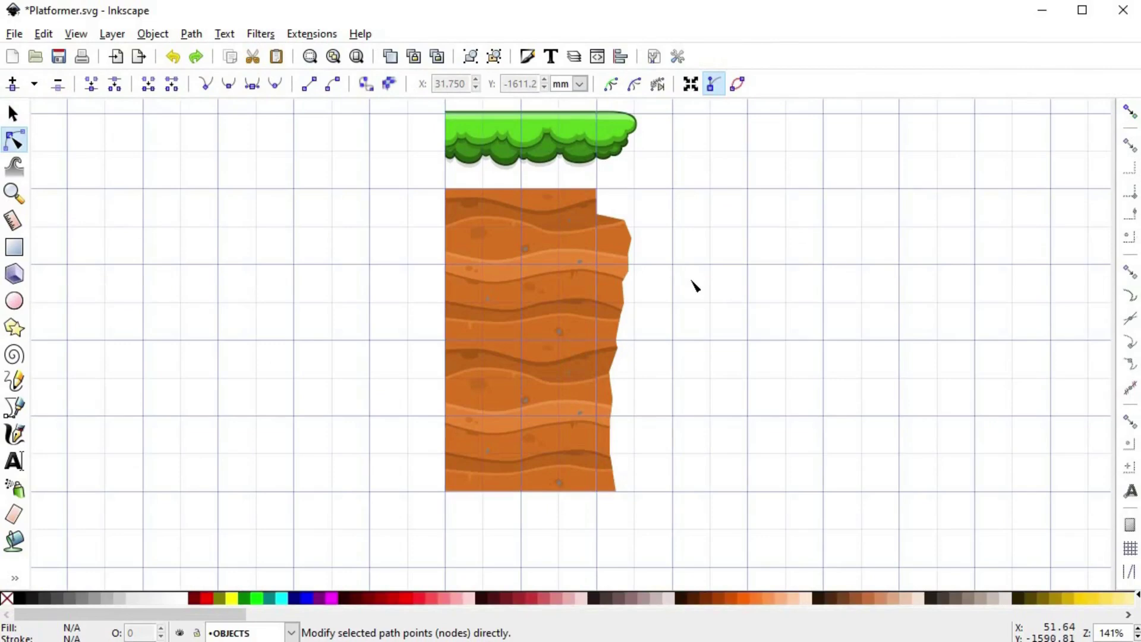
- Move the grass top and its rounded edge piece together down onto the top of the dirt tile
{"action": "key", "text": "s"}
{"action": "scroll", "coordinate": [611, 244], "scroll_direction": "up", "scroll_amount": 3}
{"action": "scroll", "coordinate": [612, 244], "scroll_direction": "up", "scroll_amount": 2}
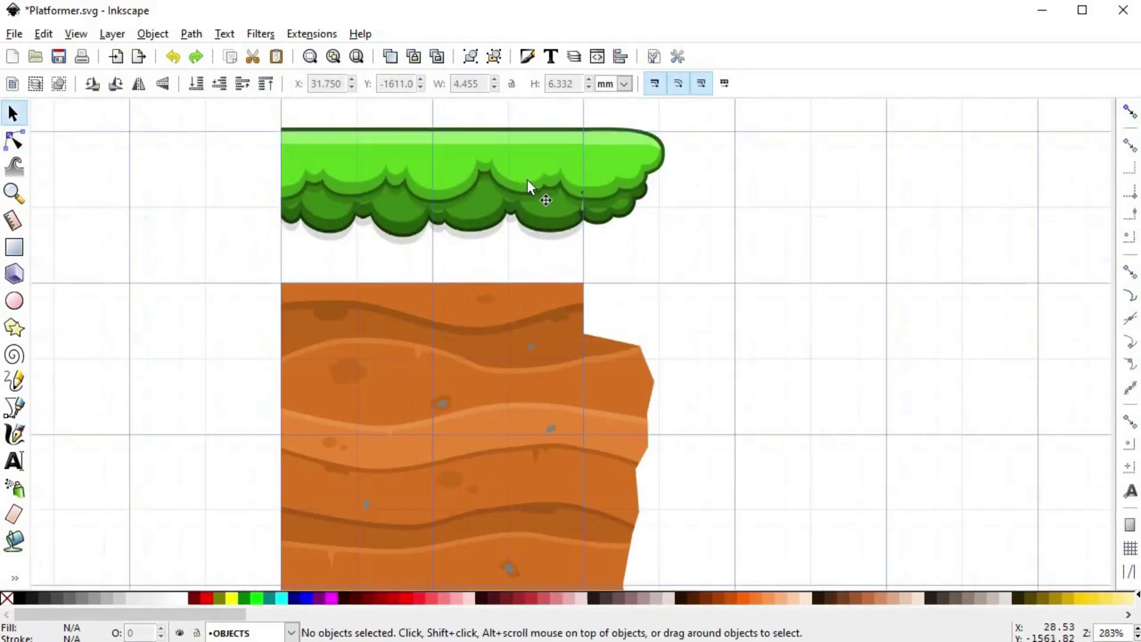
{"action": "left_click", "coordinate": [527, 182]}
{"action": "left_click", "coordinate": [612, 201], "text": "shift"}
{"action": "left_click_drag", "start_coordinate": [300, 149], "coordinate": [300, 307]}
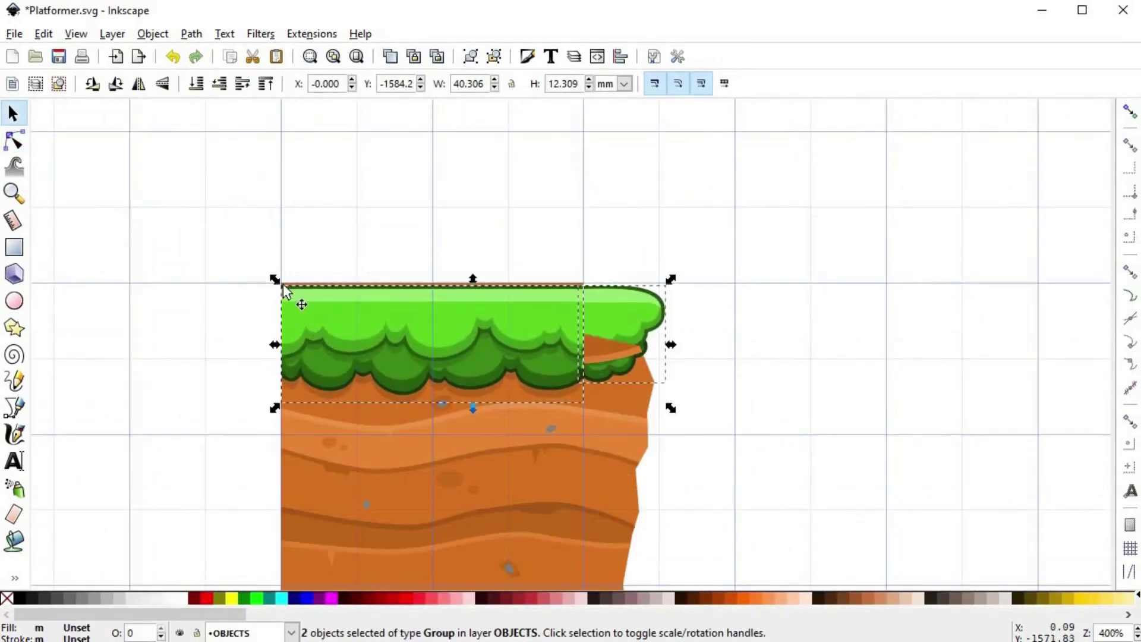
- Turn on snapping and align the grass pieces' corner exactly with the dirt tile's top corner
{"action": "scroll", "coordinate": [284, 287], "scroll_direction": "up", "scroll_amount": 8}
{"action": "left_click", "coordinate": [1130, 112]}
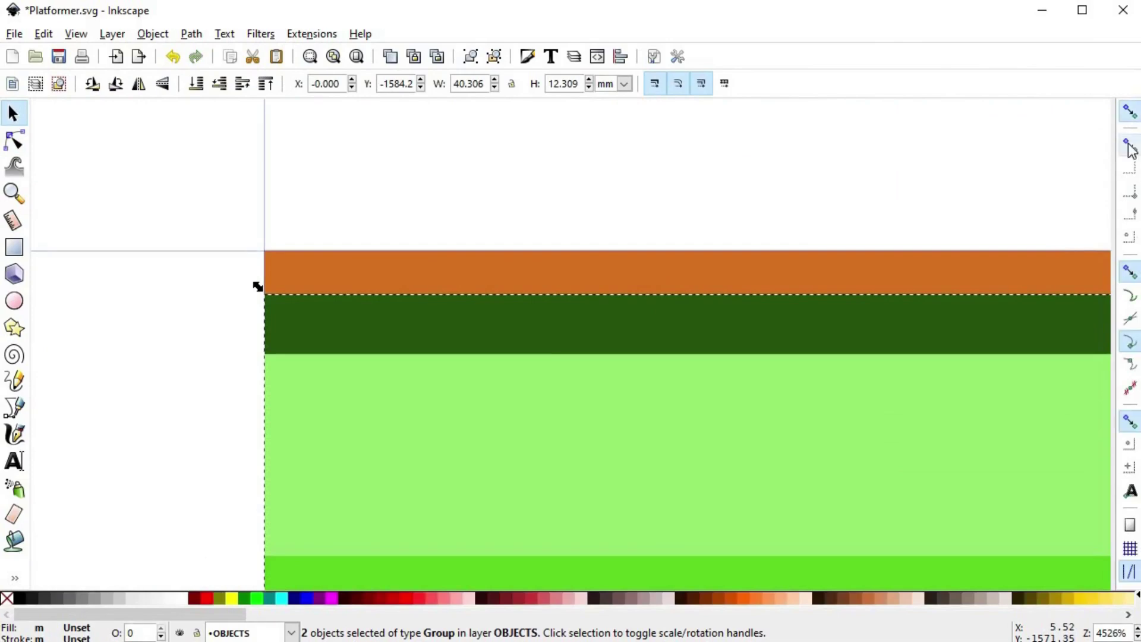
{"action": "left_click_drag", "start_coordinate": [269, 304], "coordinate": [274, 261]}
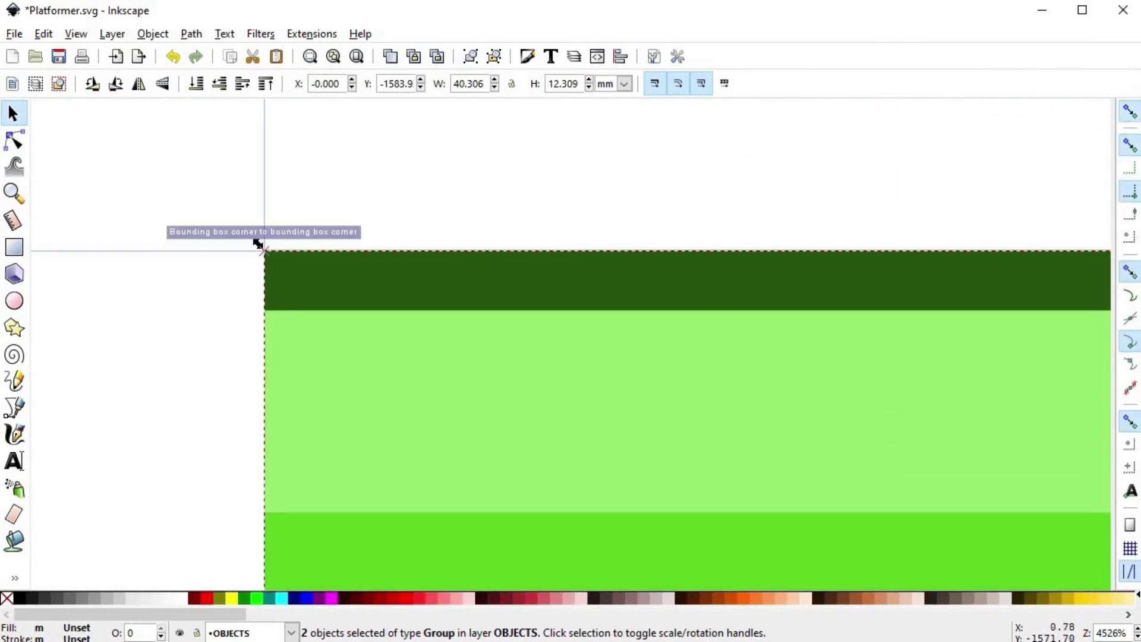
{"action": "scroll", "coordinate": [863, 247], "scroll_direction": "down", "scroll_amount": 7}
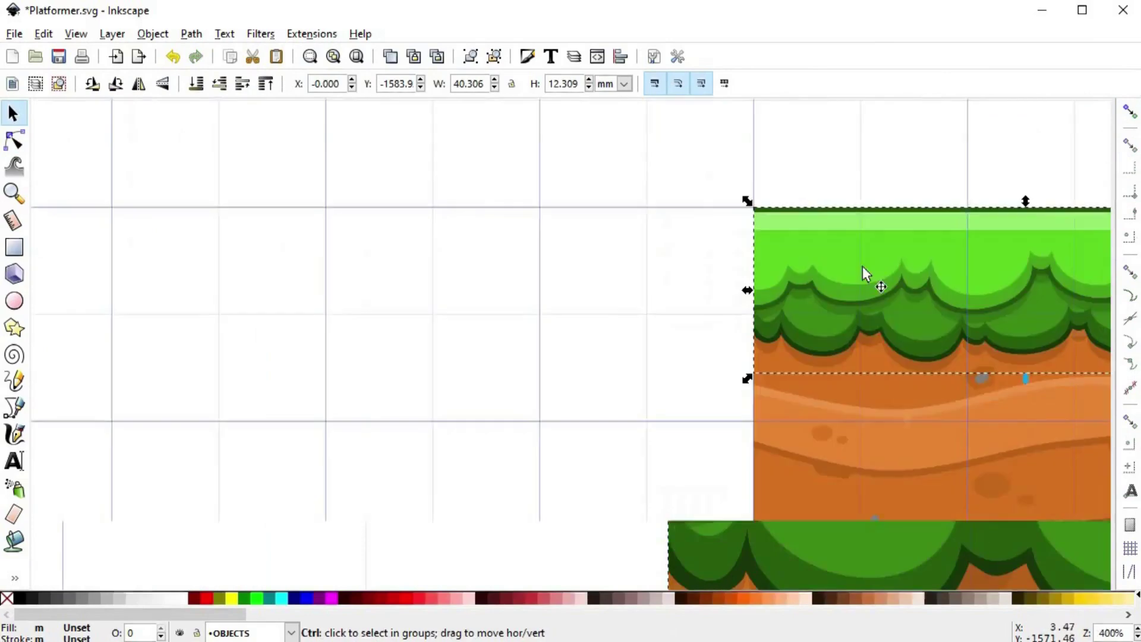
- Raise the rounded grass edge piece in front of the dirt side piece
{"action": "left_click", "coordinate": [812, 285]}
{"action": "left_click", "coordinate": [748, 229]}
{"action": "left_click", "coordinate": [266, 85]}
{"action": "left_click", "coordinate": [778, 355]}
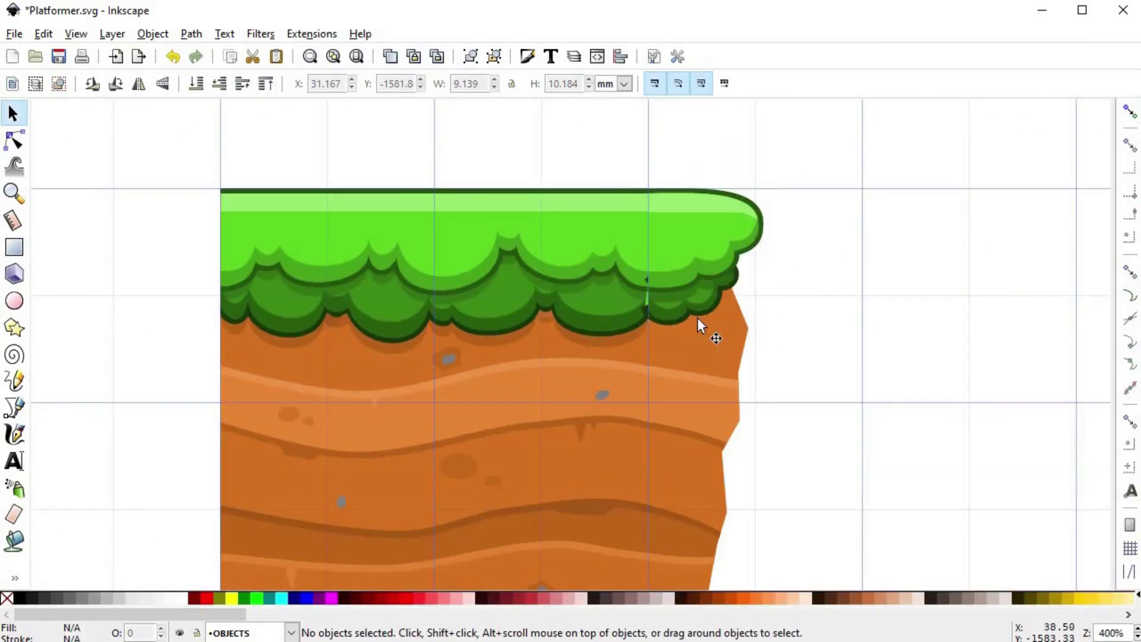
- Ungroup the rounded grass edge piece into its separate paths
{"action": "scroll", "coordinate": [677, 324], "scroll_direction": "up", "scroll_amount": 4}
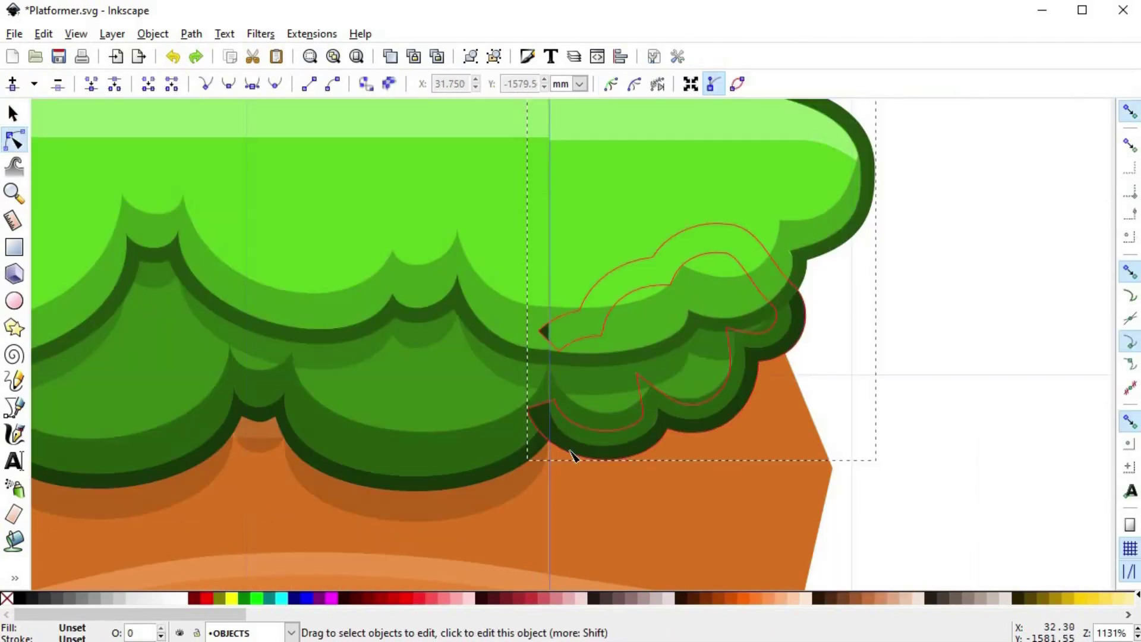
{"action": "left_click", "coordinate": [566, 447]}
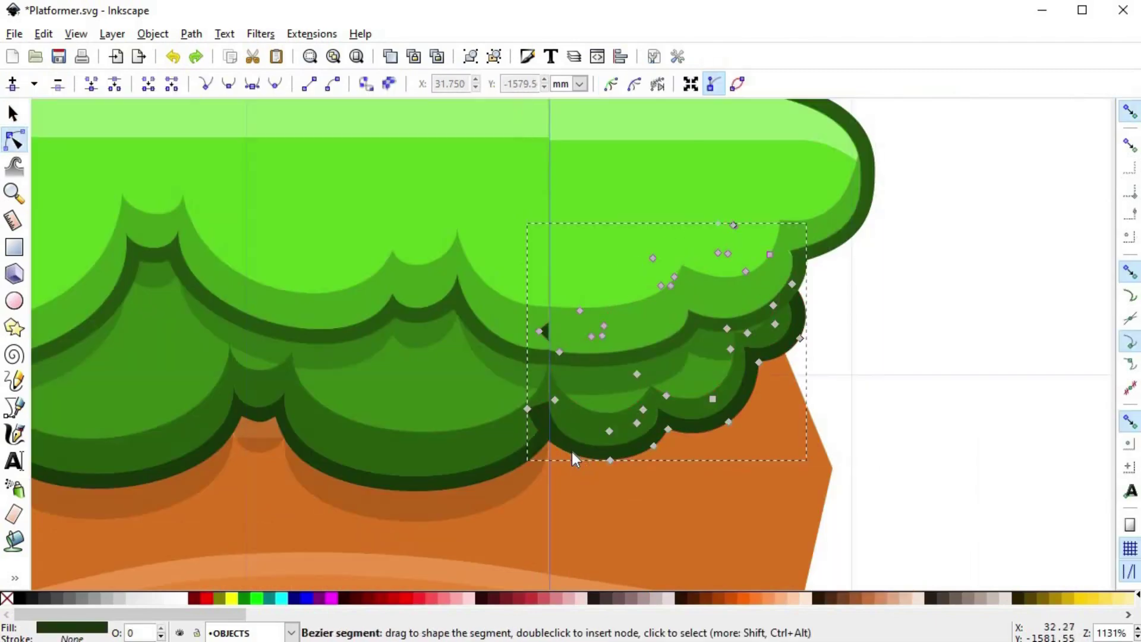
{"action": "key", "text": "s"}
{"action": "right_click", "coordinate": [766, 261]}
{"action": "left_click", "coordinate": [818, 618]}
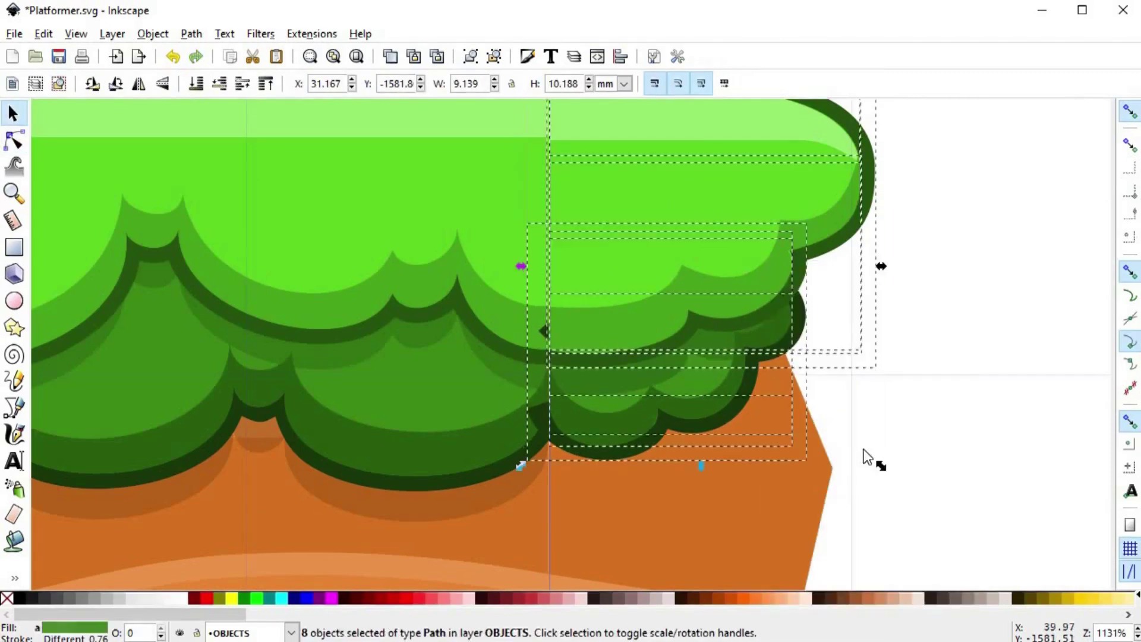
{"action": "left_click", "coordinate": [861, 452]}
- Subtract a rectangle from the grass edge's dark outline to cut off the part overhanging the tile boundary
{"action": "scroll", "coordinate": [844, 427], "scroll_direction": "down", "scroll_amount": 2}
{"action": "key", "text": "space"}
{"action": "left_click", "coordinate": [13, 247]}
{"action": "left_click_drag", "start_coordinate": [817, 194], "coordinate": [481, 464]}
{"action": "key", "text": "s"}
{"action": "scroll", "coordinate": [421, 313], "scroll_direction": "up", "scroll_amount": 5}
{"action": "left_click", "coordinate": [420, 308], "text": "shift"}
{"action": "key", "text": "ctrl+minus"}
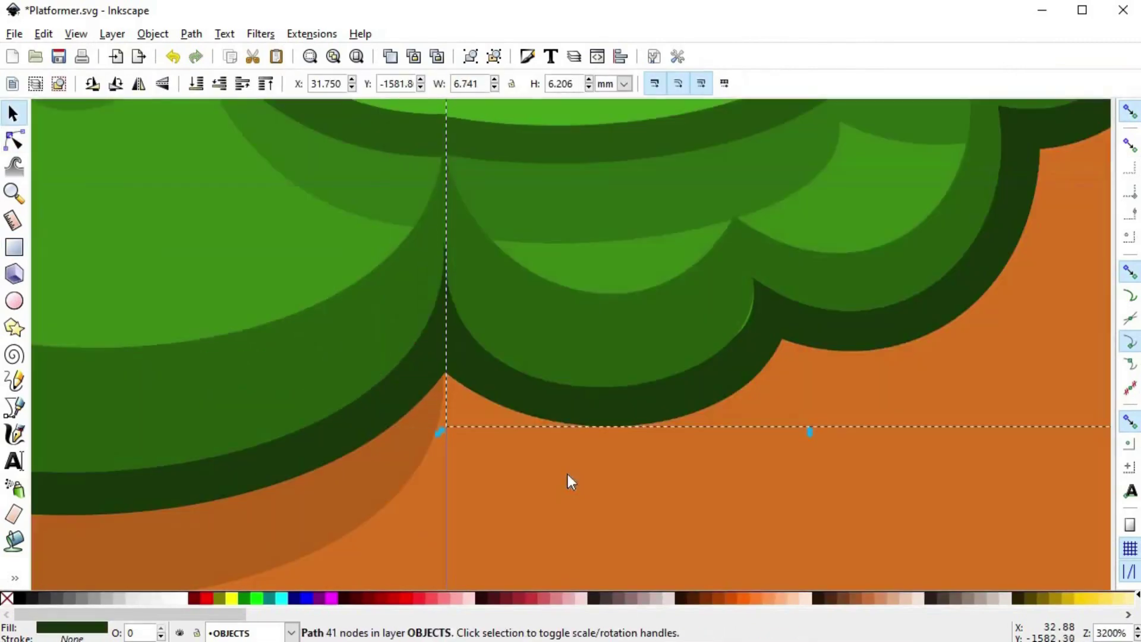
{"action": "scroll", "coordinate": [568, 480], "scroll_direction": "down", "scroll_amount": 4}
{"action": "left_click", "coordinate": [803, 376]}
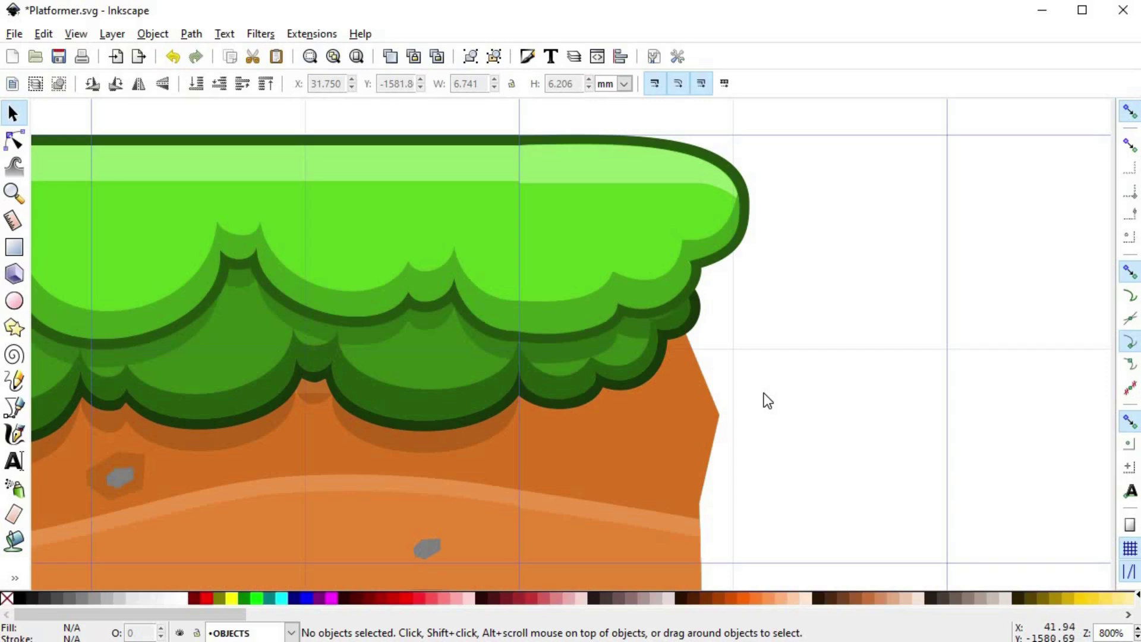
- Turn off snapping for drawing freely with the Bezier tool
{"action": "scroll", "coordinate": [764, 393], "scroll_direction": "down", "scroll_amount": 3}
{"action": "left_click_drag", "start_coordinate": [764, 394], "coordinate": [632, 221]}
{"action": "scroll", "coordinate": [633, 283], "scroll_direction": "down", "scroll_amount": 1}
{"action": "left_click_drag", "start_coordinate": [633, 283], "coordinate": [557, 256]}
{"action": "key", "text": "b"}
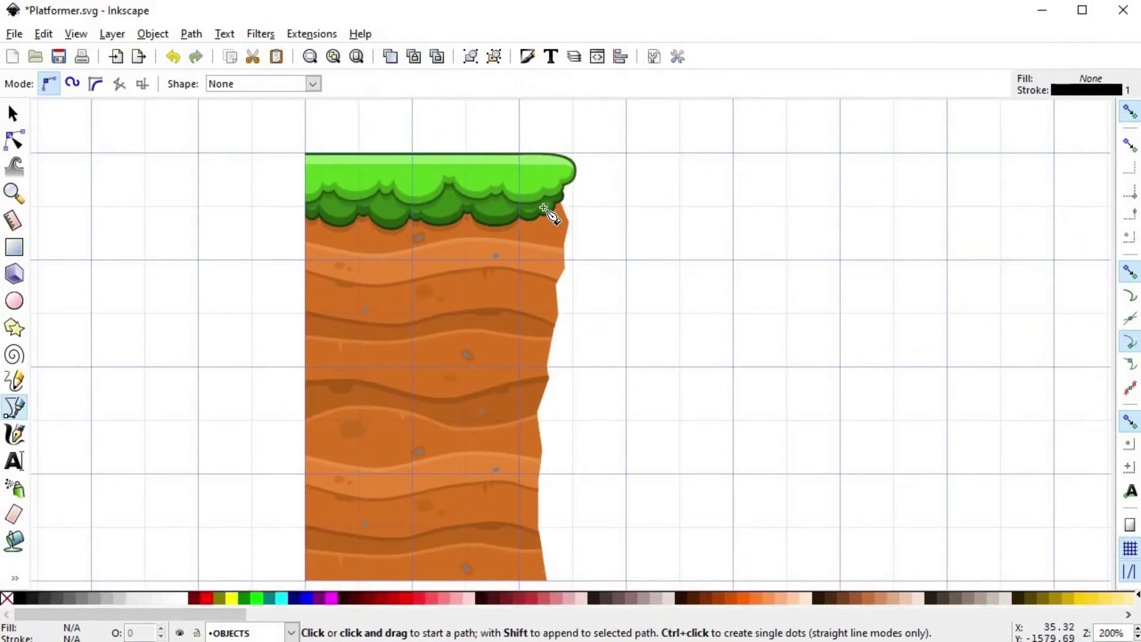
{"action": "left_click", "coordinate": [543, 206]}
{"action": "key", "text": "s"}
{"action": "left_click", "coordinate": [1130, 112]}
{"action": "key", "text": "b"}
{"action": "scroll", "coordinate": [550, 216], "scroll_direction": "up", "scroll_amount": 2}
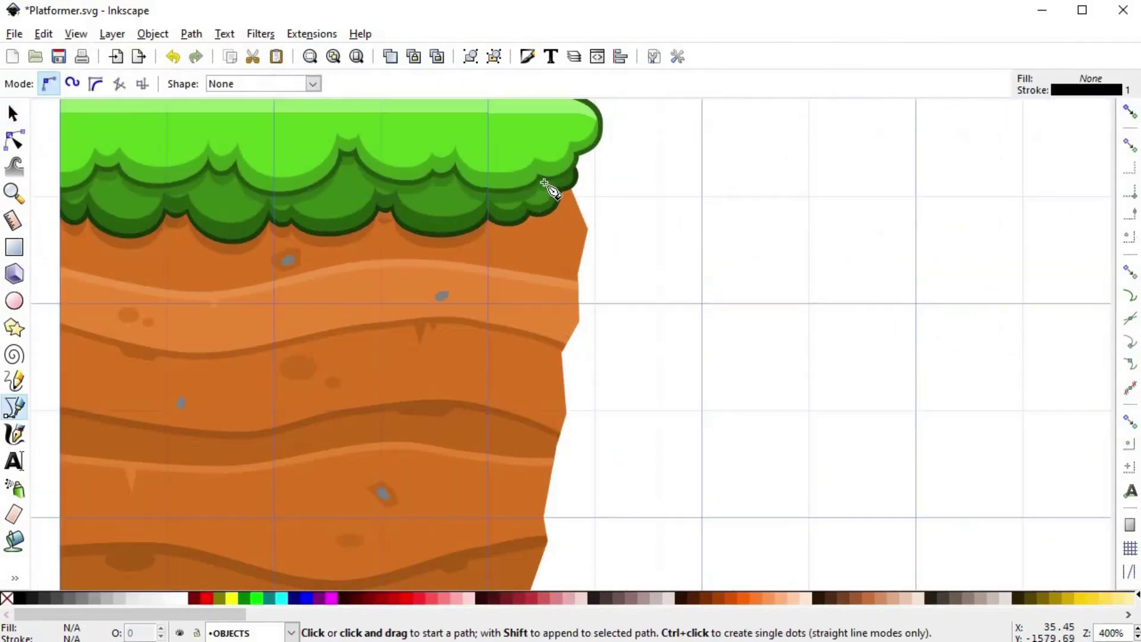
- Draw a Bezier line from the grass edge down just inside the upper side piece's jagged outer edge
{"action": "left_click", "coordinate": [544, 182]}
{"action": "left_click", "coordinate": [567, 232]}
{"action": "left_click", "coordinate": [559, 274]}
{"action": "left_click", "coordinate": [559, 312]}
{"action": "left_click", "coordinate": [544, 342]}
{"action": "left_click", "coordinate": [546, 416]}
{"action": "scroll", "coordinate": [519, 315], "scroll_direction": "down", "scroll_amount": 5}
{"action": "left_click", "coordinate": [516, 352]}
{"action": "left_click", "coordinate": [520, 375]}
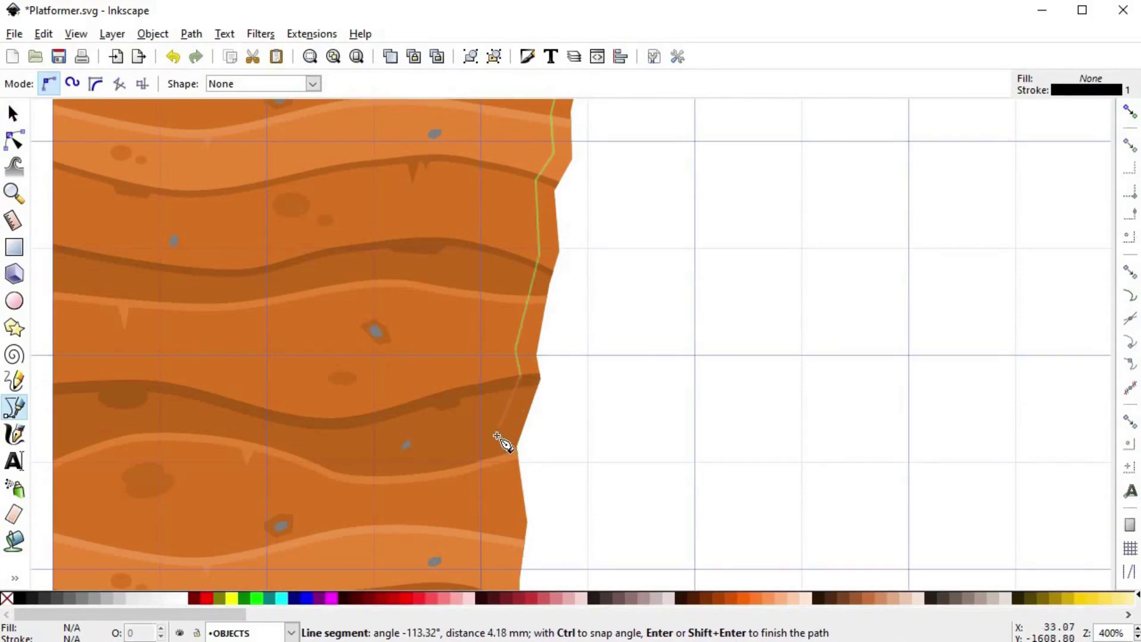
- Continue the Bezier line inside the lower side piece's jagged edge to its base and close the shape around the outside
{"action": "scroll", "coordinate": [500, 321], "scroll_direction": "down", "scroll_amount": 6}
{"action": "left_click", "coordinate": [504, 340]}
{"action": "scroll", "coordinate": [502, 344], "scroll_direction": "down", "scroll_amount": 2}
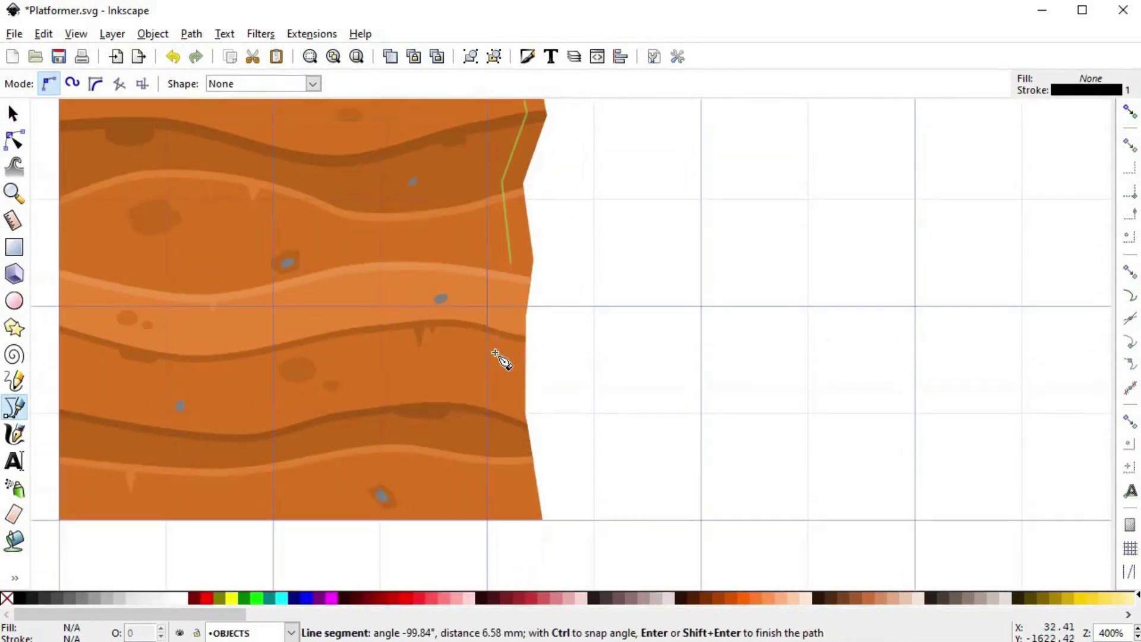
{"action": "left_click", "coordinate": [504, 422]}
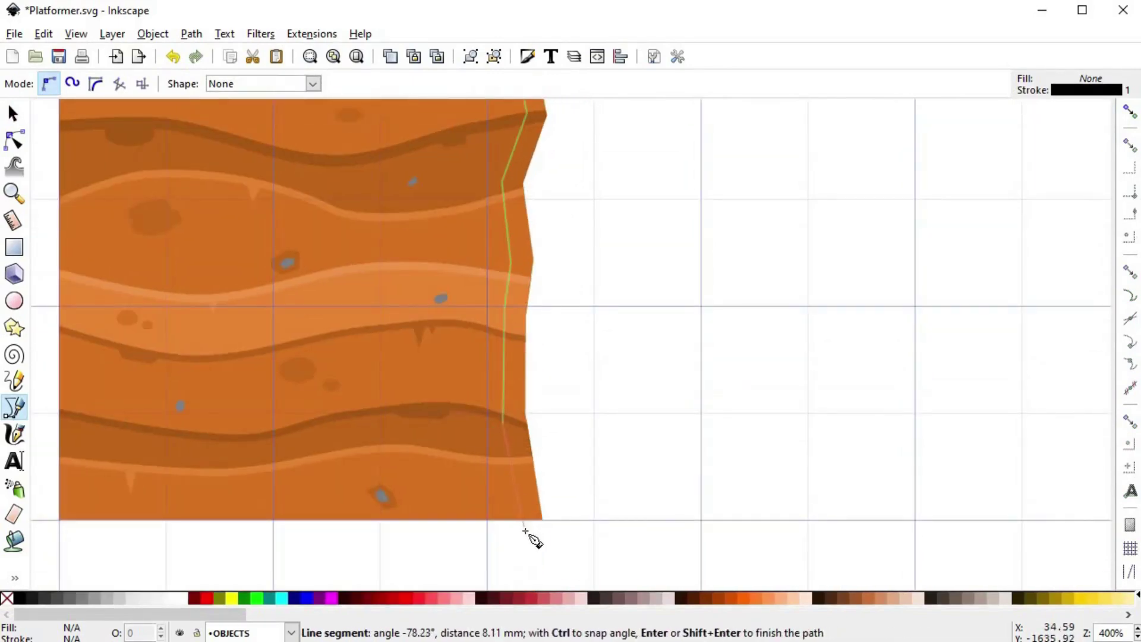
{"action": "scroll", "coordinate": [525, 530], "scroll_direction": "down", "scroll_amount": 2}
{"action": "left_click", "coordinate": [523, 527]}
{"action": "left_click", "coordinate": [631, 533]}
{"action": "scroll", "coordinate": [619, 178], "scroll_direction": "up", "scroll_amount": 3}
{"action": "left_click", "coordinate": [614, 213]}
{"action": "left_click", "coordinate": [576, 154]}
{"action": "left_click", "coordinate": [525, 162]}
{"action": "left_click", "coordinate": [532, 229]}
- Intersect a copy of the upper side piece with the drawn shape to make a narrow strip along its jagged edge
{"action": "key", "text": "s"}
{"action": "left_click", "coordinate": [560, 252]}
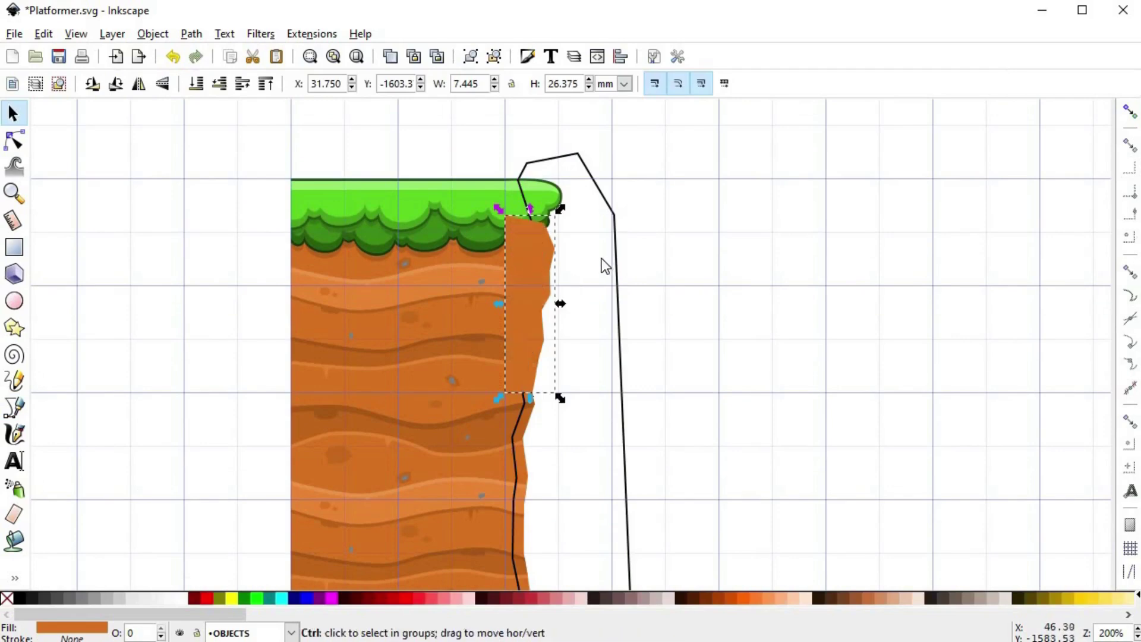
{"action": "left_click", "coordinate": [530, 248], "text": "shift"}
{"action": "left_click", "coordinate": [529, 247]}
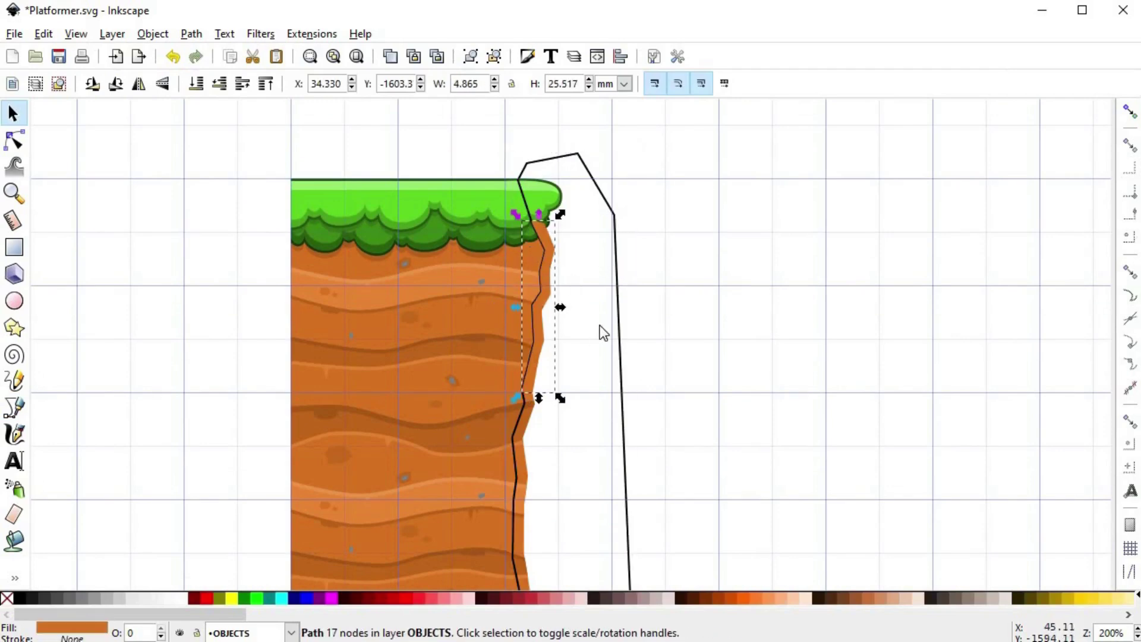
- Intersect a copy of the lower side piece with the drawn shape to make its matching edge strip
{"action": "scroll", "coordinate": [596, 334], "scroll_direction": "down", "scroll_amount": 5}
{"action": "left_click", "coordinate": [518, 344]}
{"action": "left_click", "coordinate": [615, 344], "text": "shift"}
{"action": "key", "text": "ctrl+asterisk"}
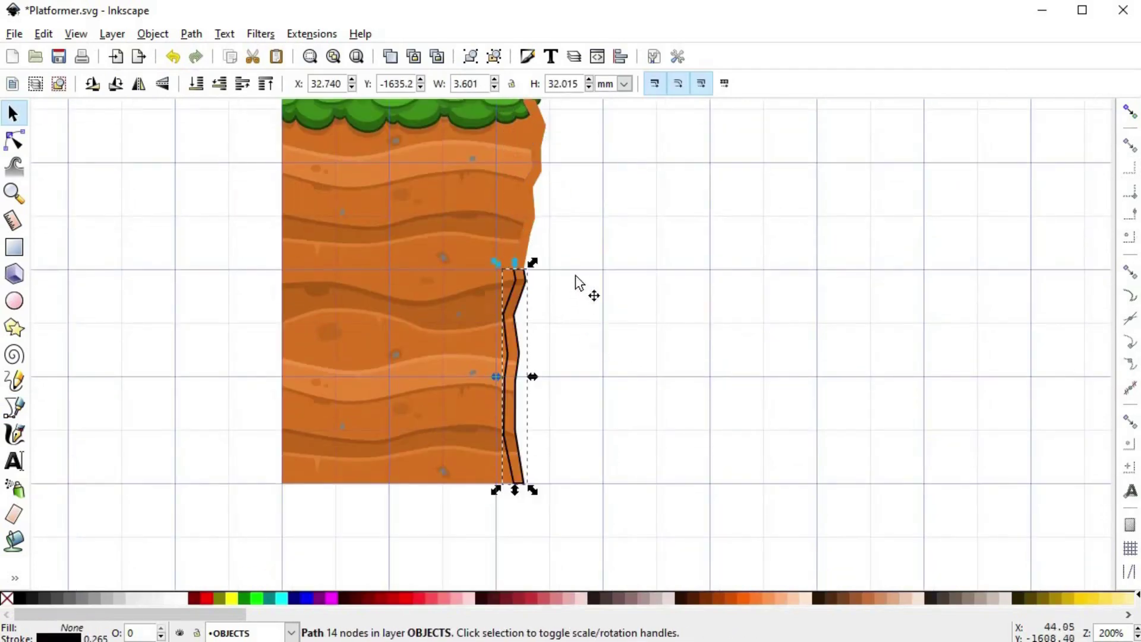
- Remove the stroke from both edge strips and fill them dark brown with an alpha of 73
{"action": "left_click_drag", "start_coordinate": [514, 321], "coordinate": [472, 375]}
{"action": "left_click", "coordinate": [489, 267]}
{"action": "left_click", "coordinate": [473, 358], "text": "shift"}
{"action": "key", "text": "ctrl+shift+f"}
{"action": "left_click", "coordinate": [875, 169]}
{"action": "left_click", "coordinate": [886, 139]}
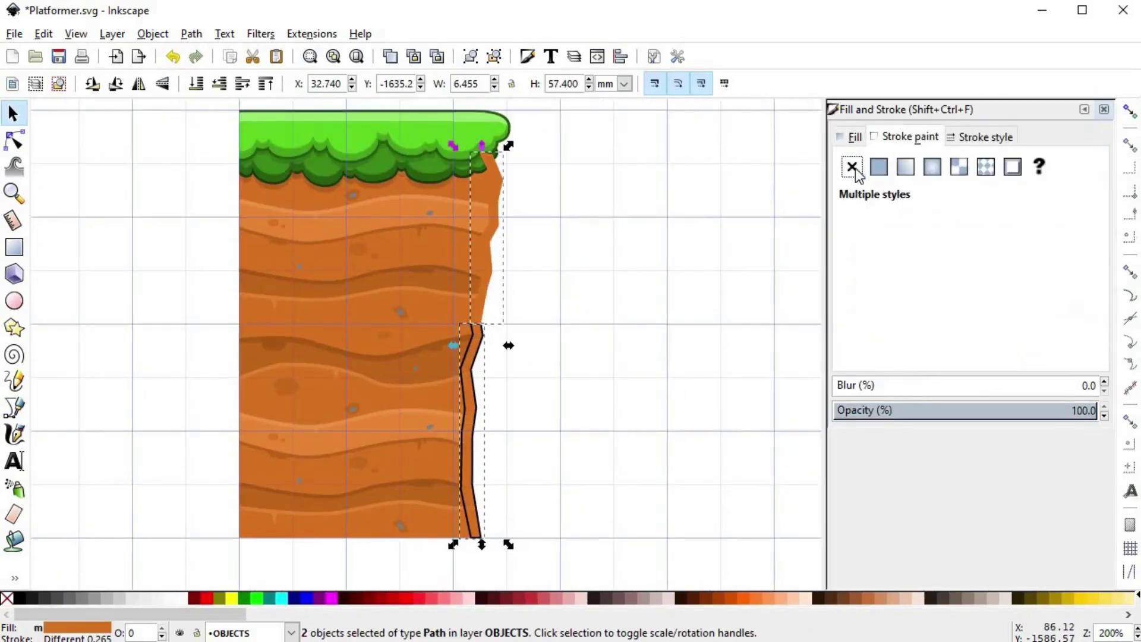
{"action": "left_click", "coordinate": [852, 167]}
{"action": "left_click", "coordinate": [854, 138]}
{"action": "left_click", "coordinate": [887, 283]}
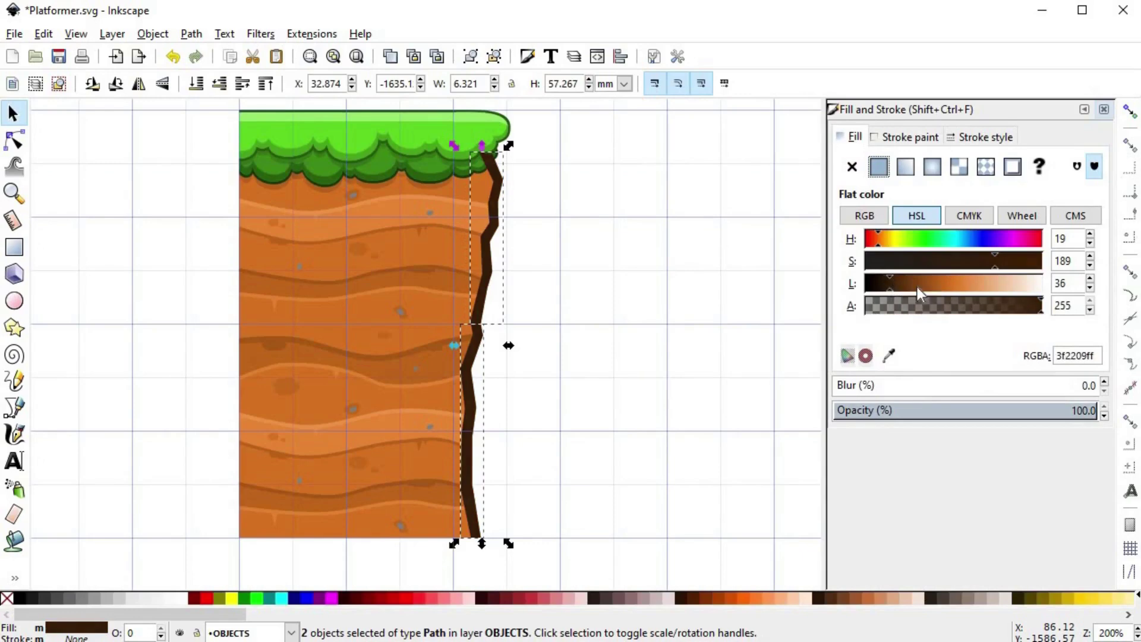
{"action": "left_click_drag", "start_coordinate": [1001, 302], "coordinate": [914, 307]}
{"action": "left_click", "coordinate": [541, 336]}
- Group the rounded grass edge's paths and raise the group above the side shading
{"action": "scroll", "coordinate": [541, 336], "scroll_direction": "down", "scroll_amount": 3}
{"action": "scroll", "coordinate": [529, 297], "scroll_direction": "up", "scroll_amount": 6}
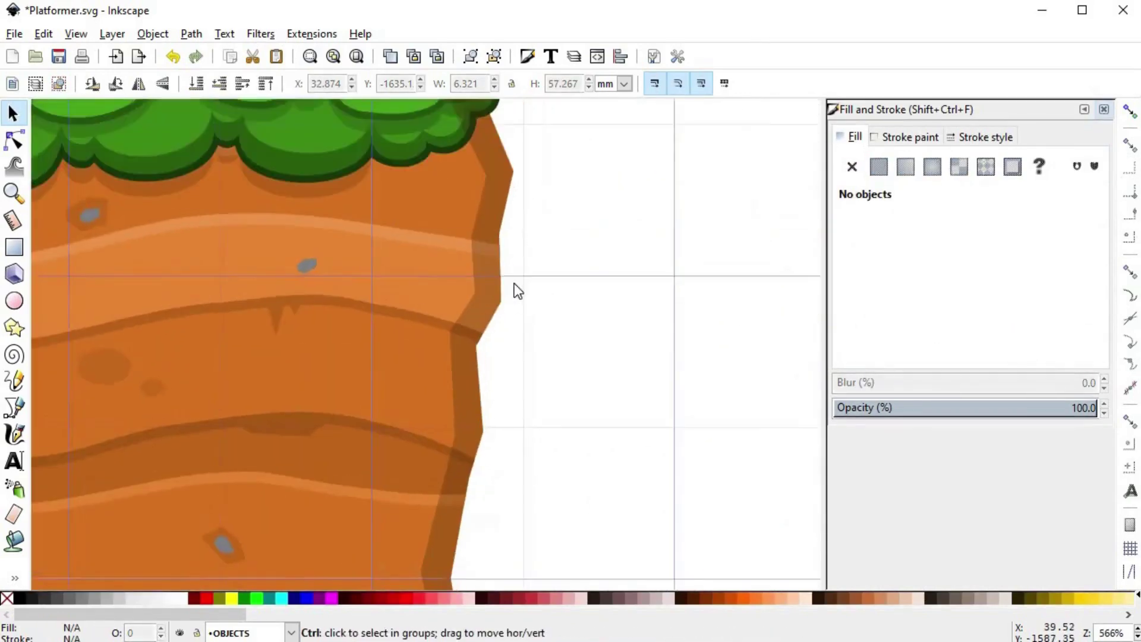
{"action": "scroll", "coordinate": [517, 262], "scroll_direction": "down", "scroll_amount": 1}
{"action": "left_click", "coordinate": [510, 241]}
{"action": "left_click", "coordinate": [527, 178]}
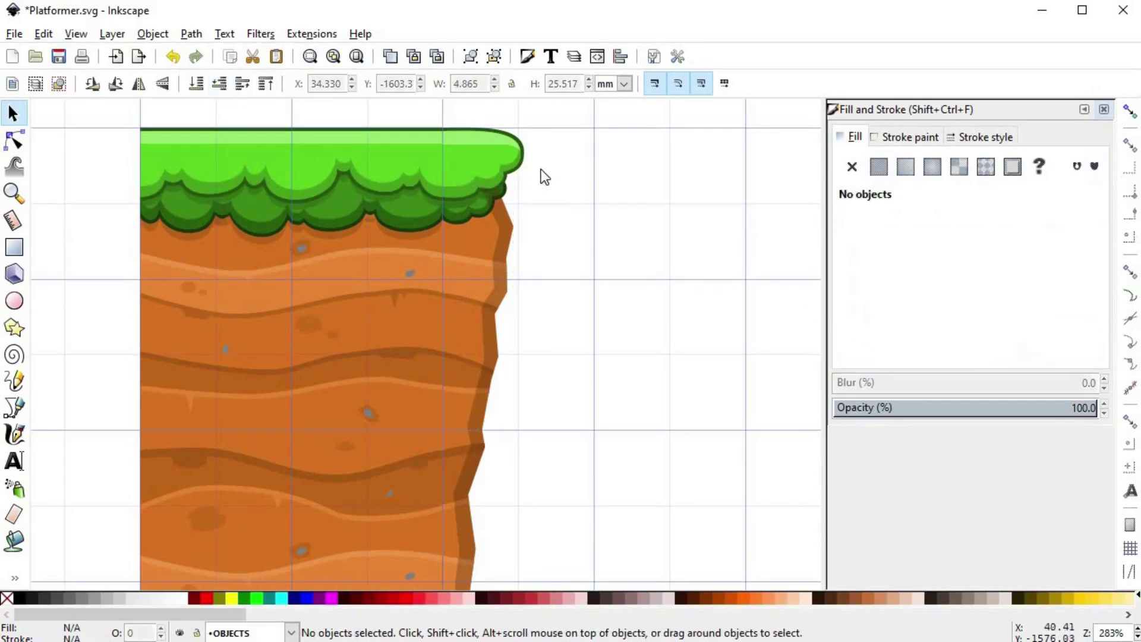
{"action": "left_click_drag", "start_coordinate": [557, 121], "coordinate": [415, 237]}
{"action": "key", "text": "ctrl+g"}
{"action": "left_click", "coordinate": [272, 84]}
{"action": "left_click", "coordinate": [535, 226]}
- With snapping on, draw a four-sided facet on the shading strip just below the grass and fill it with the strip's translucent brown
{"action": "left_click", "coordinate": [517, 237]}
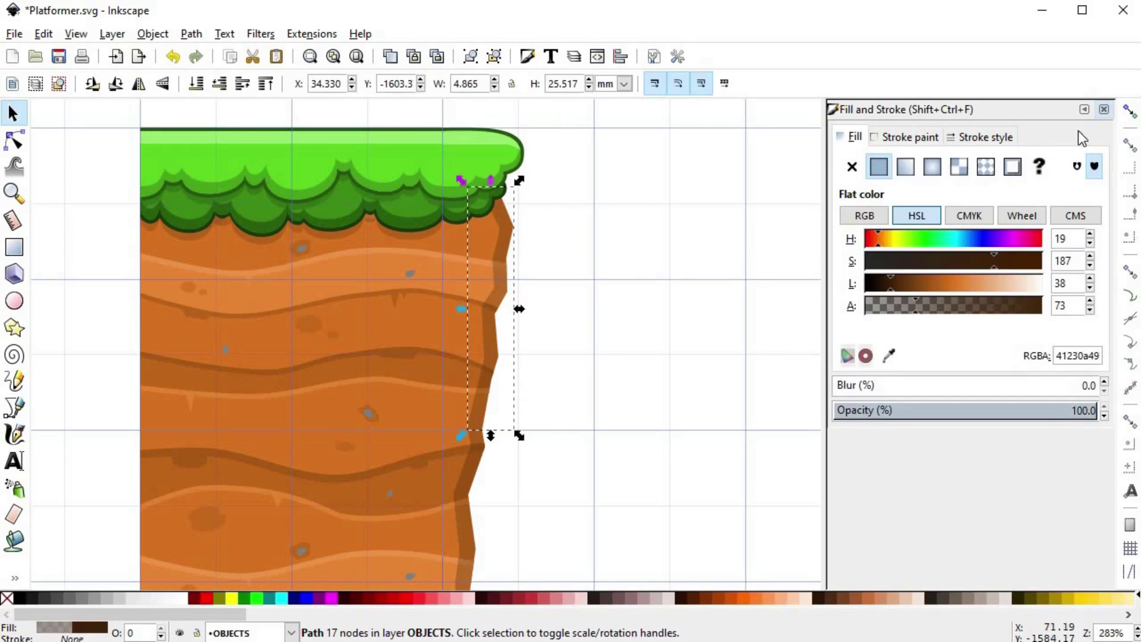
{"action": "scroll", "coordinate": [504, 241], "scroll_direction": "up", "scroll_amount": 1}
{"action": "scroll", "coordinate": [565, 300], "scroll_direction": "up", "scroll_amount": 3}
{"action": "key", "text": "b"}
{"action": "left_click", "coordinate": [565, 262]}
{"action": "key", "text": "s"}
{"action": "key", "text": "b"}
{"action": "left_click", "coordinate": [511, 272]}
{"action": "left_click", "coordinate": [564, 262]}
{"action": "scroll", "coordinate": [522, 308], "scroll_direction": "down", "scroll_amount": 3}
{"action": "scroll", "coordinate": [523, 309], "scroll_direction": "right", "scroll_amount": 1}
{"action": "left_click", "coordinate": [498, 291]}
{"action": "left_click", "coordinate": [438, 297]}
{"action": "left_click", "coordinate": [470, 175]}
{"action": "key", "text": "s"}
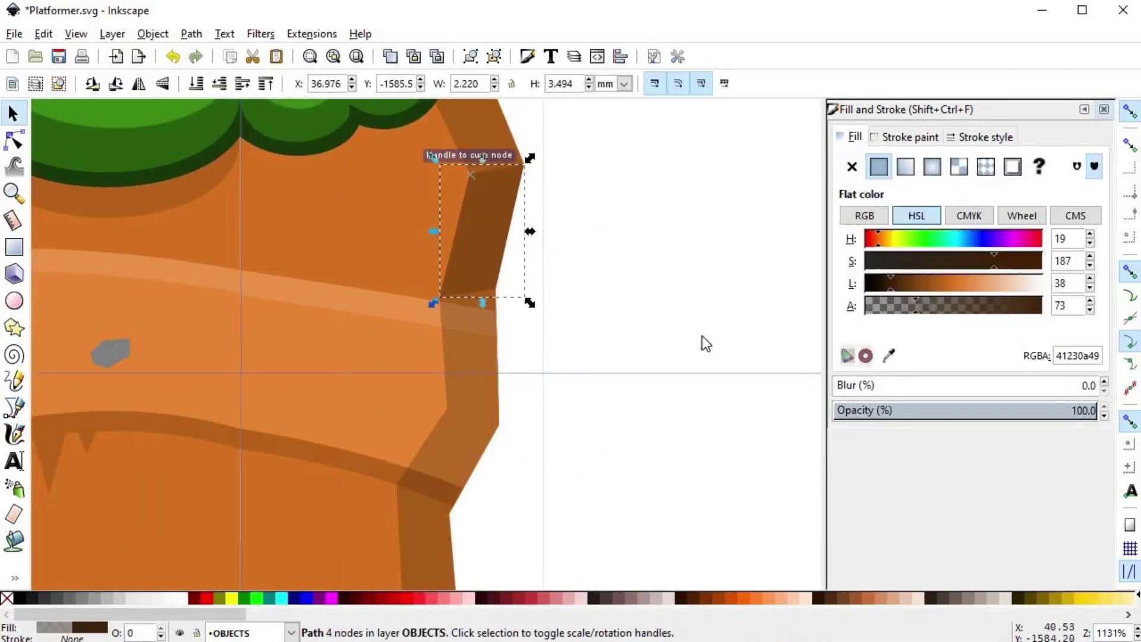
- Draw a facet over the first inward-slanting section of the upper edge strip, filled dark brown with lightness 22 and alpha 91
{"action": "key", "text": "Escape"}
{"action": "scroll", "coordinate": [543, 288], "scroll_direction": "down", "scroll_amount": 3}
{"action": "scroll", "coordinate": [543, 287], "scroll_direction": "left", "scroll_amount": 1}
{"action": "key", "text": "b"}
{"action": "left_click", "coordinate": [488, 253]}
{"action": "left_click", "coordinate": [538, 268]}
{"action": "left_click", "coordinate": [492, 355]}
{"action": "left_click", "coordinate": [438, 331]}
{"action": "left_click", "coordinate": [488, 253]}
{"action": "scroll", "coordinate": [596, 395], "scroll_direction": "down", "scroll_amount": 2}
{"action": "scroll", "coordinate": [596, 404], "scroll_direction": "down", "scroll_amount": 3}
{"action": "scroll", "coordinate": [596, 404], "scroll_direction": "right", "scroll_amount": 2}
{"action": "left_click", "coordinate": [880, 283]}
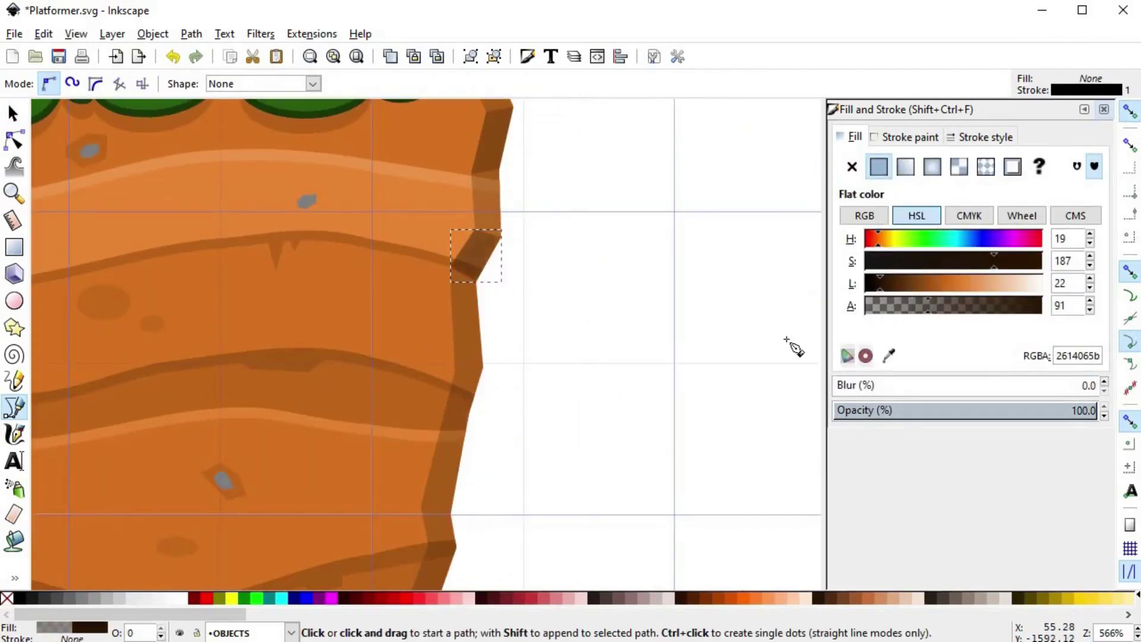
- Draw a dark four-sided facet over the inward-slanting section at the top of the lower edge strip
{"action": "scroll", "coordinate": [493, 273], "scroll_direction": "down", "scroll_amount": 6}
{"action": "left_click", "coordinate": [438, 298]}
{"action": "left_click", "coordinate": [465, 300]}
{"action": "left_click", "coordinate": [432, 396]}
{"action": "left_click", "coordinate": [404, 395]}
{"action": "left_click", "coordinate": [521, 319]}
{"action": "scroll", "coordinate": [523, 311], "scroll_direction": "down", "scroll_amount": 5}
{"action": "left_click_drag", "start_coordinate": [518, 490], "coordinate": [514, 453]}
{"action": "left_click_drag", "start_coordinate": [479, 213], "coordinate": [450, 321]}
- Draw a translucent brown facet without stroke on the lower edge strip beside the light band
{"action": "left_click", "coordinate": [437, 304]}
{"action": "left_click", "coordinate": [472, 298]}
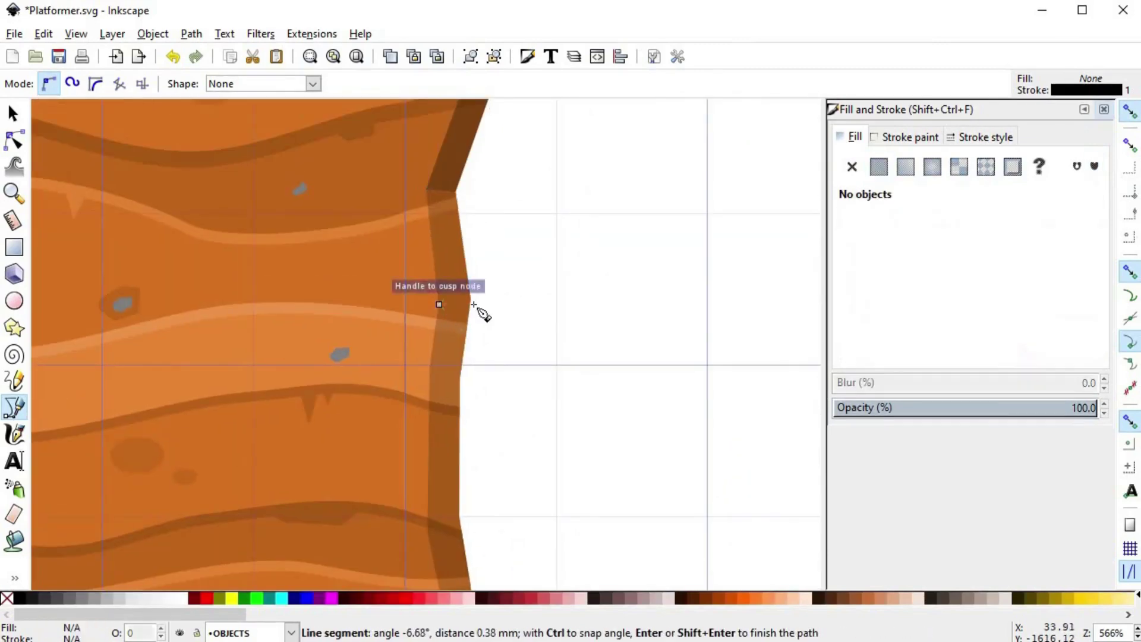
{"action": "left_click", "coordinate": [460, 380]}
{"action": "left_click", "coordinate": [429, 367]}
{"action": "left_click", "coordinate": [438, 304]}
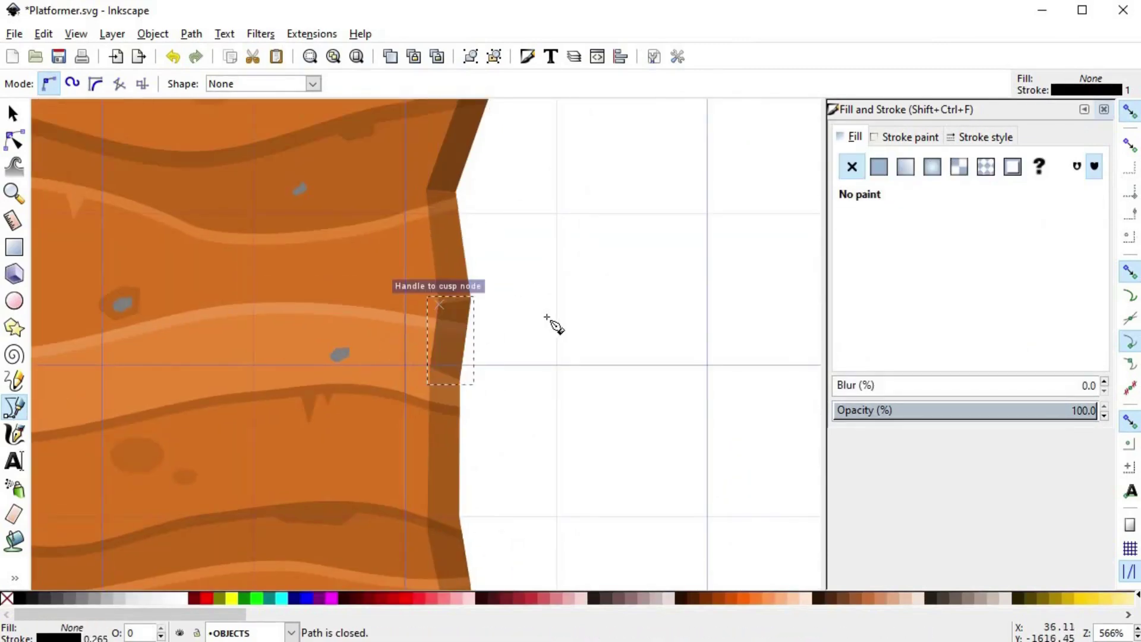
{"action": "key", "text": "s"}
{"action": "key", "text": "ctrl+shift+v"}
{"action": "left_click", "coordinate": [911, 307]}
{"action": "left_click", "coordinate": [598, 333]}
{"action": "scroll", "coordinate": [535, 363], "scroll_direction": "down", "scroll_amount": 3}
{"action": "left_click_drag", "start_coordinate": [597, 319], "coordinate": [543, 409]}
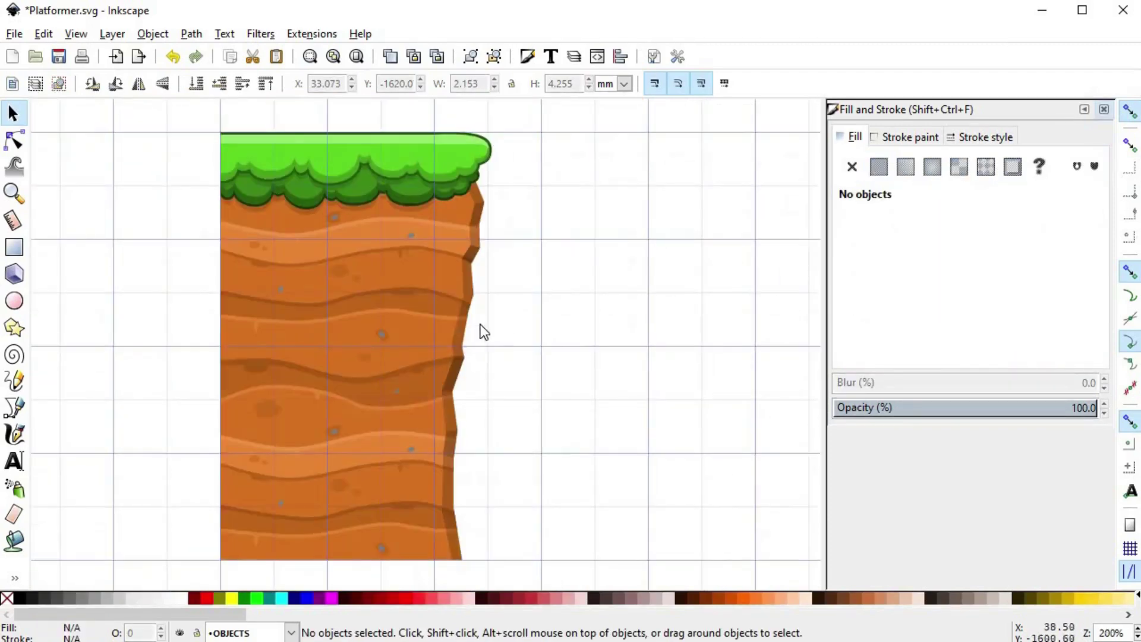
- Draw a translucent brown facet on the upper edge strip from the second dark band down to the piece's narrowing point
{"action": "scroll", "coordinate": [456, 297], "scroll_direction": "up", "scroll_amount": 2}
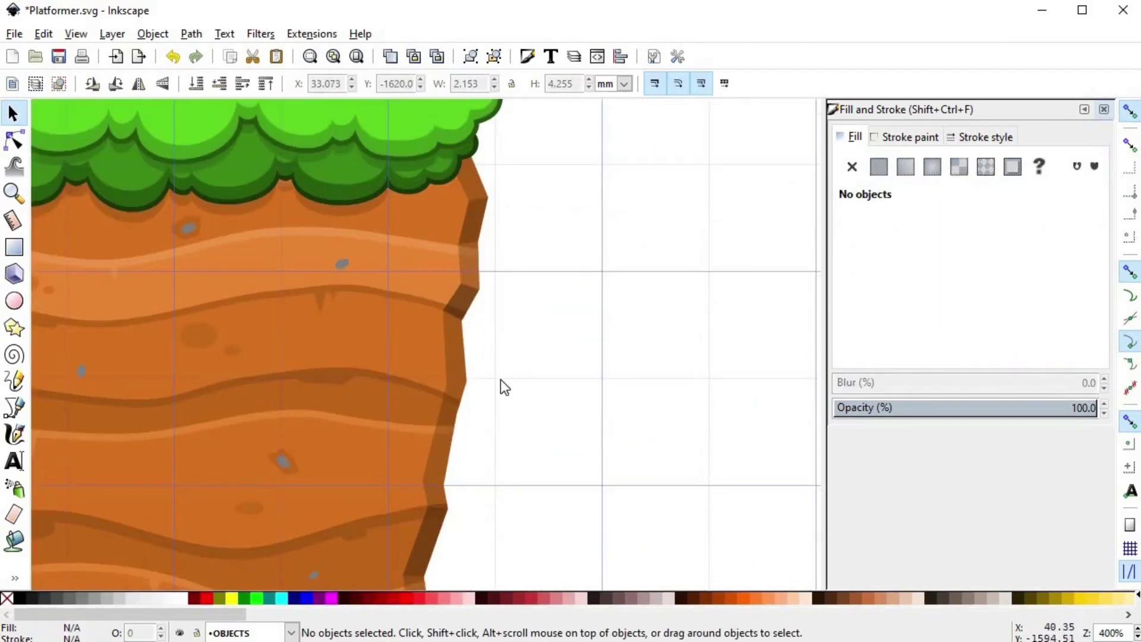
{"action": "scroll", "coordinate": [495, 363], "scroll_direction": "down", "scroll_amount": 4}
{"action": "key", "text": "b"}
{"action": "left_click", "coordinate": [480, 280]}
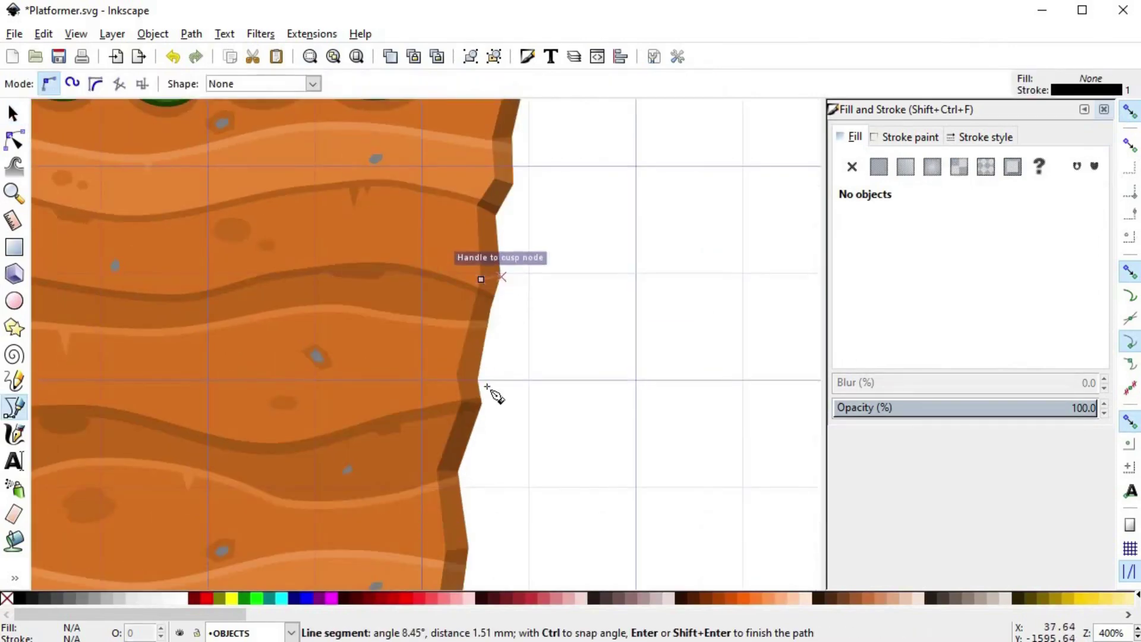
{"action": "left_click", "coordinate": [482, 280]}
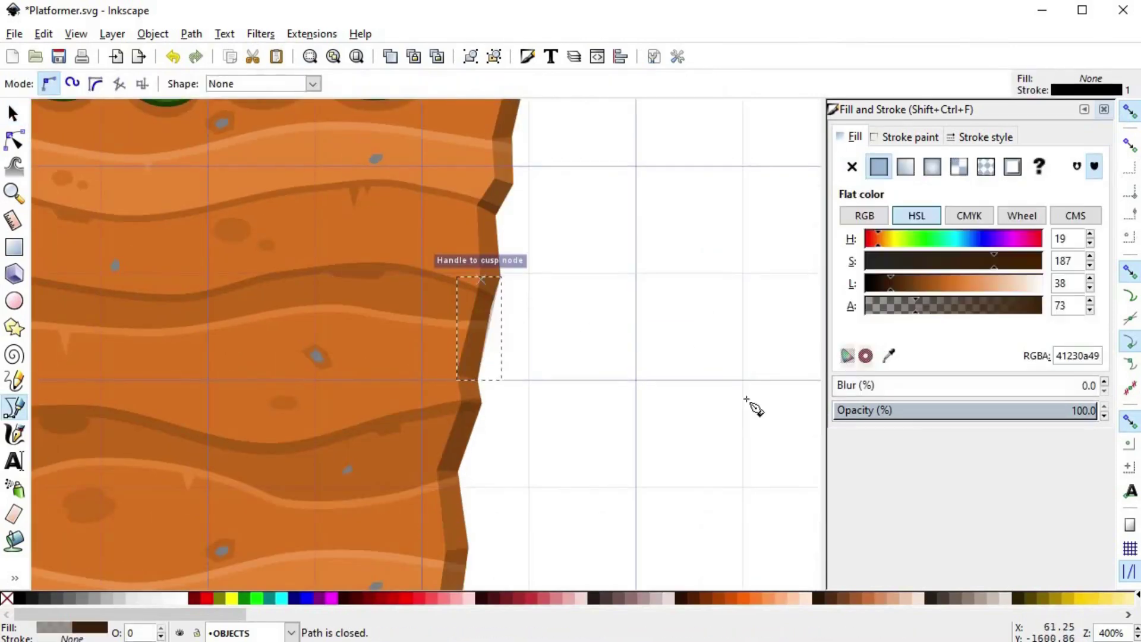
- Duplicate the two right-hand edge groups, place the copies beside the column's left side, and flip them horizontally
{"action": "scroll", "coordinate": [642, 401], "scroll_direction": "down", "scroll_amount": 2}
{"action": "key", "text": "space"}
{"action": "left_click_drag", "start_coordinate": [569, 515], "coordinate": [540, 383]}
{"action": "scroll", "coordinate": [540, 391], "scroll_direction": "up", "scroll_amount": 4}
{"action": "scroll", "coordinate": [541, 413], "scroll_direction": "down", "scroll_amount": 3}
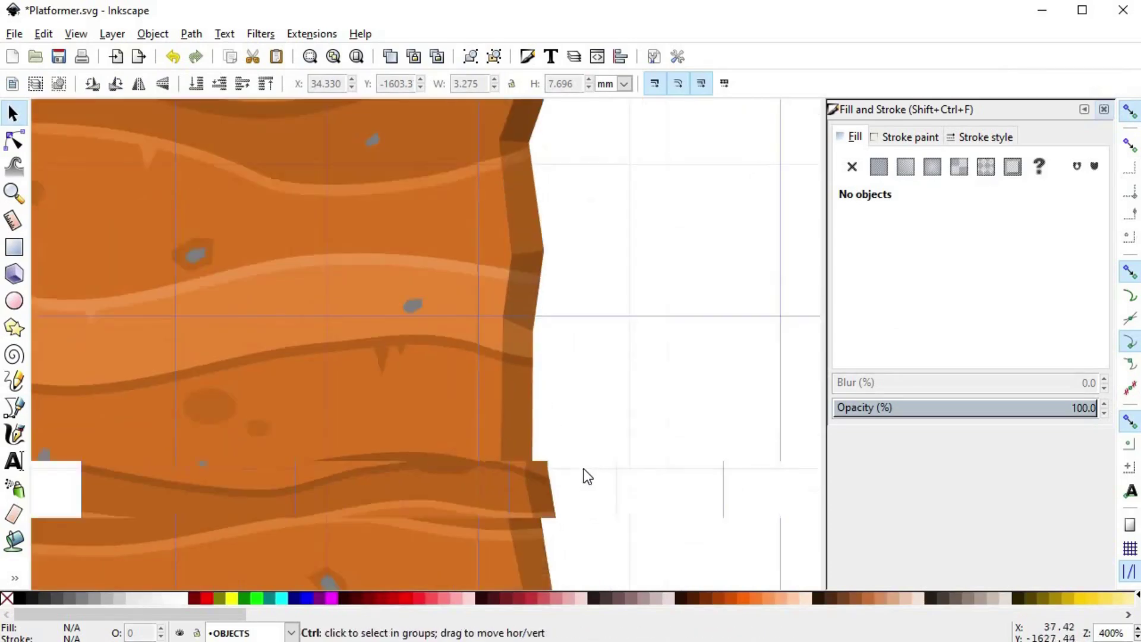
{"action": "scroll", "coordinate": [628, 373], "scroll_direction": "down", "scroll_amount": 2}
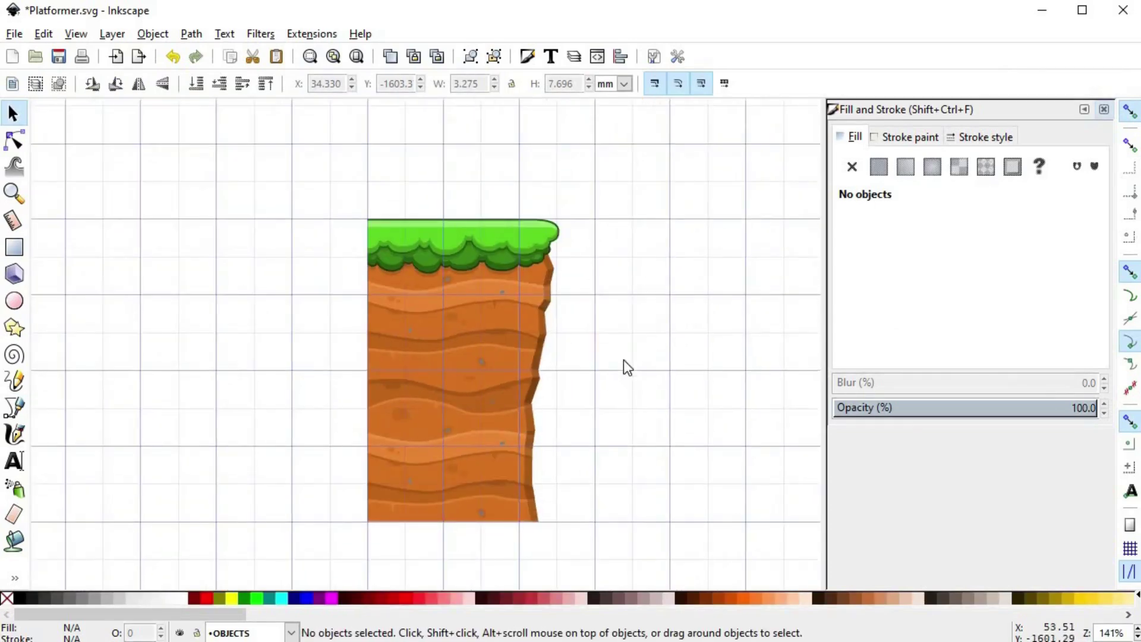
{"action": "scroll", "coordinate": [624, 364], "scroll_direction": "up", "scroll_amount": 1}
{"action": "key", "text": "shift+ctrl+a"}
{"action": "left_click_drag", "start_coordinate": [648, 128], "coordinate": [490, 571]}
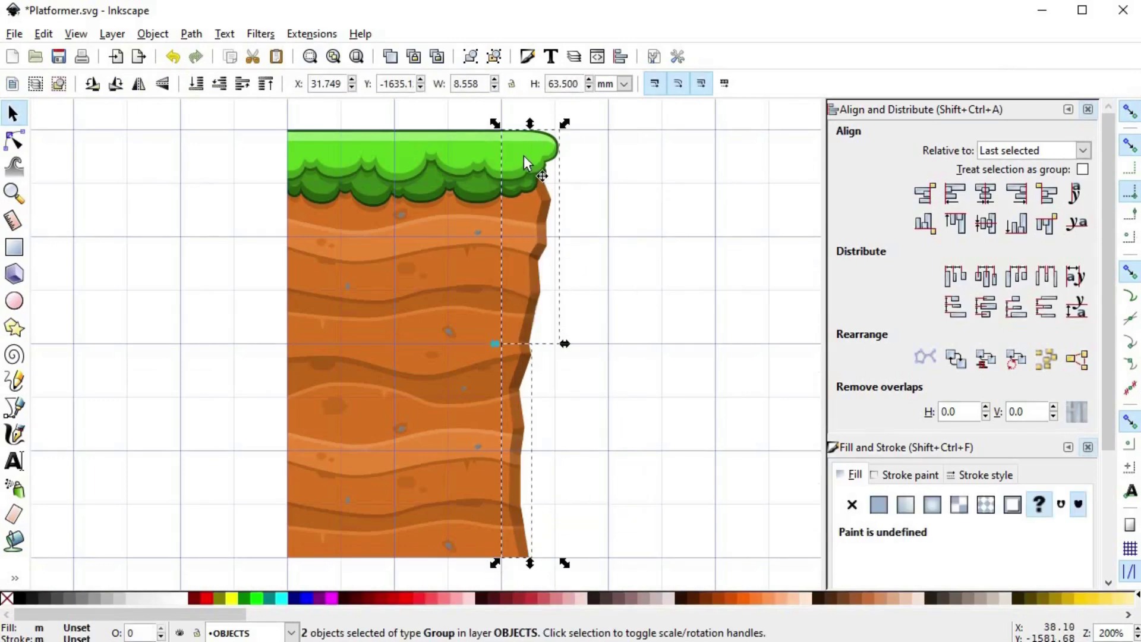
{"action": "left_click_drag", "start_coordinate": [299, 155], "coordinate": [231, 163]}
{"action": "key", "text": "h"}
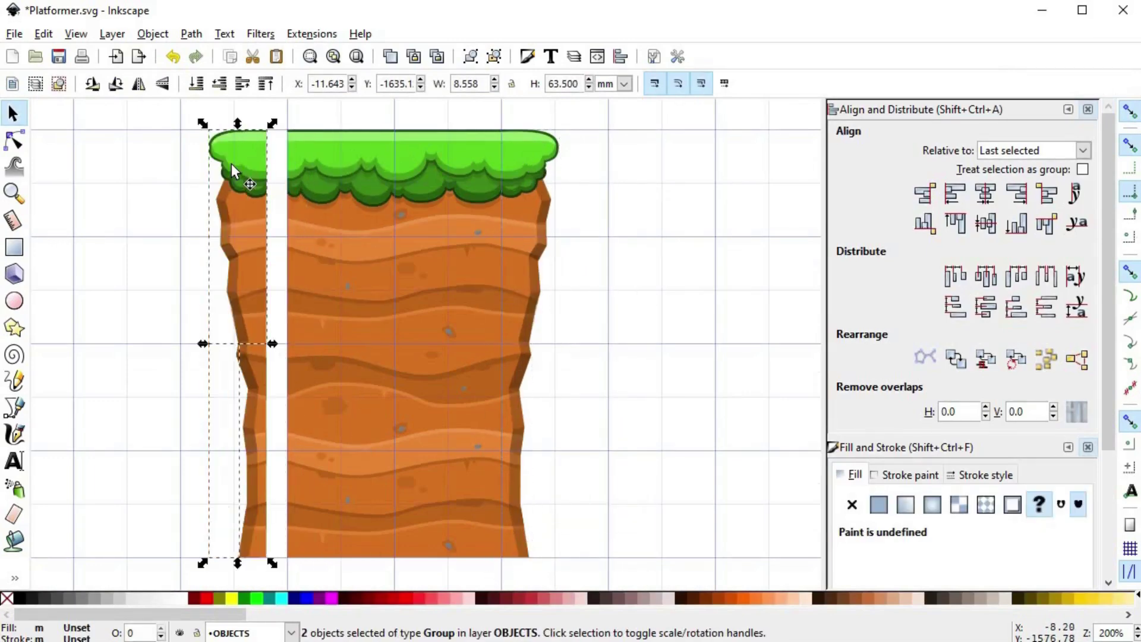
- Snap the mirrored edge groups flush against the left side of the ground tiles at X -8.558 mm and deselect them
{"action": "scroll", "coordinate": [234, 164], "scroll_direction": "up", "scroll_amount": 3}
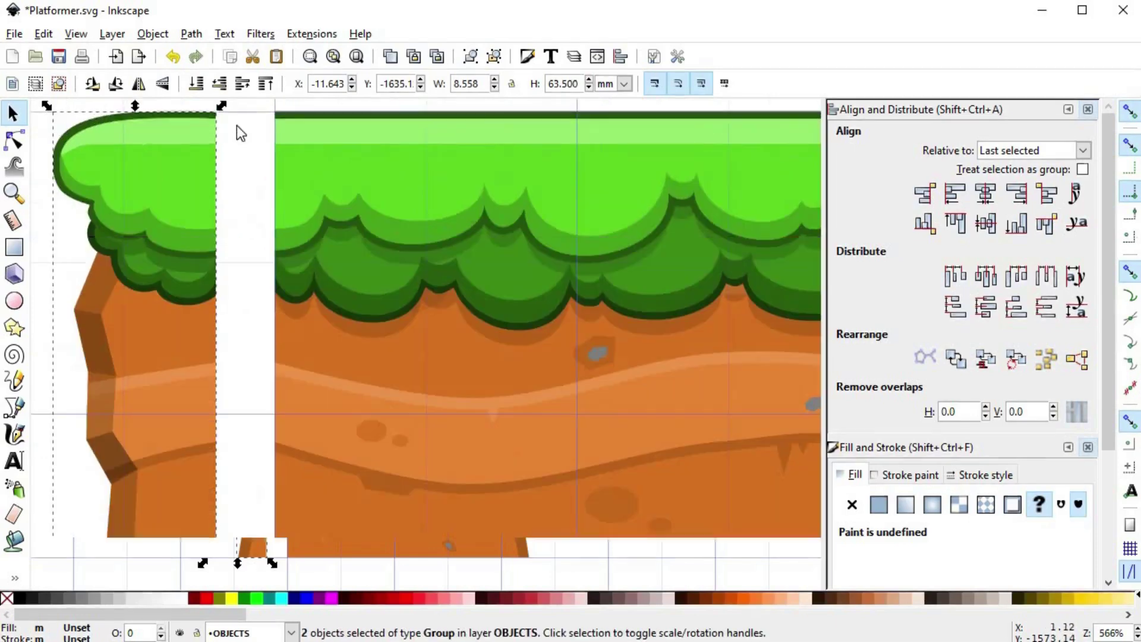
{"action": "left_click_drag", "start_coordinate": [234, 126], "coordinate": [272, 127]}
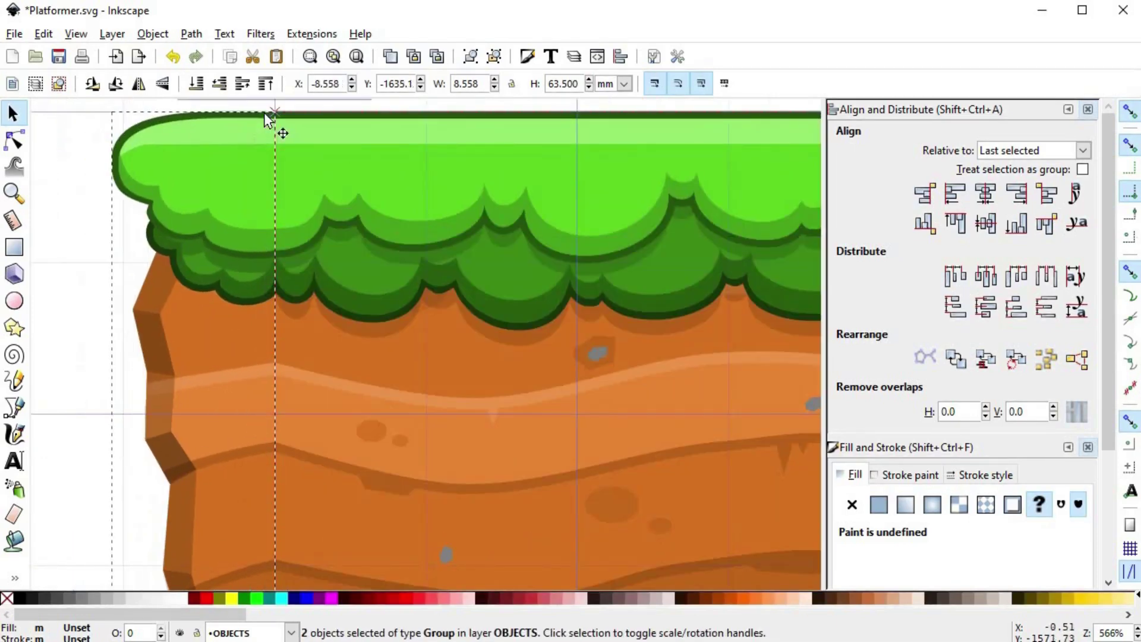
{"action": "scroll", "coordinate": [511, 353], "scroll_direction": "down", "scroll_amount": 3}
{"action": "left_click_drag", "start_coordinate": [667, 430], "coordinate": [626, 398]}
{"action": "left_click", "coordinate": [619, 383]}
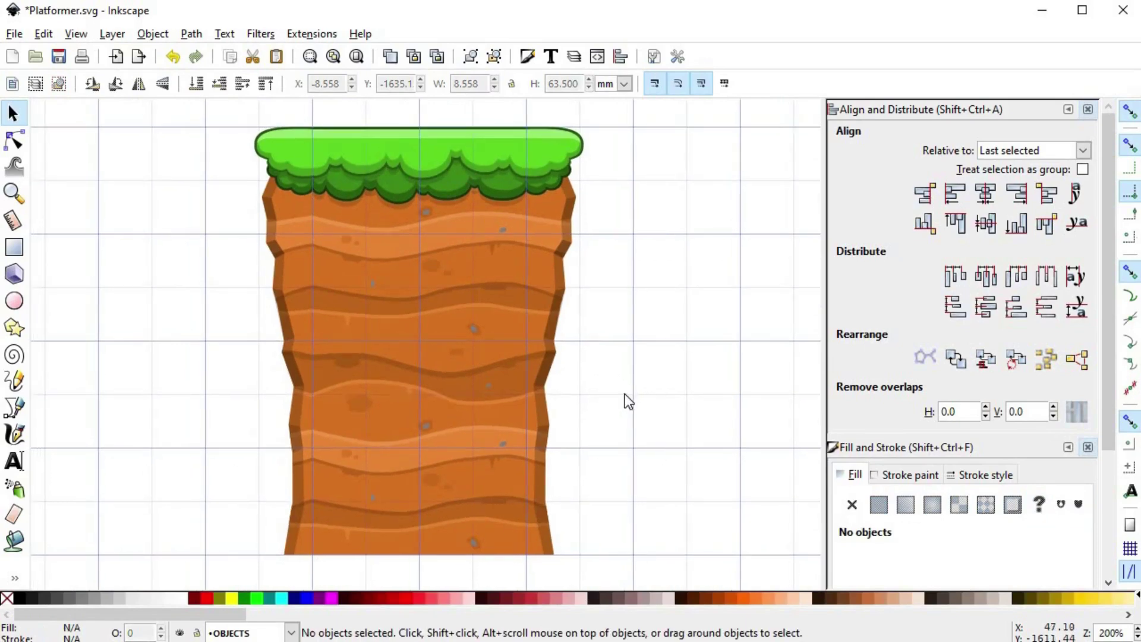